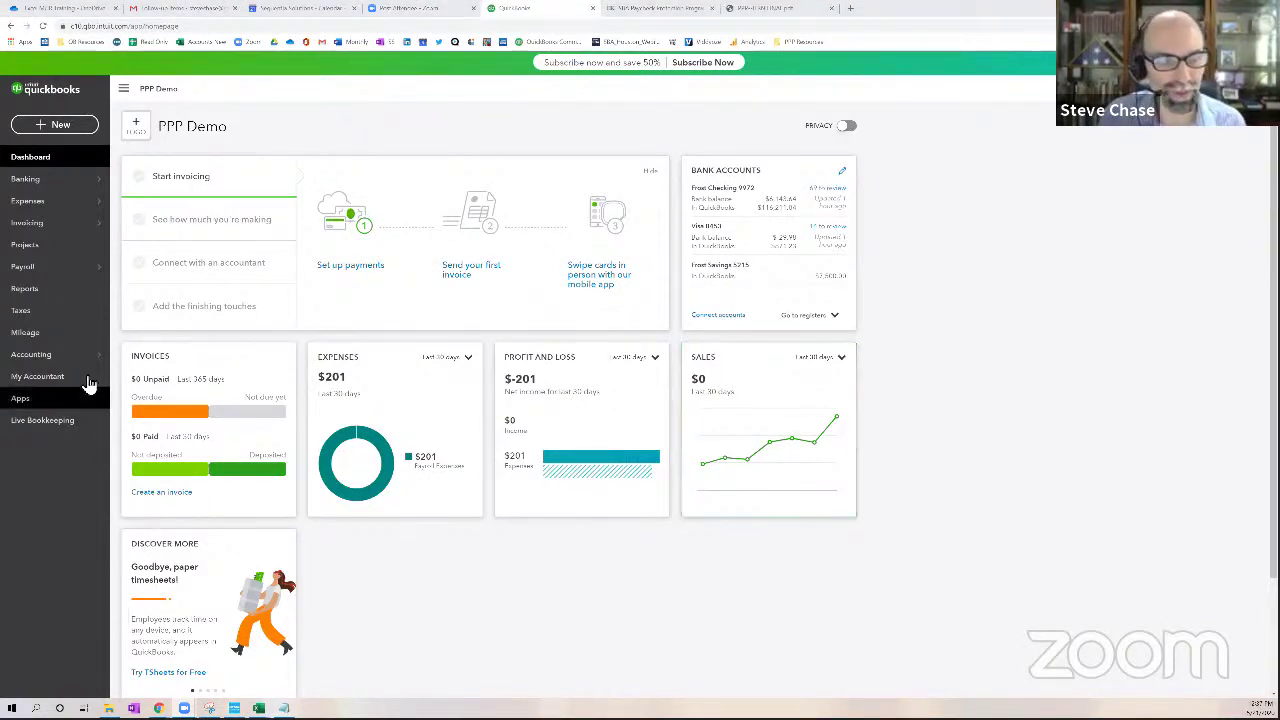
# Open the PPP Demo chart of accounts, enlarge it, and scroll through the bank, equity, income and expense accounts
pyautogui.moveTo(72, 361)
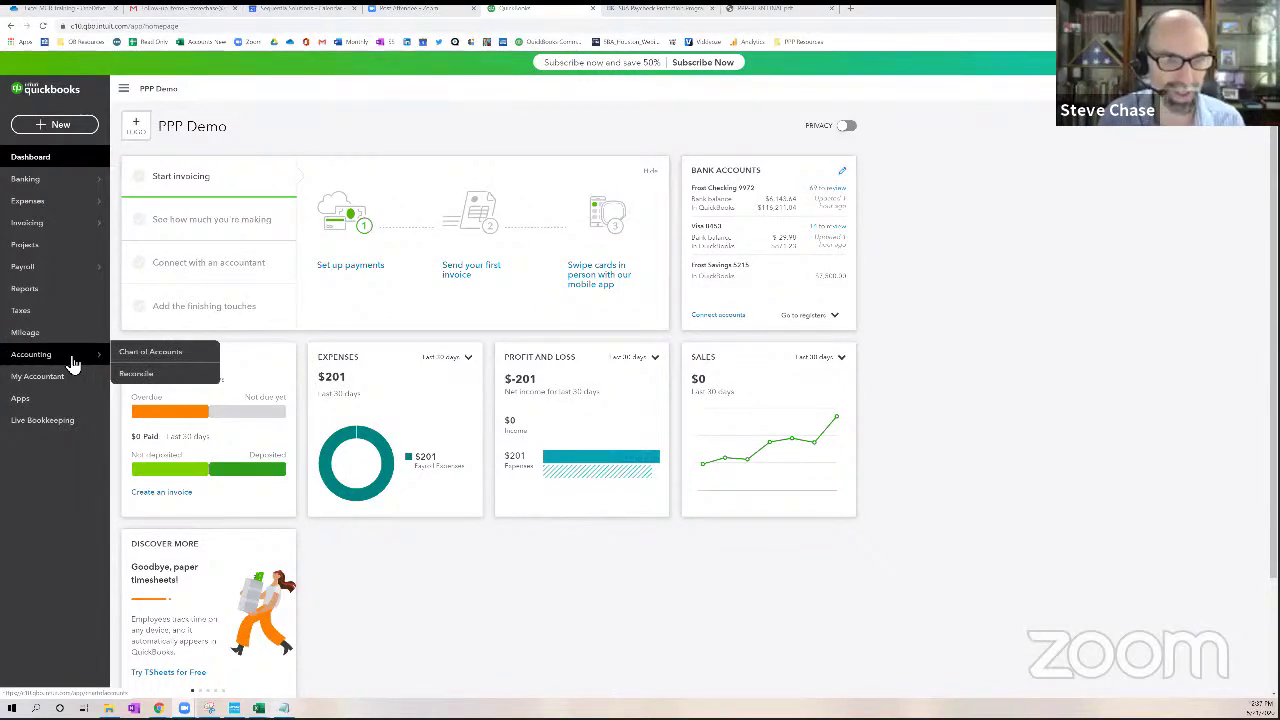
pyautogui.click(160, 354)
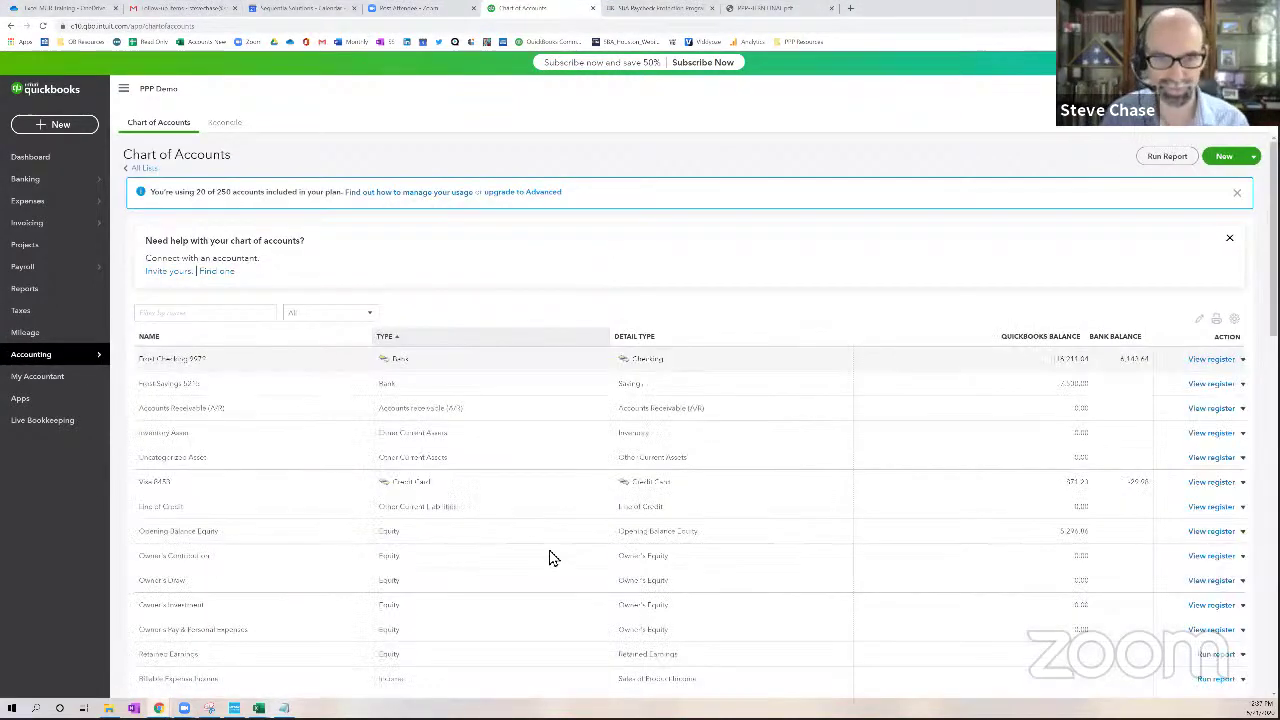
pyautogui.hotkey('ctrl', '0')
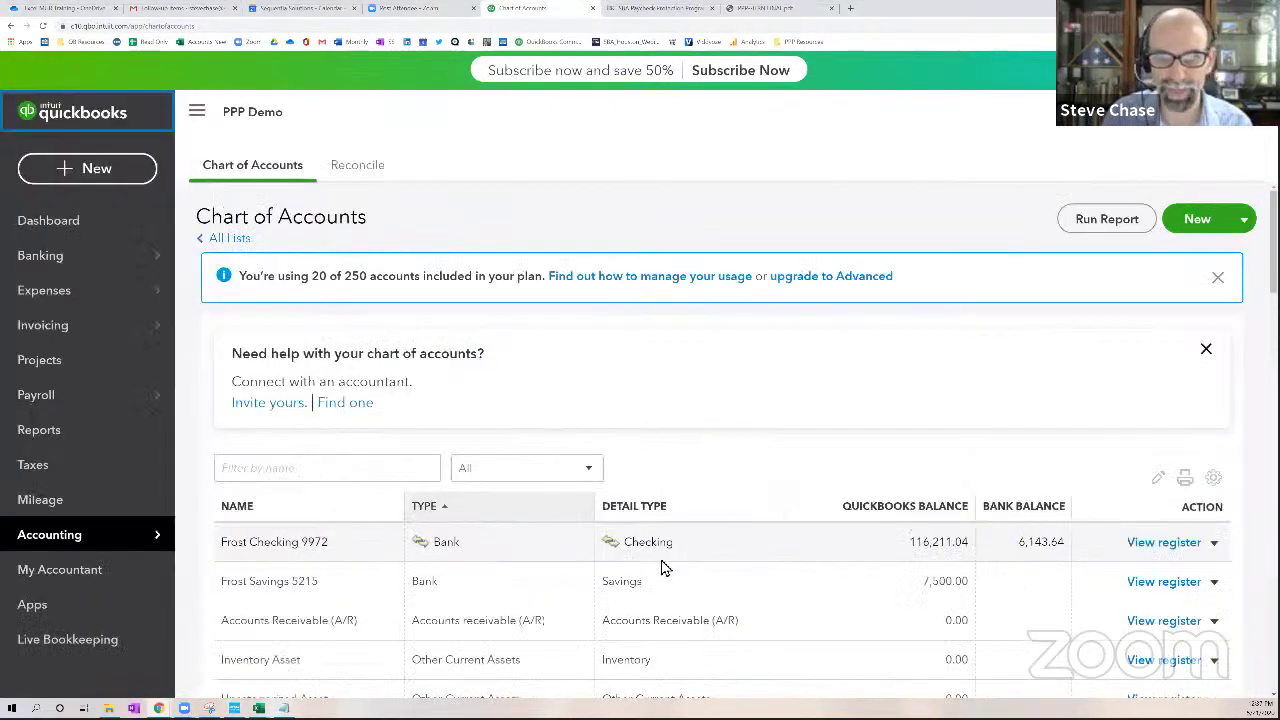
pyautogui.scroll(-3, 660, 566)
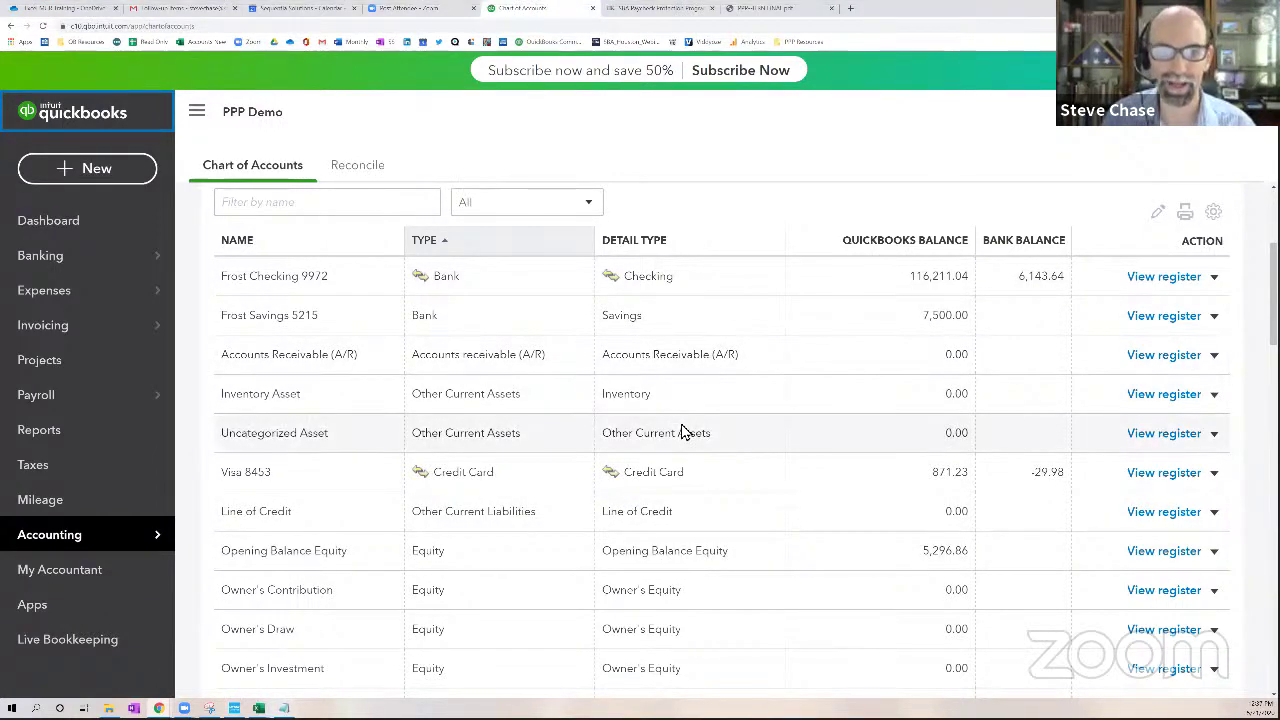
pyautogui.scroll(-3, 683, 431)
pyautogui.scroll(2, 687, 431)
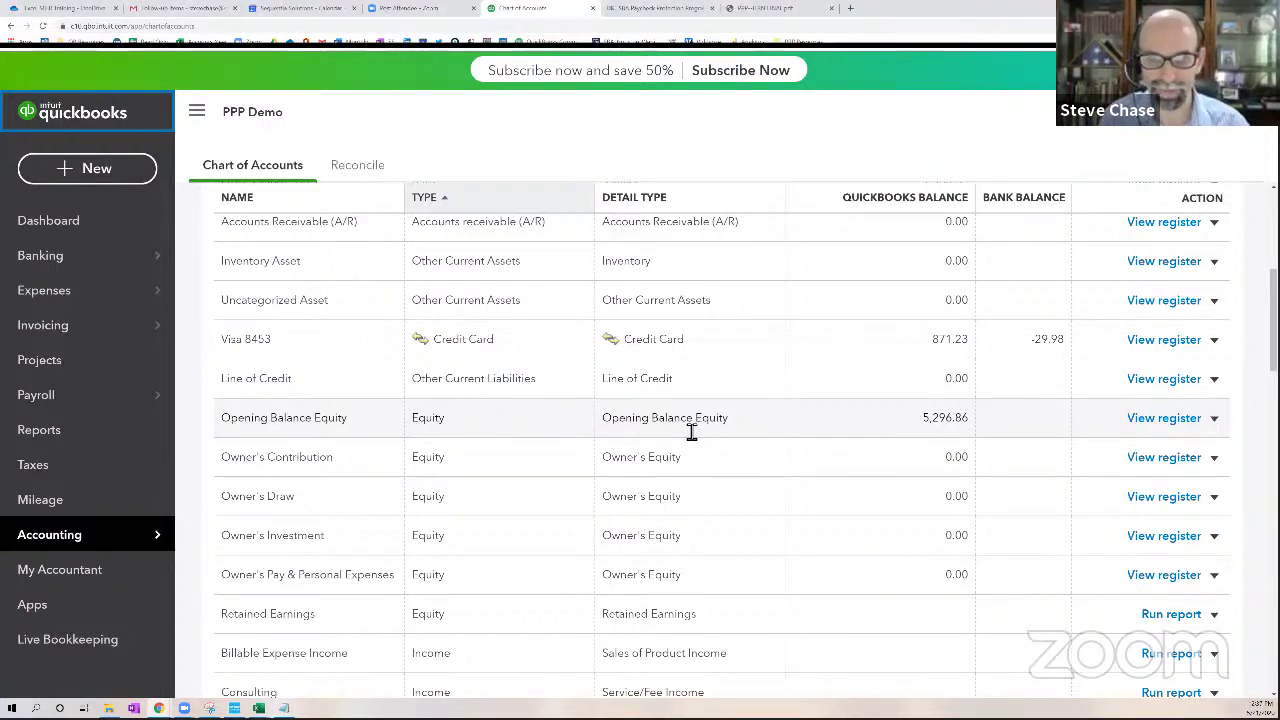
pyautogui.scroll(-3, 691, 432)
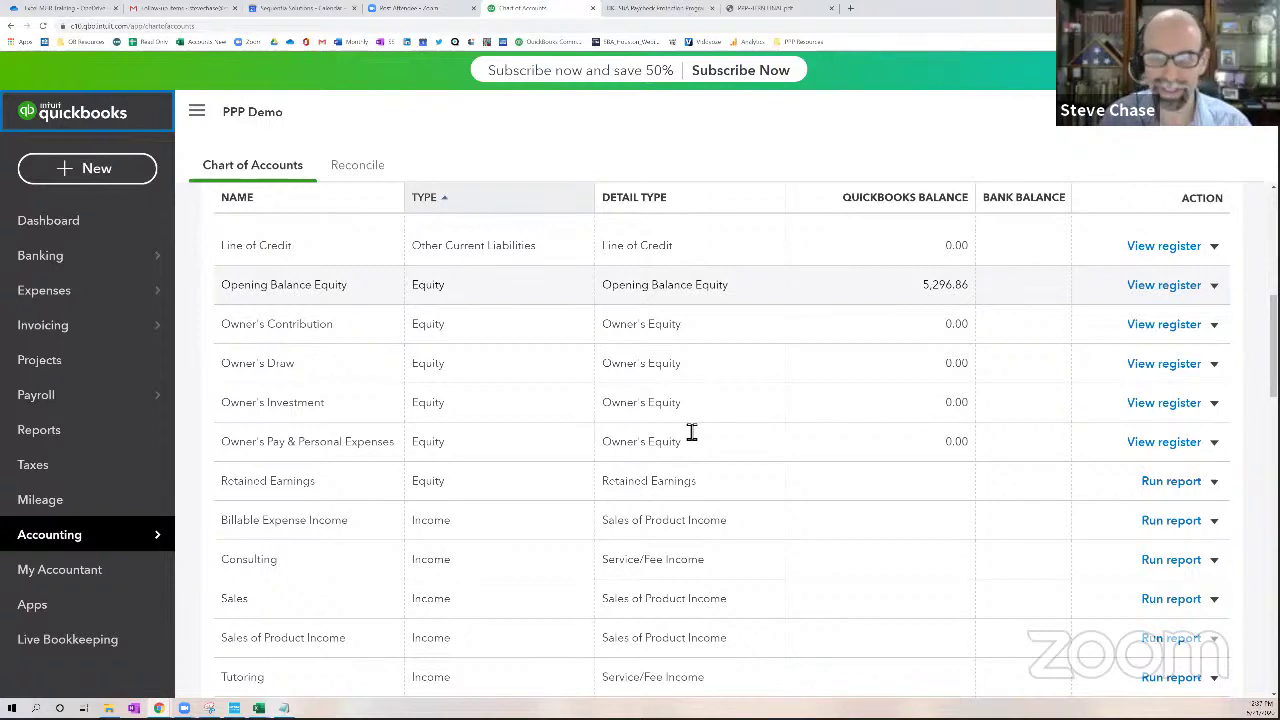
pyautogui.scroll(-6, 688, 432)
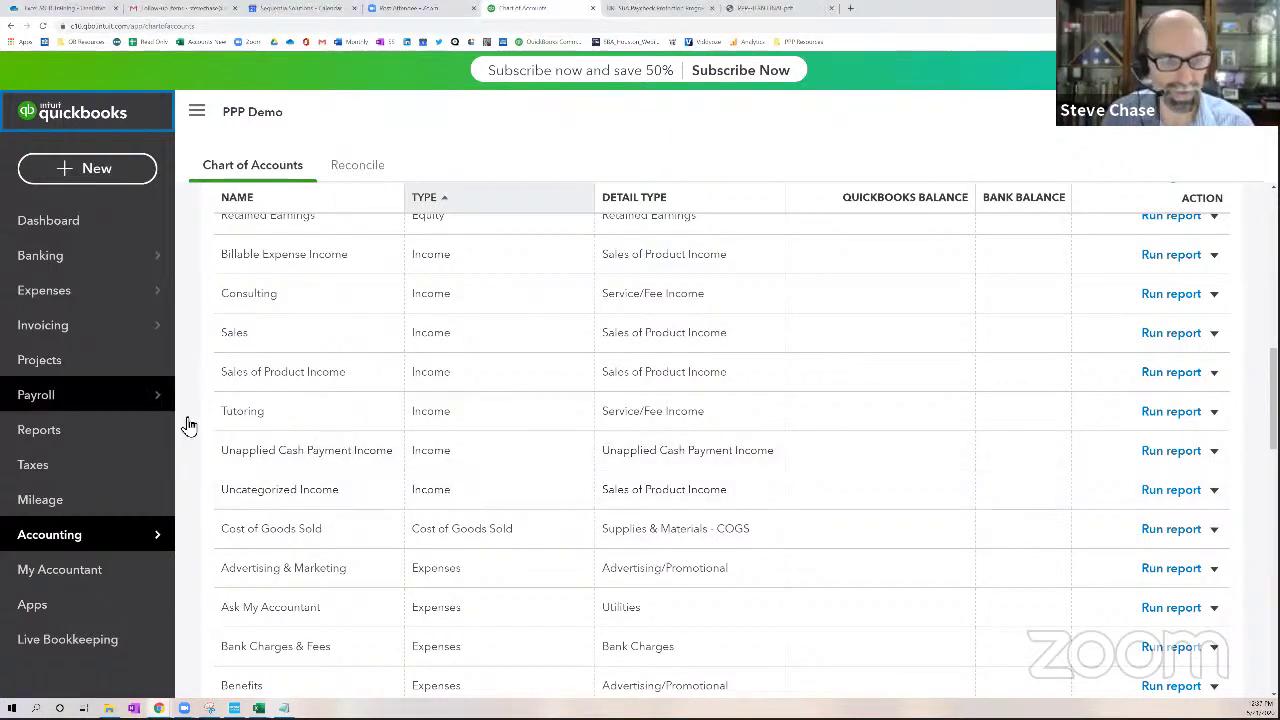
# View the January 1 – May 21, 2020 Profit and Loss with Payroll Expenses itemized down to Net Income, then open Banking
pyautogui.click(117, 432)
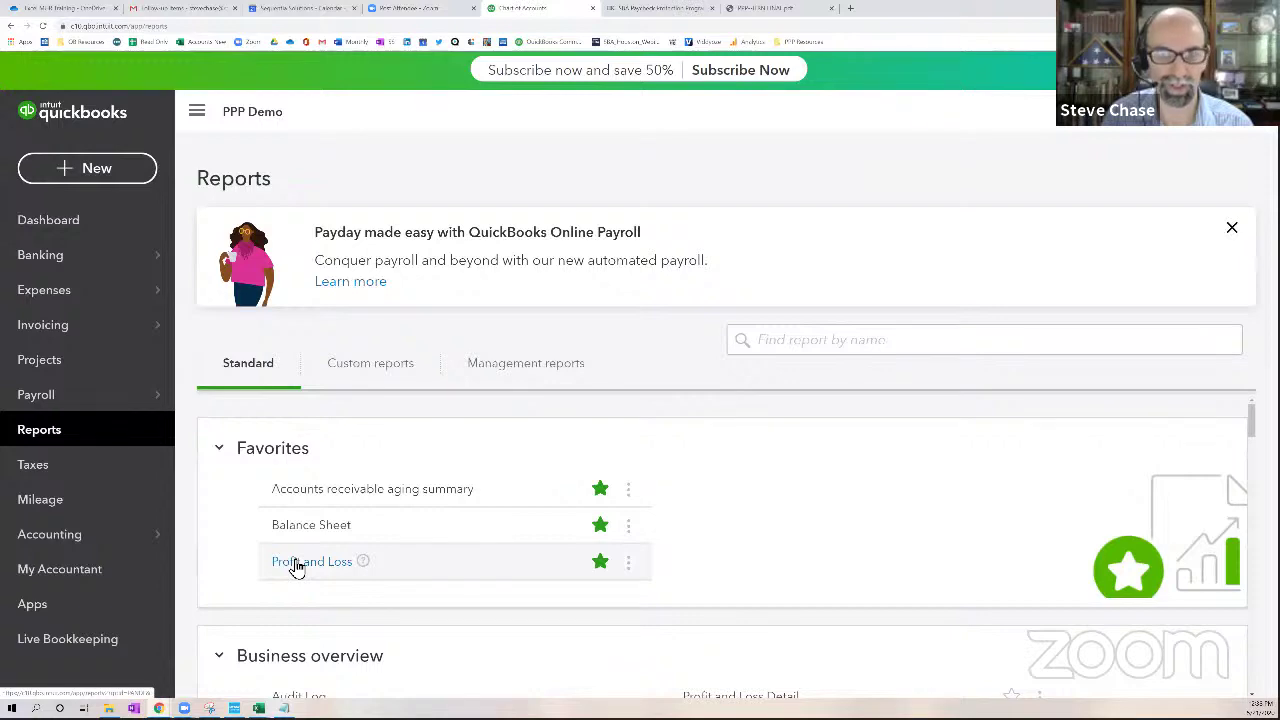
pyautogui.click(296, 565)
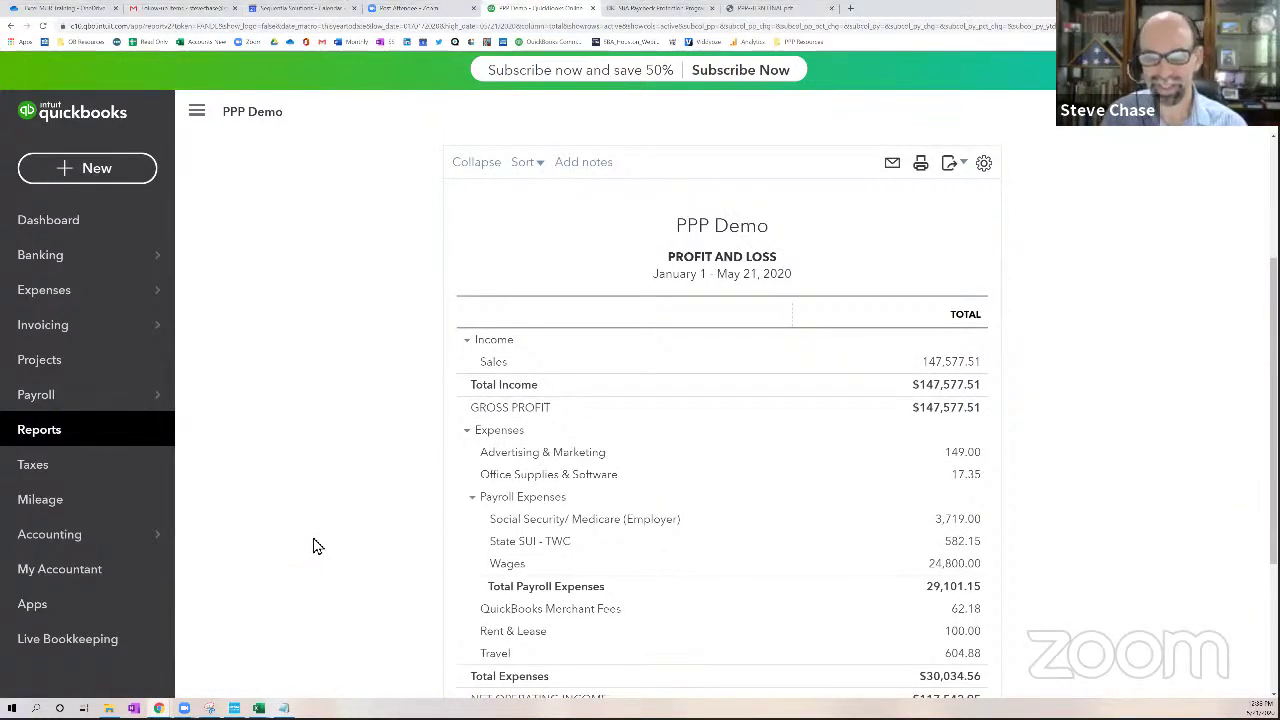
pyautogui.moveTo(487, 504); pyautogui.dragTo(570, 502)
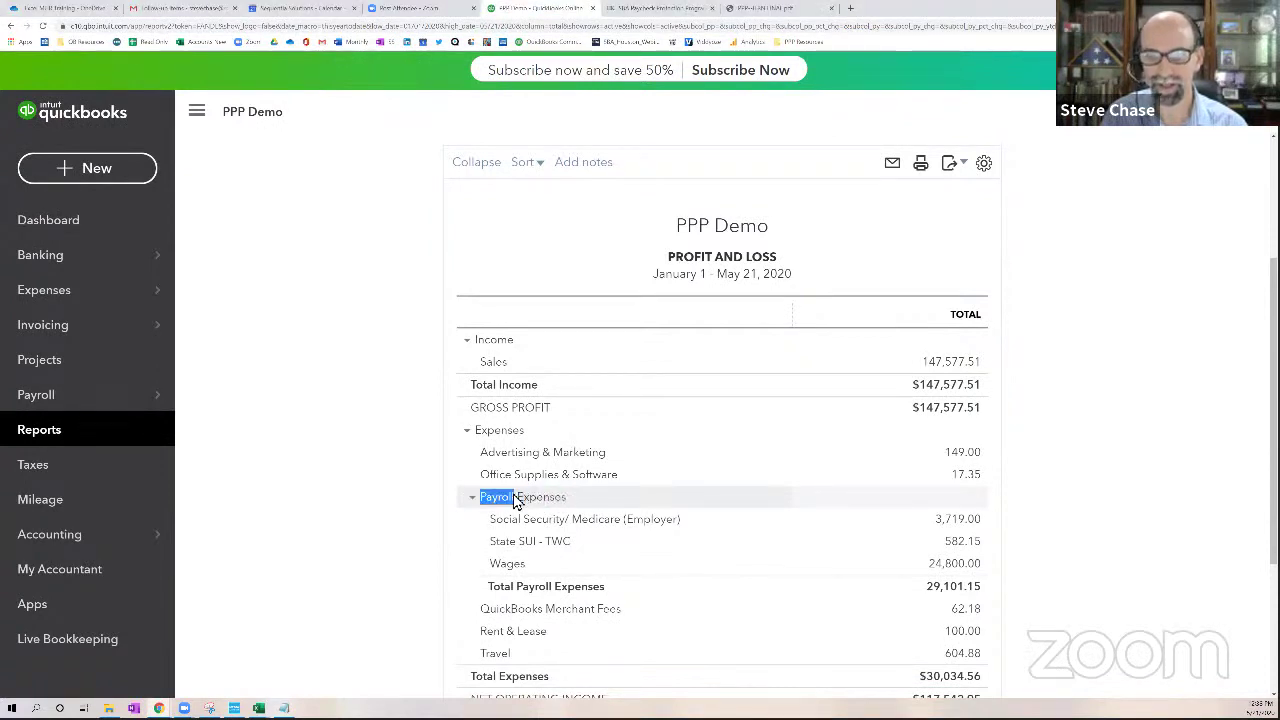
pyautogui.click(518, 500)
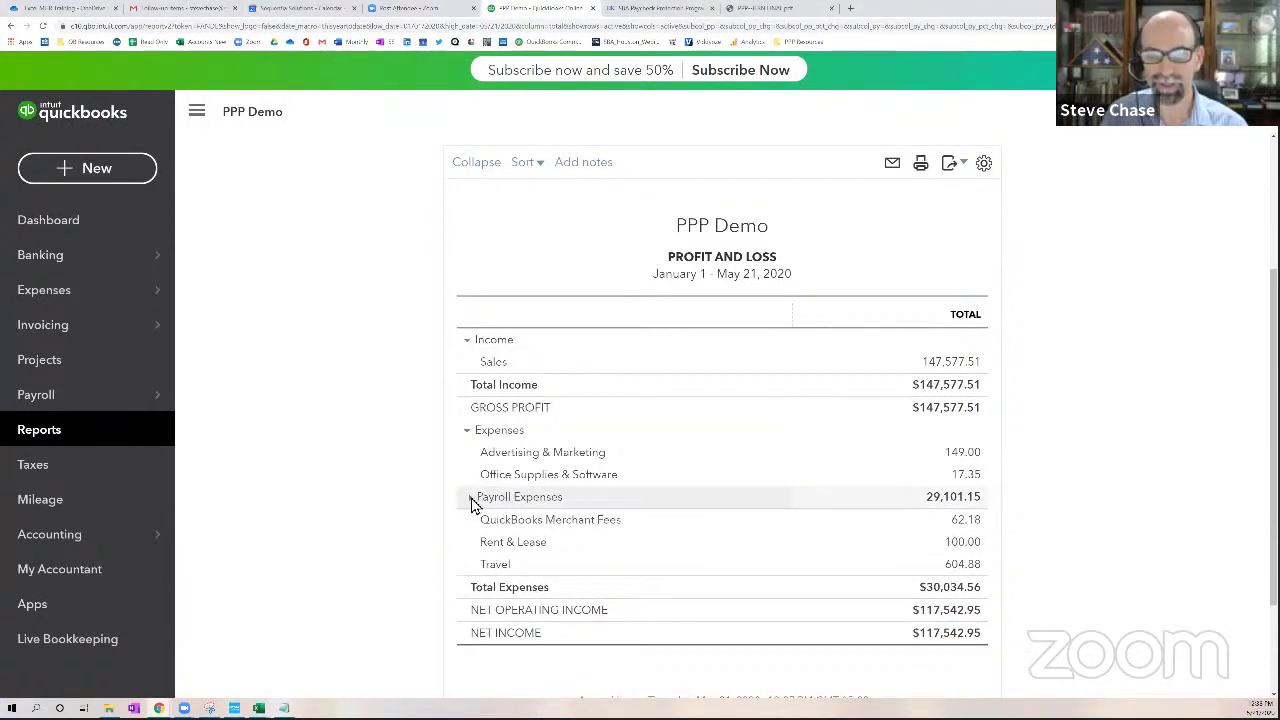
pyautogui.click(471, 497)
pyautogui.scroll(-3, 660, 563)
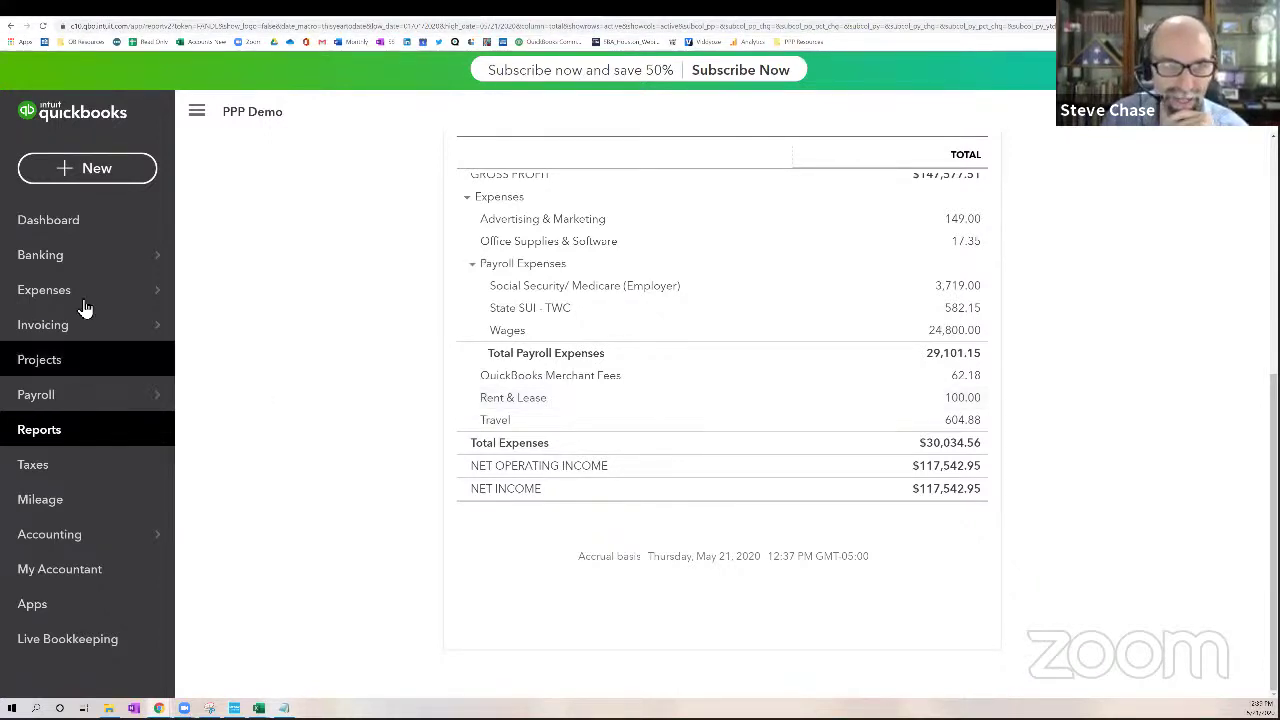
pyautogui.click(70, 260)
# Sort the Frost Checking bank feed by Received, largest deposits first
pyautogui.moveTo(71, 277)
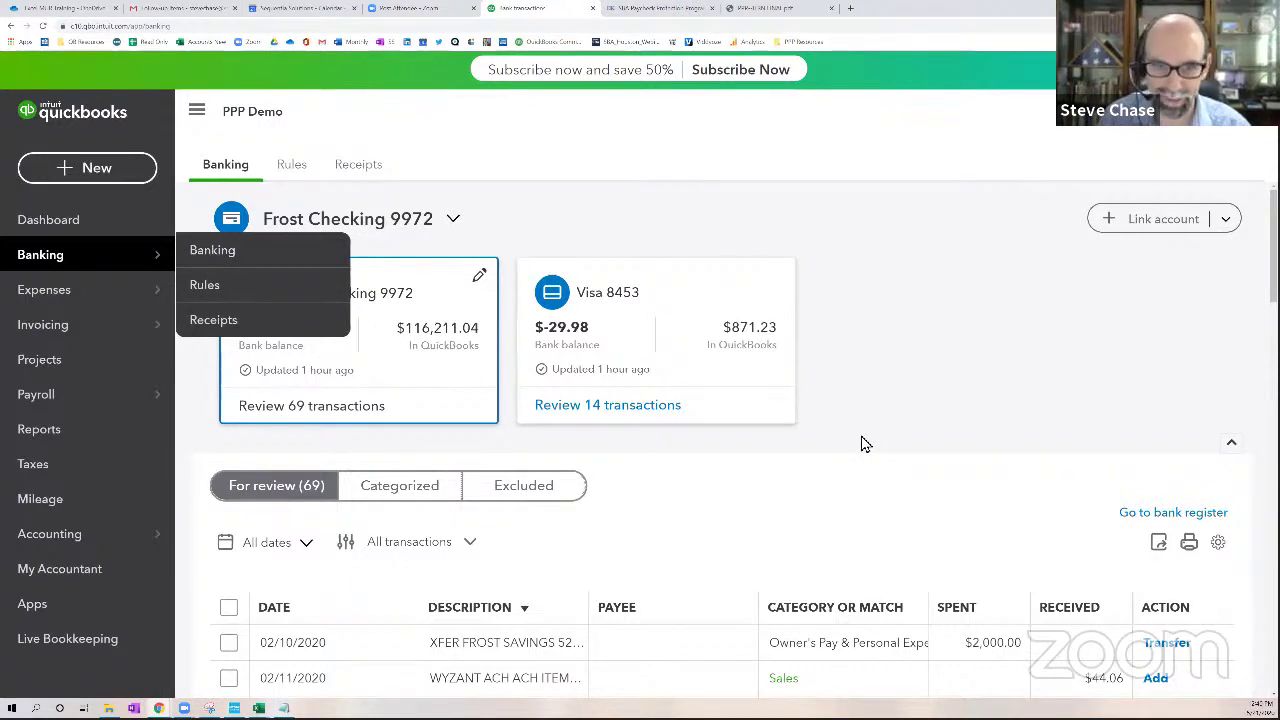
pyautogui.scroll(-2, 865, 444)
pyautogui.scroll(2, 865, 444)
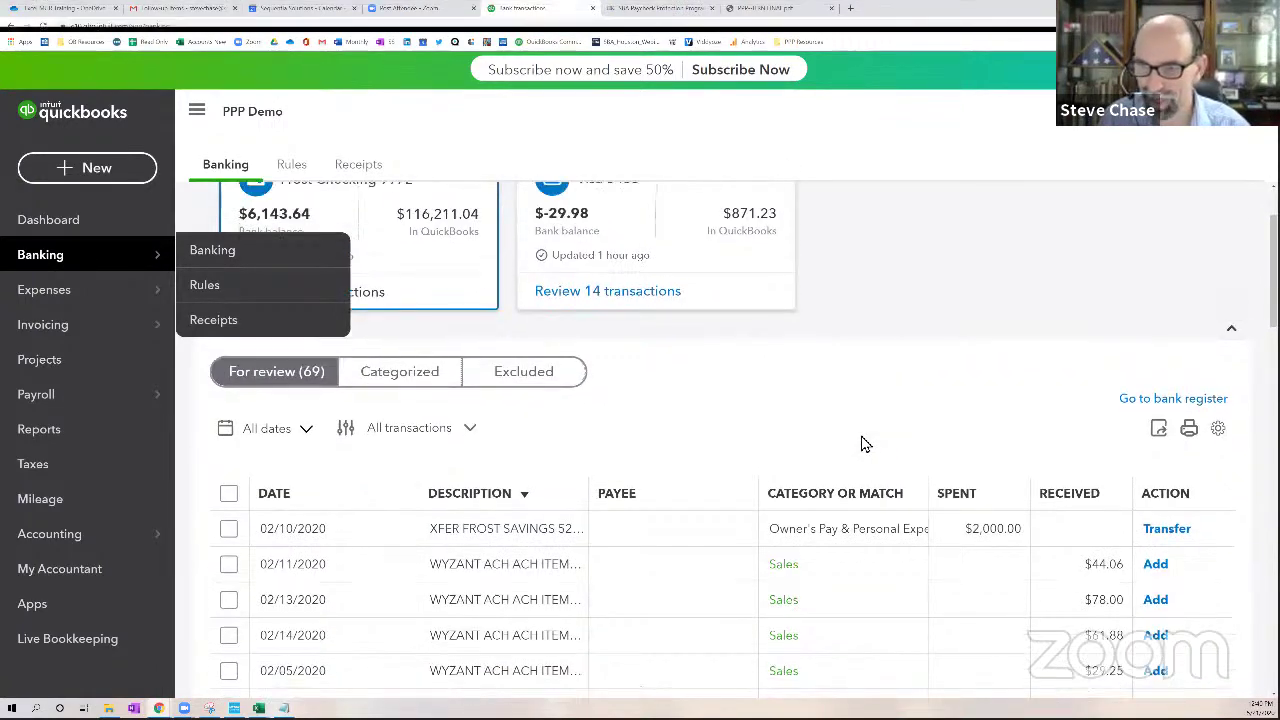
pyautogui.click(1044, 612)
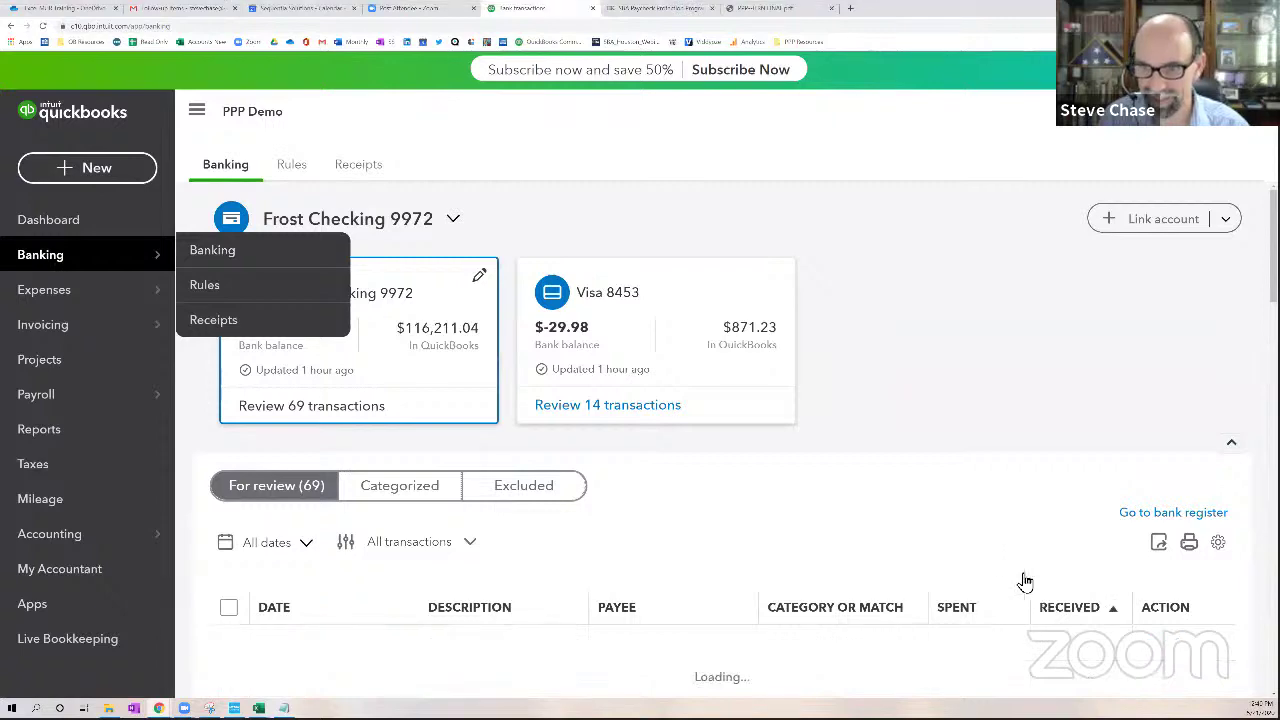
pyautogui.scroll(-6, 997, 543)
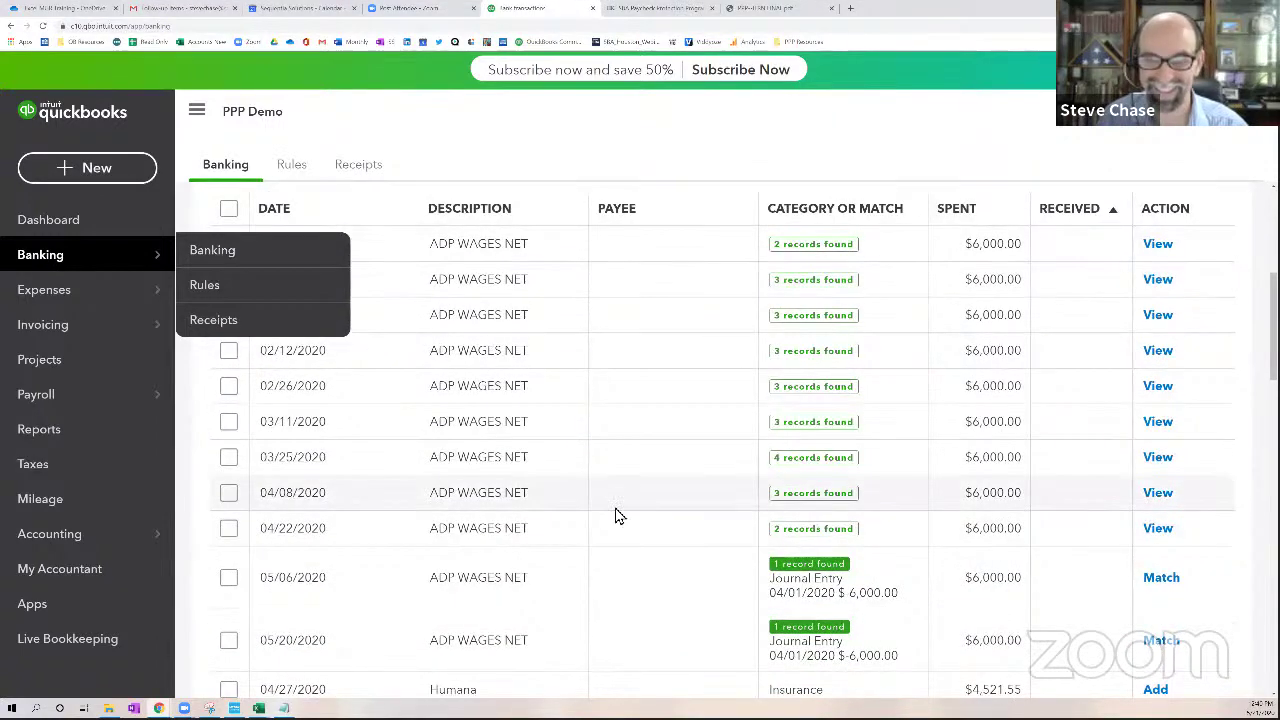
pyautogui.hotkey('ctrl', '-')
pyautogui.hotkey('ctrl', '-')
pyautogui.hotkey('ctrl', '-')
pyautogui.hotkey('ctrl', '-')
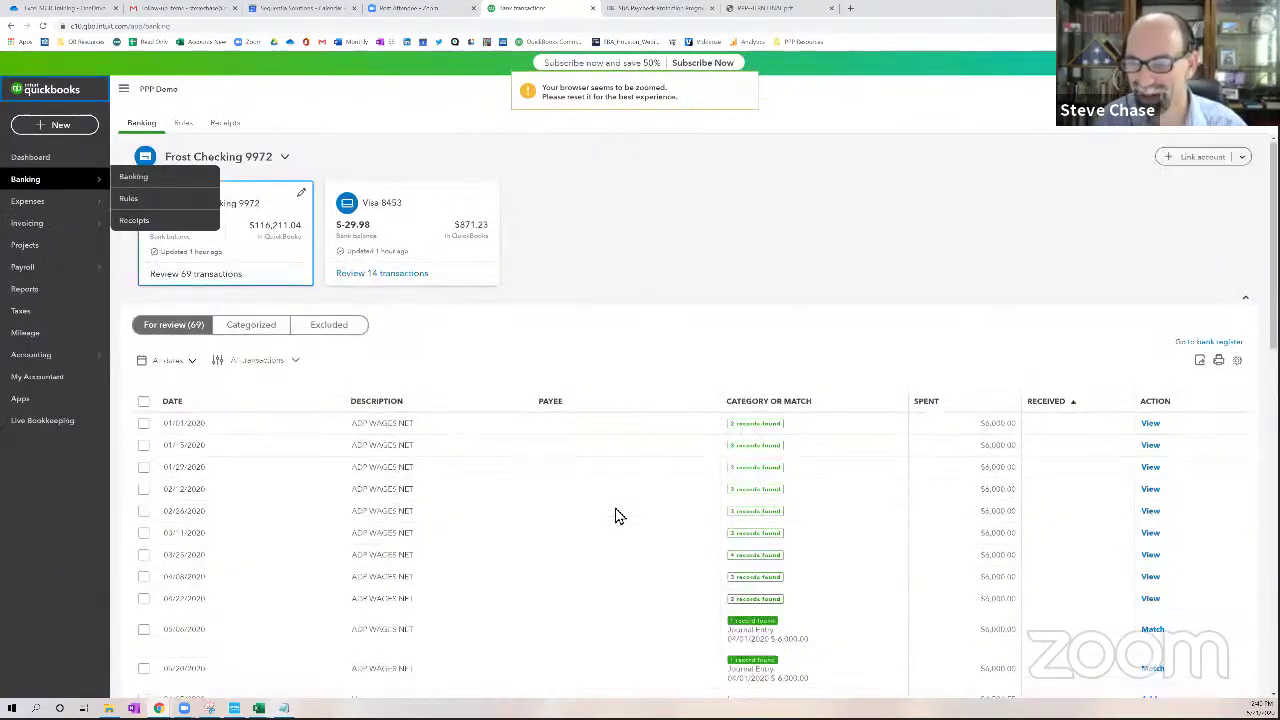
pyautogui.scroll(-1, 1035, 408)
pyautogui.scroll(-1, 1035, 408)
pyautogui.click(1064, 268)
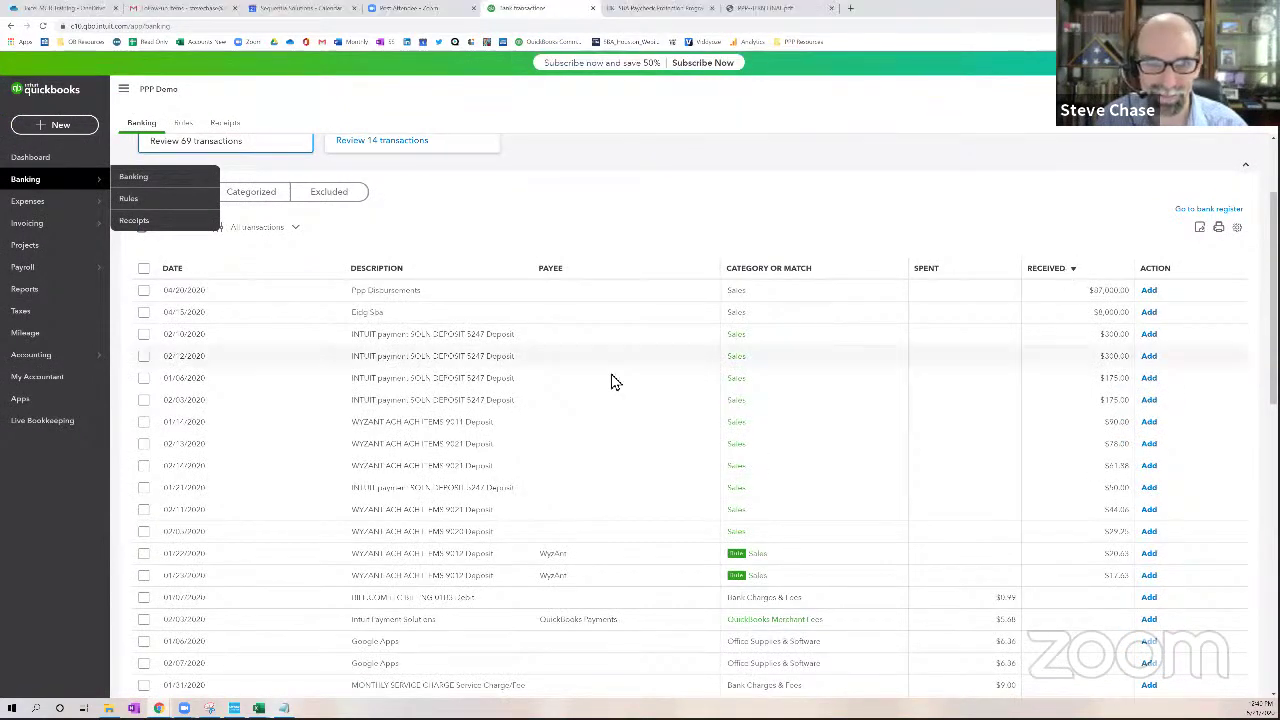
# Expand the 04/15/2020 $8,000 EIDG SBA deposit for categorizing
pyautogui.click(430, 317)
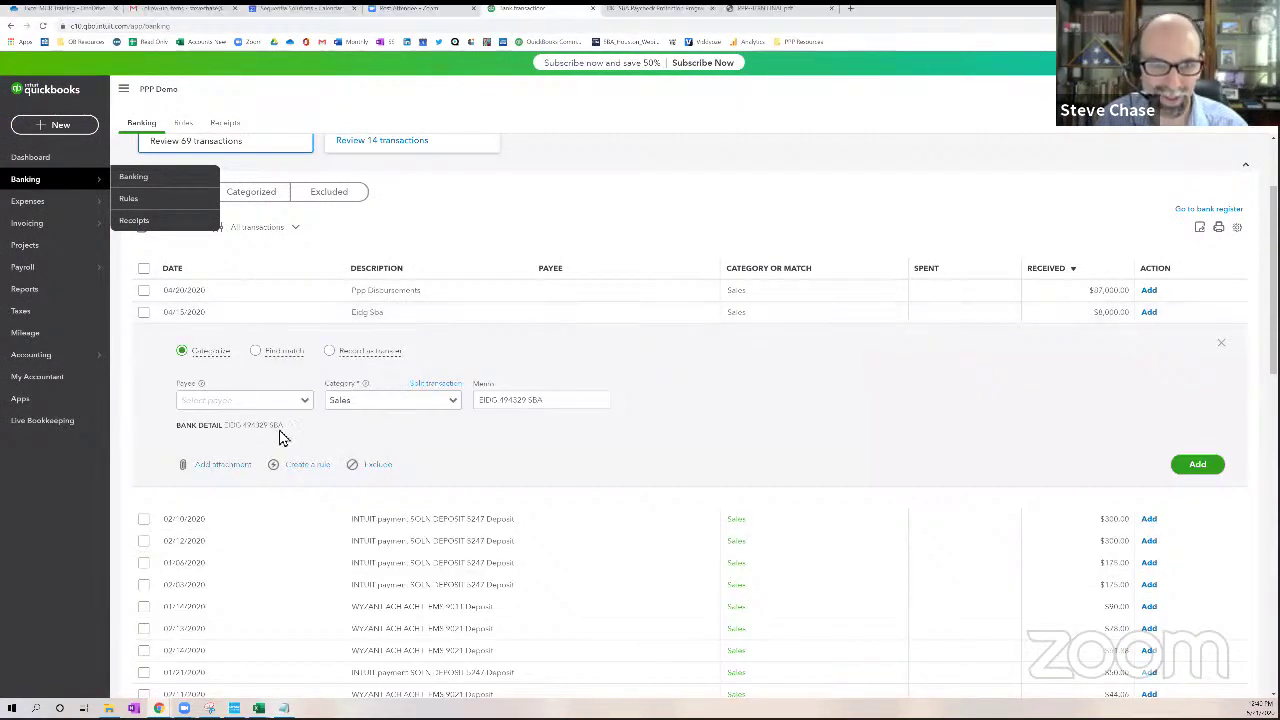
pyautogui.moveTo(224, 432); pyautogui.dragTo(248, 432)
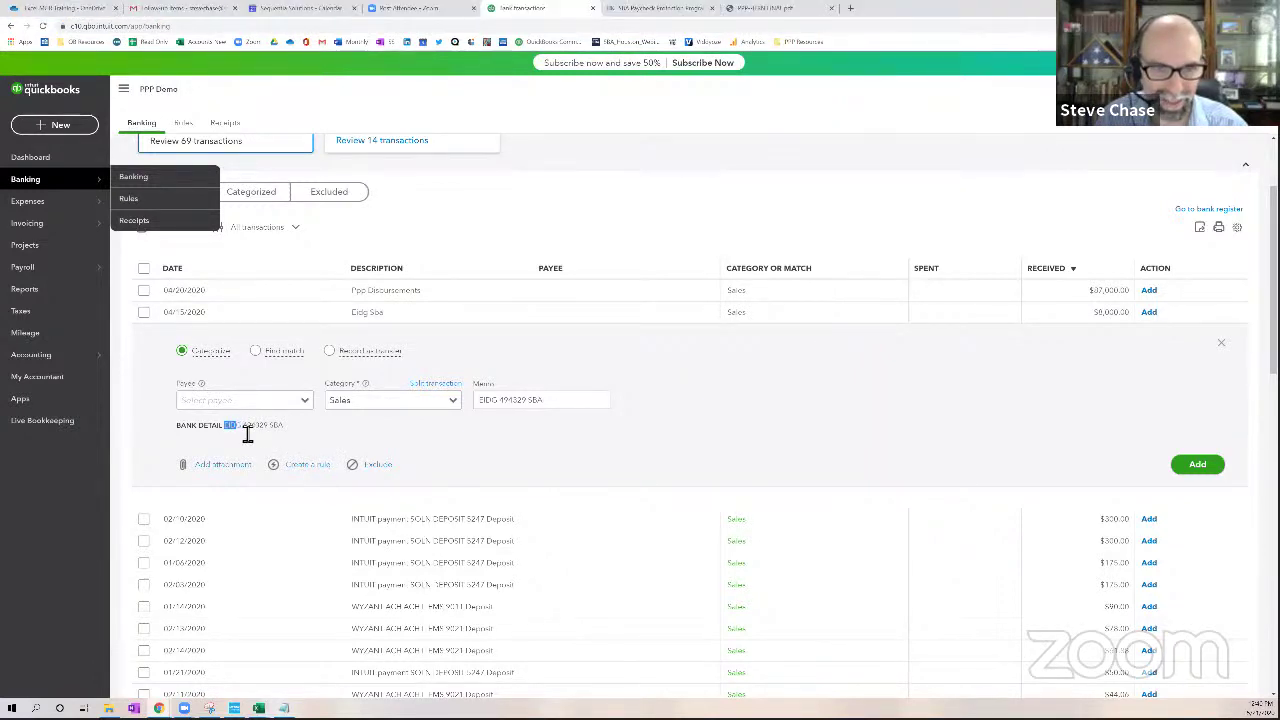
pyautogui.hotkey('ctrl', '+')
pyautogui.hotkey('ctrl', '+')
pyautogui.hotkey('ctrl', '+')
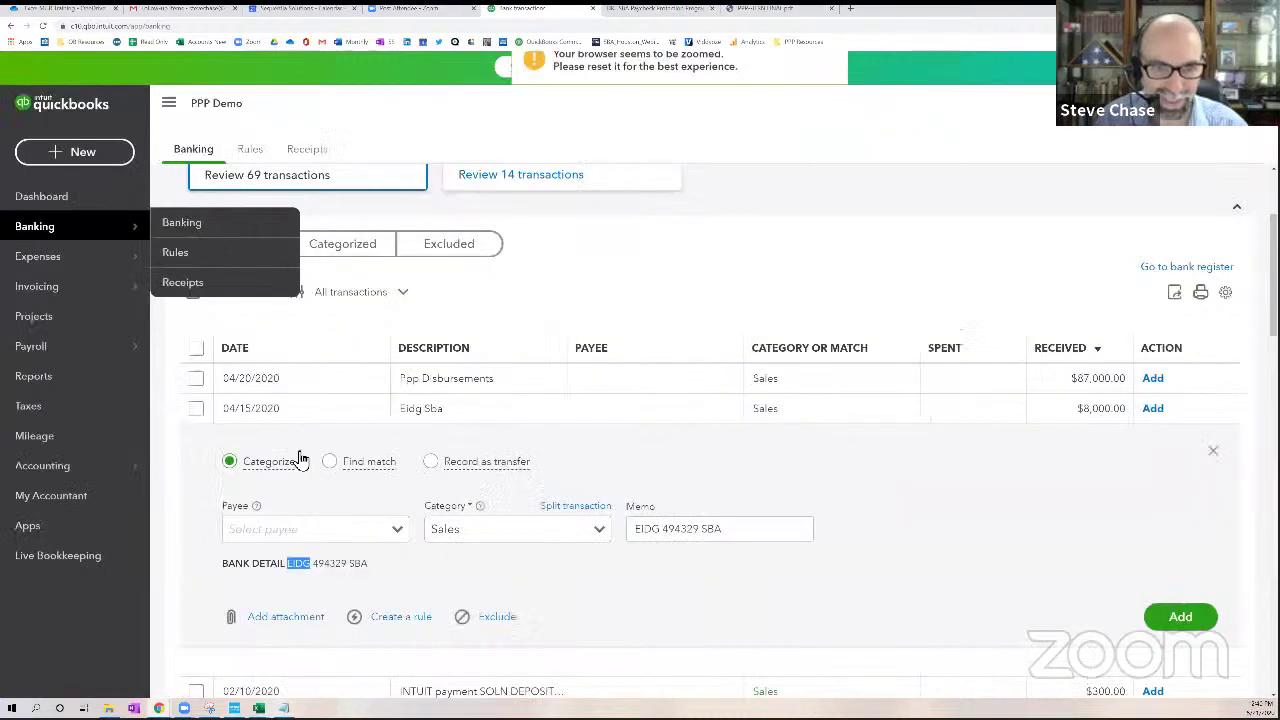
pyautogui.click(323, 578)
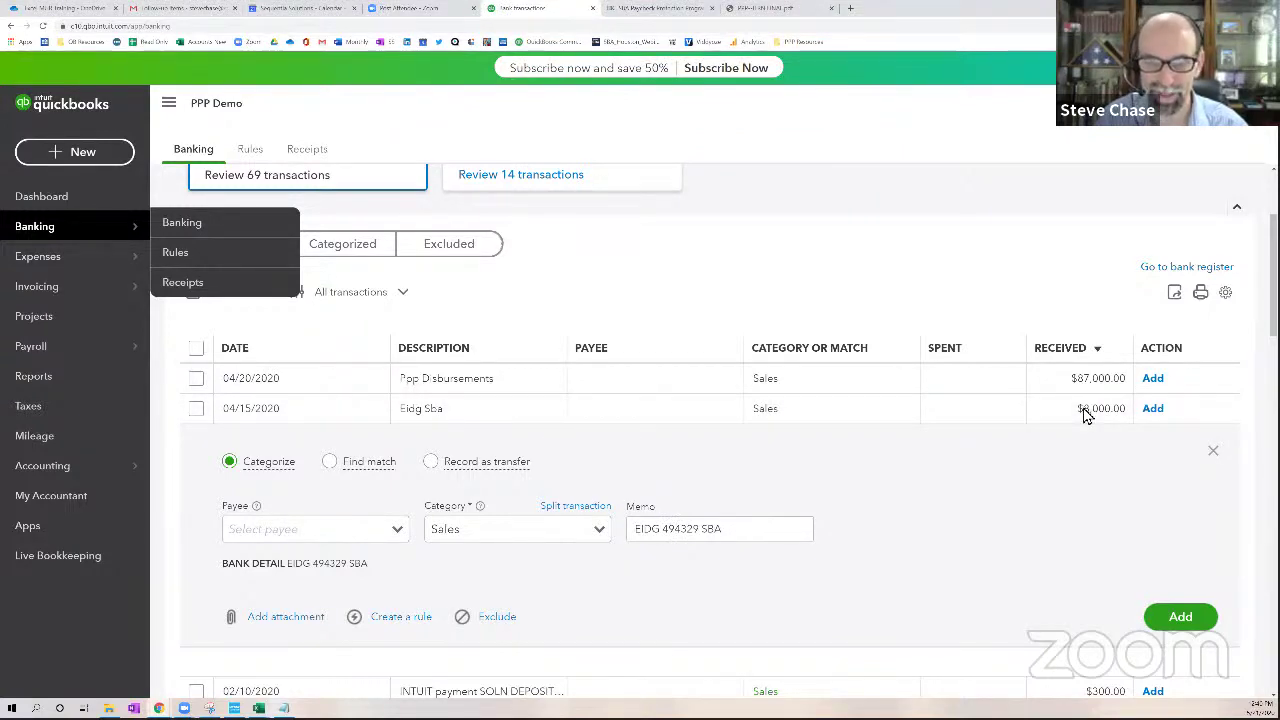
pyautogui.scroll(3, 955, 482)
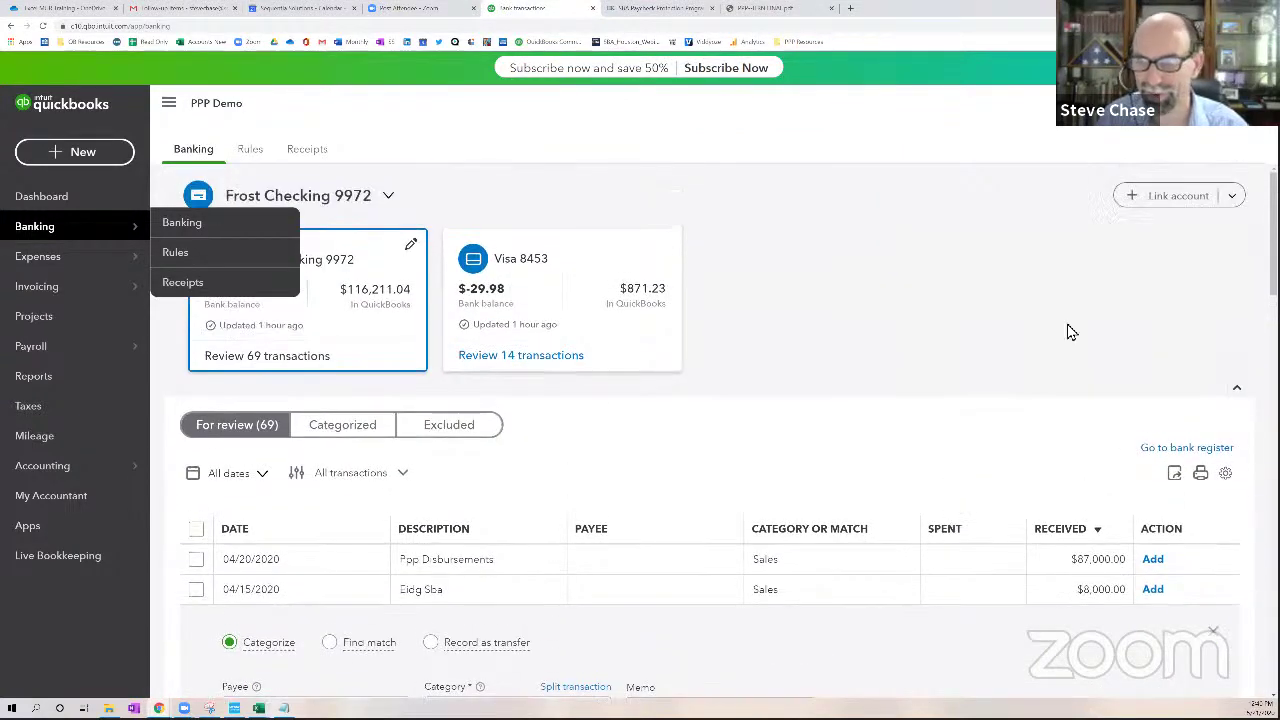
# Search the Link account bank list for 'frost', then sort the bank feed by Received, smallest first
pyautogui.click(1149, 207)
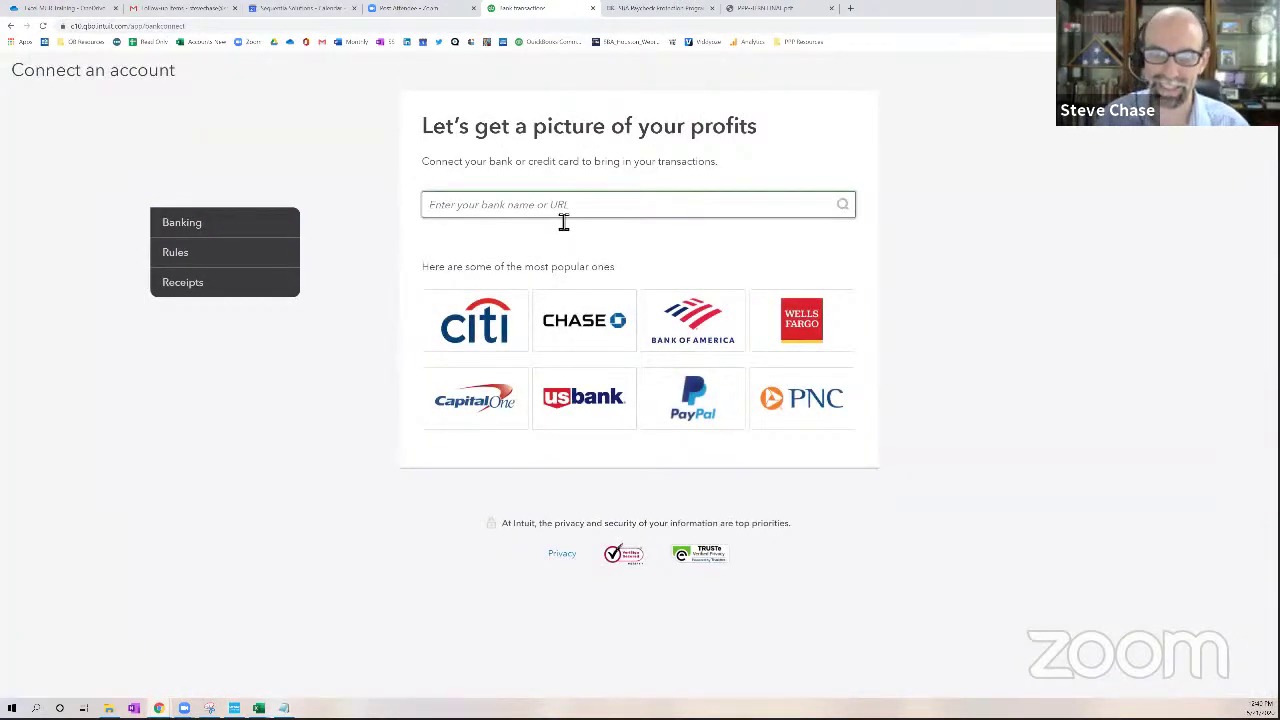
pyautogui.click(563, 218)
pyautogui.write('frost')
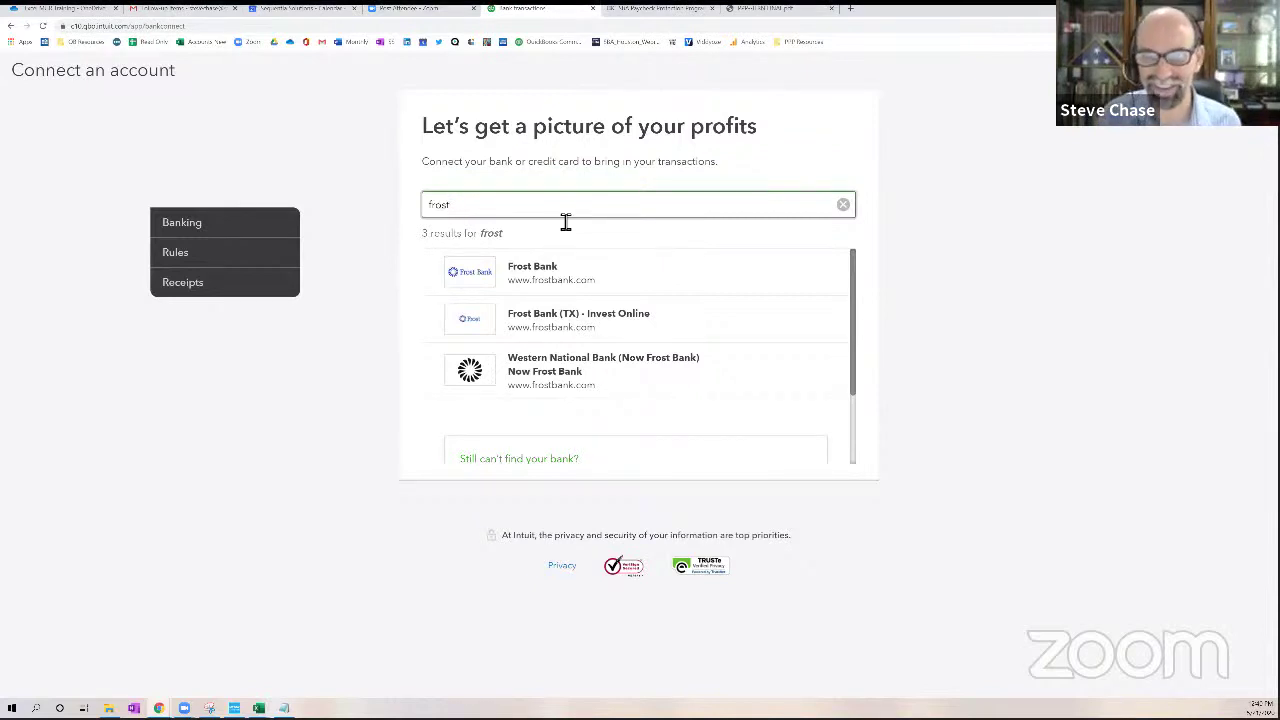
pyautogui.click(844, 206)
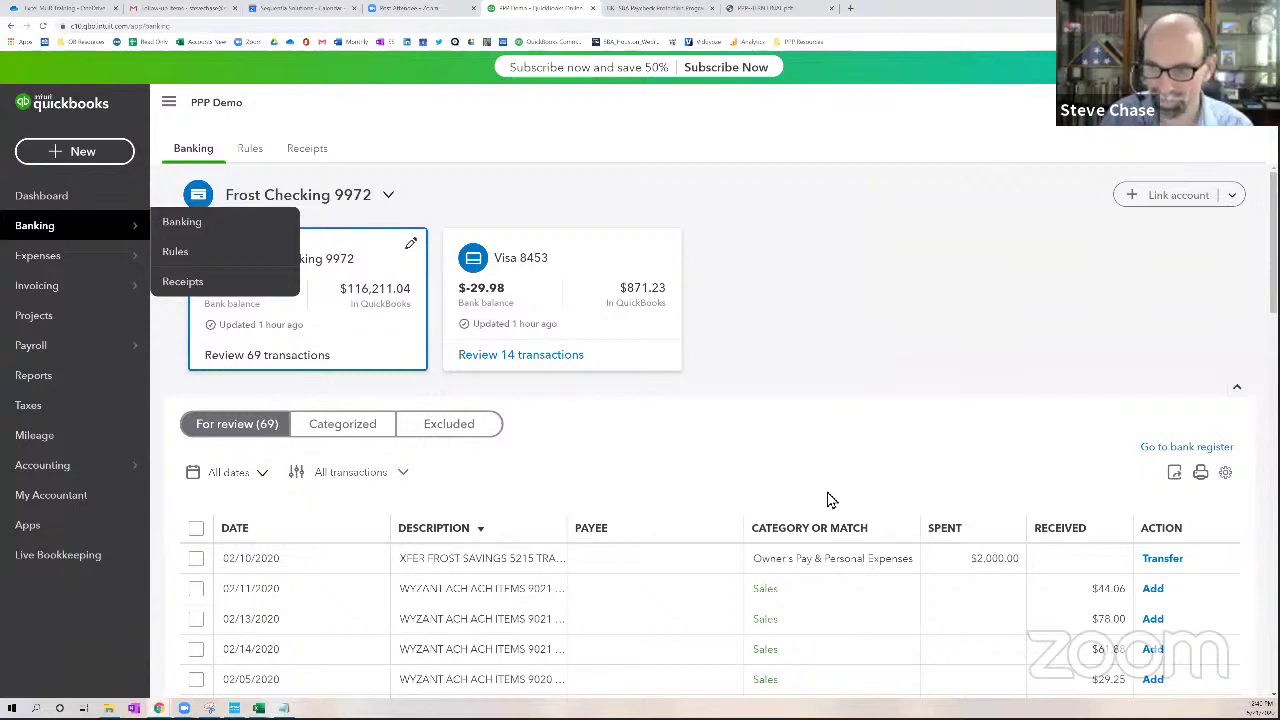
pyautogui.scroll(-2, 840, 470)
pyautogui.click(1069, 394)
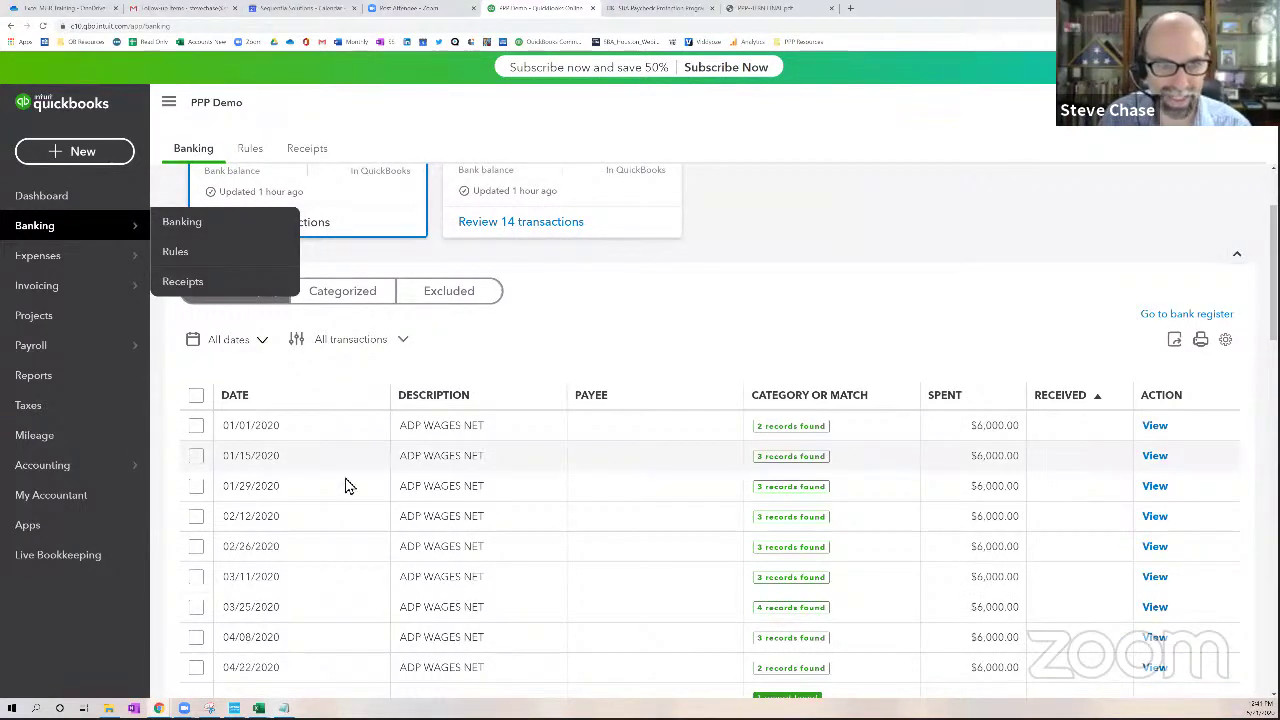
# Create the Other Income account 'EIDL (non-taxable)' with detail type Other Miscellaneous Income
pyautogui.moveTo(120, 468)
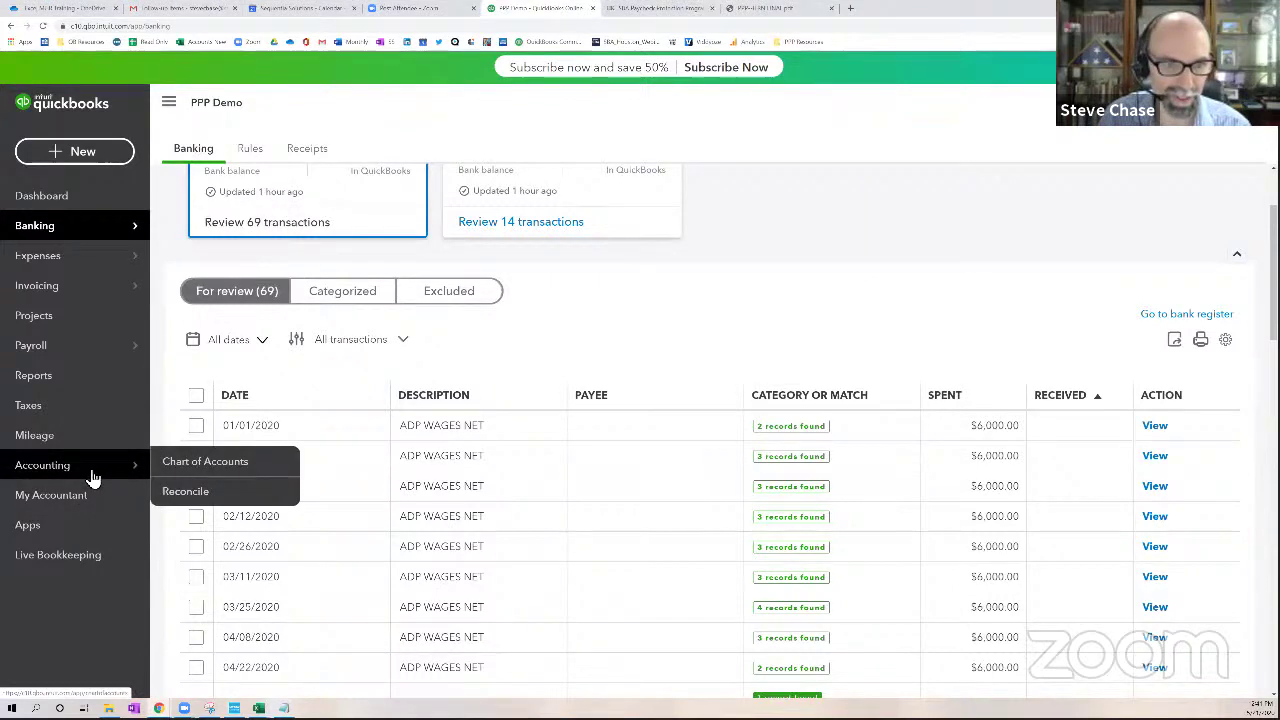
pyautogui.click(195, 462)
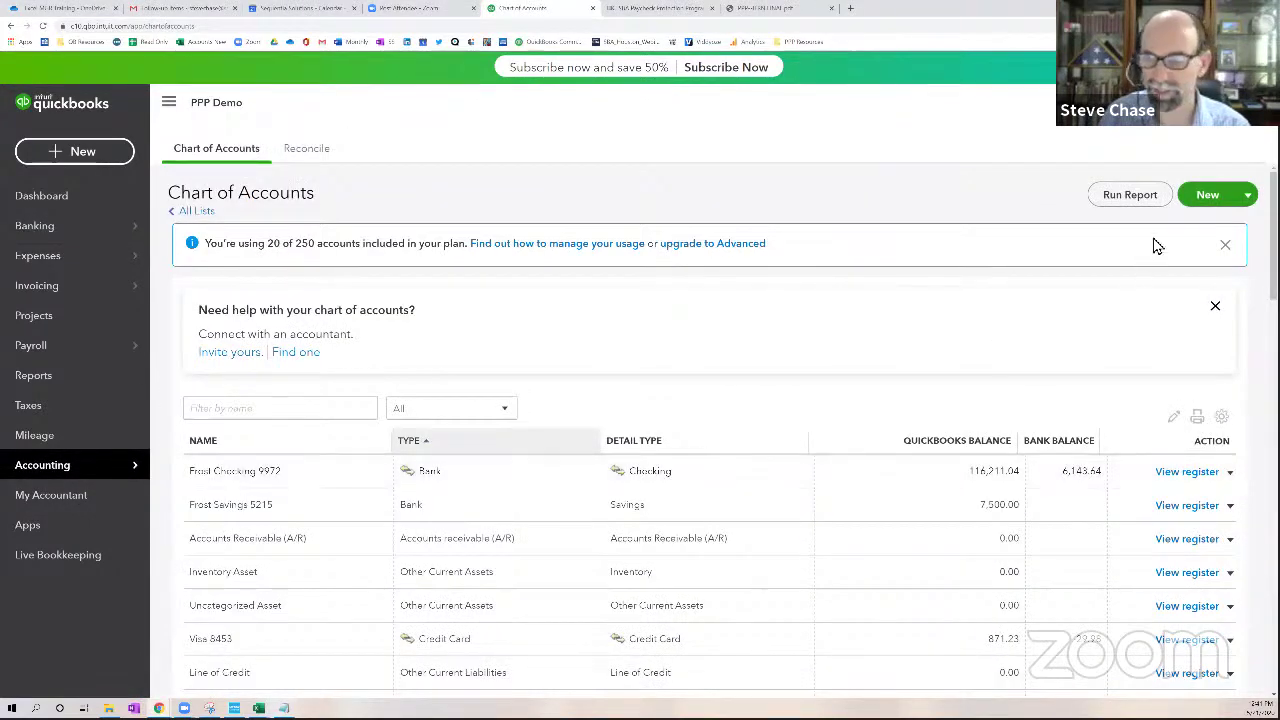
pyautogui.click(1200, 199)
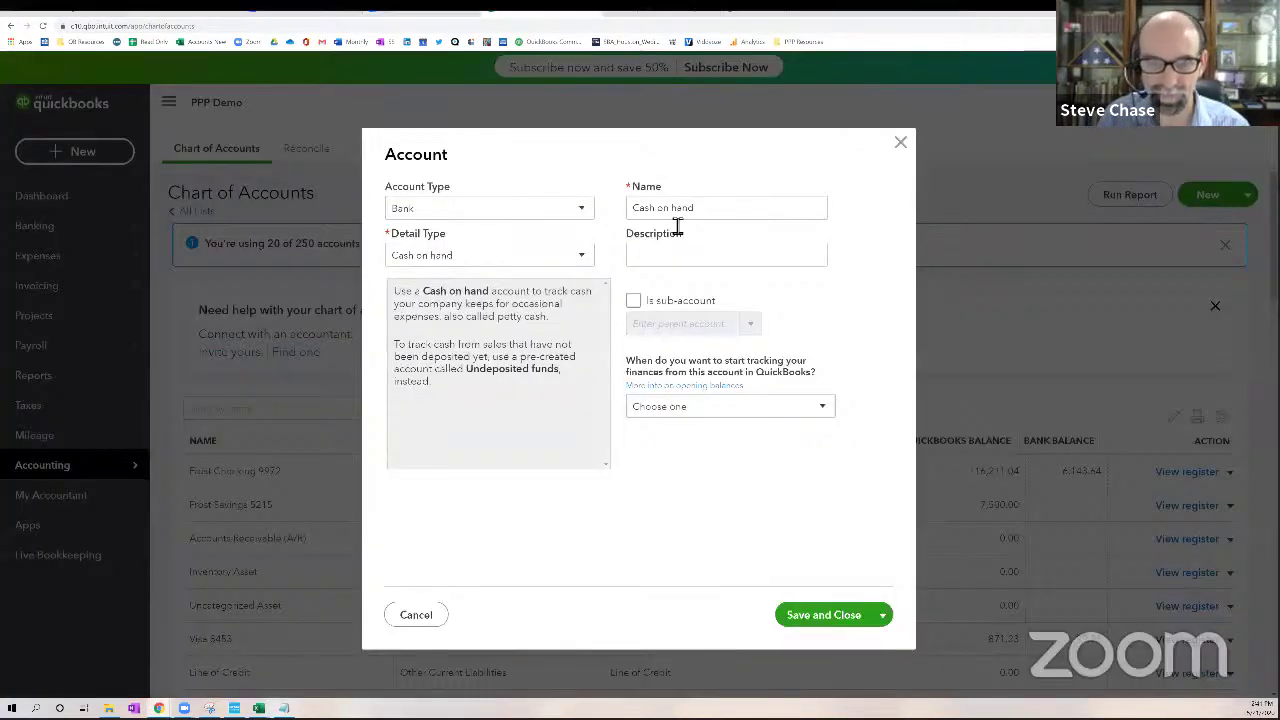
pyautogui.click(557, 211)
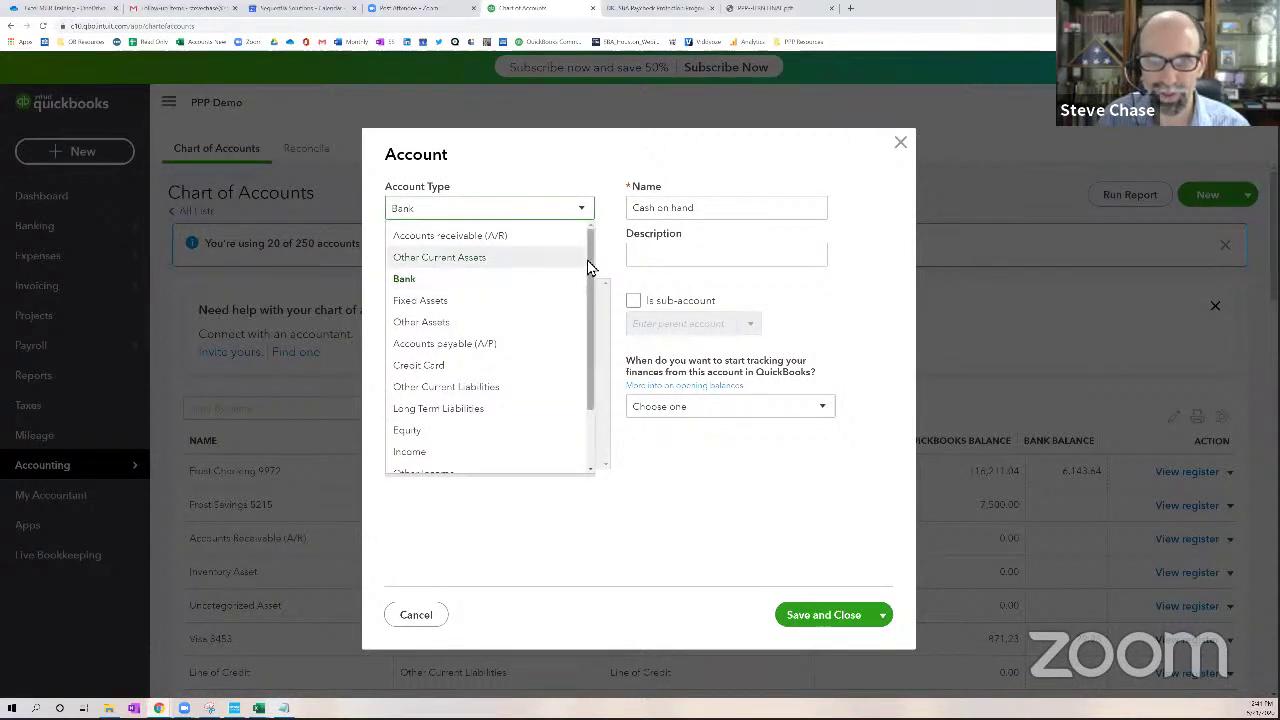
pyautogui.scroll(-2, 588, 268)
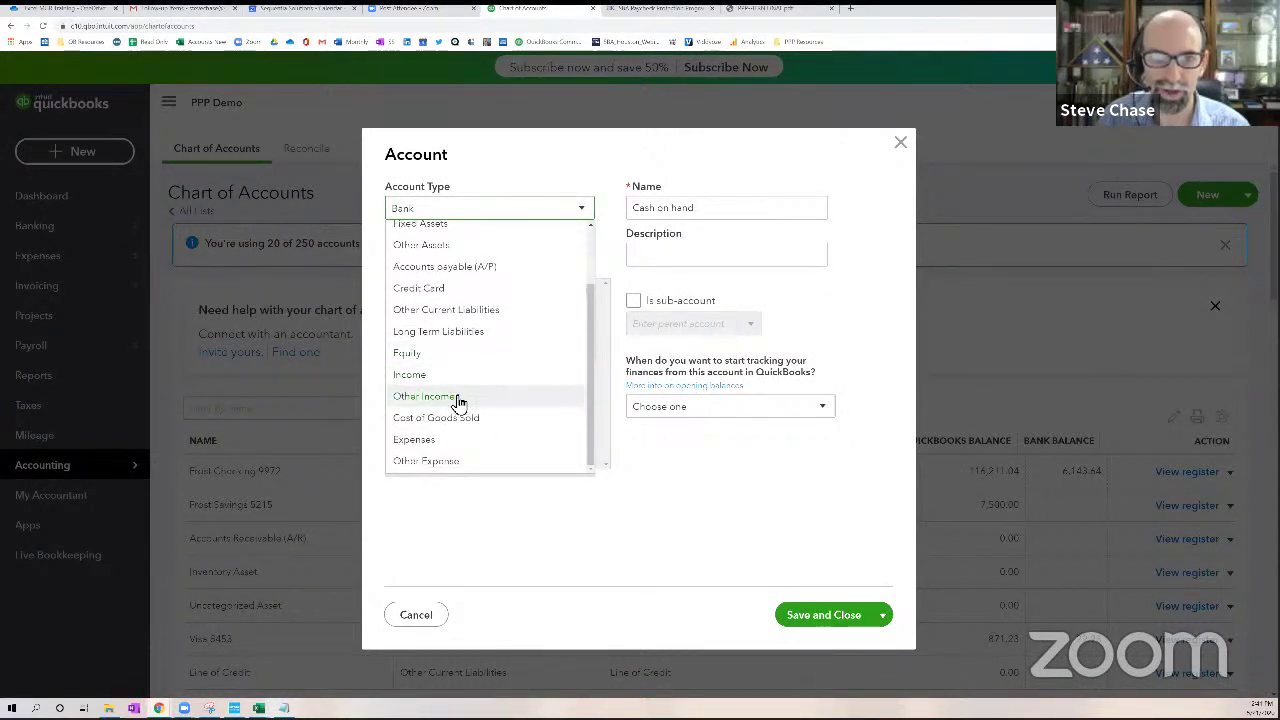
pyautogui.click(435, 400)
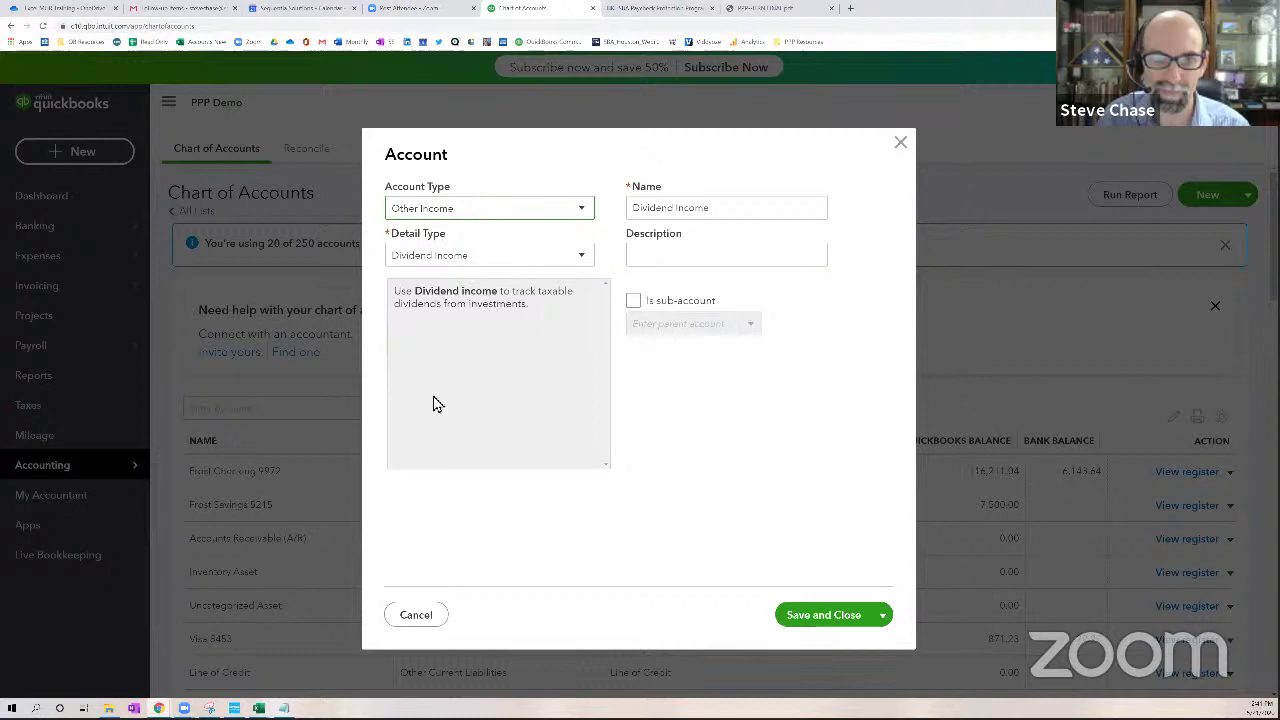
pyautogui.click(426, 260)
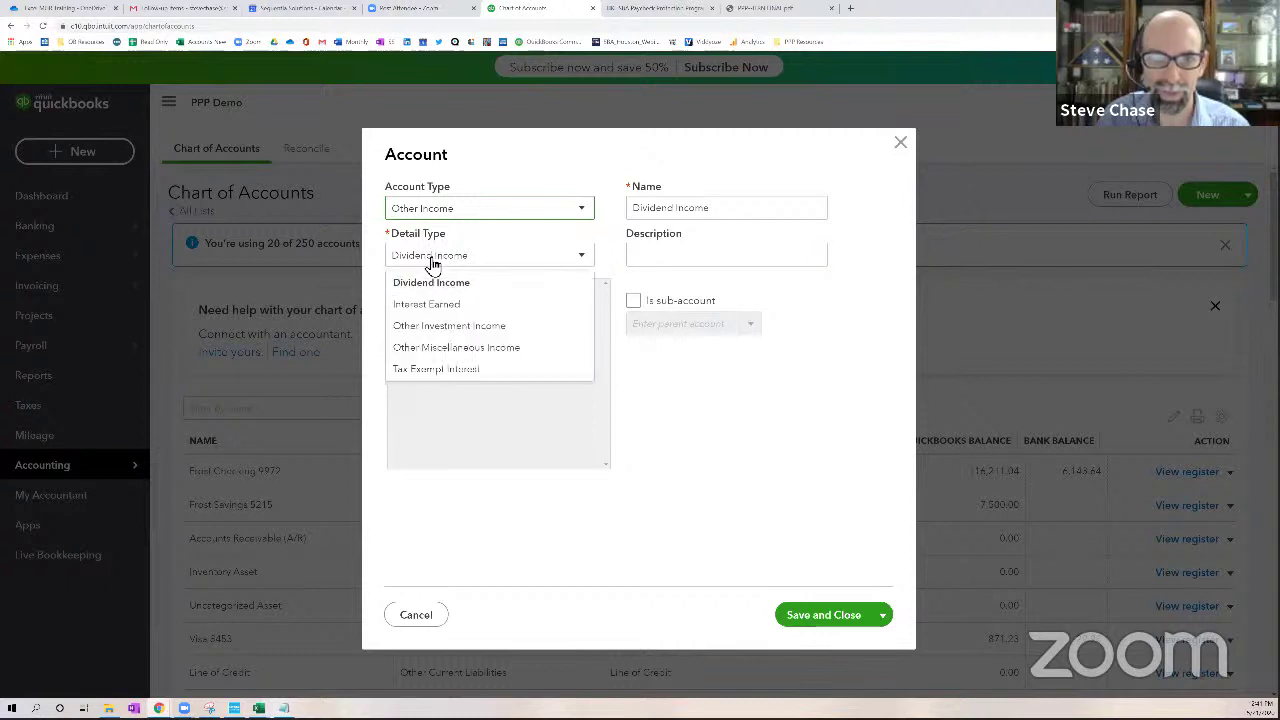
pyautogui.click(455, 347)
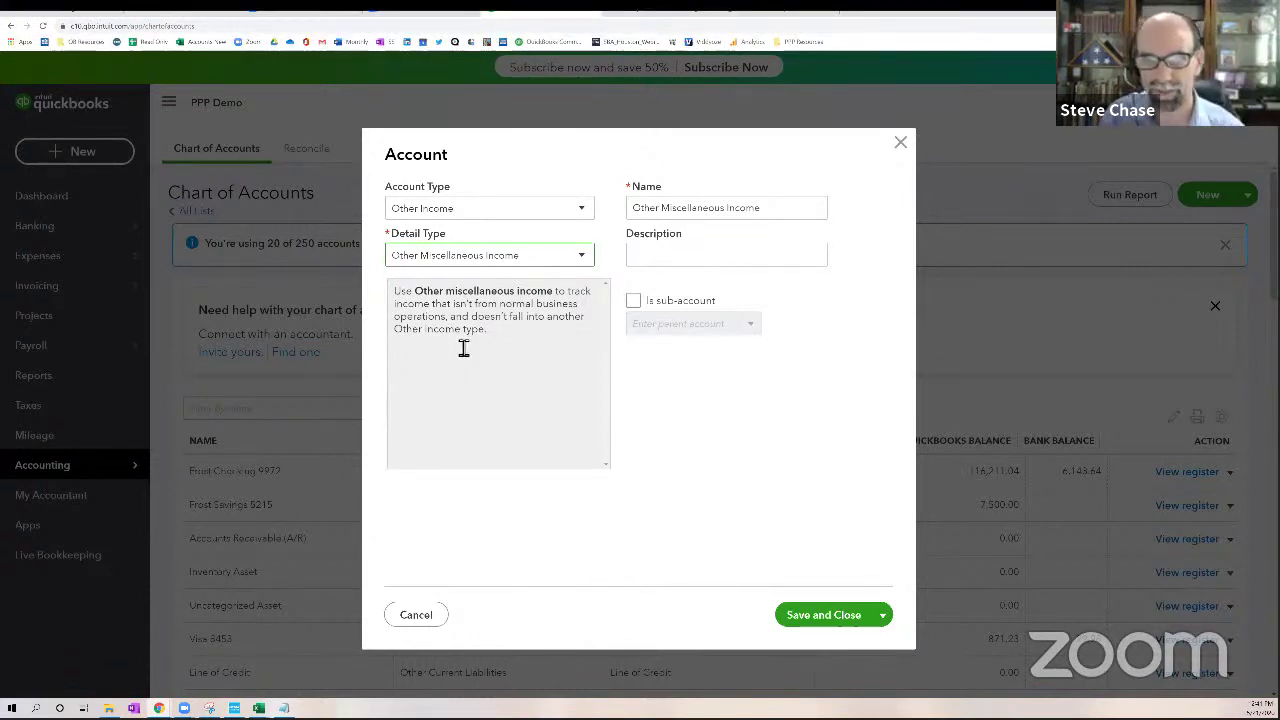
pyautogui.moveTo(774, 211); pyautogui.dragTo(646, 218)
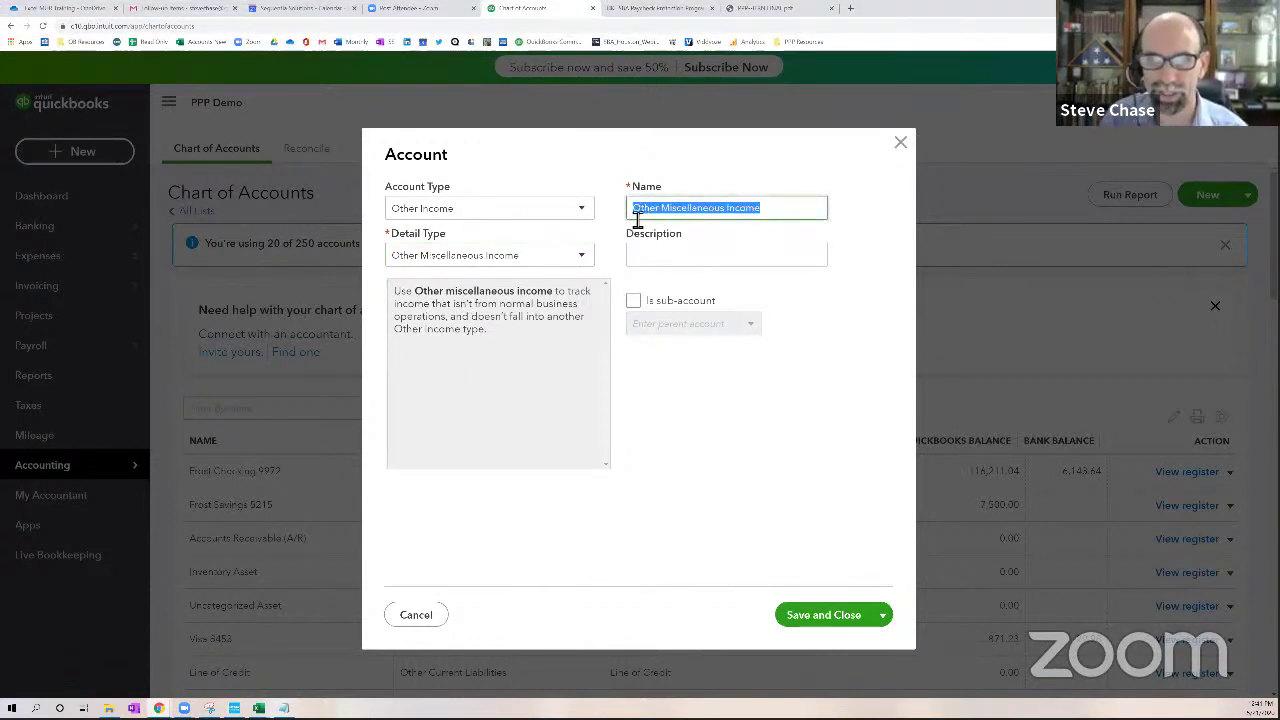
pyautogui.write('EI')
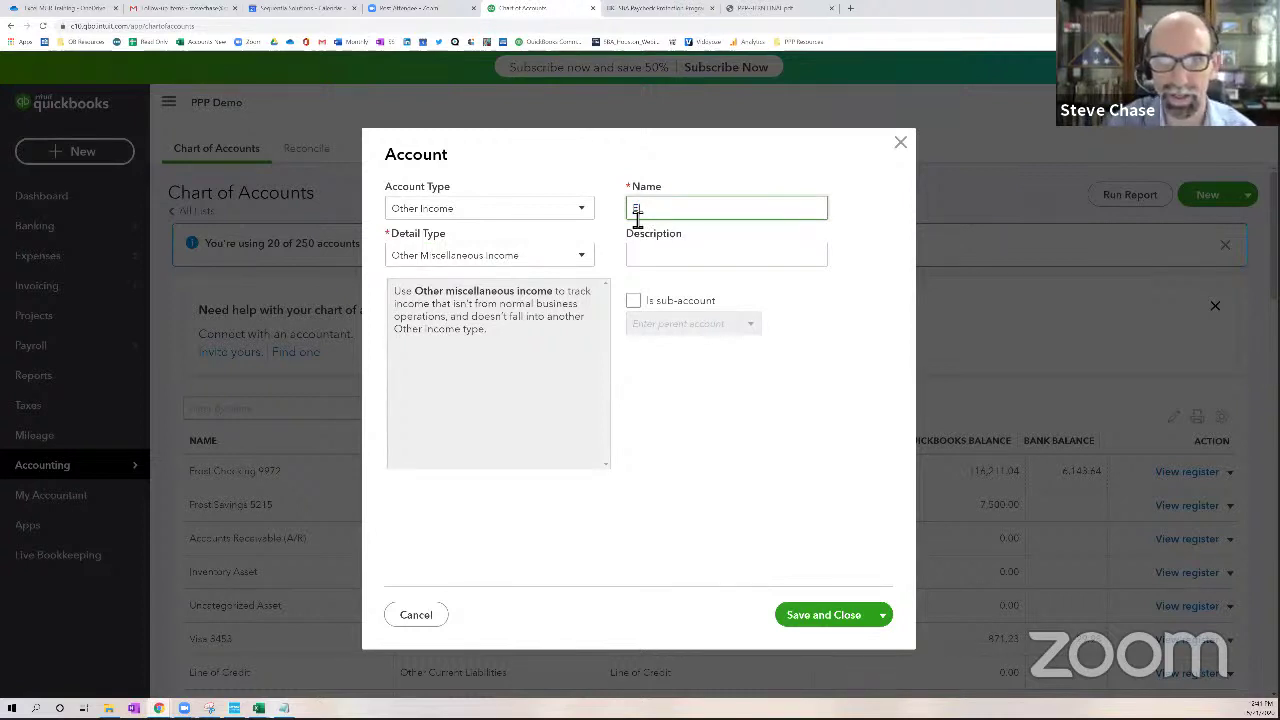
pyautogui.write('DL')
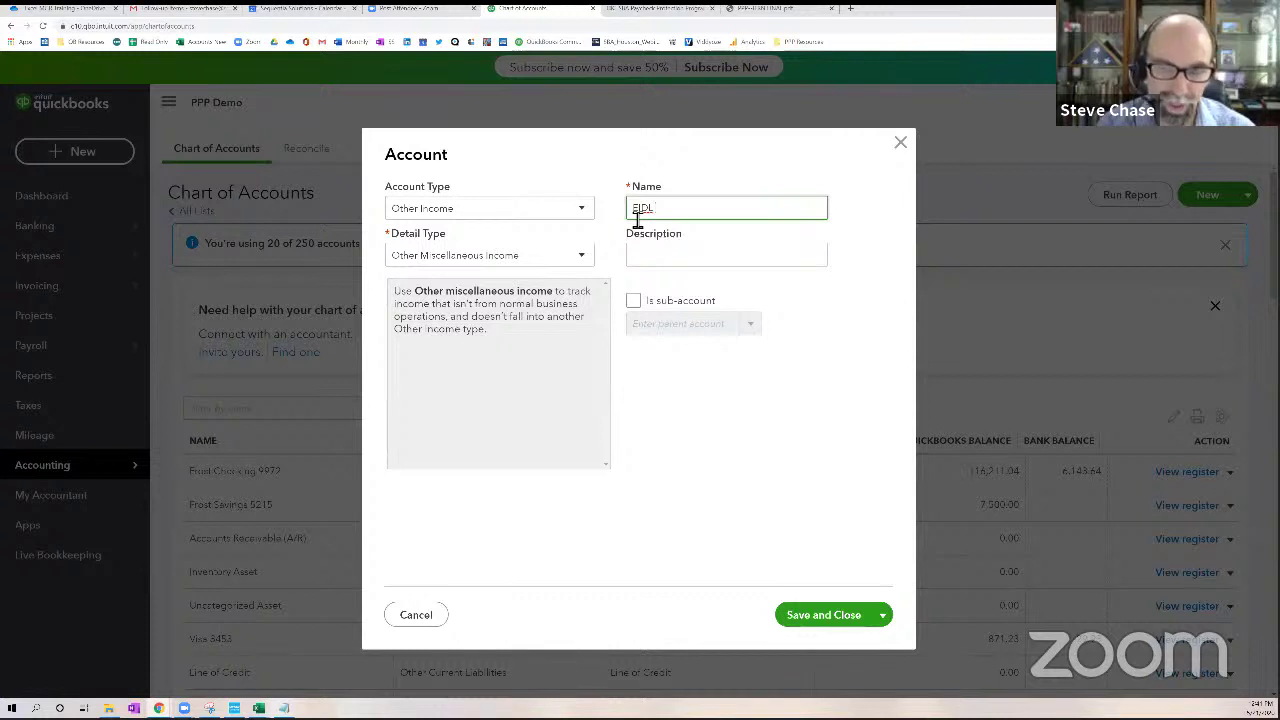
pyautogui.write(' (non-')
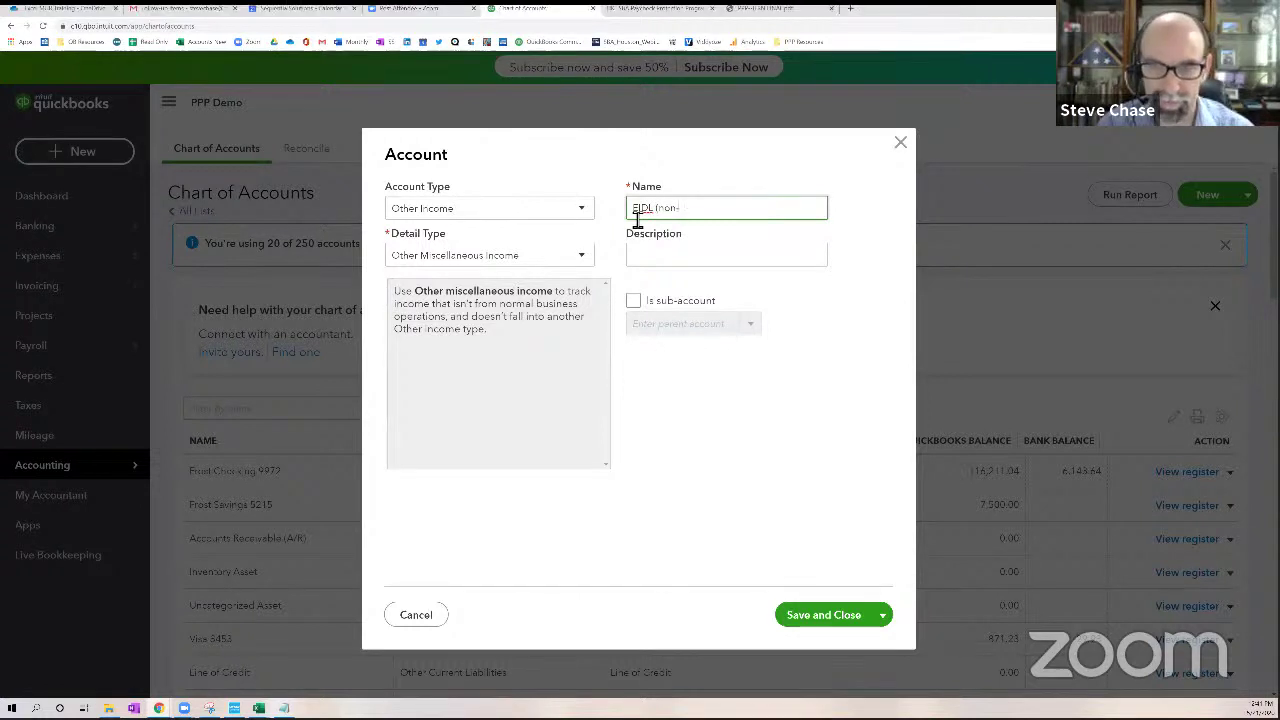
pyautogui.write('taxable)')
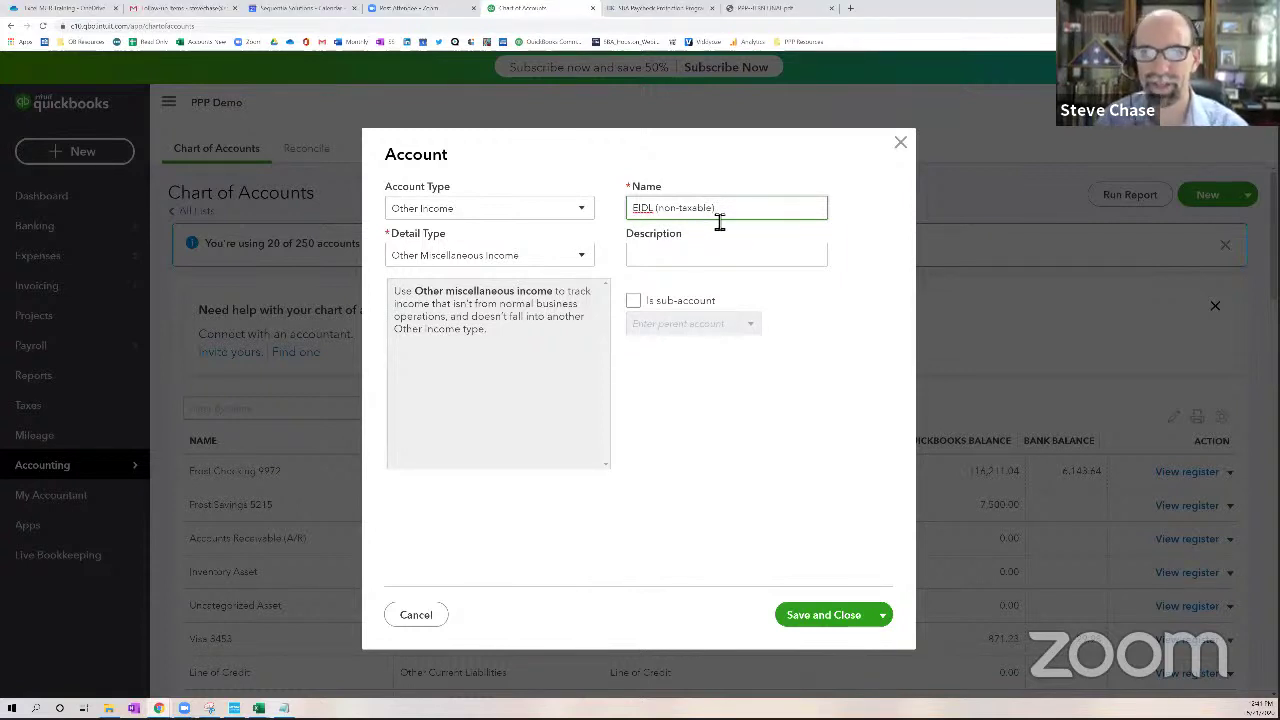
pyautogui.click(810, 619)
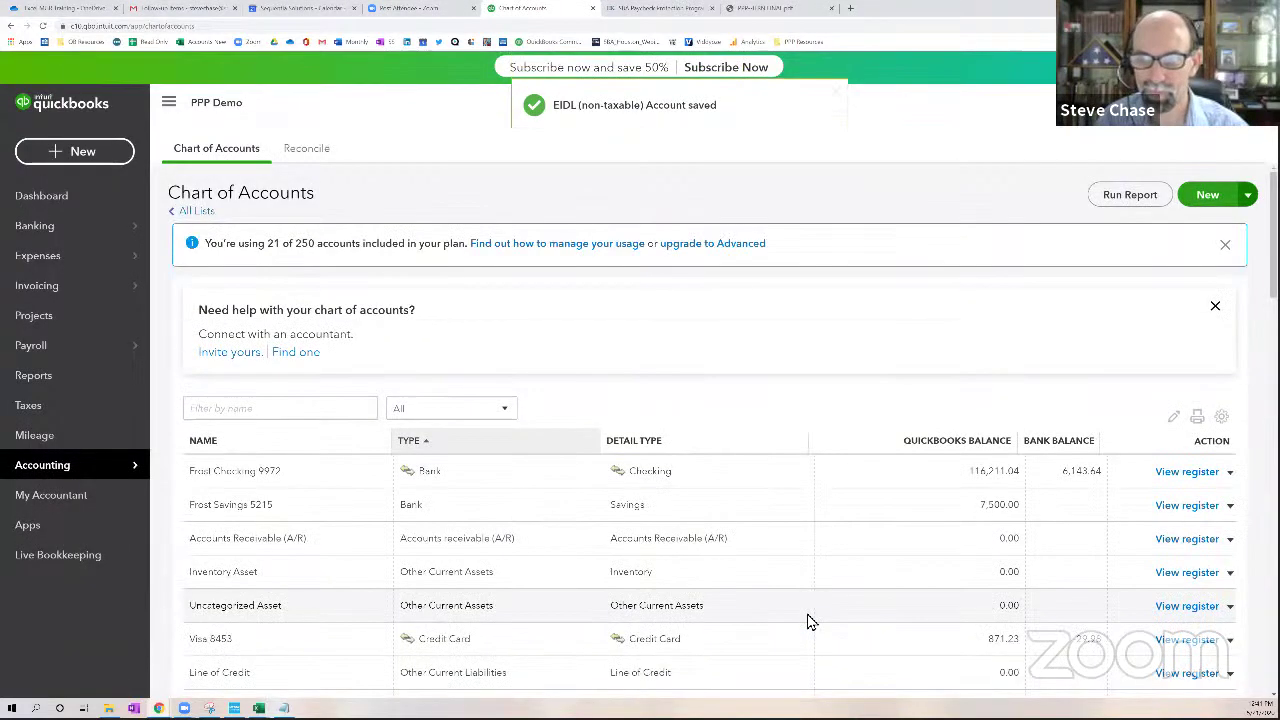
# Sort the bank feed by Received, largest first, and expand the $8,000 Eidg Sba deposit
pyautogui.moveTo(92, 478)
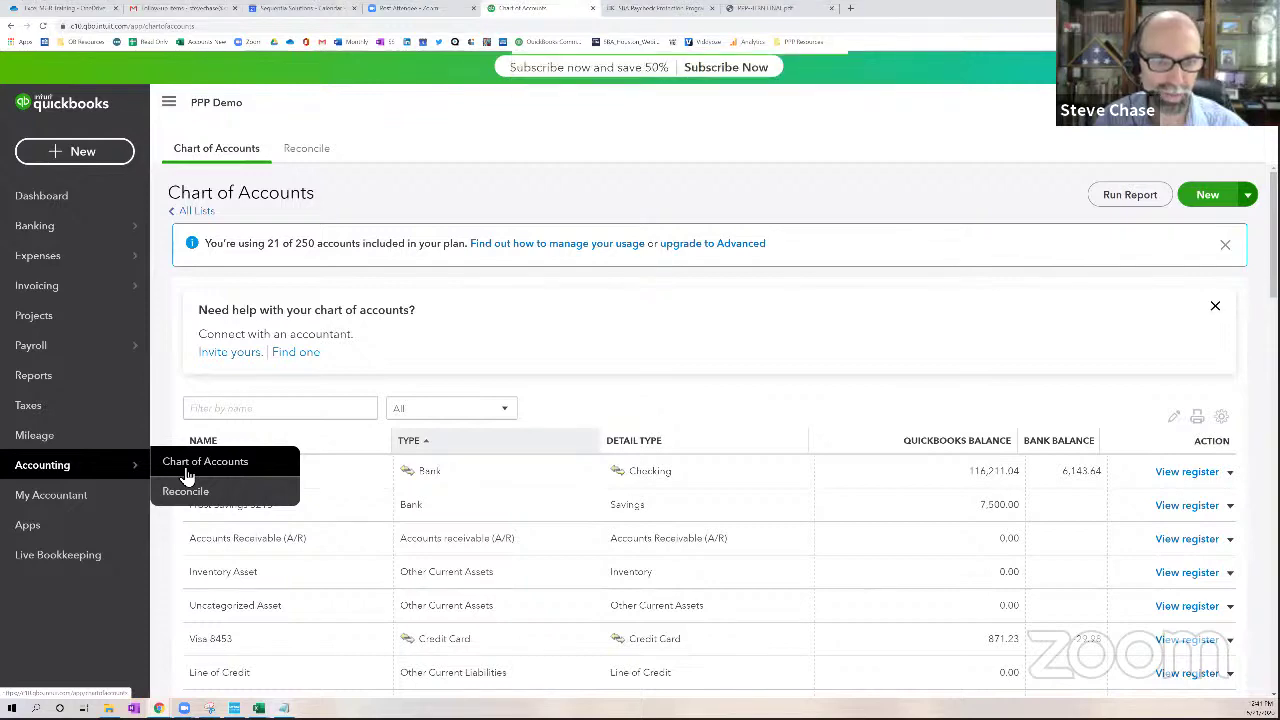
pyautogui.click(89, 235)
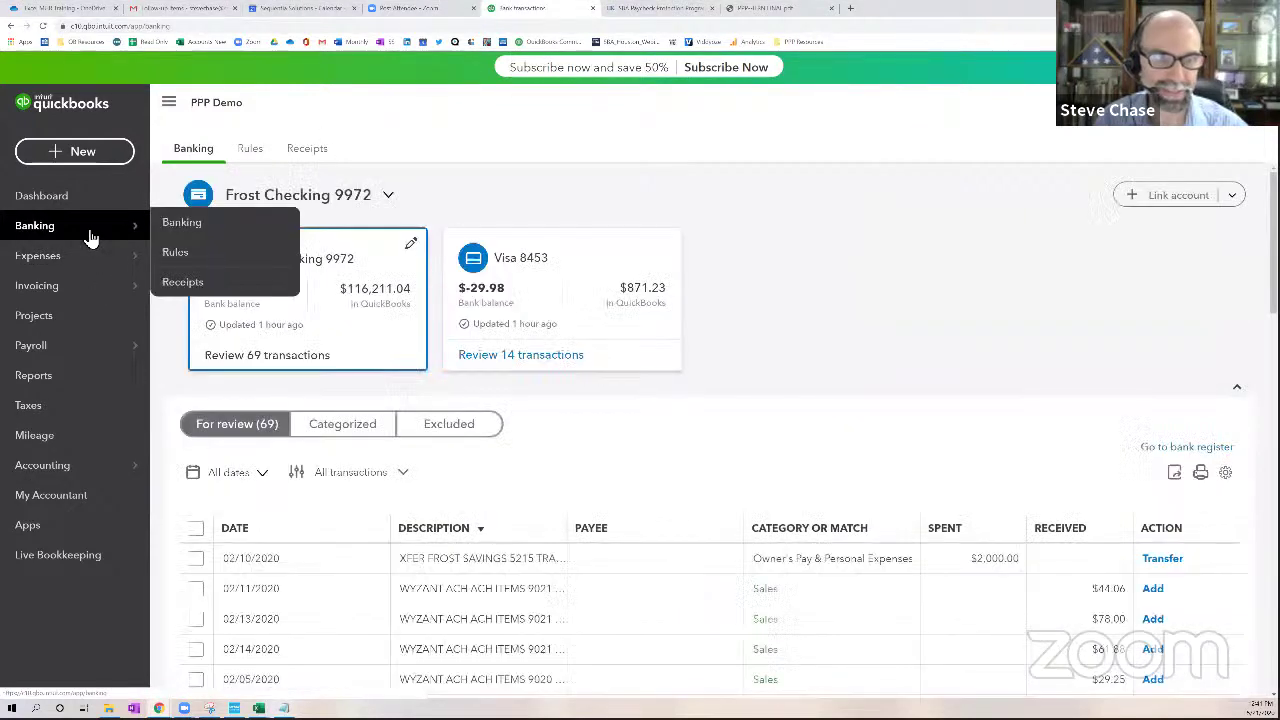
pyautogui.click(1050, 530)
pyautogui.click(1050, 530)
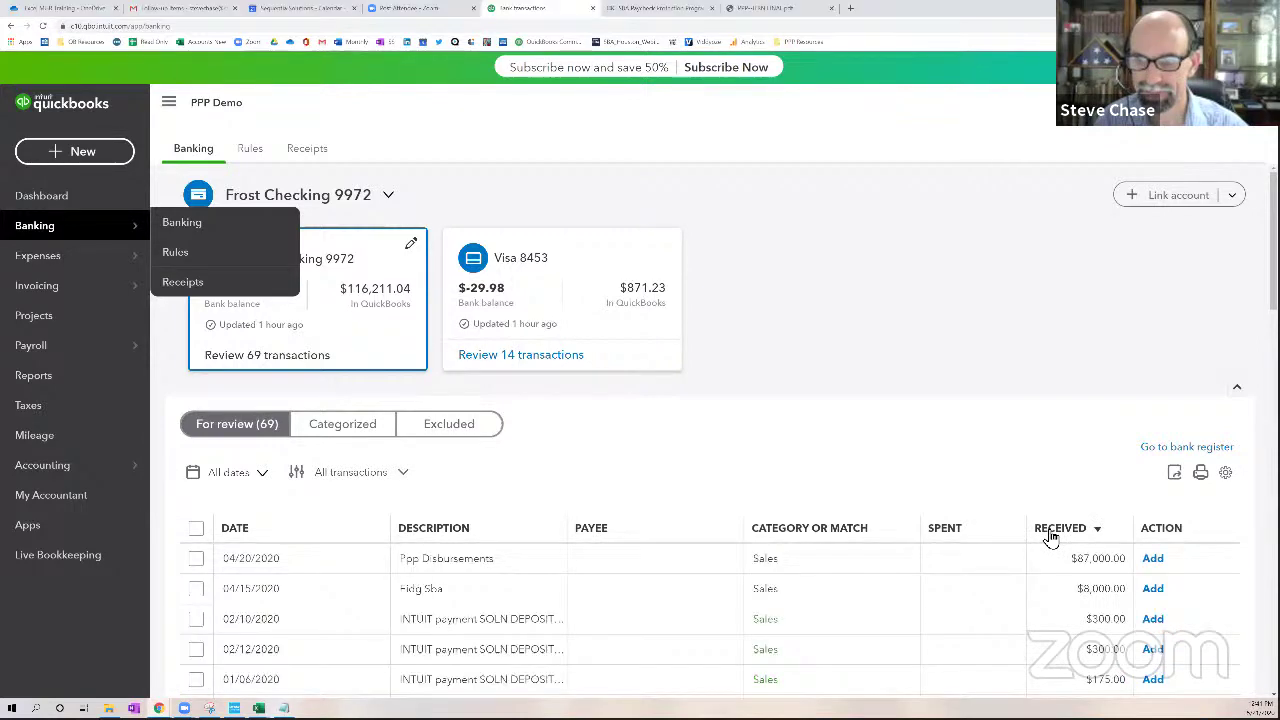
pyautogui.scroll(-1, 1050, 538)
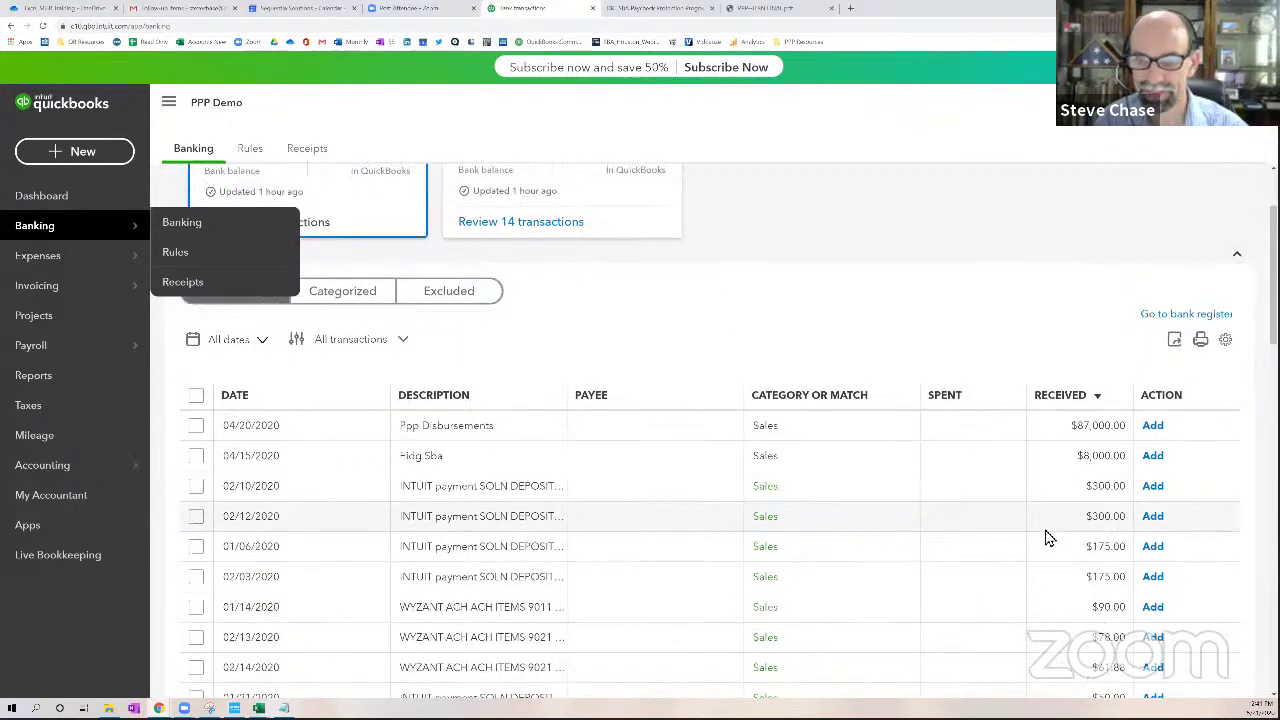
pyautogui.click(480, 465)
pyautogui.scroll(-1, 480, 465)
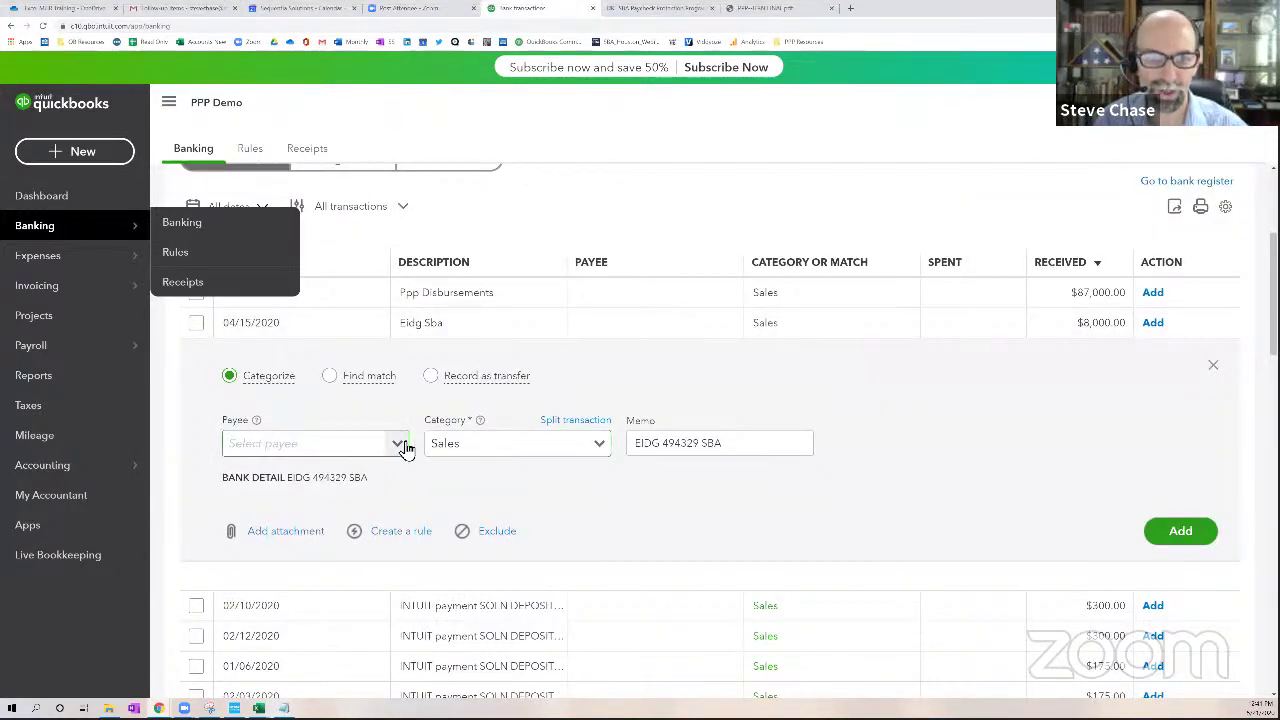
# Add a new vendor named SBA as the deposit's payee
pyautogui.click(397, 443)
pyautogui.click(368, 478)
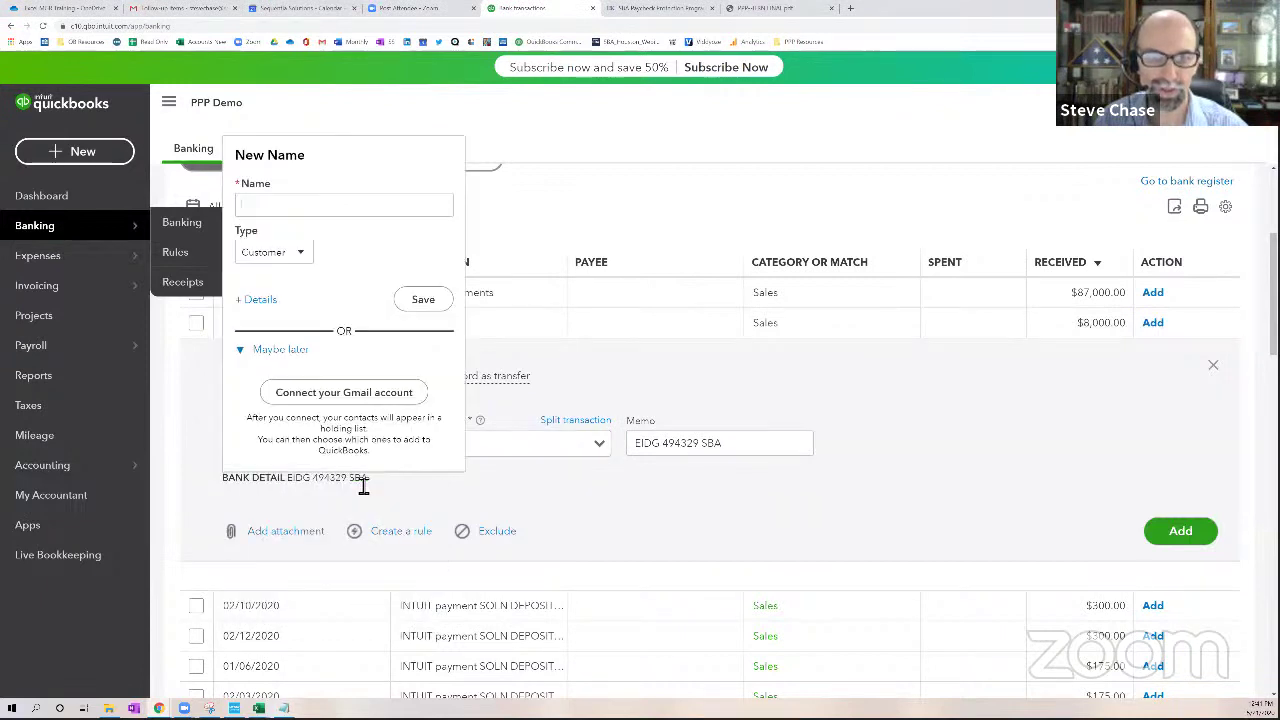
pyautogui.click(281, 250)
pyautogui.click(279, 295)
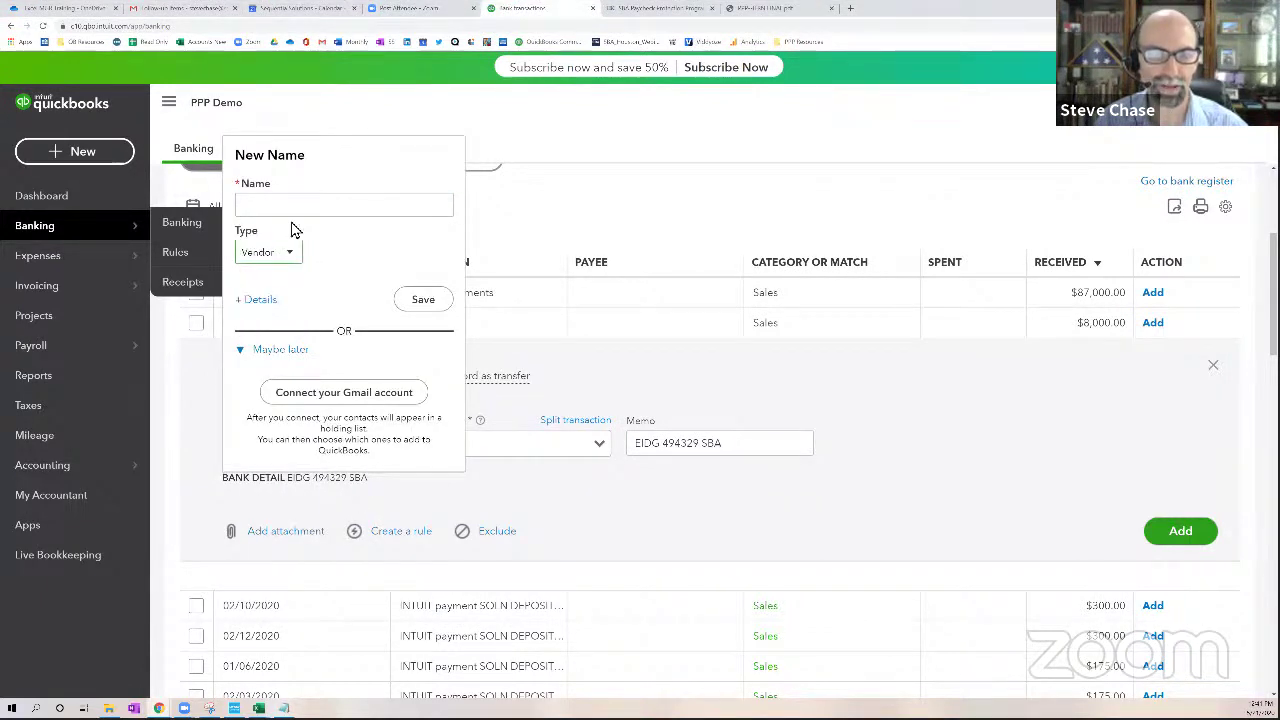
pyautogui.click(312, 205)
pyautogui.write('SBA')
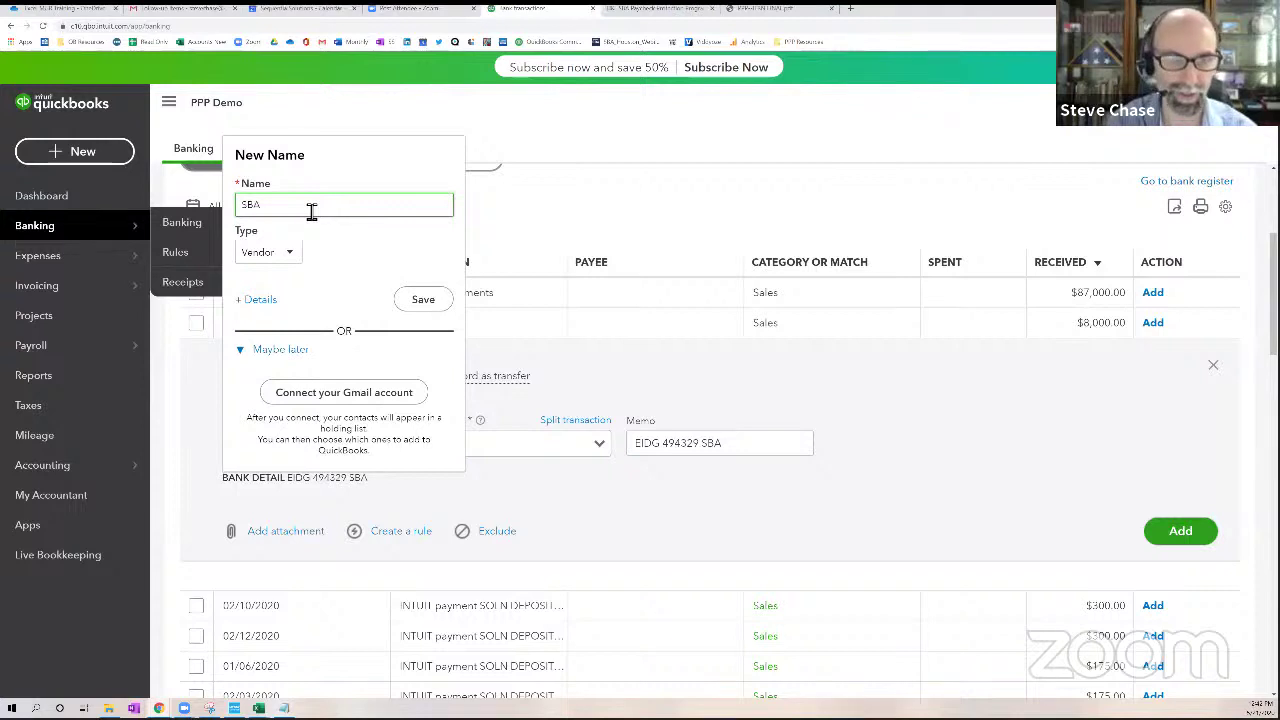
pyautogui.click(423, 299)
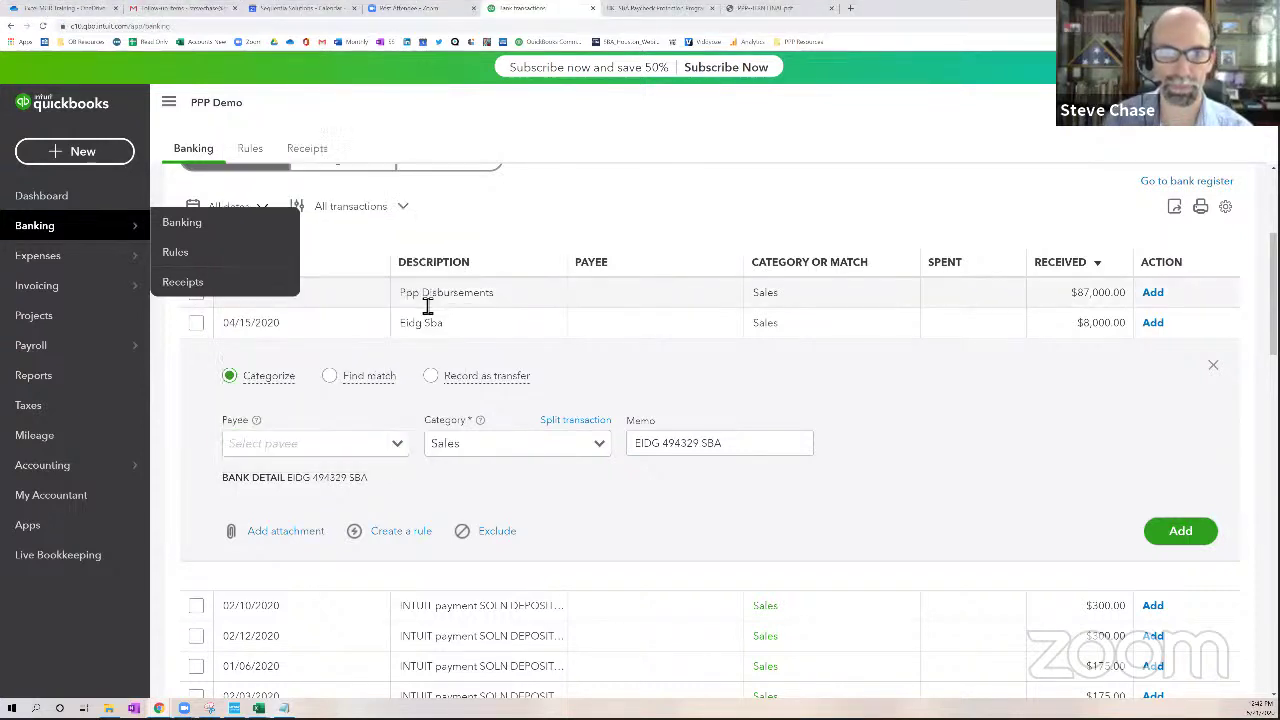
# Change the category from Sales to EIDL (non-taxable) and add the deposit
pyautogui.click(431, 446)
pyautogui.press('BackSpace')
pyautogui.write('eid')
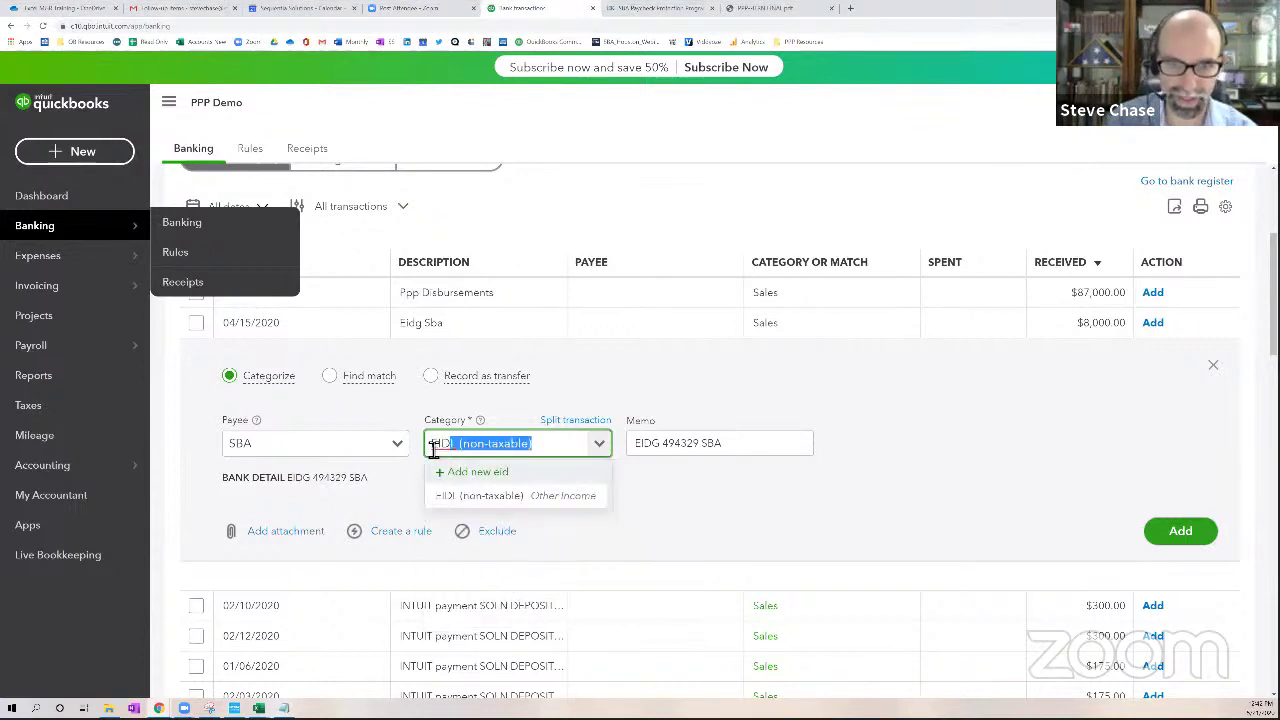
pyautogui.click(473, 497)
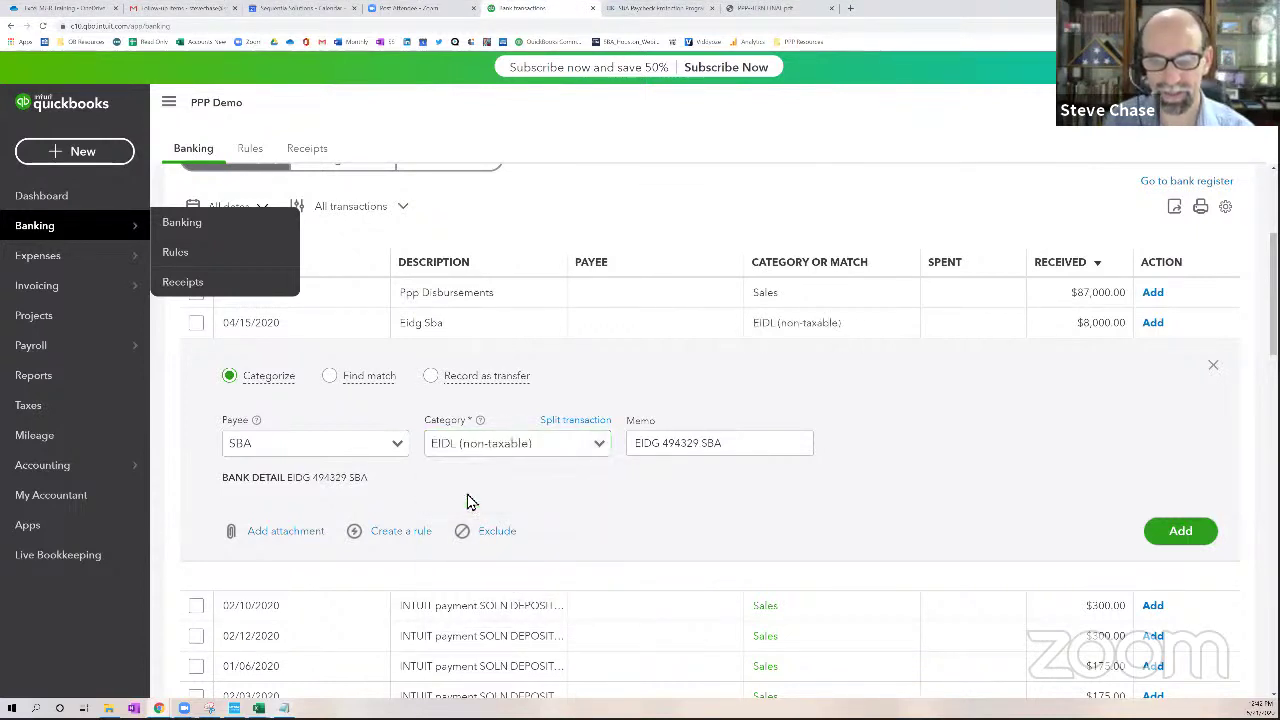
pyautogui.moveTo(729, 444); pyautogui.dragTo(641, 453)
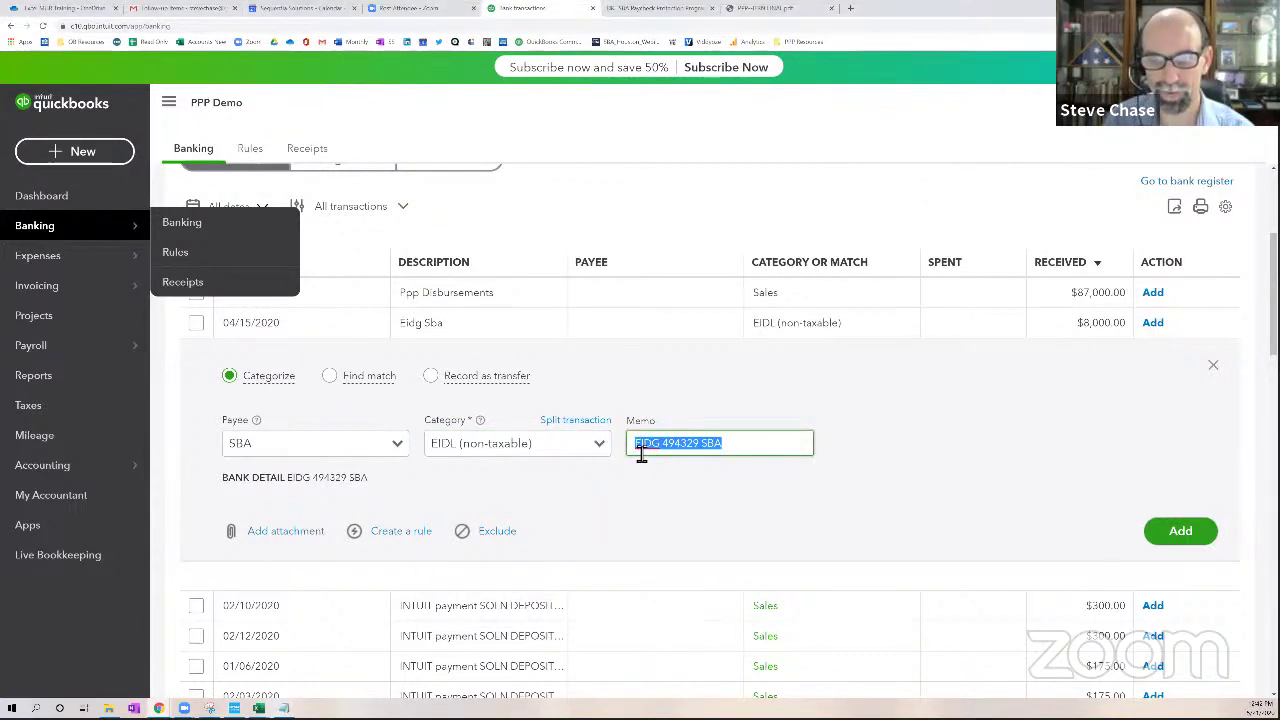
pyautogui.click(739, 452)
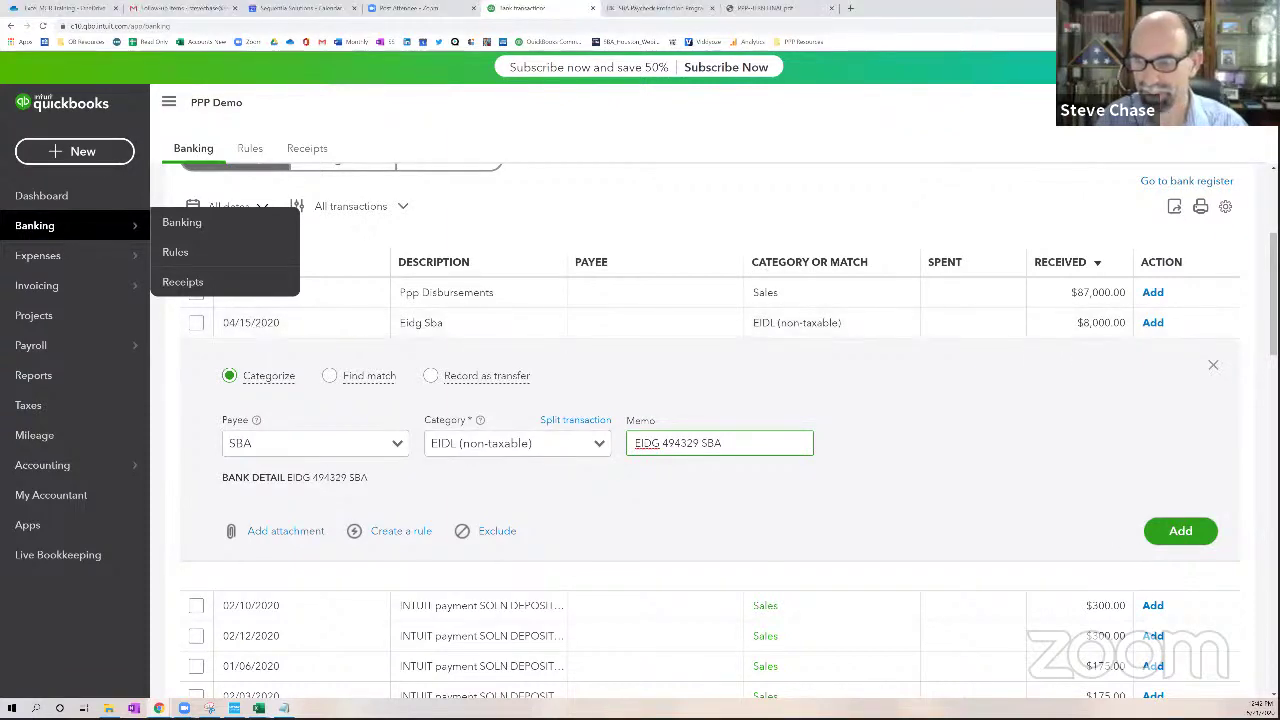
pyautogui.click(1195, 531)
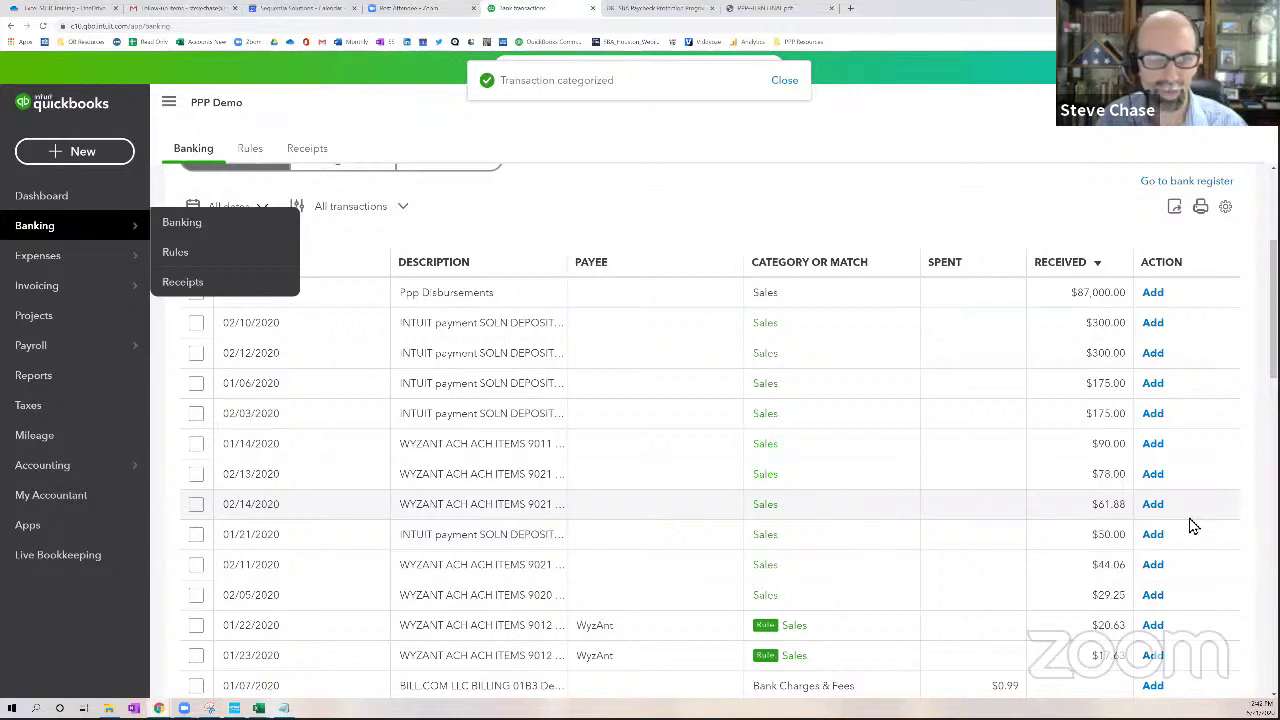
pyautogui.click(64, 384)
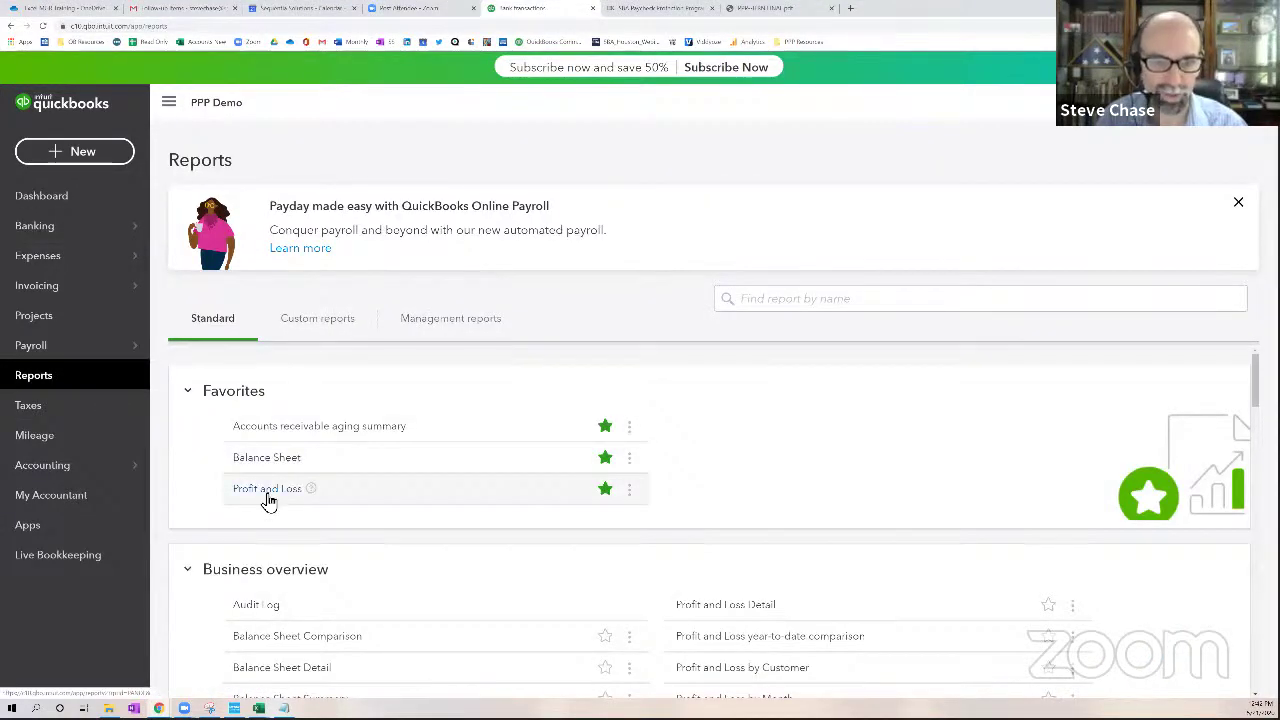
pyautogui.click(268, 492)
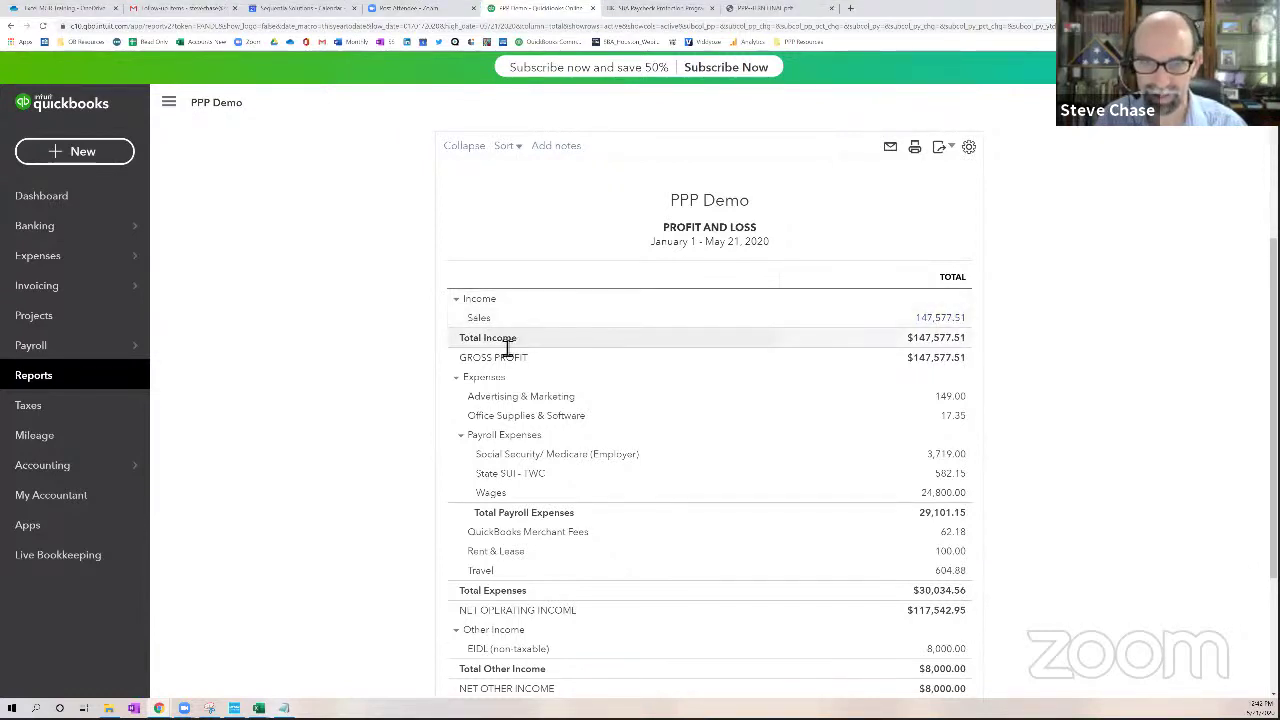
pyautogui.scroll(-3, 714, 374)
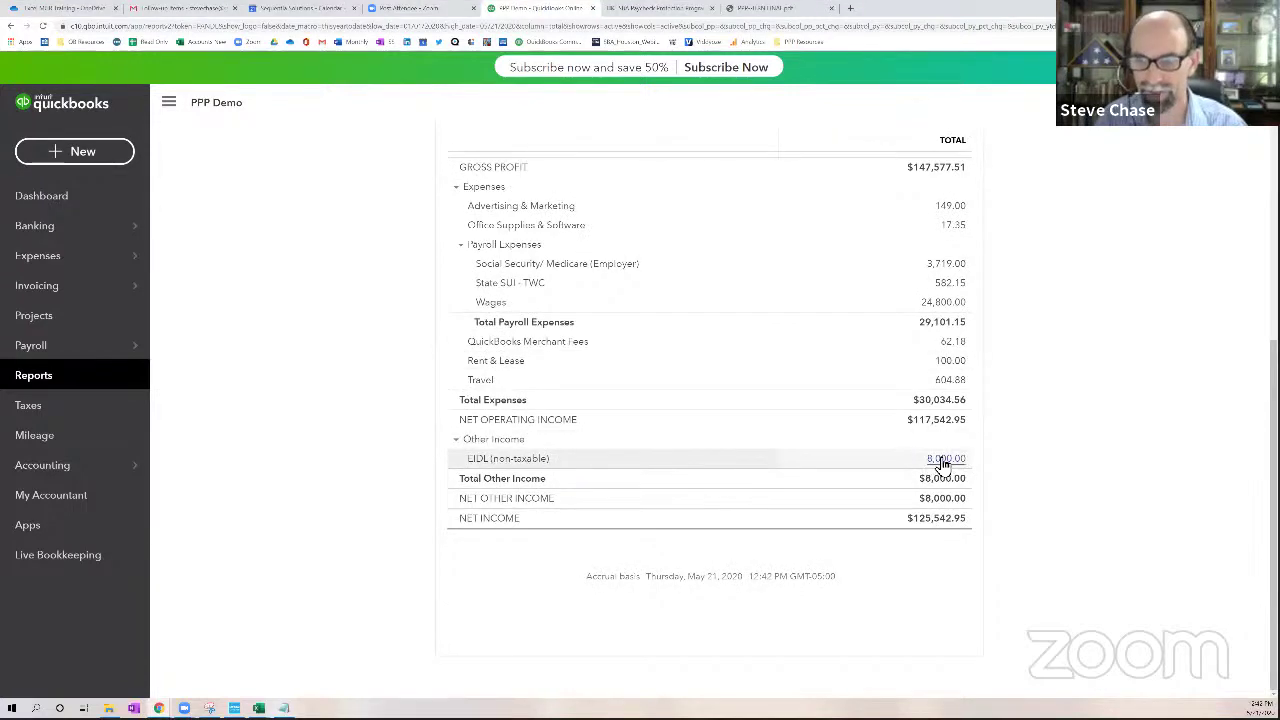
pyautogui.moveTo(549, 462); pyautogui.dragTo(491, 464)
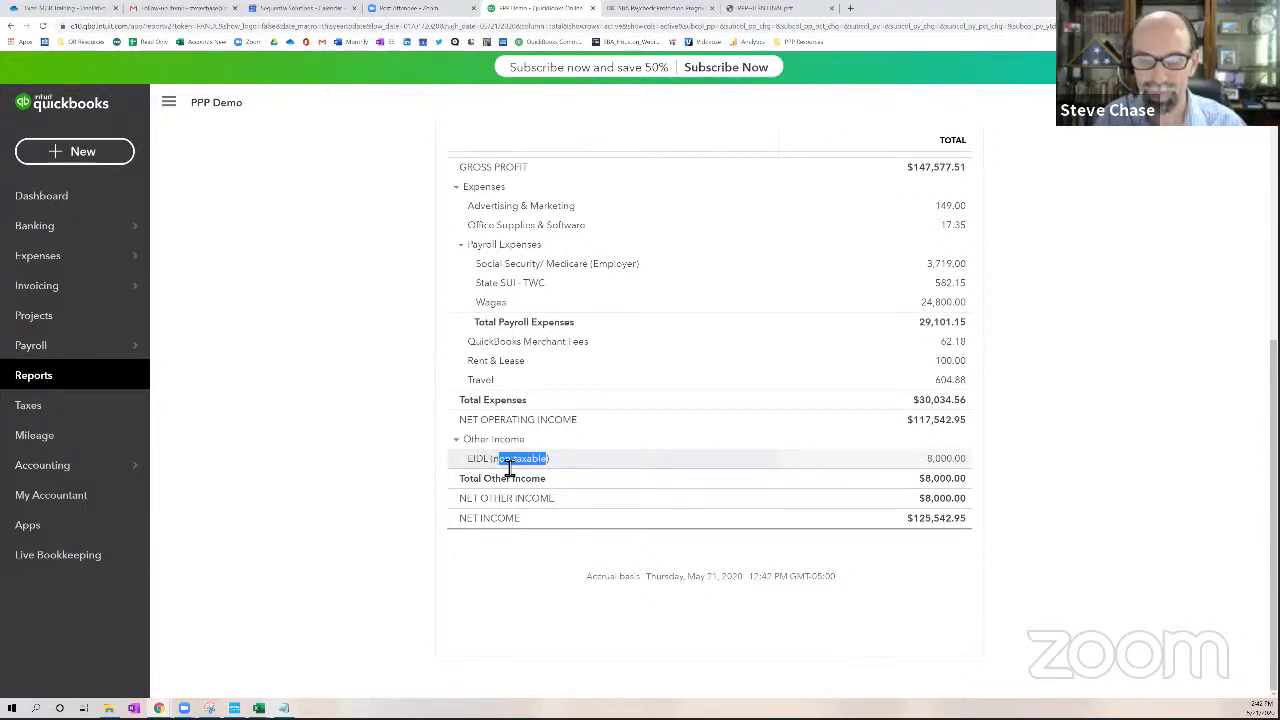
pyautogui.click(508, 467)
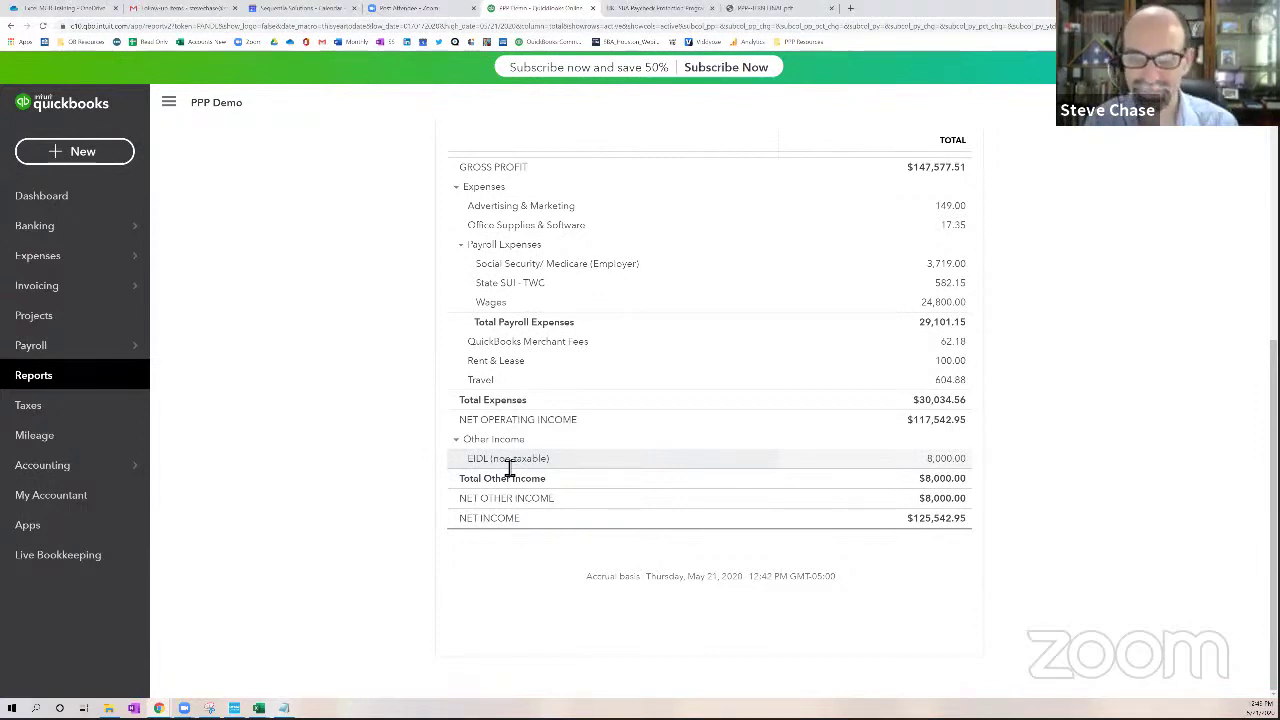
# Check the empty Custom reports tab, then view the Balance Sheet as of May 21, 2020 totaling $131,711.04
pyautogui.click(32, 375)
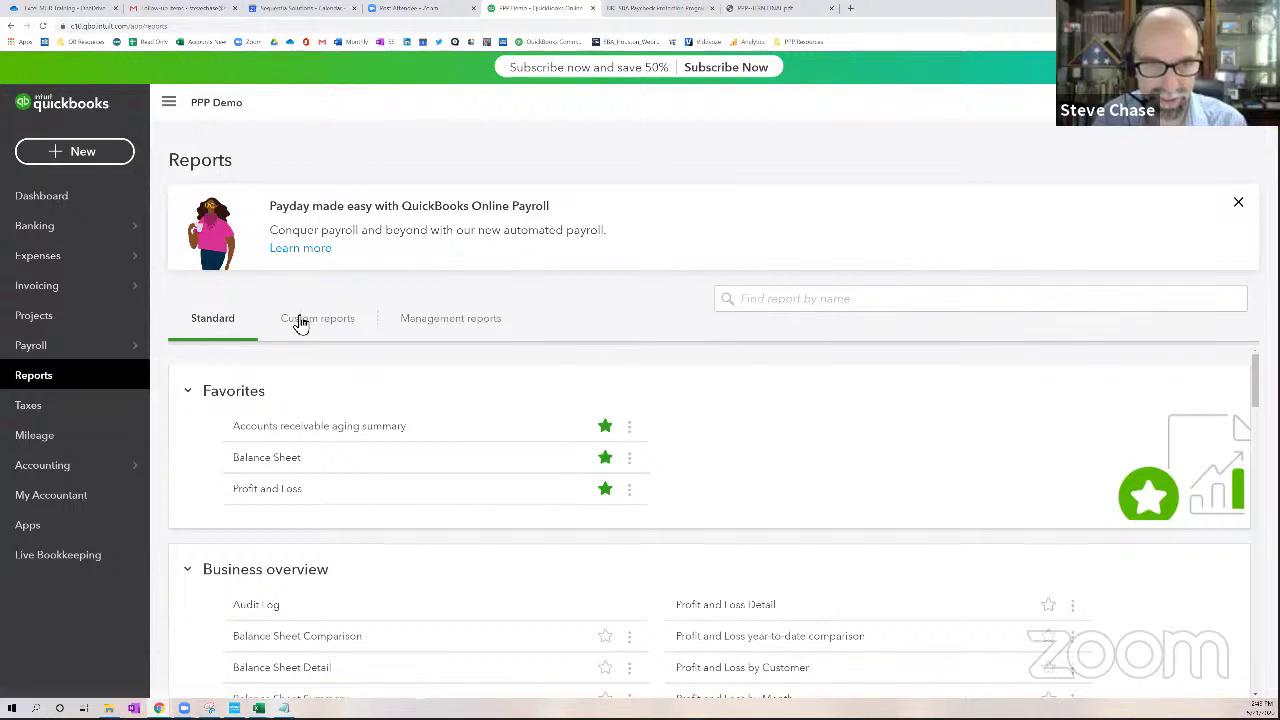
pyautogui.click(300, 322)
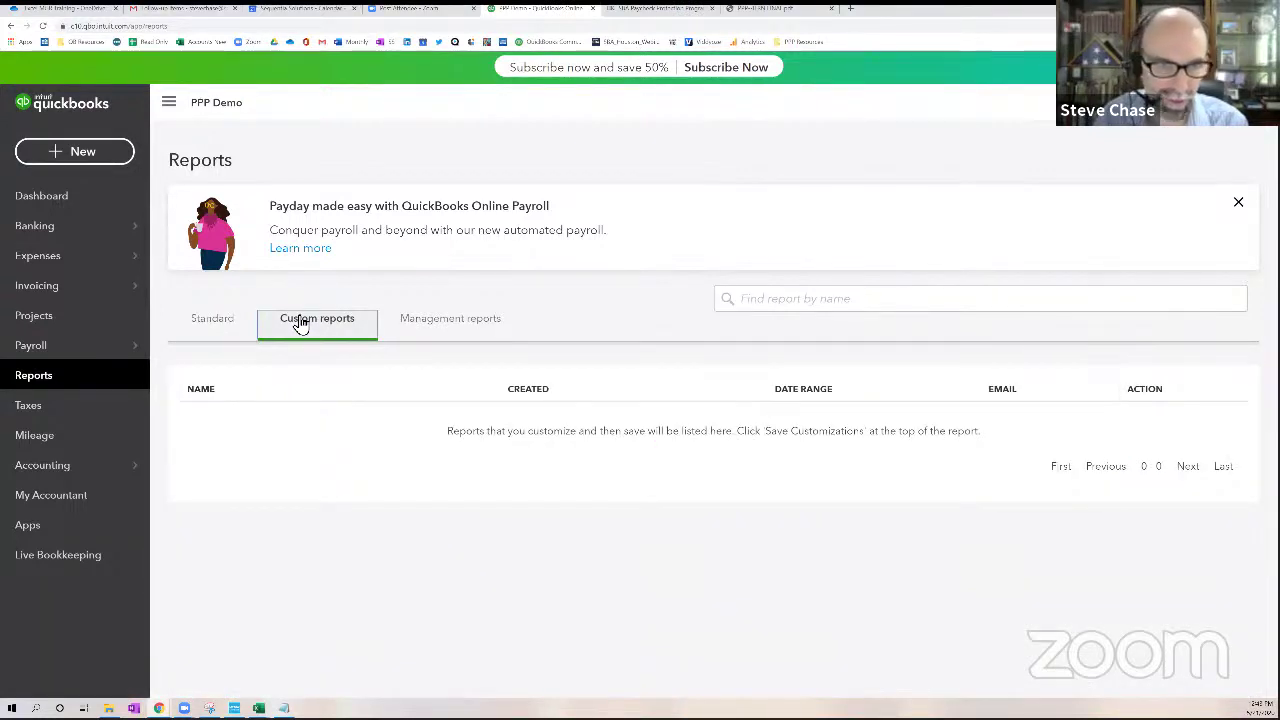
pyautogui.click(240, 321)
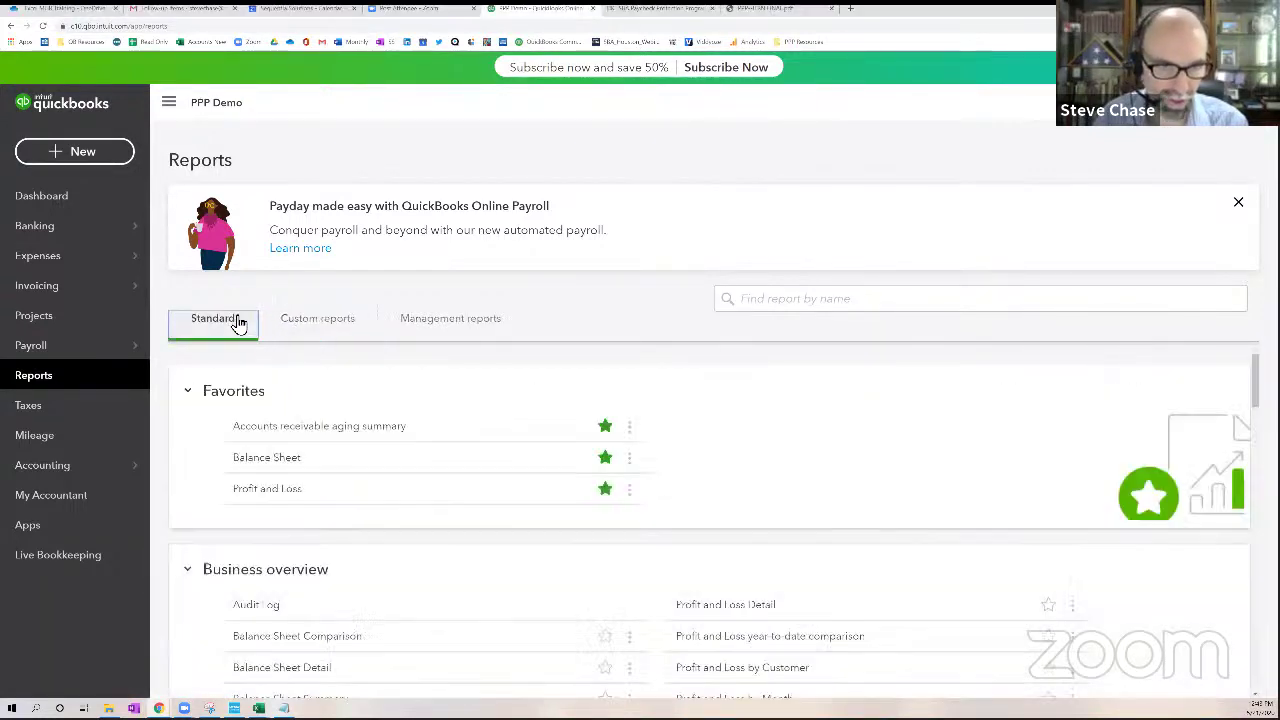
pyautogui.click(270, 466)
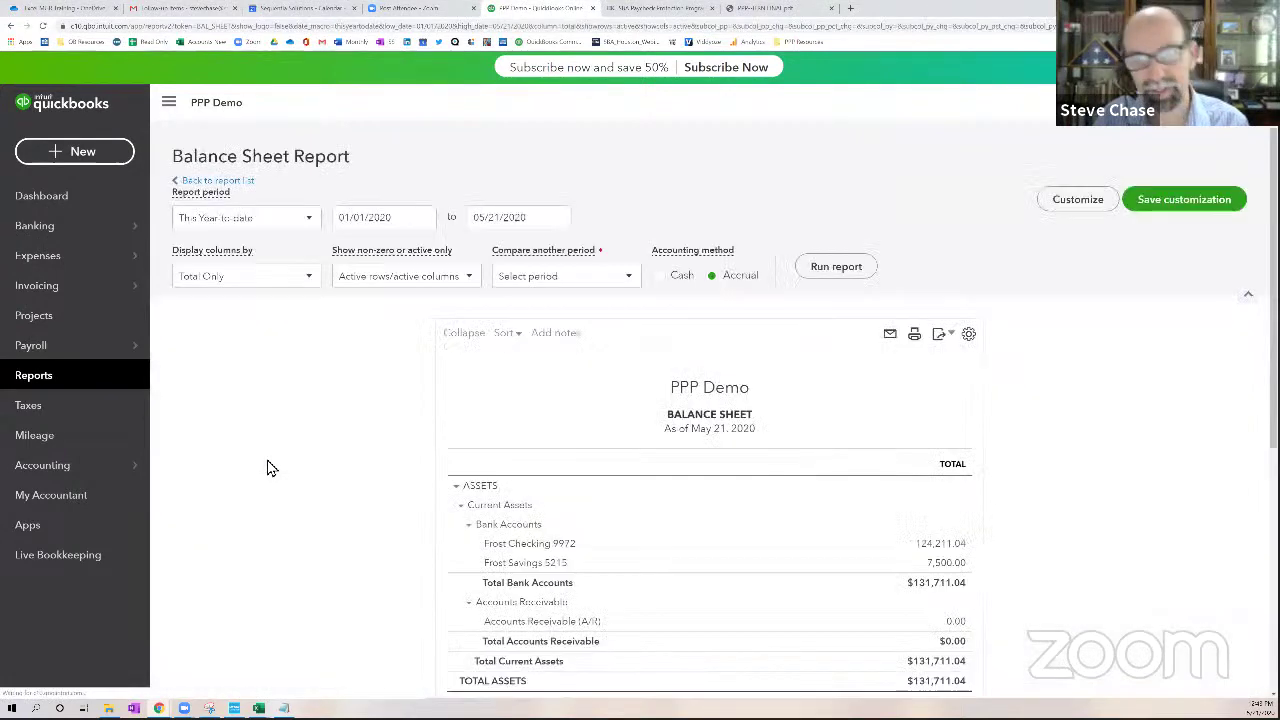
pyautogui.scroll(-2, 270, 467)
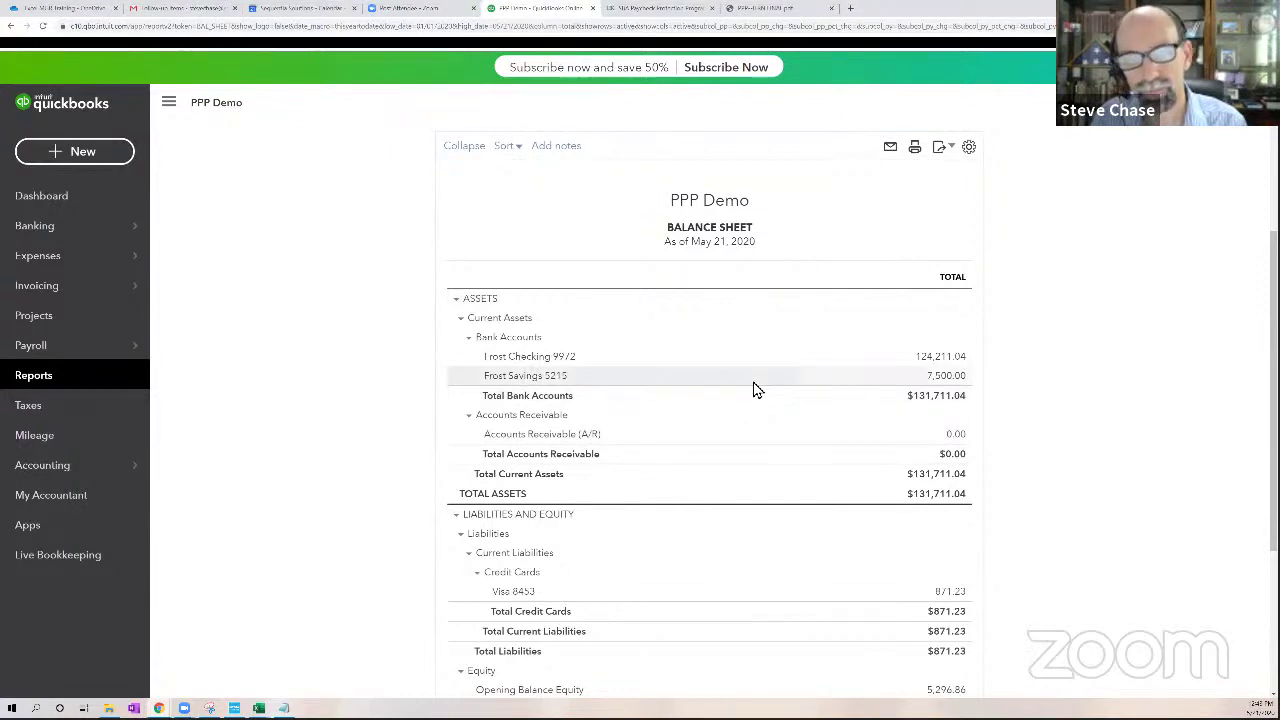
pyautogui.scroll(-2, 763, 426)
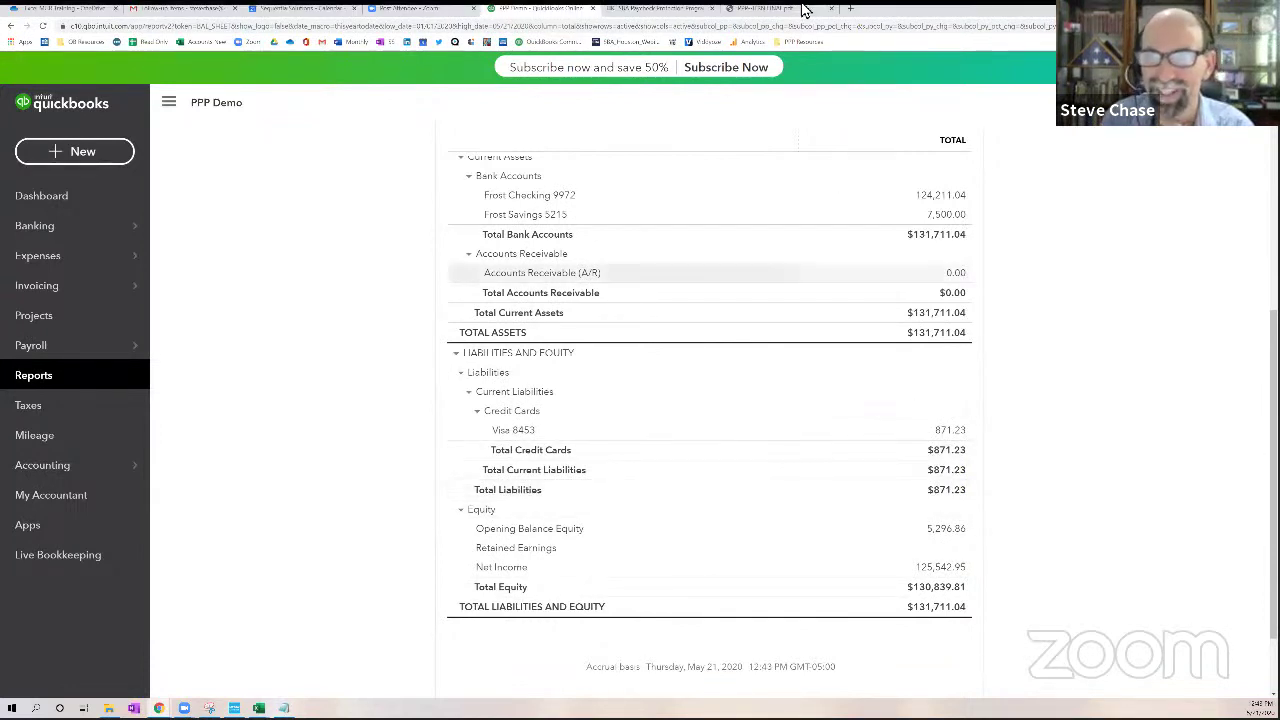
# Search Google Images for Luca Pacioli, preview several portraits, then return to the QuickBooks tab
pyautogui.click(849, 10)
pyautogui.write('luc')
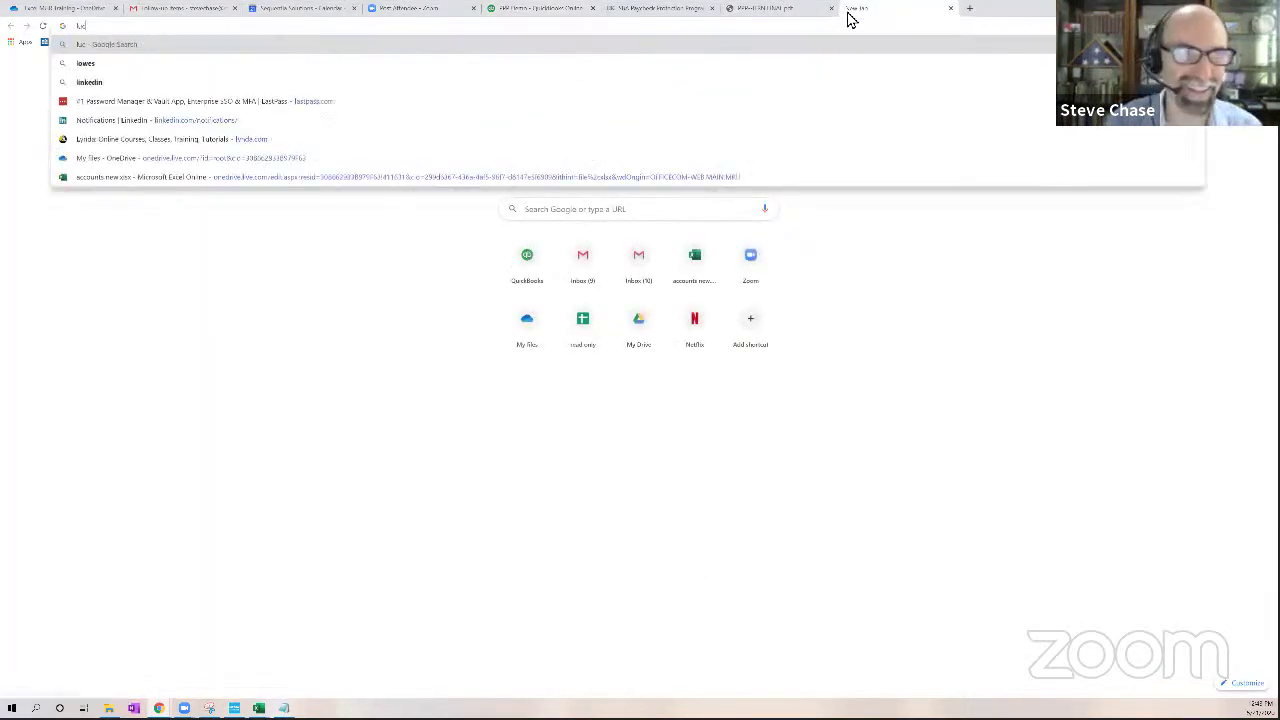
pyautogui.write('as paci')
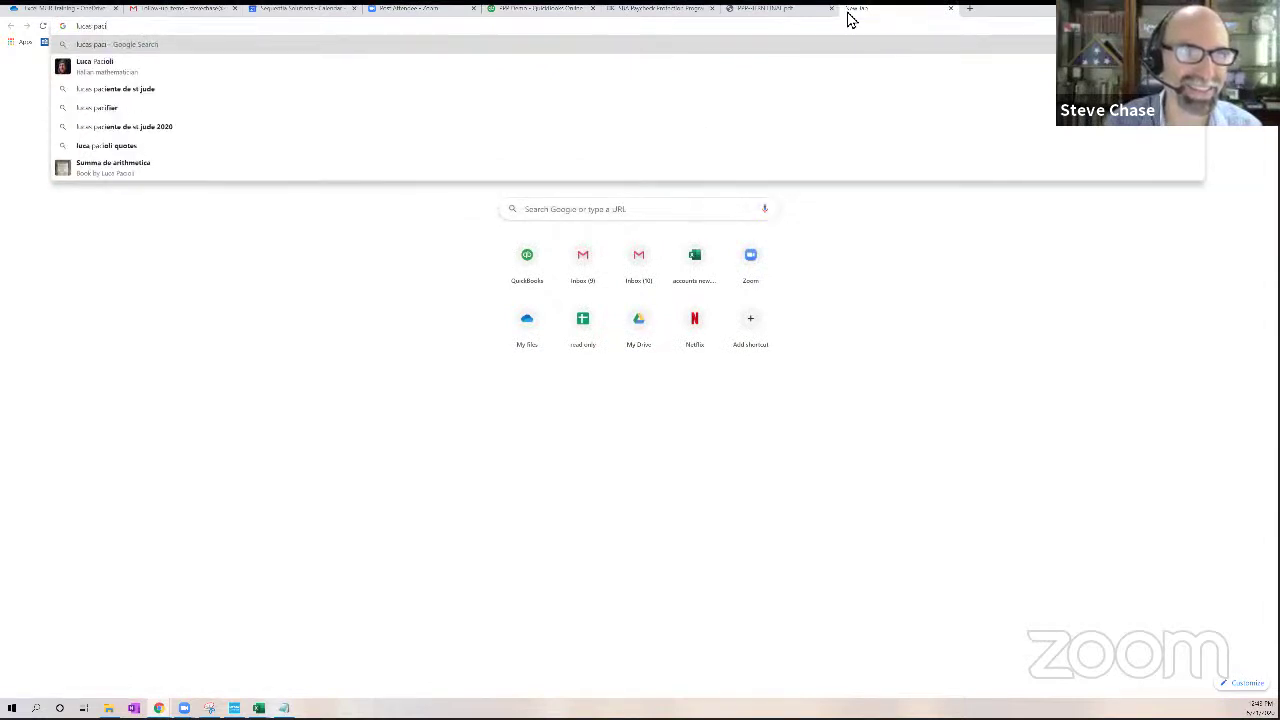
pyautogui.click(210, 77)
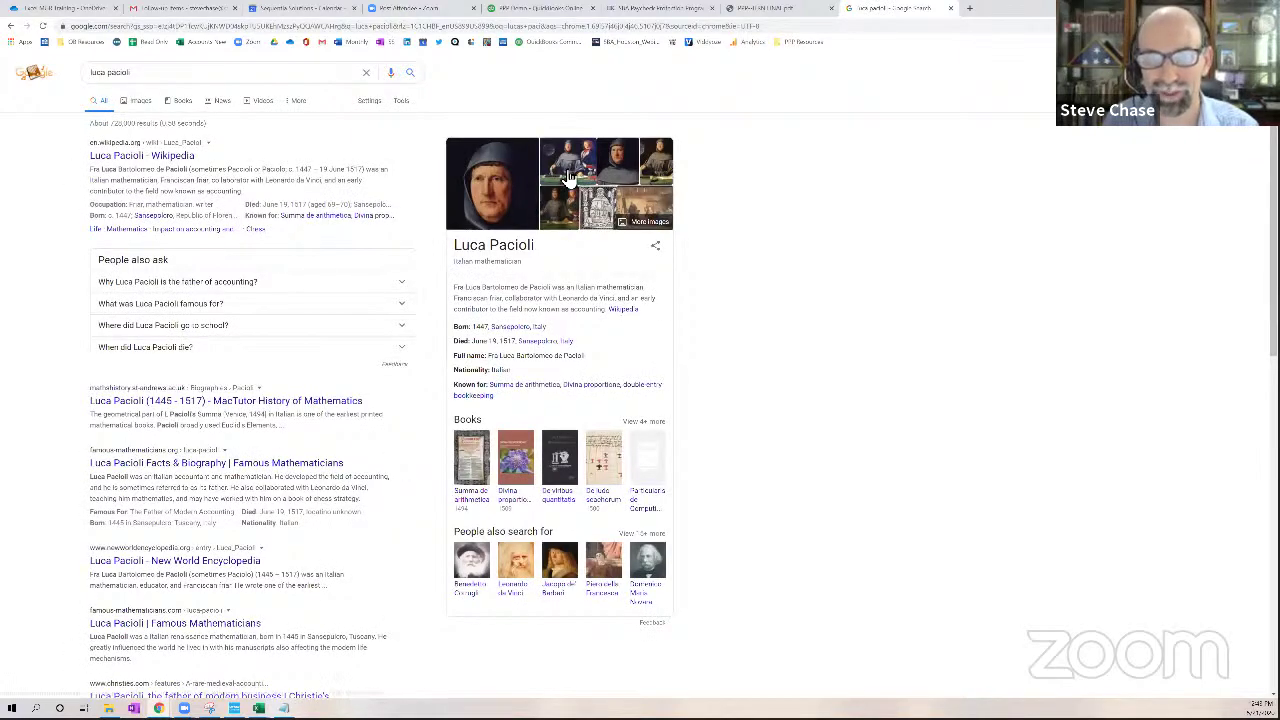
pyautogui.click(568, 178)
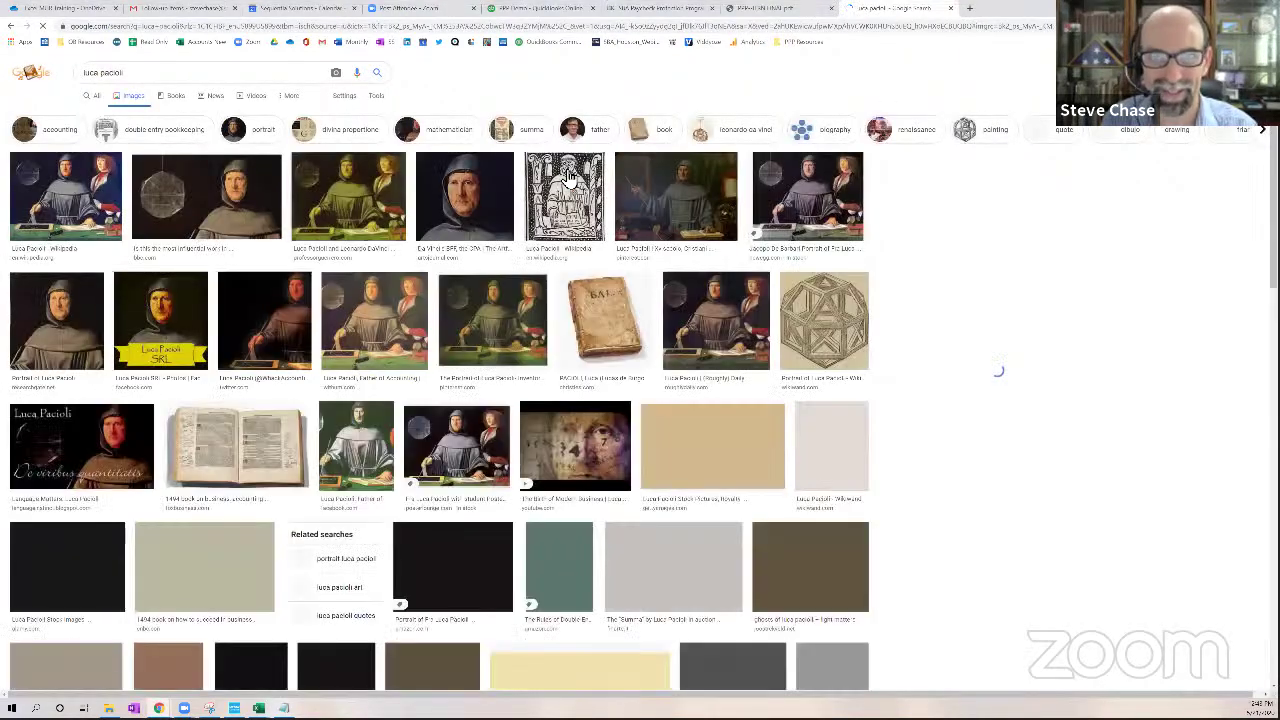
pyautogui.click(515, 212)
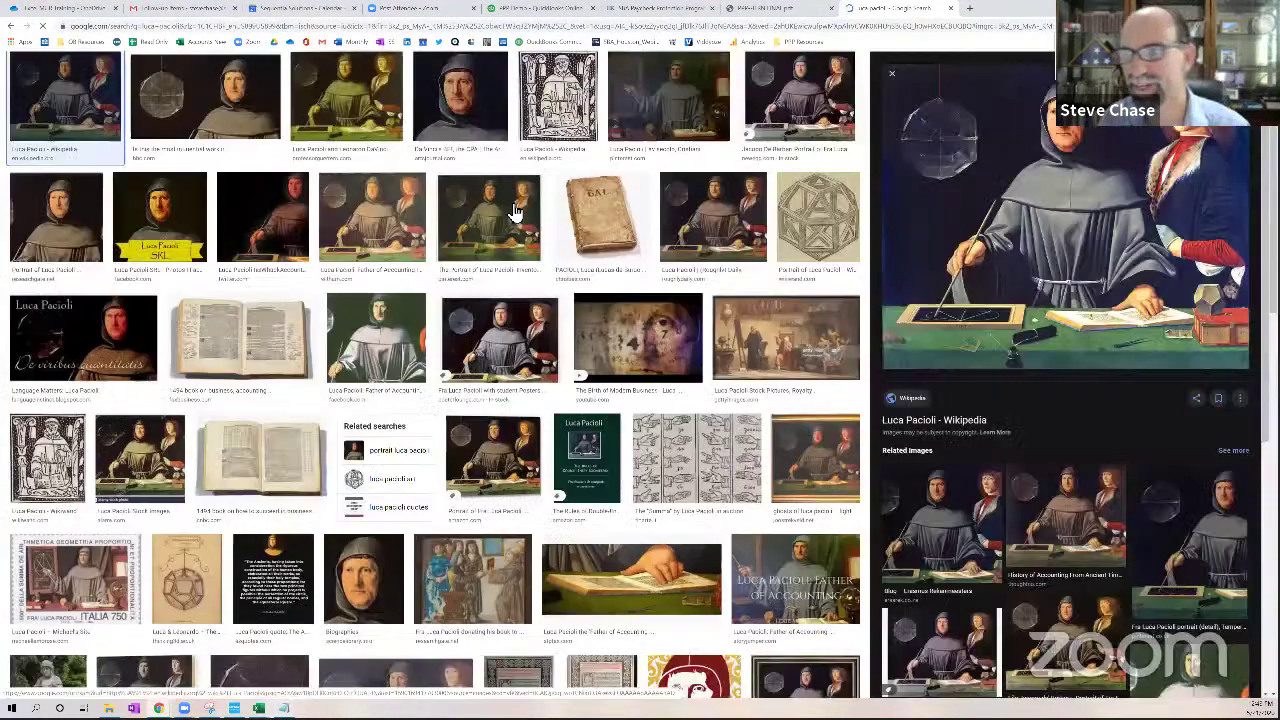
pyautogui.click(515, 214)
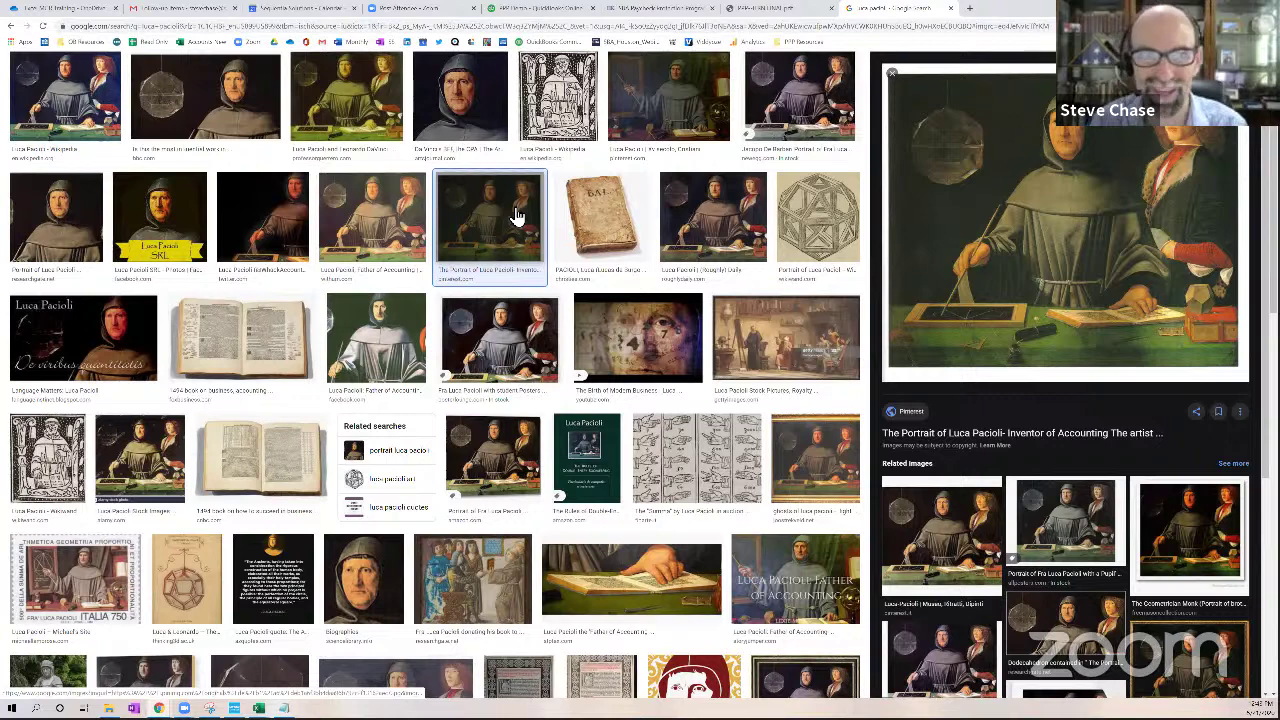
pyautogui.click(357, 235)
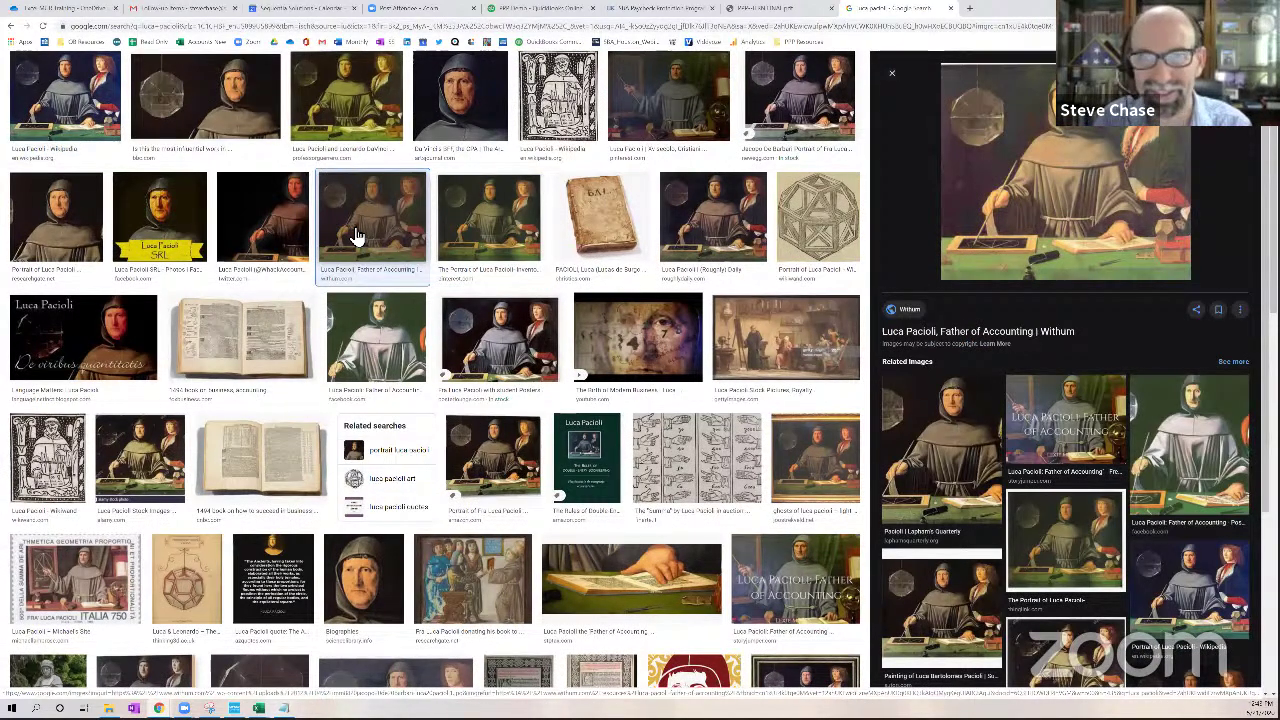
pyautogui.click(546, 12)
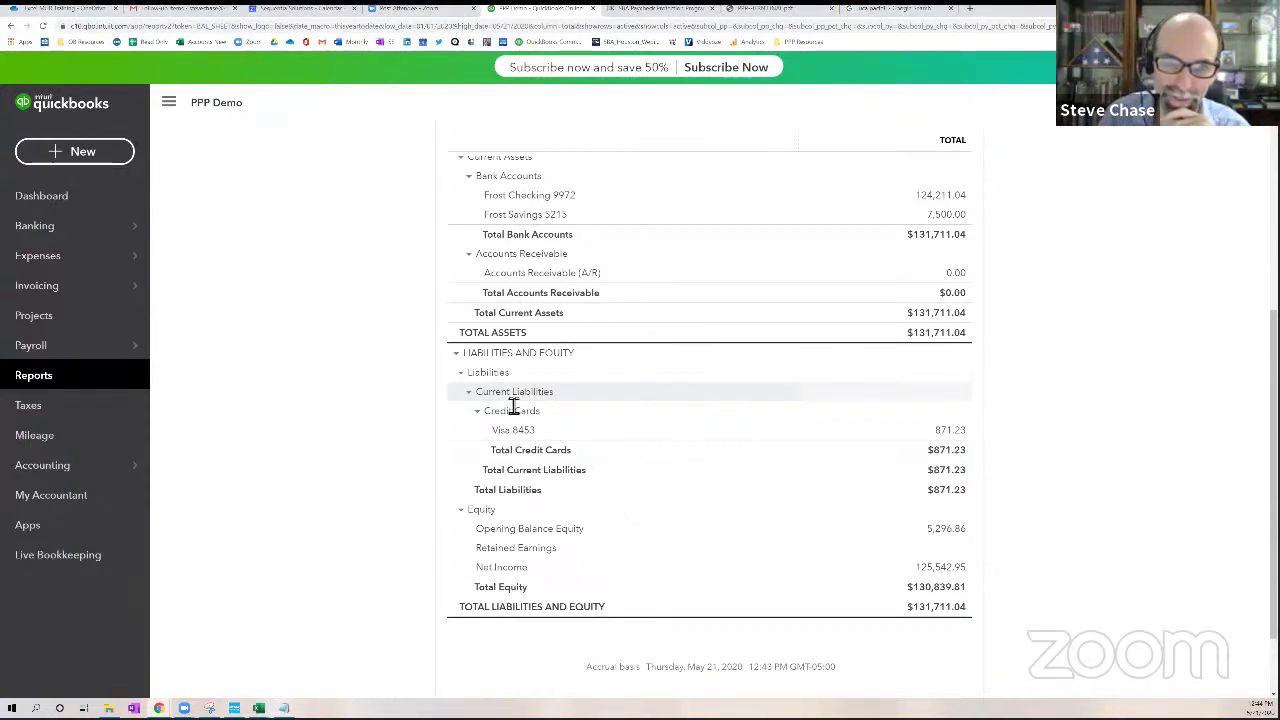
pyautogui.moveTo(52, 242)
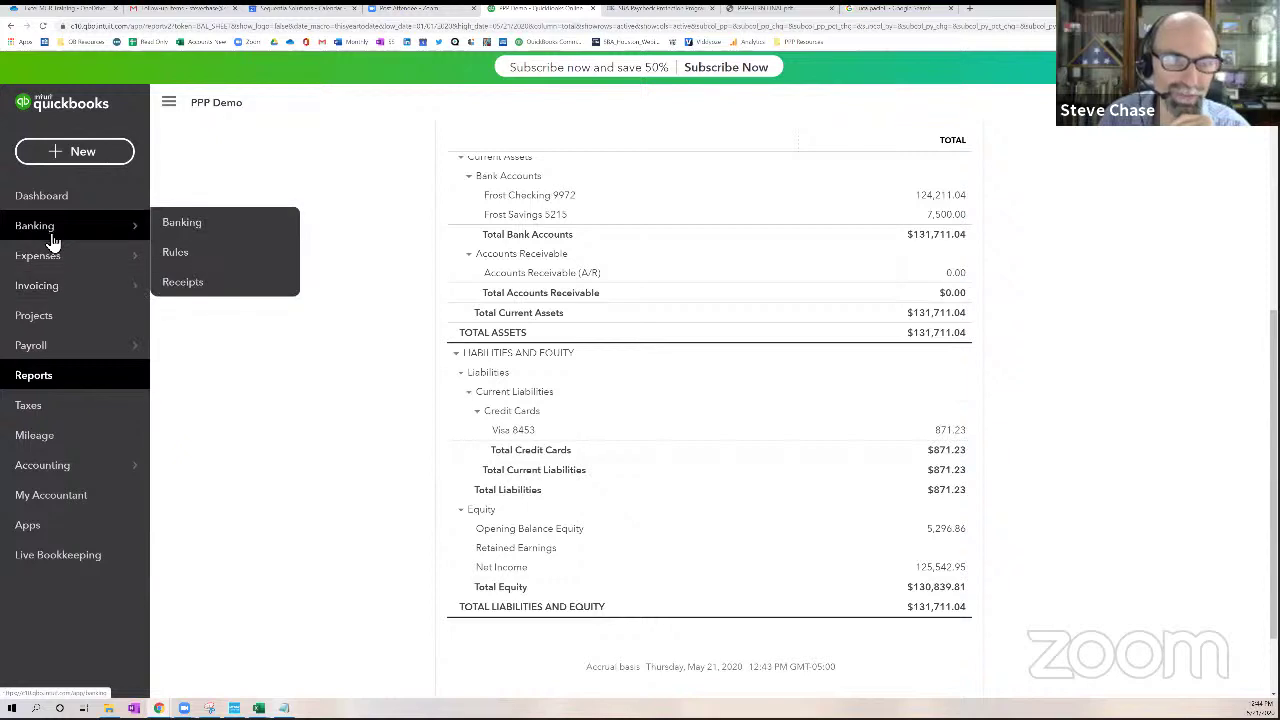
# Sort the Frost Checking feed by Received, largest first, and expand the 04/20/2020 $87,000 Ppp Disbursements deposit
pyautogui.click(205, 237)
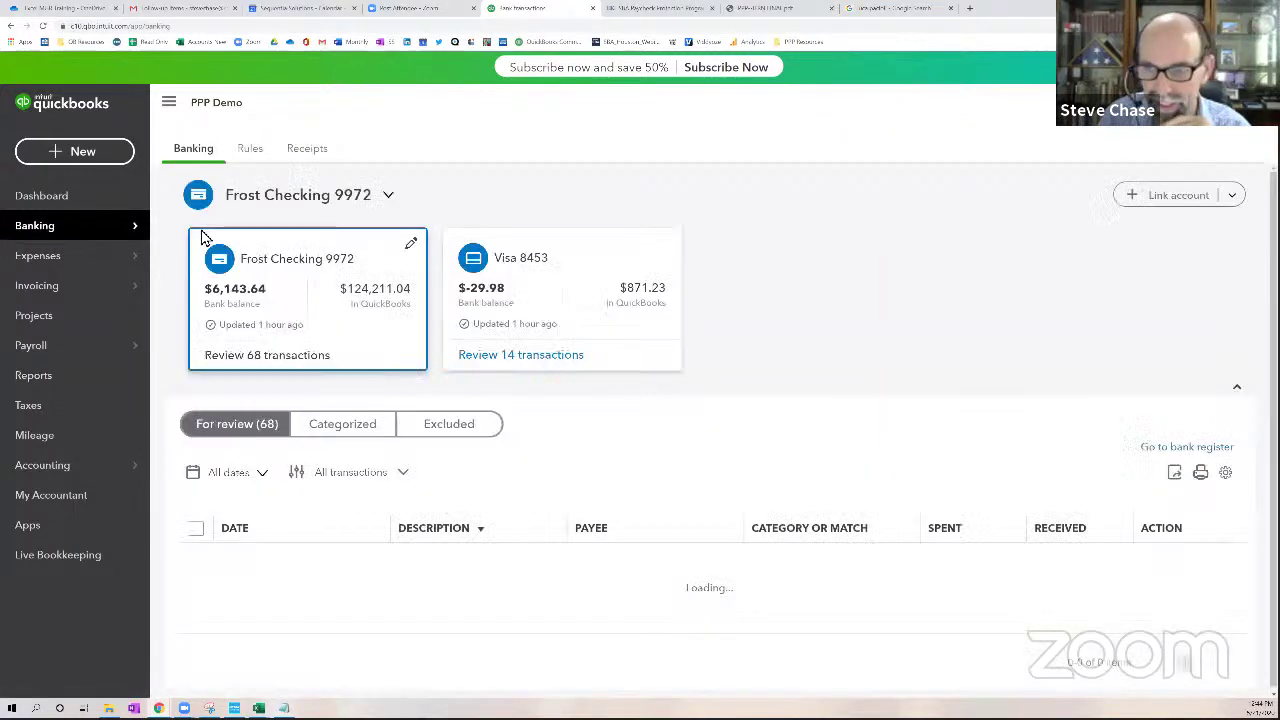
pyautogui.click(991, 519)
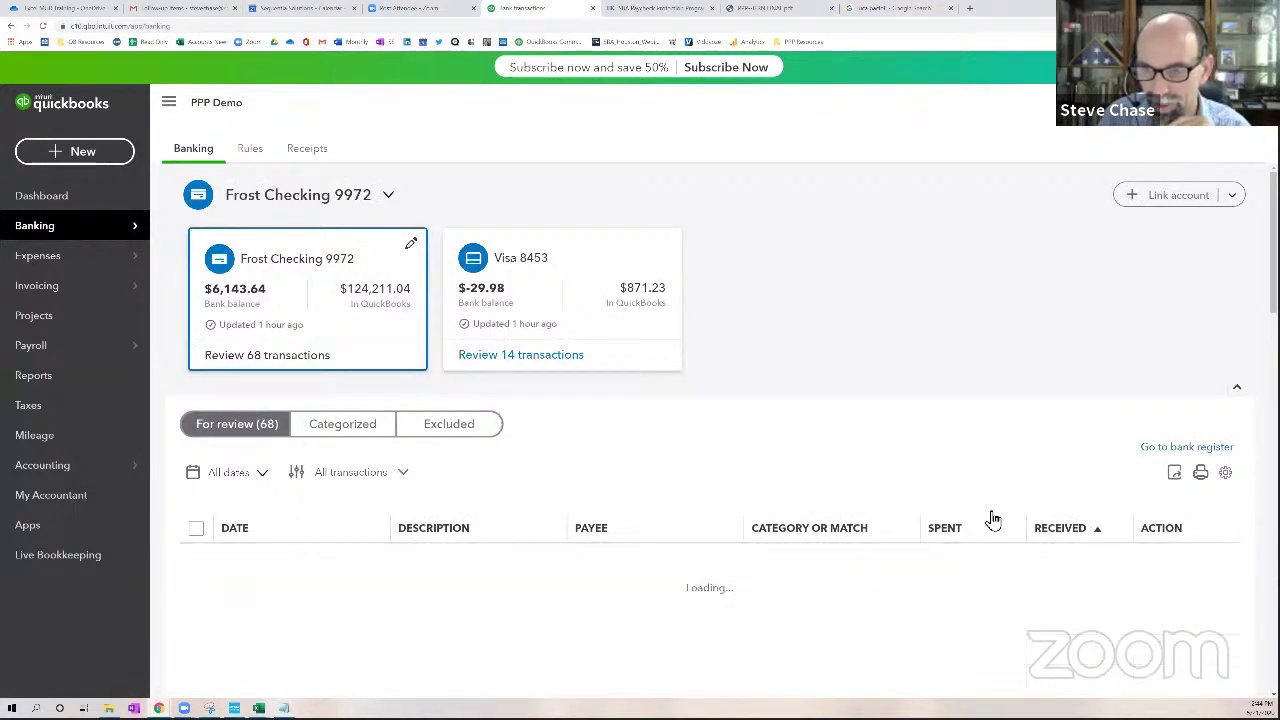
pyautogui.click(1057, 530)
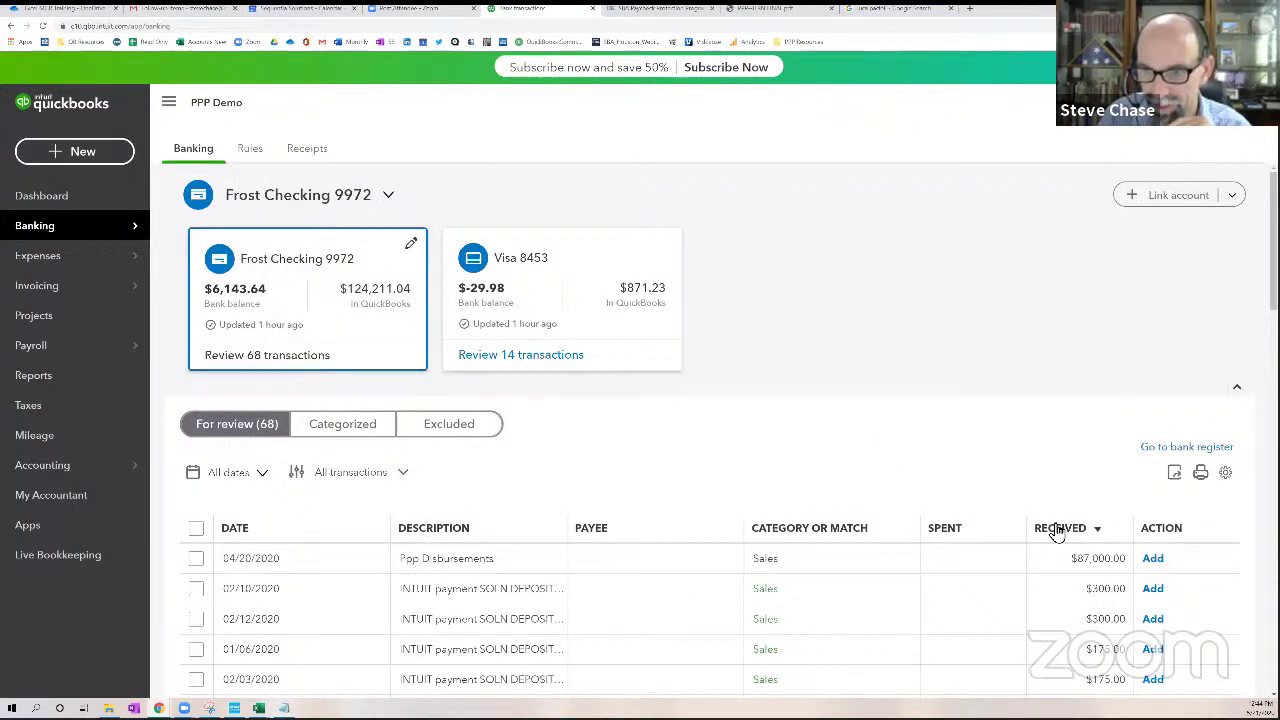
pyautogui.click(490, 568)
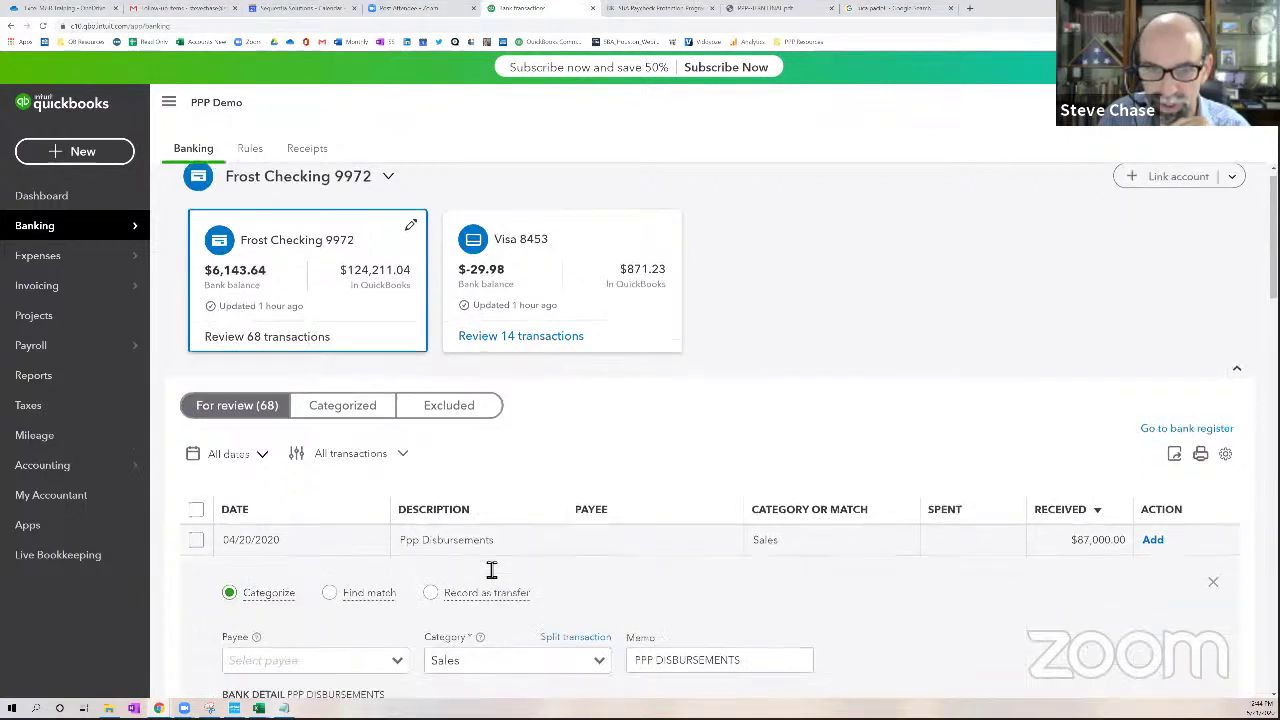
pyautogui.scroll(-3, 491, 569)
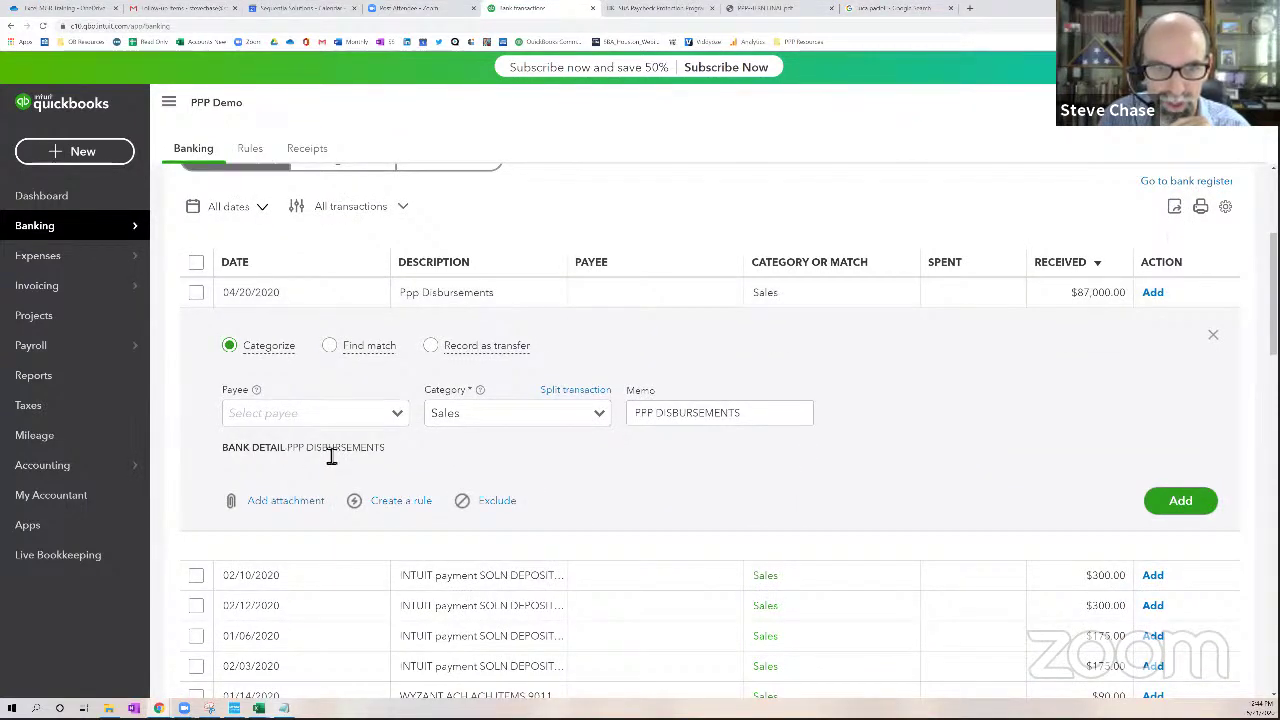
pyautogui.moveTo(288, 449); pyautogui.dragTo(385, 449)
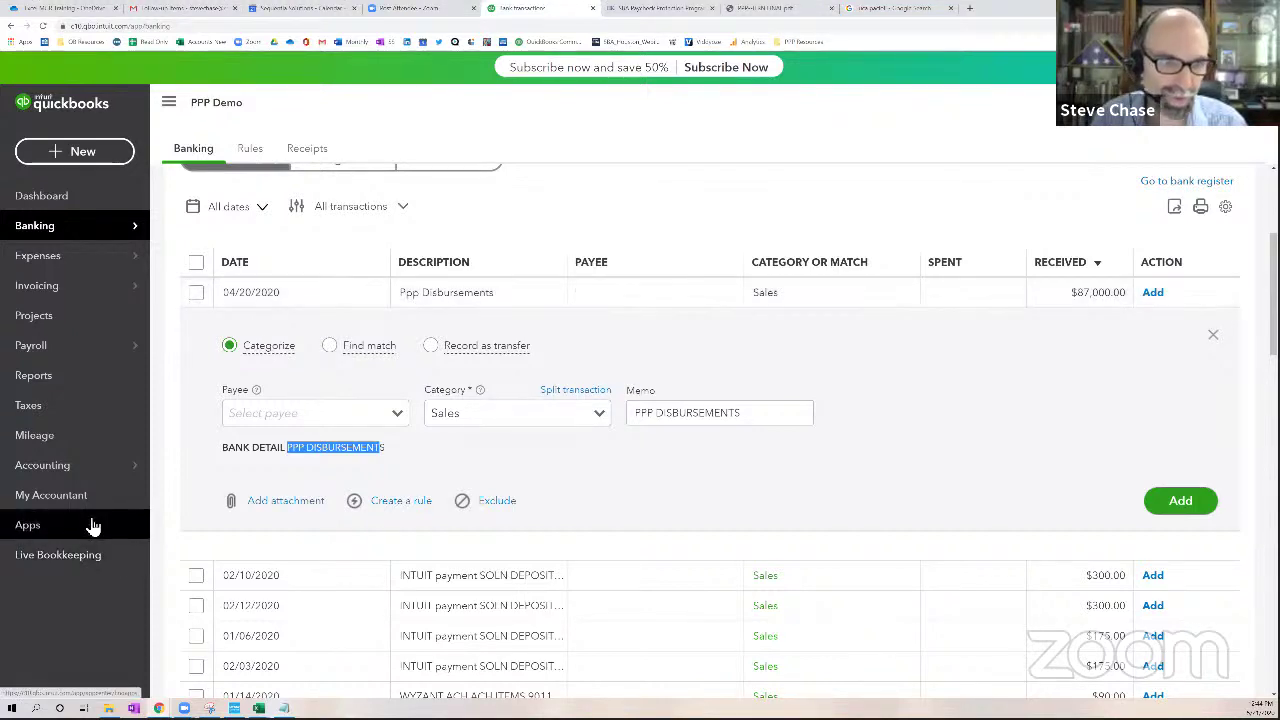
# Create Long Term Liabilities account 'PPP SBA Loan', detail type Other Long Term Liabilities, with a blank description
pyautogui.moveTo(85, 485)
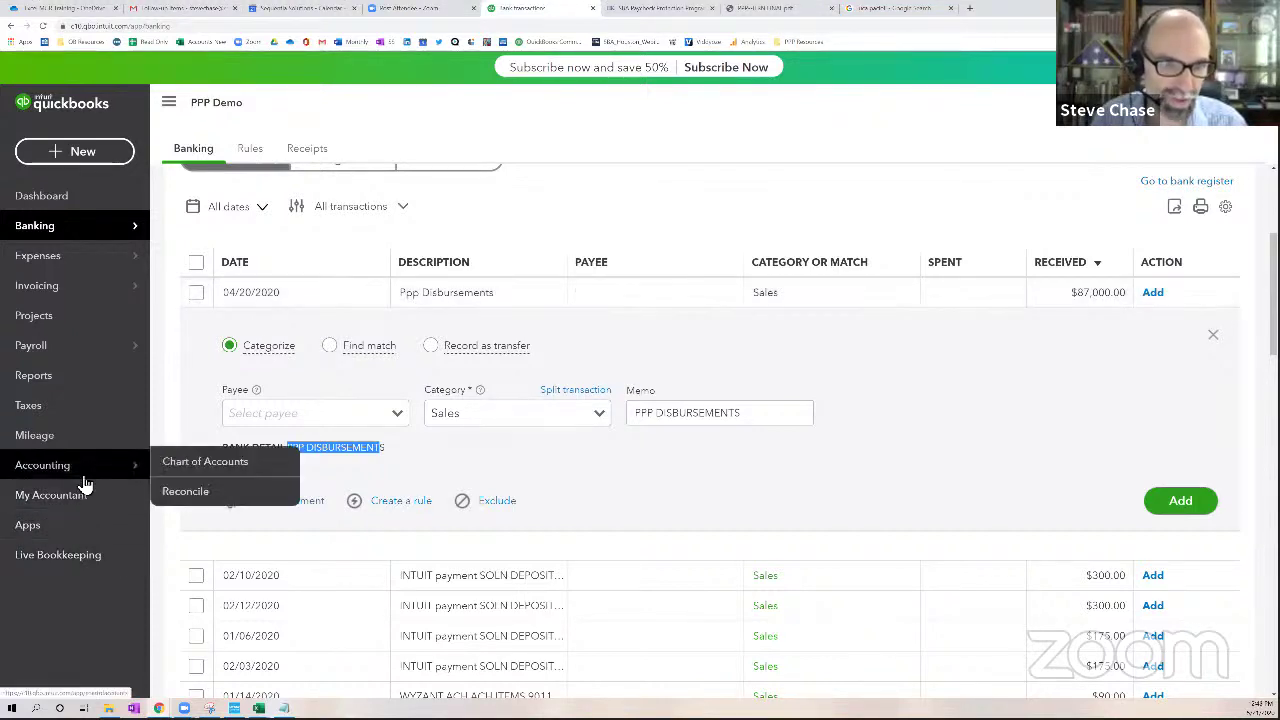
pyautogui.click(209, 470)
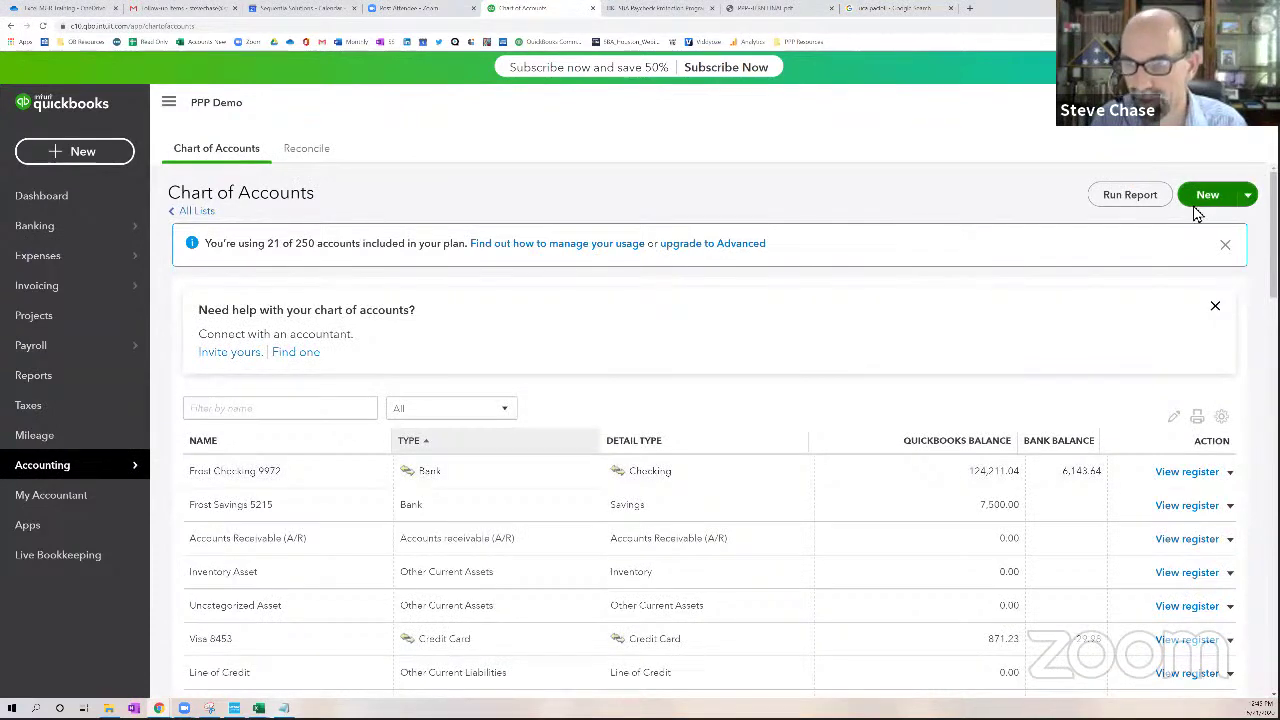
pyautogui.click(1205, 196)
pyautogui.click(580, 212)
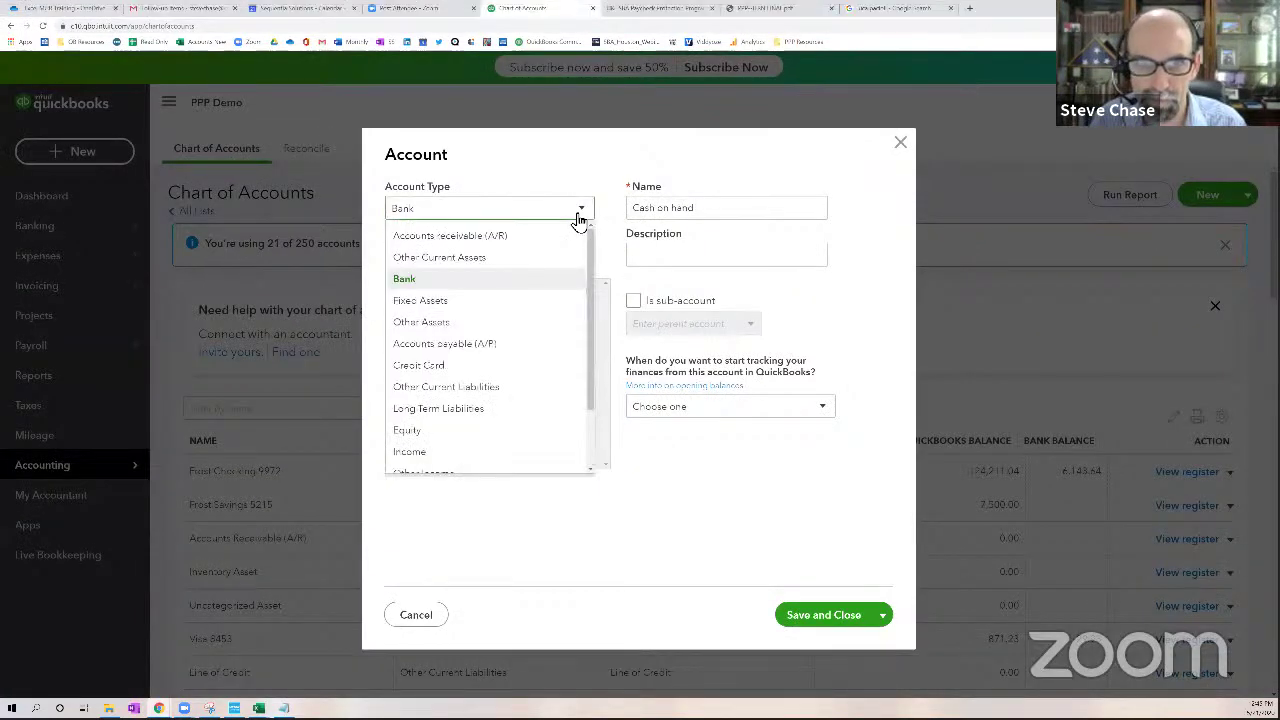
pyautogui.click(458, 409)
pyautogui.click(470, 258)
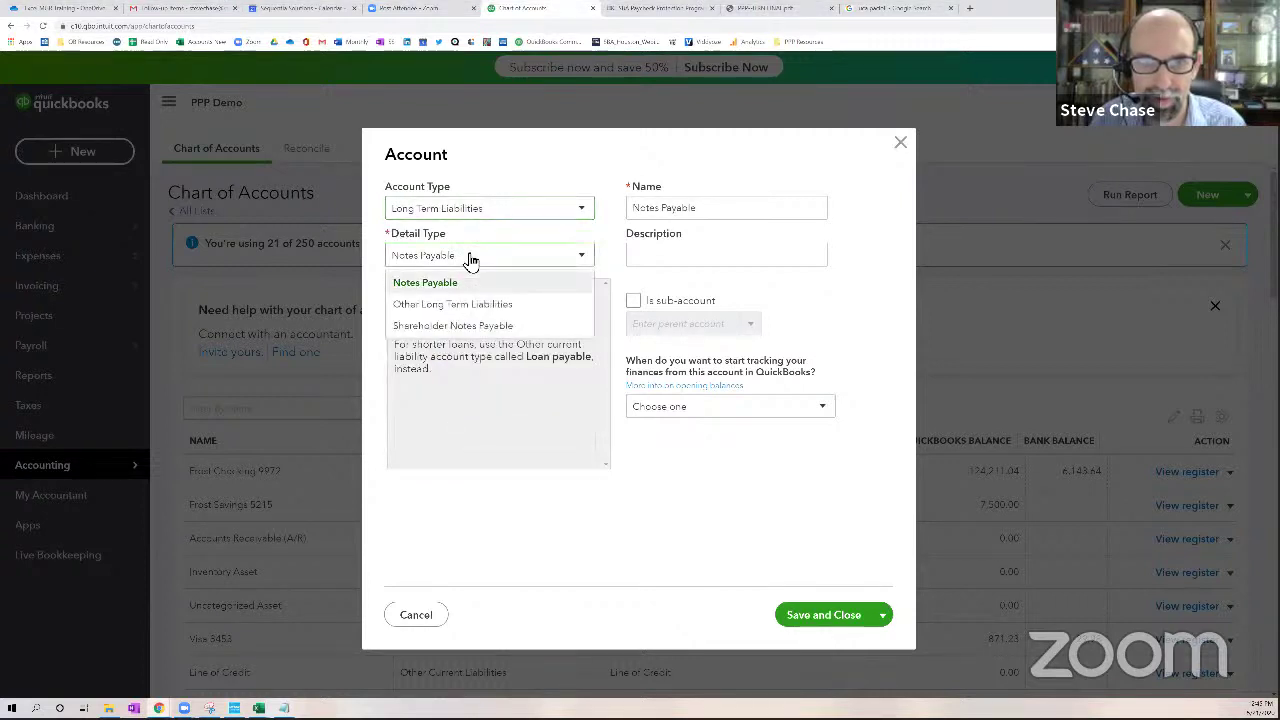
pyautogui.click(464, 306)
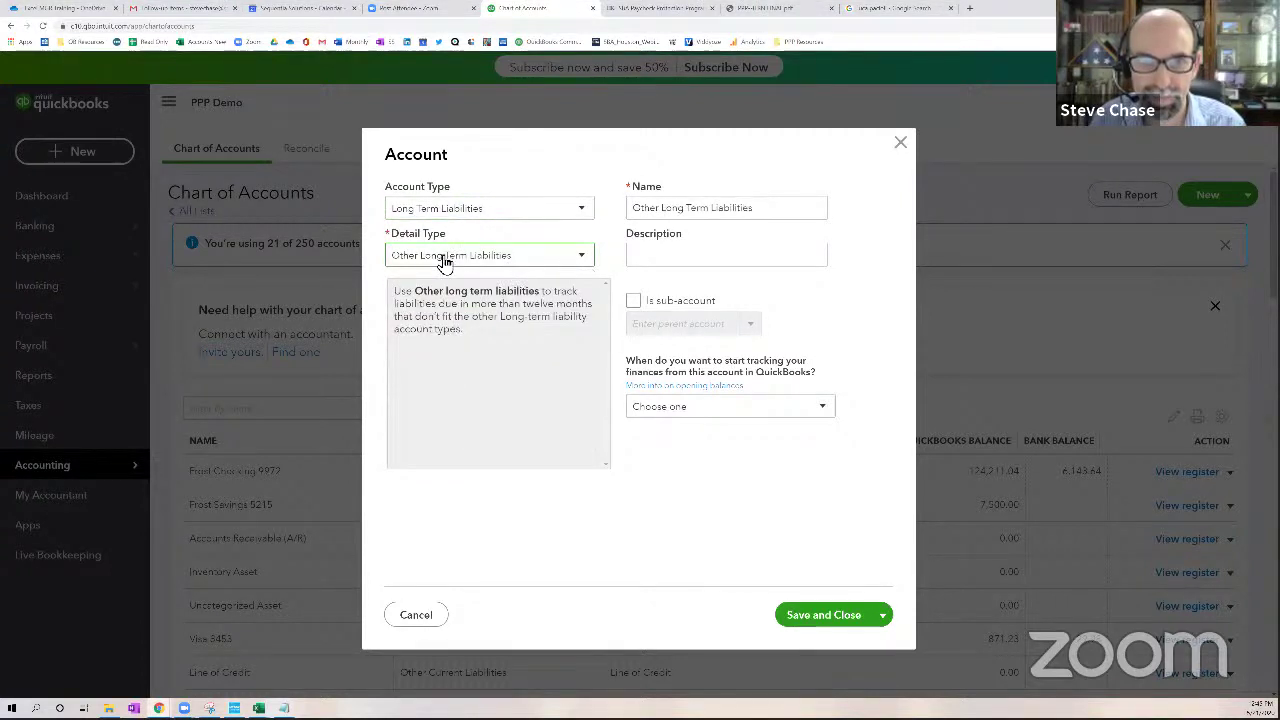
pyautogui.moveTo(769, 215); pyautogui.dragTo(638, 218)
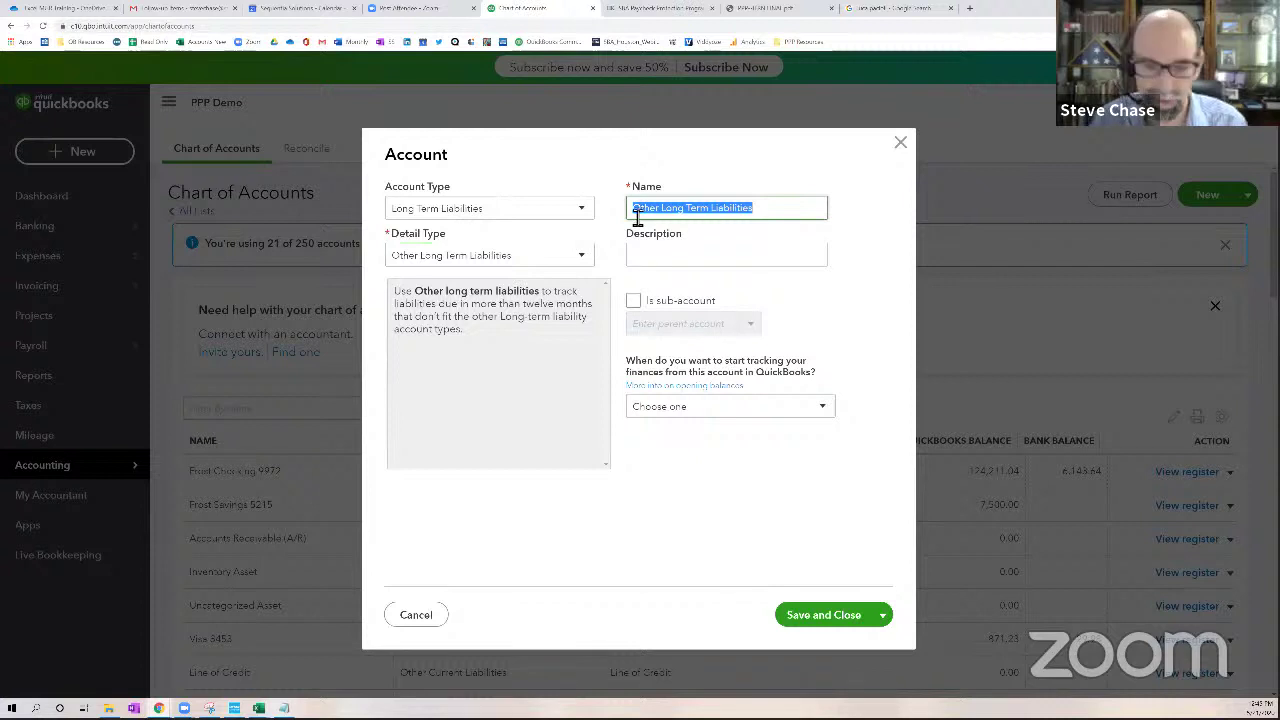
pyautogui.write('PPP SB')
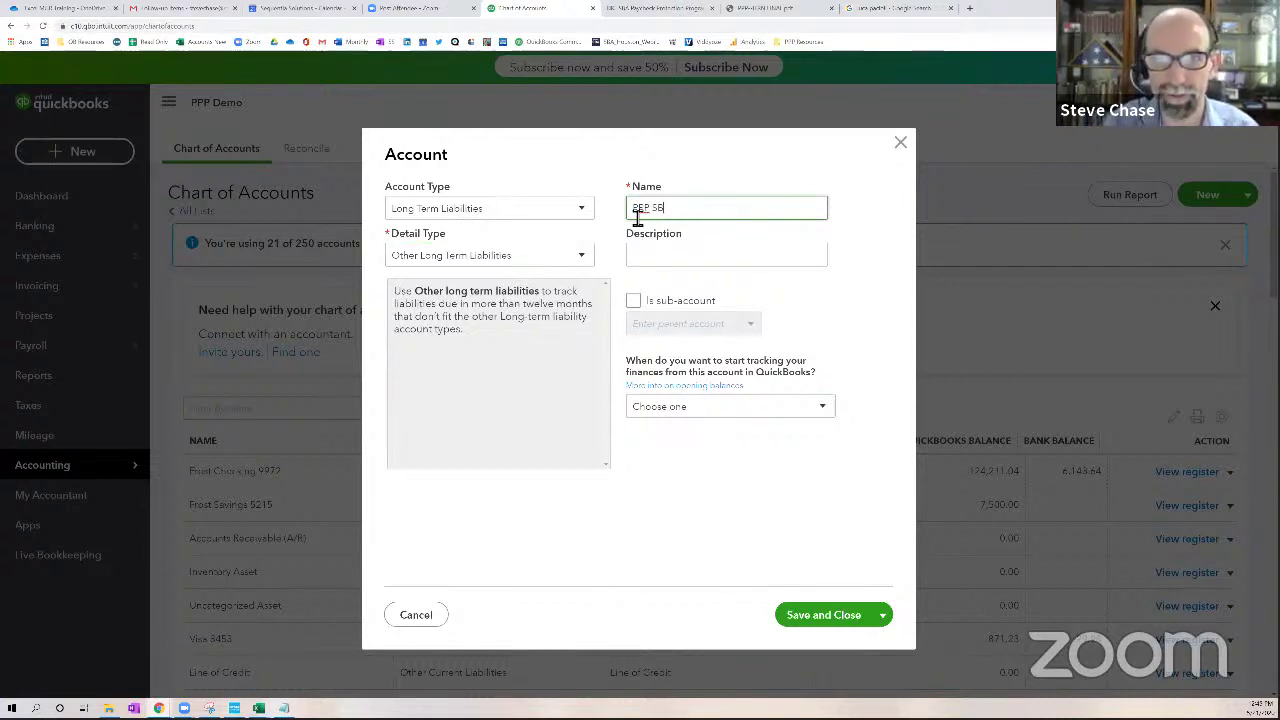
pyautogui.write('A')
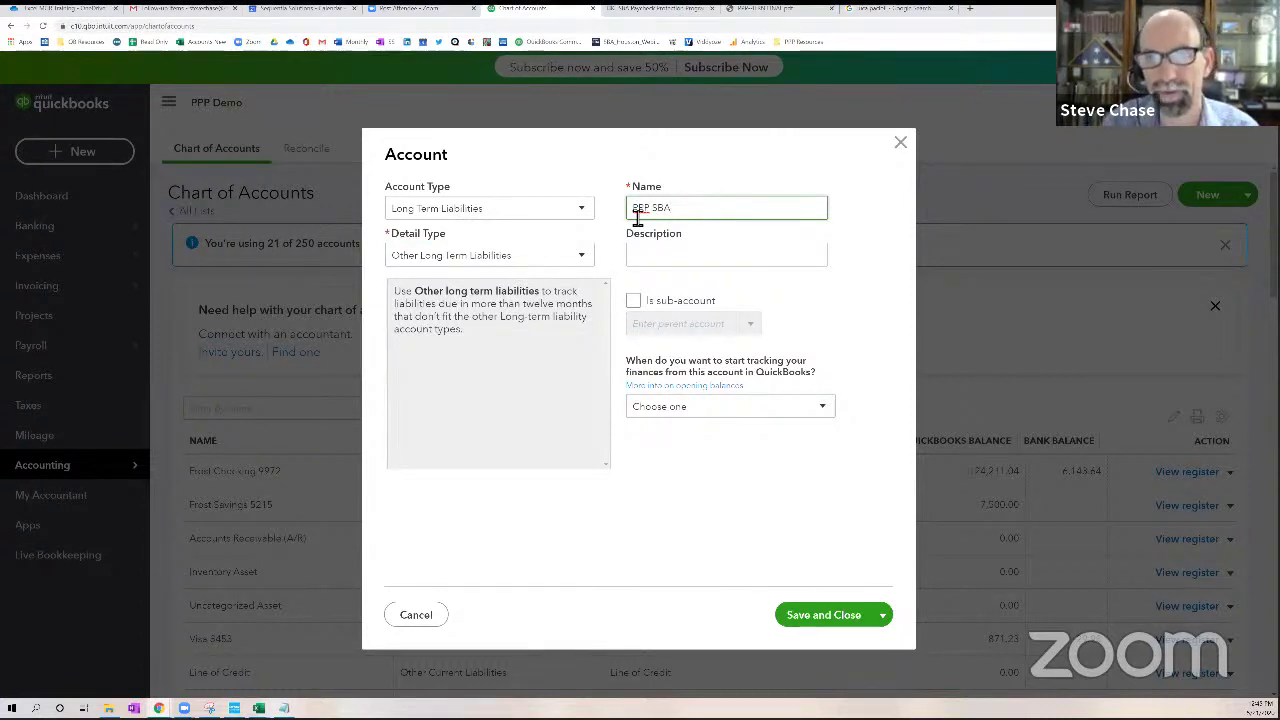
pyautogui.write(' Loan')
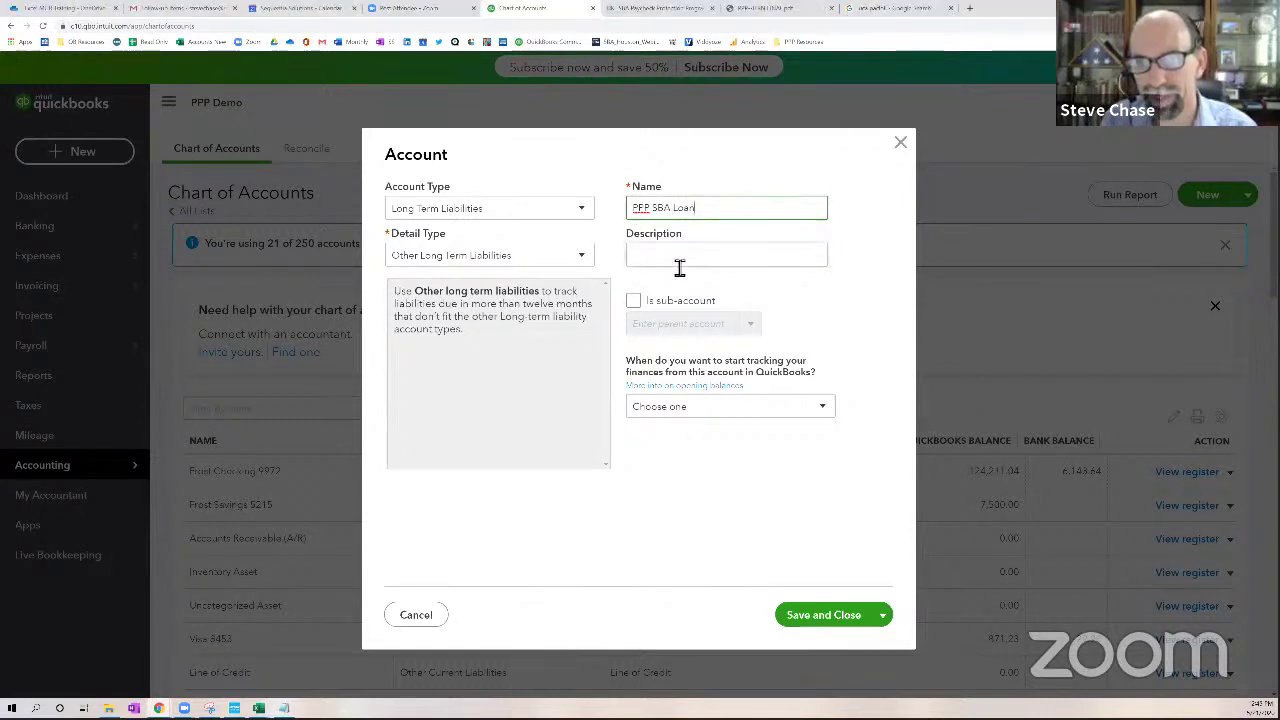
pyautogui.click(679, 266)
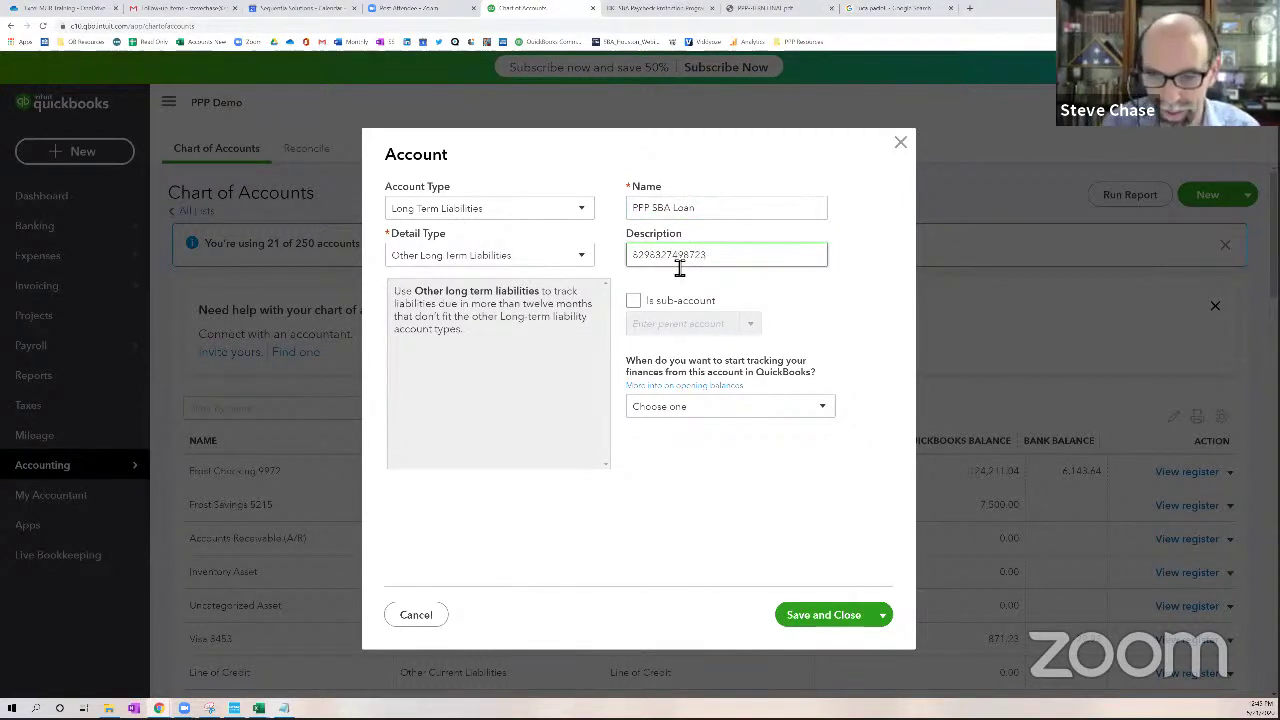
pyautogui.press('BackSpace')
pyautogui.press('BackSpace')
pyautogui.press('BackSpace')
pyautogui.press('BackSpace')
pyautogui.press('BackSpace')
pyautogui.press('BackSpace')
pyautogui.press('BackSpace')
pyautogui.press('BackSpace')
pyautogui.press('BackSpace')
pyautogui.press('BackSpace')
pyautogui.press('BackSpace')
pyautogui.press('BackSpace')
pyautogui.press('BackSpace')
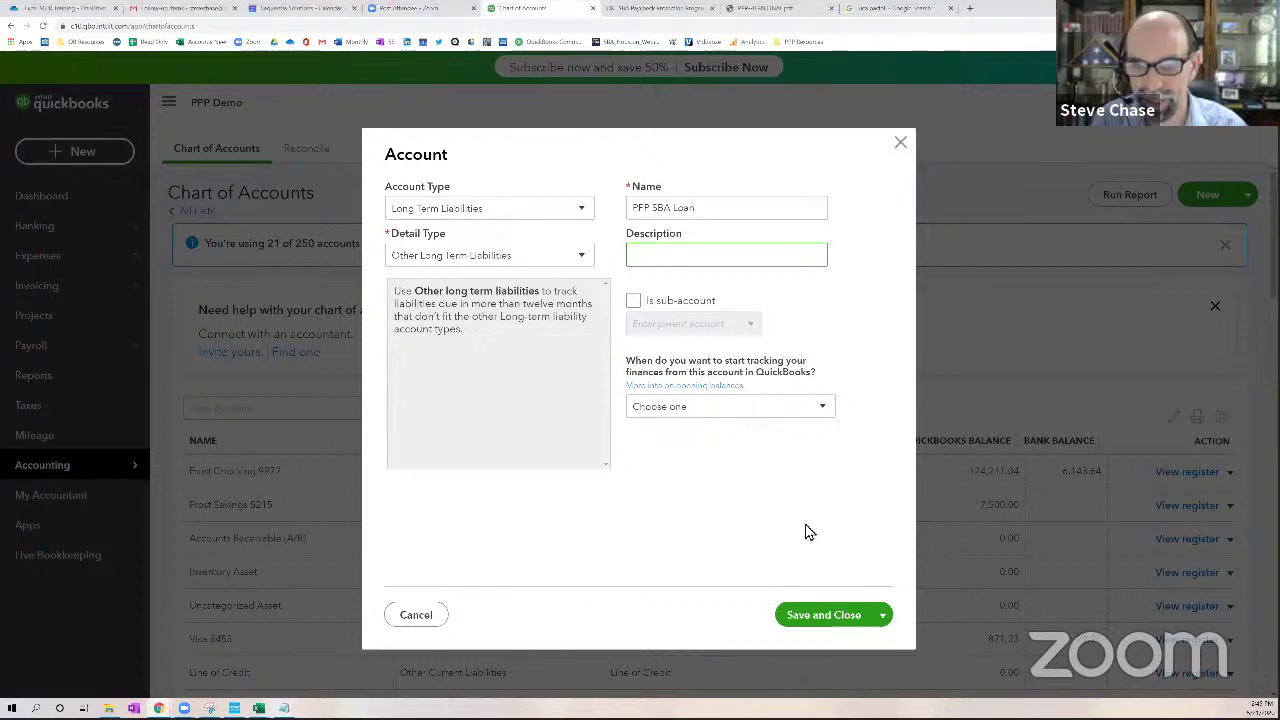
pyautogui.click(817, 620)
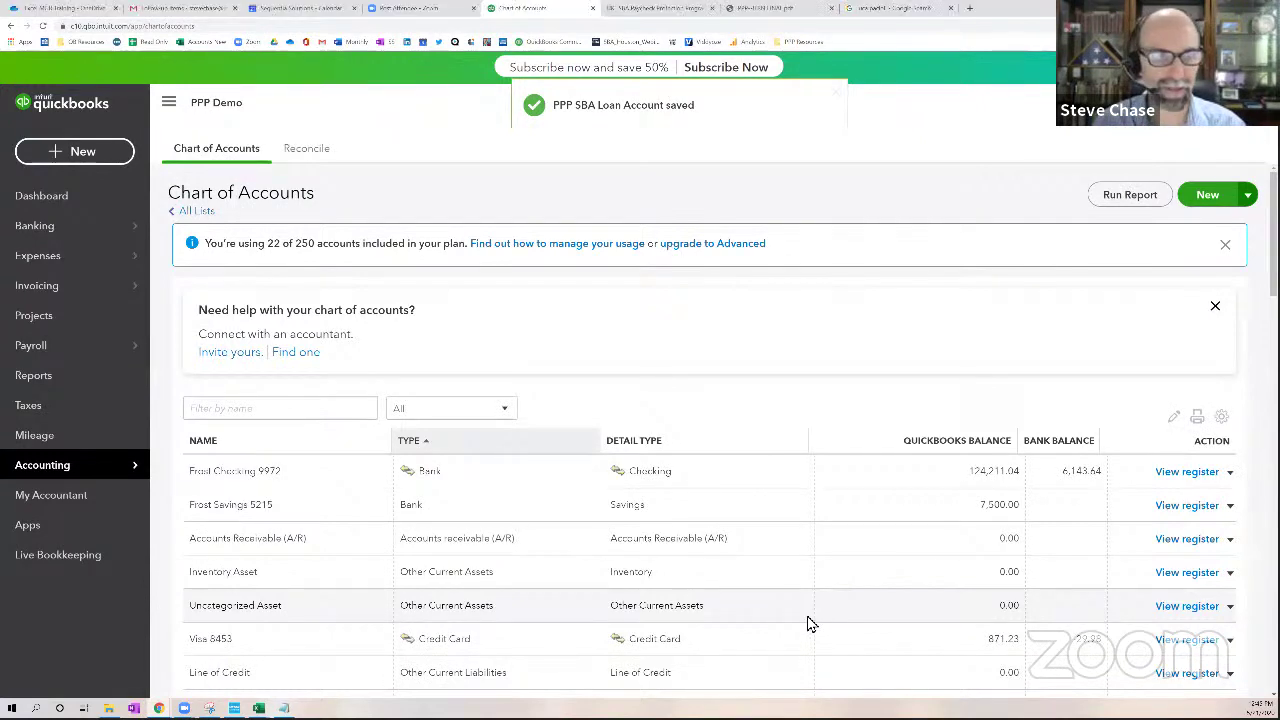
# Create a new bank deposit into Frost Checking 9972 dated April 15, 2020
pyautogui.click(103, 160)
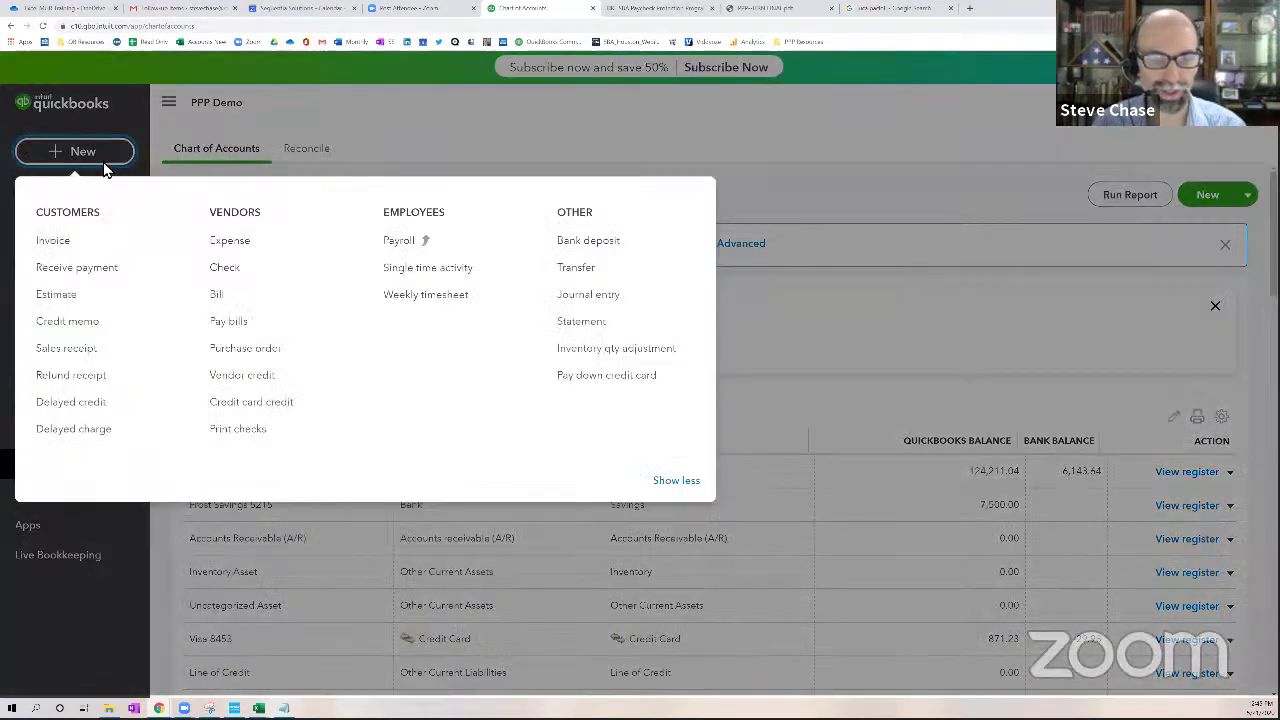
pyautogui.click(580, 242)
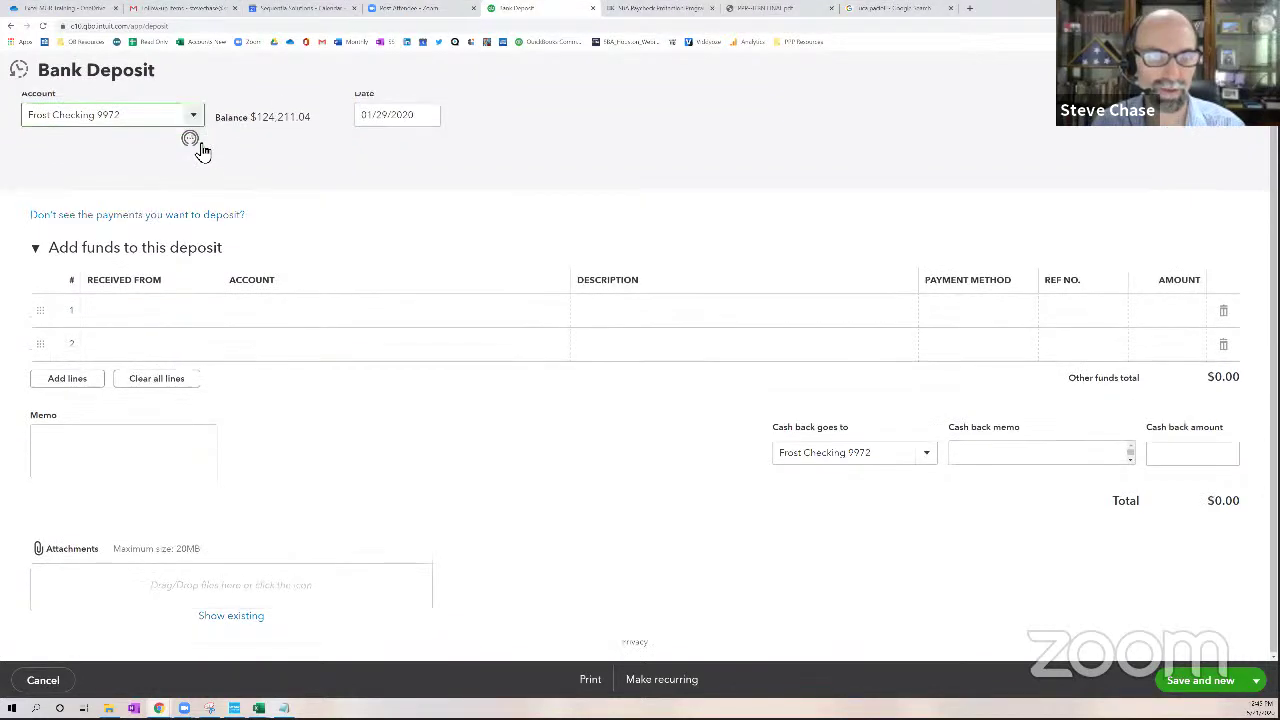
pyautogui.click(198, 119)
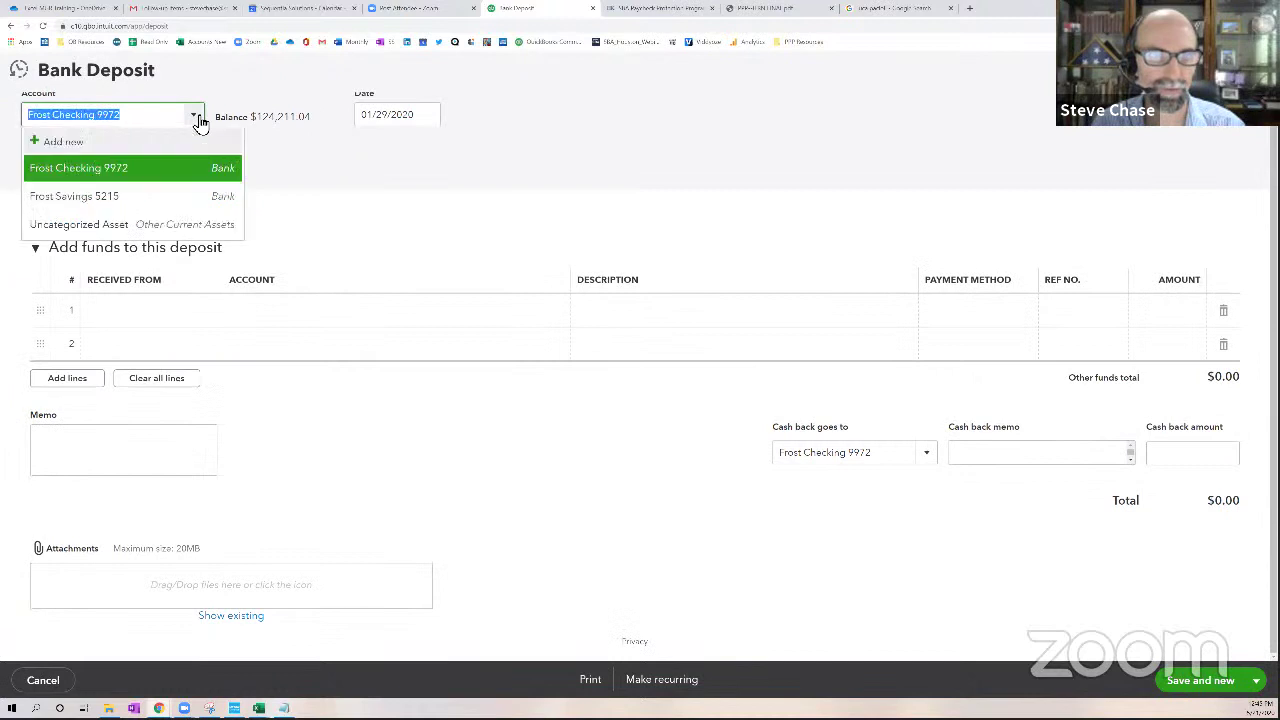
pyautogui.click(117, 173)
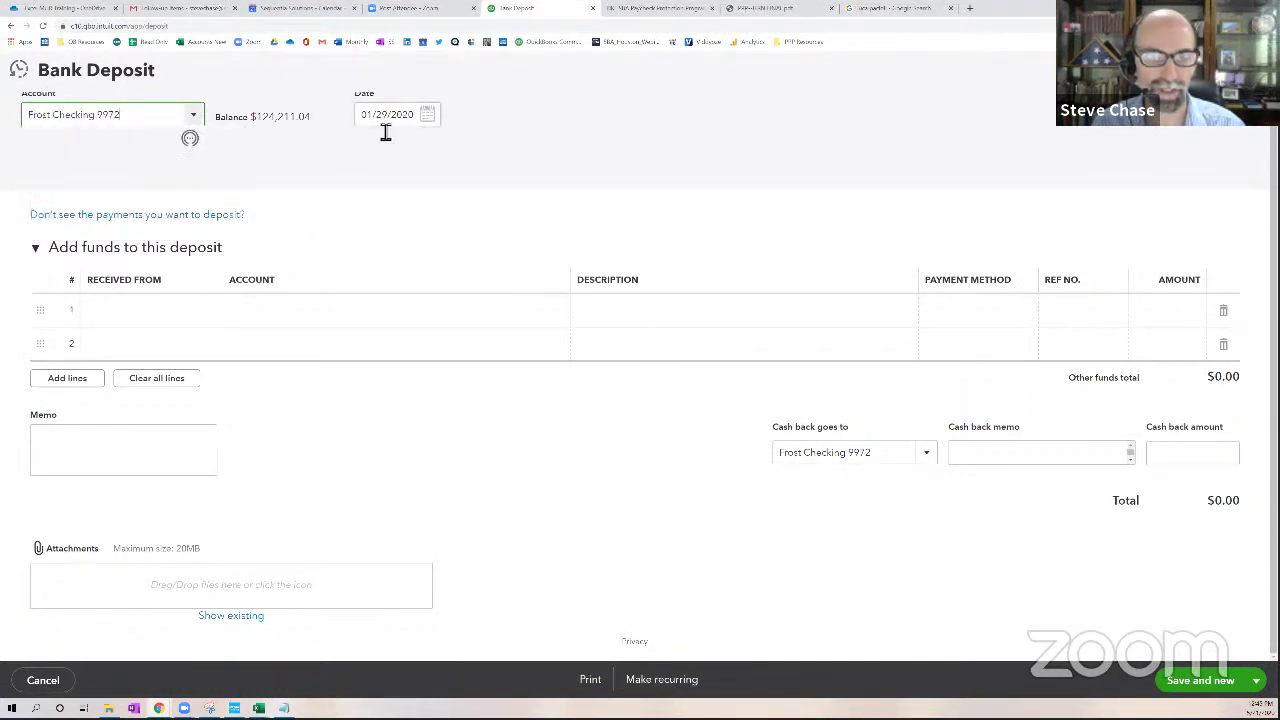
pyautogui.click(432, 121)
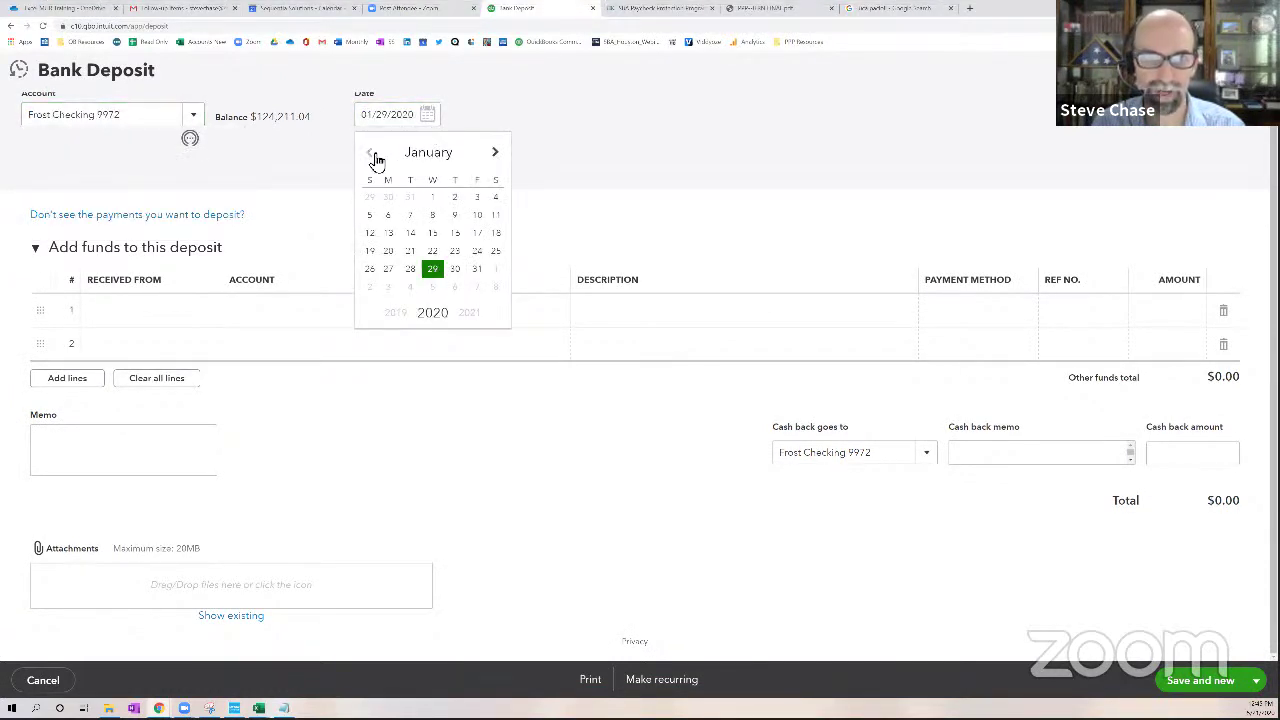
pyautogui.click(495, 155)
pyautogui.click(495, 155)
pyautogui.click(495, 155)
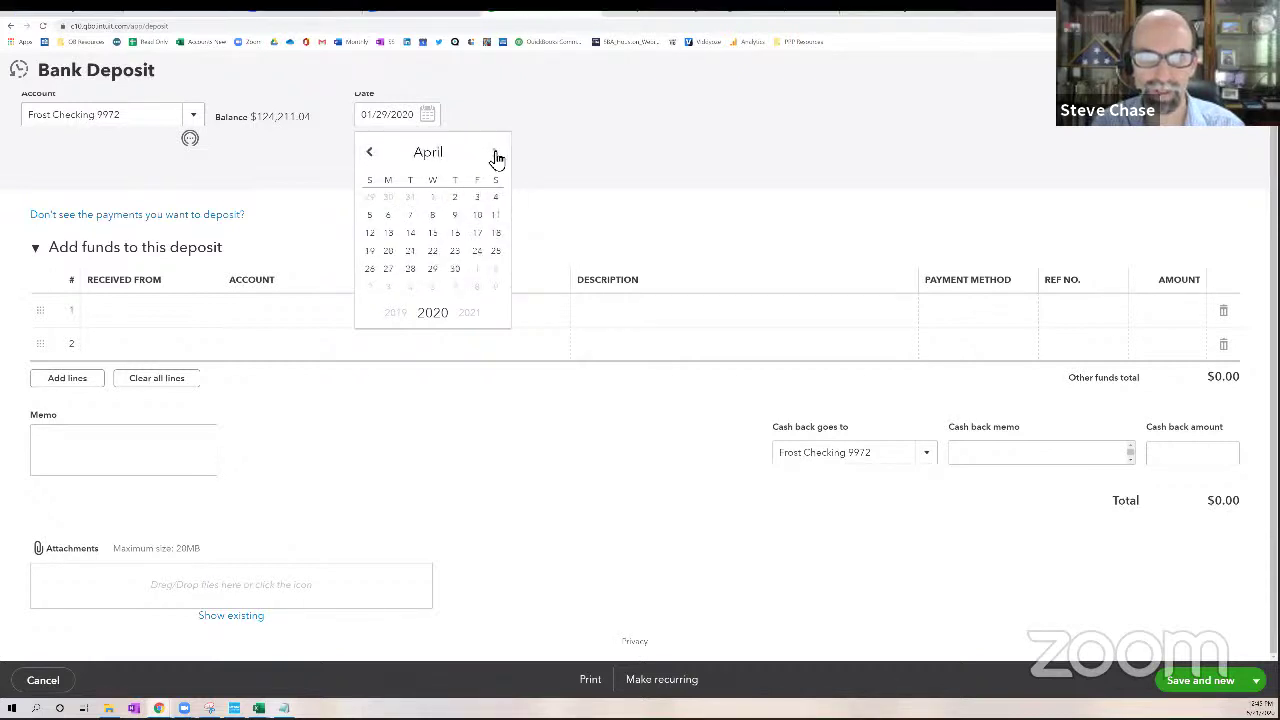
pyautogui.click(434, 232)
# Fill deposit line 1: from SBA, account PPP SBA Loan, 'funds disbursed on 4/15', amount 87,000
pyautogui.click(168, 336)
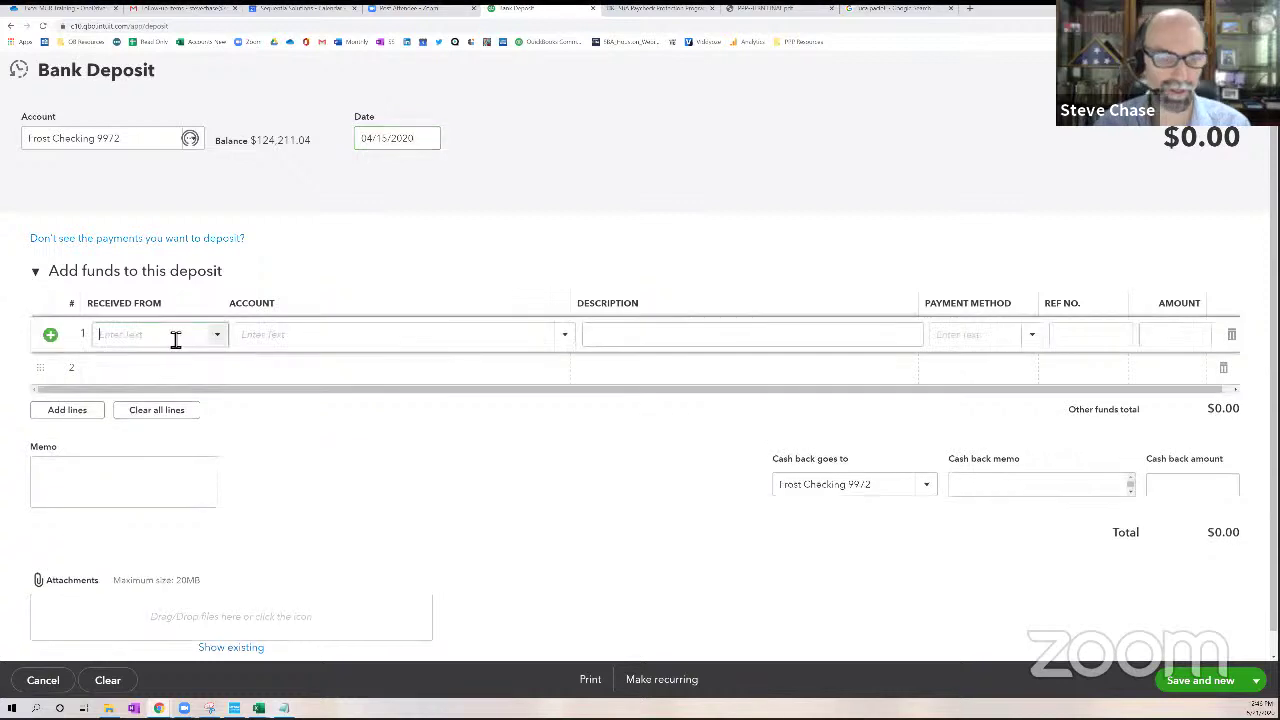
pyautogui.write('Sb')
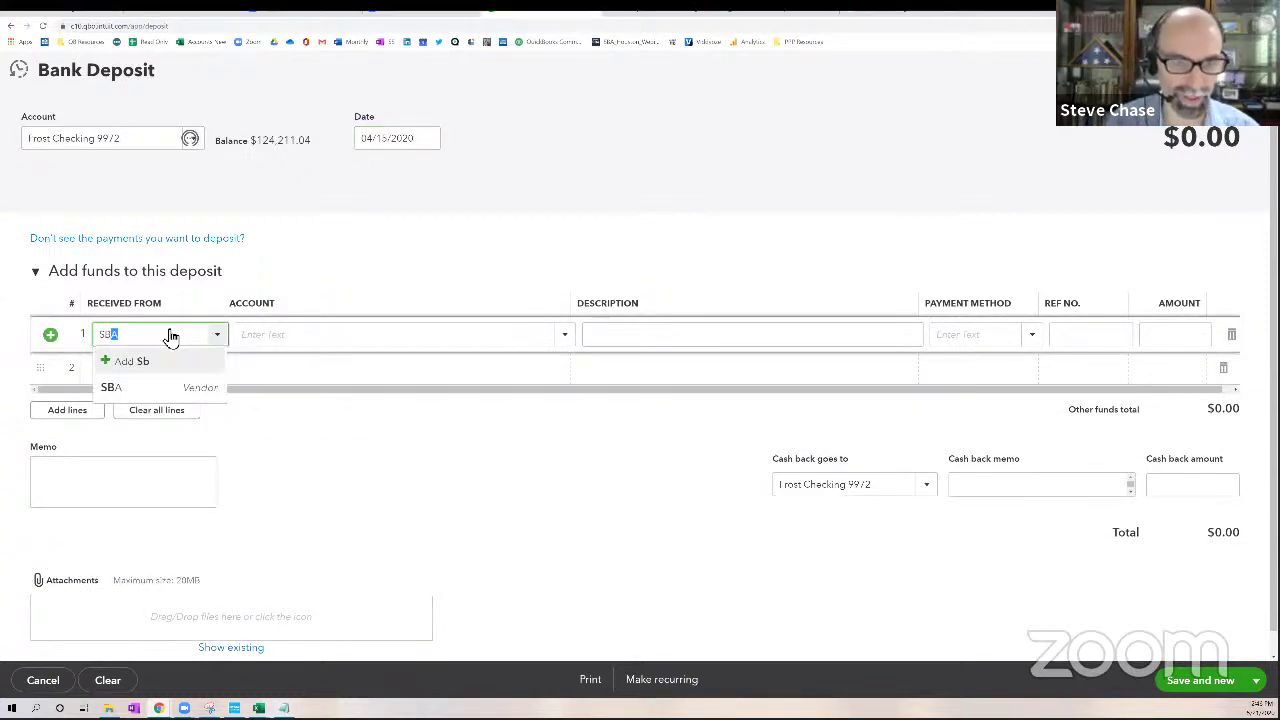
pyautogui.click(155, 389)
pyautogui.click(311, 340)
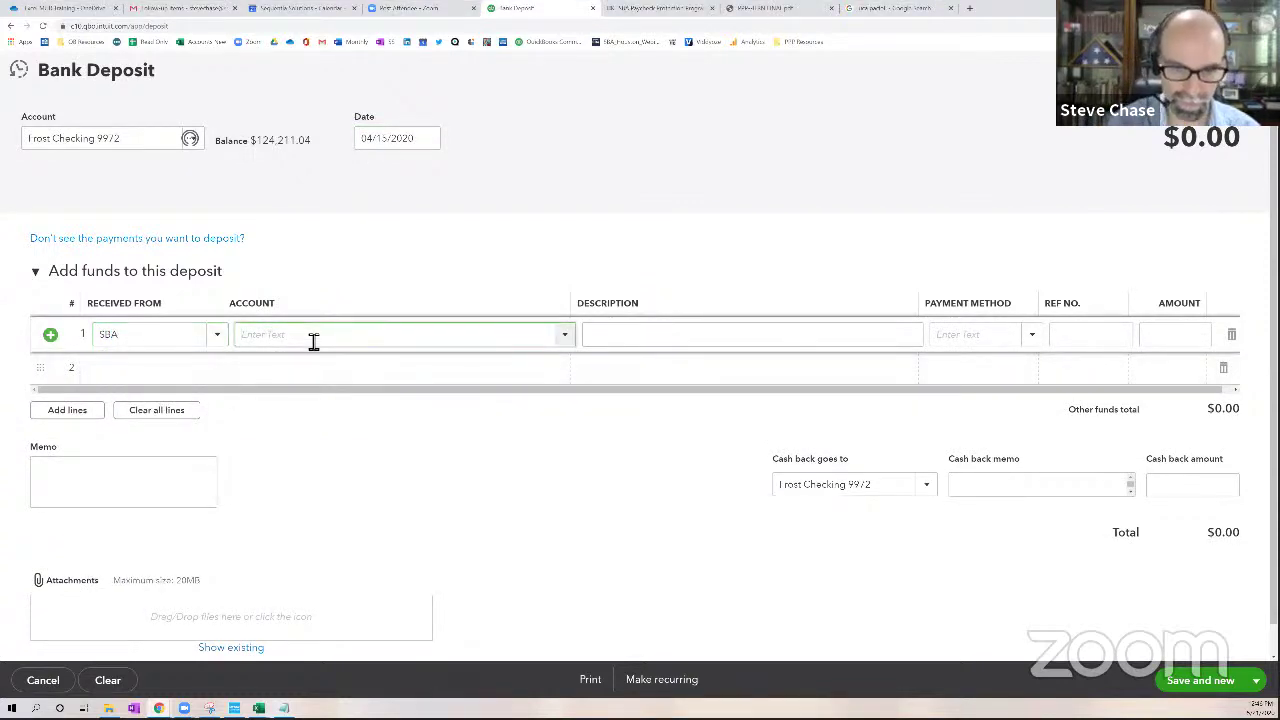
pyautogui.write('pp')
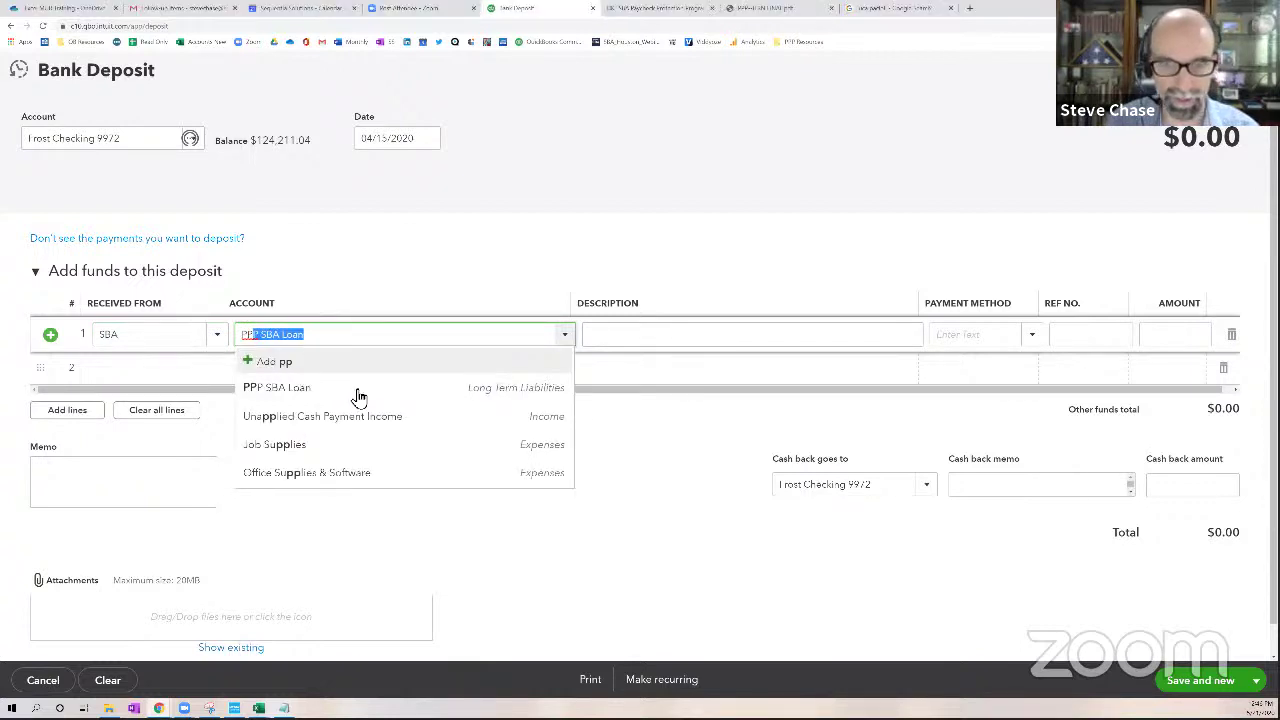
pyautogui.click(503, 389)
pyautogui.click(621, 350)
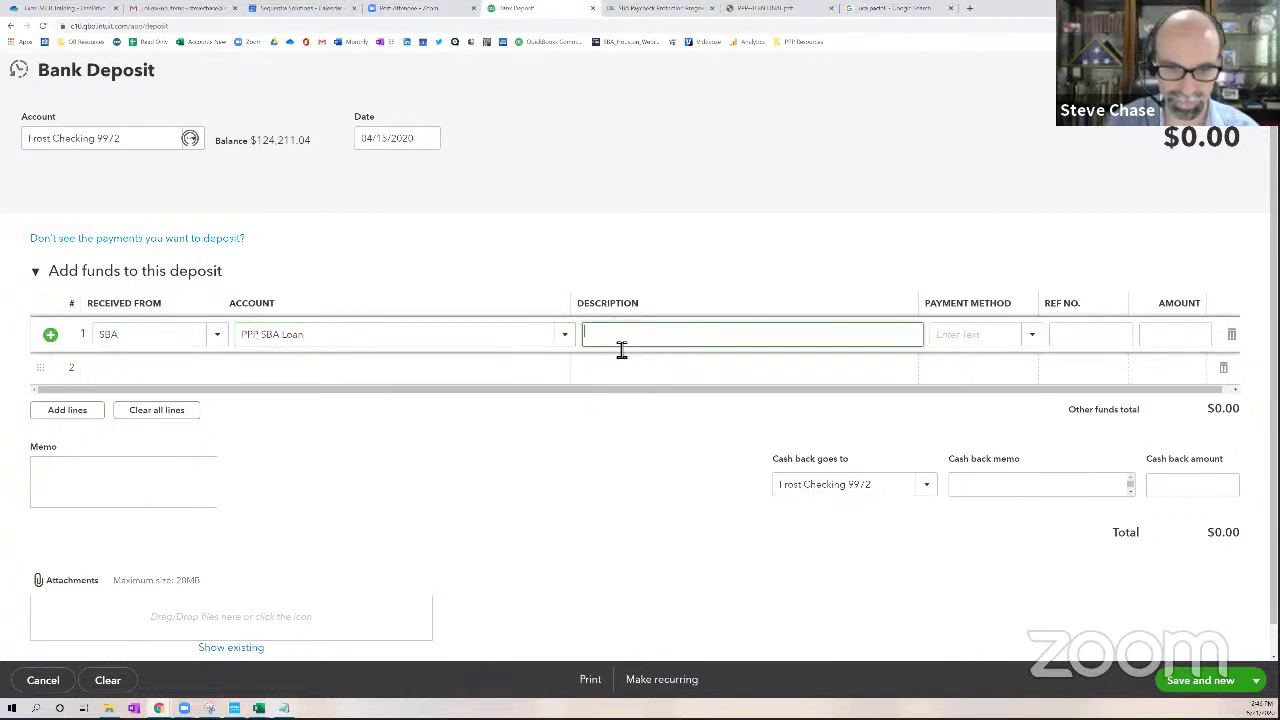
pyautogui.write('funds disbursed on')
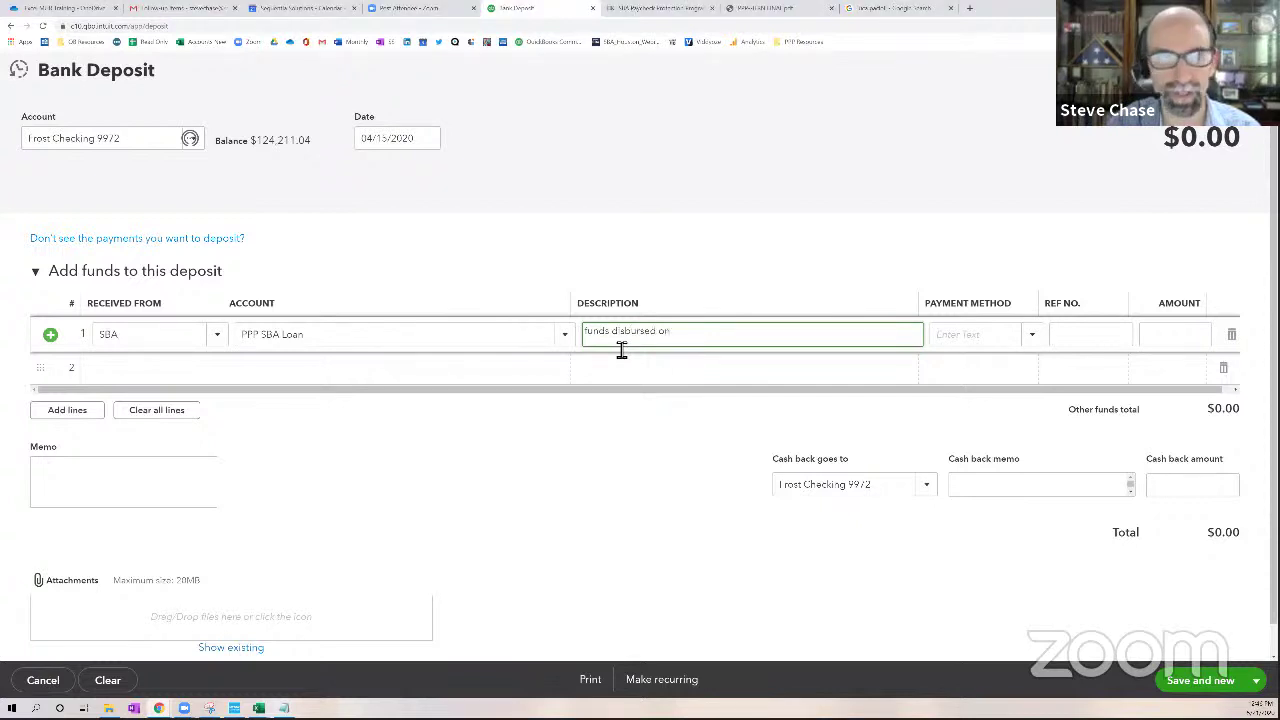
pyautogui.write(' 4/15')
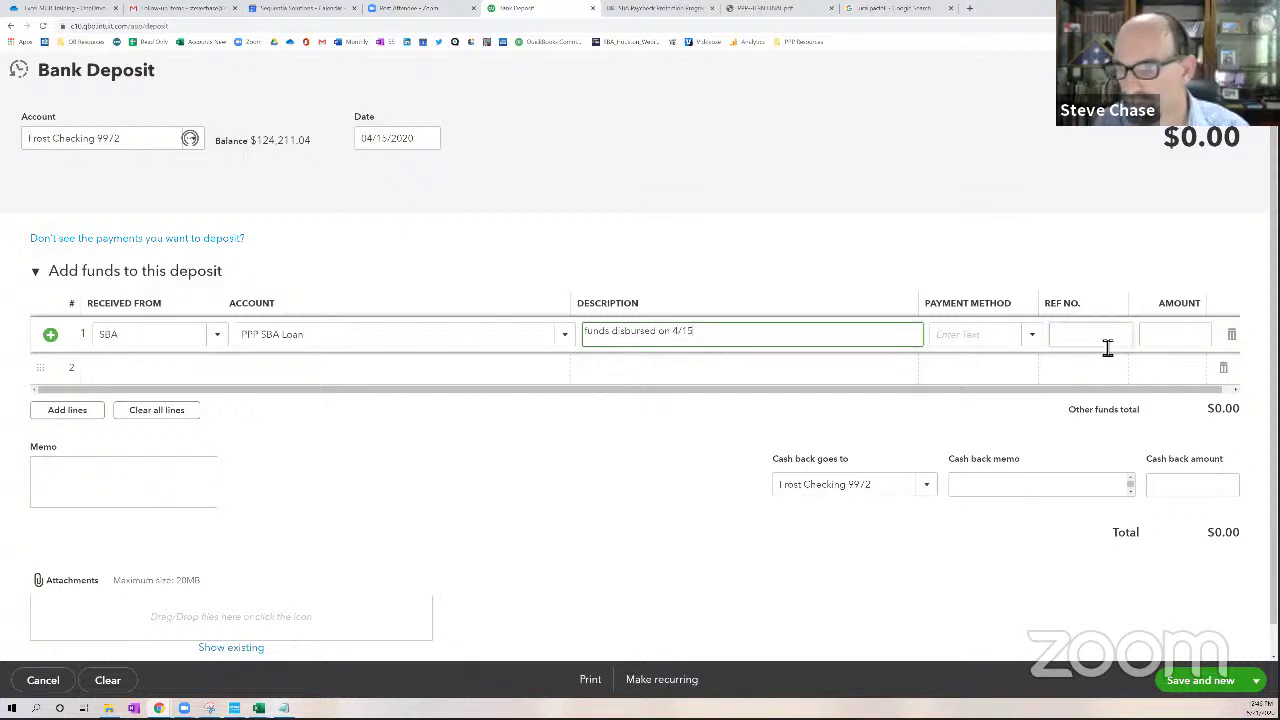
pyautogui.click(1167, 345)
pyautogui.write('87000')
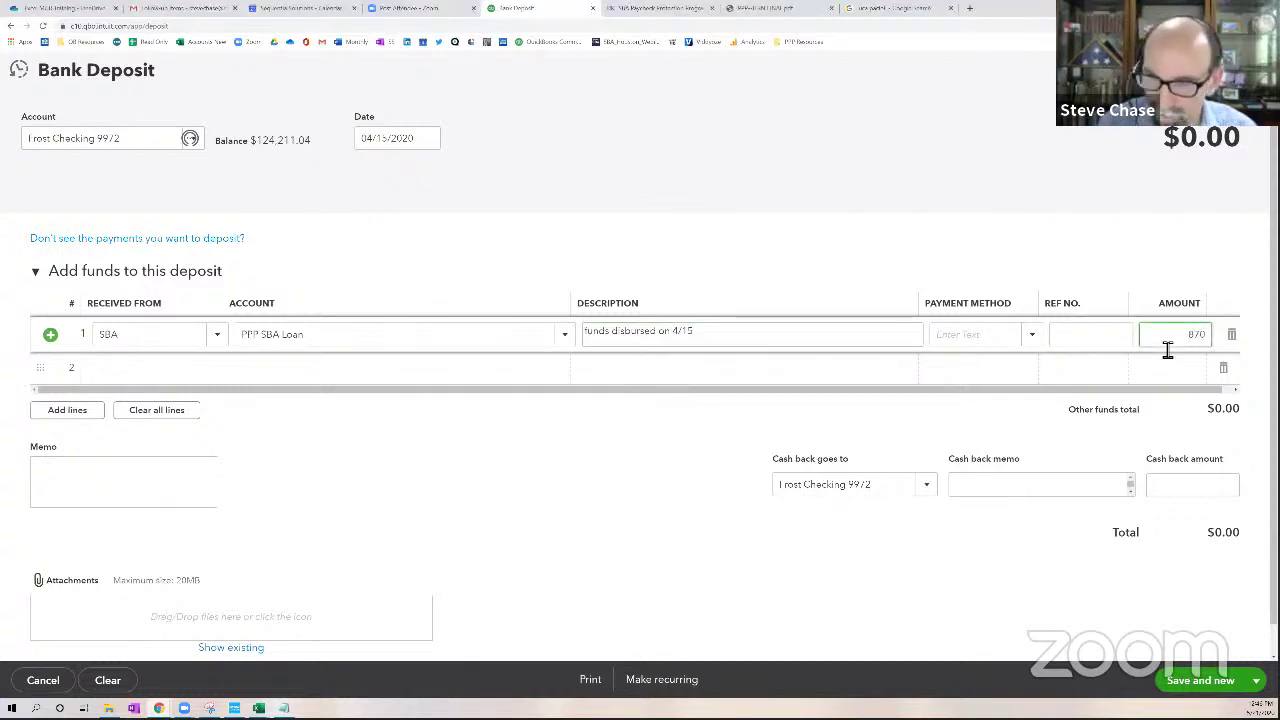
pyautogui.click(1120, 349)
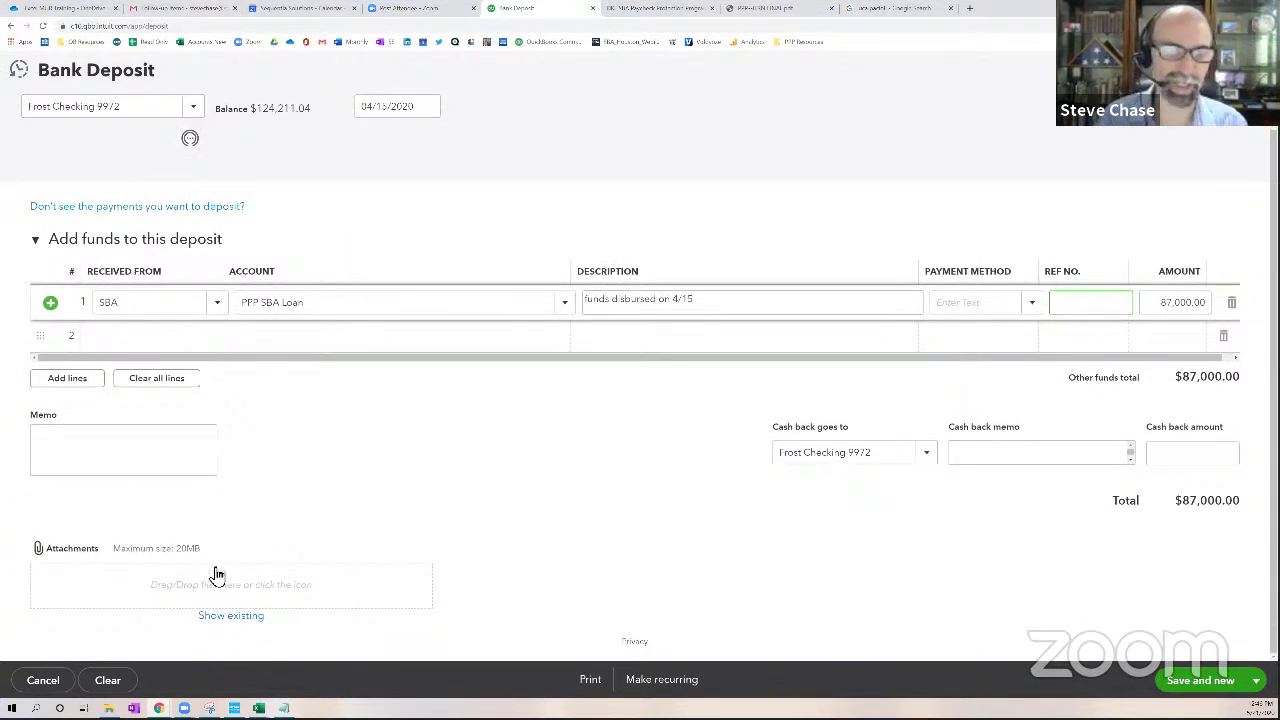
# Add a memo with the banker's phone number, then save and close the deposit
pyautogui.click(134, 448)
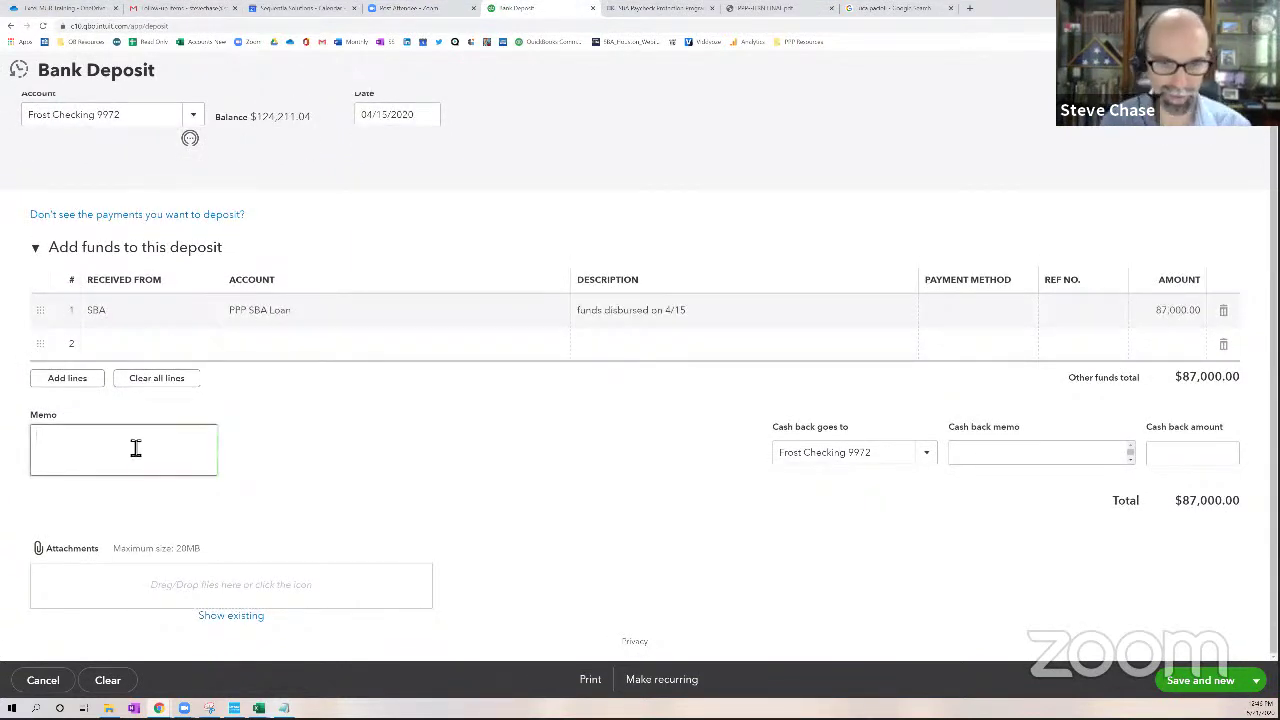
pyautogui.write('Banker is')
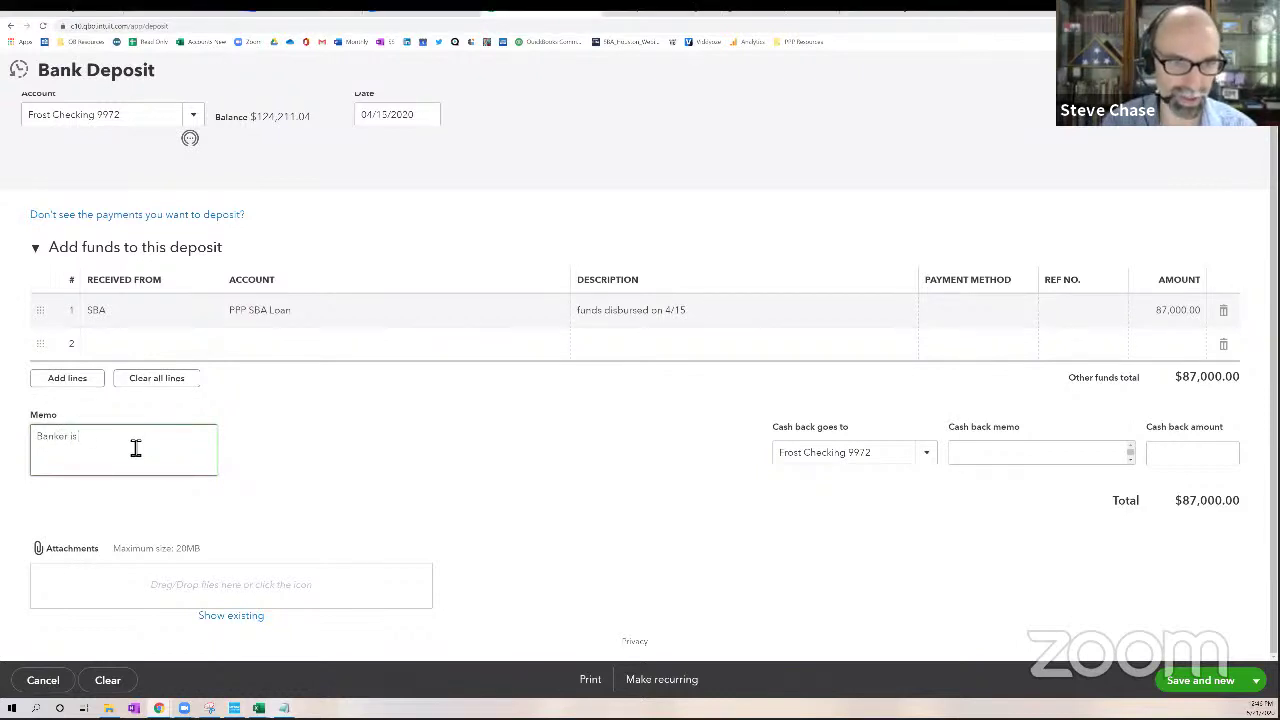
pyautogui.press('Return')
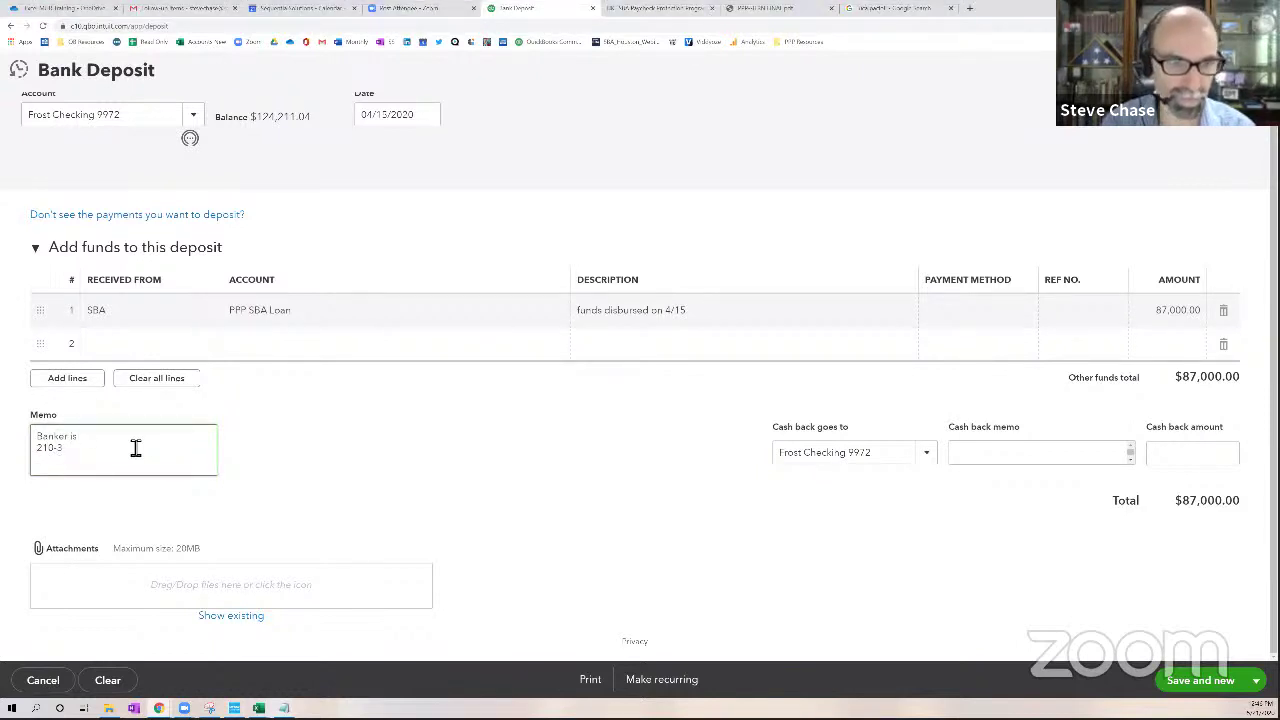
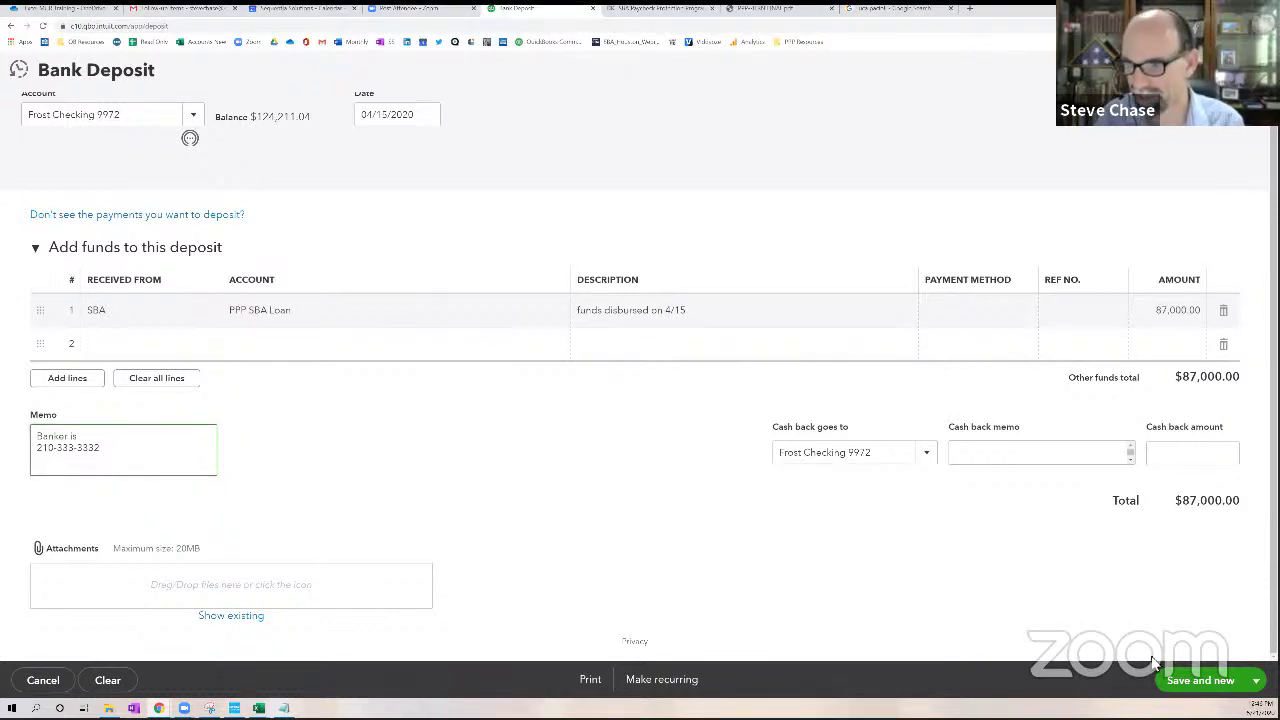
pyautogui.click(1254, 680)
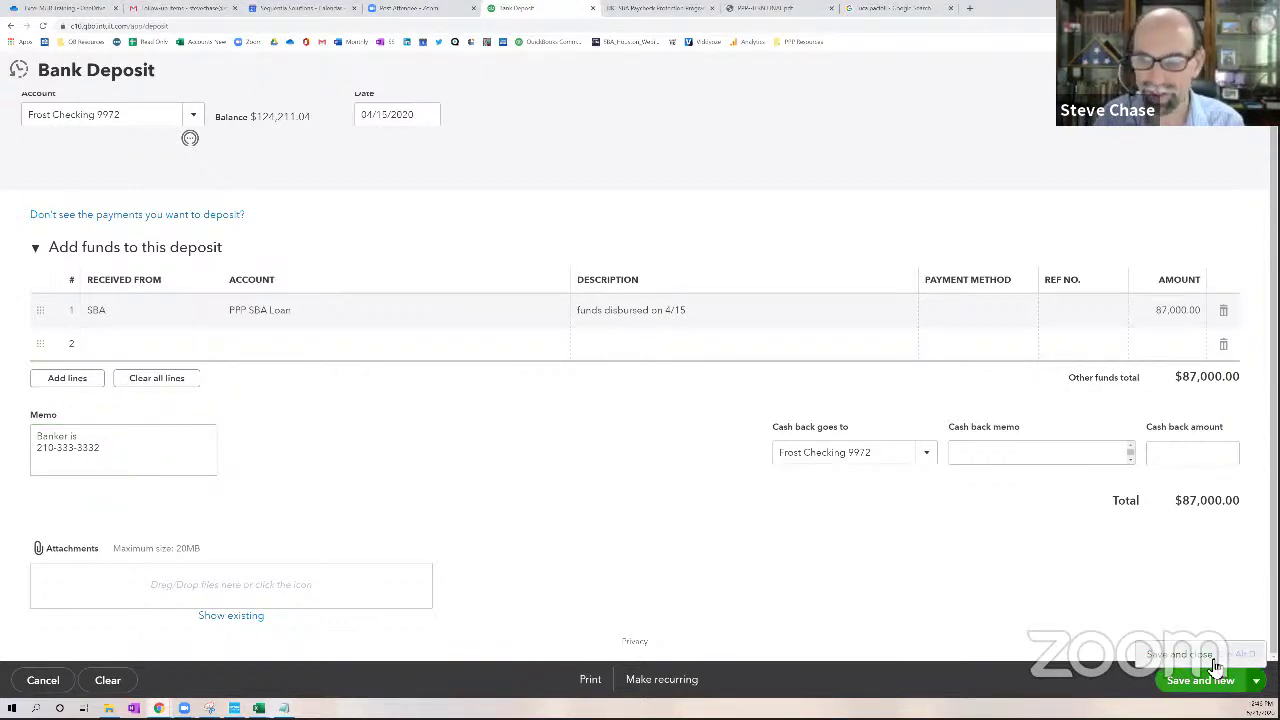
pyautogui.click(1214, 656)
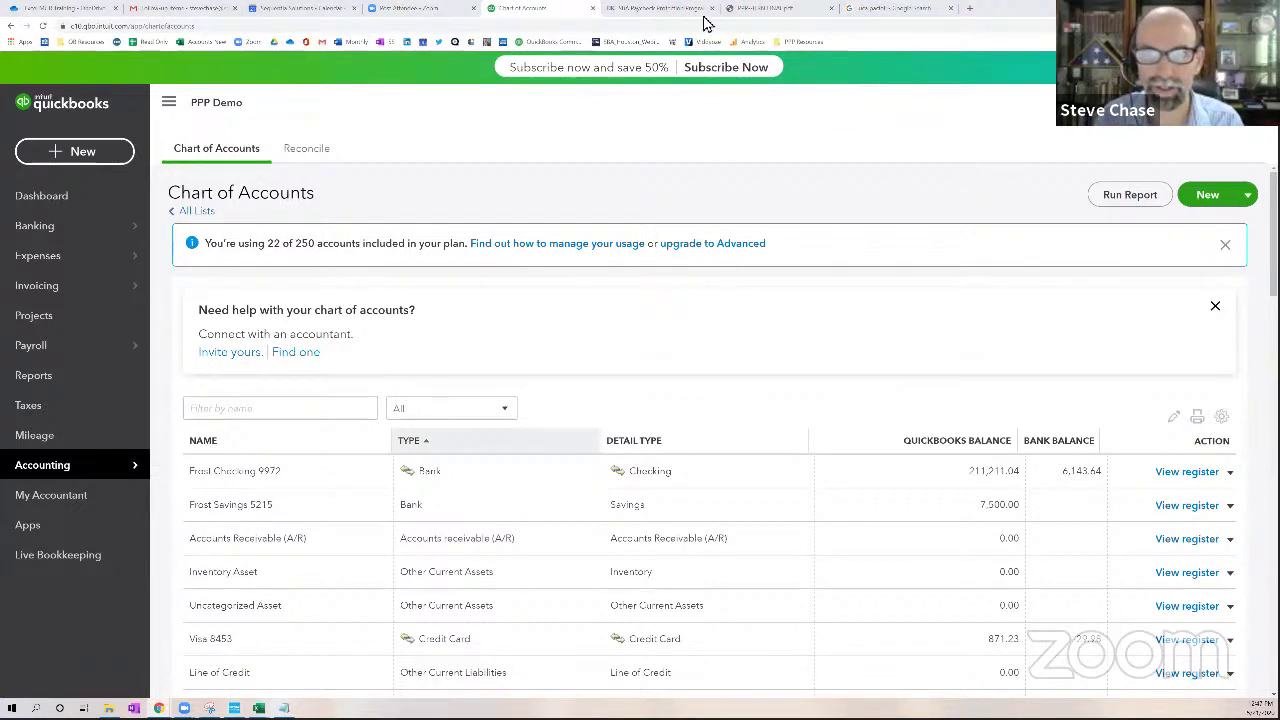
pyautogui.hotkey('alt', 'Tab')
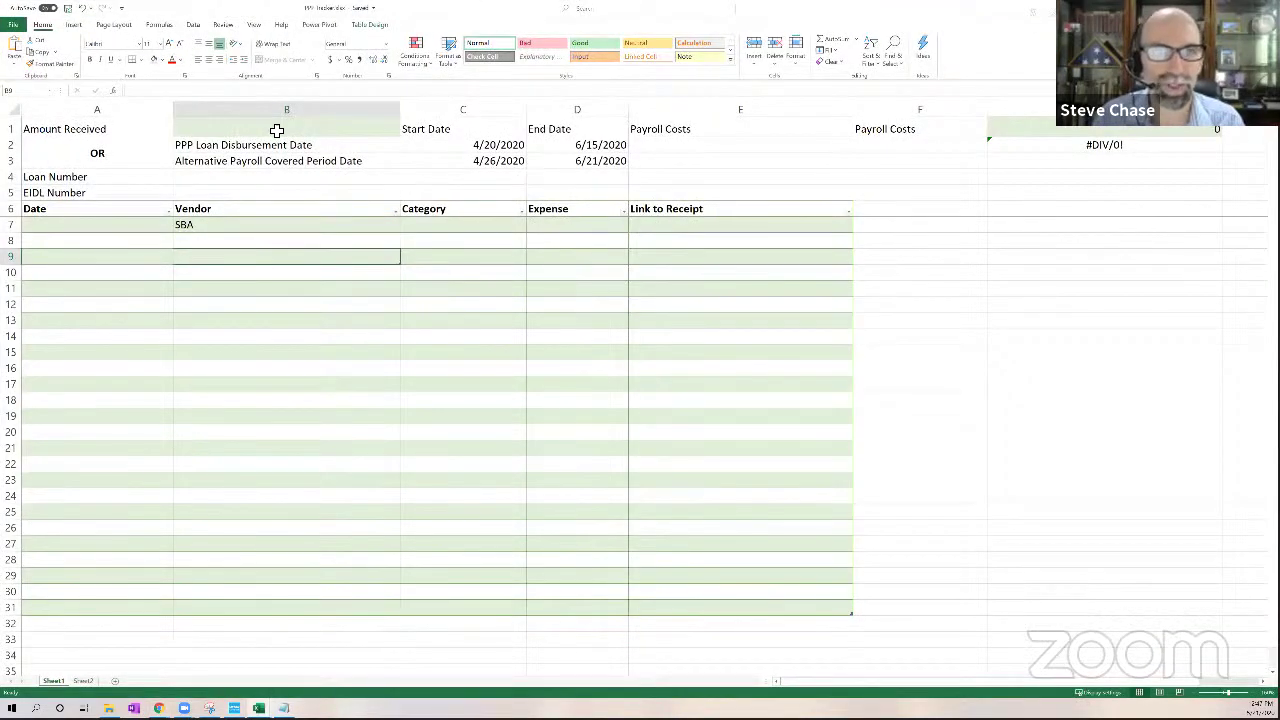
# Enter 87000 as amount received in B1 and 4/15/2020 as start date in C2
pyautogui.click(277, 130)
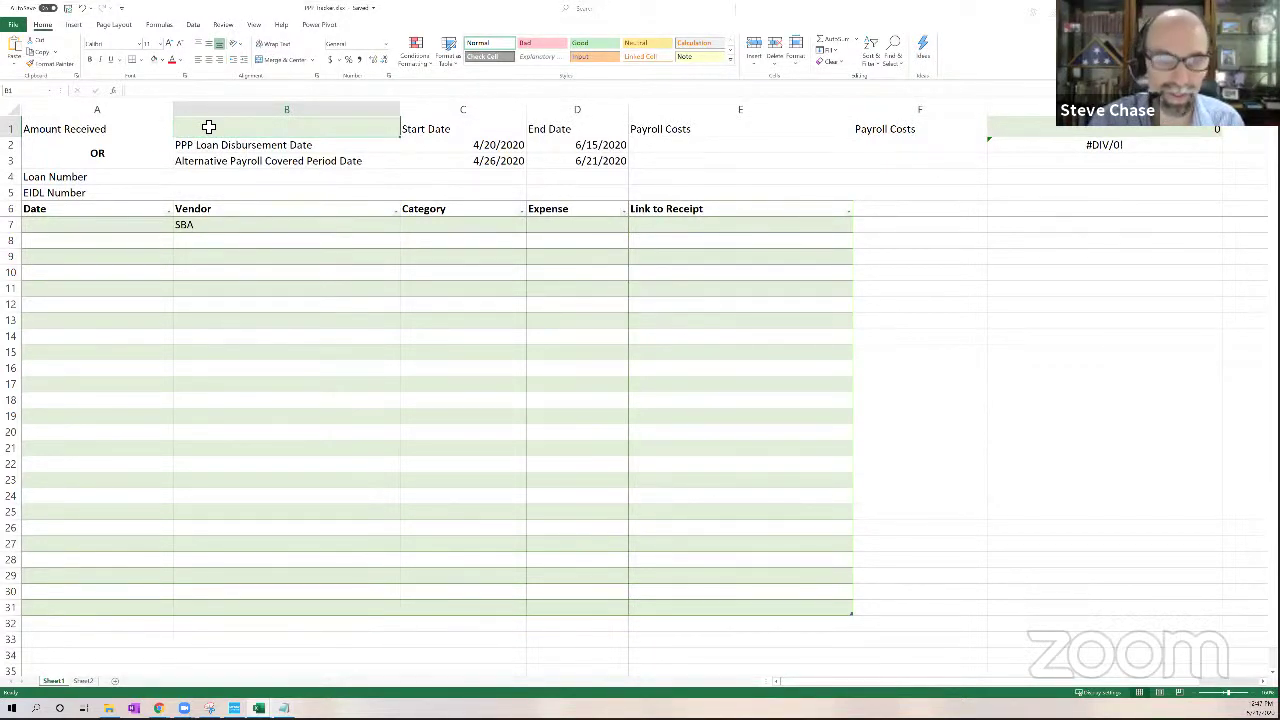
pyautogui.write('87')
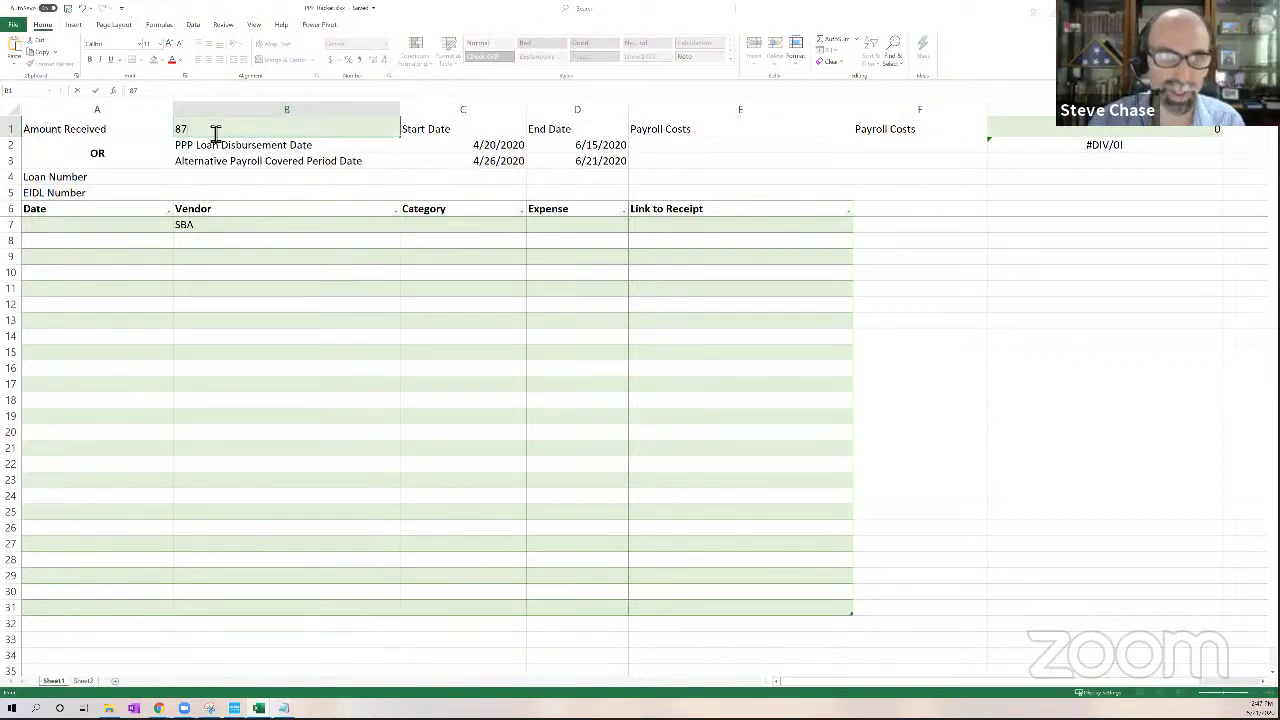
pyautogui.write('000')
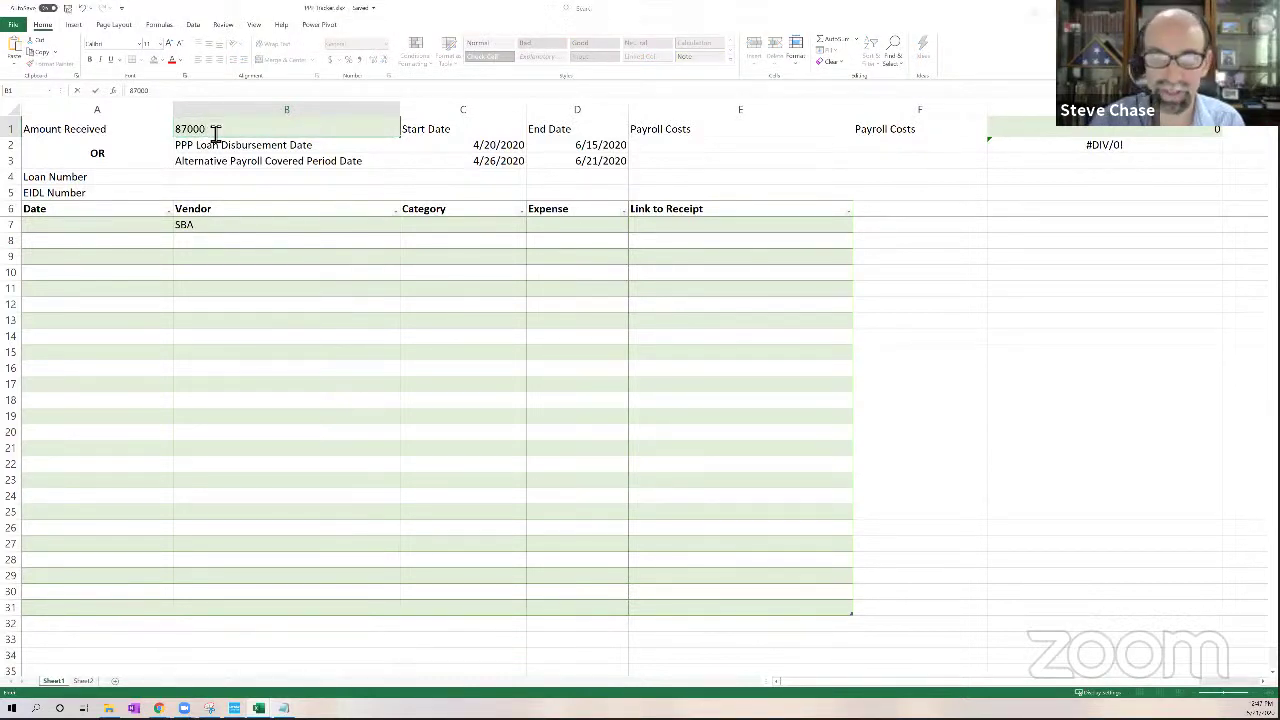
pyautogui.press('Return')
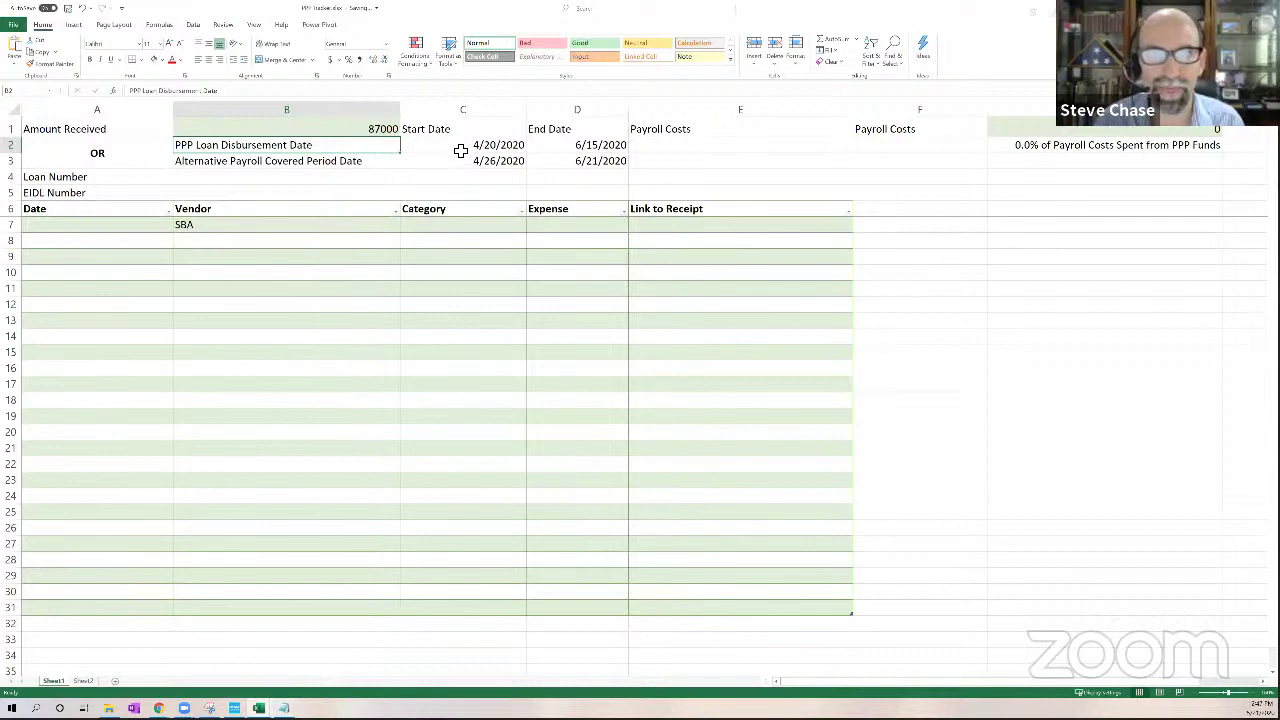
pyautogui.click(461, 149)
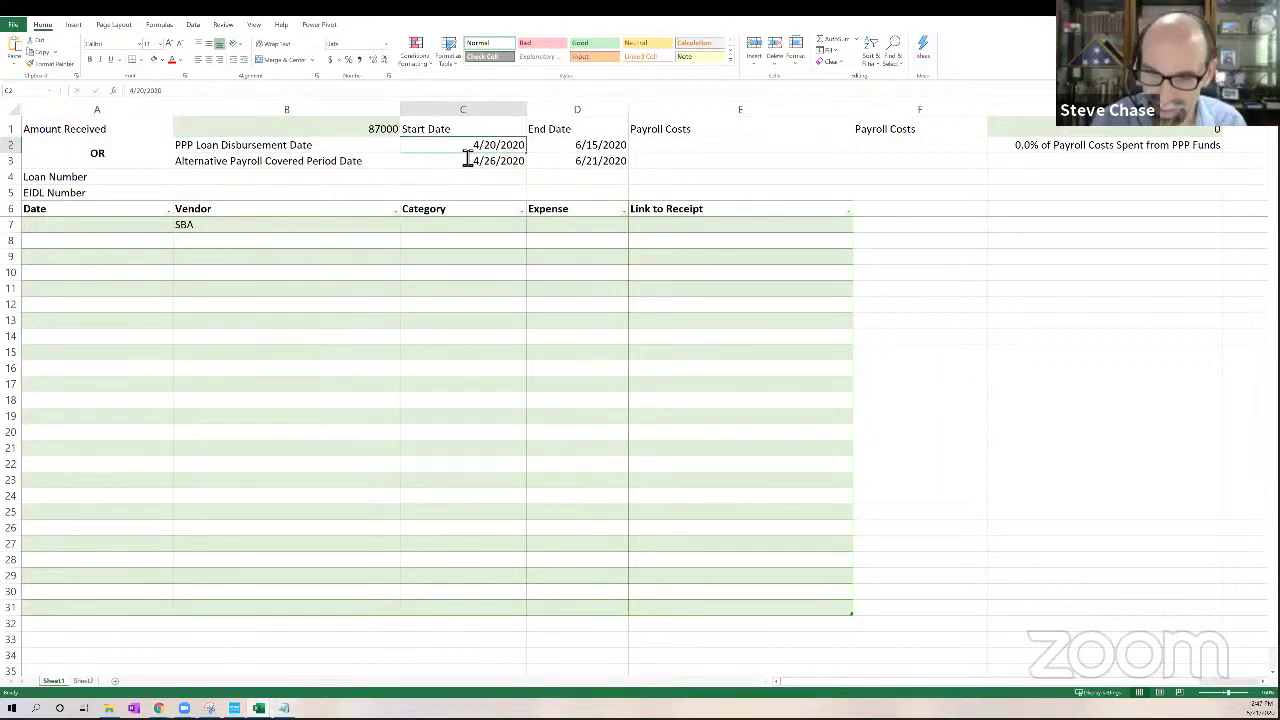
pyautogui.write('4/15/')
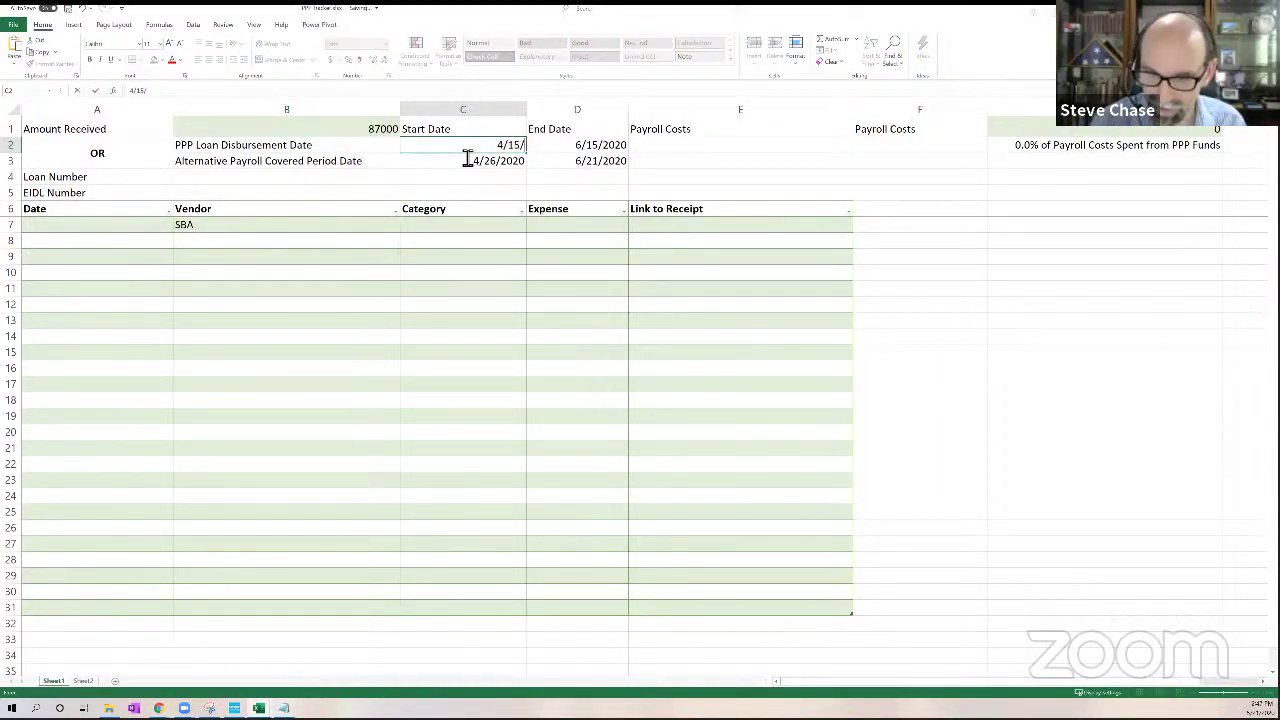
pyautogui.write('2020')
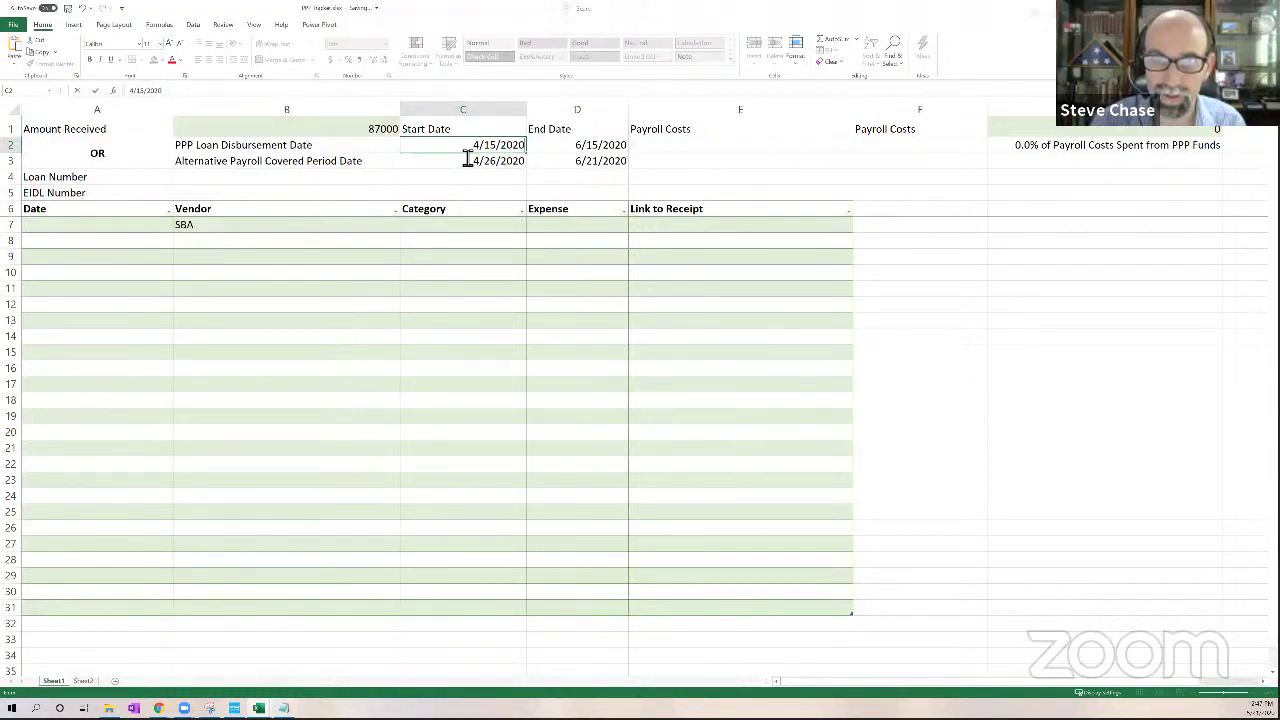
pyautogui.press('Return')
# Review the D2 end date formula and the alternative 4/26/2020 covered-period option
pyautogui.click(594, 148)
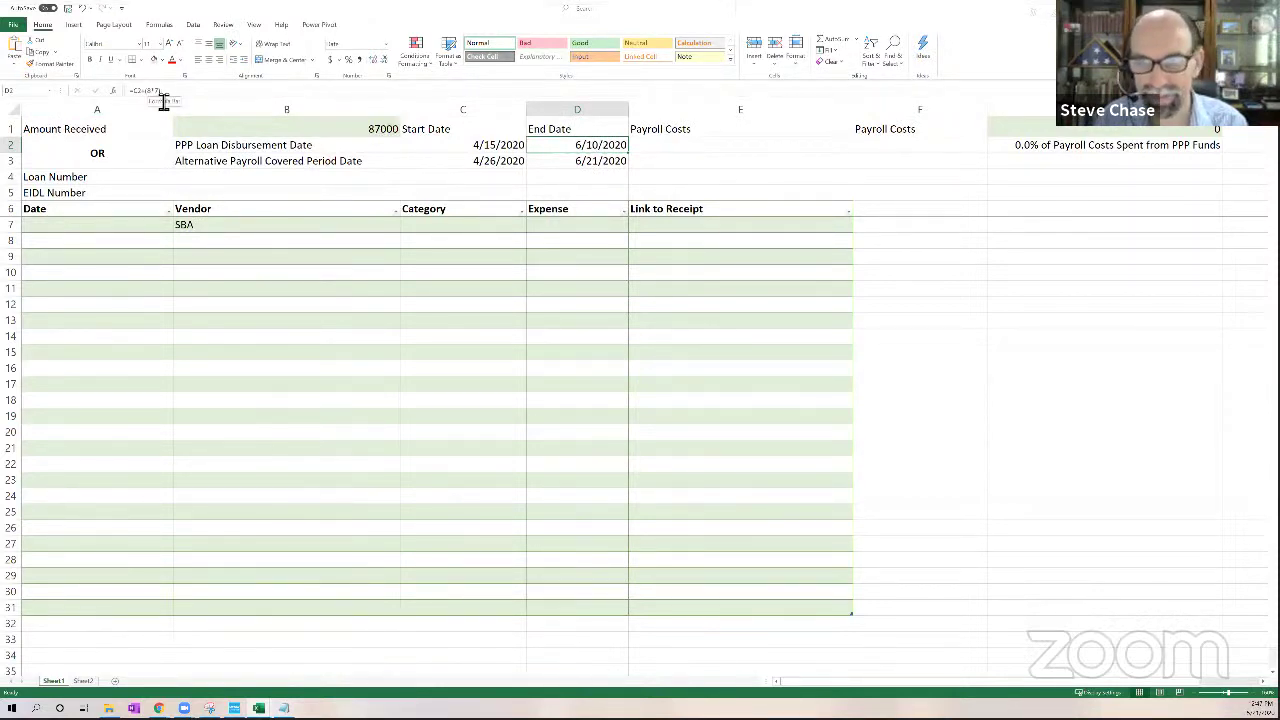
pyautogui.click(464, 165)
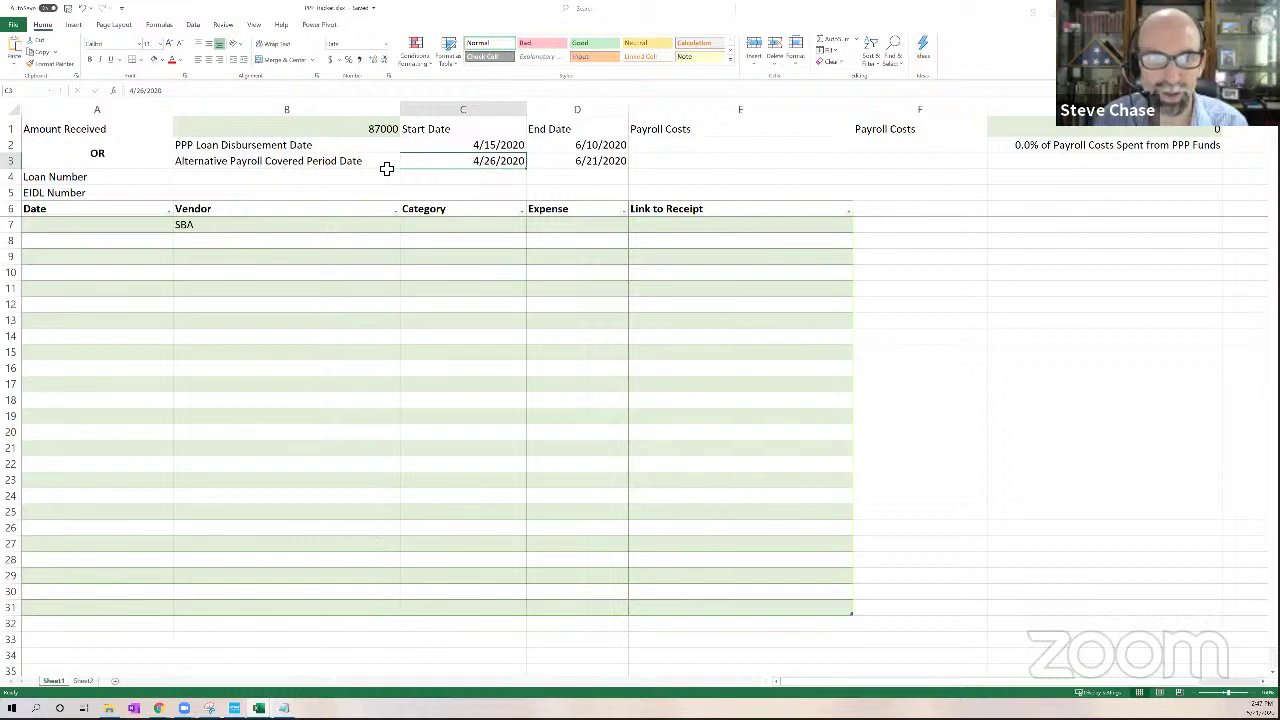
pyautogui.click(279, 164)
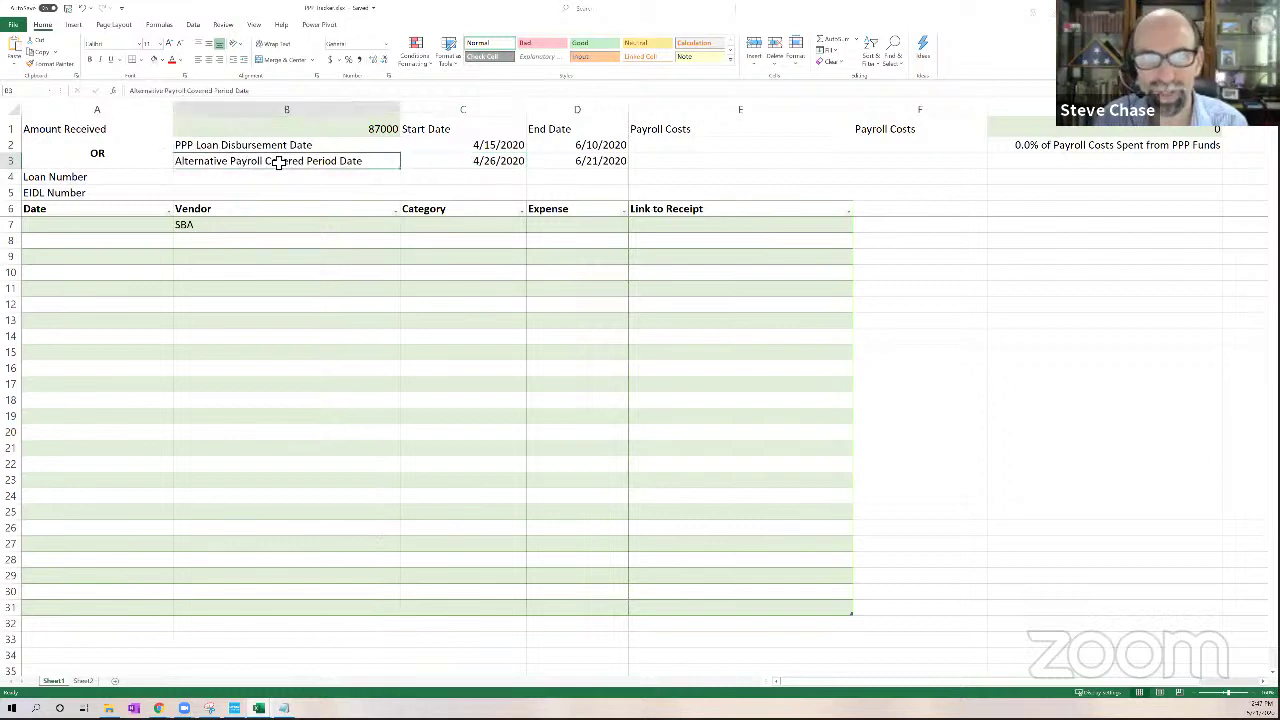
pyautogui.click(155, 158)
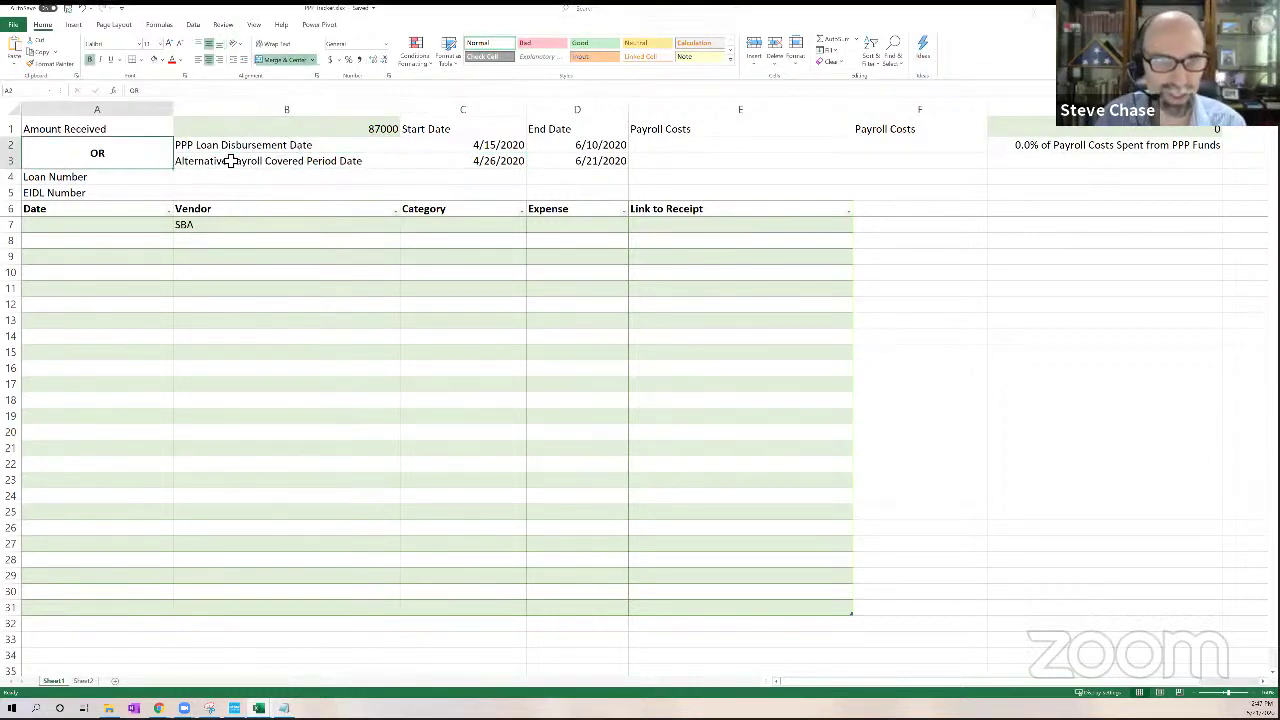
pyautogui.click(505, 163)
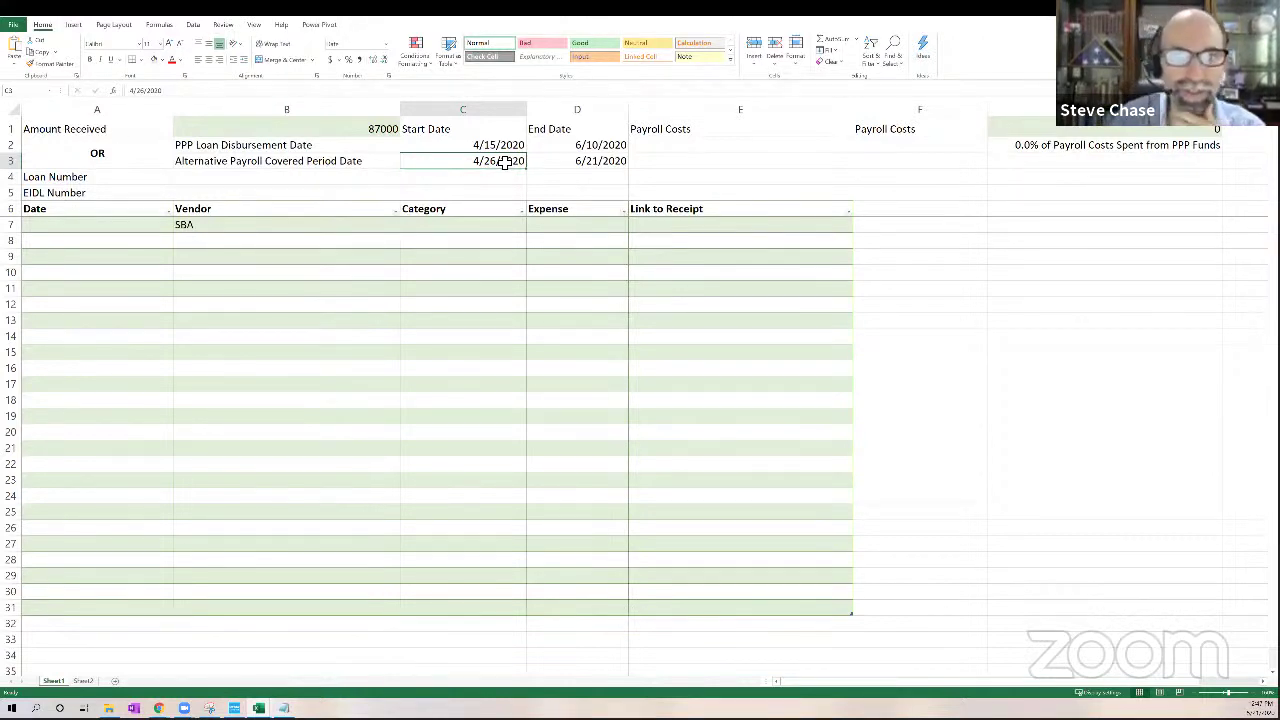
pyautogui.click(245, 169)
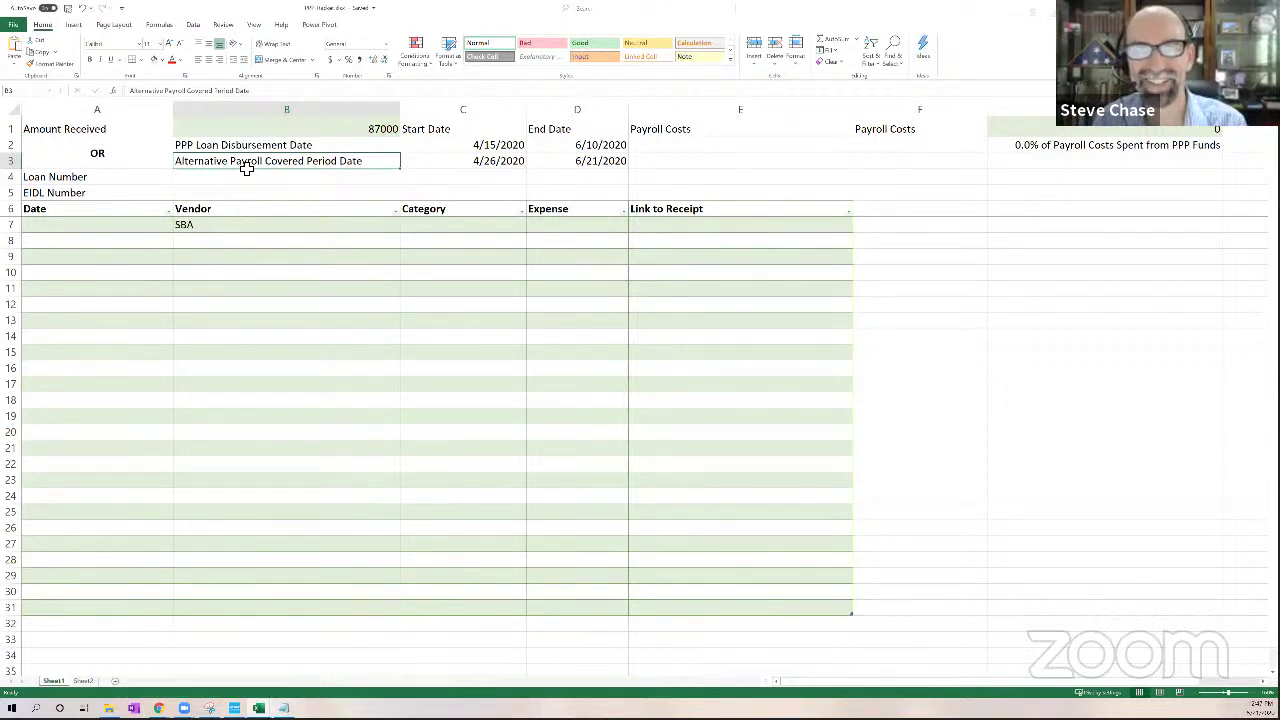
pyautogui.click(468, 165)
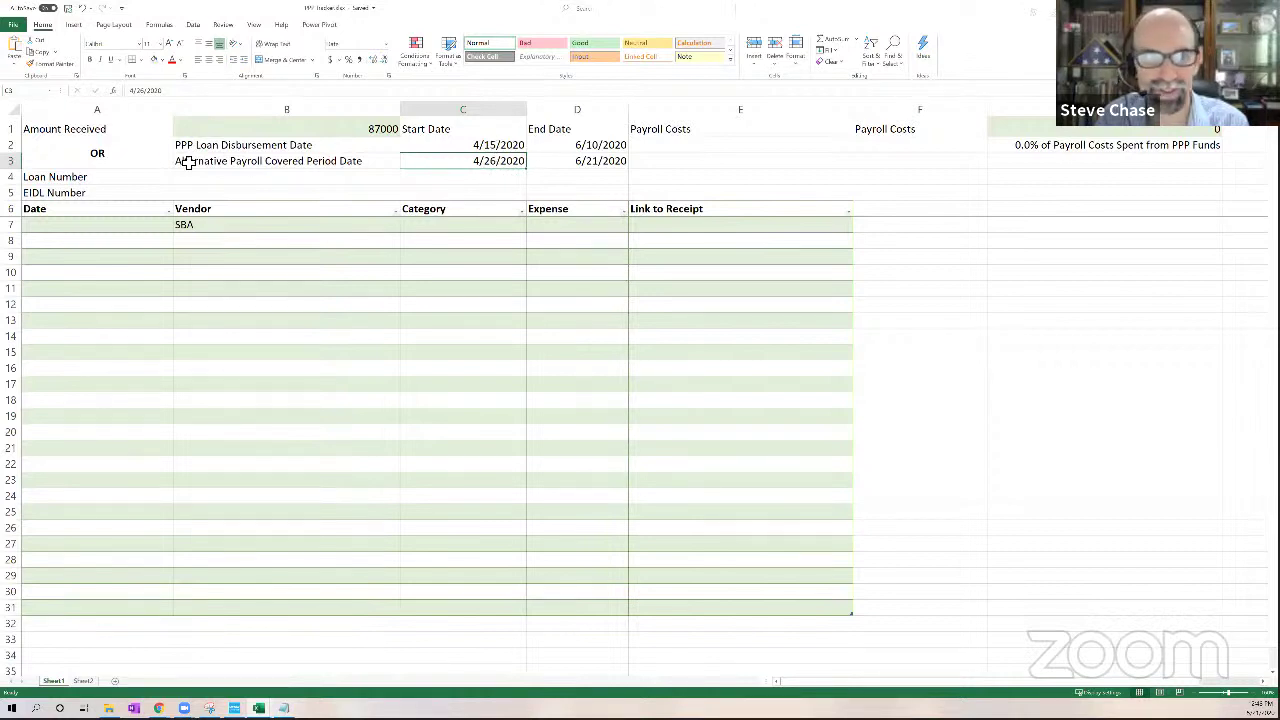
pyautogui.click(129, 167)
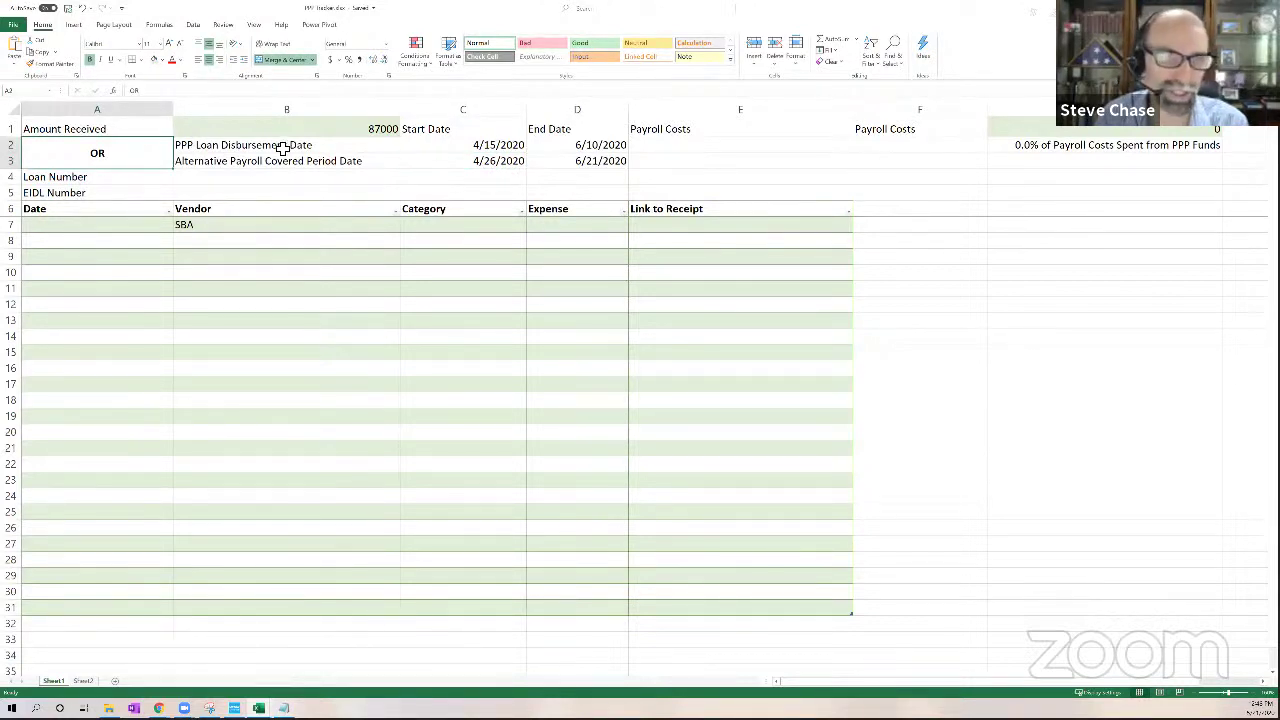
pyautogui.click(437, 151)
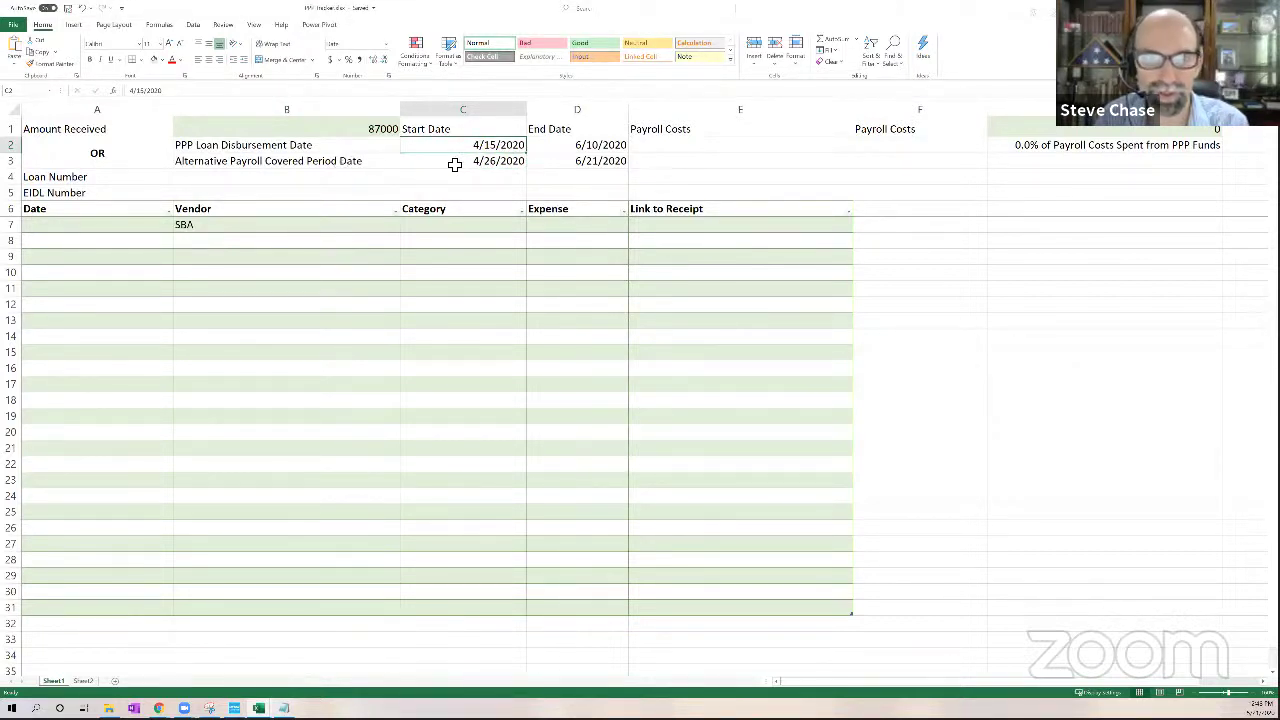
pyautogui.click(487, 161)
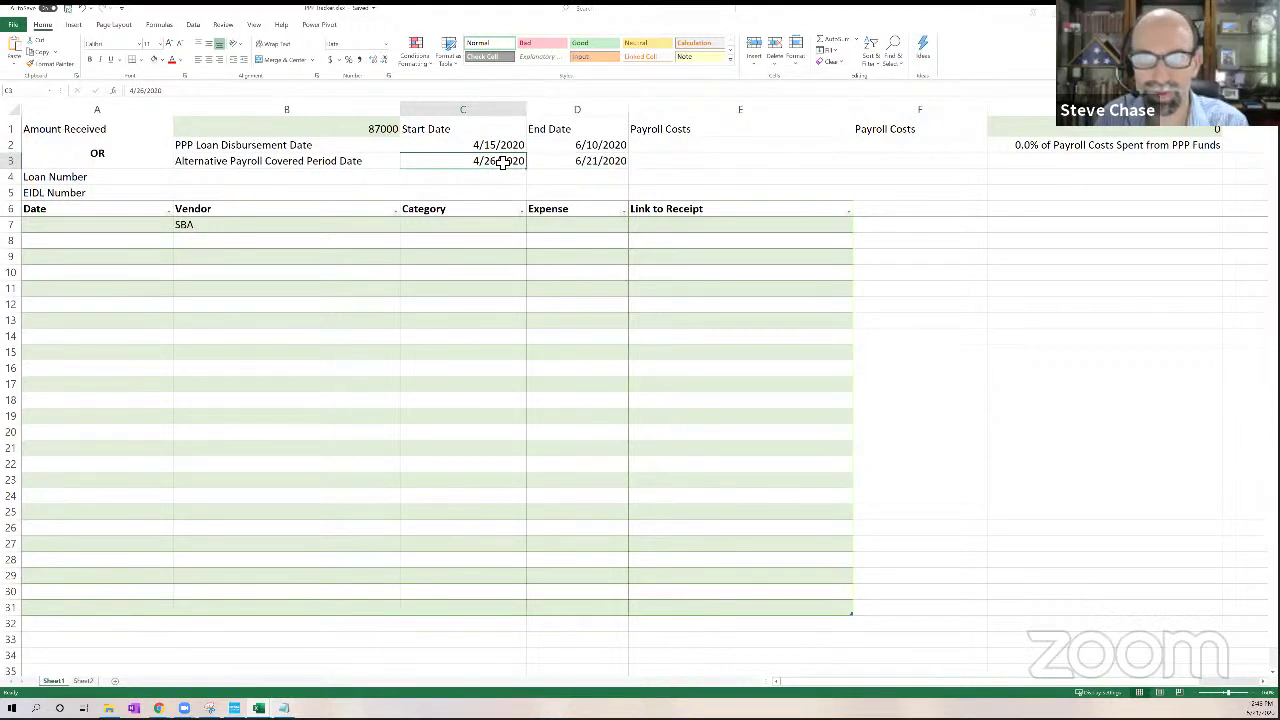
pyautogui.moveTo(569, 161); pyautogui.dragTo(505, 163)
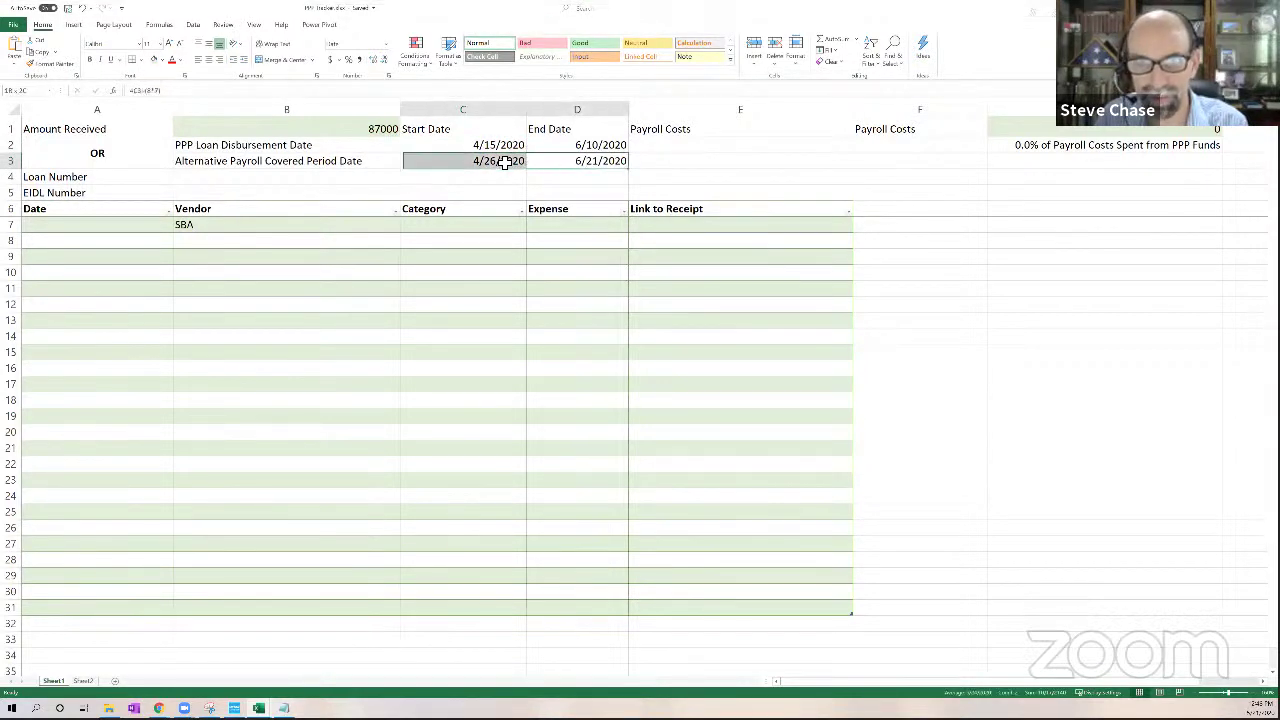
pyautogui.click(505, 163)
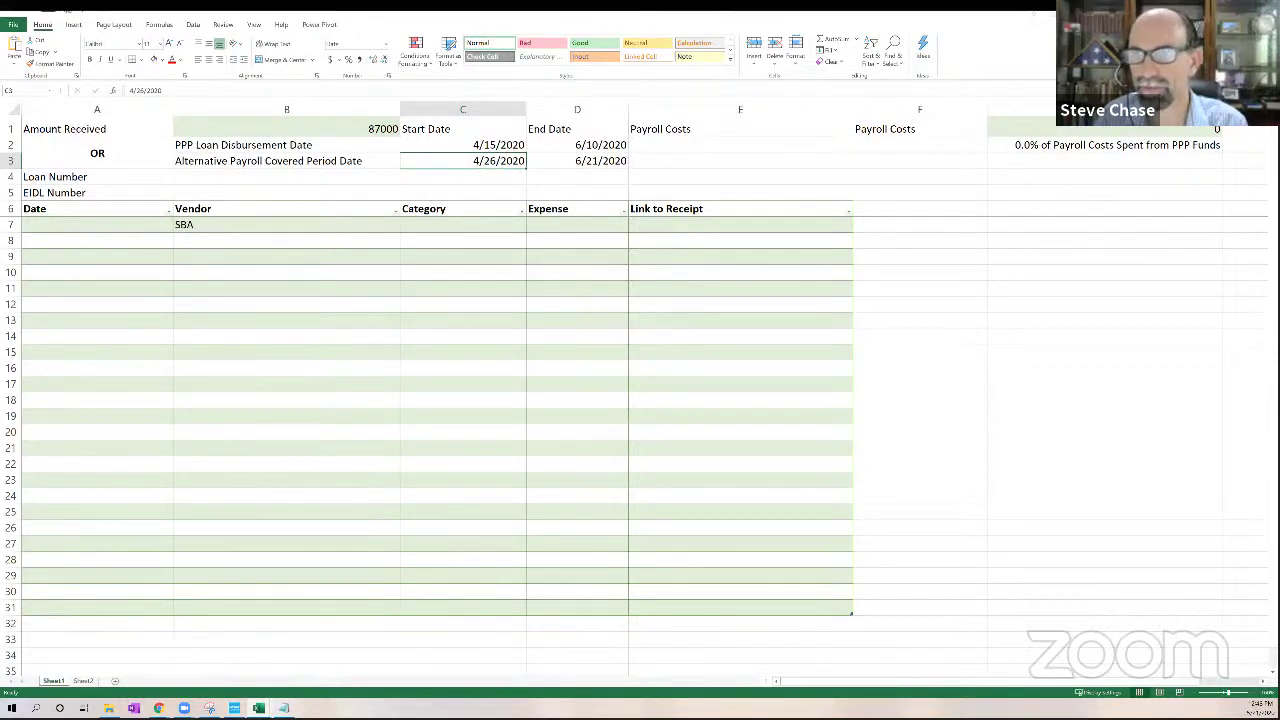
pyautogui.hotkey('alt', 'Tab')
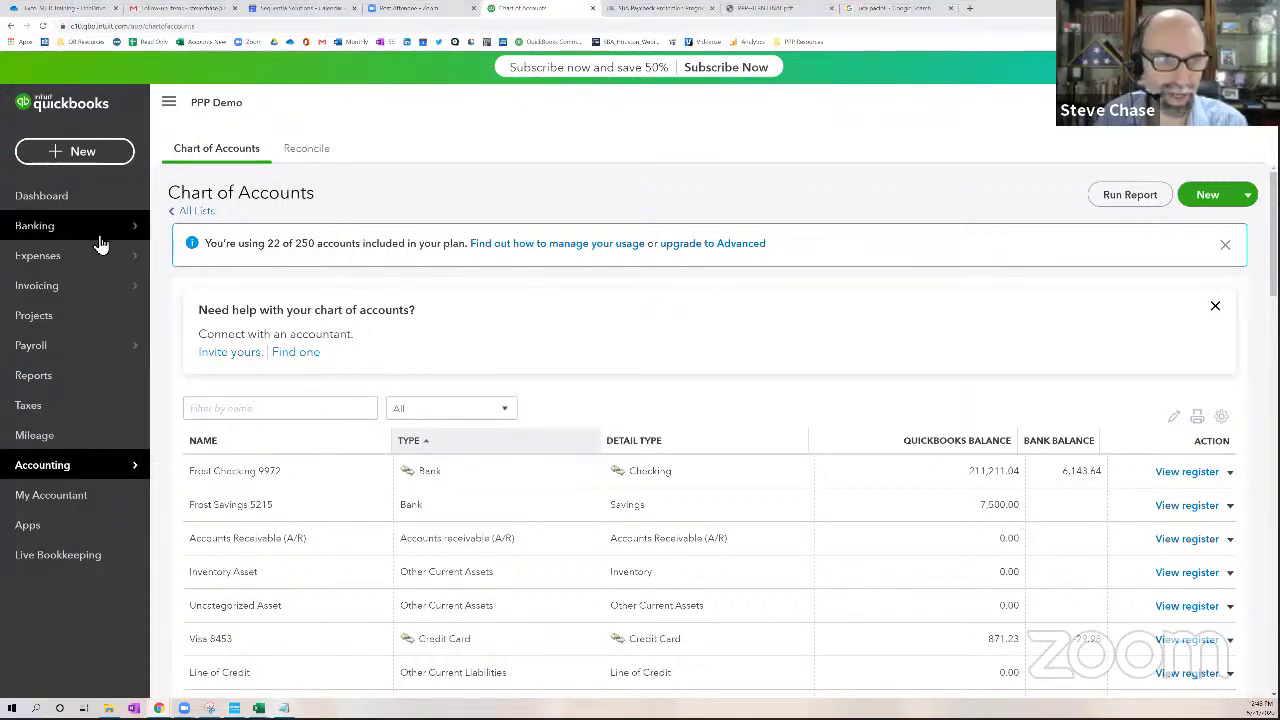
# Show the bank feed transactions sorted by date
pyautogui.moveTo(100, 232)
pyautogui.click(191, 232)
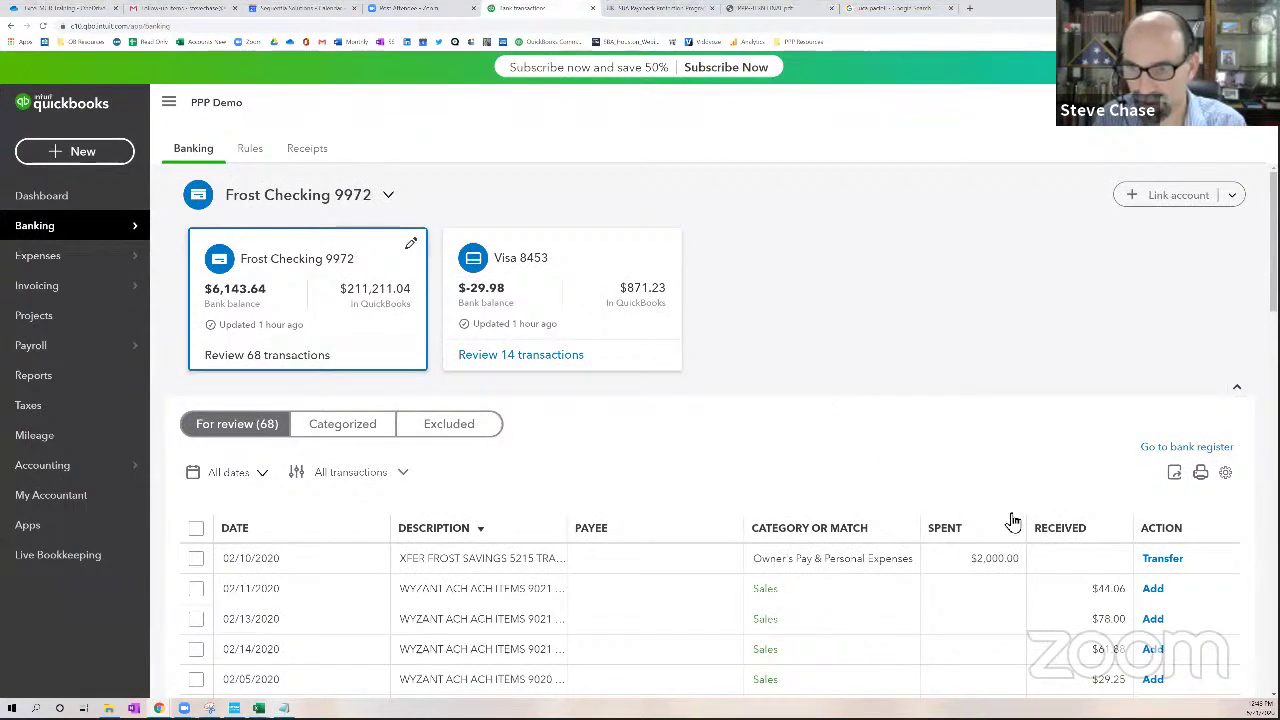
pyautogui.click(234, 535)
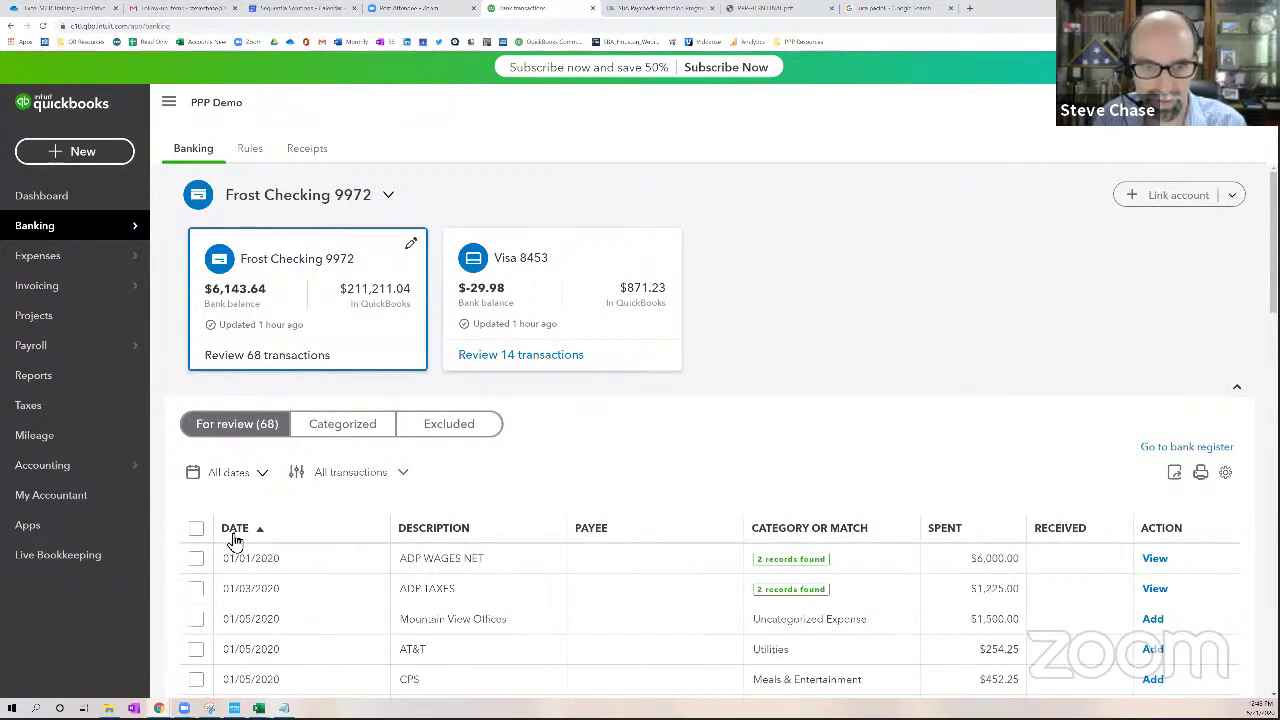
pyautogui.click(234, 537)
pyautogui.scroll(-4, 408, 537)
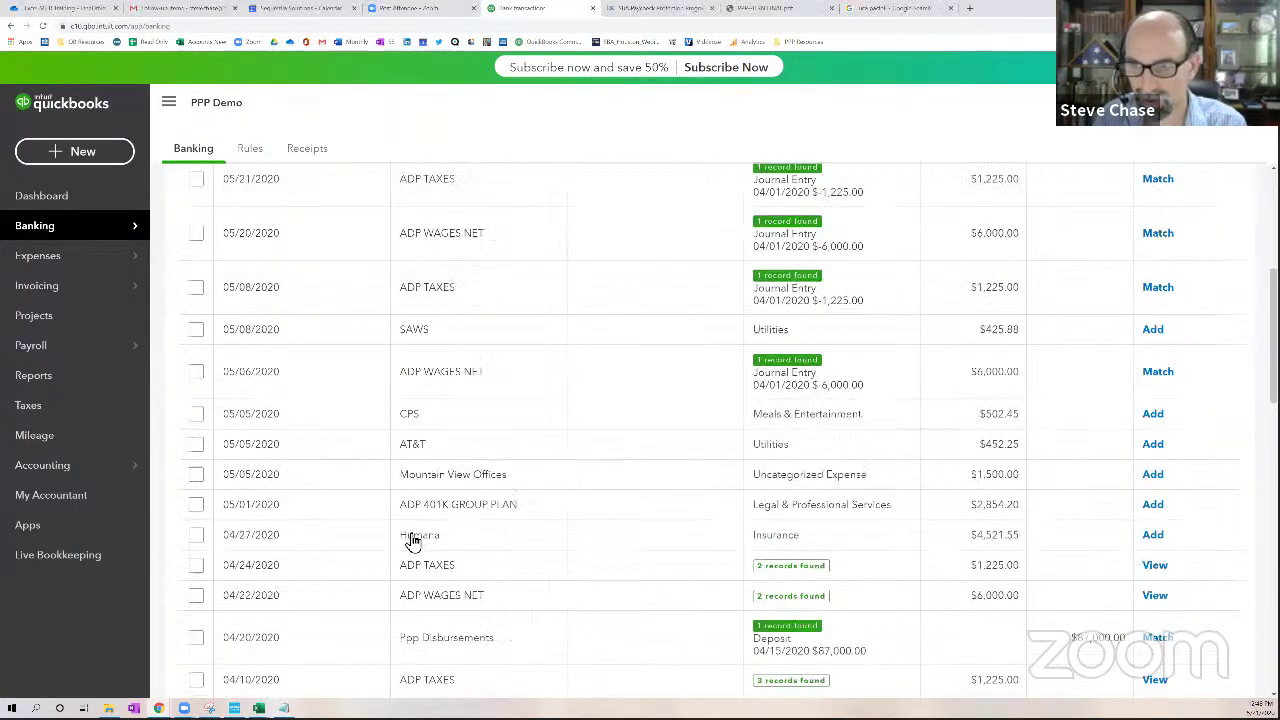
pyautogui.scroll(-3, 408, 541)
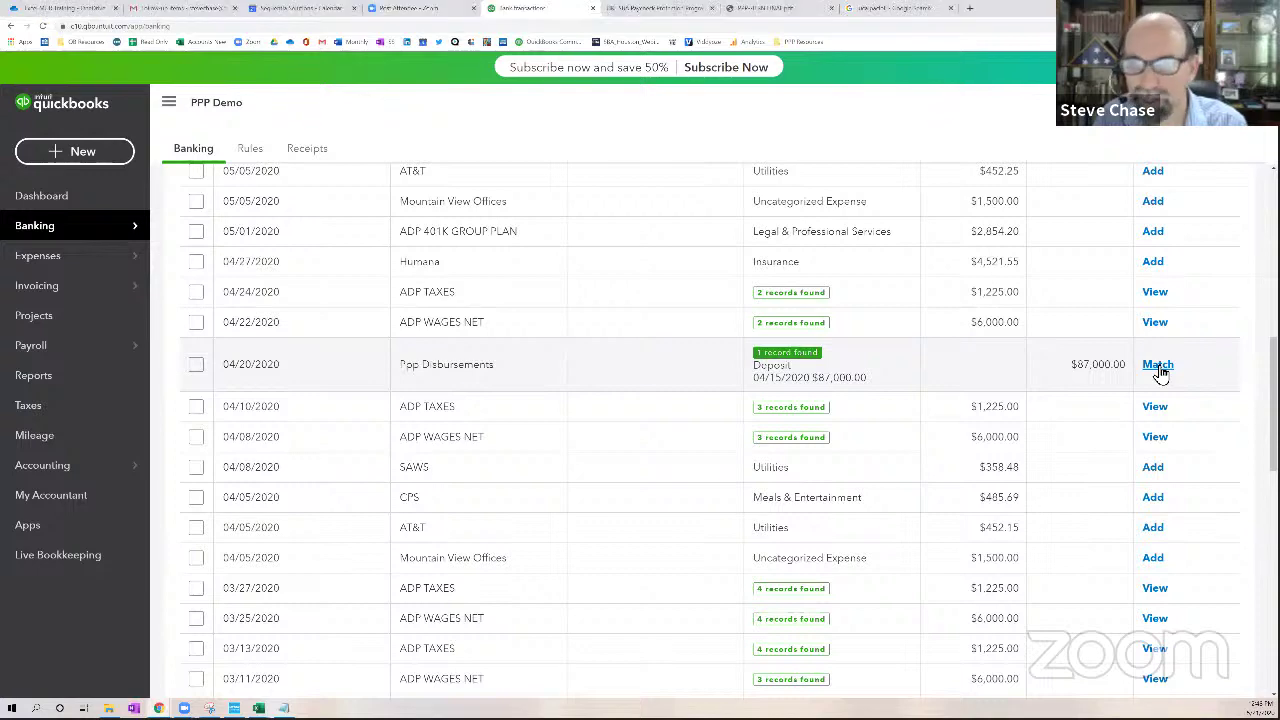
# Match the $87,000 Ppp Disbursements item to the 04/15/2020 deposit and go to Reports
pyautogui.click(857, 383)
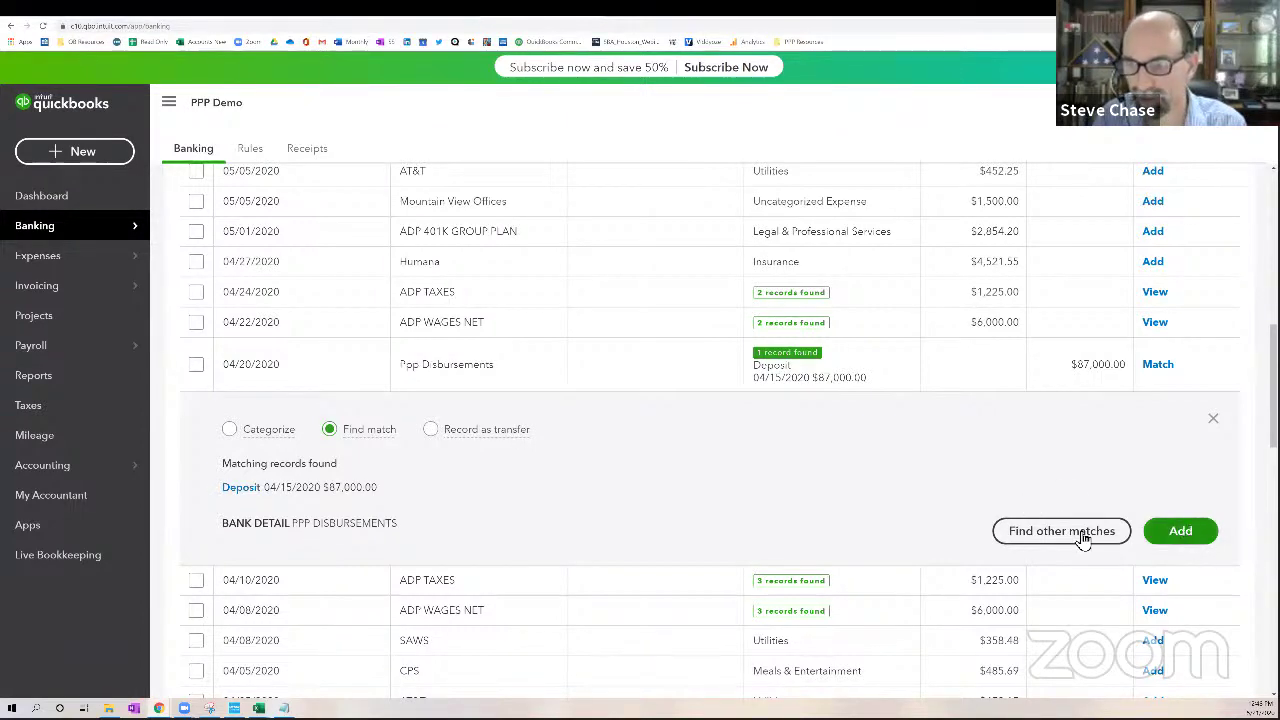
pyautogui.click(1213, 419)
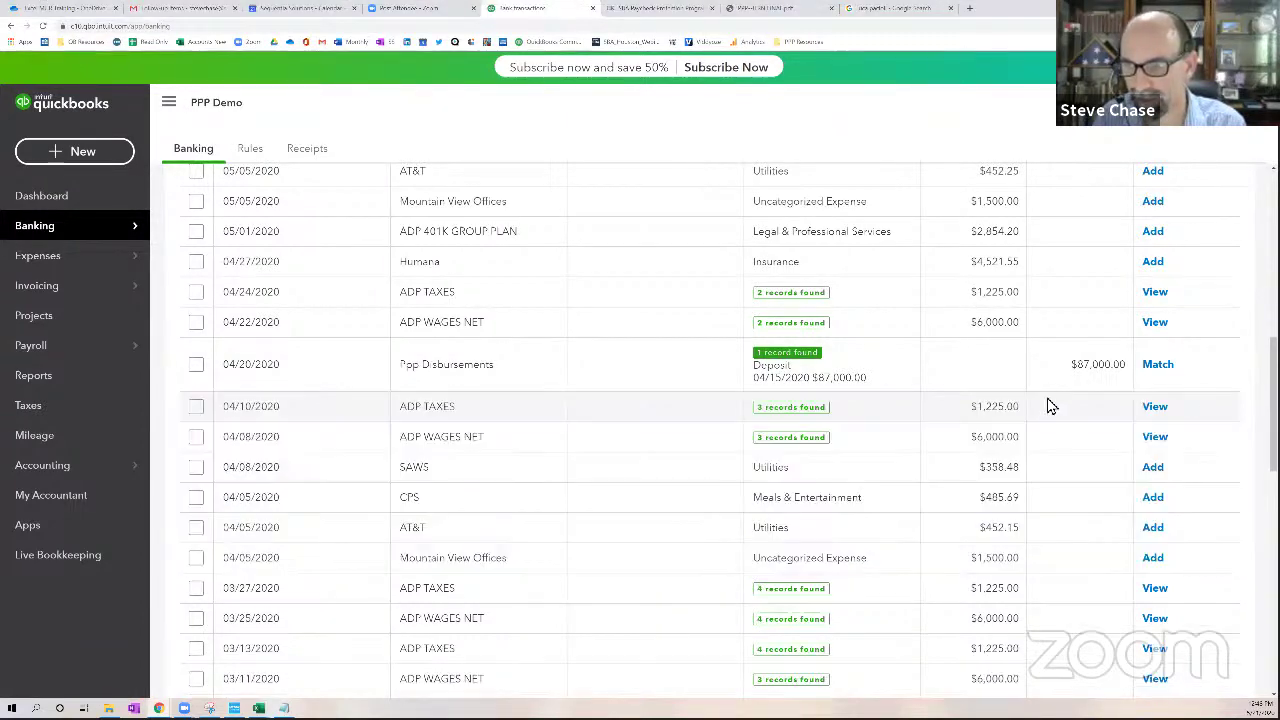
pyautogui.click(1165, 366)
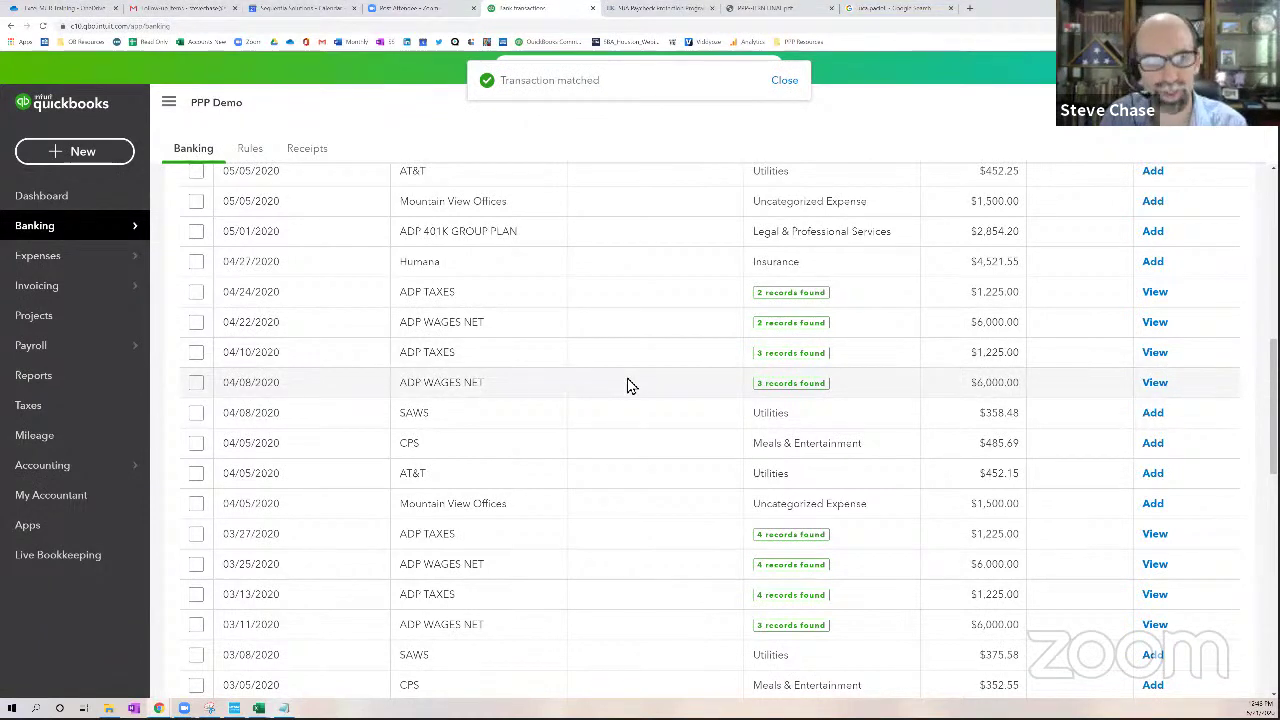
pyautogui.click(58, 388)
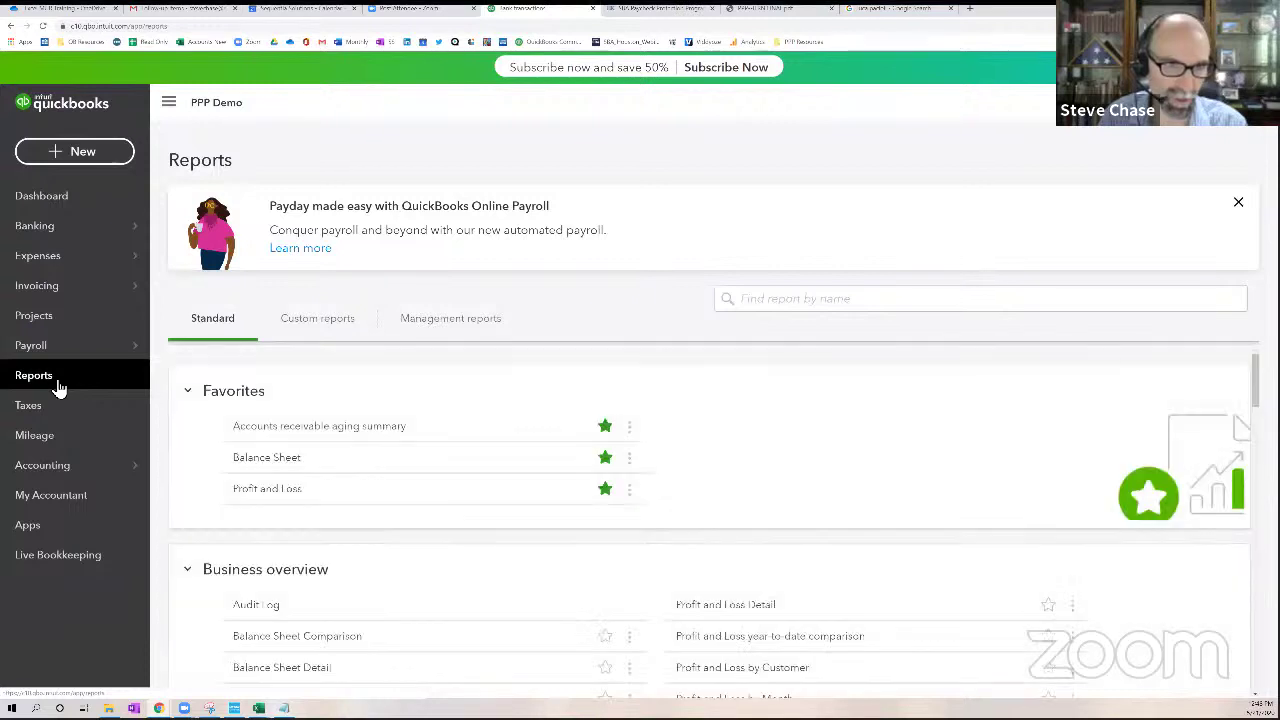
pyautogui.click(264, 466)
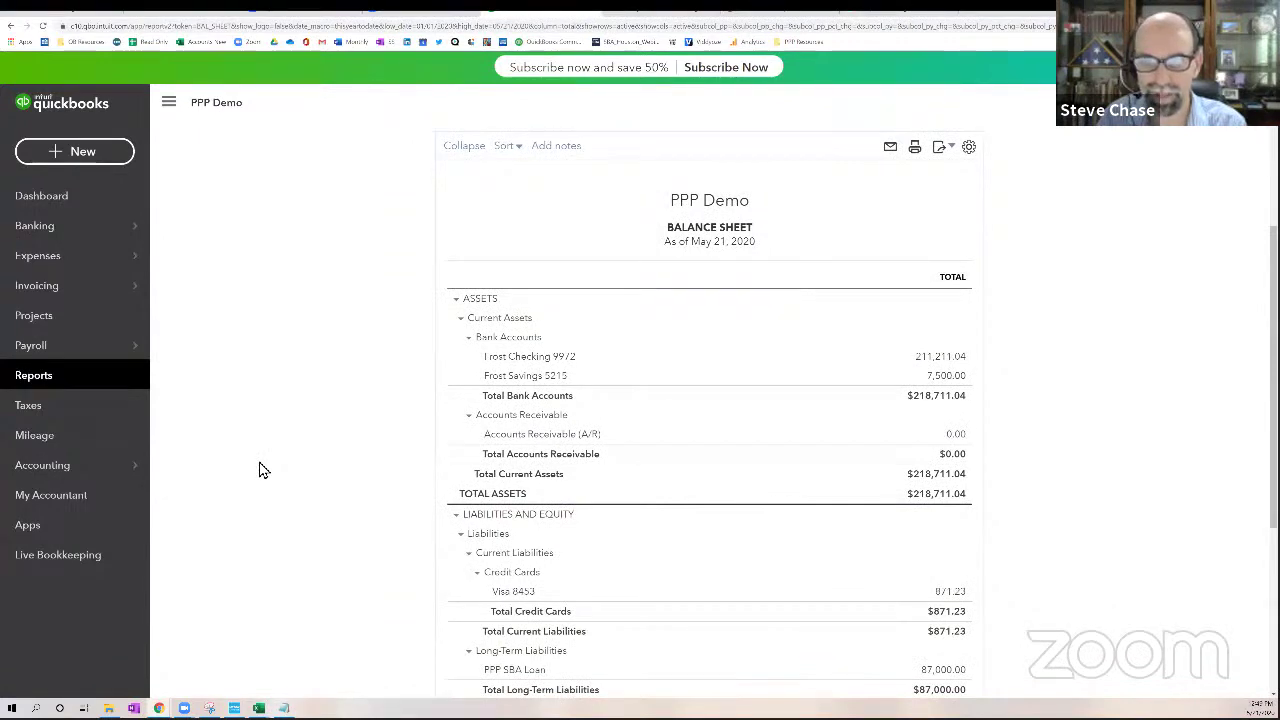
pyautogui.scroll(-3, 258, 470)
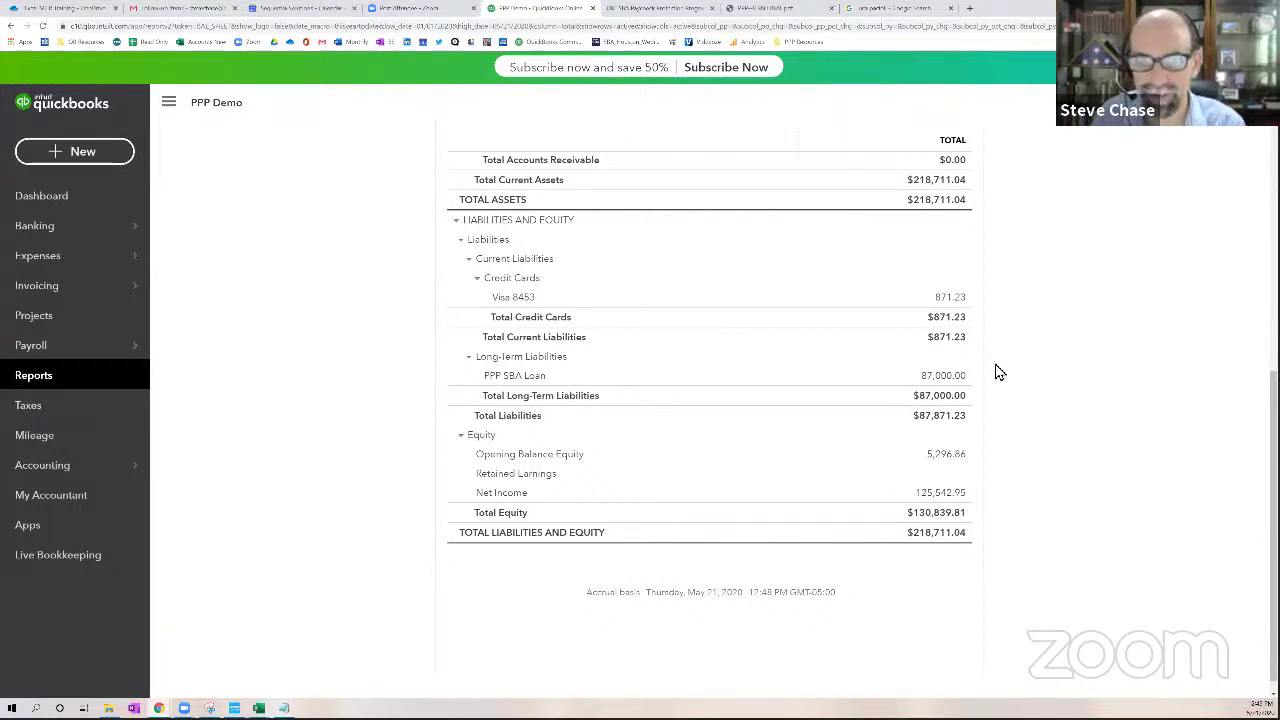
pyautogui.scroll(2, 997, 371)
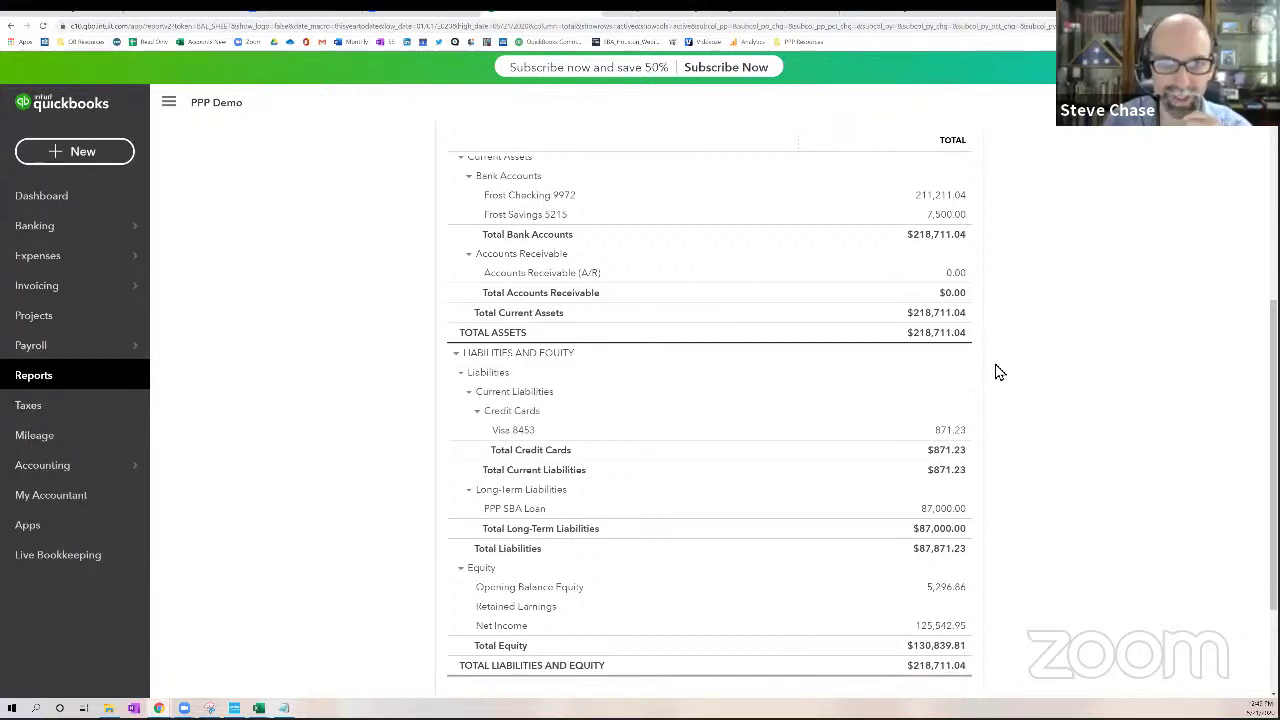
pyautogui.moveTo(83, 278)
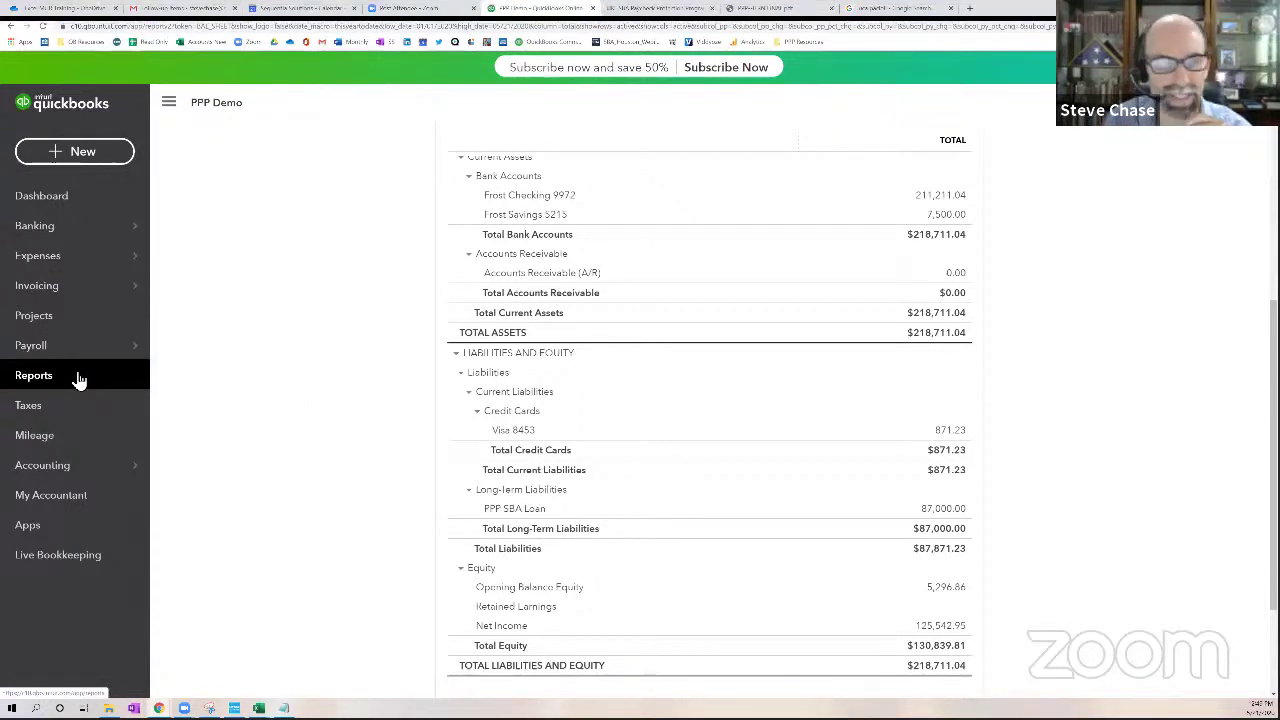
pyautogui.moveTo(18, 232)
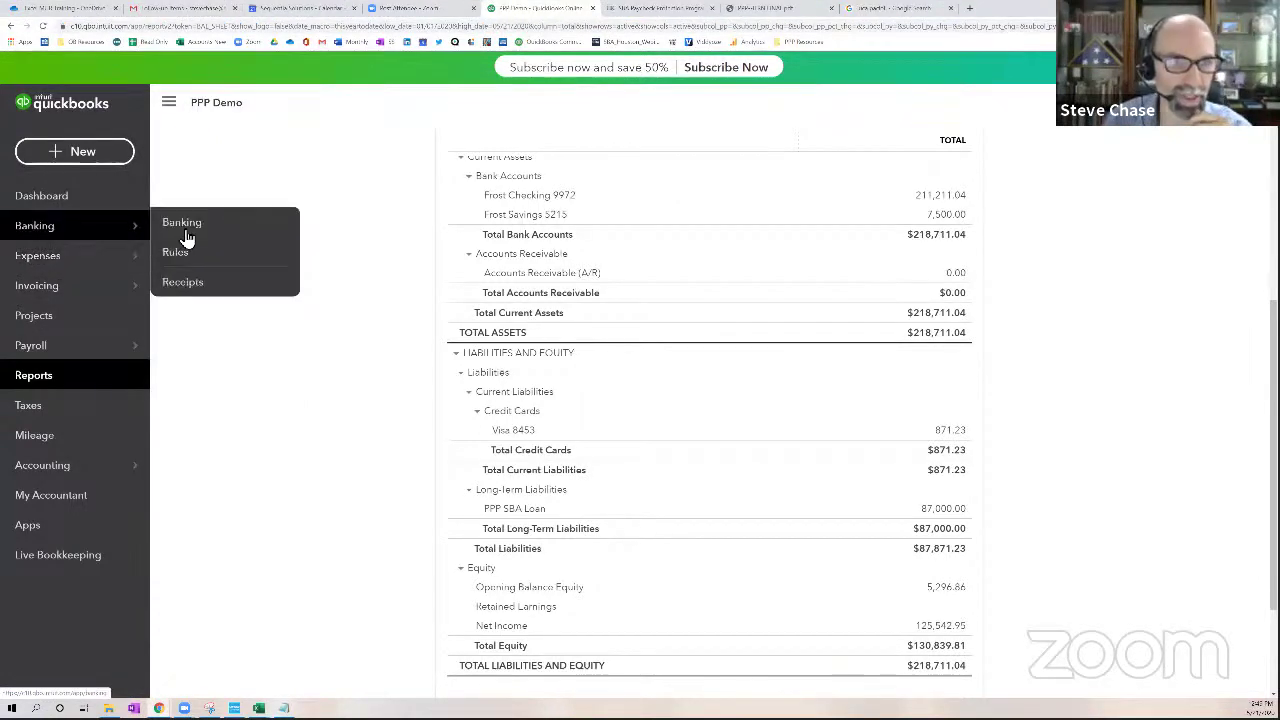
# Show Frost Checking 9972's For review transactions sorted by description, A to Z
pyautogui.click(188, 224)
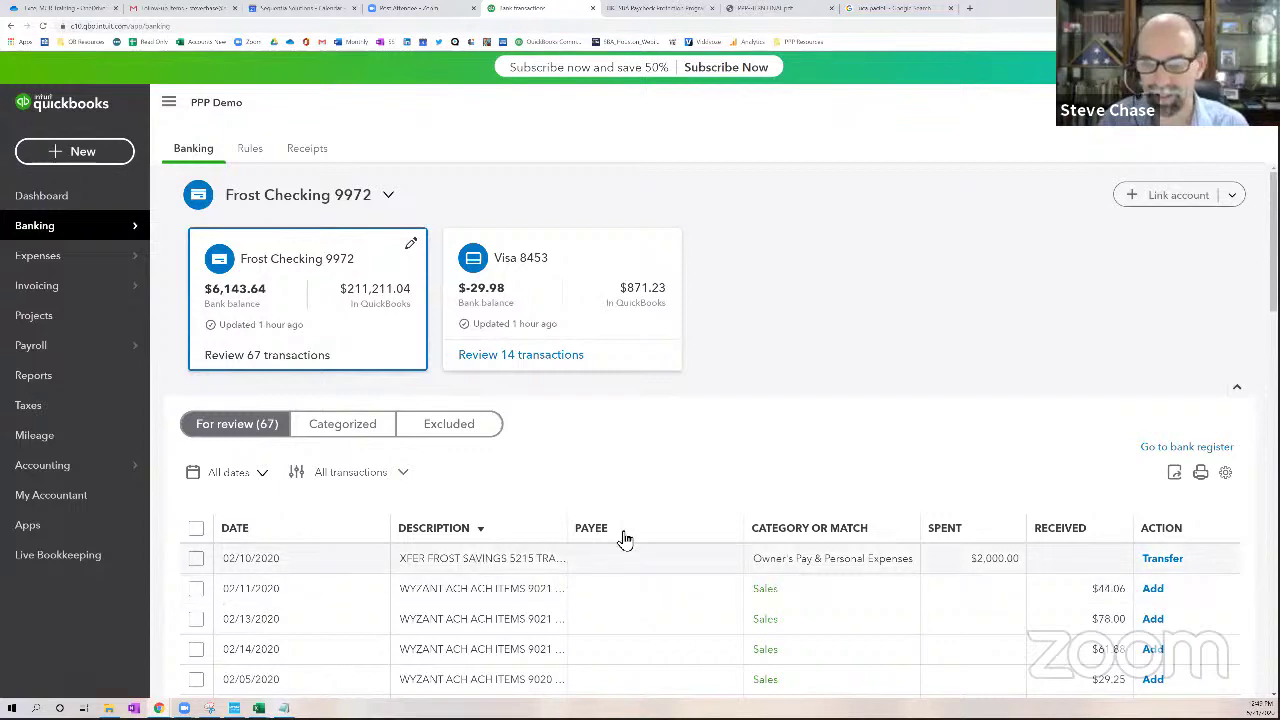
pyautogui.scroll(-15, 787, 464)
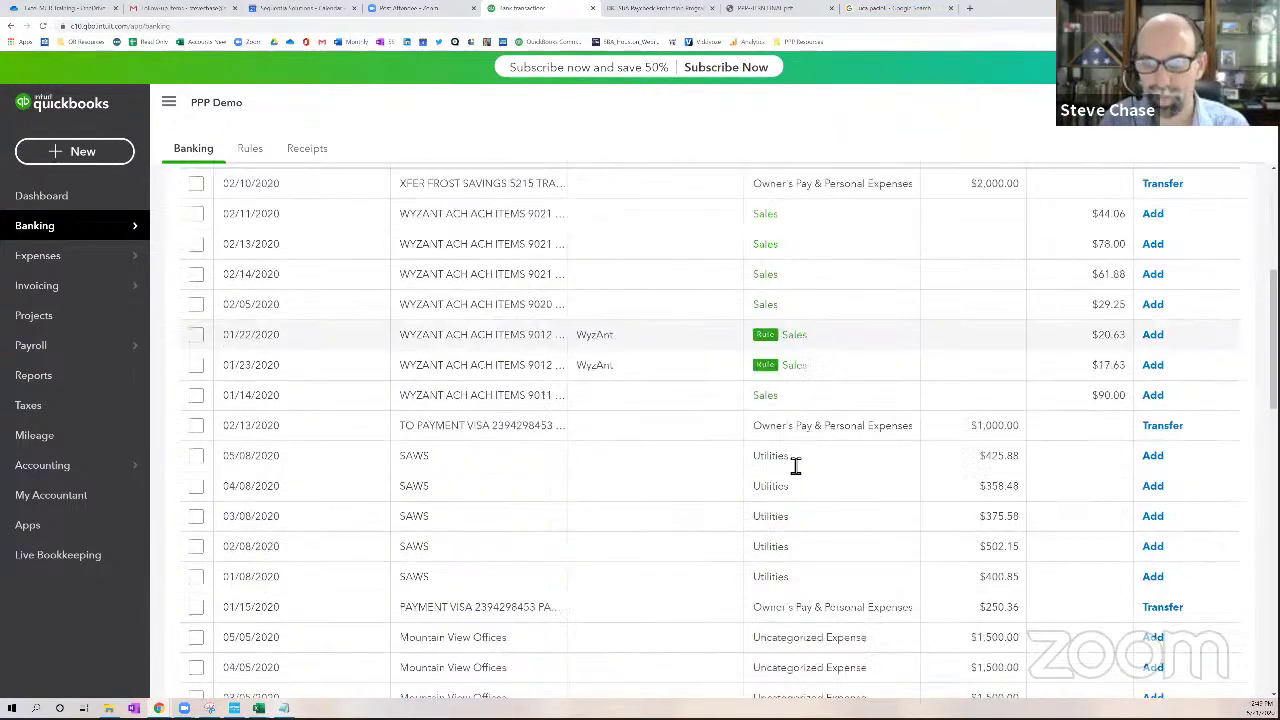
pyautogui.scroll(15, 787, 464)
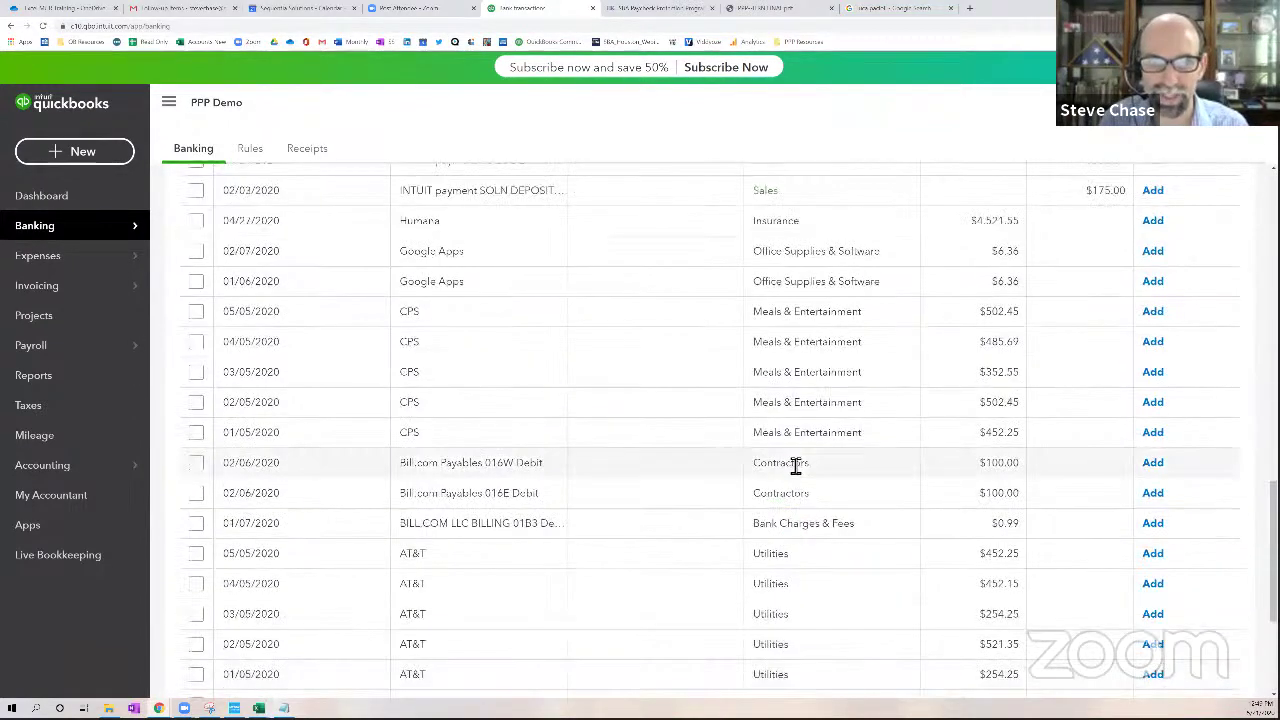
pyautogui.click(443, 530)
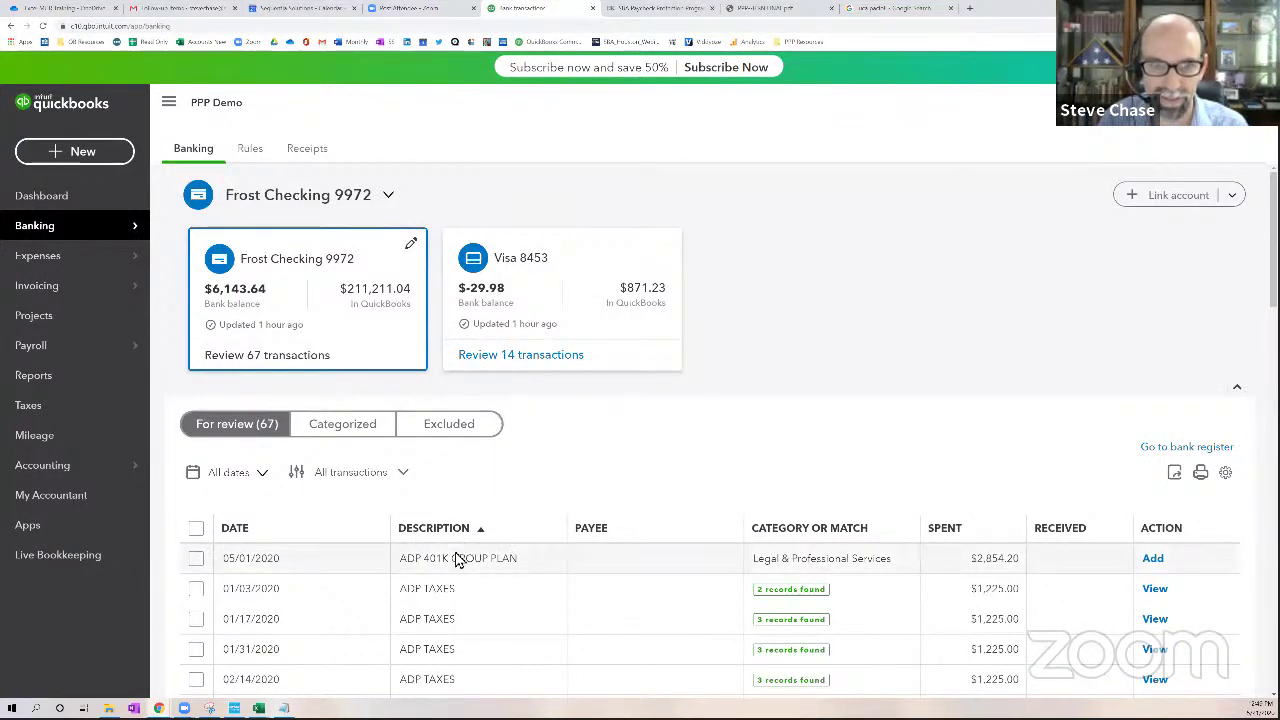
pyautogui.scroll(-3, 466, 566)
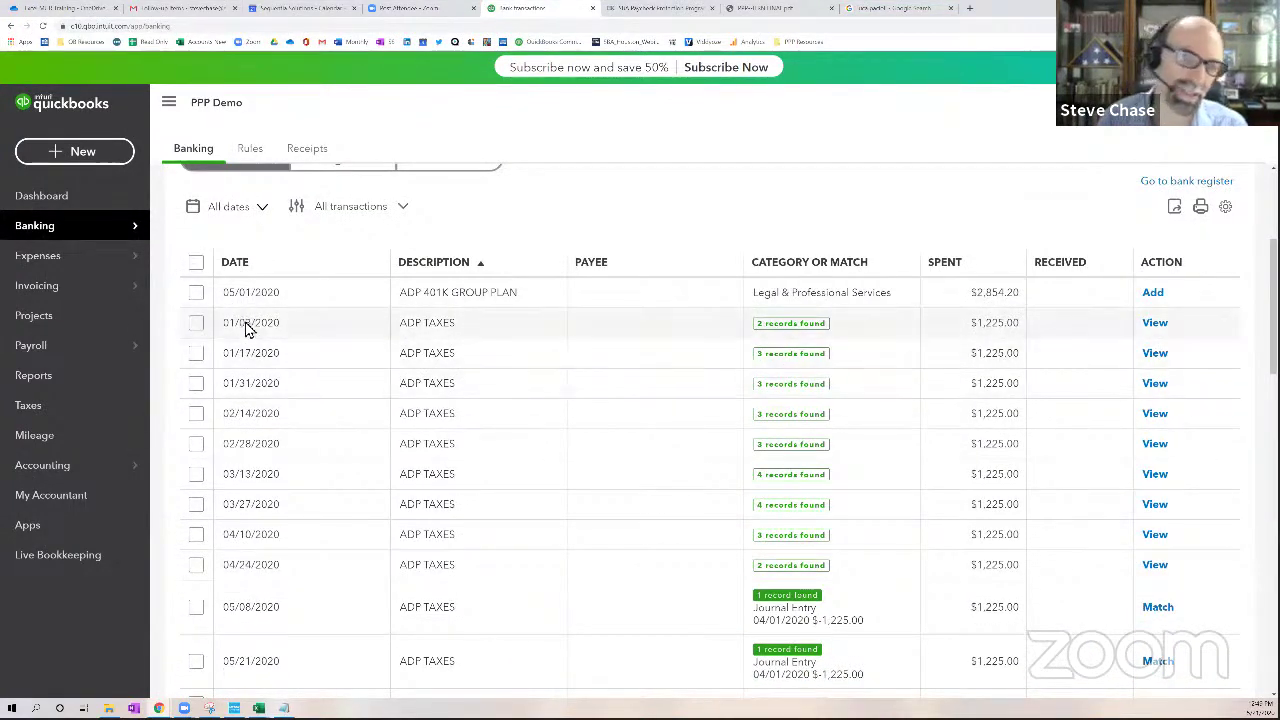
pyautogui.scroll(-10, 510, 420)
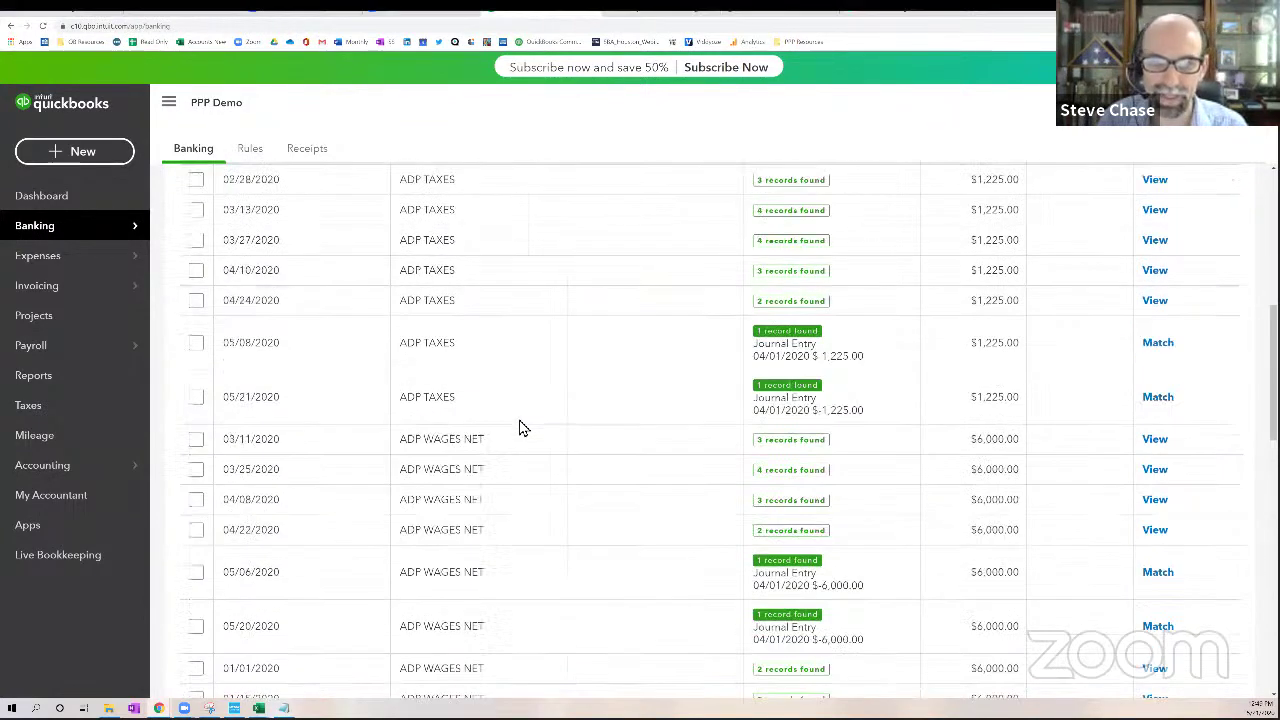
pyautogui.scroll(-5, 525, 428)
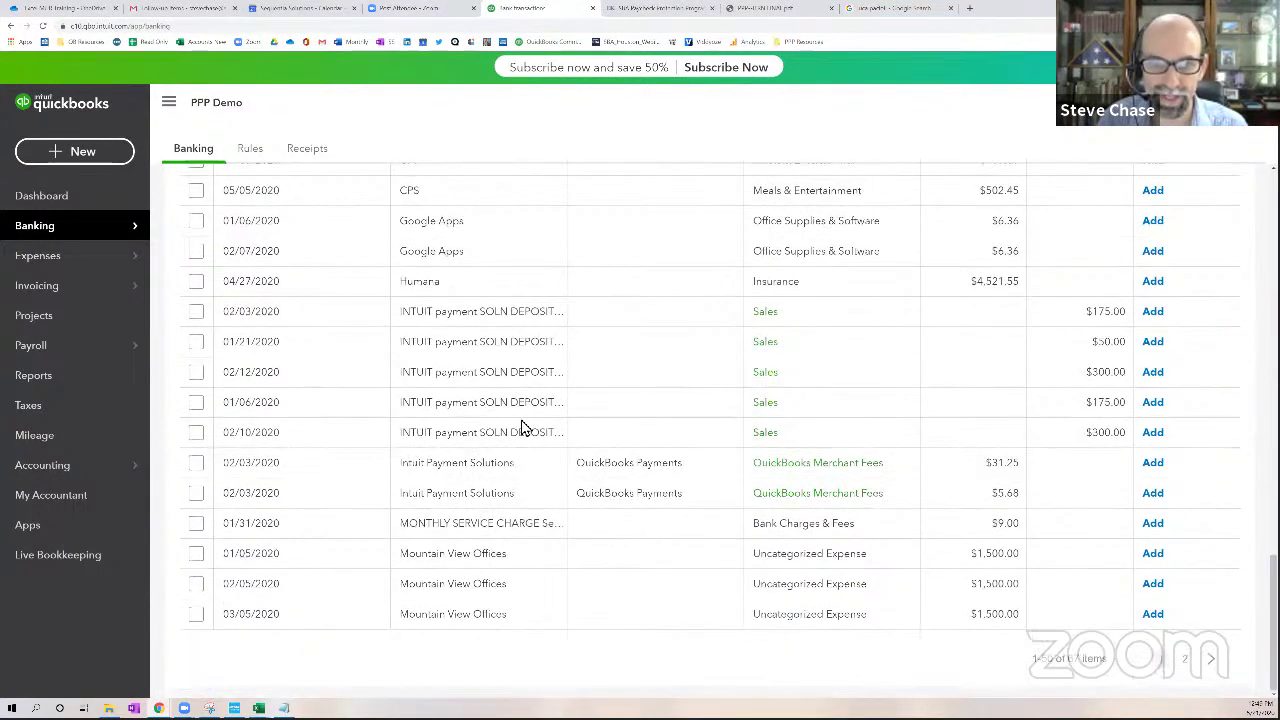
# Create Mountain View Offices as a new vendor payee on the 01/05 payment
pyautogui.click(463, 563)
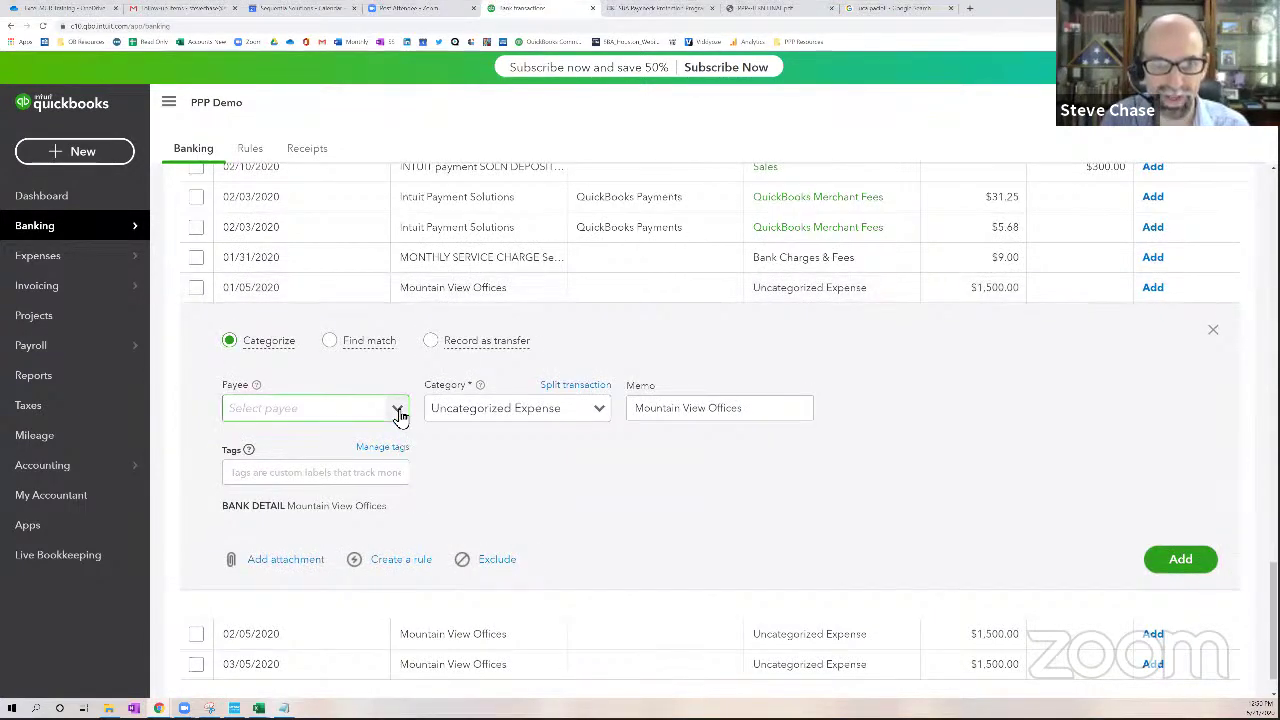
pyautogui.click(399, 415)
pyautogui.click(338, 438)
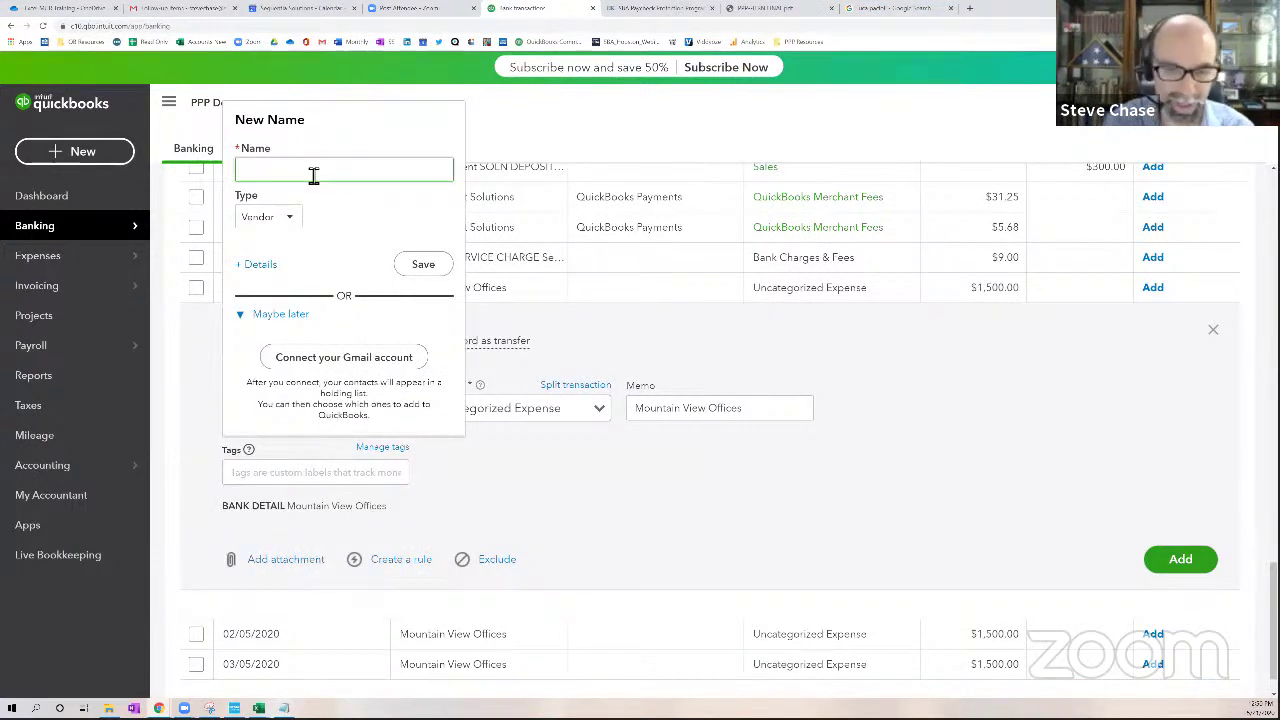
pyautogui.write('Mountain')
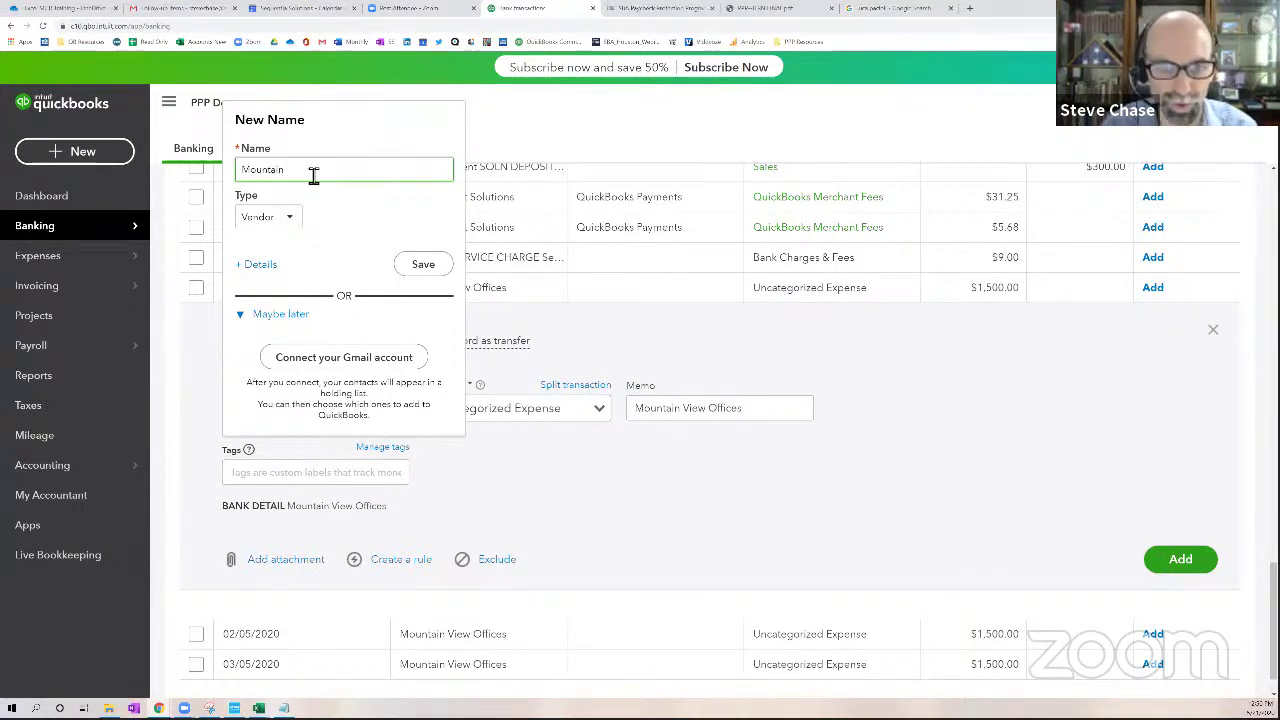
pyautogui.write('View')
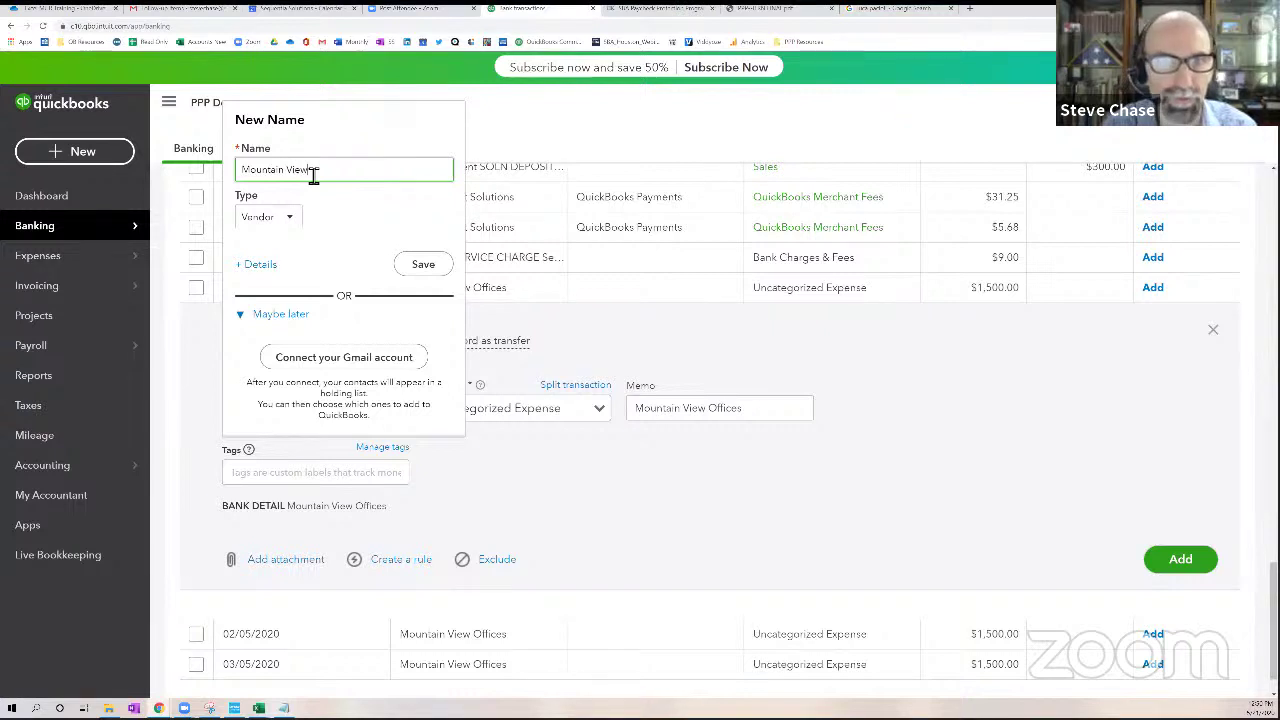
pyautogui.write(' Offic')
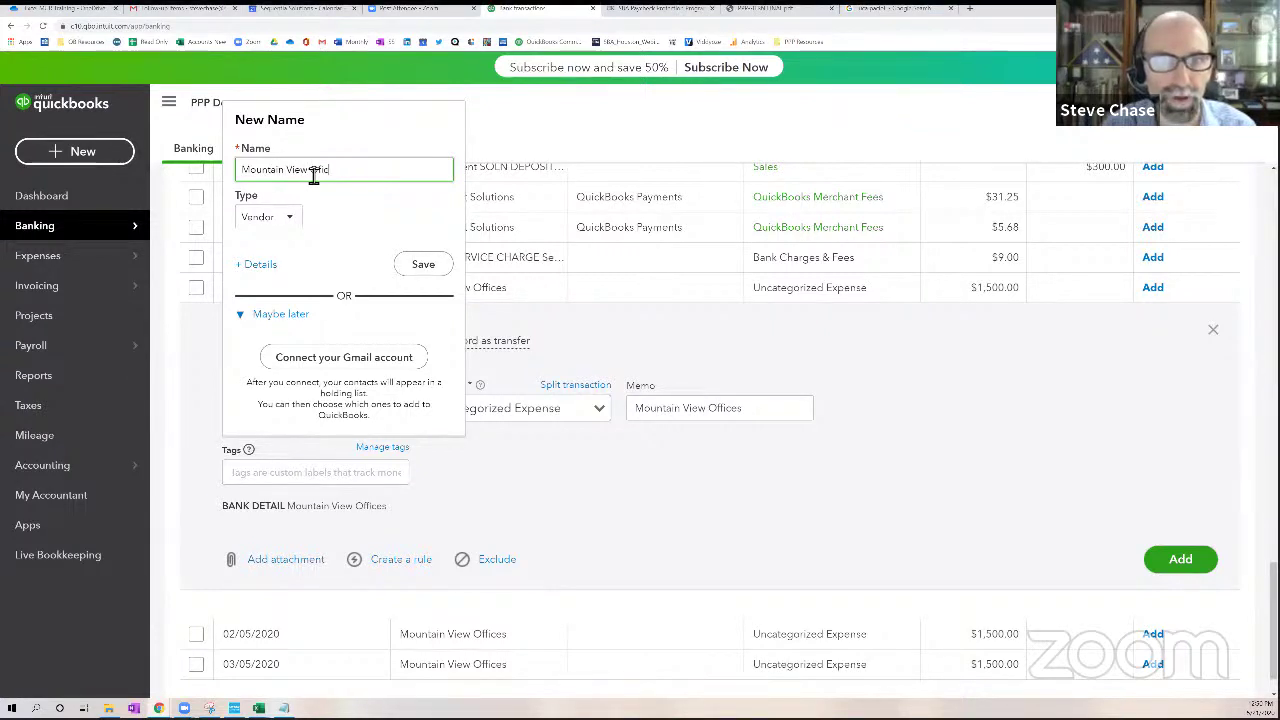
pyautogui.write('es')
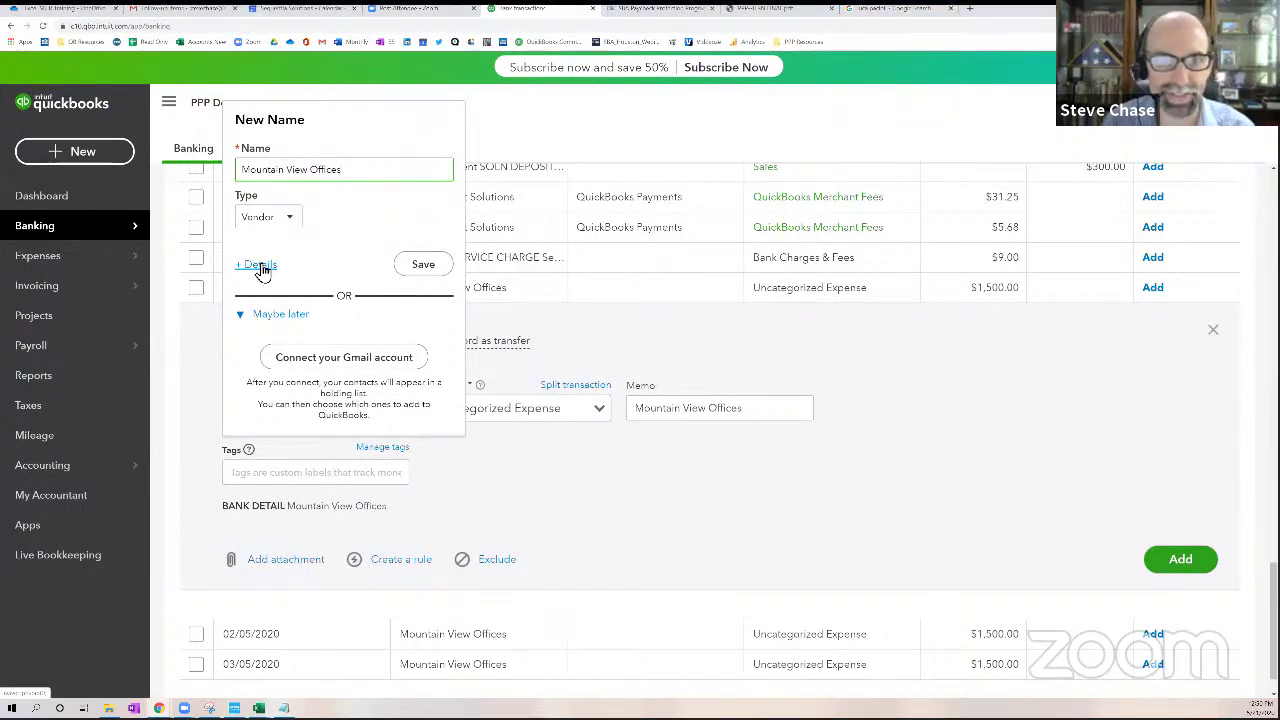
pyautogui.click(259, 265)
pyautogui.scroll(-2, 391, 517)
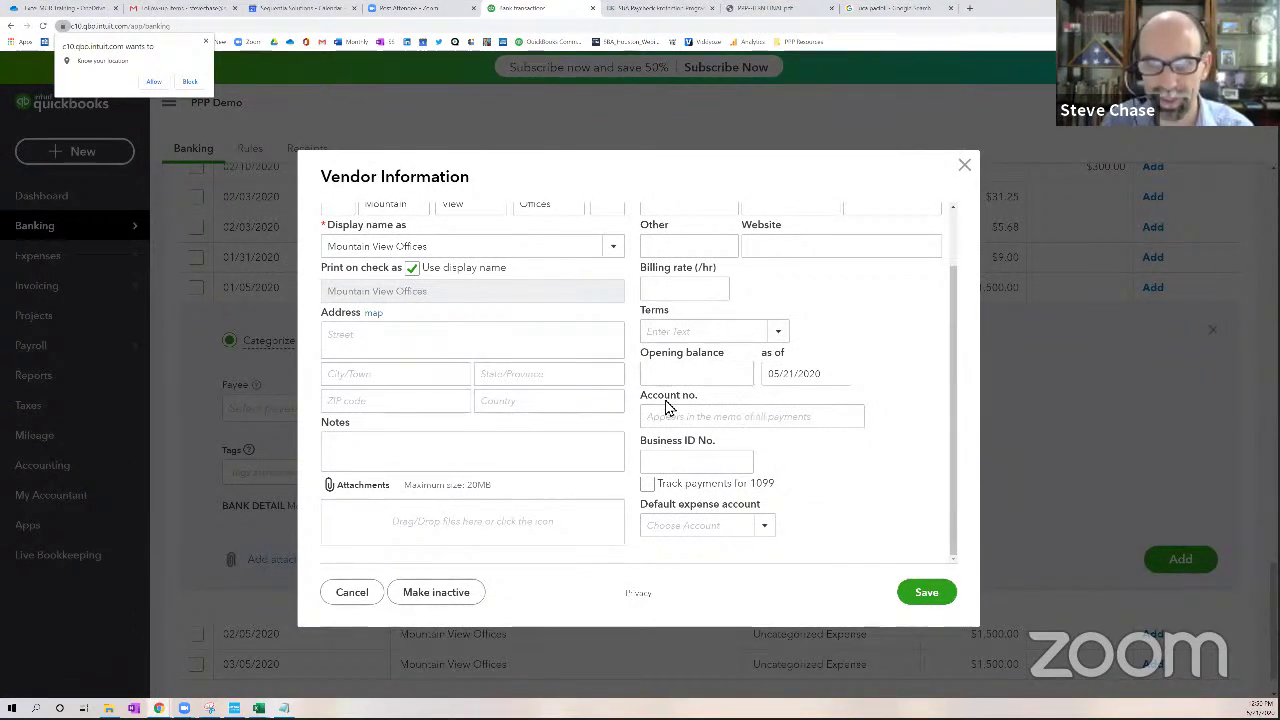
pyautogui.scroll(2, 674, 400)
pyautogui.click(936, 593)
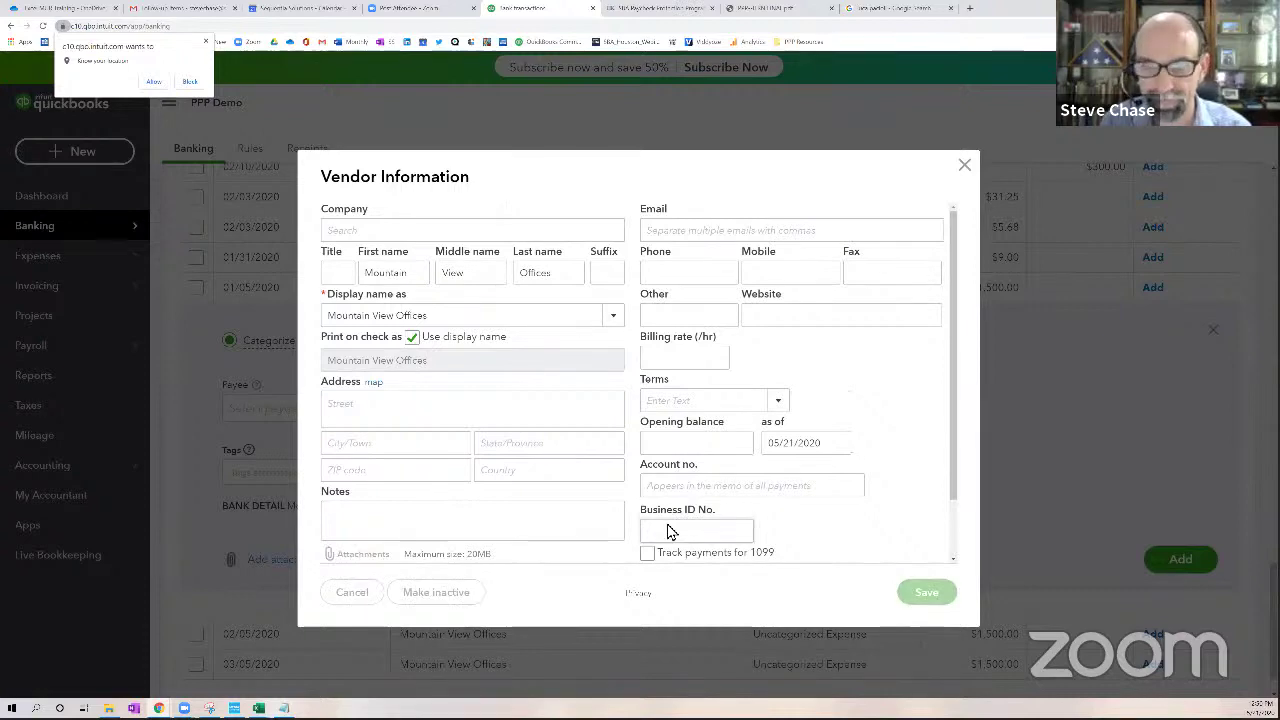
# Categorize the 01/05 and 02/05 Mountain View Offices payments as Rent & Lease and add them
pyautogui.click(599, 410)
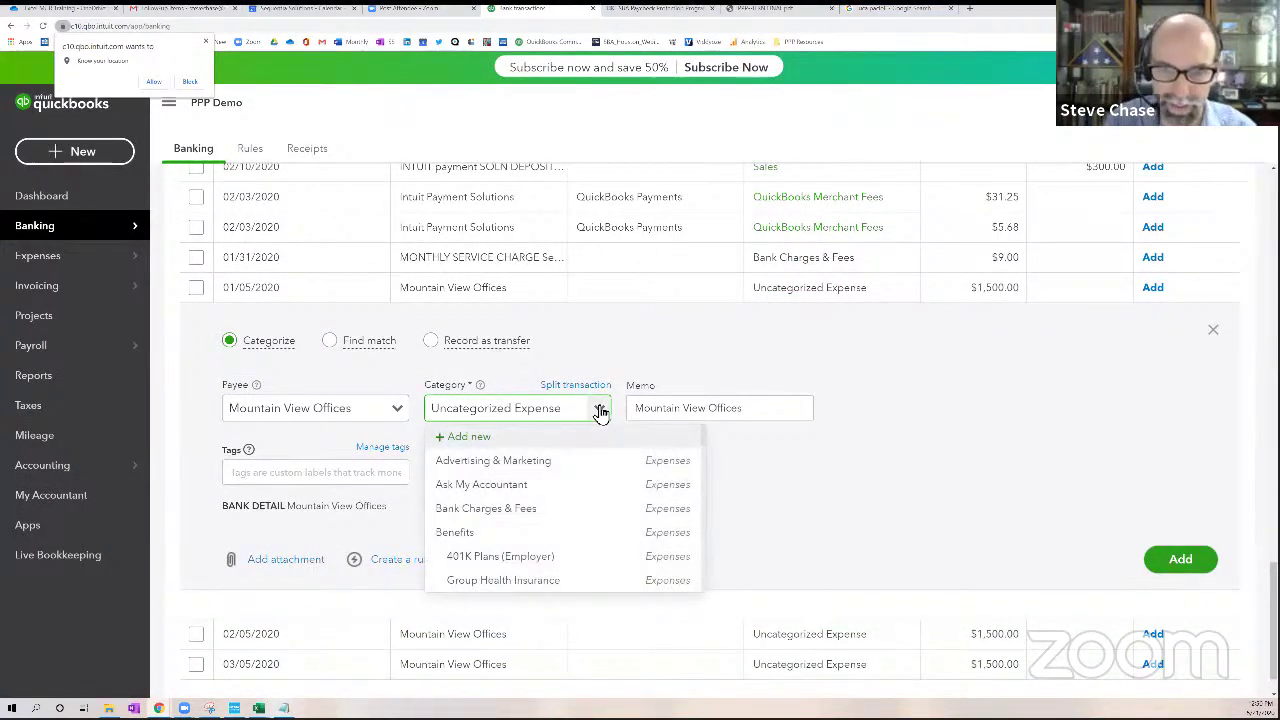
pyautogui.click(590, 411)
pyautogui.moveTo(590, 411); pyautogui.dragTo(433, 411)
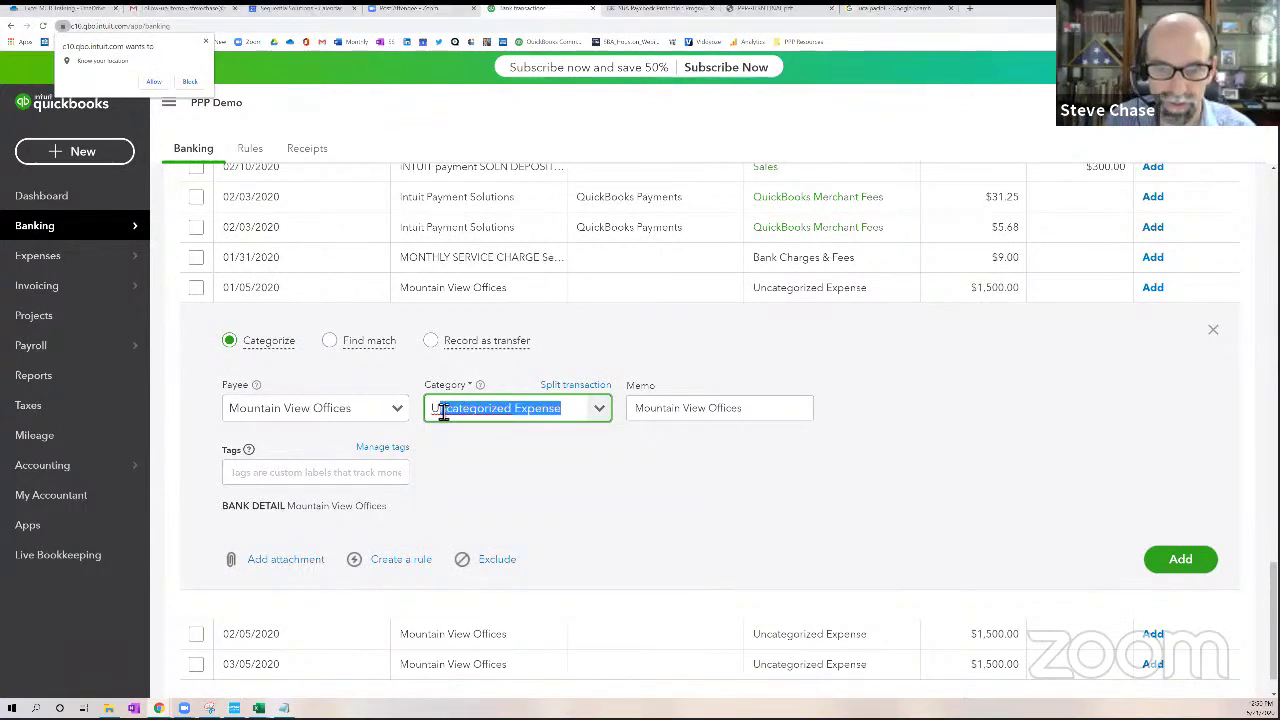
pyautogui.write('rent')
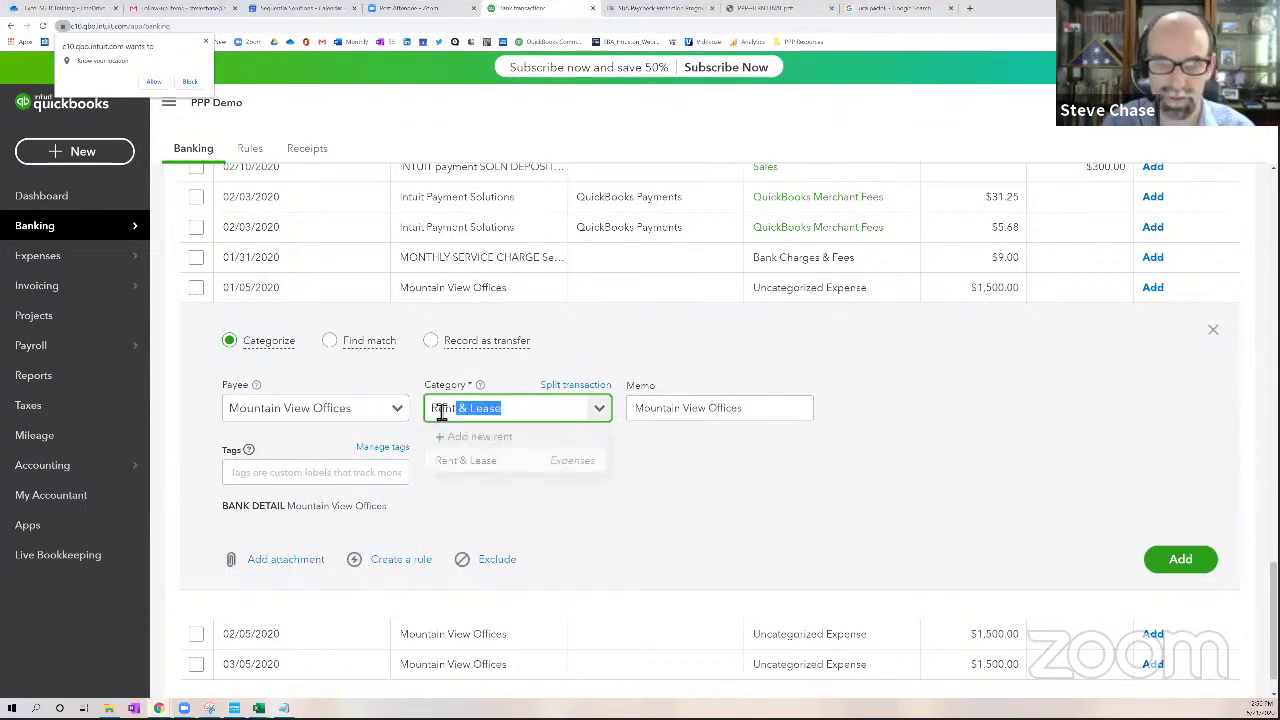
pyautogui.click(478, 466)
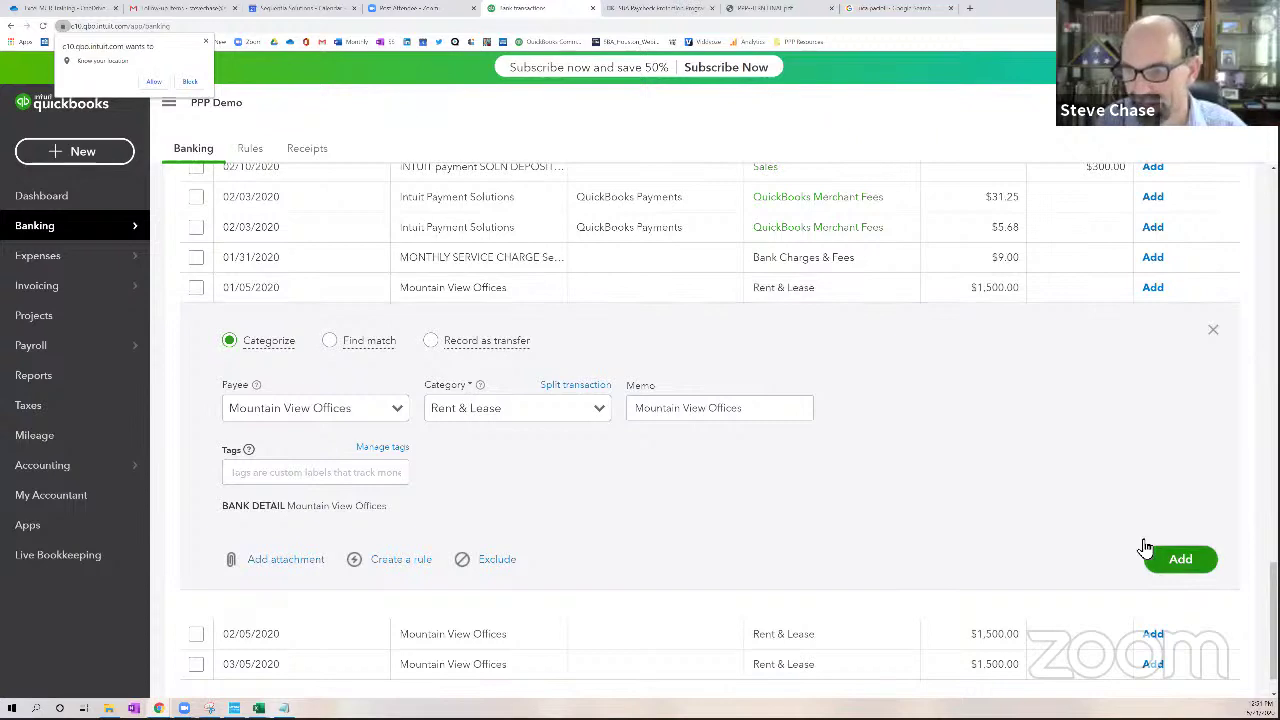
pyautogui.click(1180, 559)
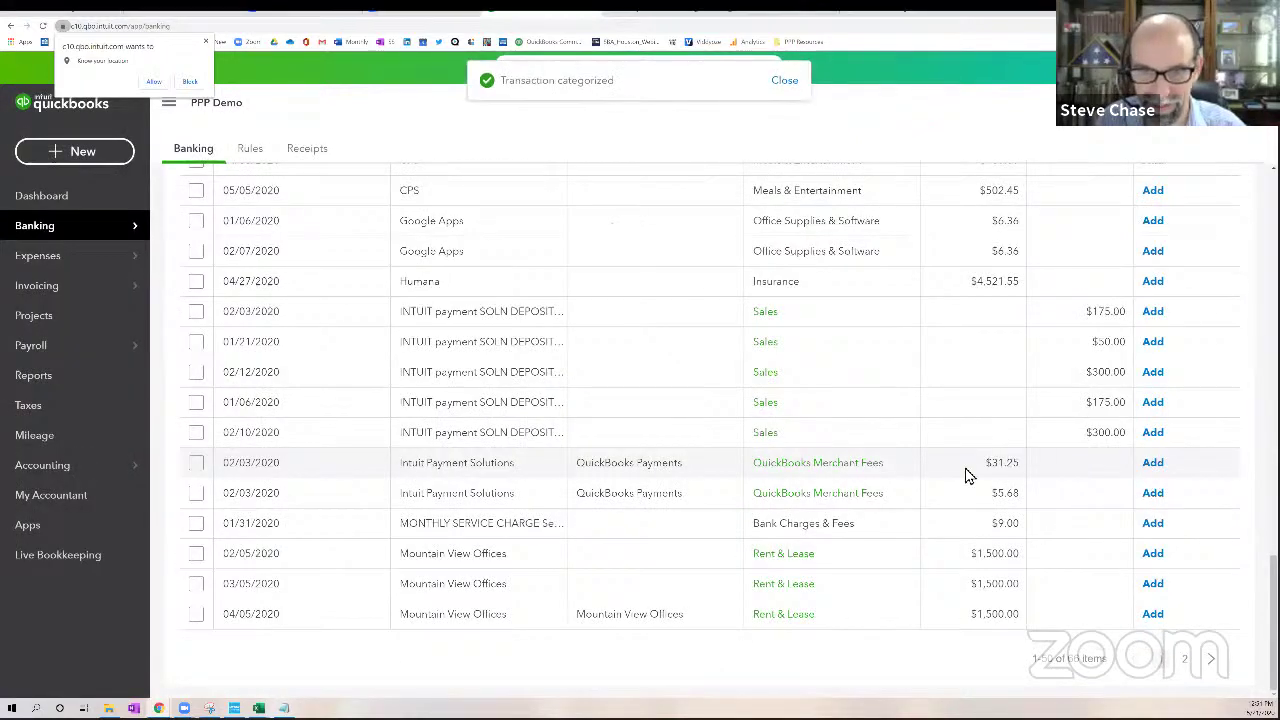
pyautogui.click(792, 560)
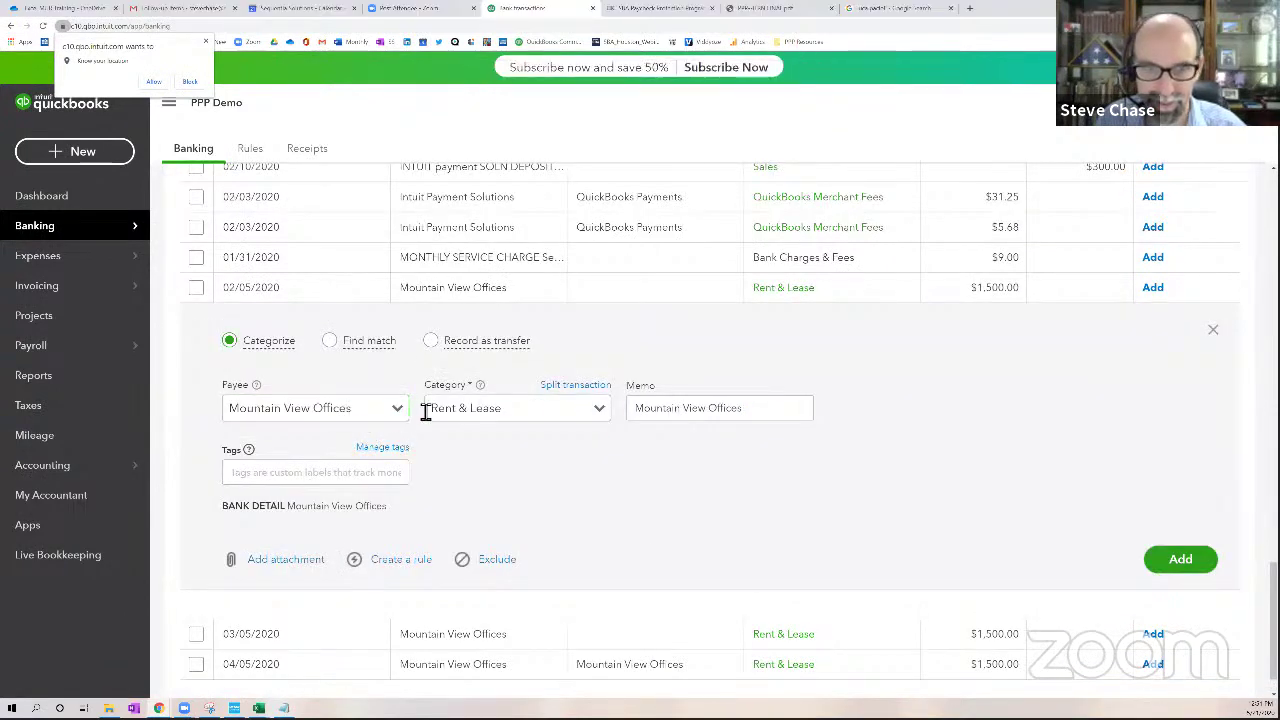
pyautogui.click(1181, 559)
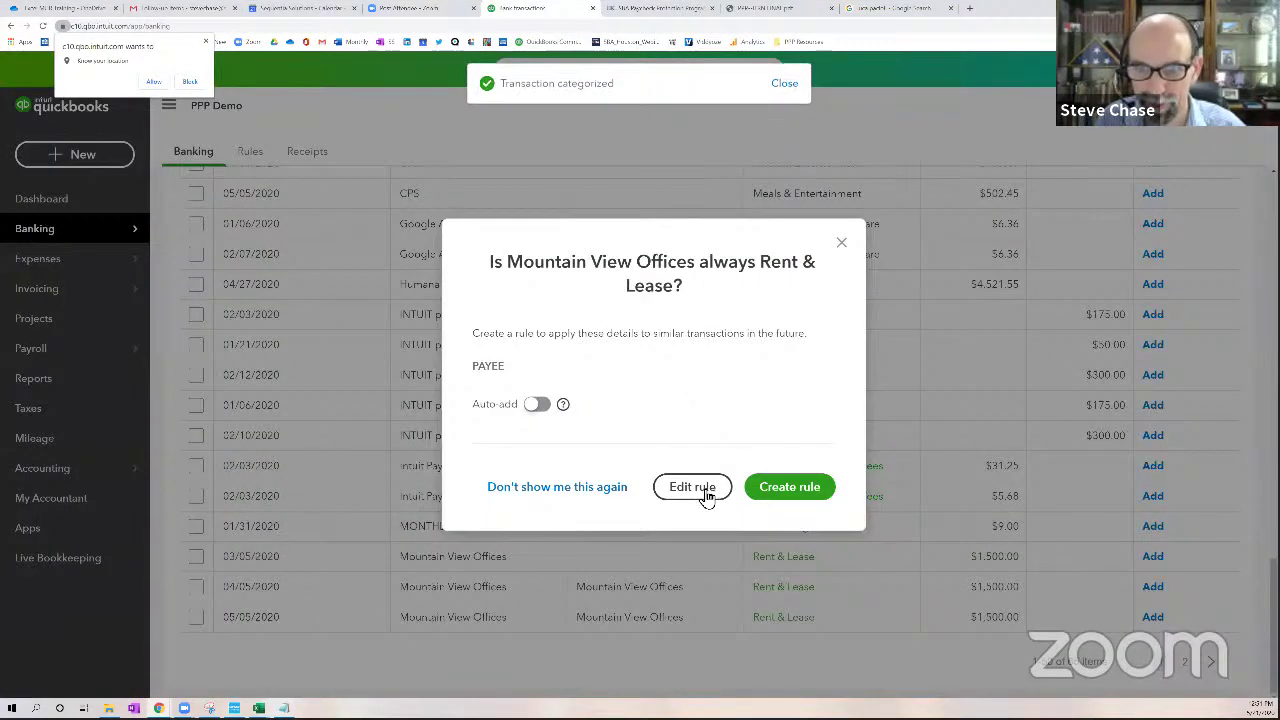
# Name the new Mountain View Offices rule 'mountain view'
pyautogui.click(700, 492)
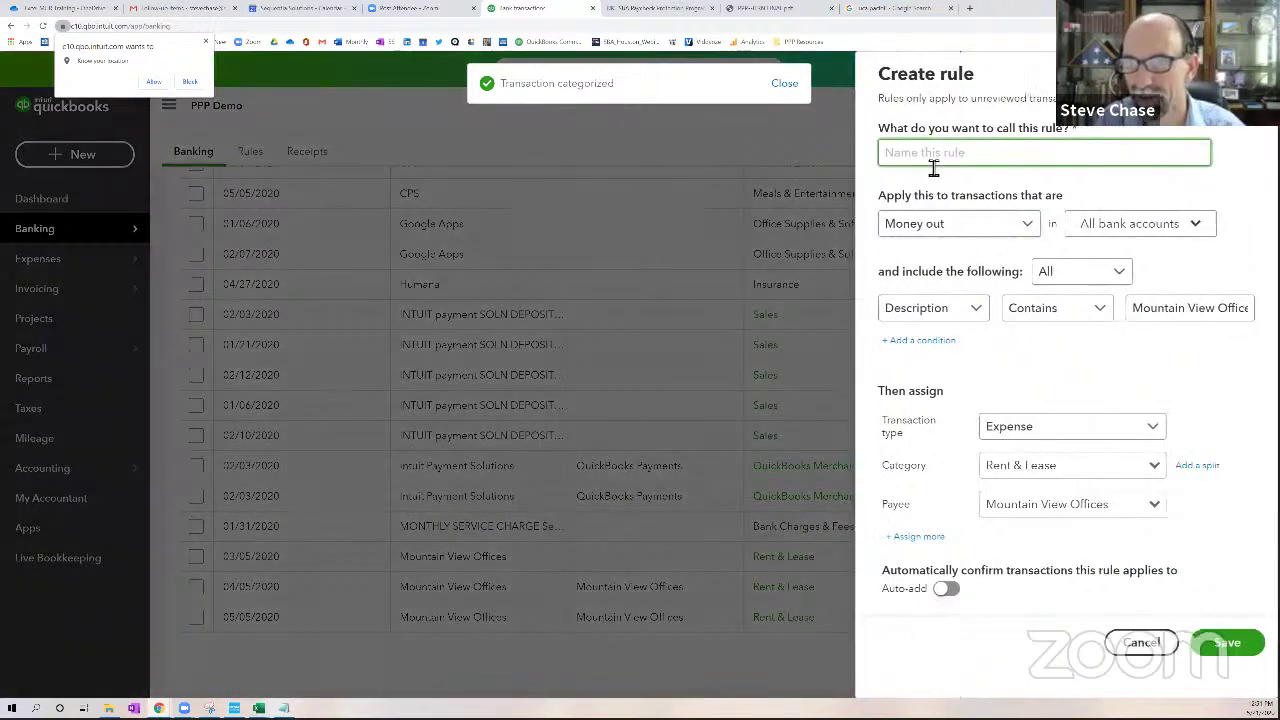
pyautogui.write('mountain')
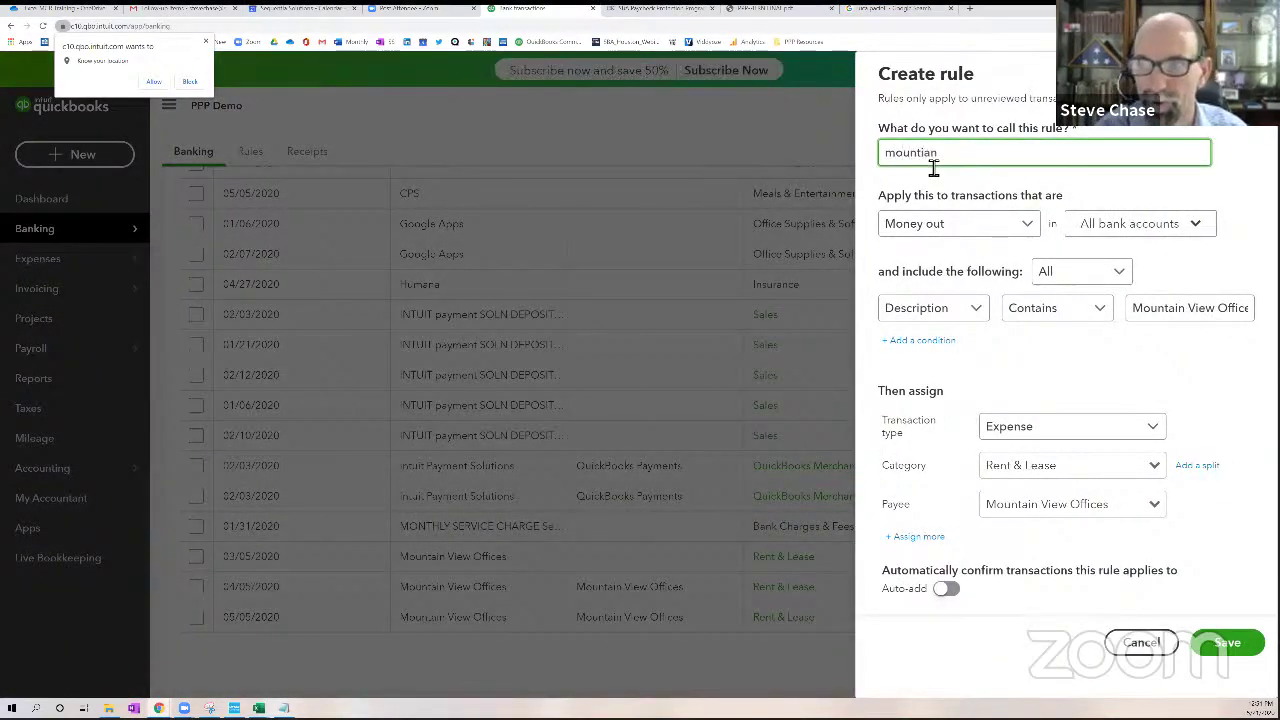
pyautogui.press('BackSpace')
pyautogui.press('BackSpace')
pyautogui.press('BackSpace')
pyautogui.write('ain view')
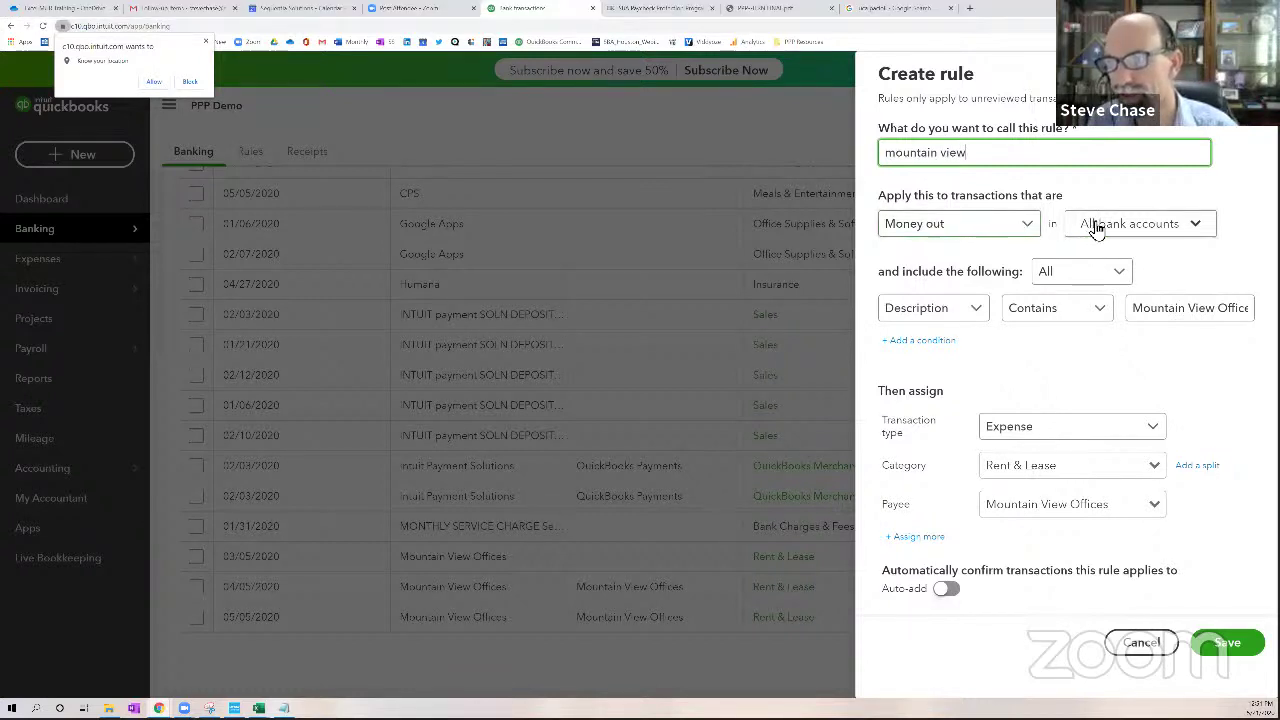
# Keep Money out, description contains Mountain View Offices, Expense, Auto-add off, and save the rule
pyautogui.click(1034, 232)
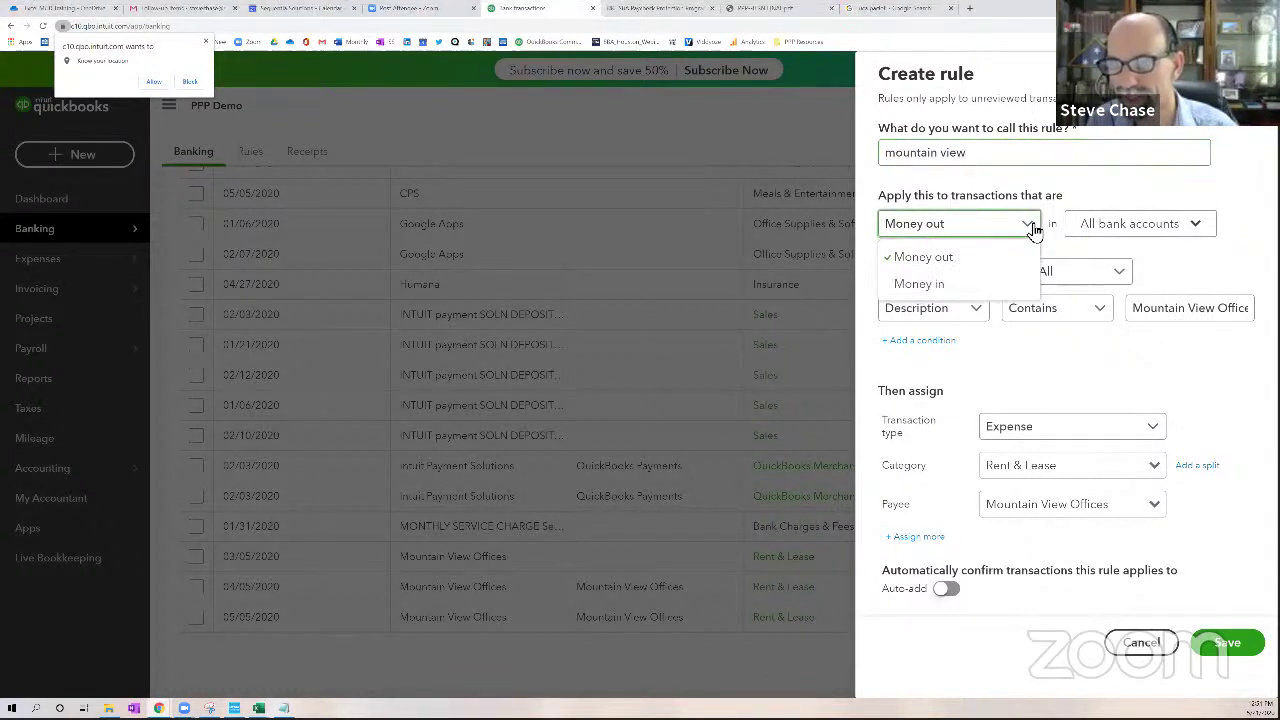
pyautogui.click(985, 251)
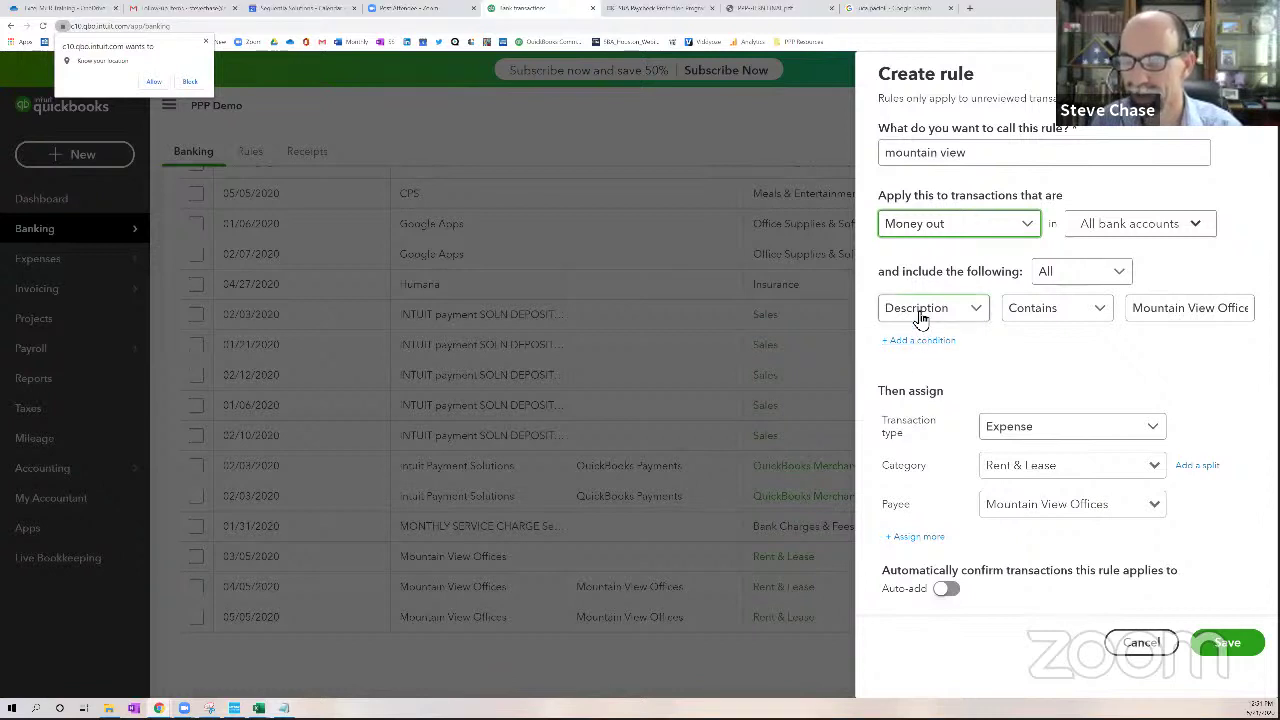
pyautogui.click(1246, 312)
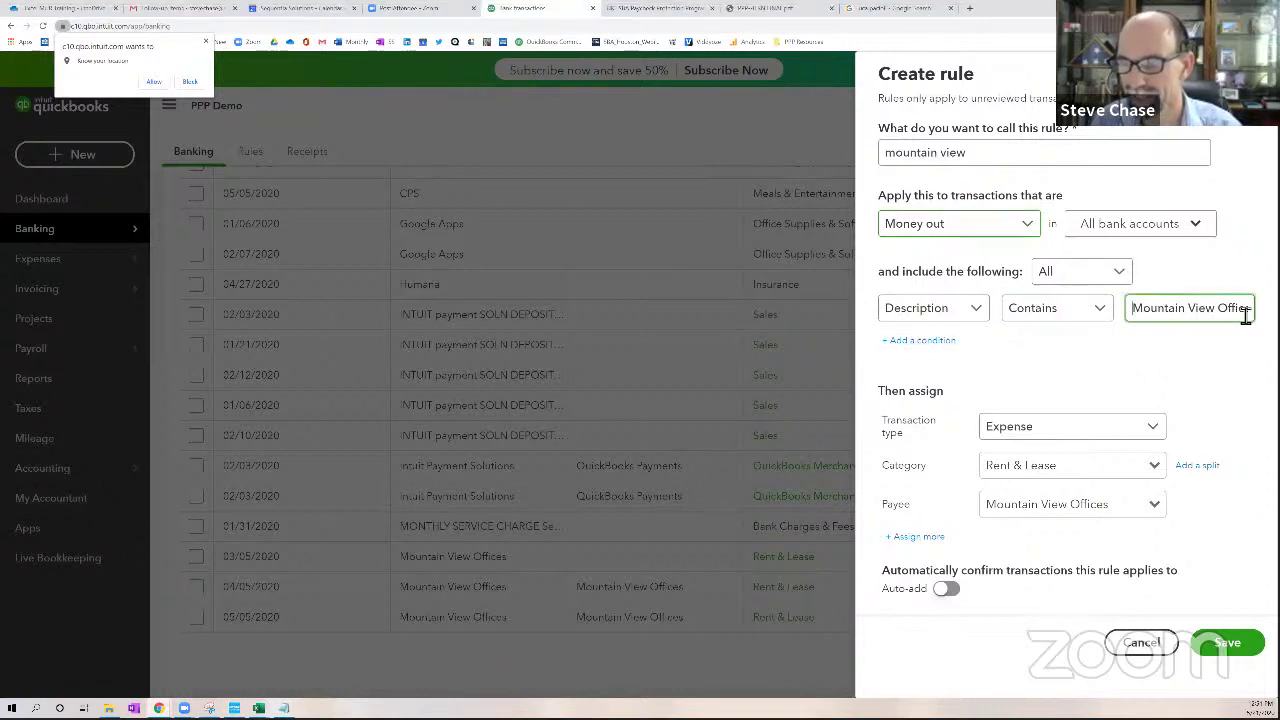
pyautogui.hotkey('ctrl', 'a')
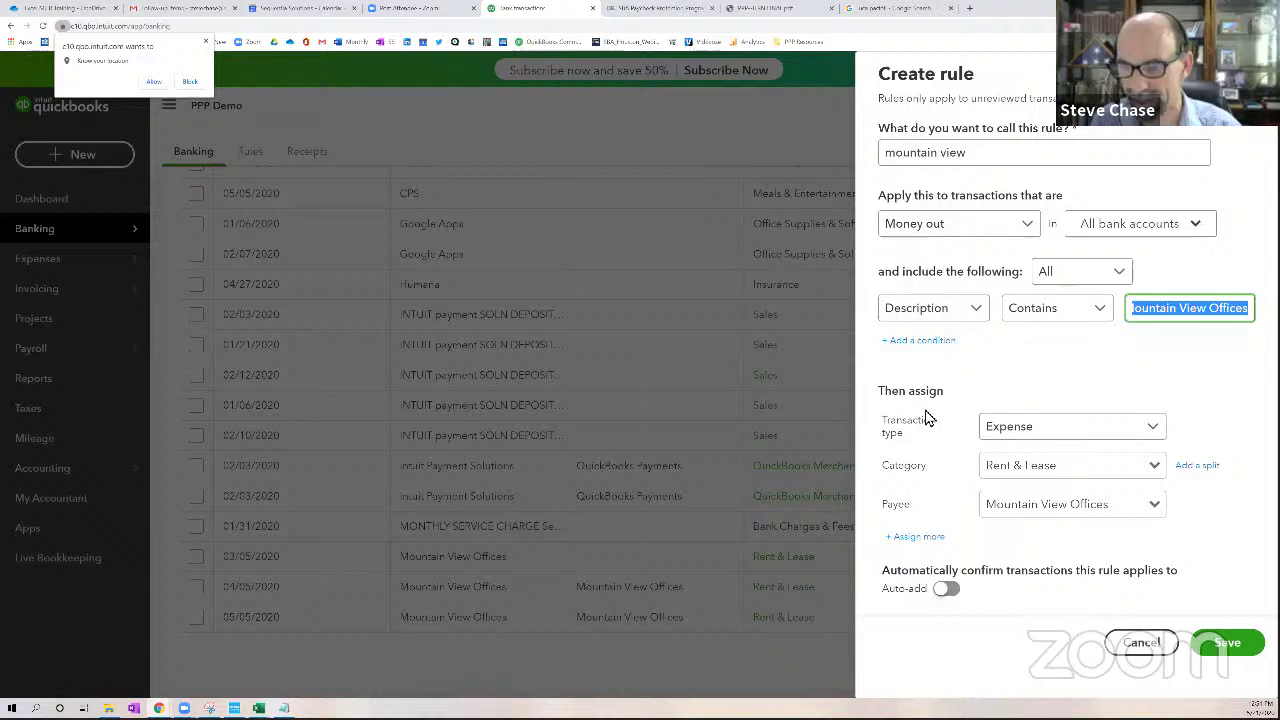
pyautogui.click(1010, 436)
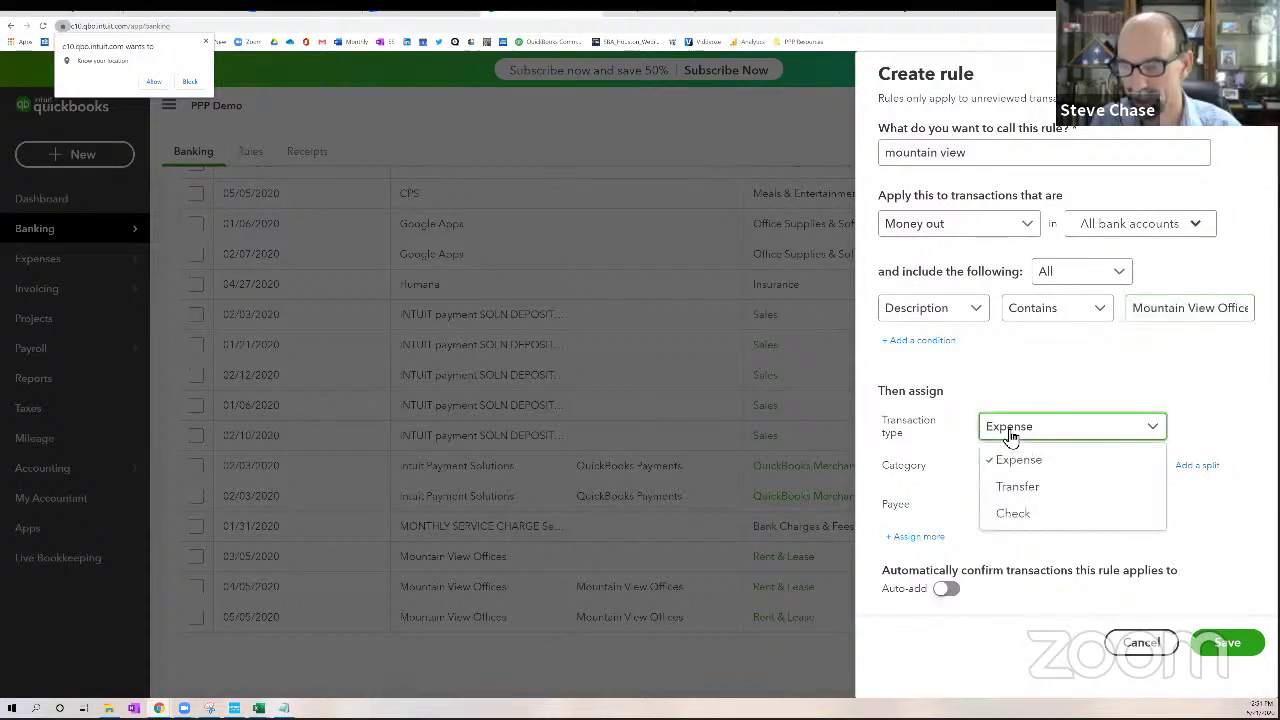
pyautogui.click(1010, 436)
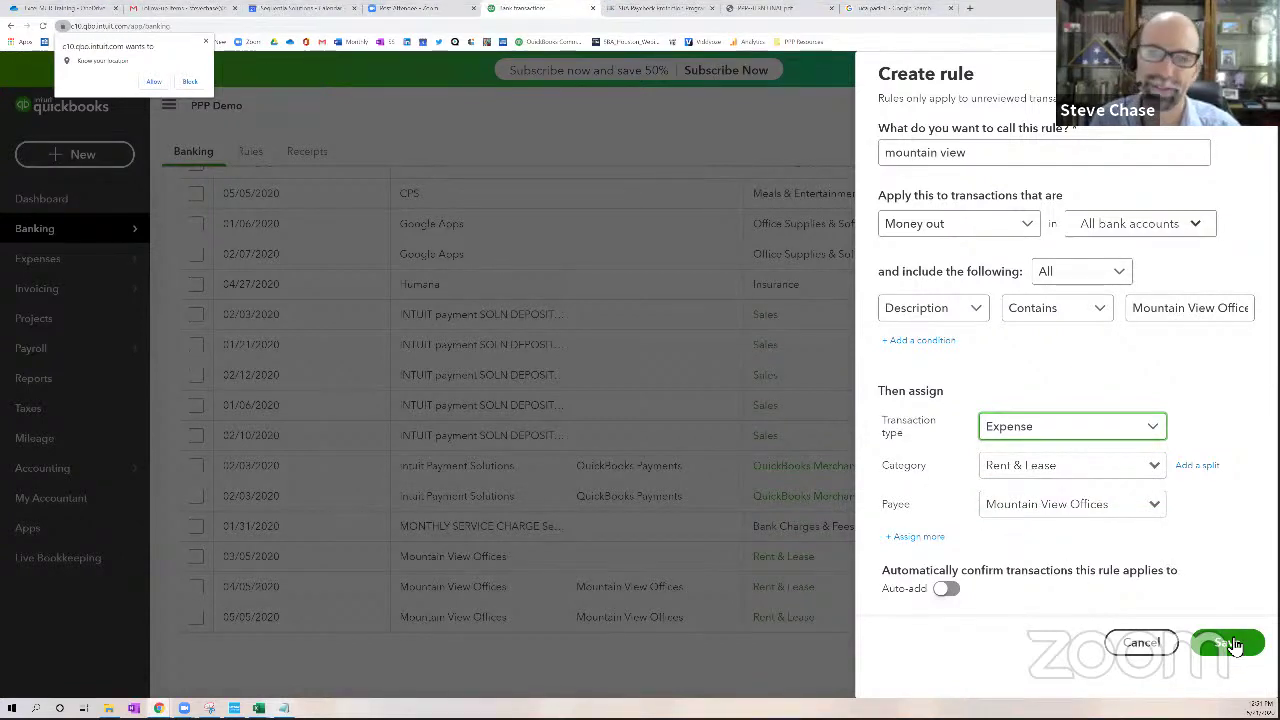
pyautogui.click(961, 601)
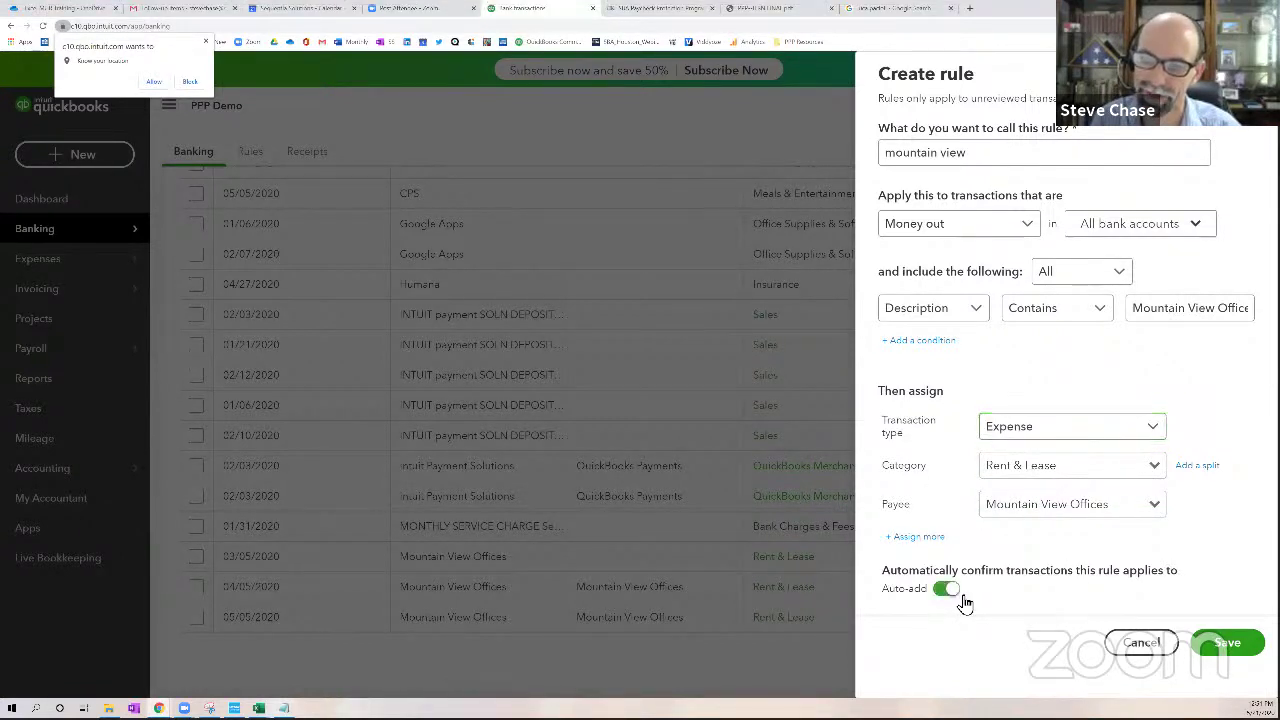
pyautogui.click(941, 594)
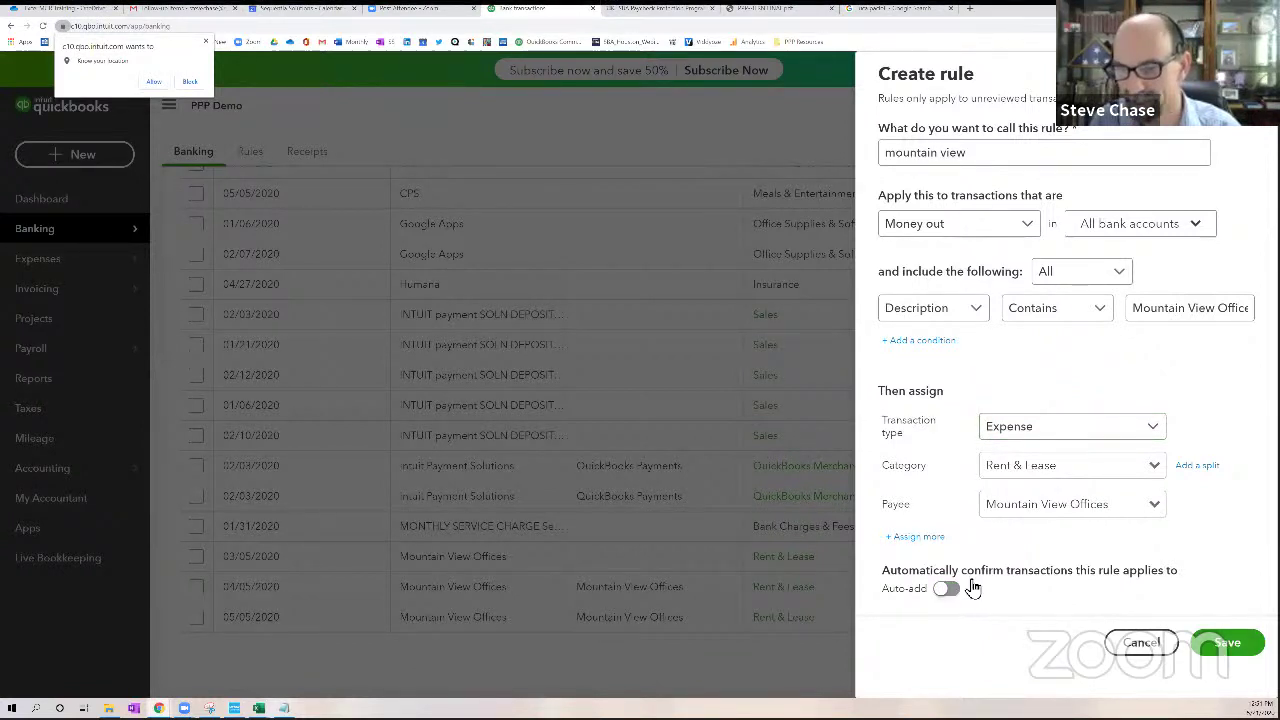
pyautogui.click(1218, 642)
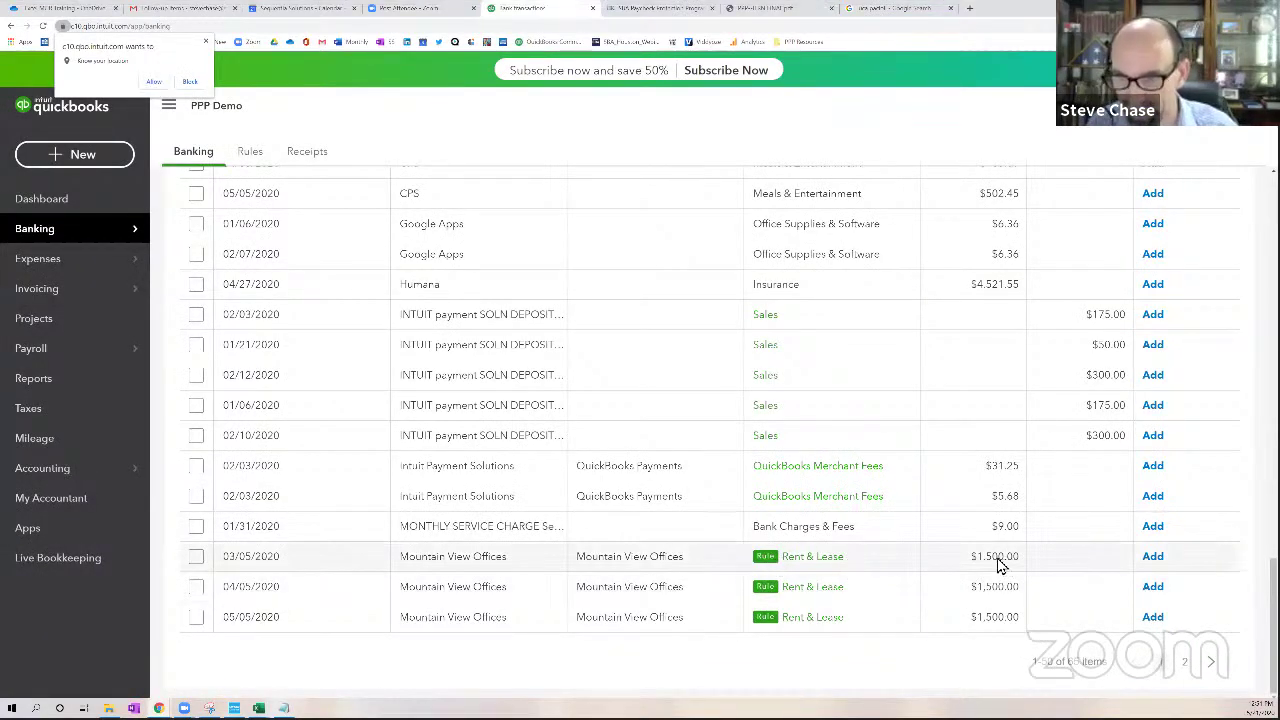
# Add the 03/05, 04/05 and 05/05 $1,500 Mountain View Offices rent payments
pyautogui.click(1146, 576)
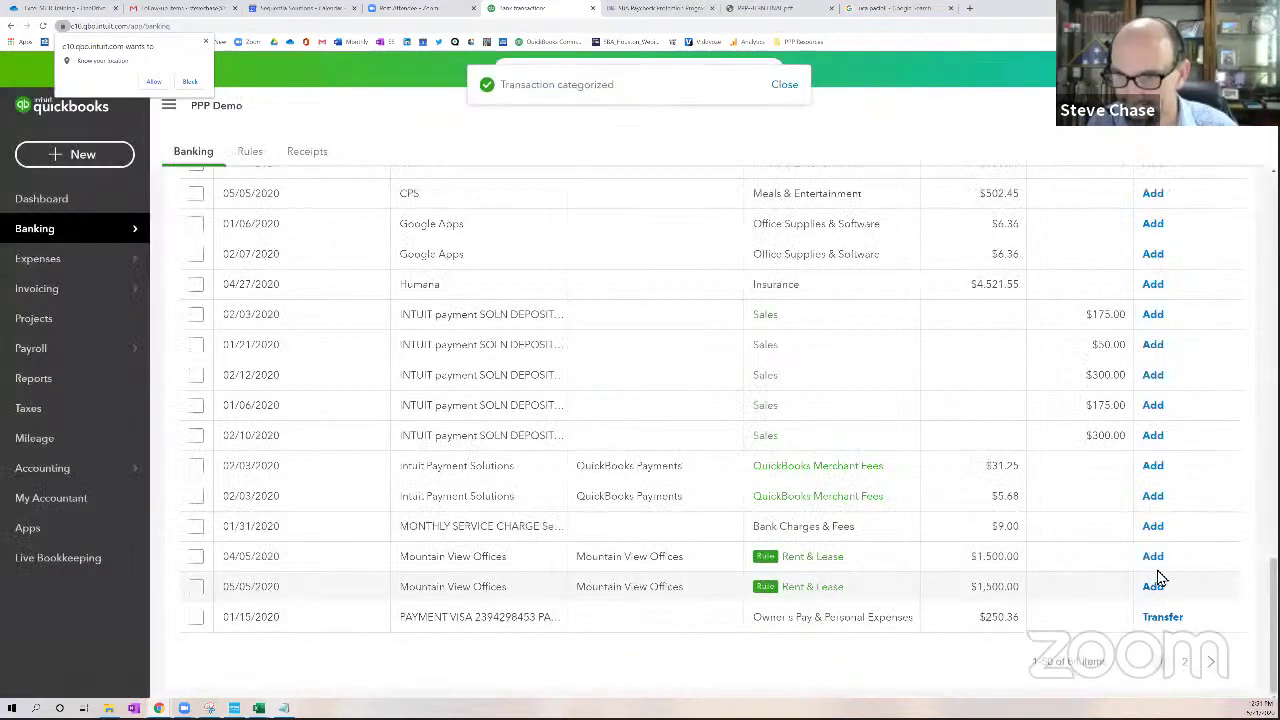
pyautogui.click(1154, 562)
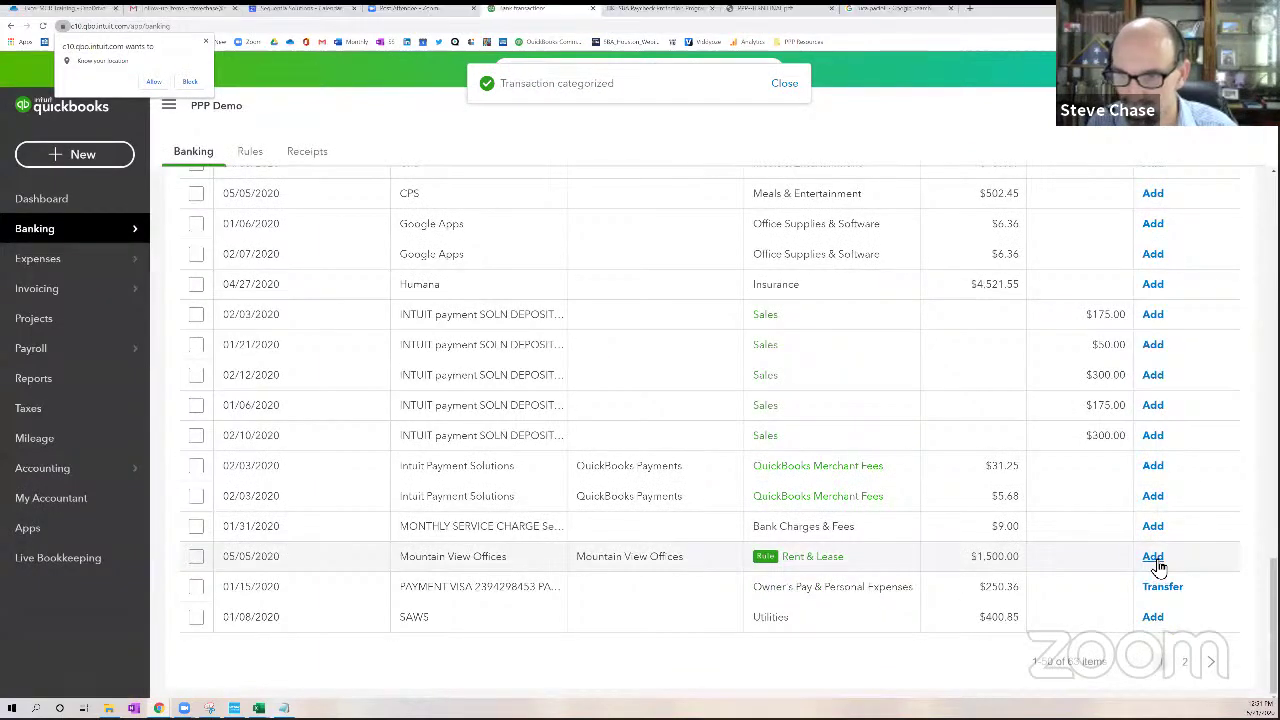
pyautogui.click(1155, 565)
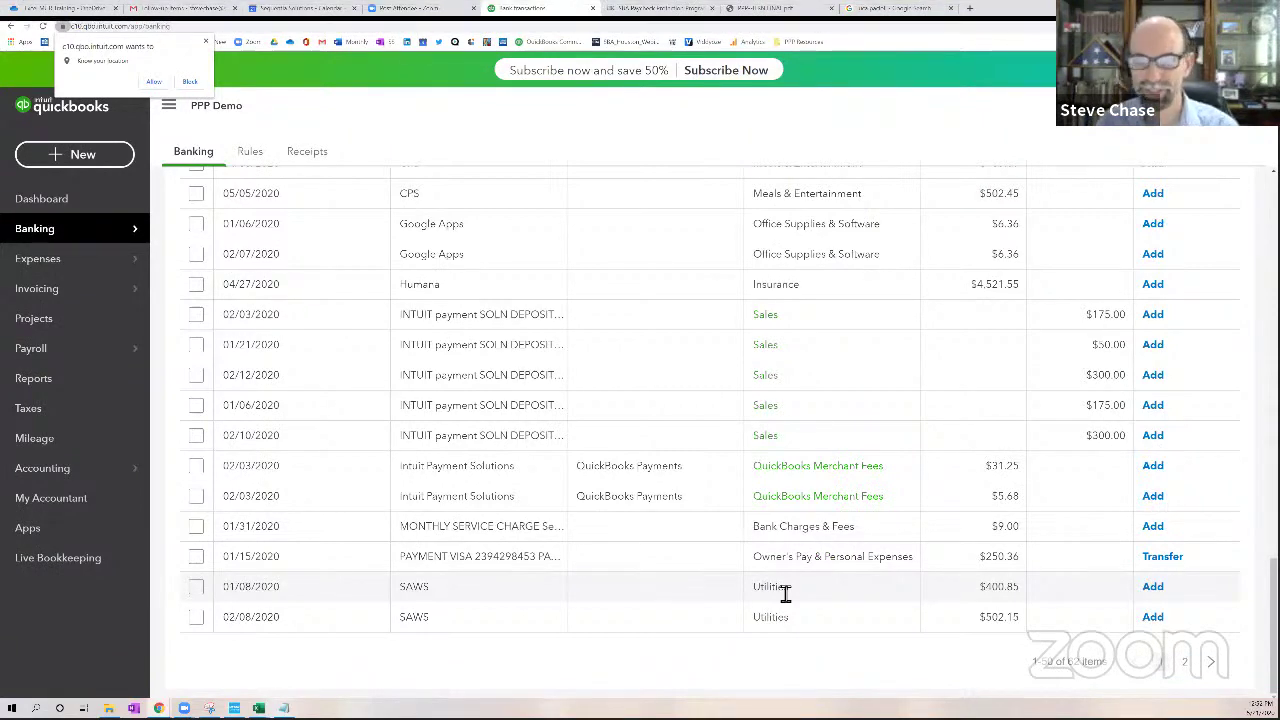
# Add the 04/27/2020 Humana payment to Benefits:Group Health Insurance with new vendor Humana
pyautogui.click(785, 290)
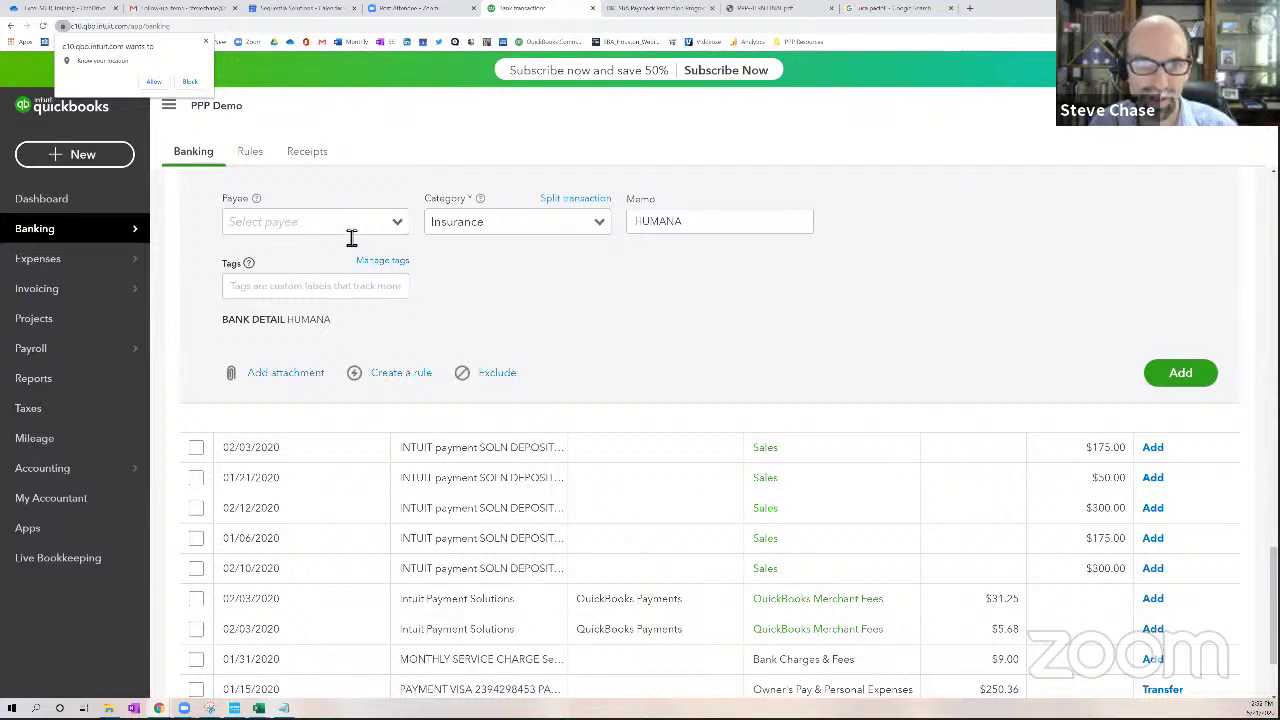
pyautogui.write('Human')
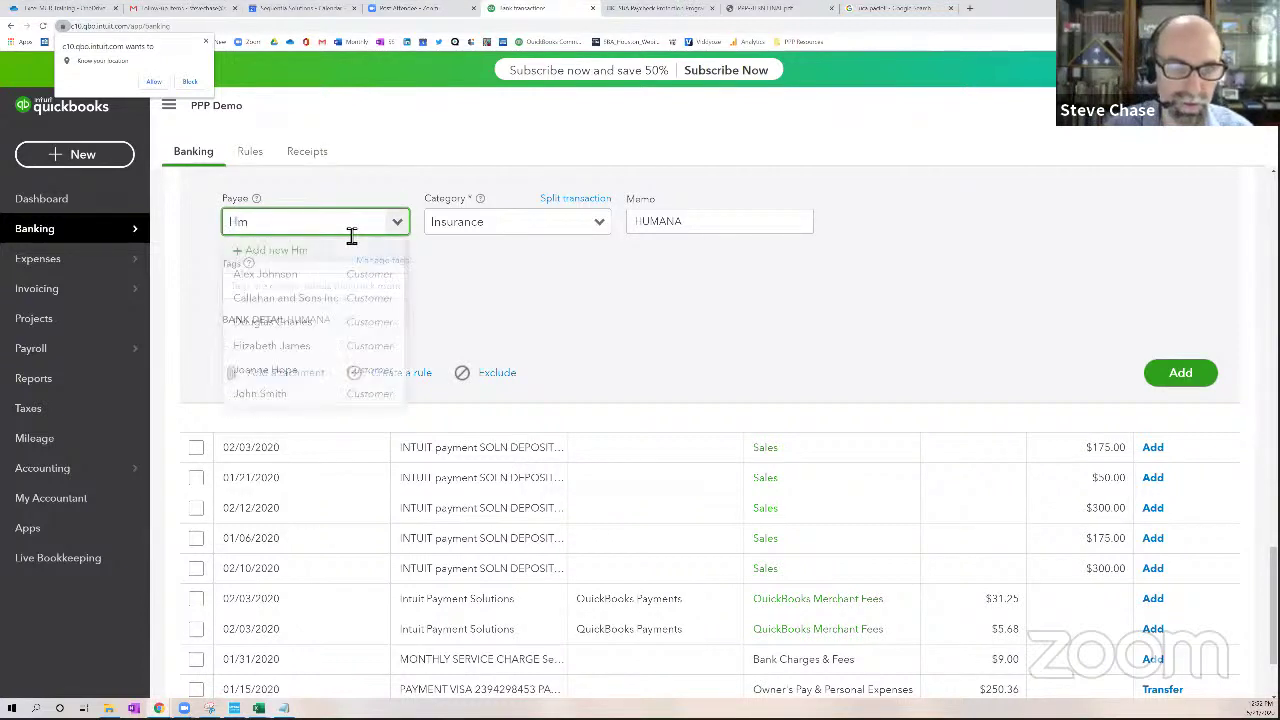
pyautogui.write('a')
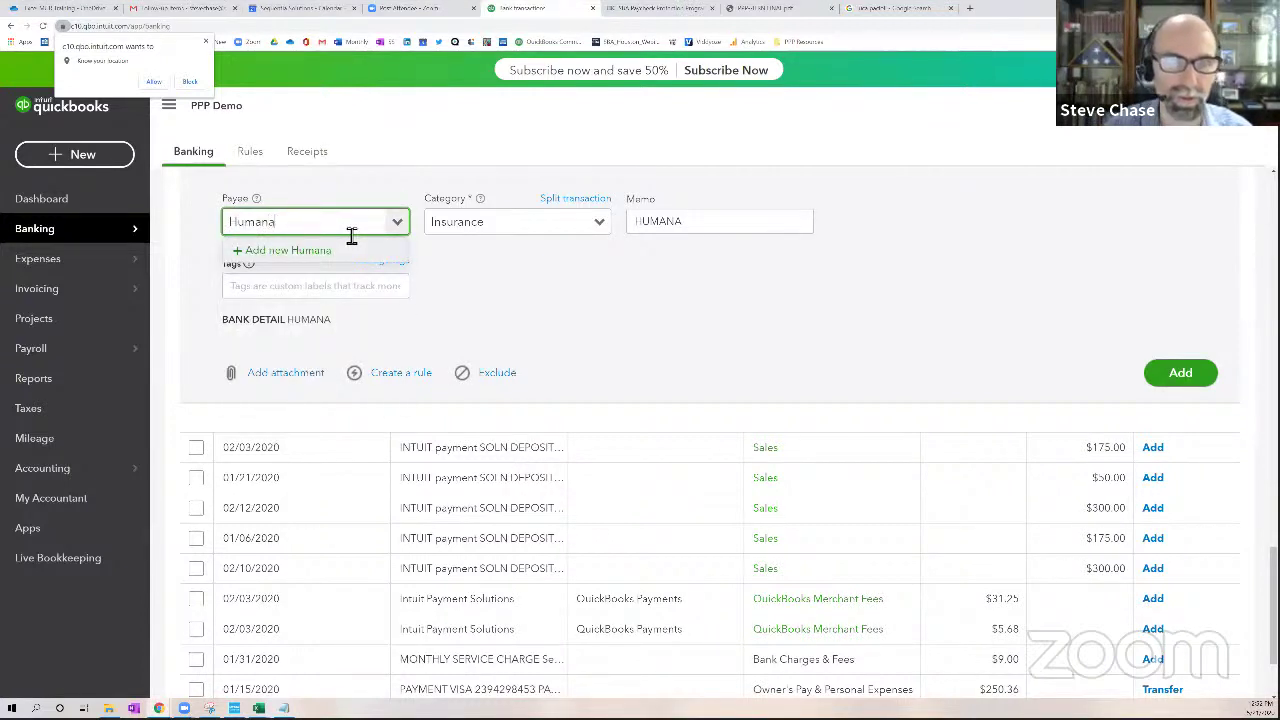
pyautogui.click(329, 251)
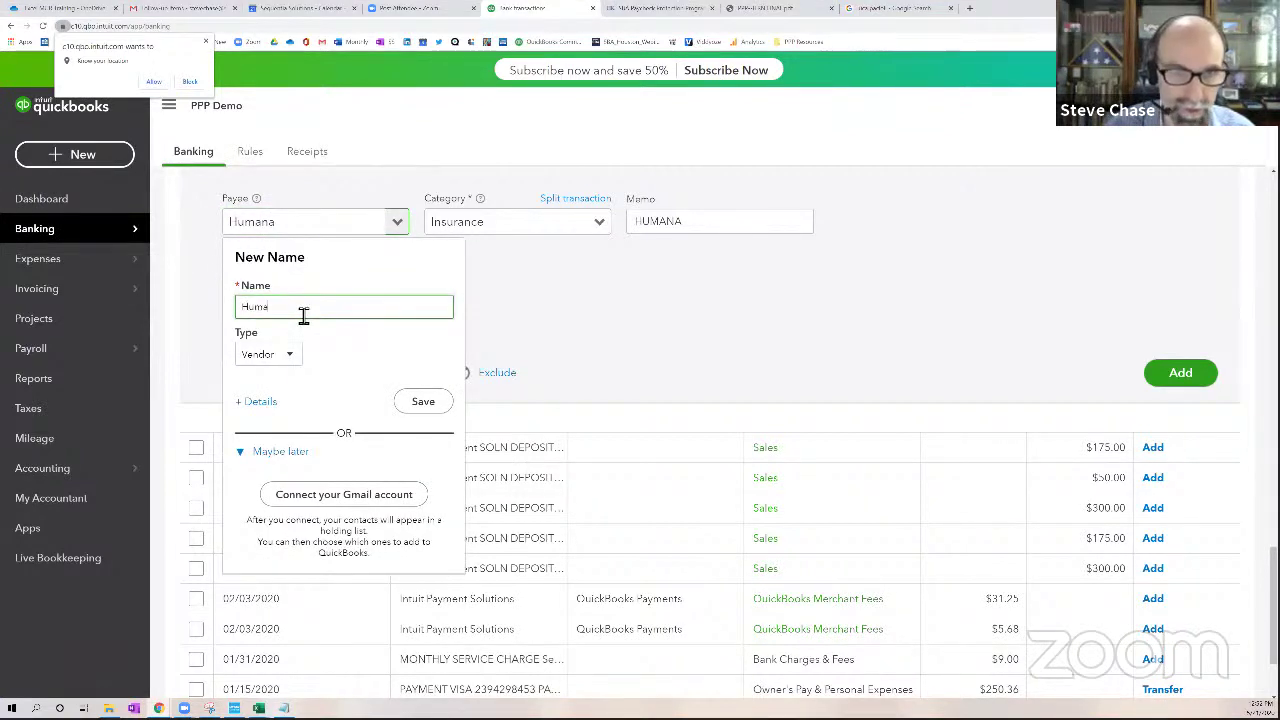
pyautogui.click(420, 401)
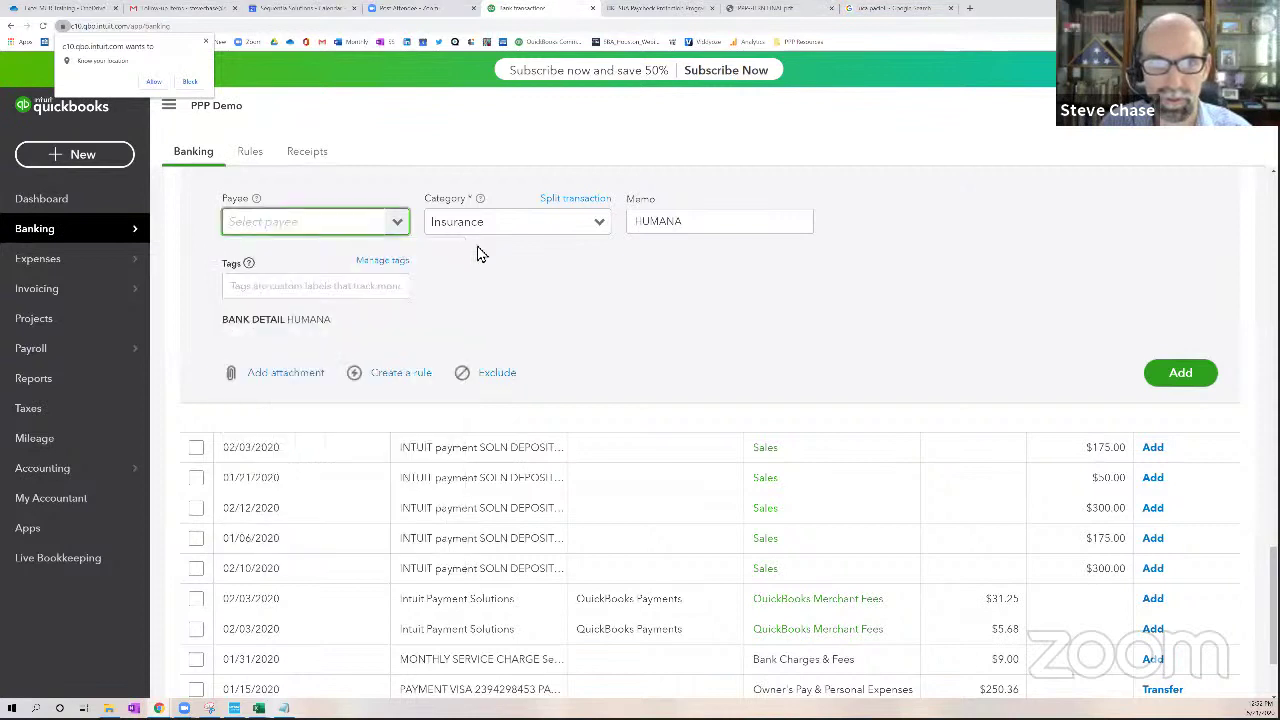
pyautogui.click(601, 227)
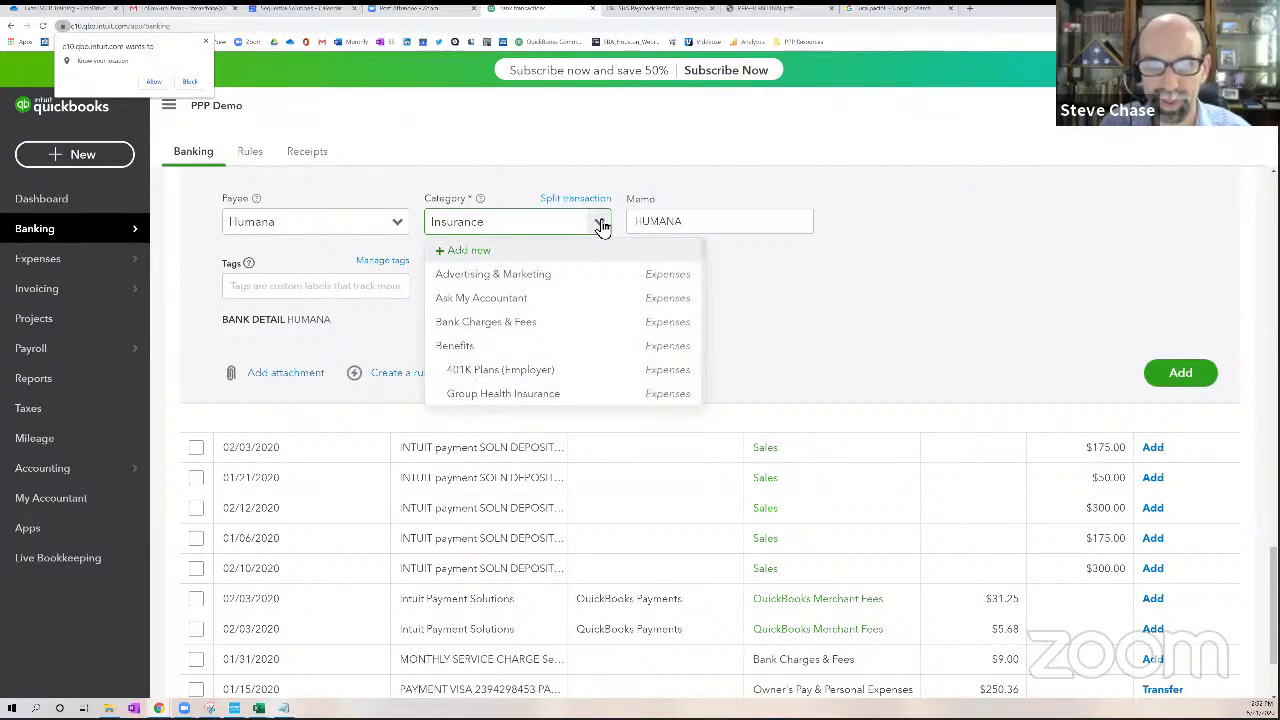
pyautogui.click(533, 395)
pyautogui.click(1181, 378)
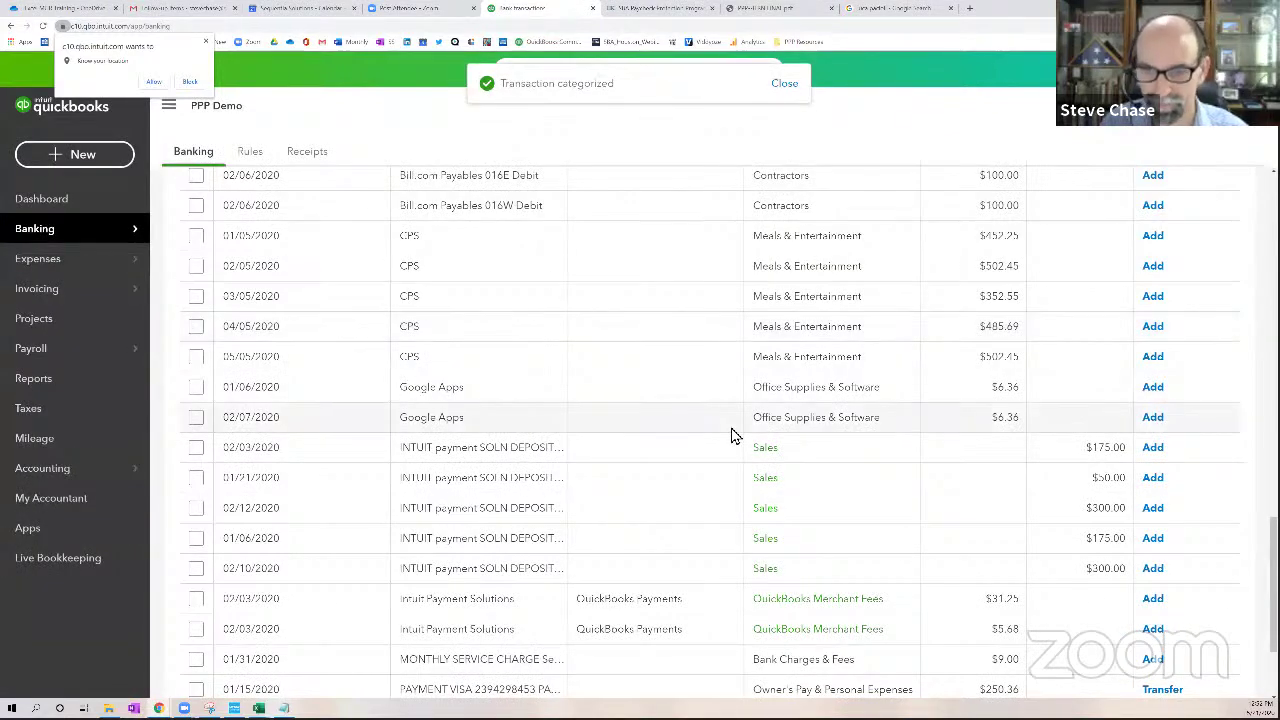
pyautogui.scroll(-2, 731, 436)
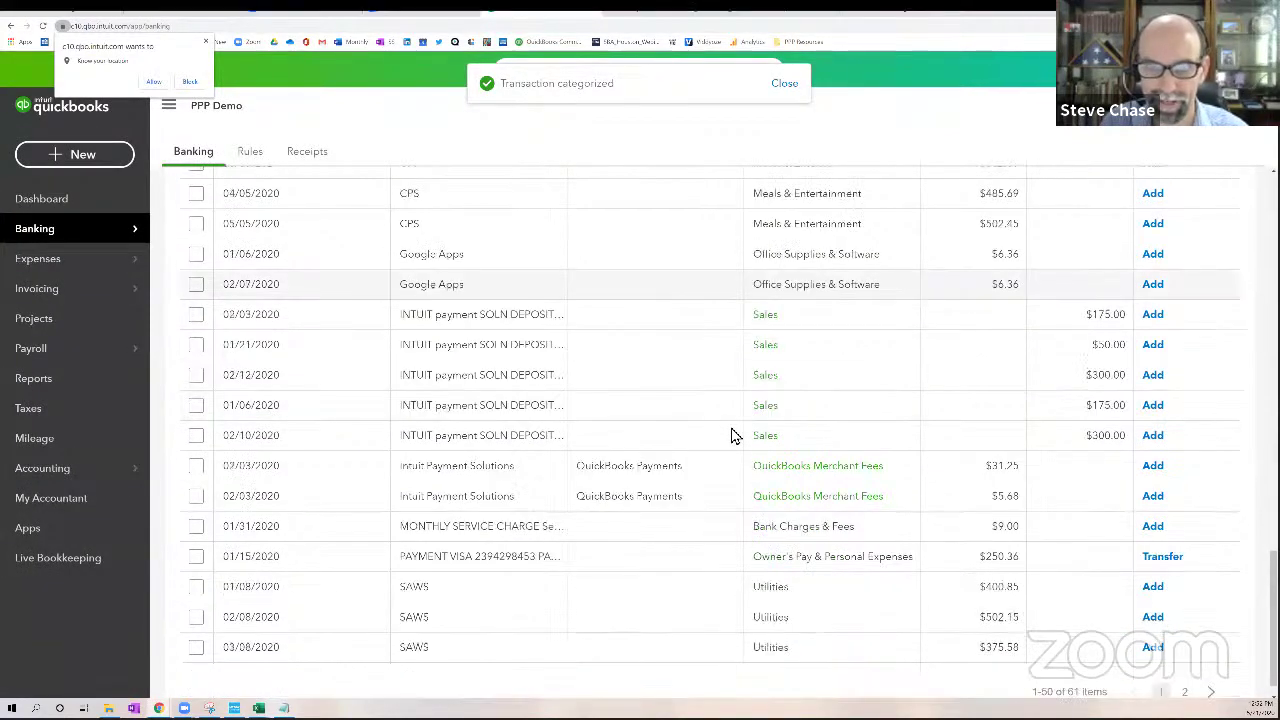
pyautogui.scroll(-1, 720, 443)
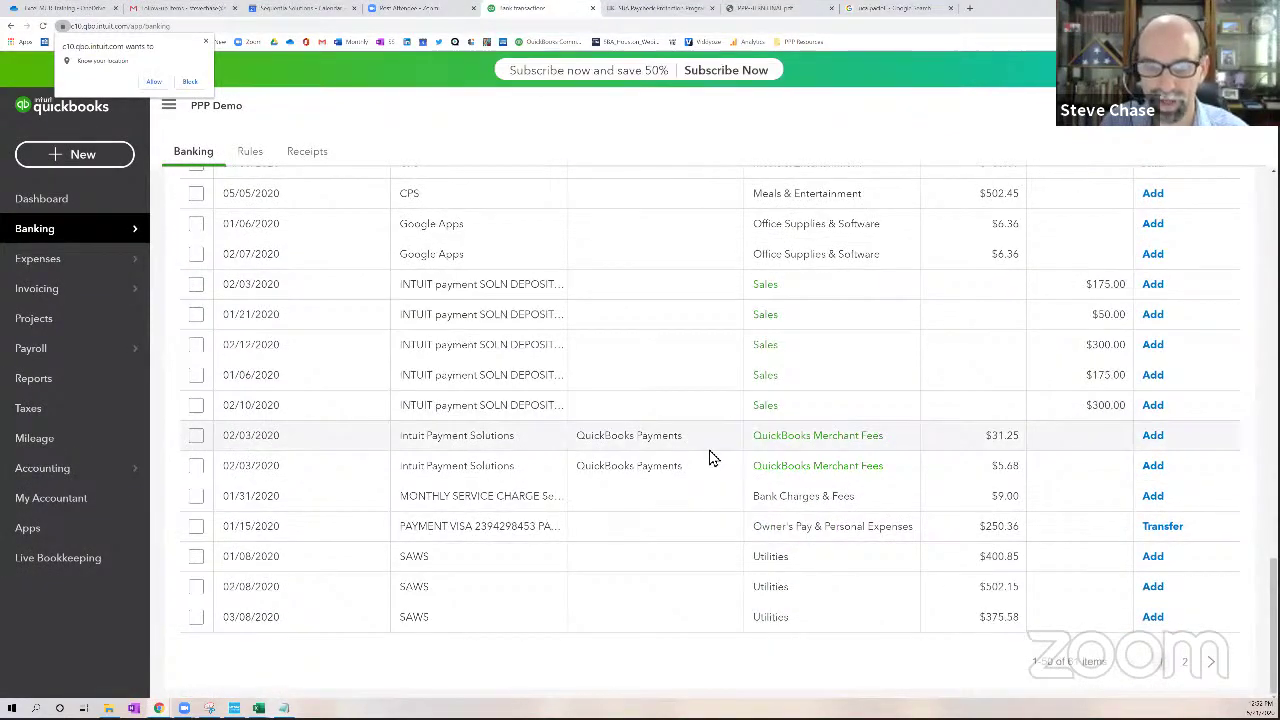
# Create SAWS as a new vendor payee on the 01/08 transaction
pyautogui.click(490, 560)
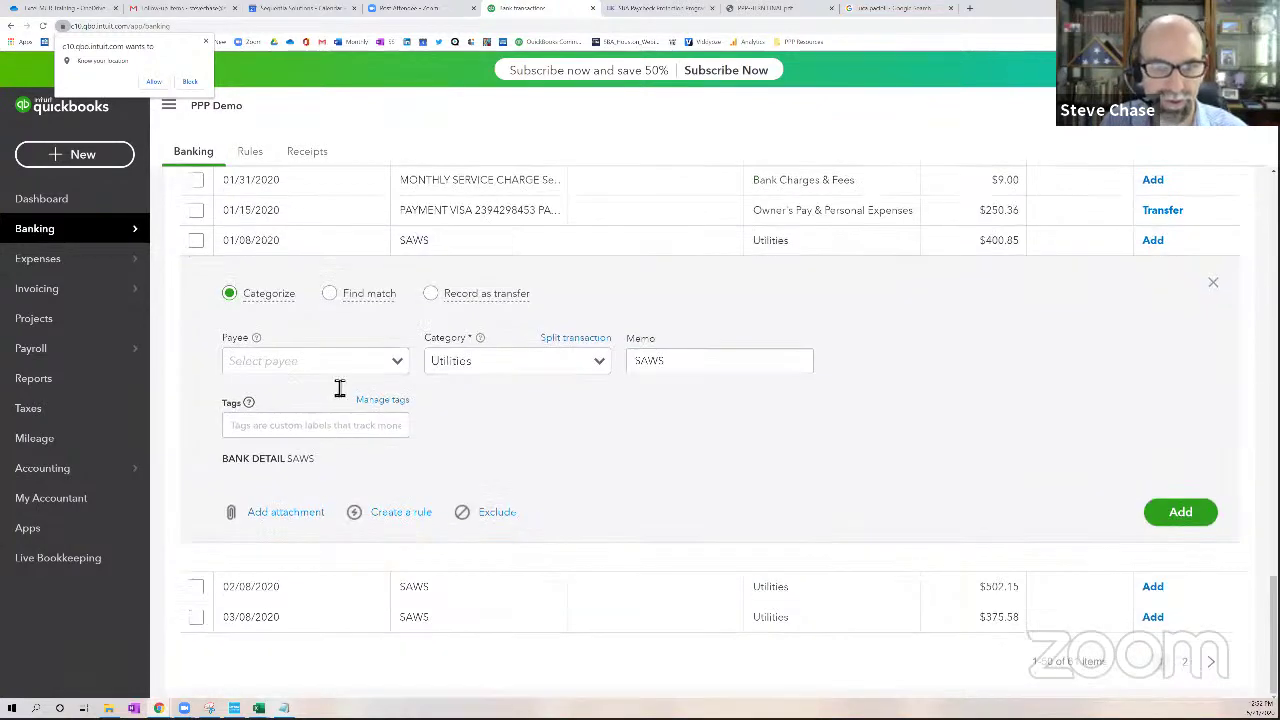
pyautogui.click(397, 362)
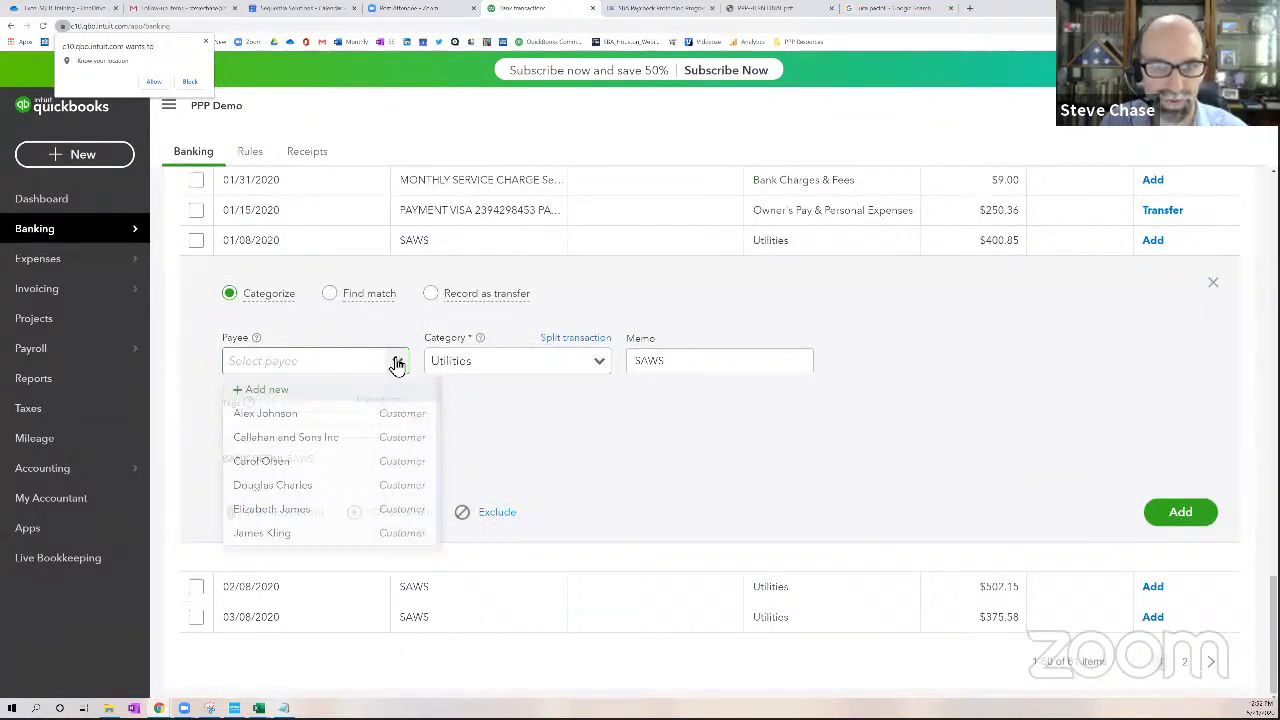
pyautogui.click(318, 391)
pyautogui.click(317, 446)
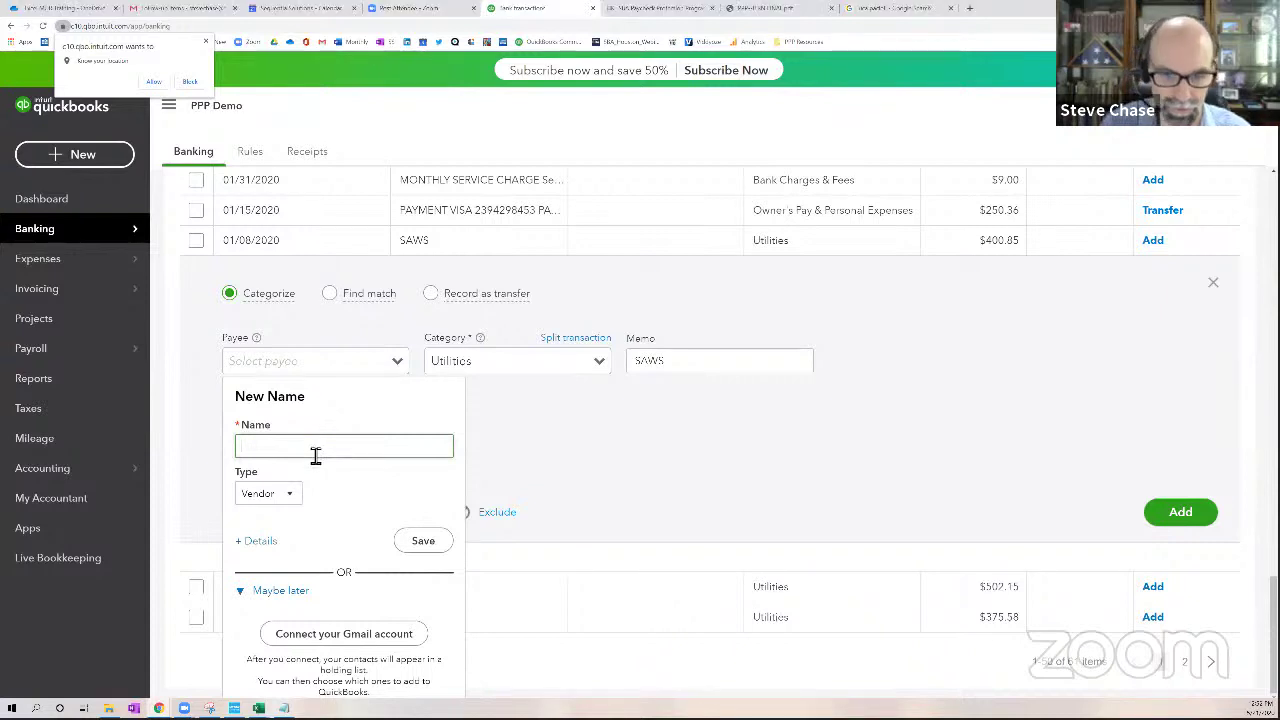
pyautogui.write('SAWS')
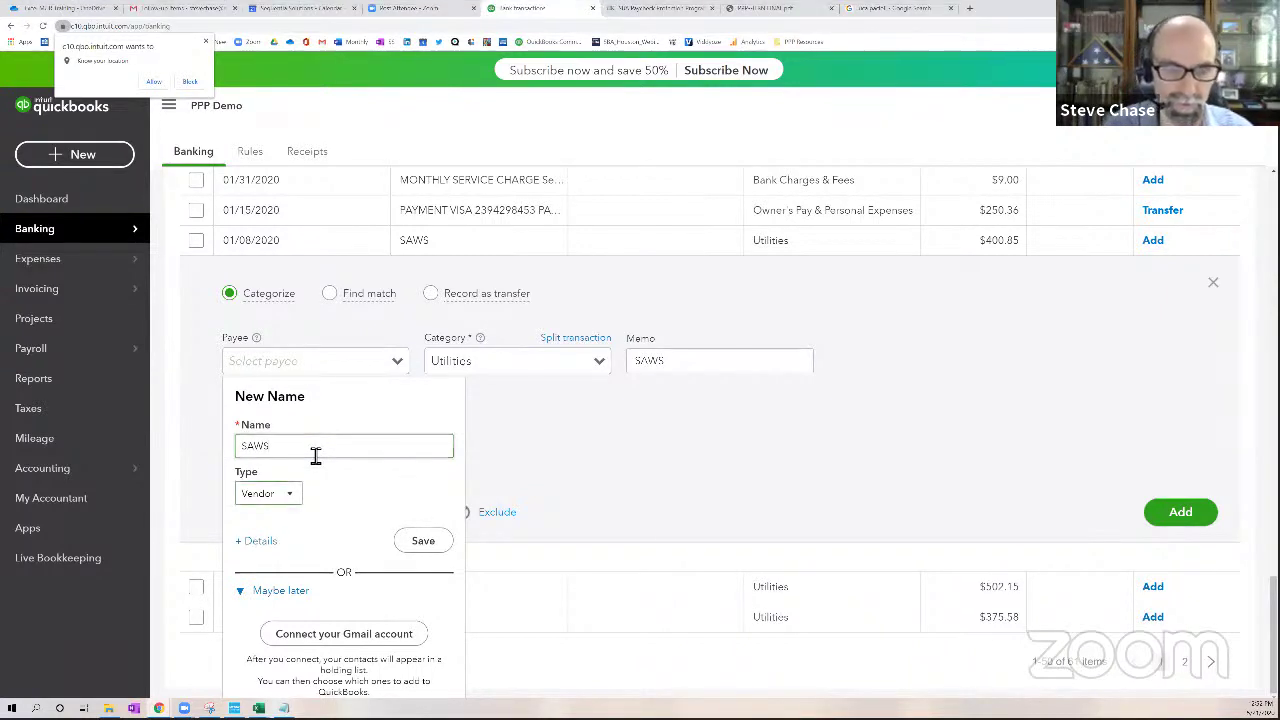
pyautogui.click(425, 540)
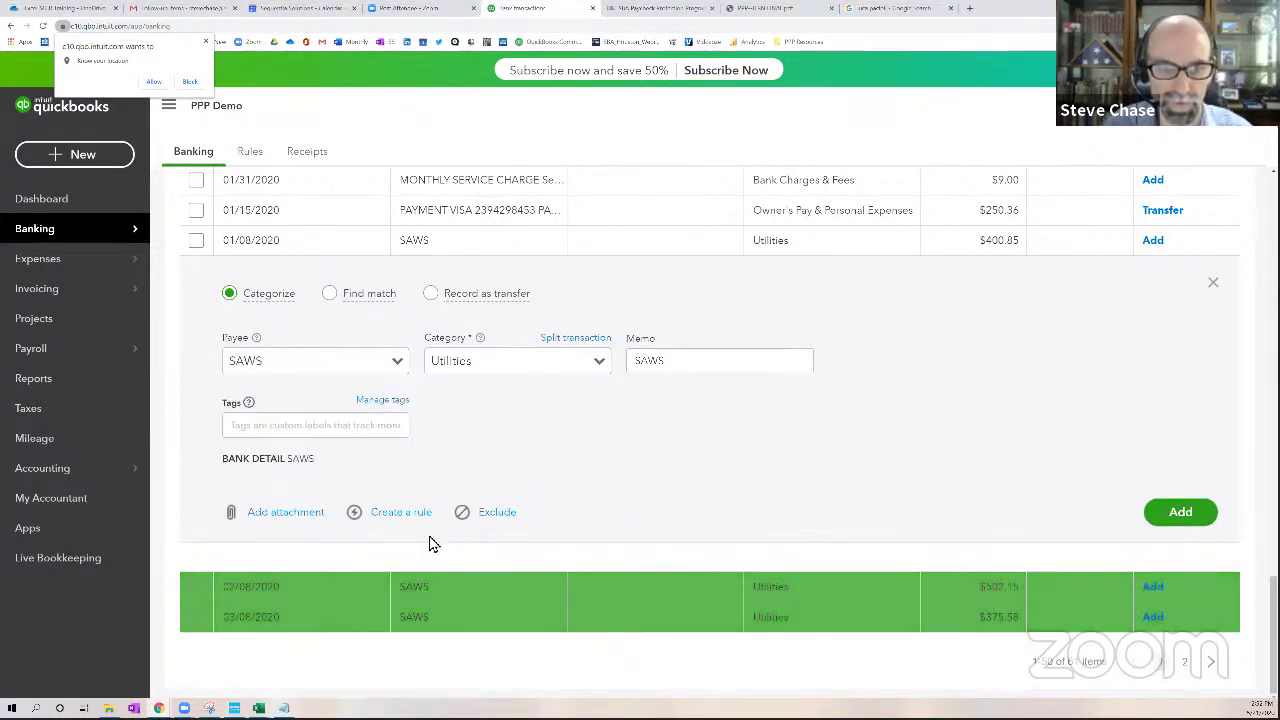
# Categorize the 01/08 SAWS payment as Utilities:Water and add it and the 04/08 one
pyautogui.click(602, 364)
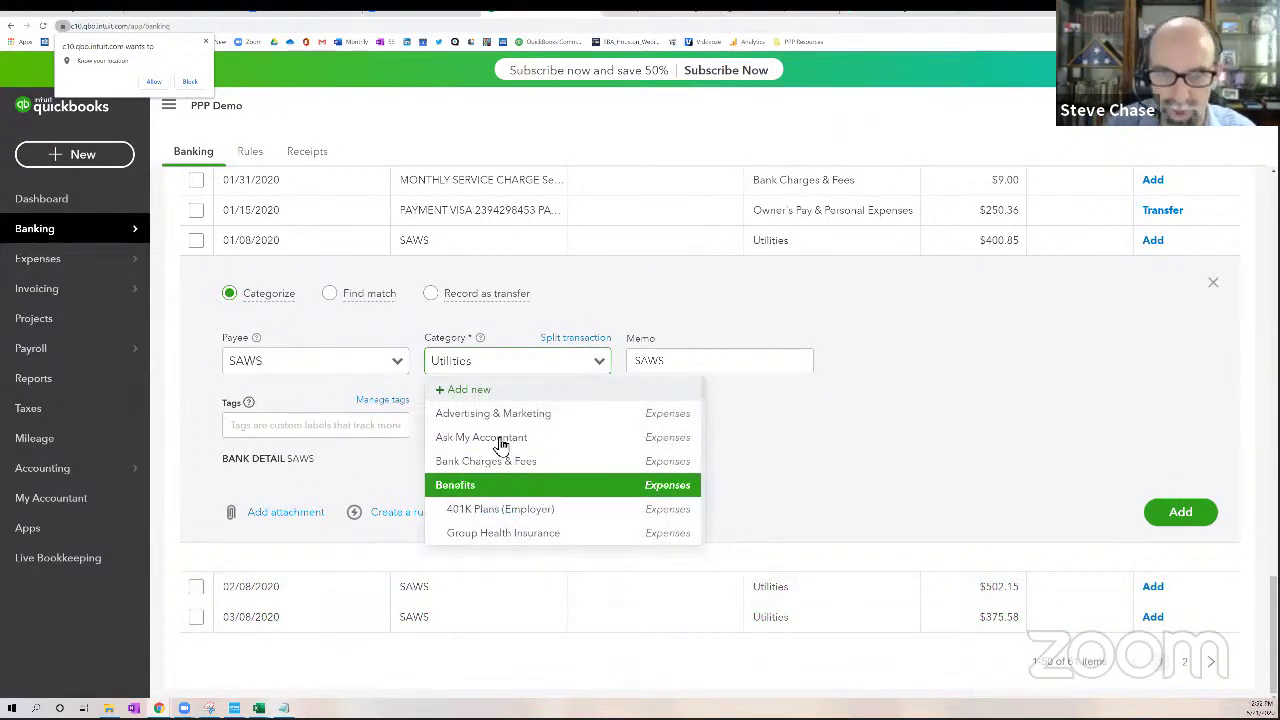
pyautogui.click(440, 364)
pyautogui.write('wa')
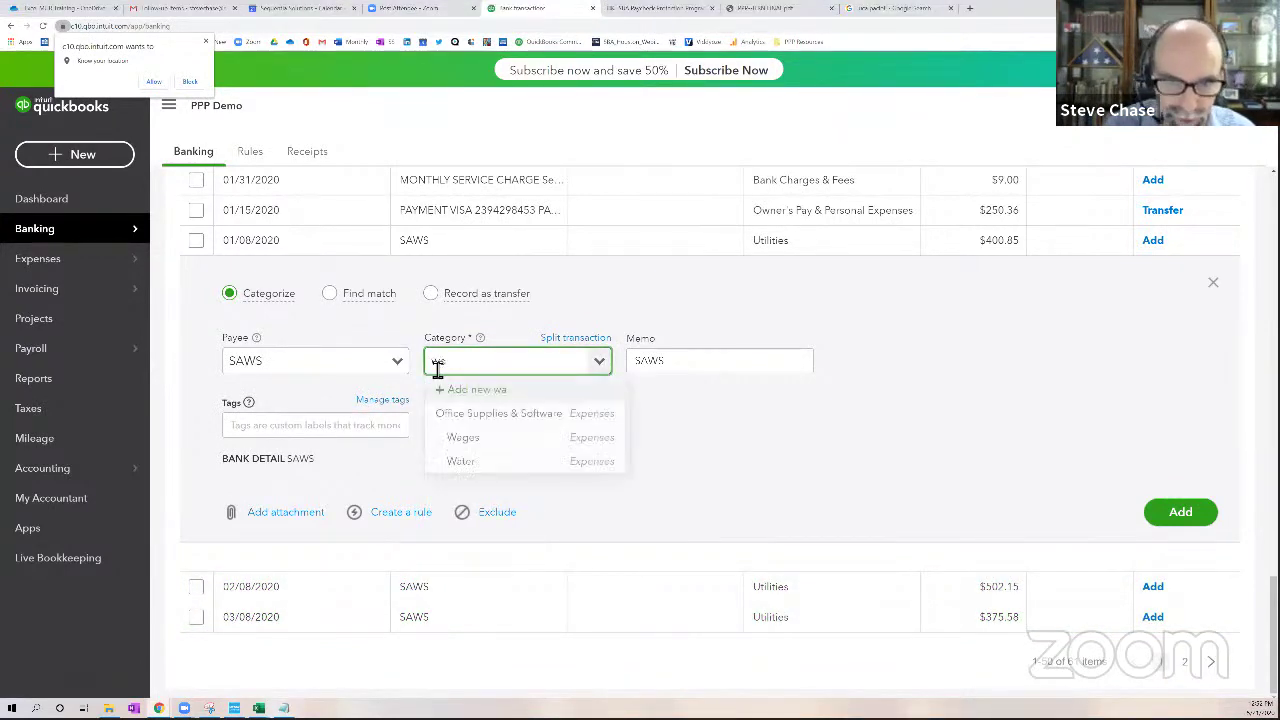
pyautogui.write('t')
pyautogui.click(480, 415)
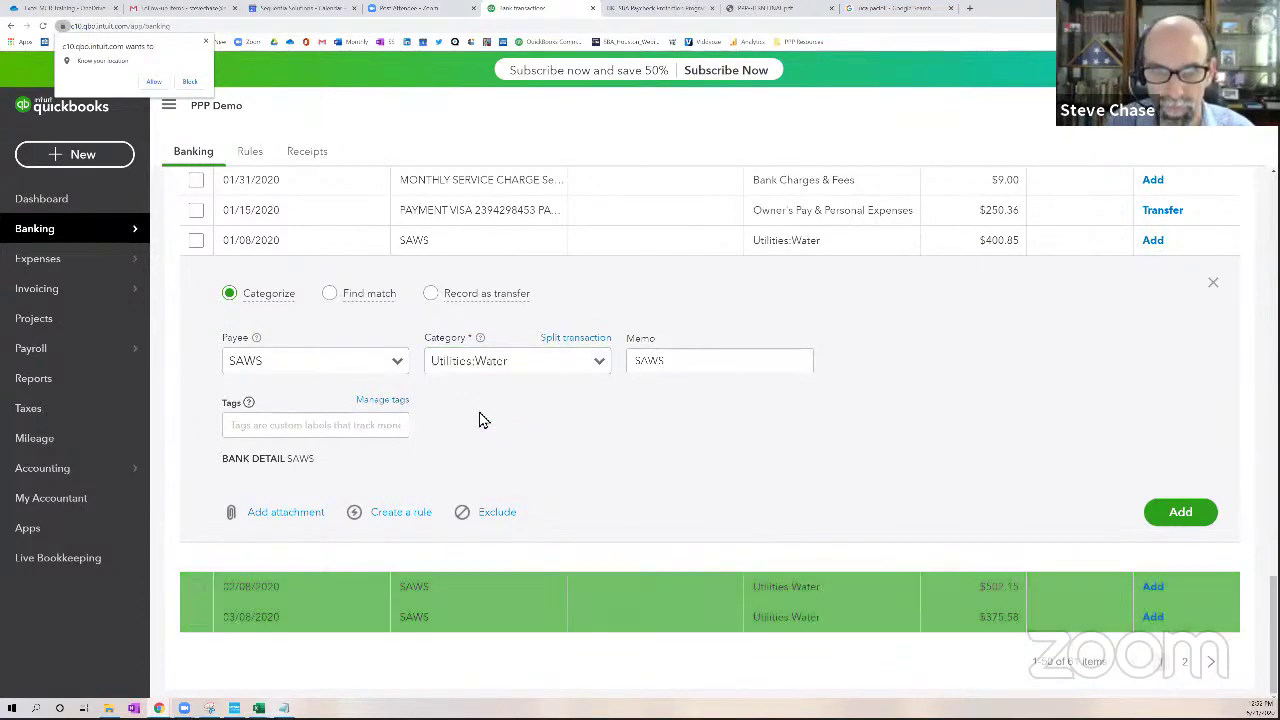
pyautogui.click(1190, 512)
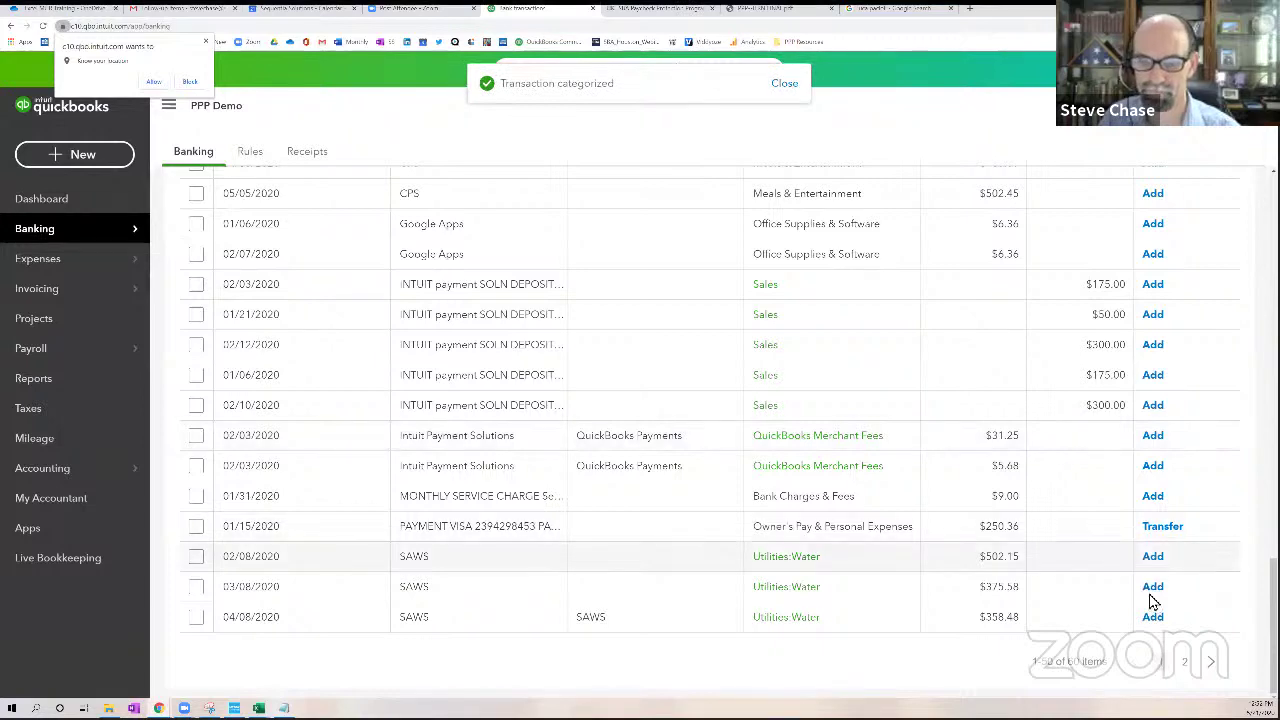
pyautogui.click(1153, 617)
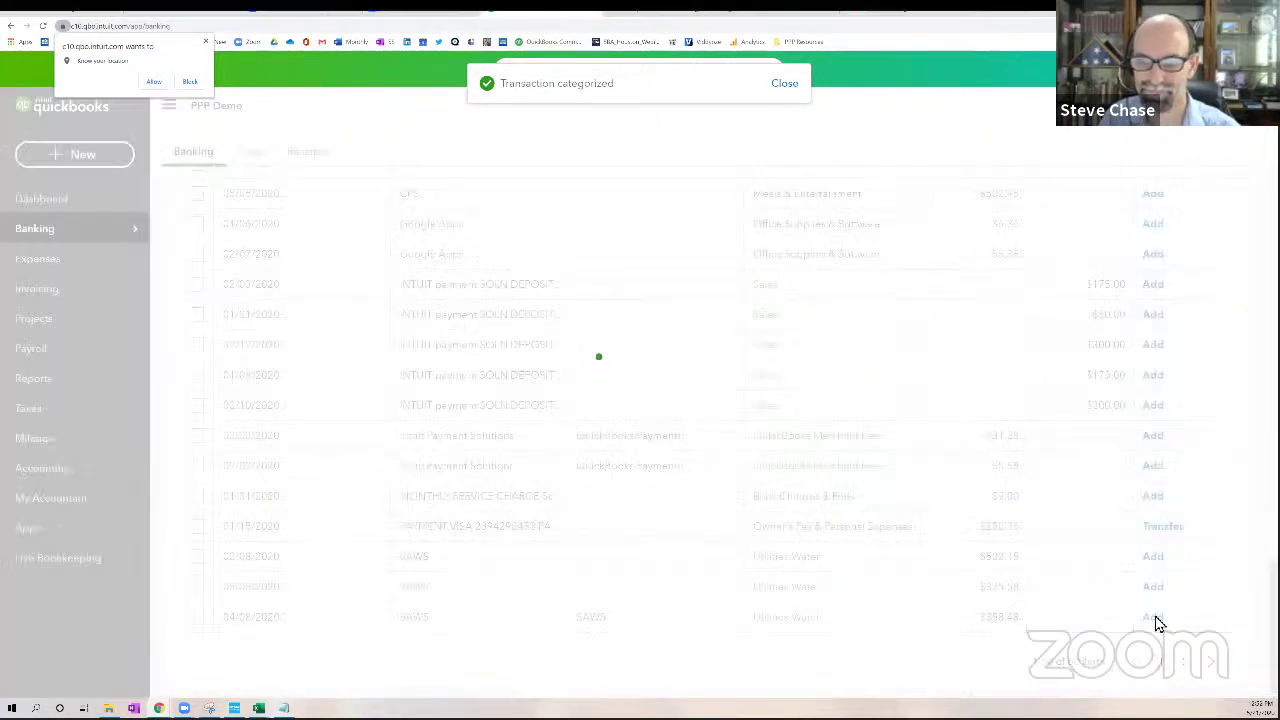
# Add the 03/08 SAWS payment, save the SAWS Utilities:Water rule, then add 02/08 and 05/08
pyautogui.click(812, 596)
pyautogui.click(537, 398)
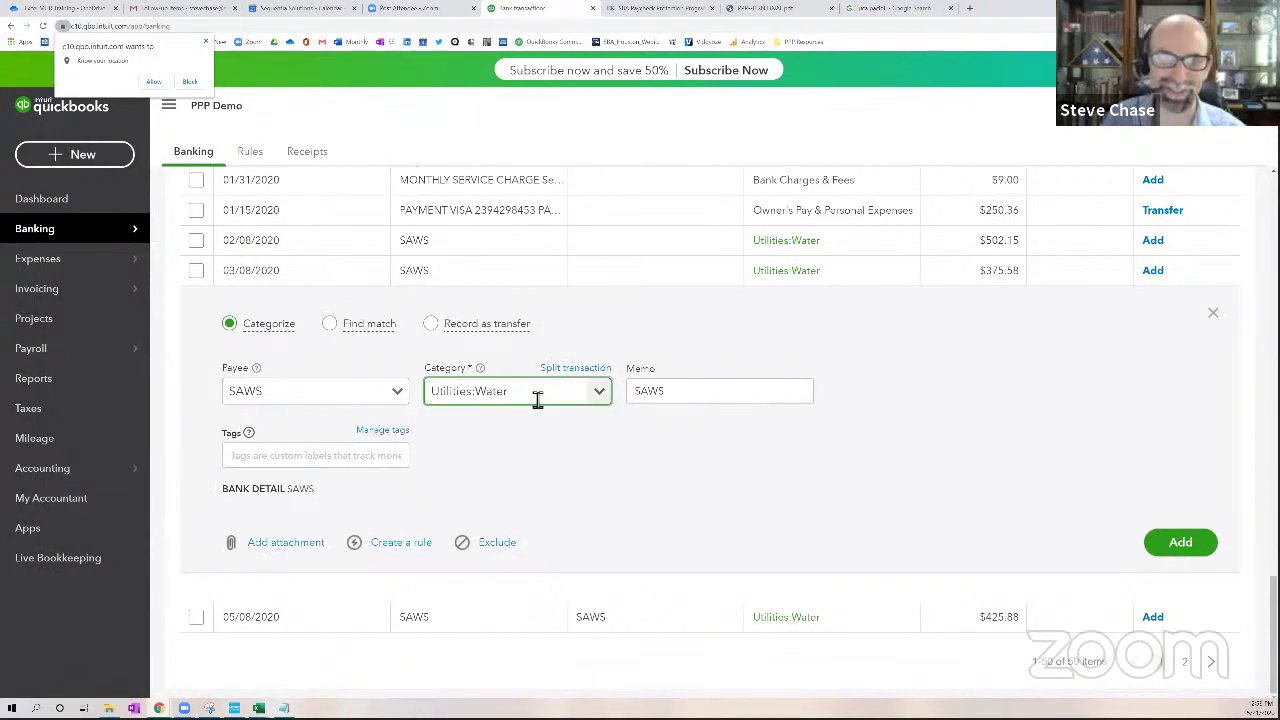
pyautogui.click(1178, 542)
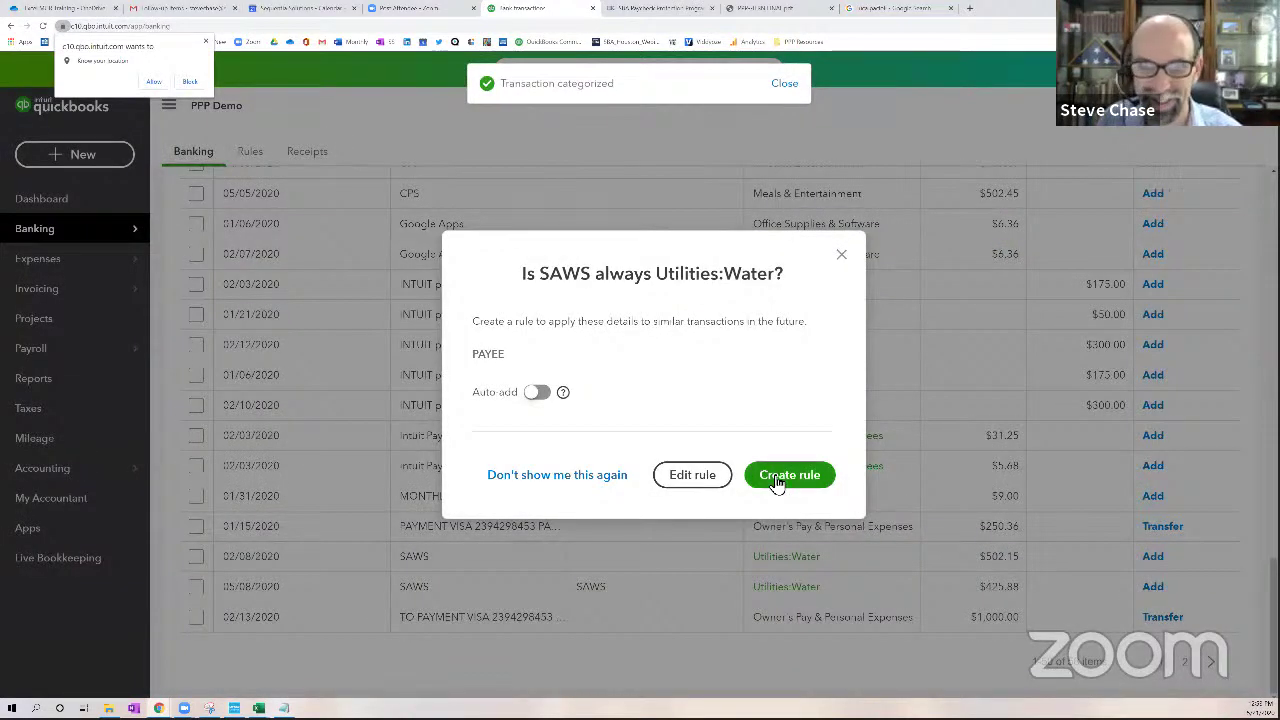
pyautogui.click(779, 476)
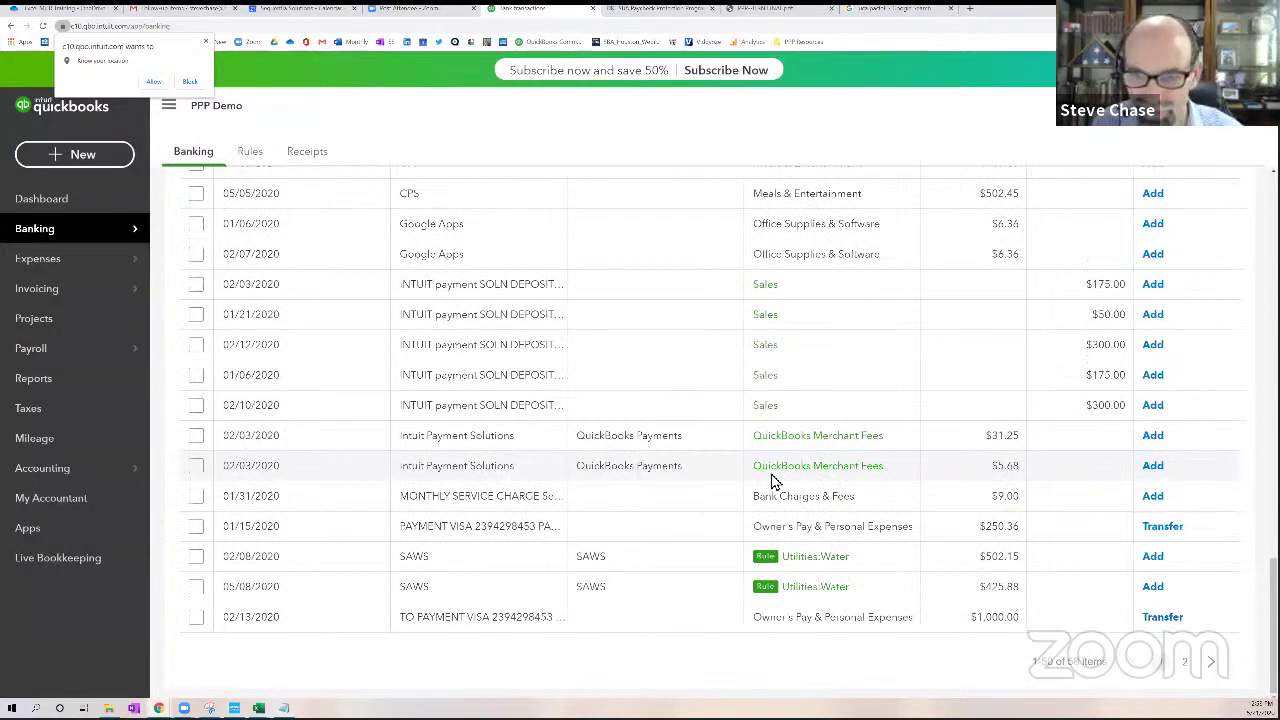
pyautogui.click(1156, 563)
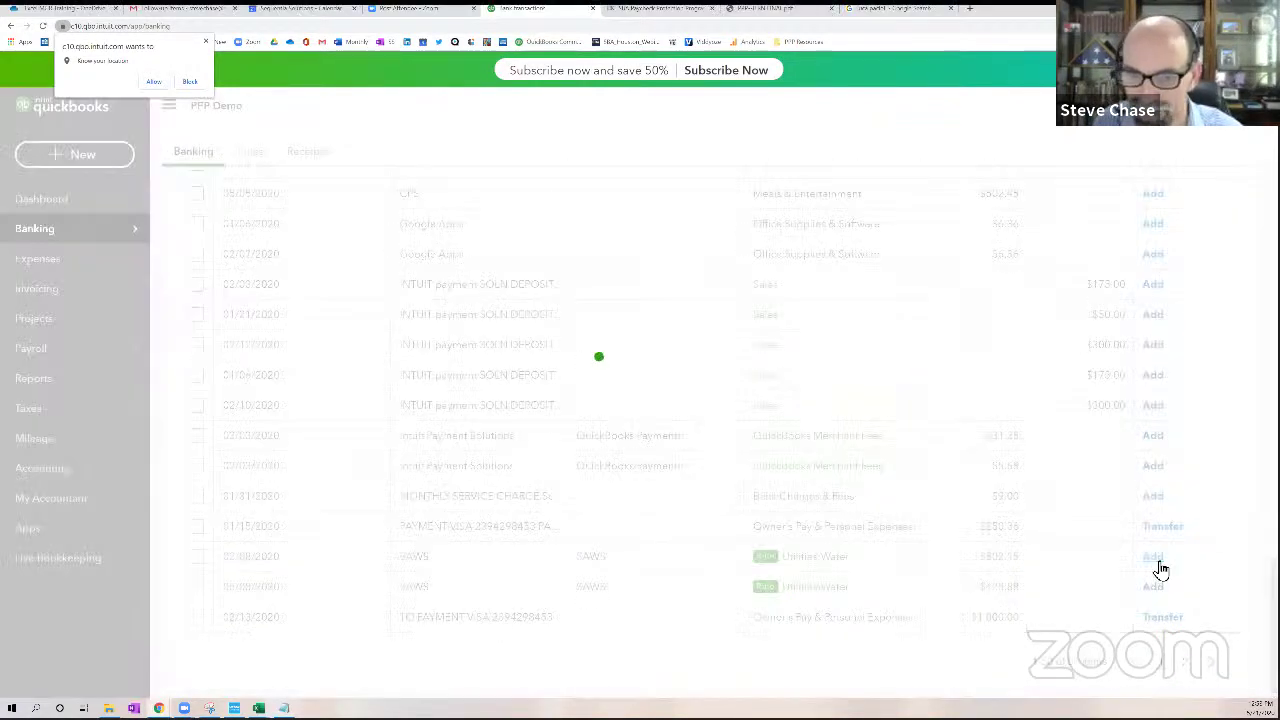
pyautogui.click(1155, 558)
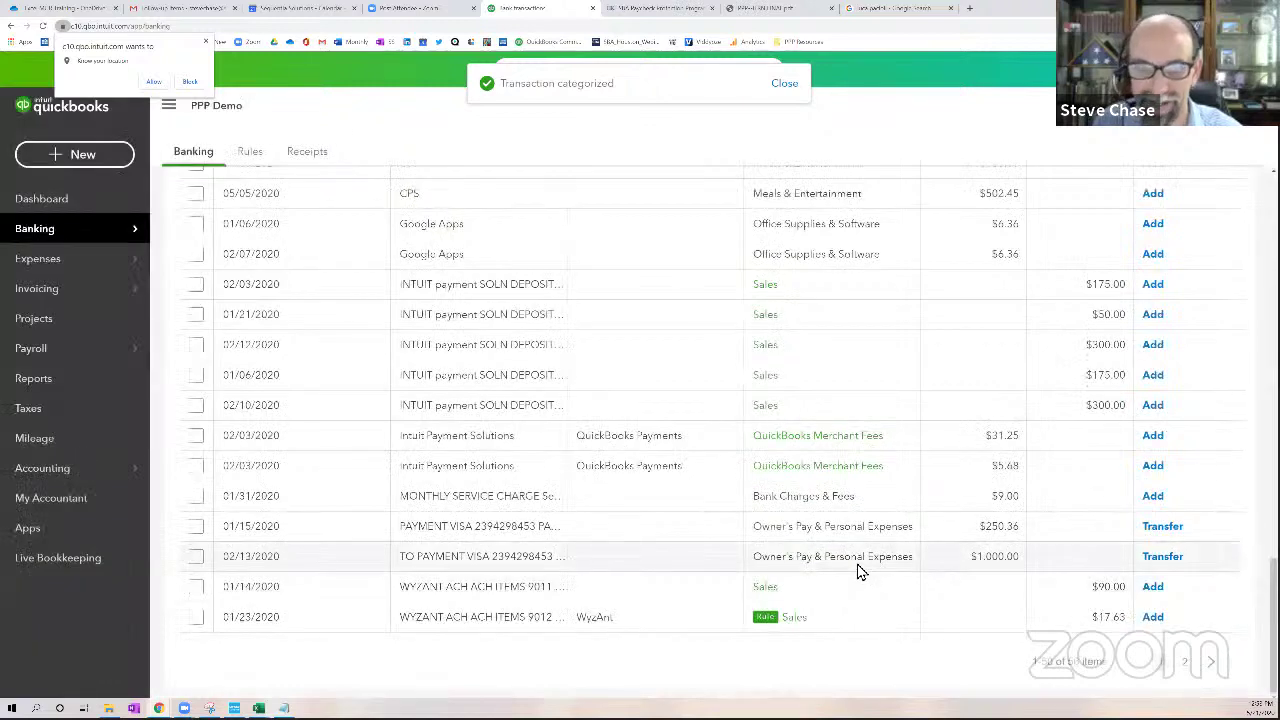
# Open the 01/05/2020 CPS transaction and create CPS as a new Vendor payee
pyautogui.scroll(4, 640, 545)
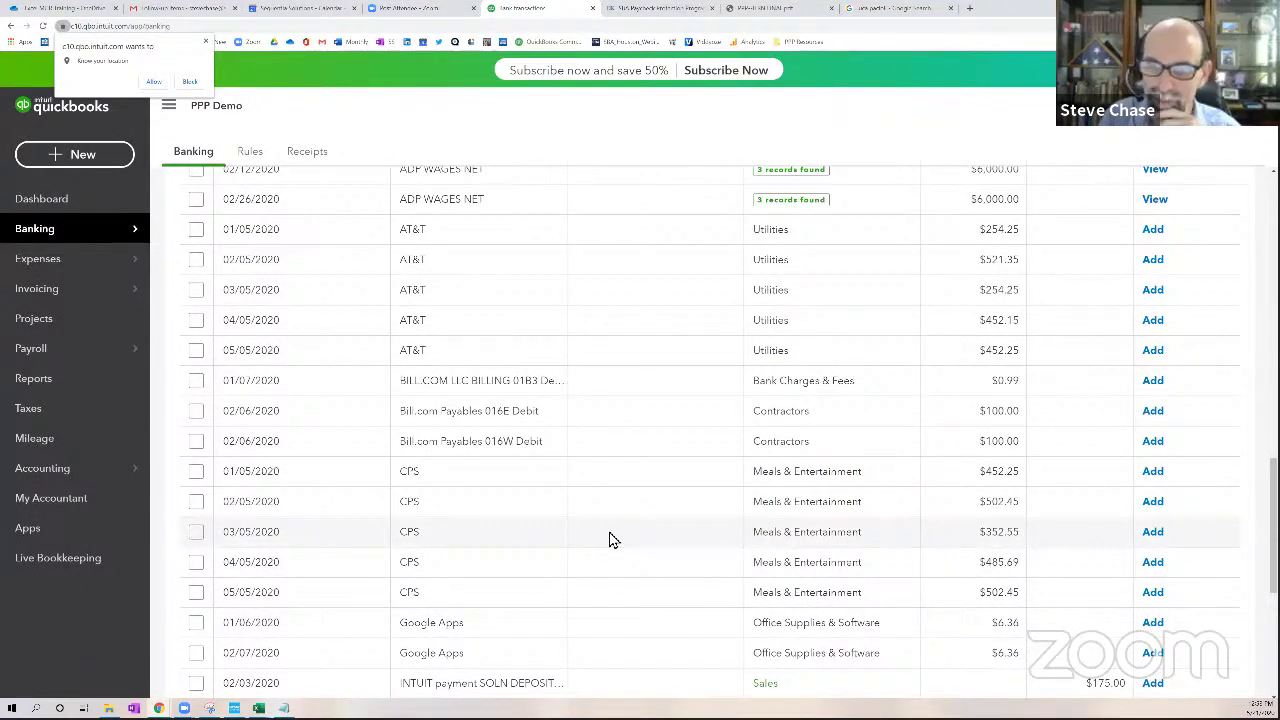
pyautogui.scroll(2, 610, 538)
pyautogui.scroll(-2, 514, 566)
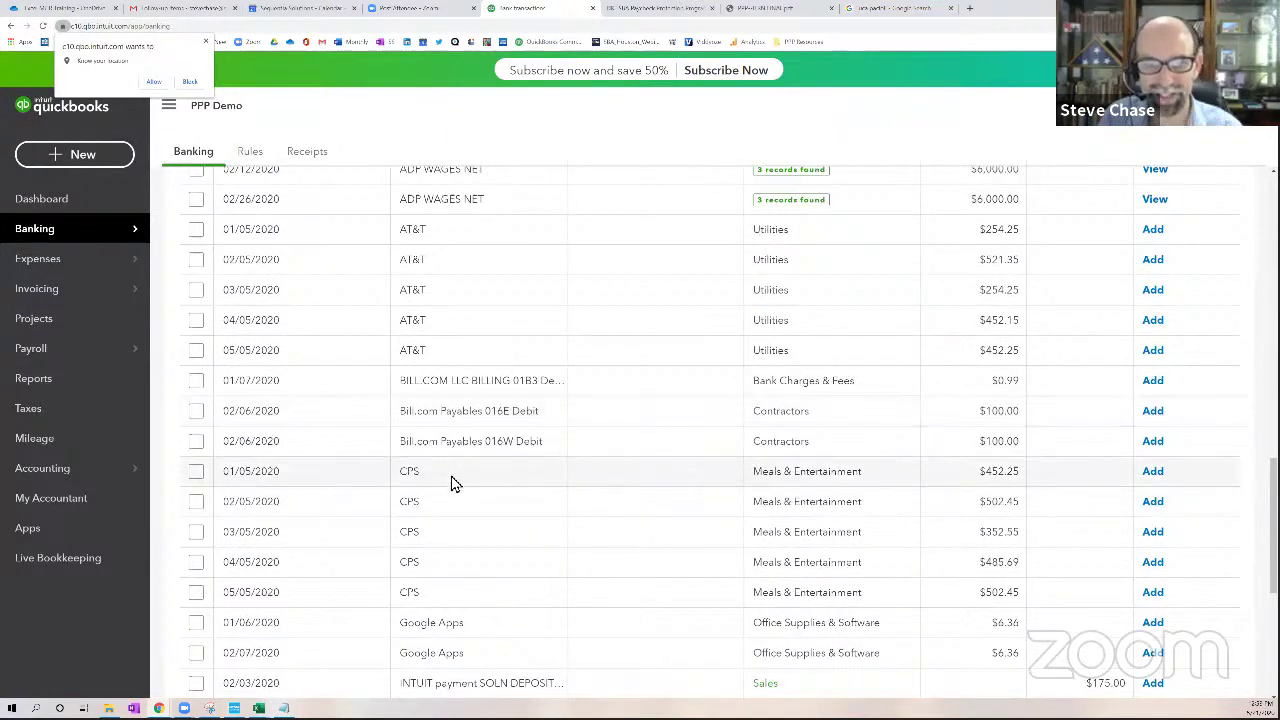
pyautogui.click(452, 484)
pyautogui.click(314, 600)
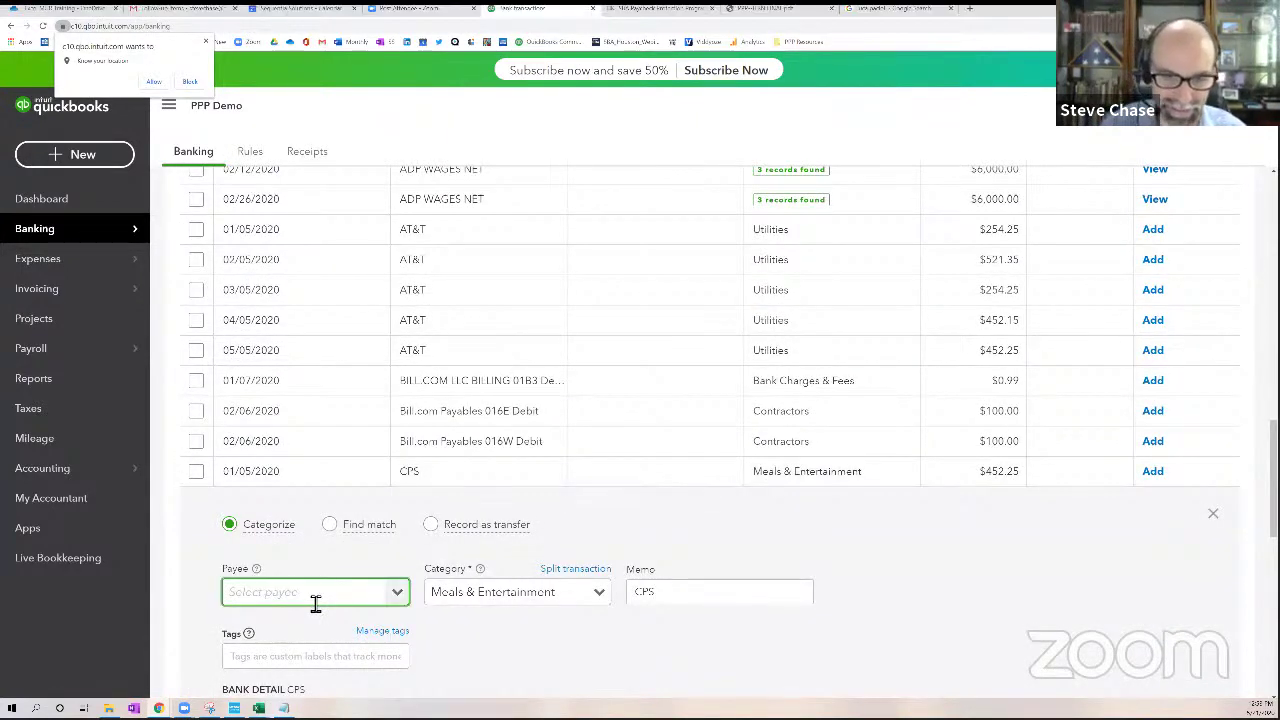
pyautogui.write('CP')
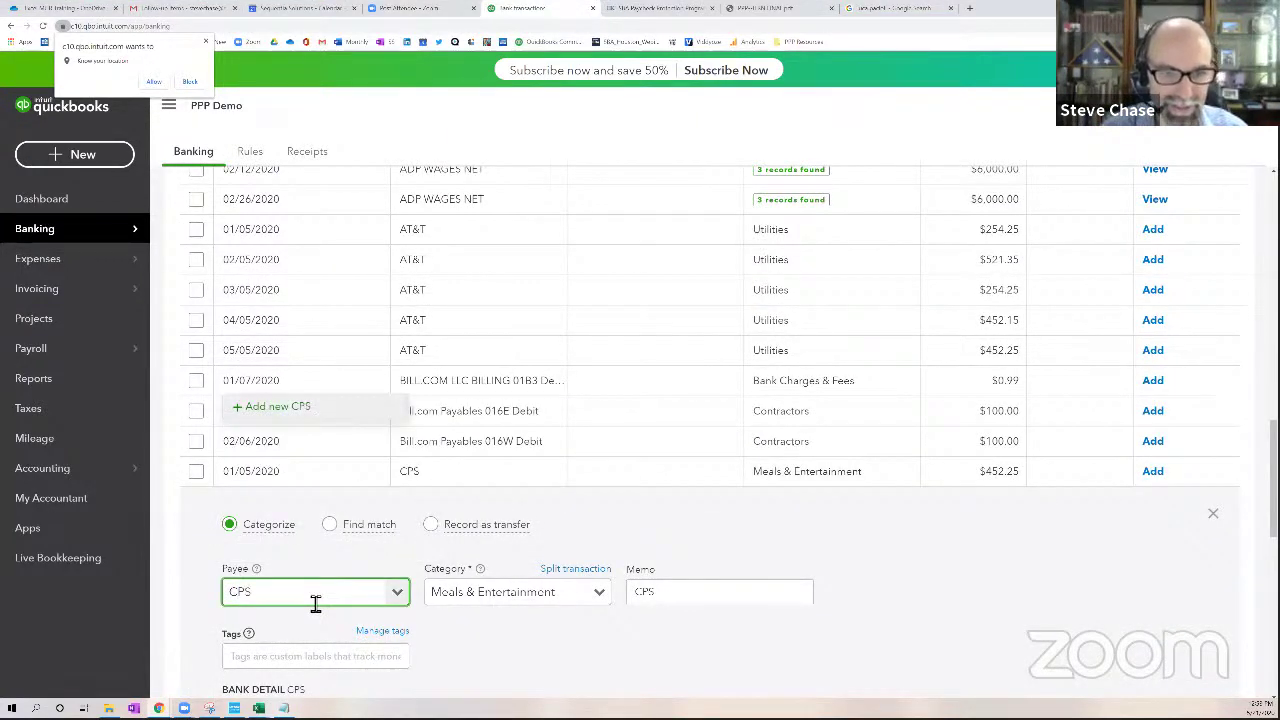
pyautogui.write('S')
pyautogui.press('Tab')
pyautogui.click(272, 620)
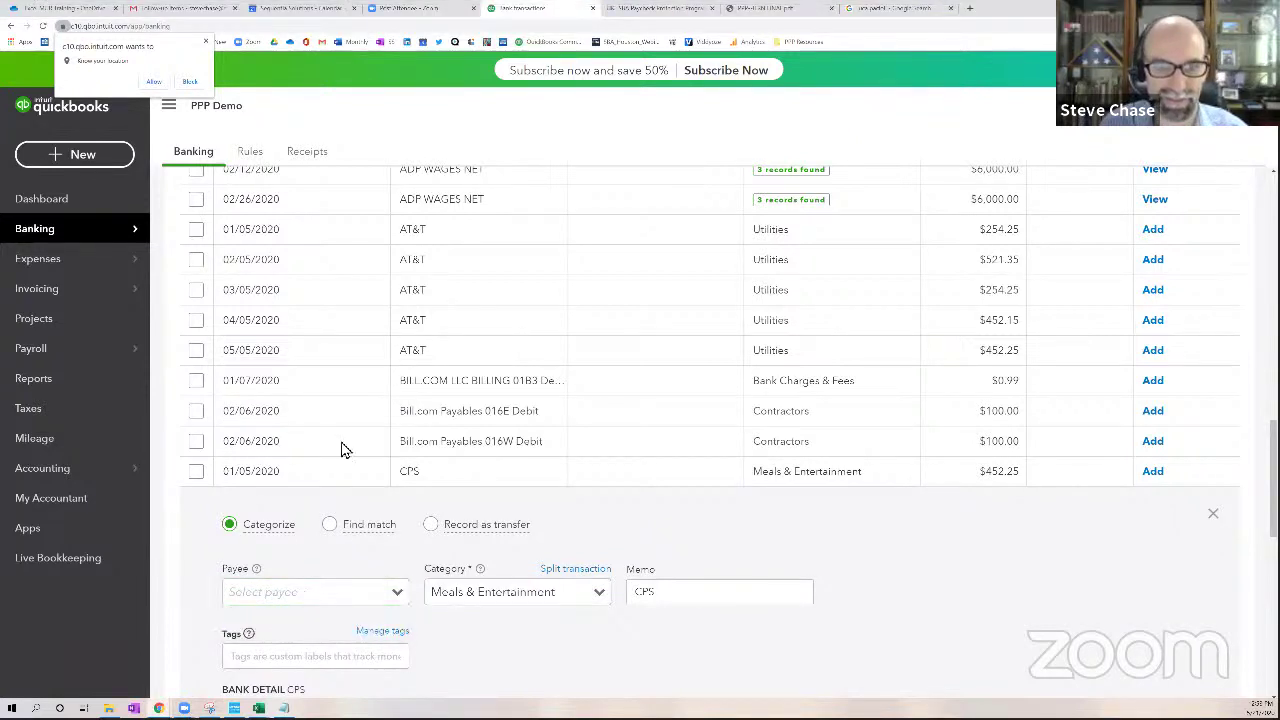
pyautogui.write('CPS')
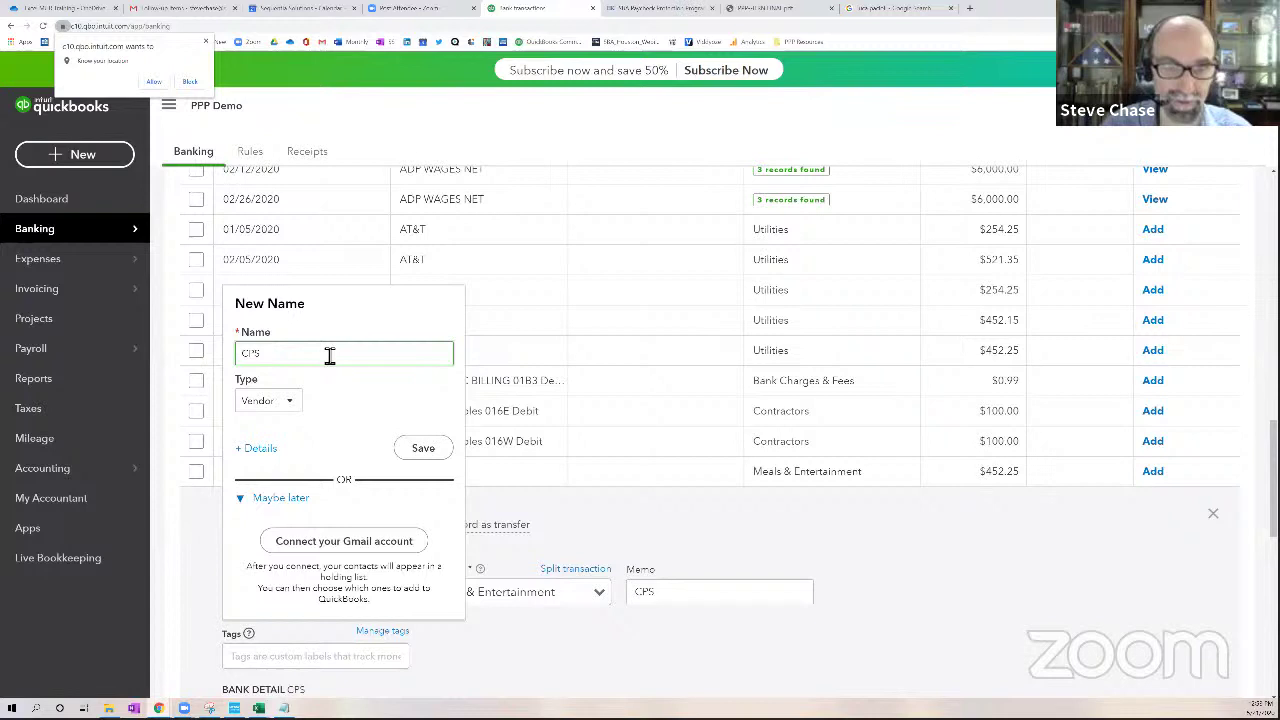
pyautogui.press('Tab')
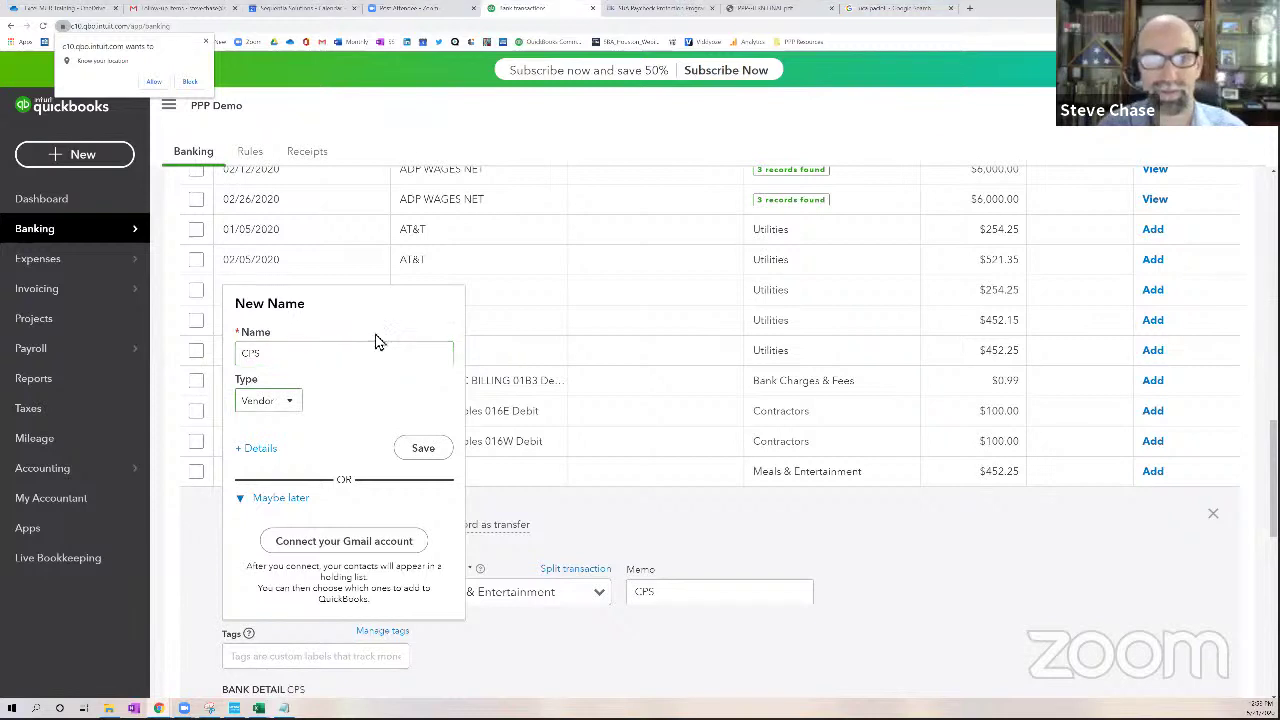
pyautogui.click(423, 447)
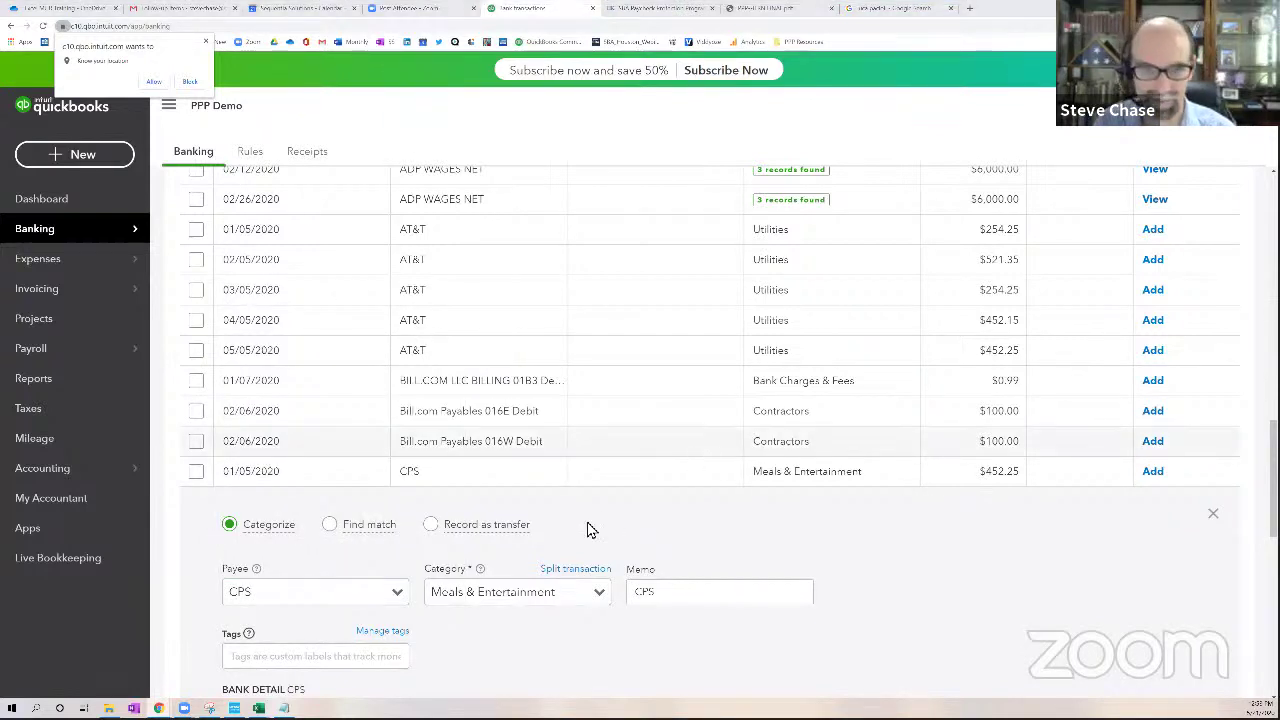
# Set its category to Utilities:Gas/Electrice and add the transaction
pyautogui.click(517, 599)
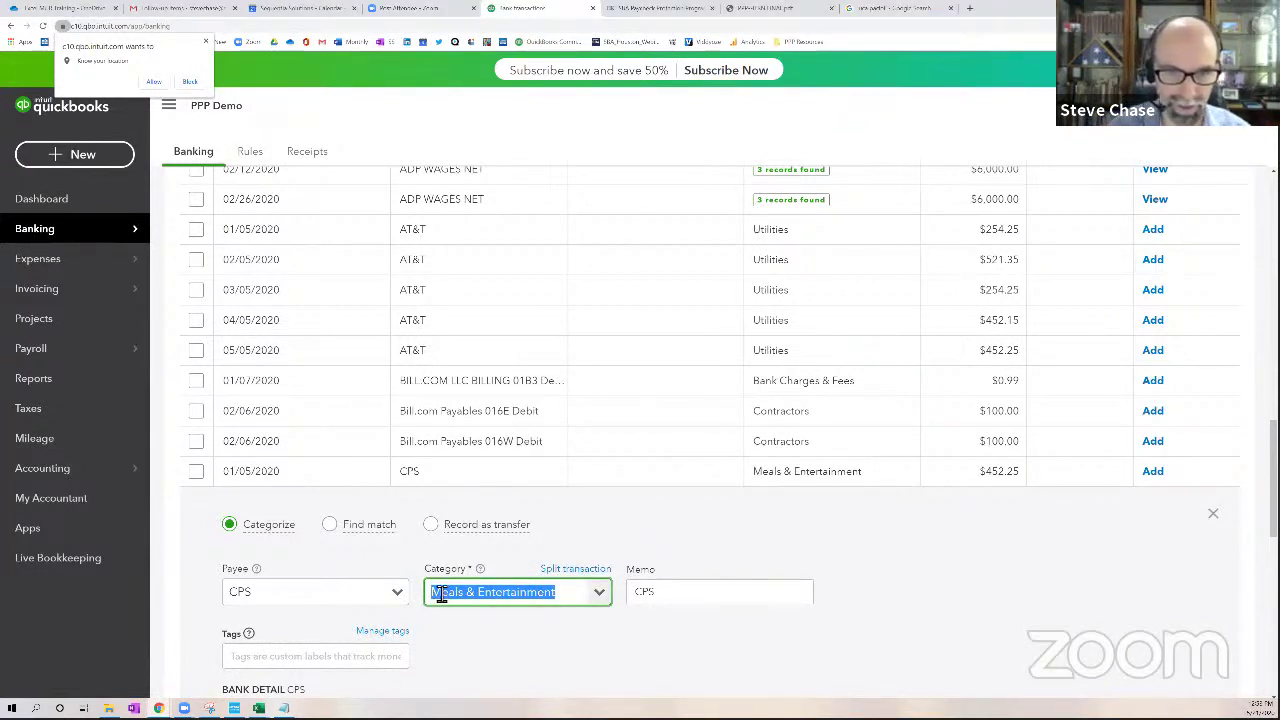
pyautogui.write('uti')
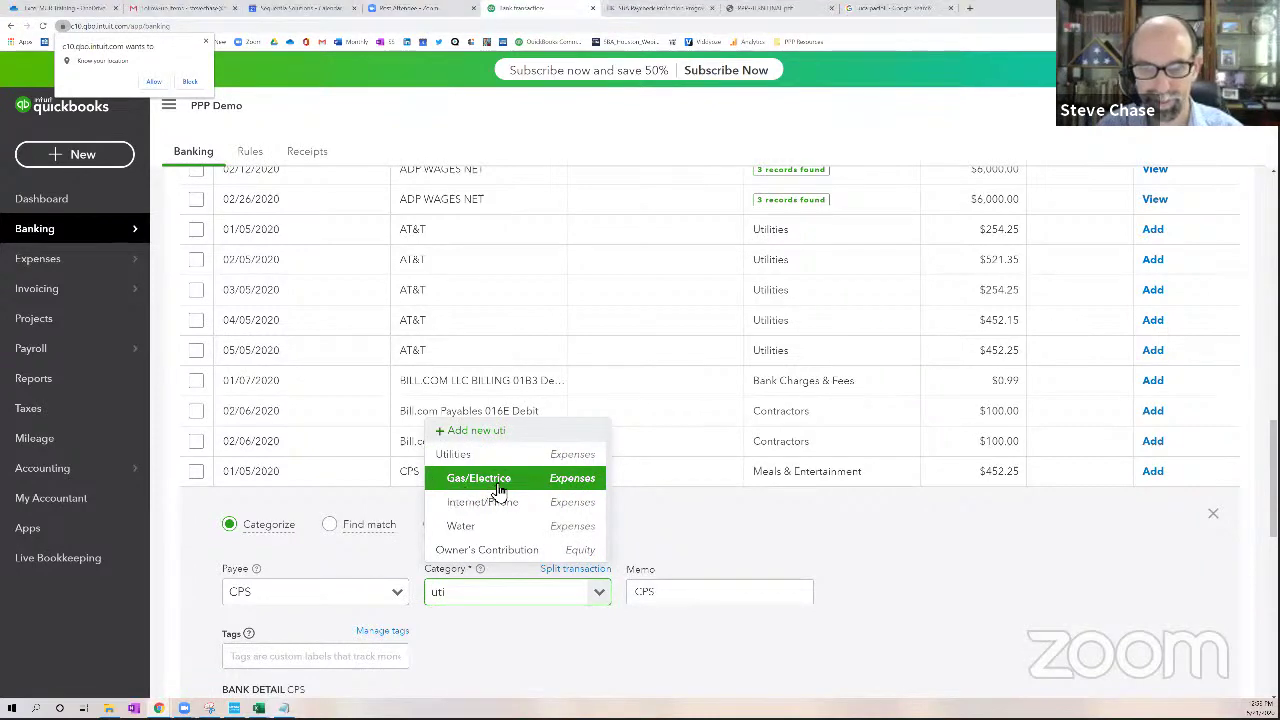
pyautogui.click(505, 484)
pyautogui.scroll(-3, 820, 600)
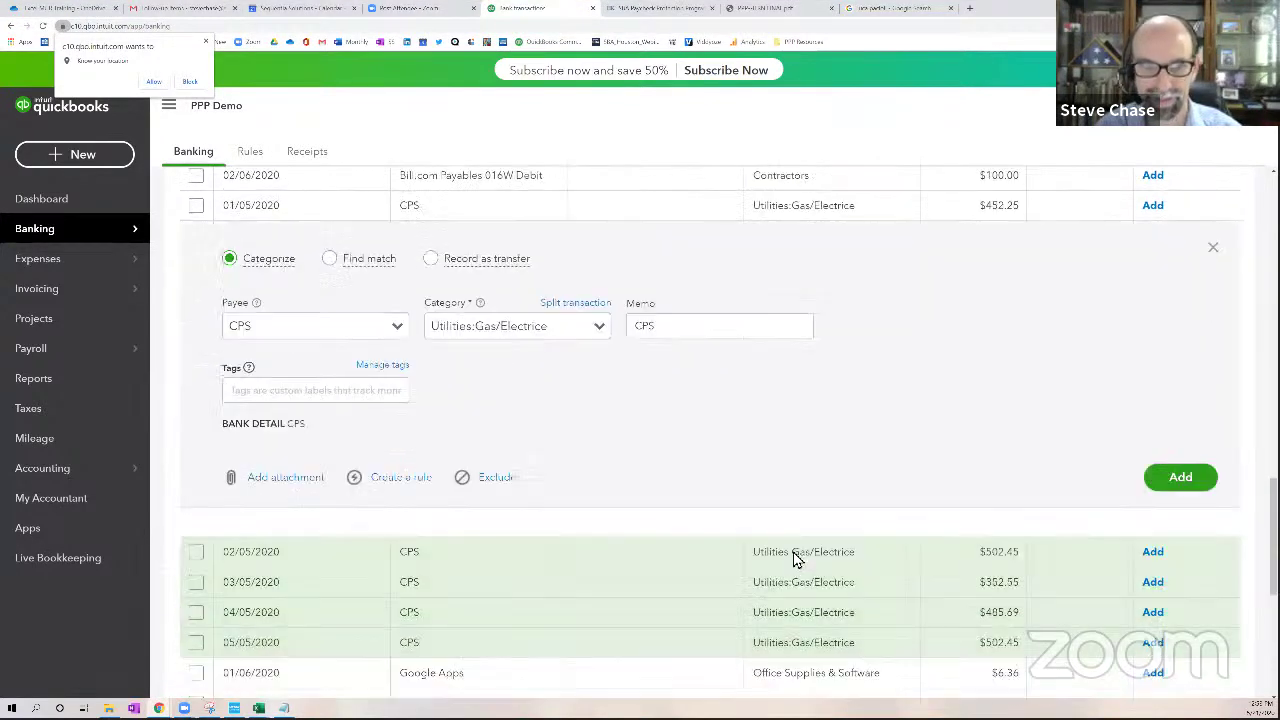
pyautogui.scroll(2, 1123, 472)
pyautogui.click(1177, 606)
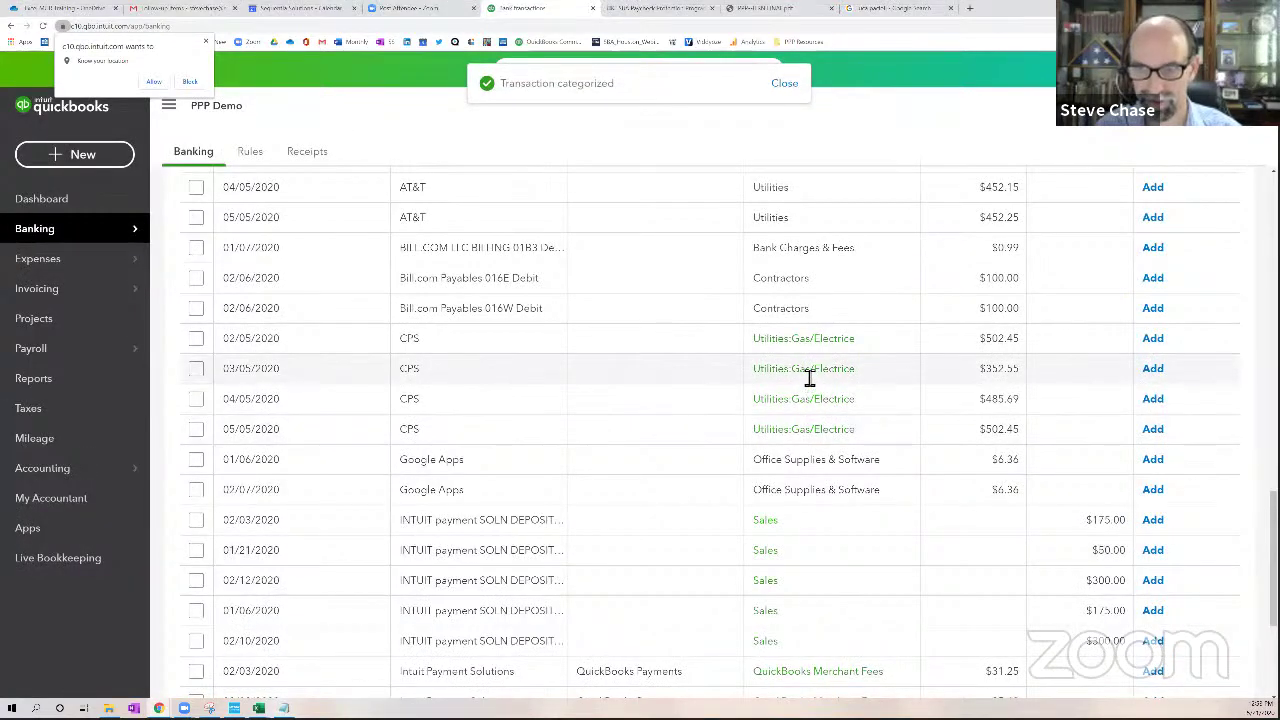
# Select the 02/05, 03/05 and 04/05/2020 CPS transactions for a batch update
pyautogui.click(196, 338)
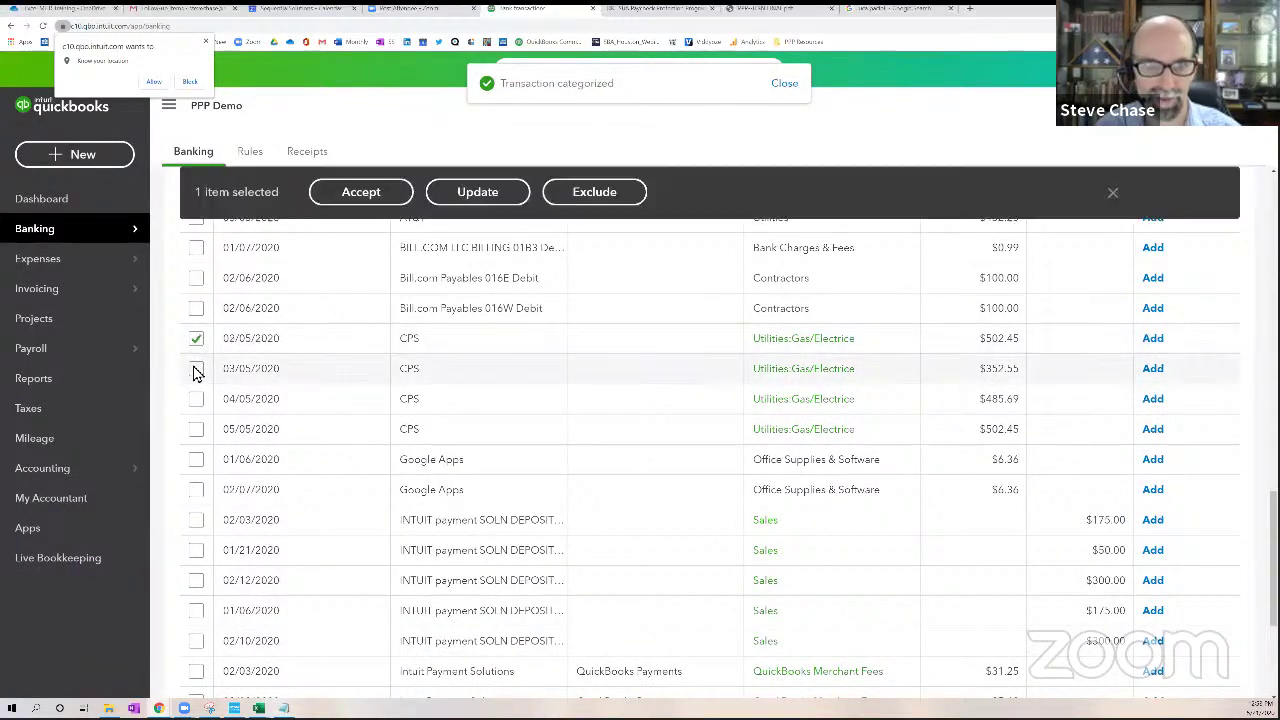
pyautogui.click(196, 368)
pyautogui.click(196, 399)
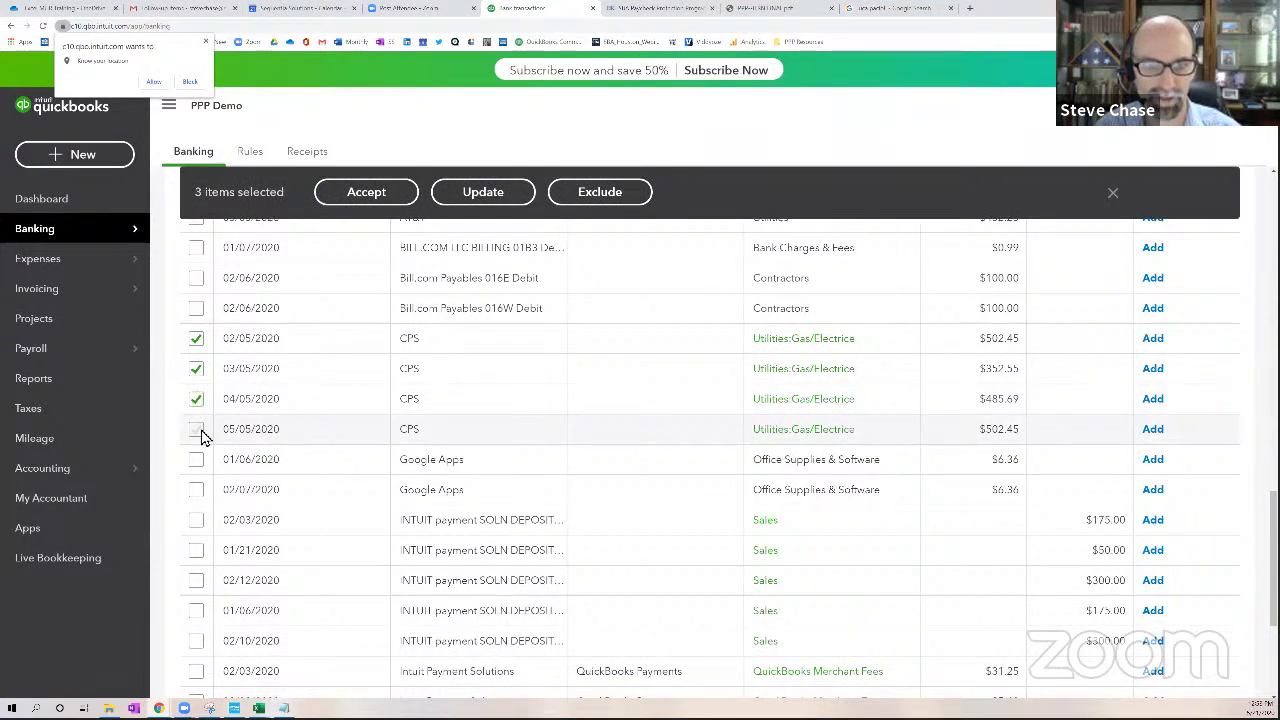
pyautogui.scroll(10, 351, 418)
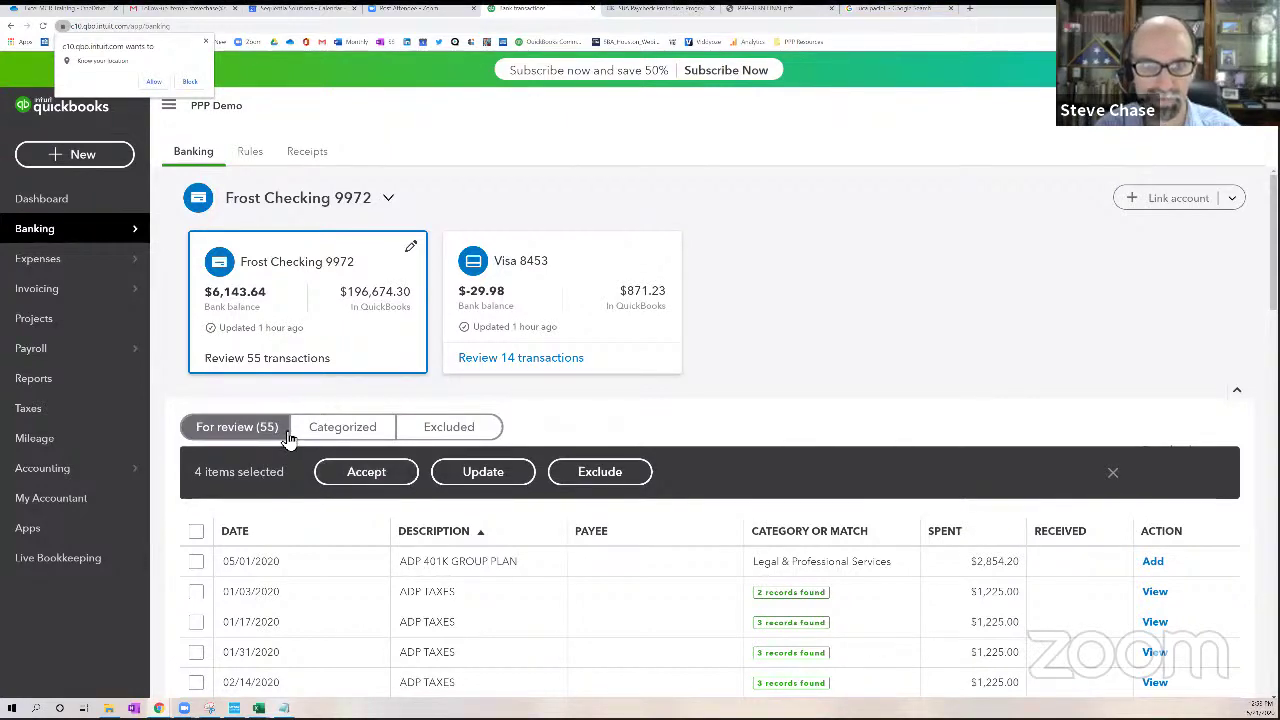
# Batch-assign category Utilities:Gas/Electrice and payee CPS to them and accept
pyautogui.click(480, 474)
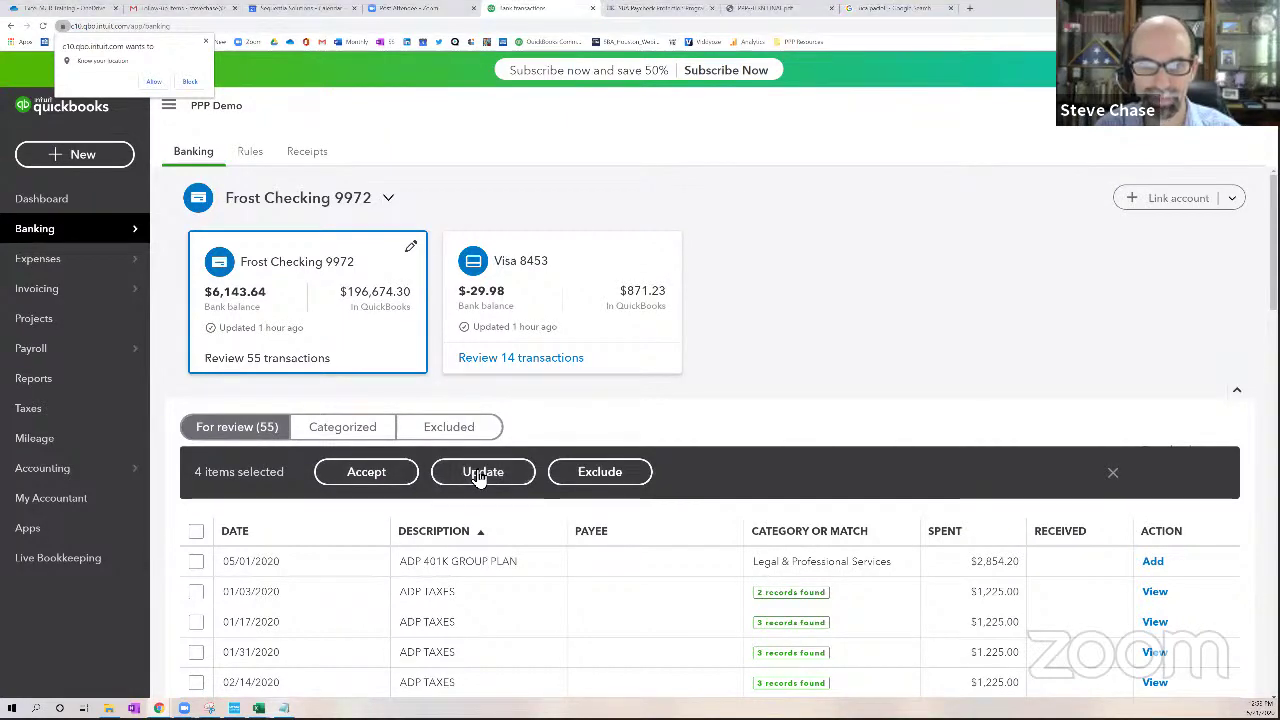
pyautogui.write('cps')
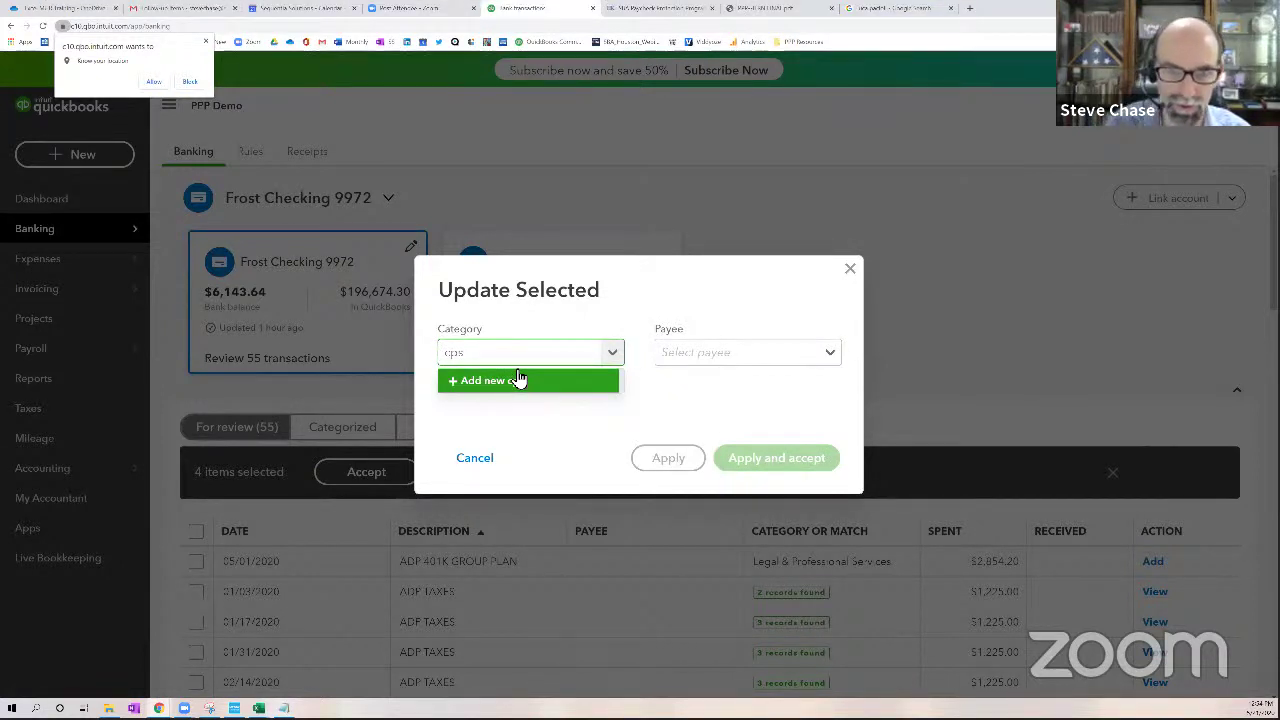
pyautogui.click(520, 380)
pyautogui.doubleClick(448, 355)
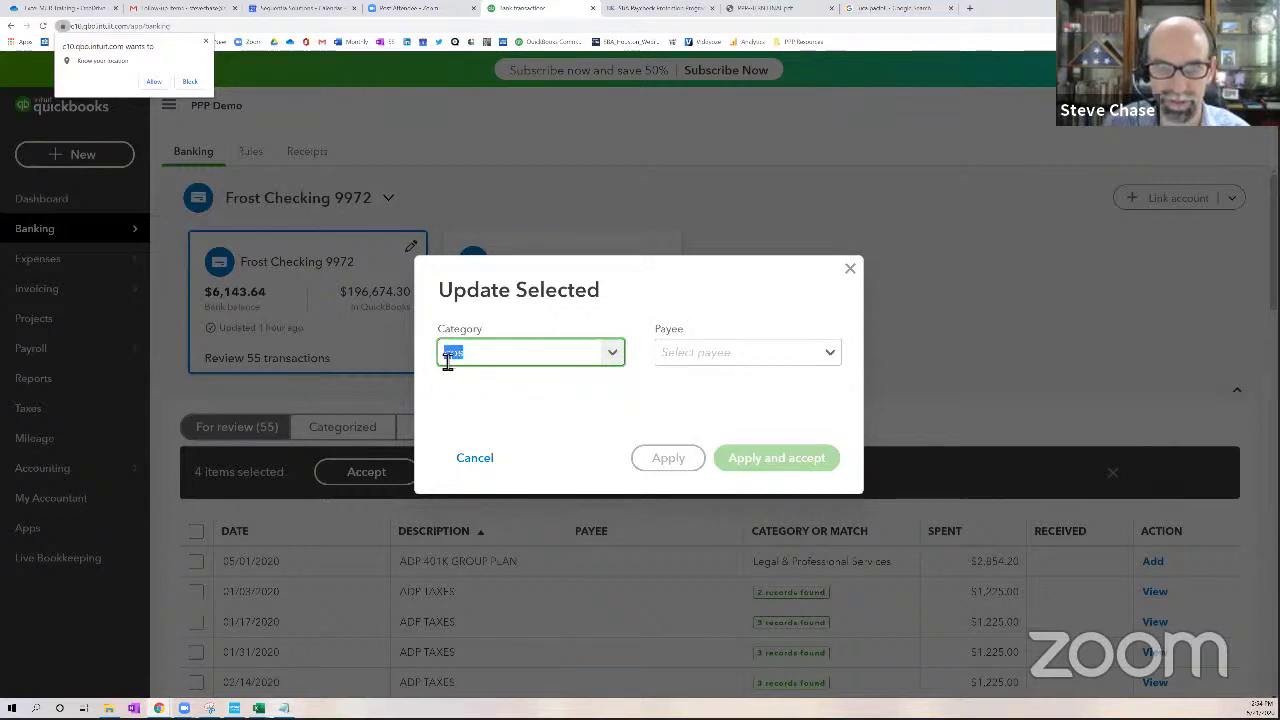
pyautogui.write('uti')
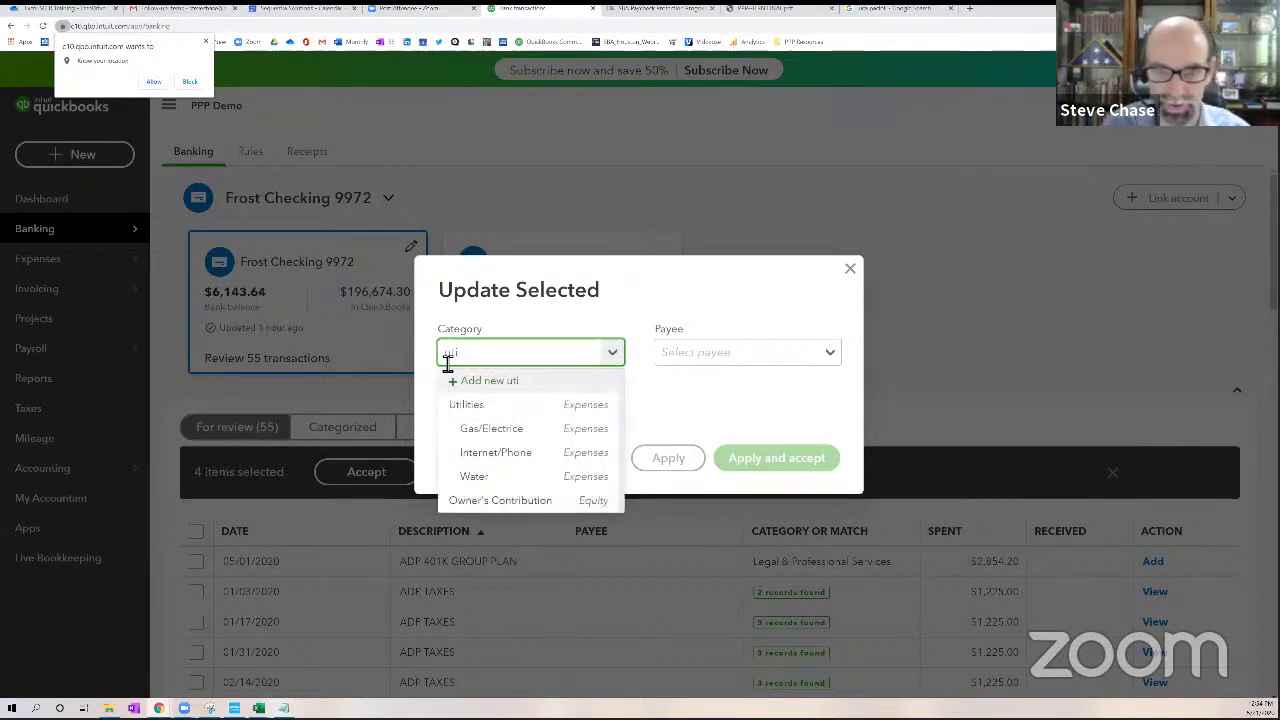
pyautogui.click(560, 430)
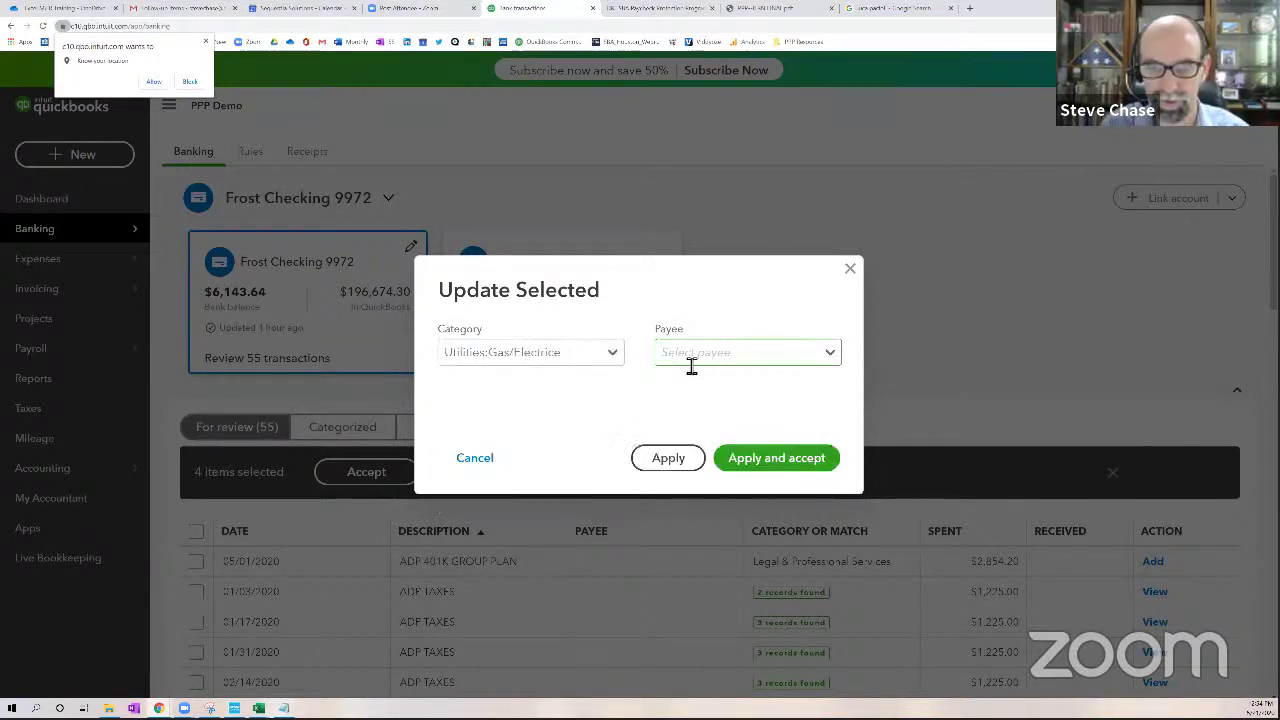
pyautogui.click(691, 364)
pyautogui.write('cps')
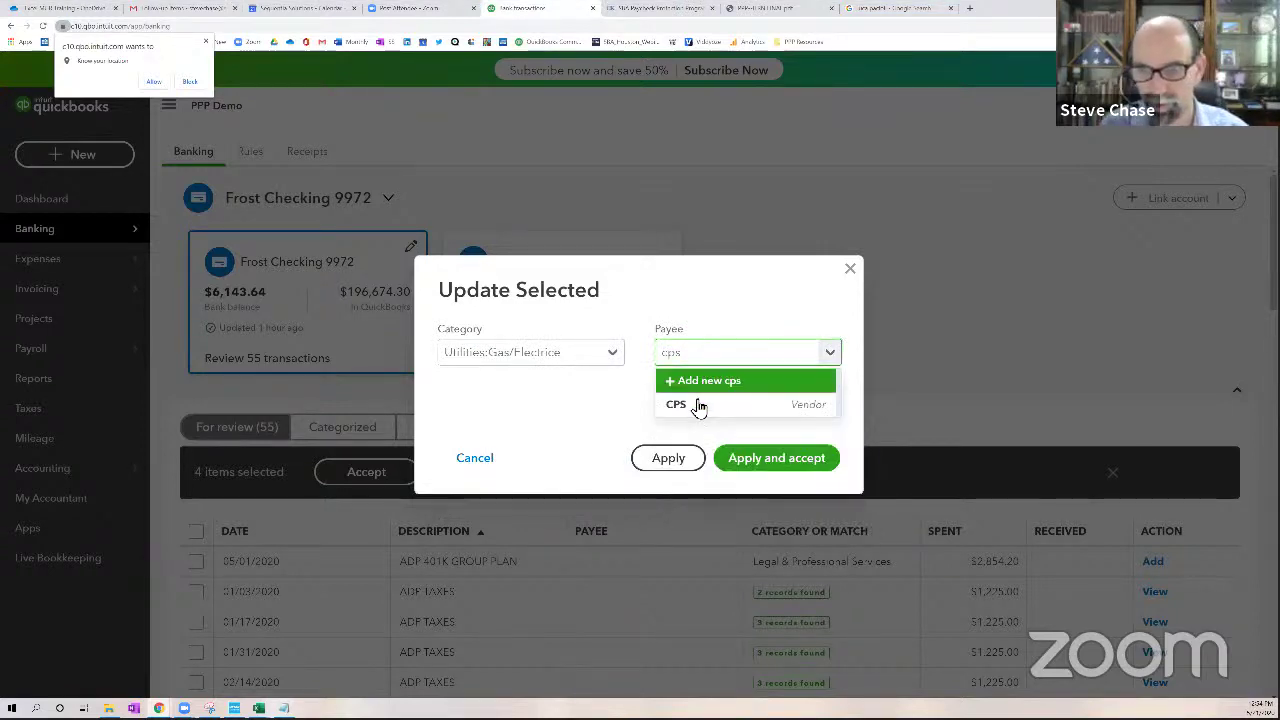
pyautogui.click(694, 407)
pyautogui.click(752, 458)
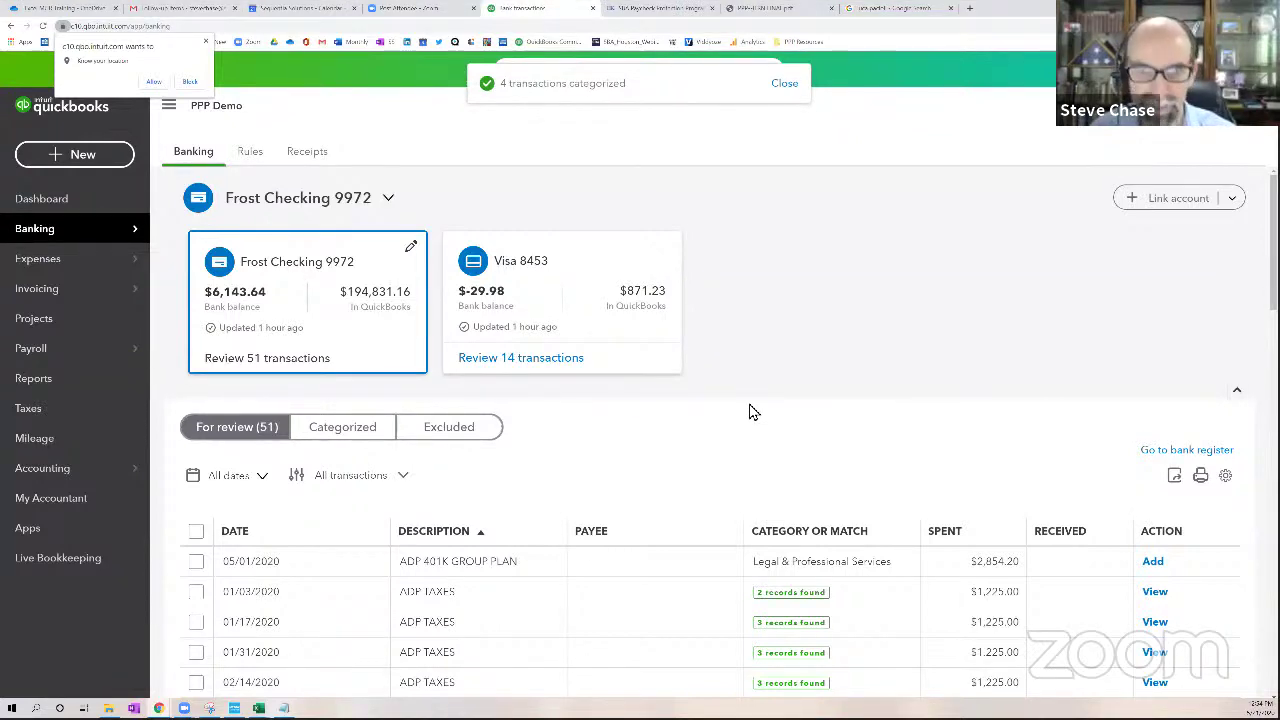
pyautogui.scroll(-2, 752, 412)
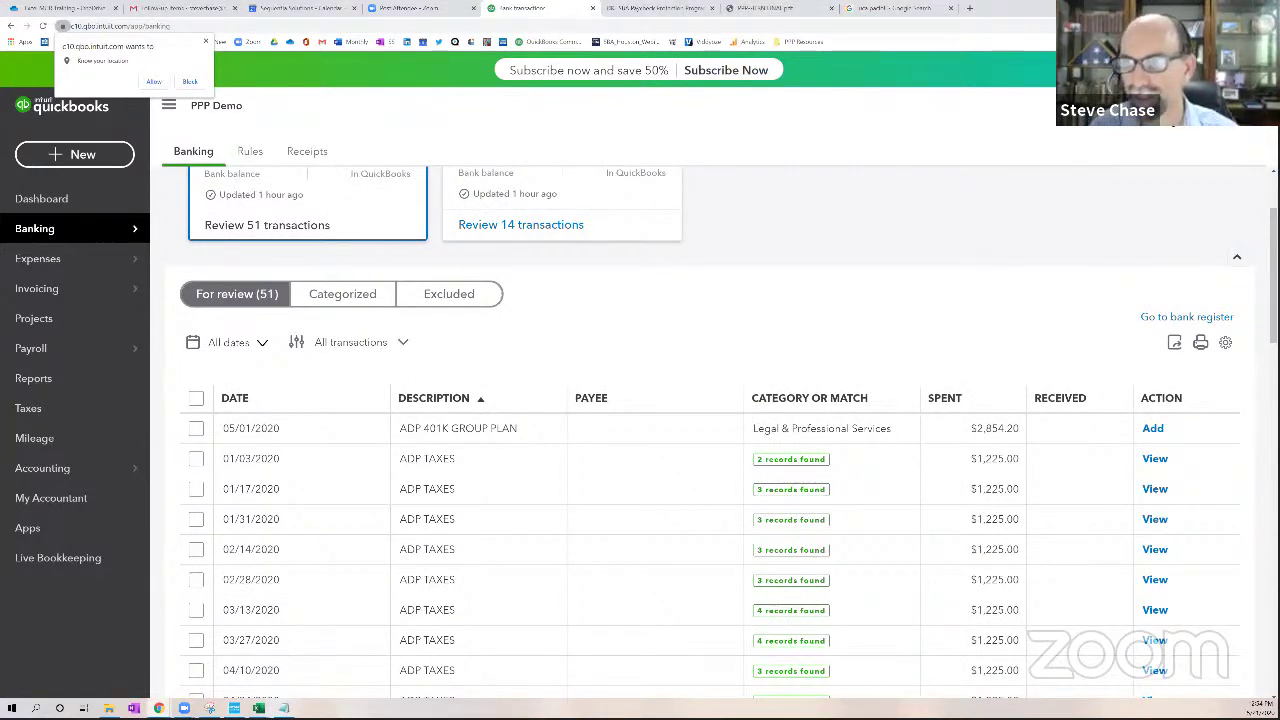
pyautogui.click(1180, 105)
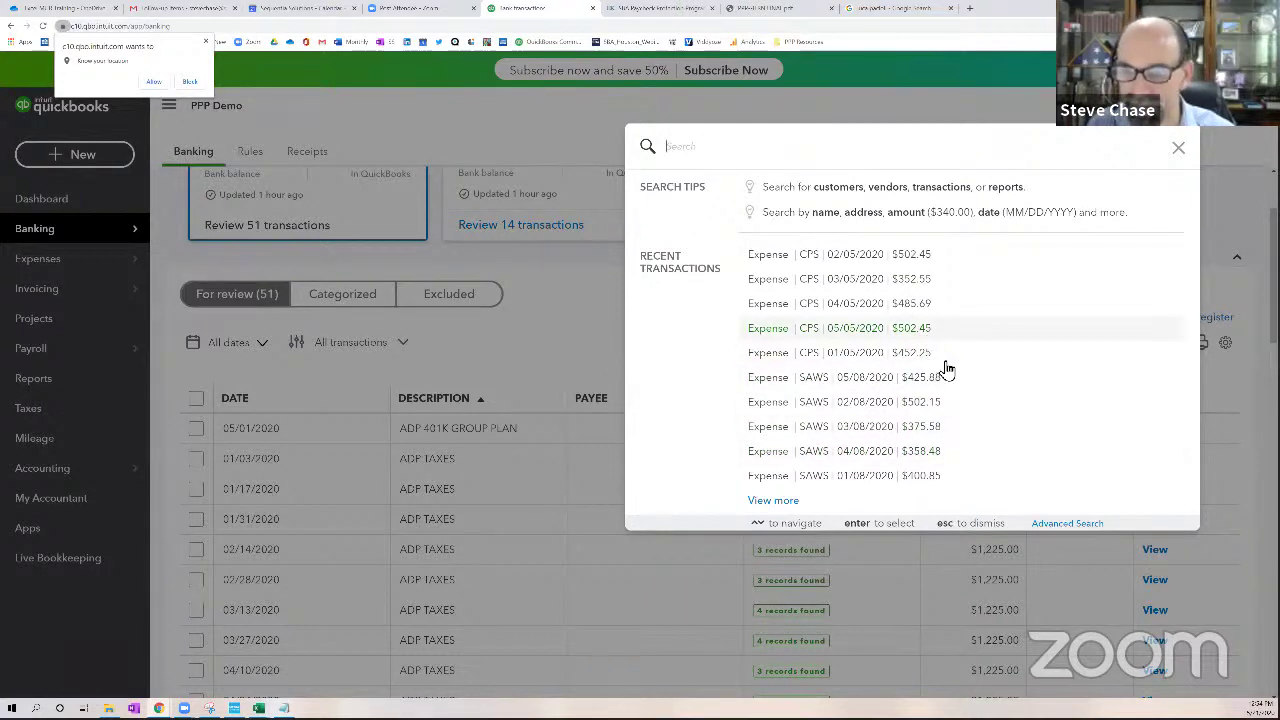
pyautogui.click(1178, 150)
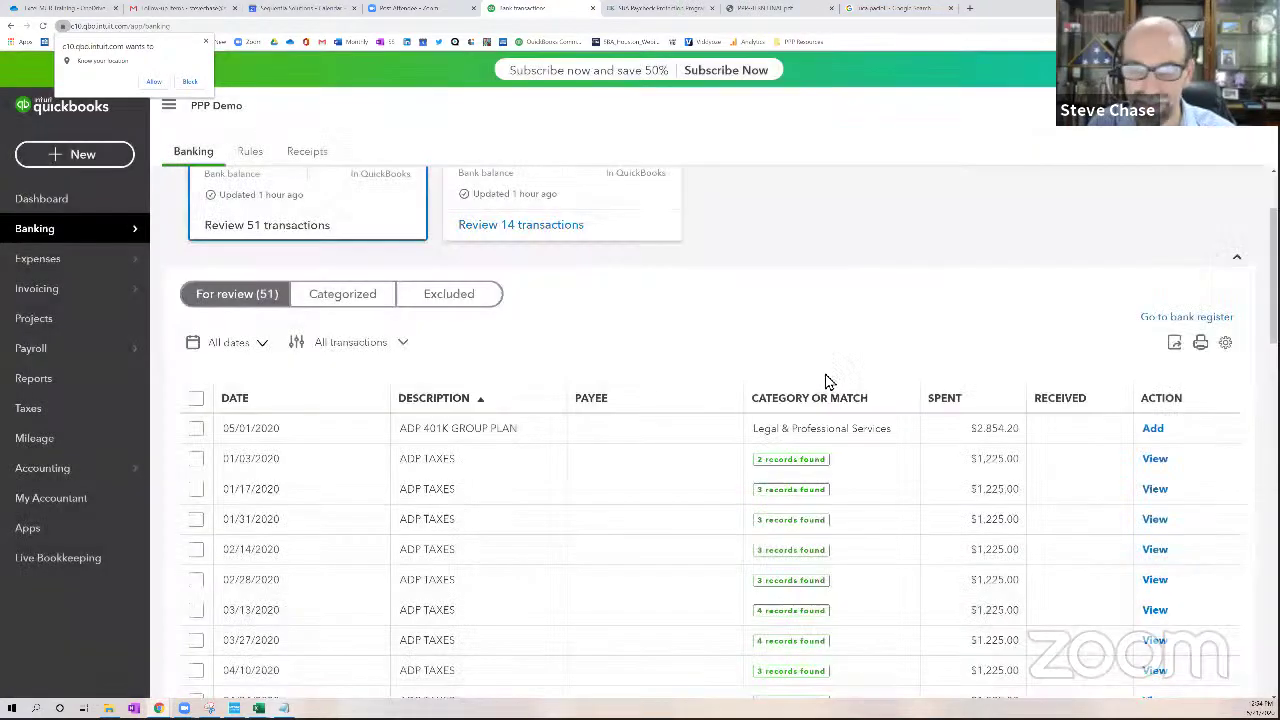
# Run the Profit and Loss report with columns broken out by Months
pyautogui.click(70, 390)
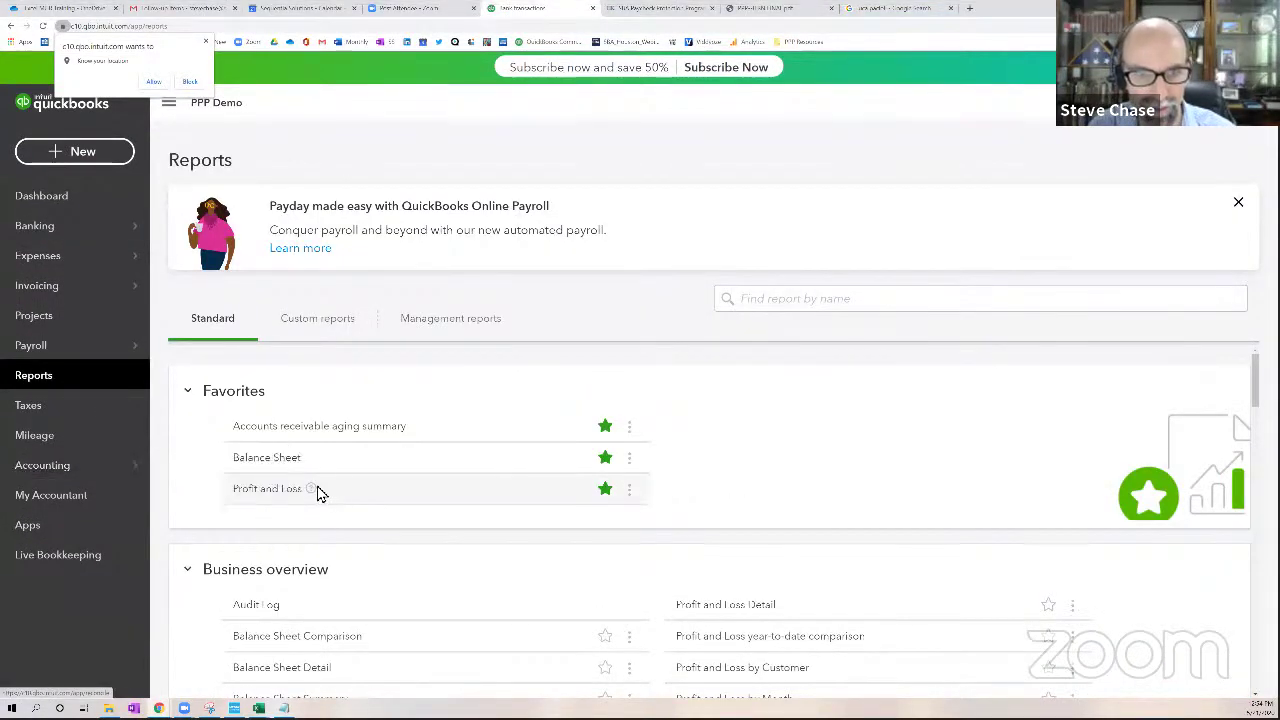
pyautogui.click(286, 491)
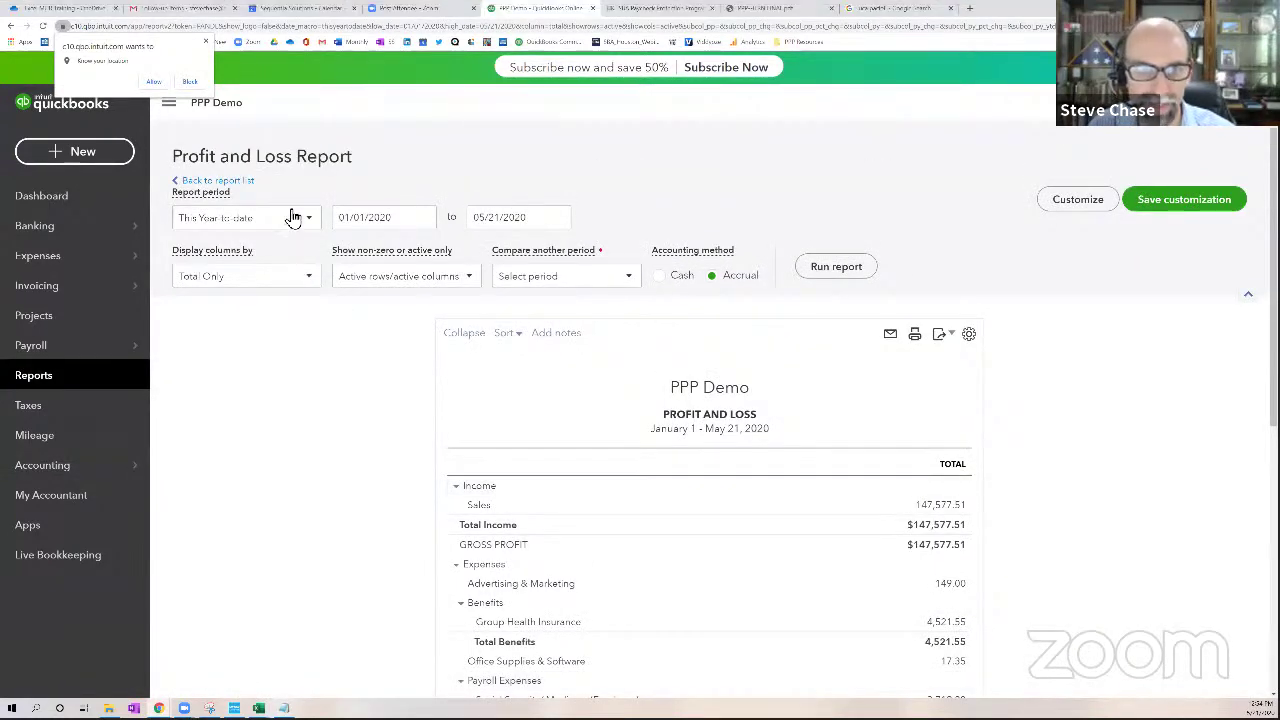
pyautogui.click(307, 279)
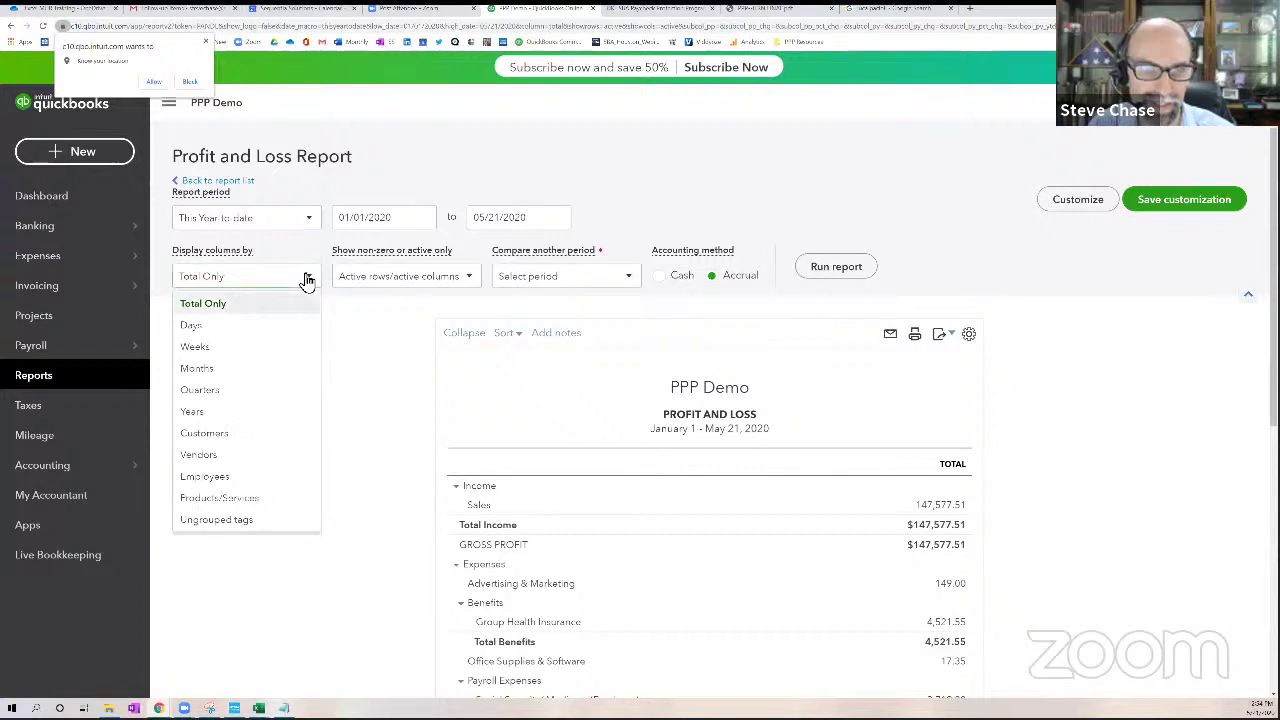
pyautogui.click(200, 369)
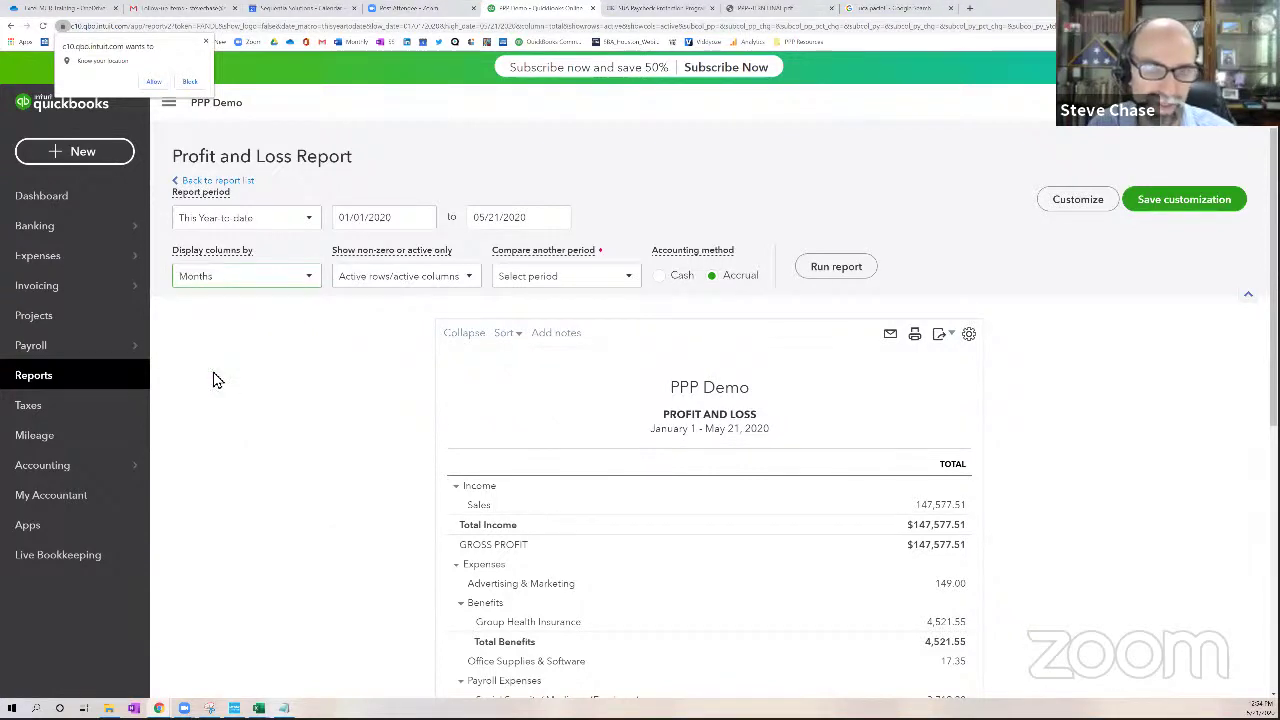
pyautogui.click(833, 267)
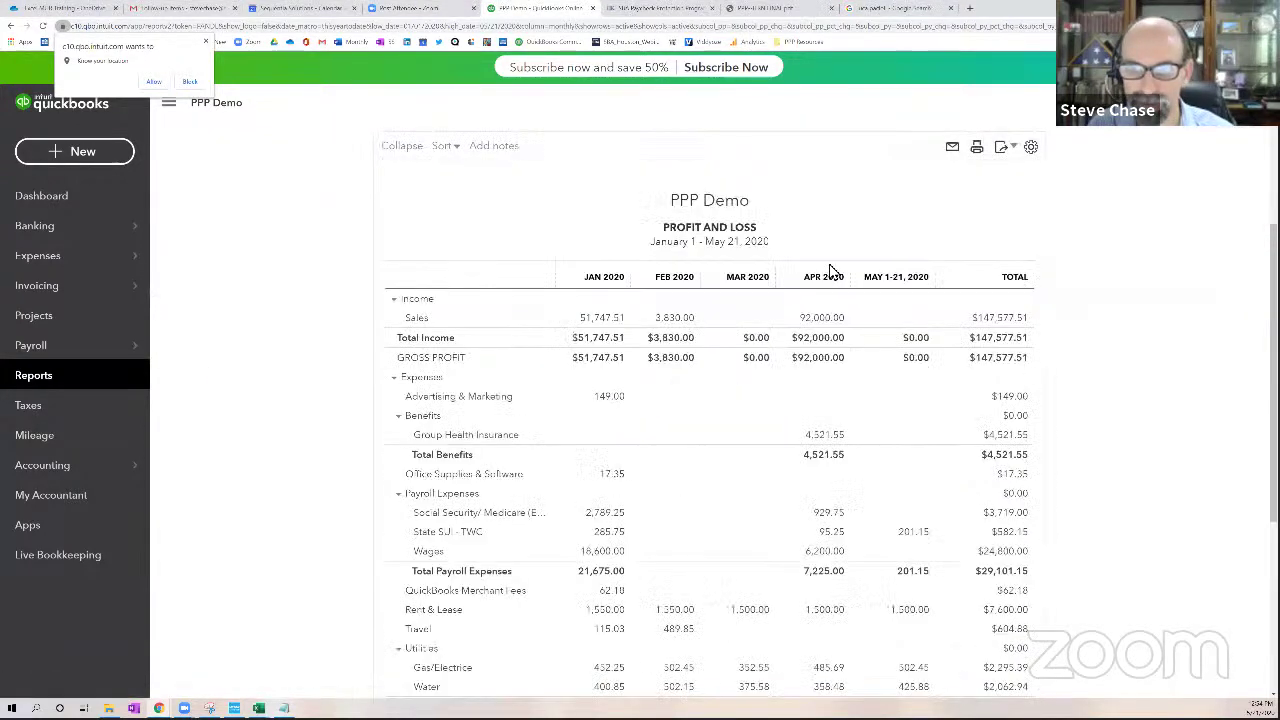
# Review the monthly figures, then switch to the PPP Tracker spreadsheet
pyautogui.scroll(-2, 1077, 394)
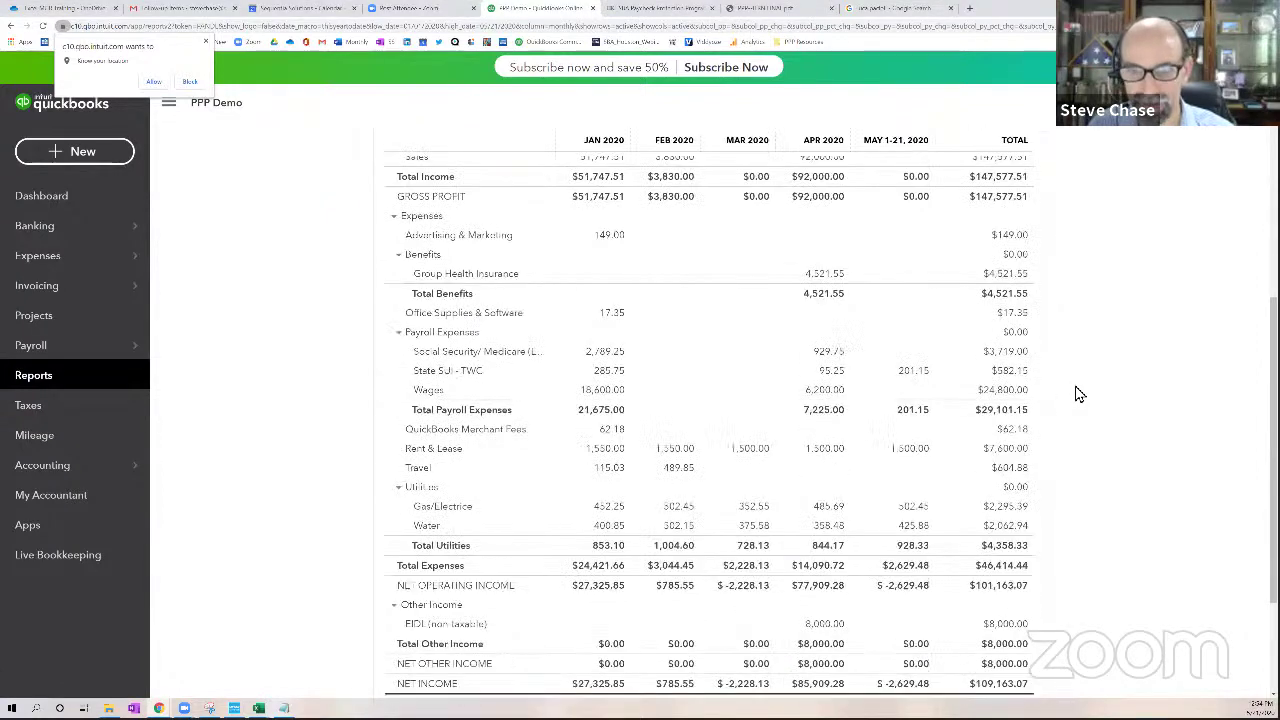
pyautogui.scroll(-2, 1077, 394)
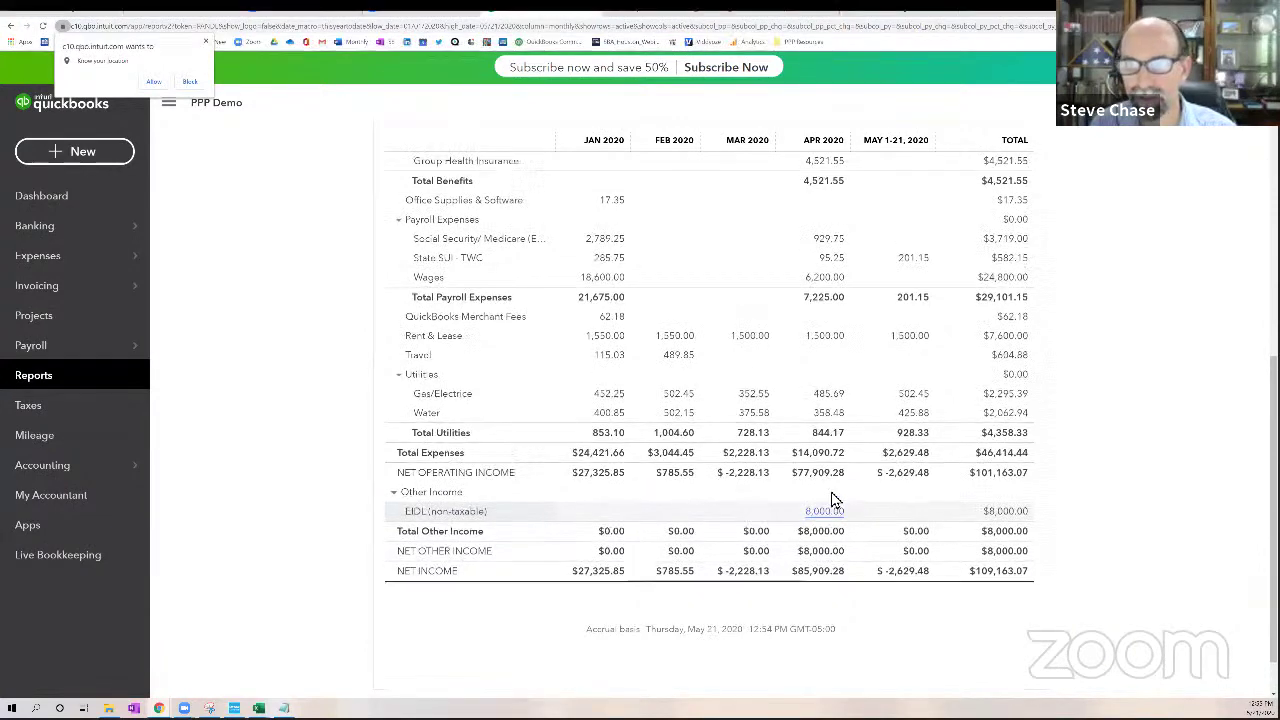
pyautogui.scroll(3, 834, 500)
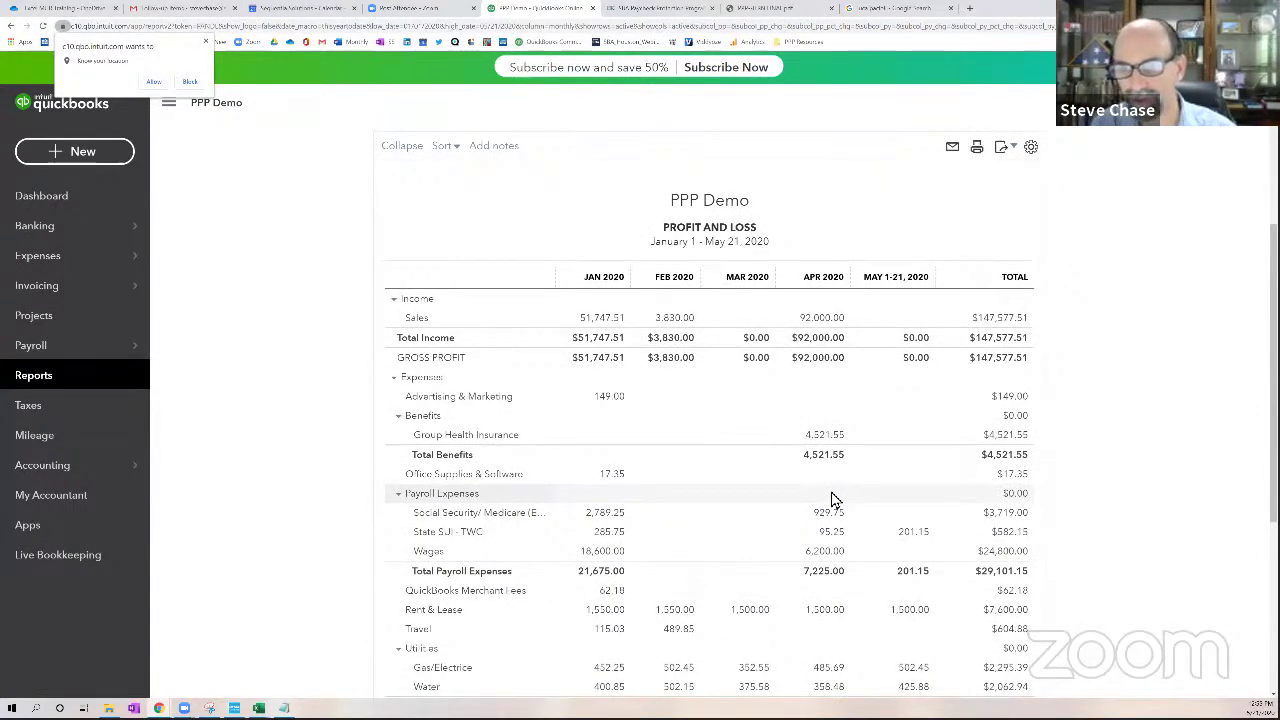
pyautogui.scroll(2, 834, 500)
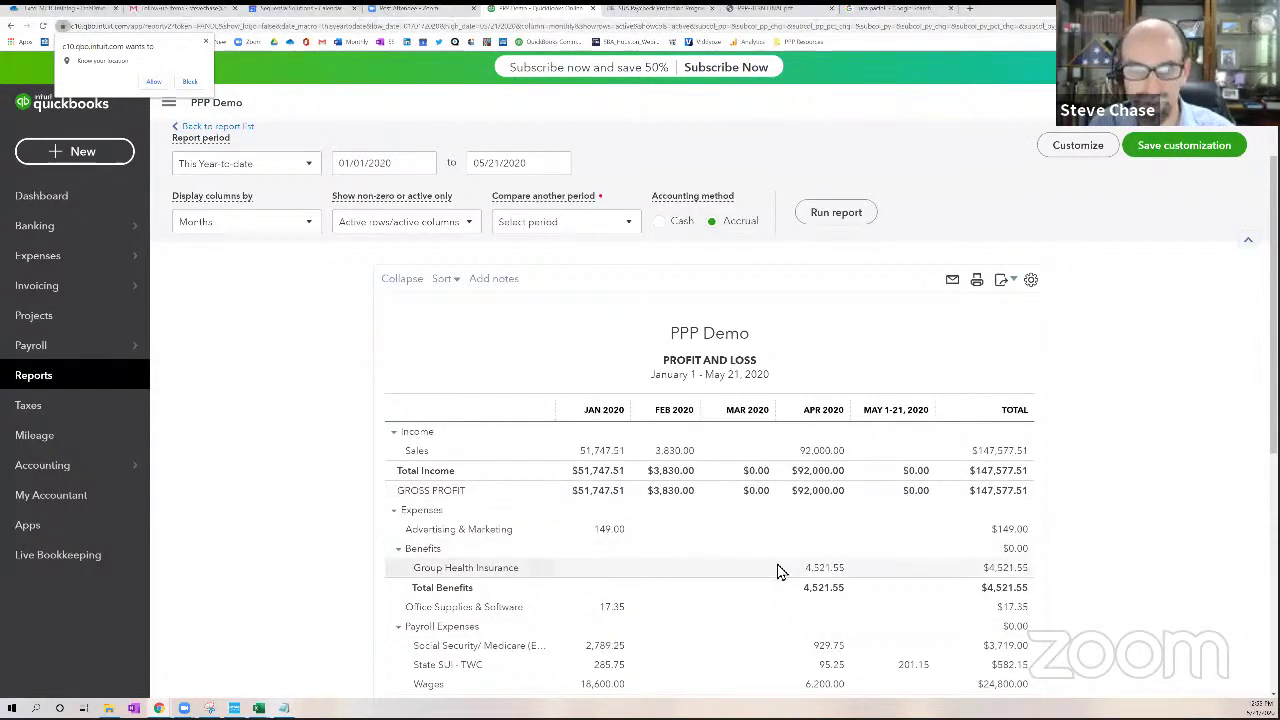
pyautogui.scroll(1, 780, 571)
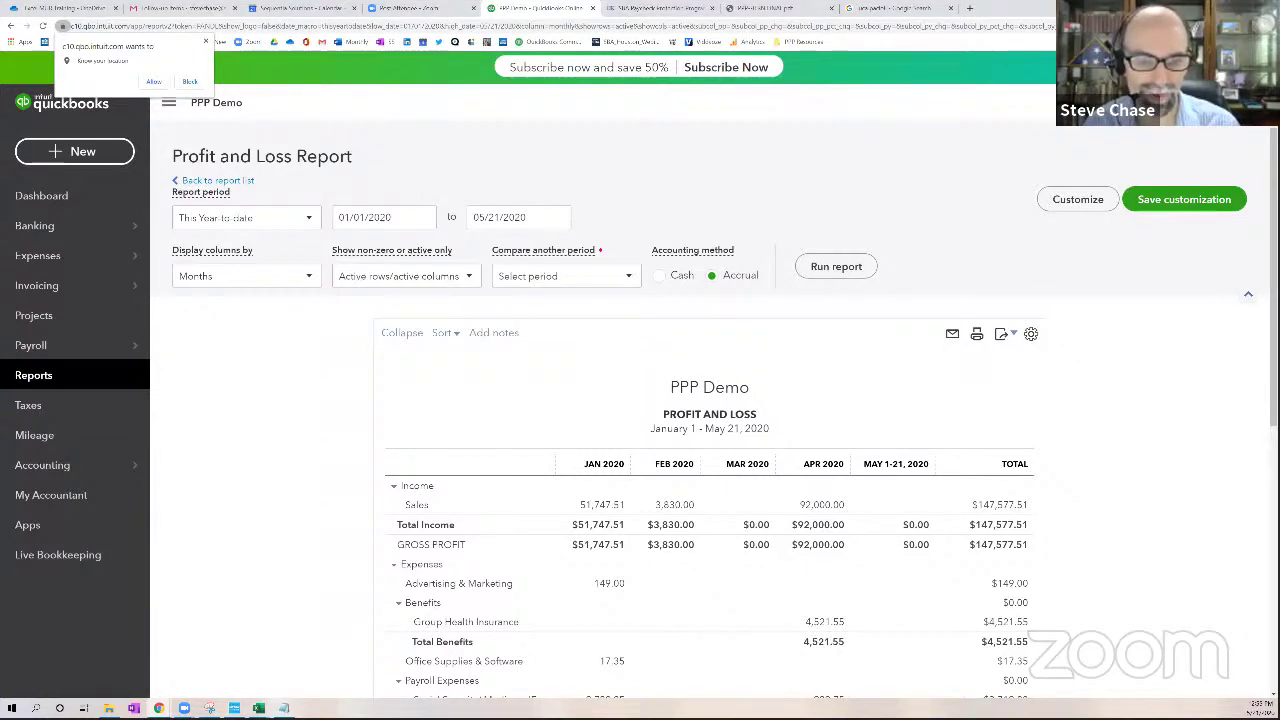
pyautogui.moveTo(258, 708)
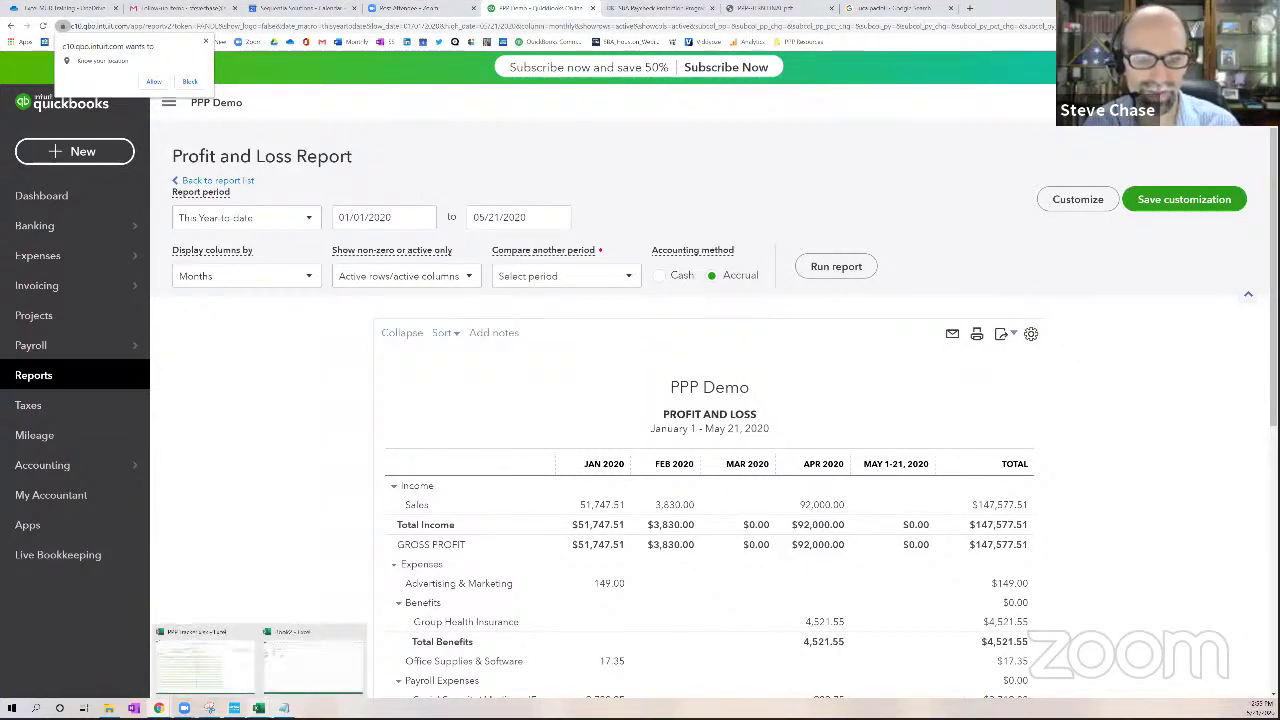
pyautogui.click(215, 678)
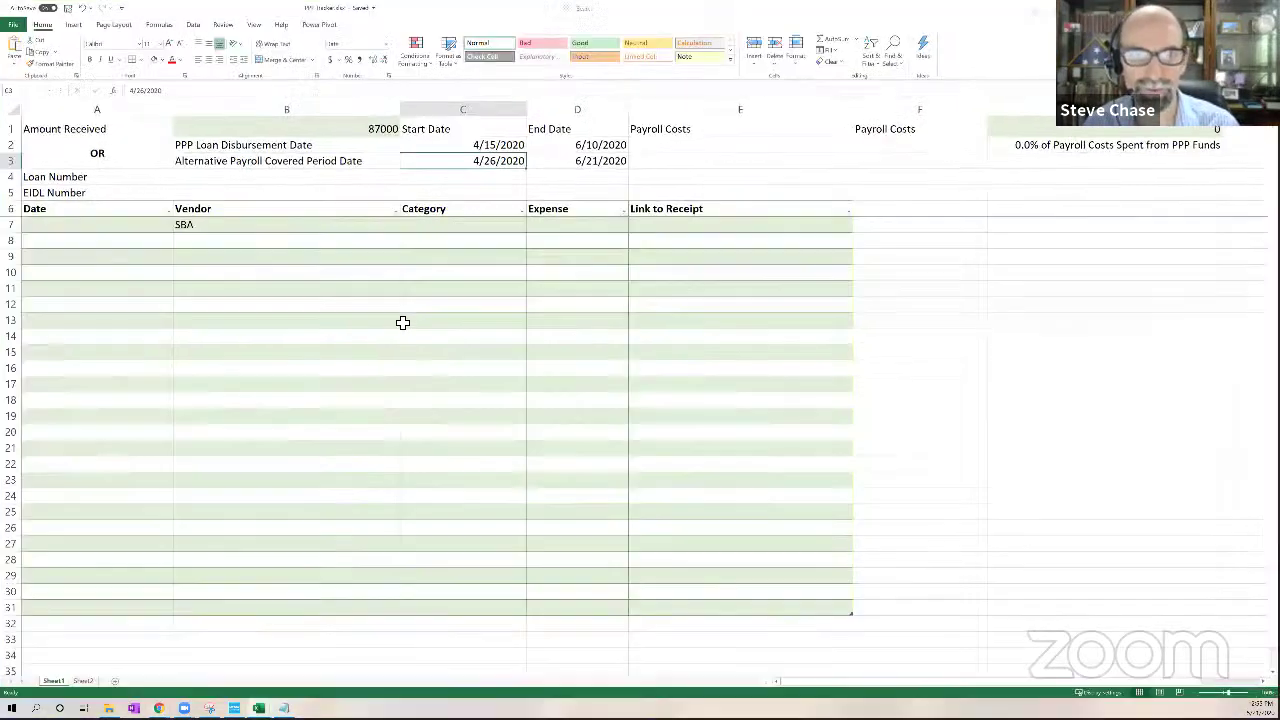
pyautogui.click(478, 148)
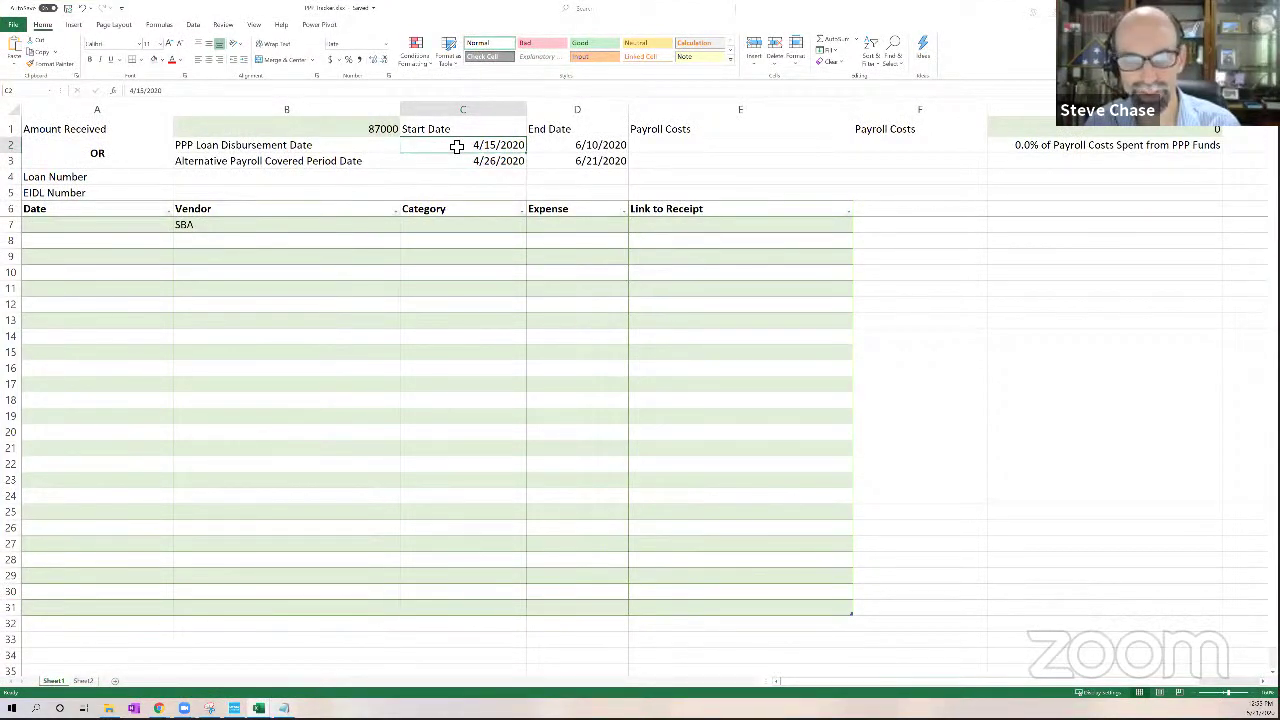
pyautogui.click(590, 147)
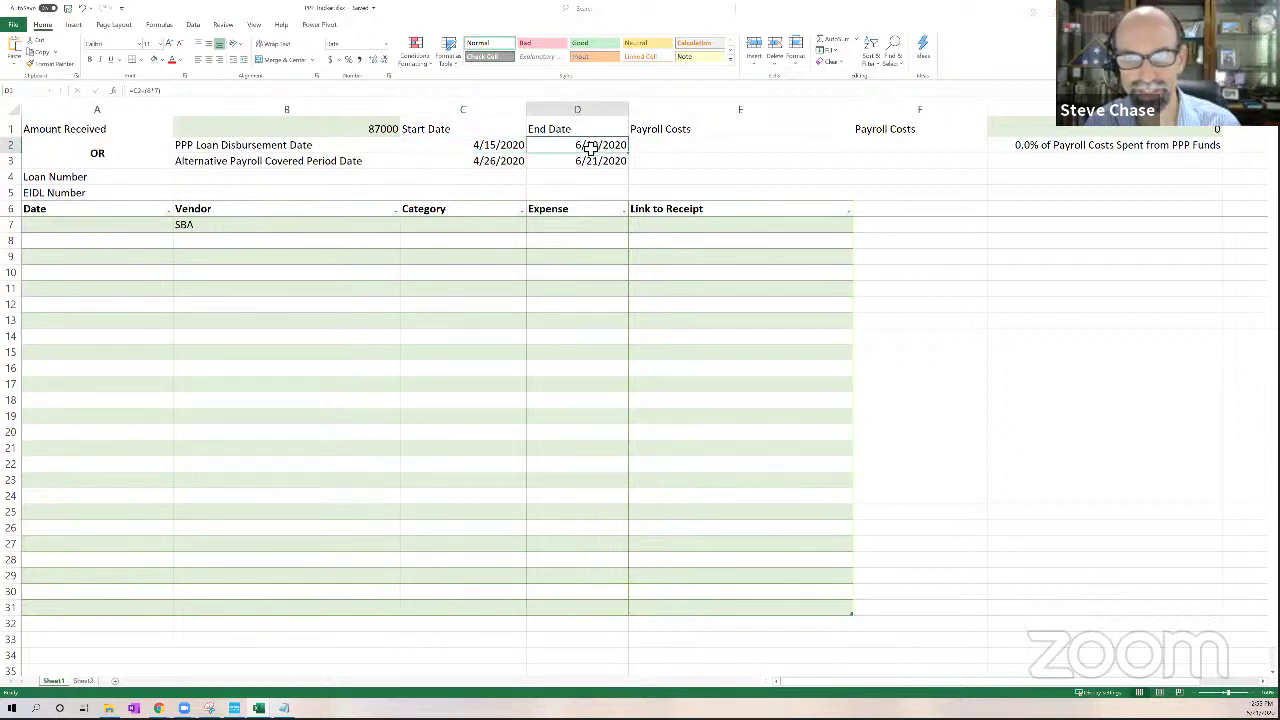
pyautogui.moveTo(590, 147); pyautogui.dragTo(475, 147)
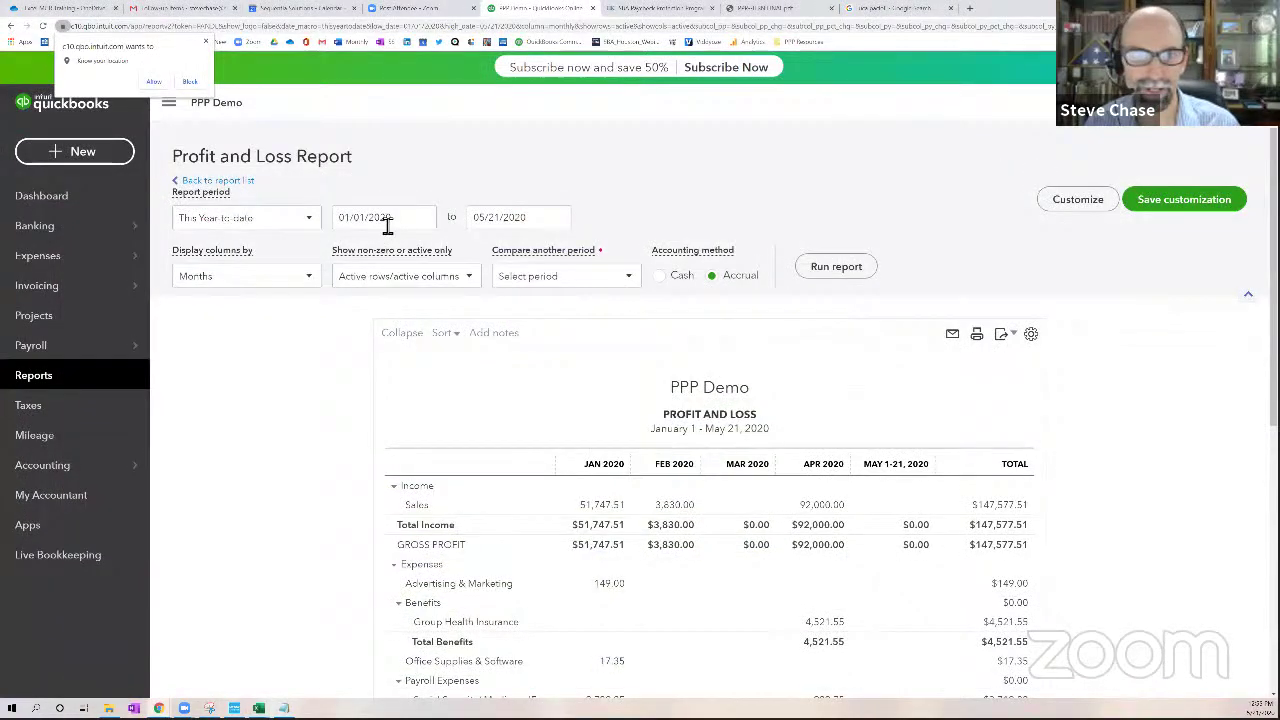
pyautogui.moveTo(386, 220); pyautogui.dragTo(313, 222)
# Set the report period to Custom with a start date of 04/15/2020
pyautogui.click(311, 218)
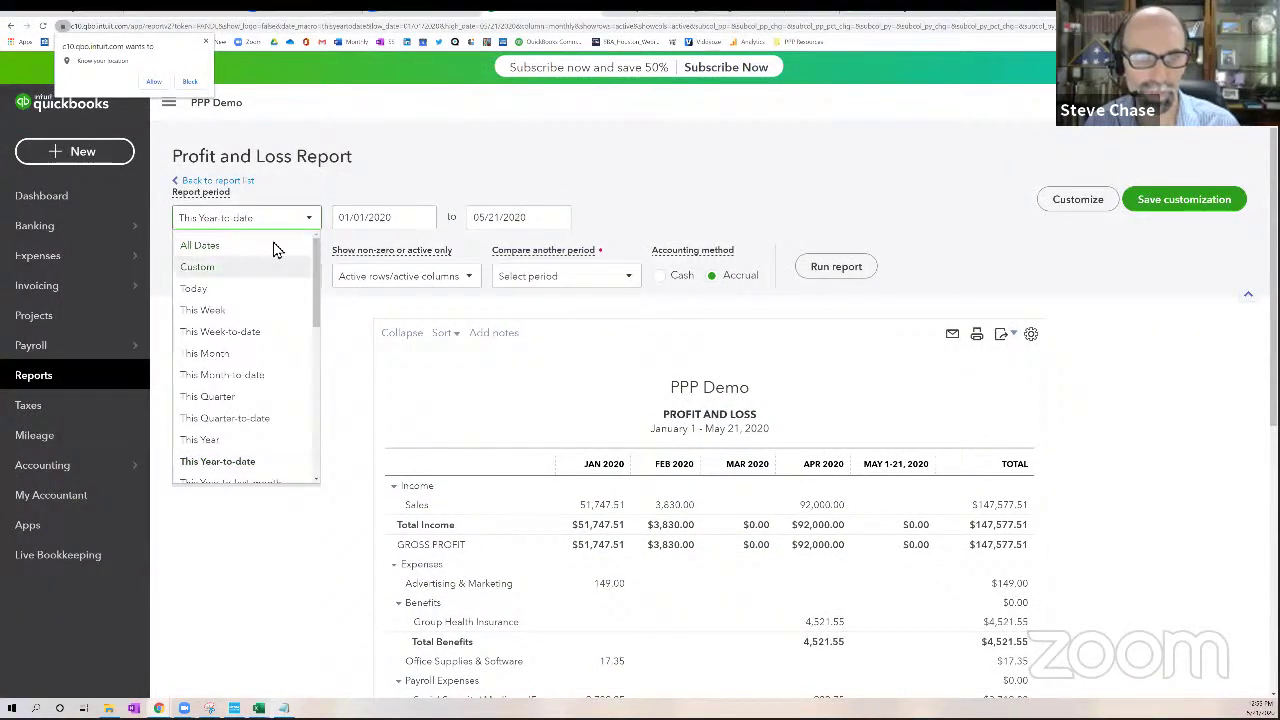
pyautogui.click(272, 262)
pyautogui.click(423, 218)
pyautogui.click(472, 256)
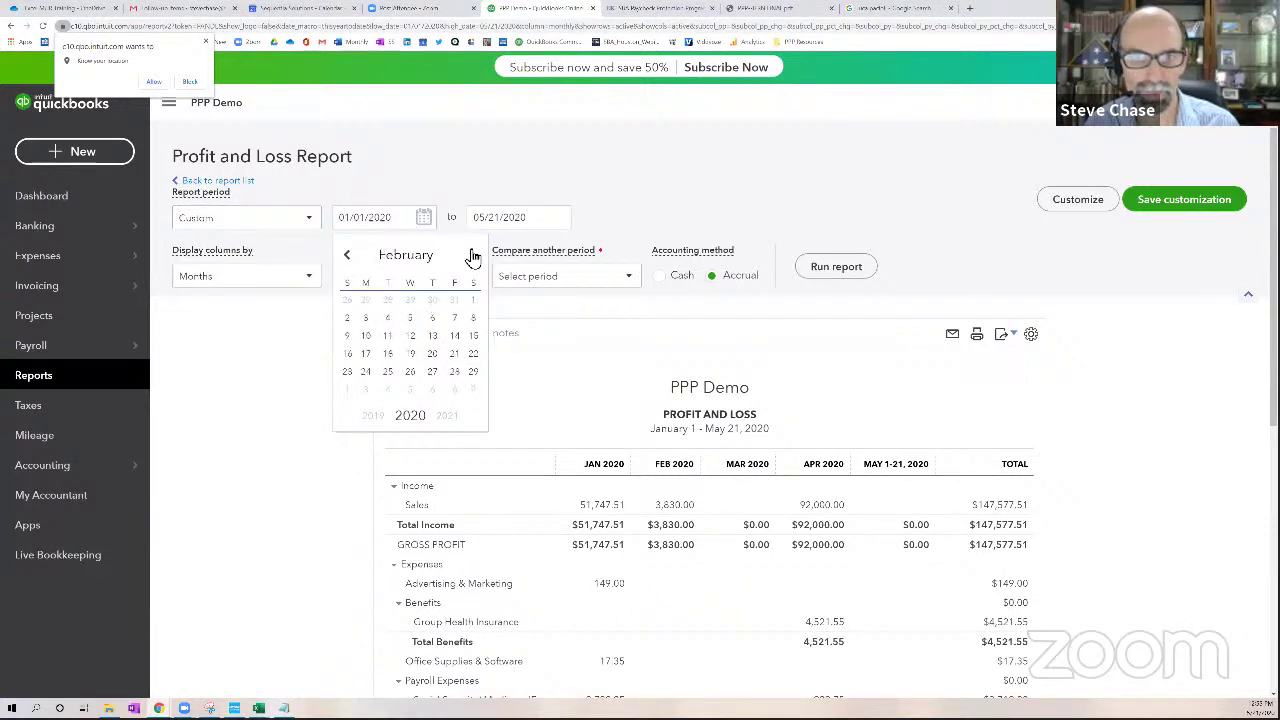
pyautogui.click(472, 256)
pyautogui.click(472, 256)
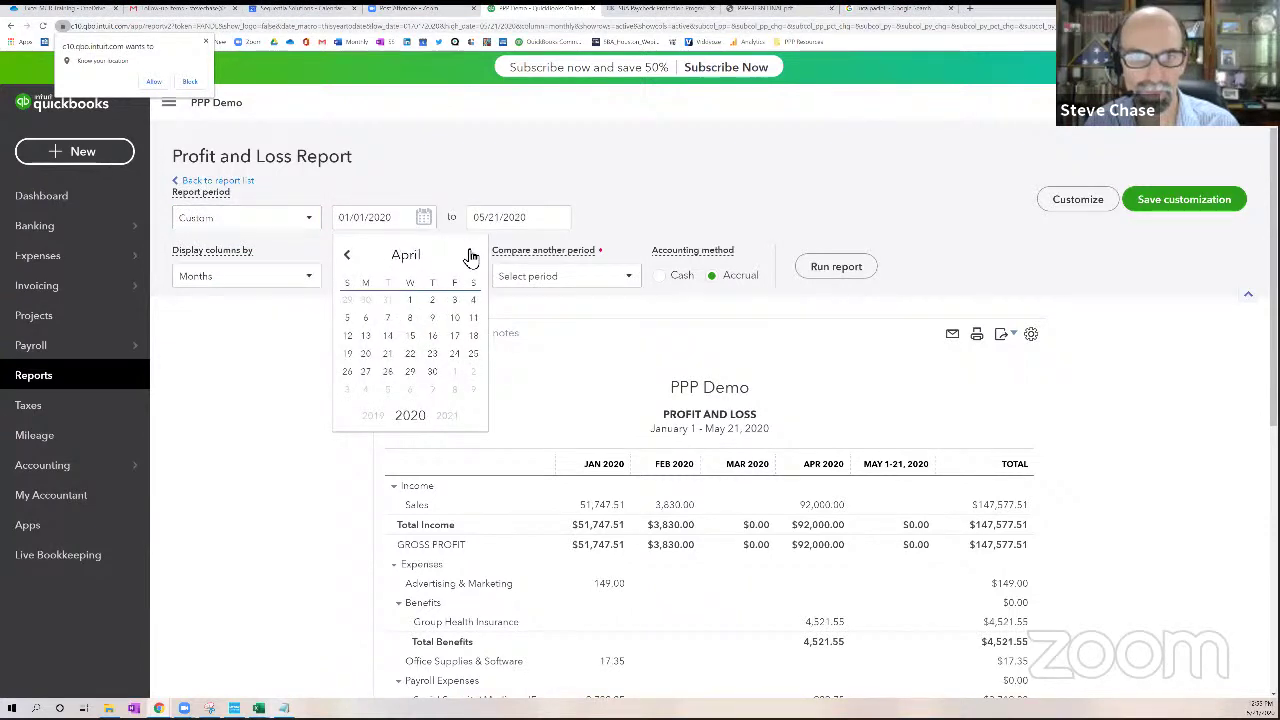
pyautogui.click(410, 336)
pyautogui.click(375, 220)
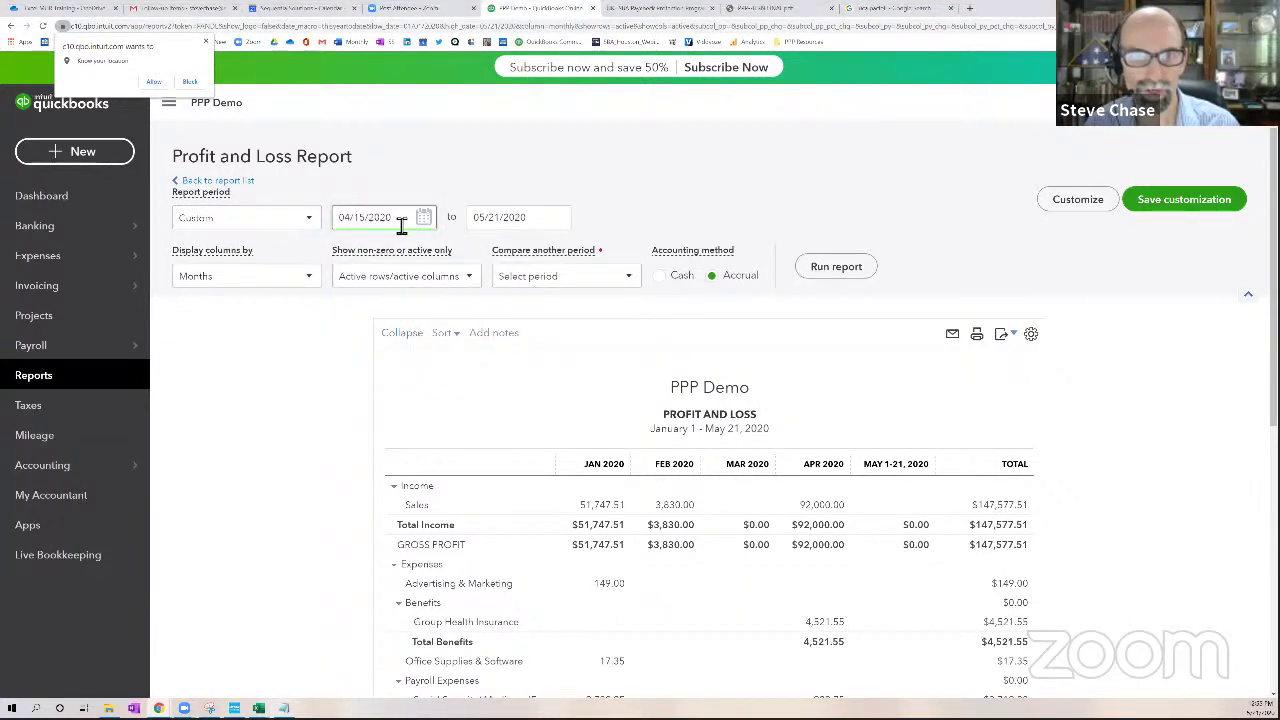
# Set the end date to 06/20/2020, check the PPP Tracker, and return to the report
pyautogui.click(557, 218)
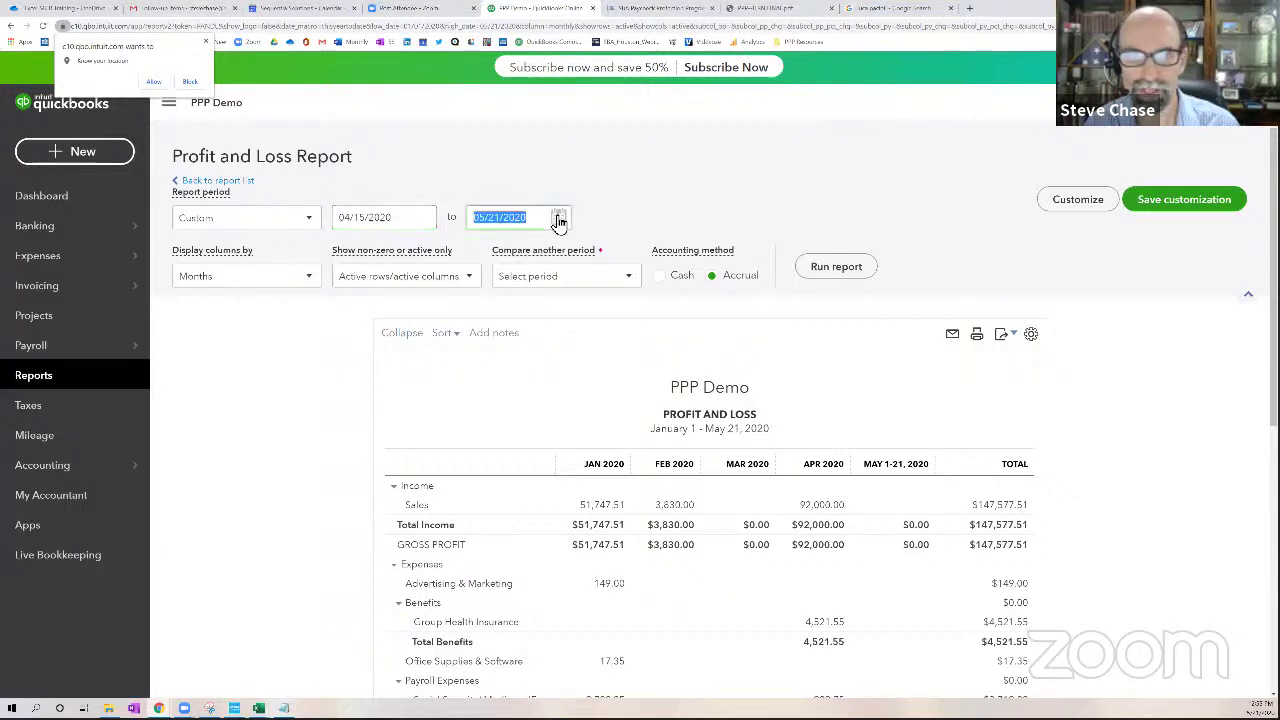
pyautogui.click(607, 256)
pyautogui.click(607, 256)
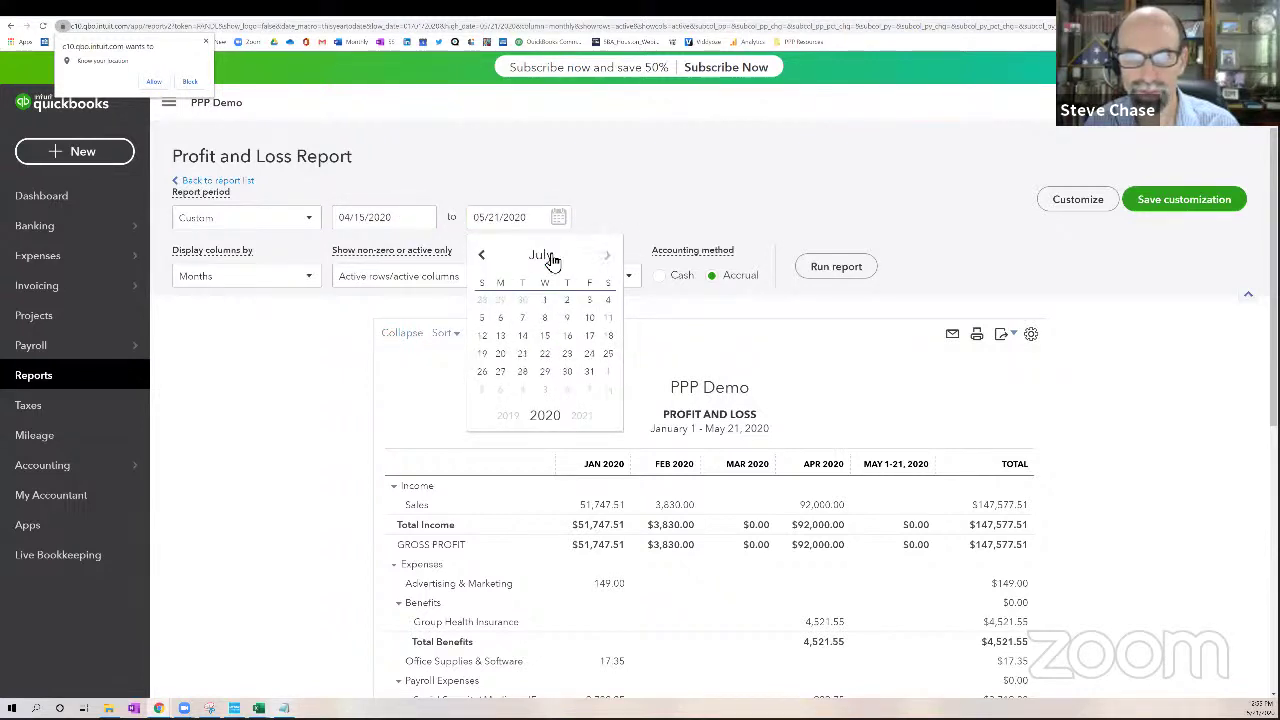
pyautogui.click(482, 256)
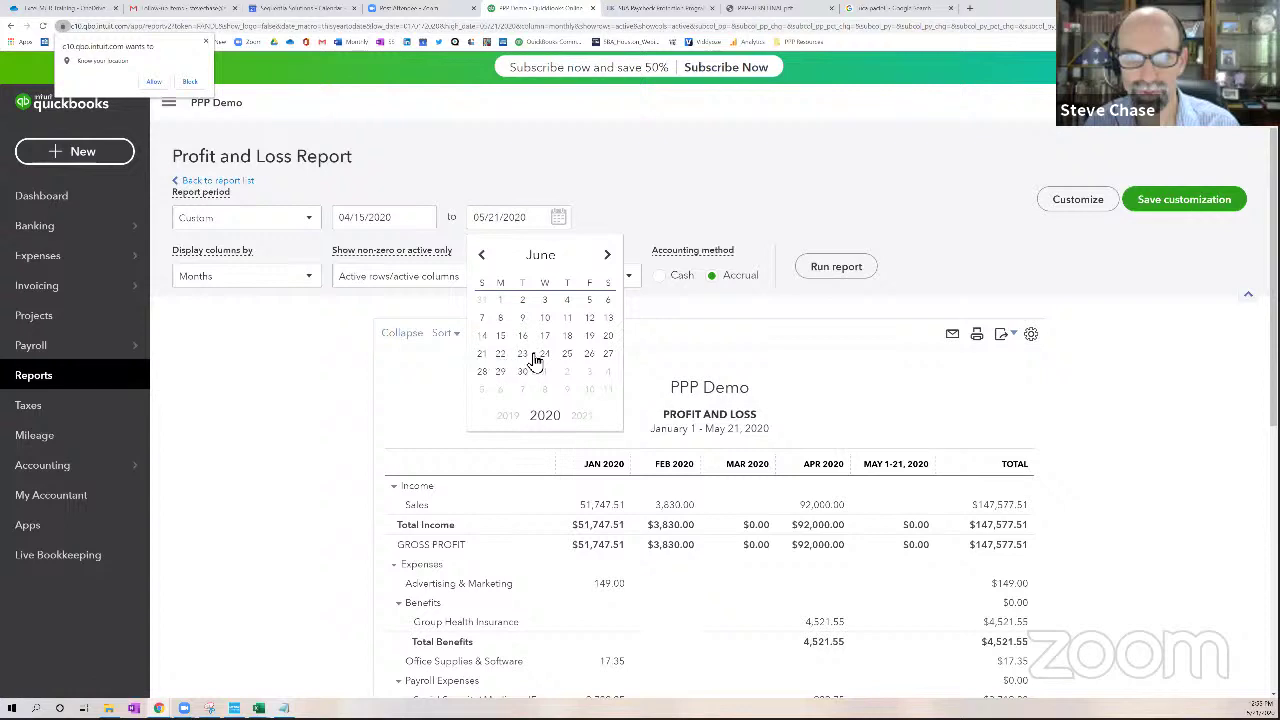
pyautogui.click(606, 337)
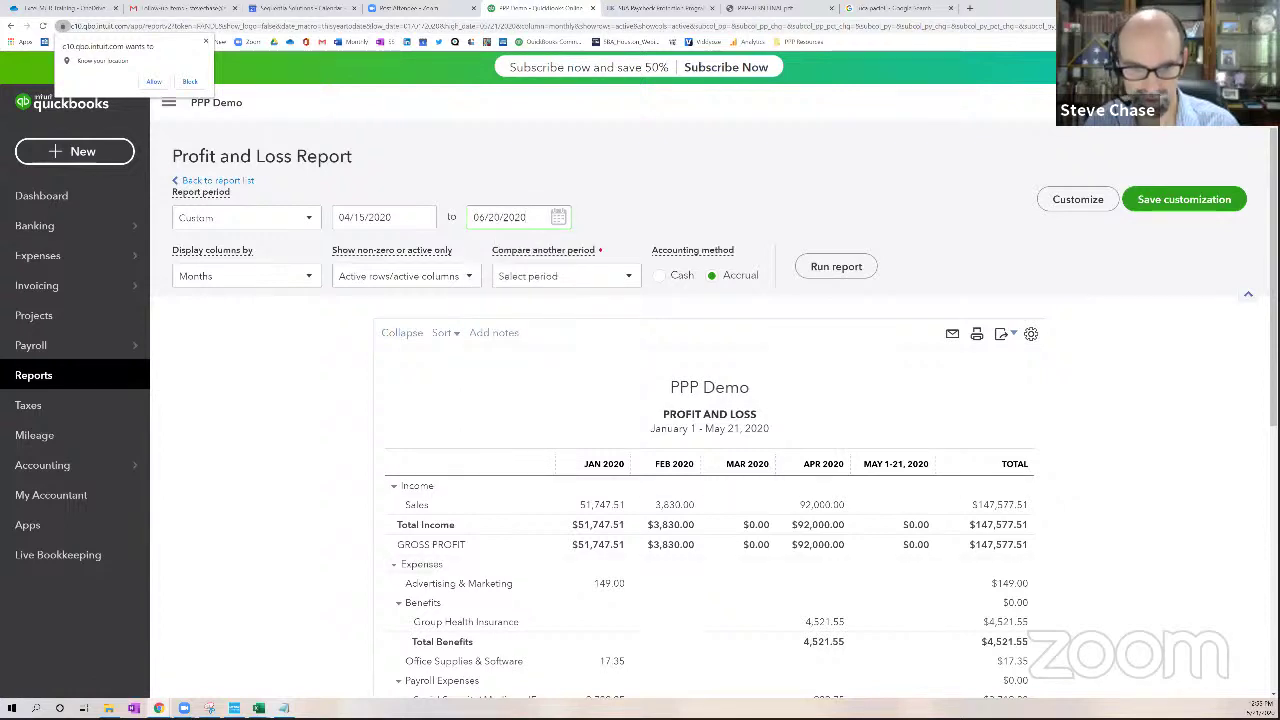
pyautogui.moveTo(258, 706)
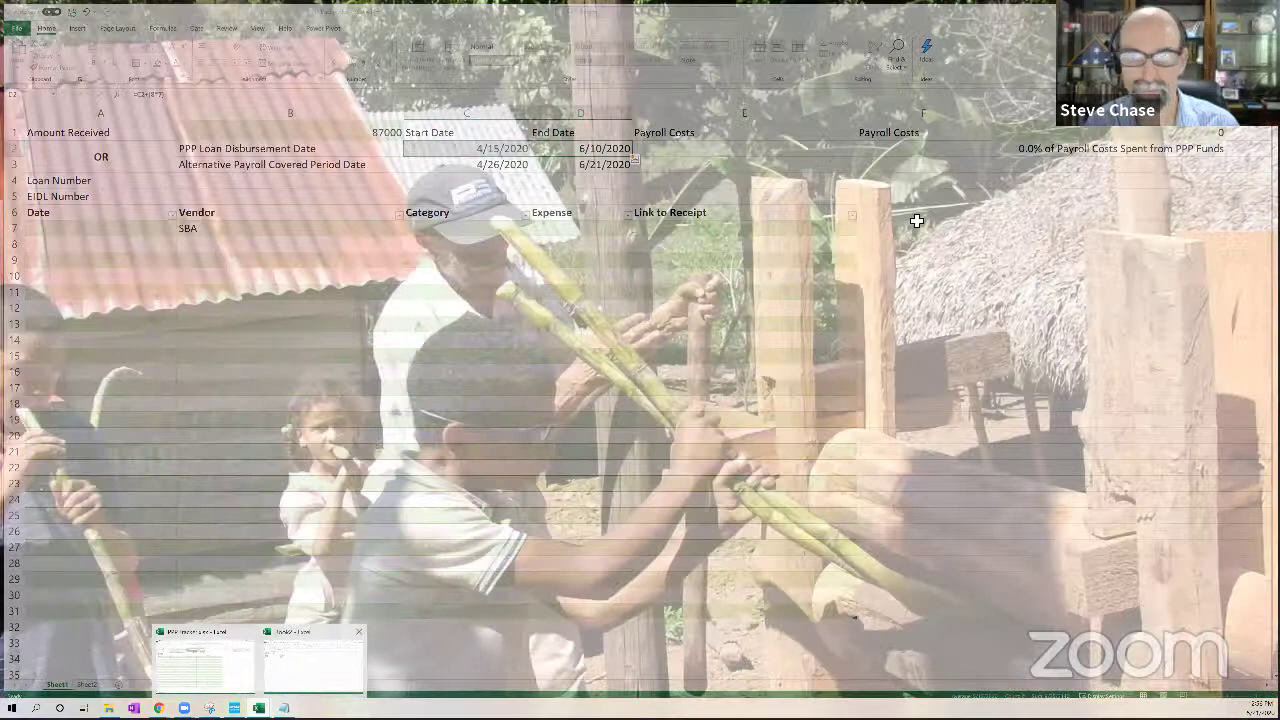
pyautogui.click(204, 660)
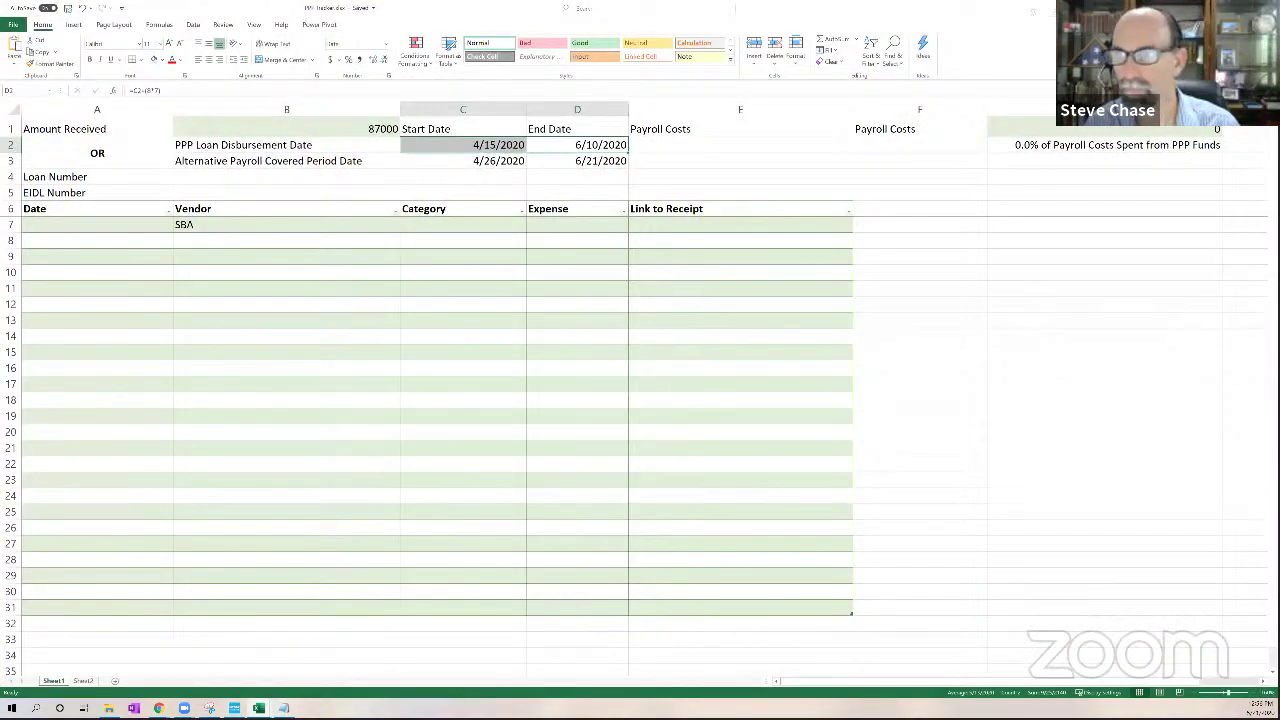
pyautogui.hotkey('alt', 'Tab')
# Change the end date to 06/10/2020 and set the accounting method to Cash
pyautogui.click(560, 217)
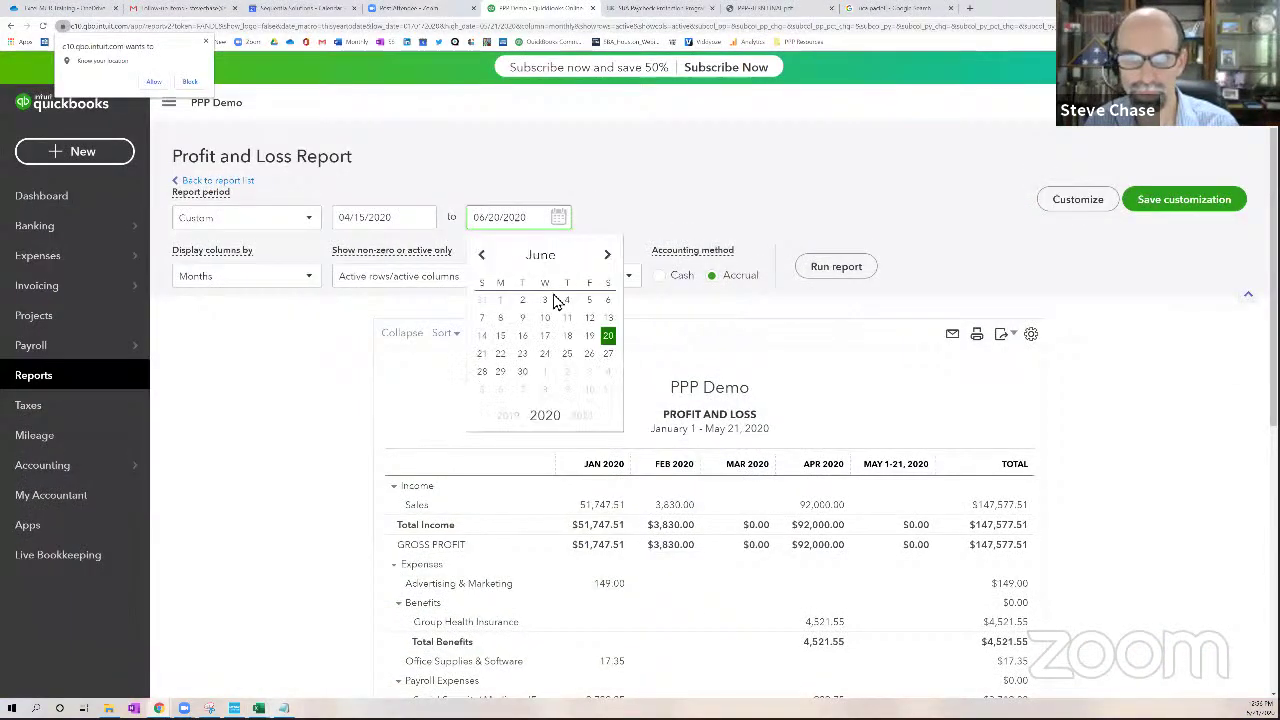
pyautogui.click(548, 320)
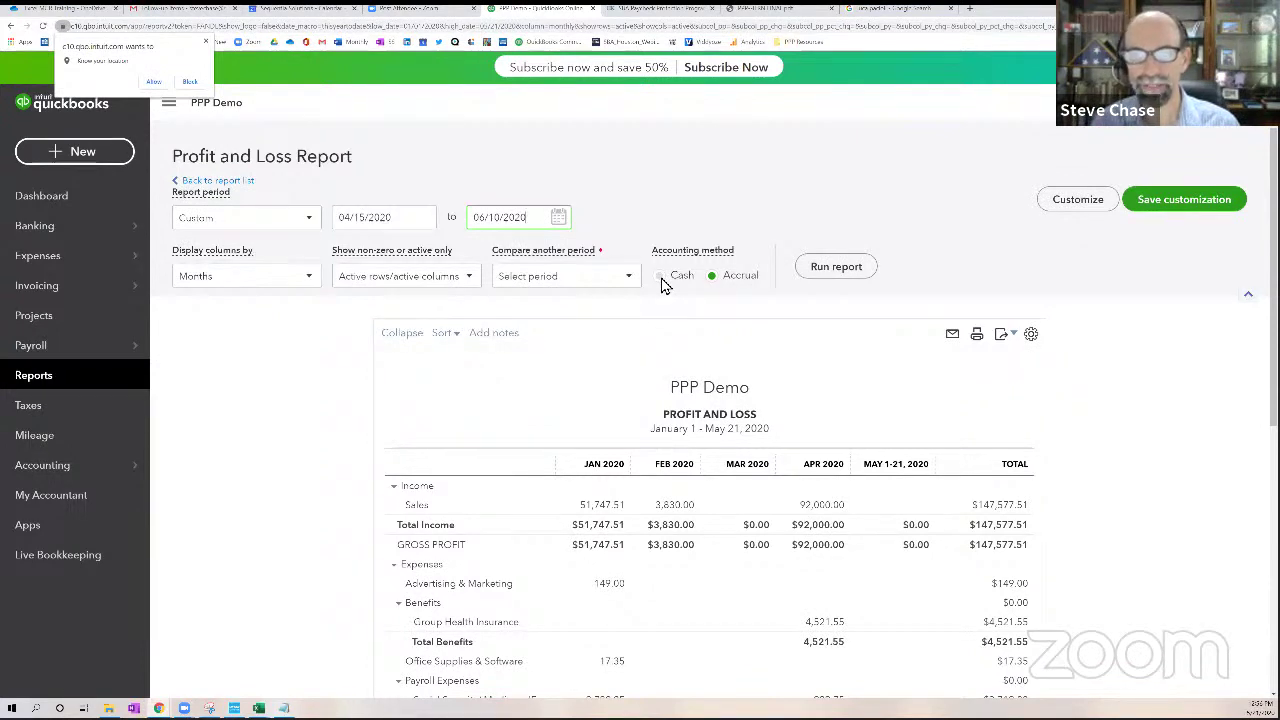
pyautogui.click(660, 280)
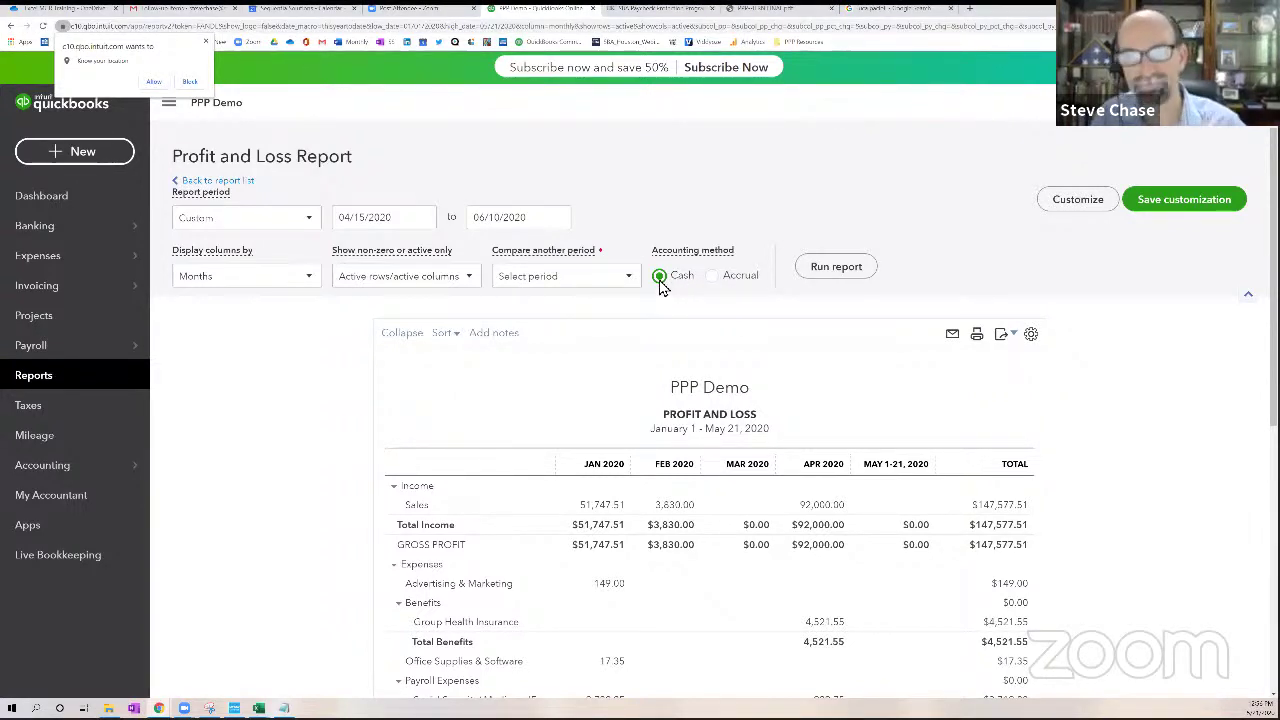
# Rerun the report for April 15 – June 10, 2020 and check net income of $848.97
pyautogui.click(840, 270)
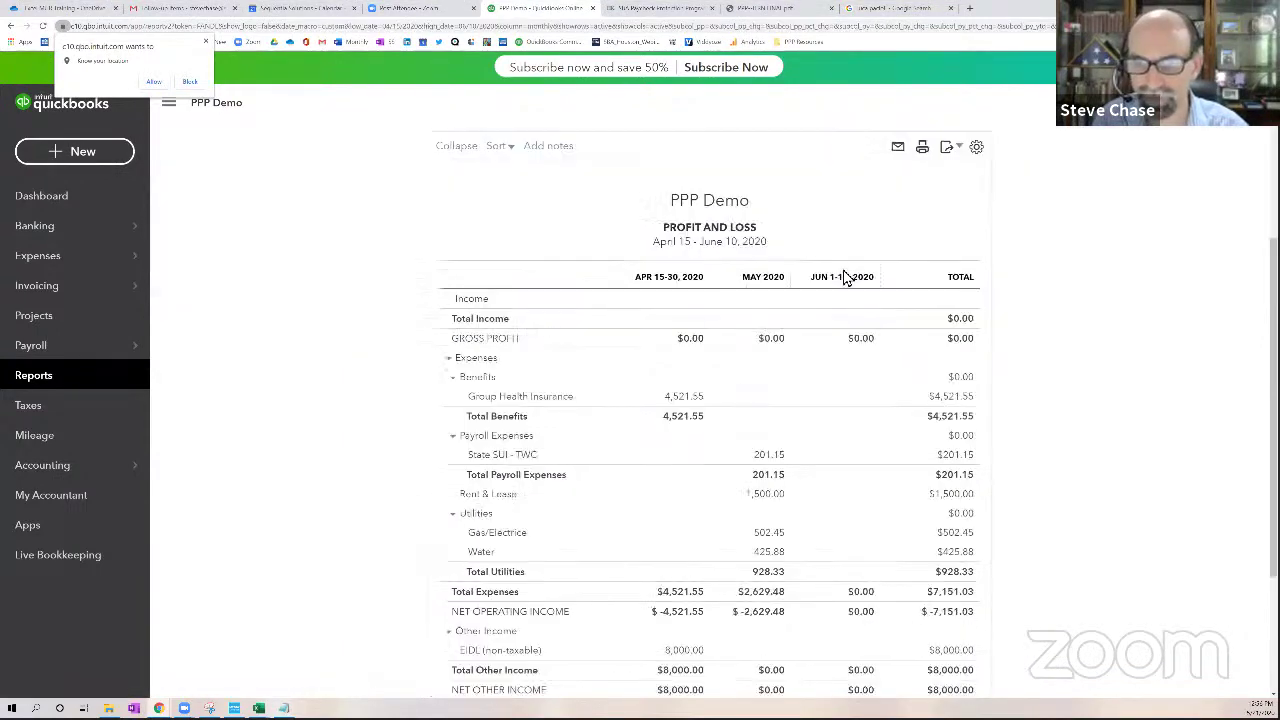
pyautogui.scroll(-2, 1070, 358)
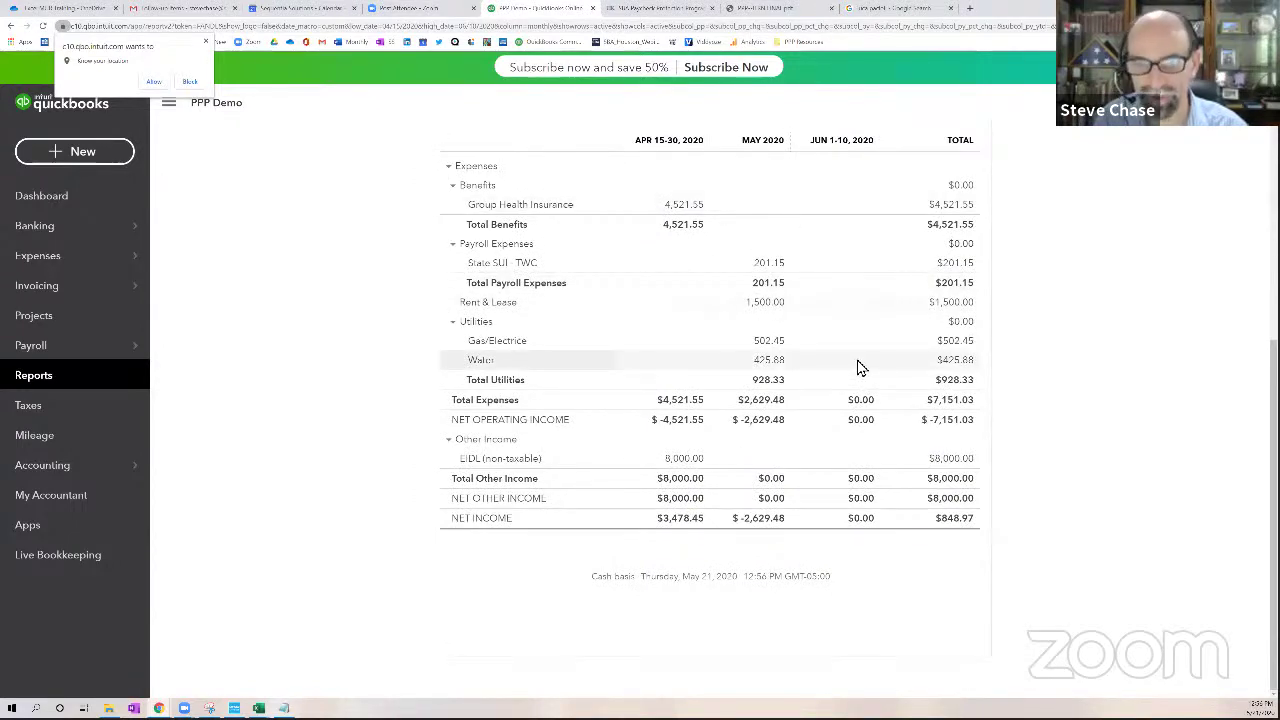
pyautogui.scroll(4, 857, 368)
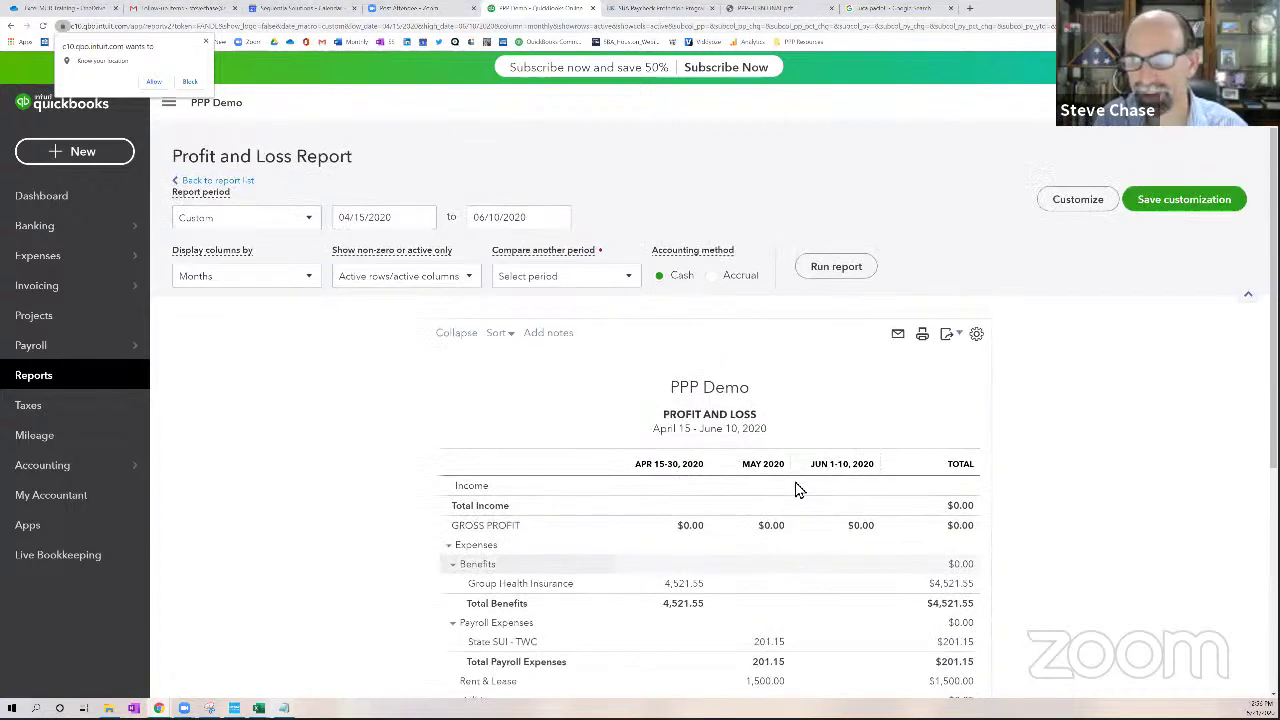
pyautogui.click(1140, 200)
# Name the customized report 'PPP 8 Week Covered Period' and save it
pyautogui.moveTo(1150, 267); pyautogui.dragTo(1005, 277)
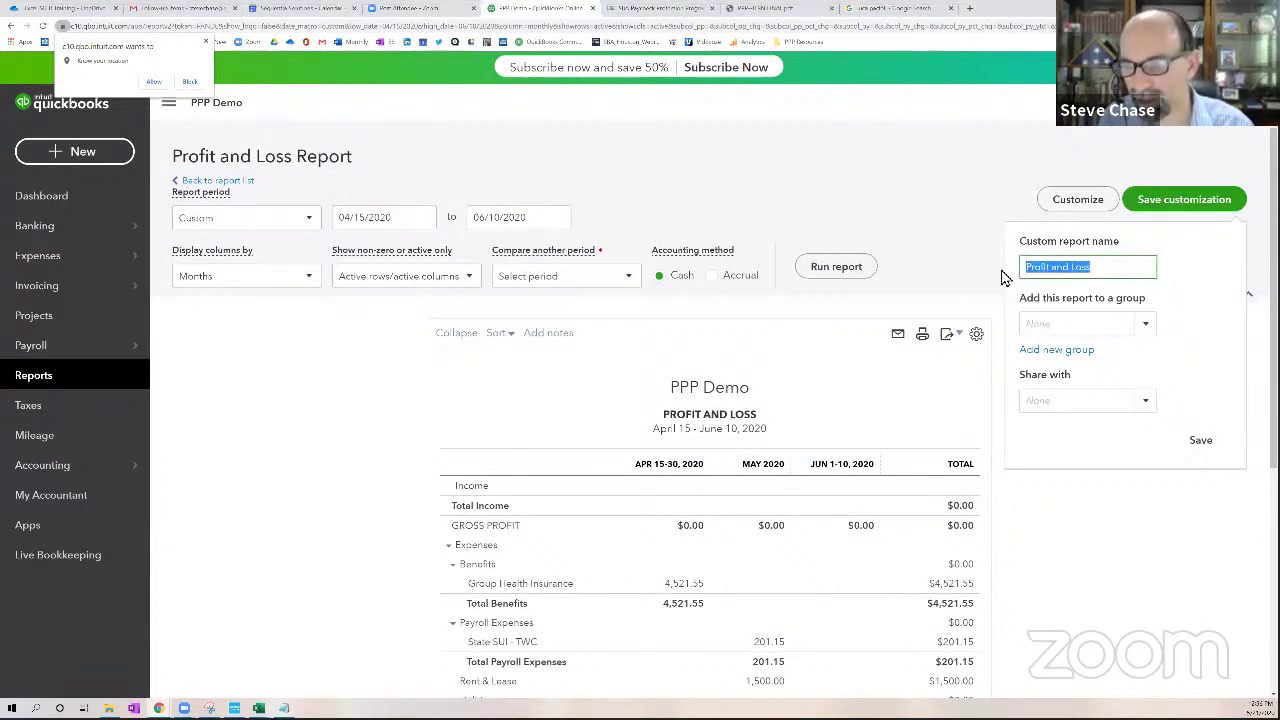
pyautogui.write('PPP')
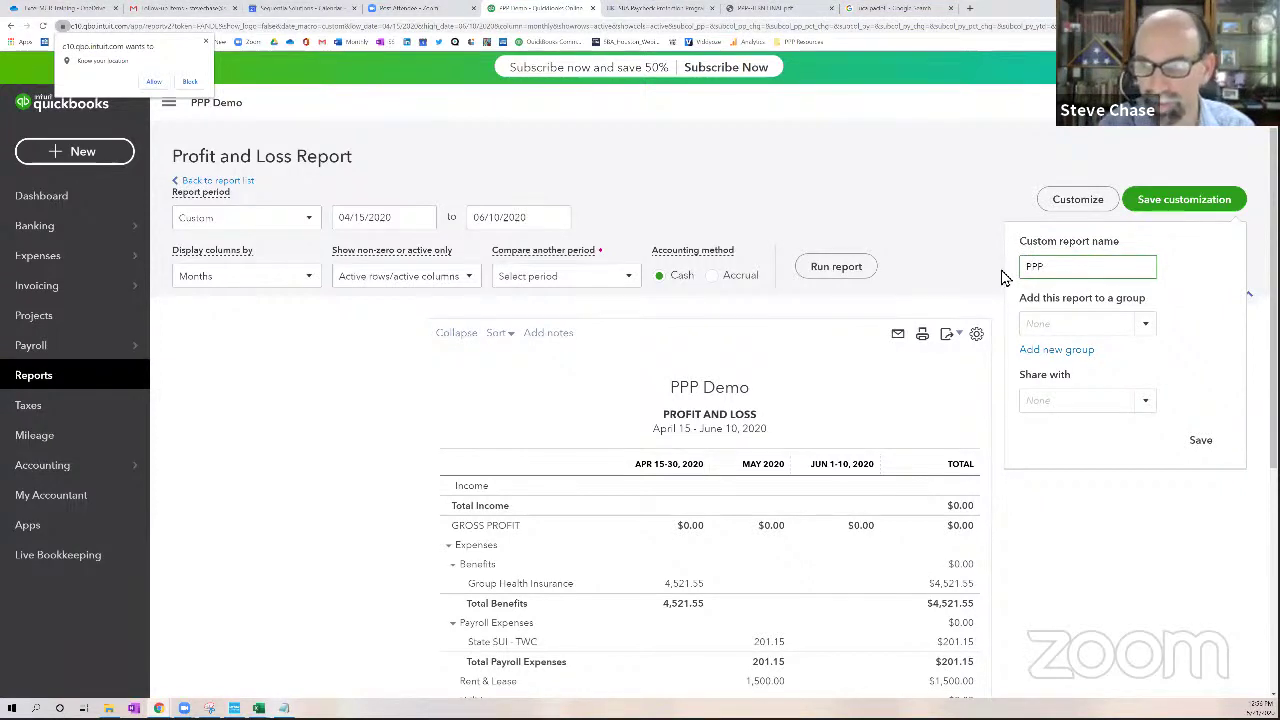
pyautogui.write(' 8 Wek')
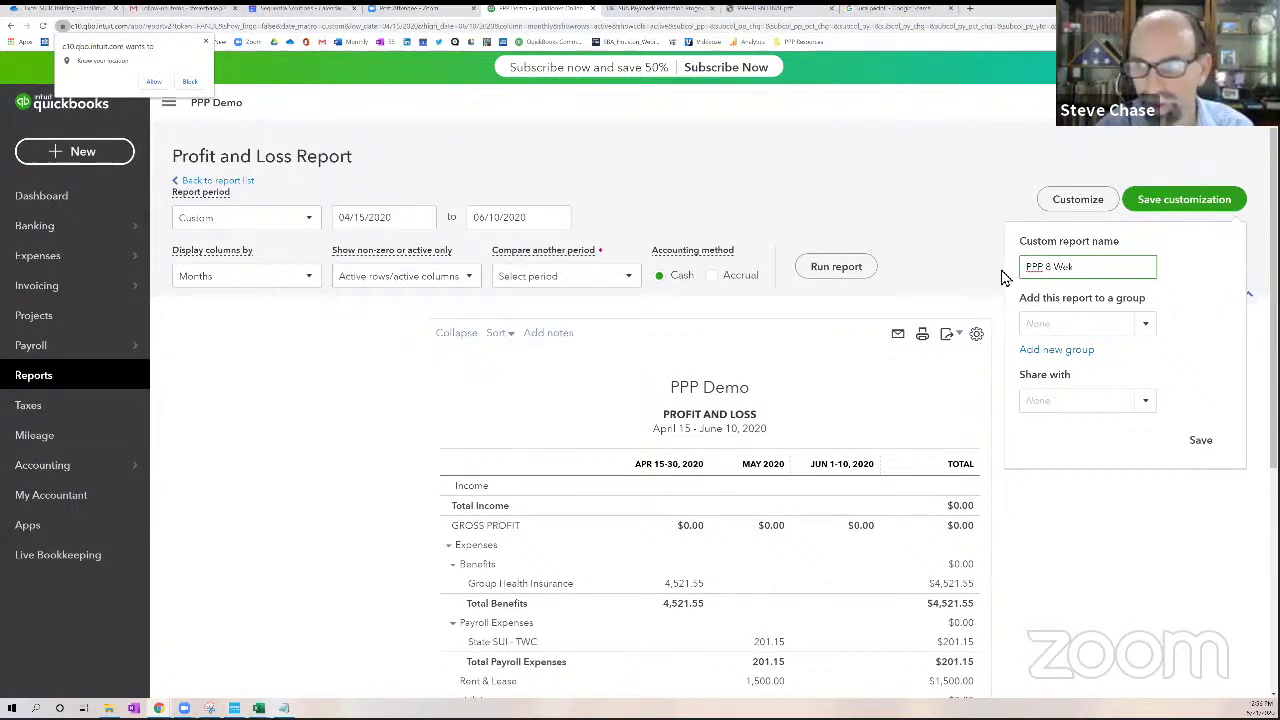
pyautogui.press('BackSpace')
pyautogui.write('eks Coverd')
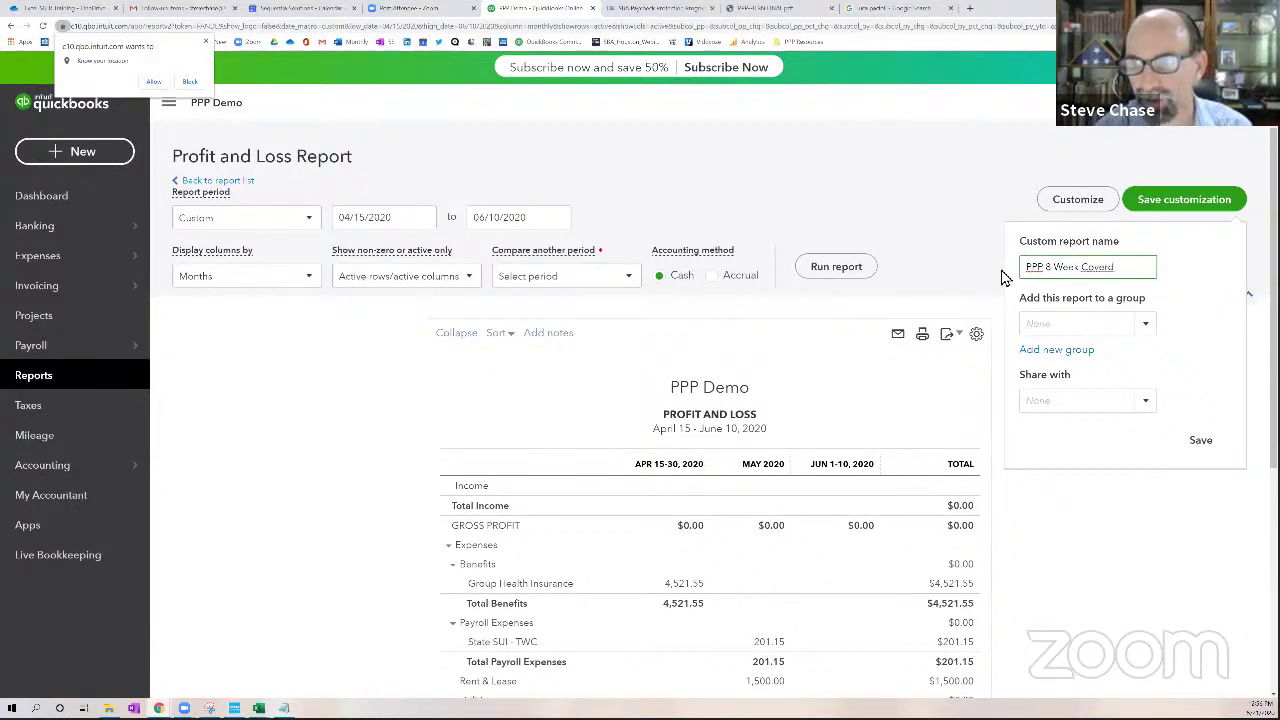
pyautogui.press('BackSpace')
pyautogui.press('BackSpace')
pyautogui.press('BackSpace')
pyautogui.press('BackSpace')
pyautogui.press('BackSpace')
pyautogui.press('BackSpace')
pyautogui.press('BackSpace')
pyautogui.press('BackSpace')
pyautogui.write(' Covered Period')
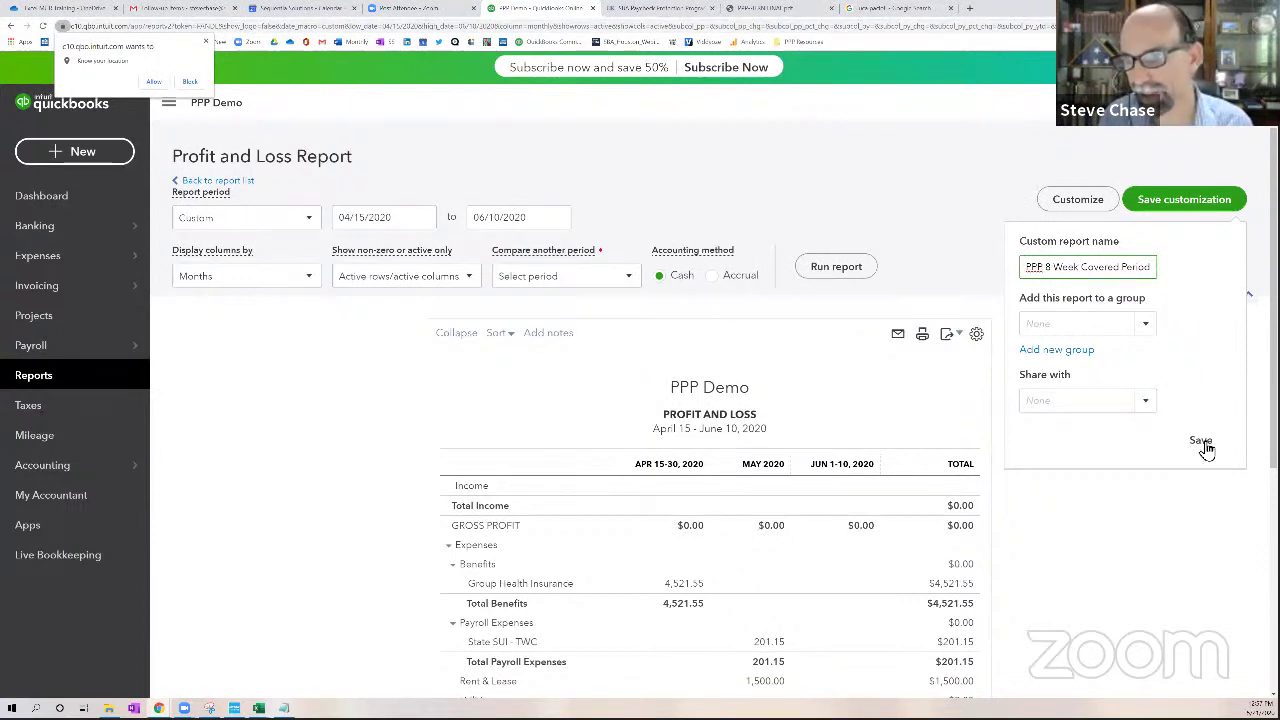
pyautogui.moveTo(1052, 267); pyautogui.dragTo(1153, 280)
pyautogui.click(1153, 280)
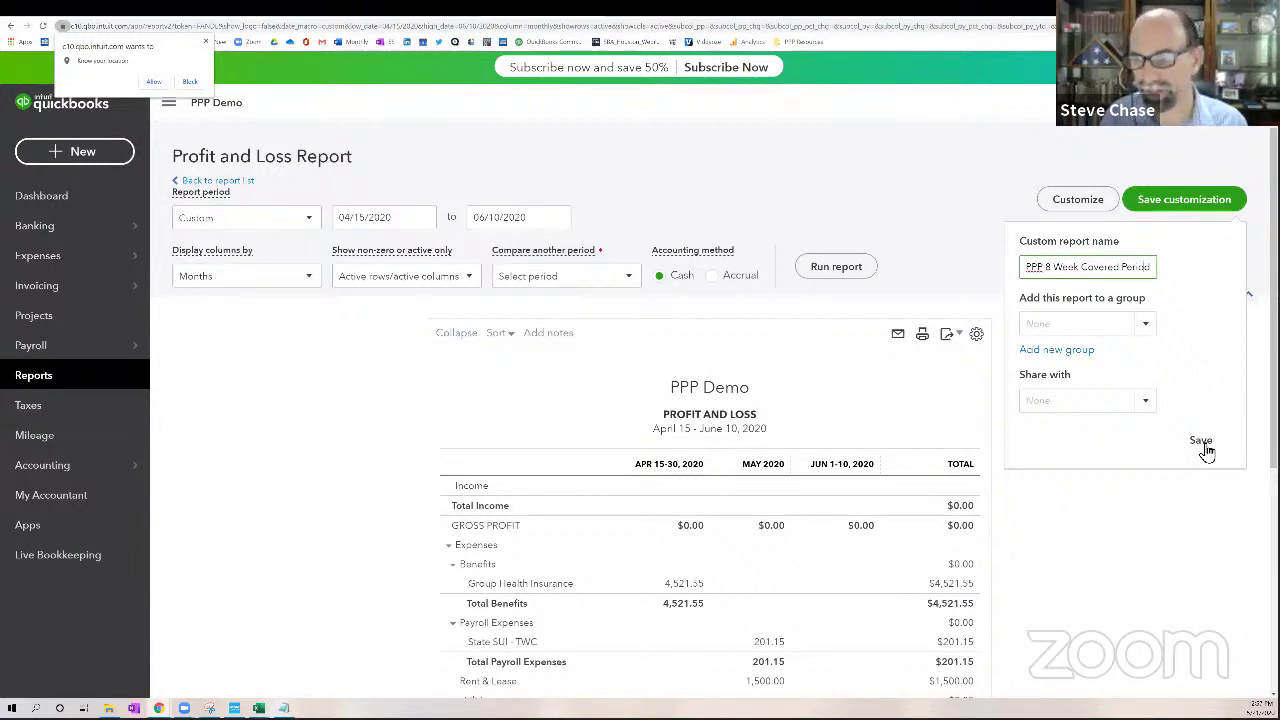
pyautogui.click(1202, 442)
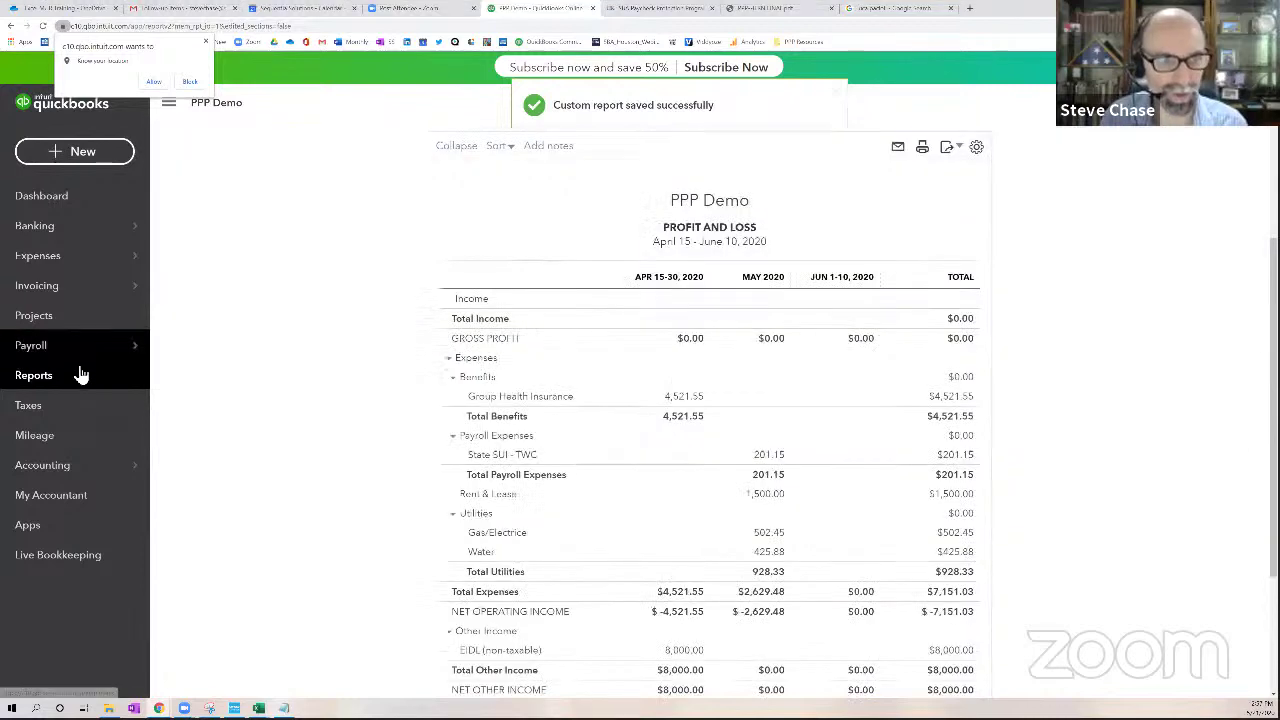
# Confirm PPP 8 Week Covered Period is listed under Custom reports, then return to Banking
pyautogui.click(80, 375)
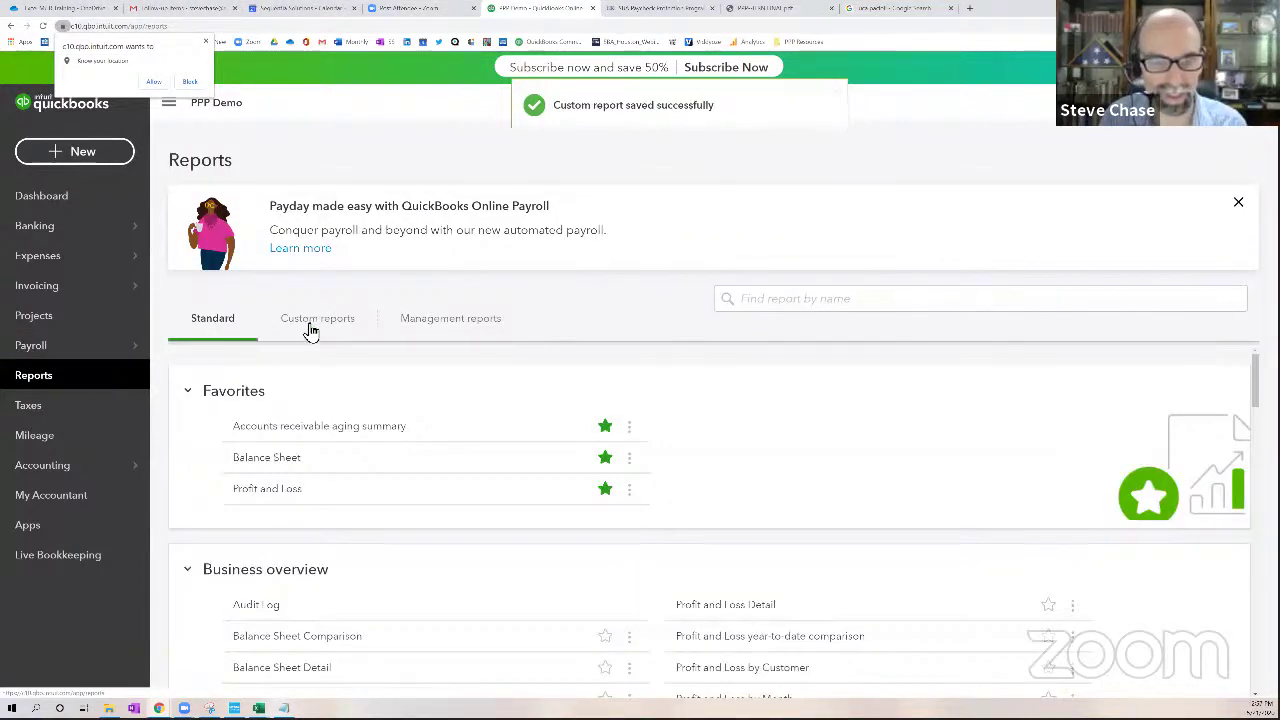
pyautogui.click(309, 331)
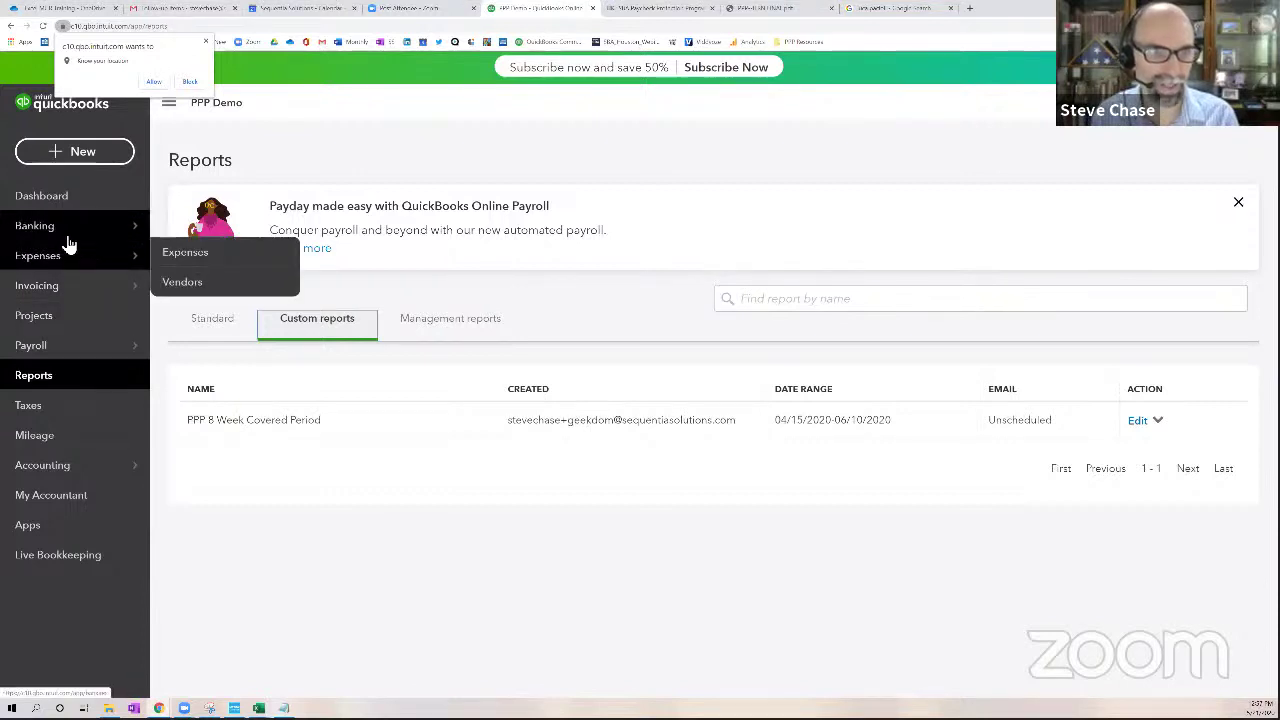
pyautogui.moveTo(72, 240)
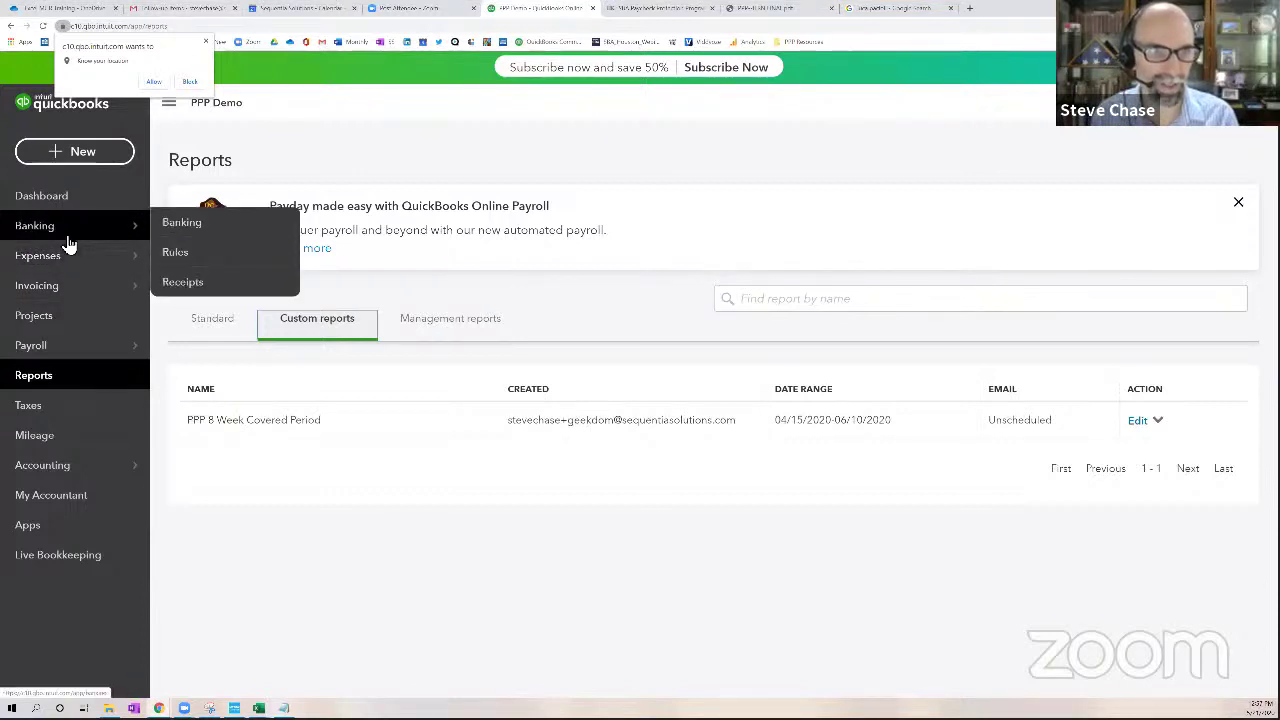
pyautogui.click(181, 223)
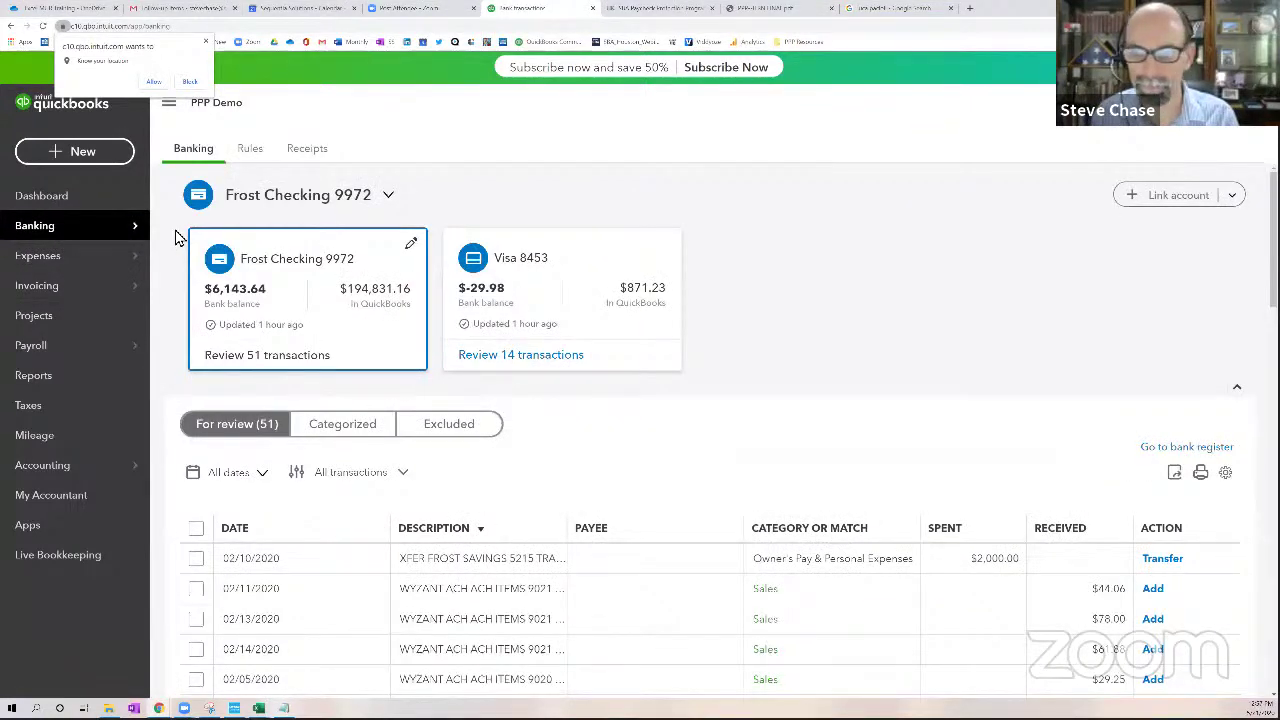
# Sort the bank feed by date, newest first
pyautogui.click(265, 534)
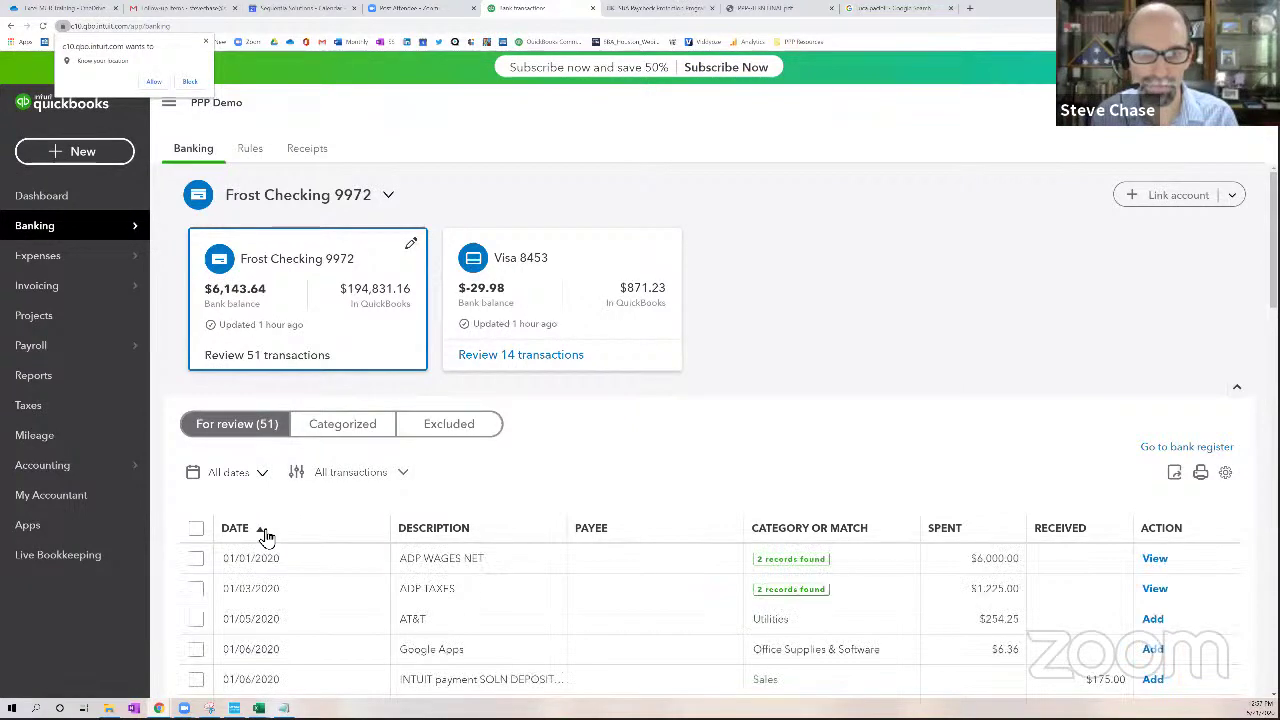
pyautogui.click(266, 536)
pyautogui.scroll(-2, 343, 531)
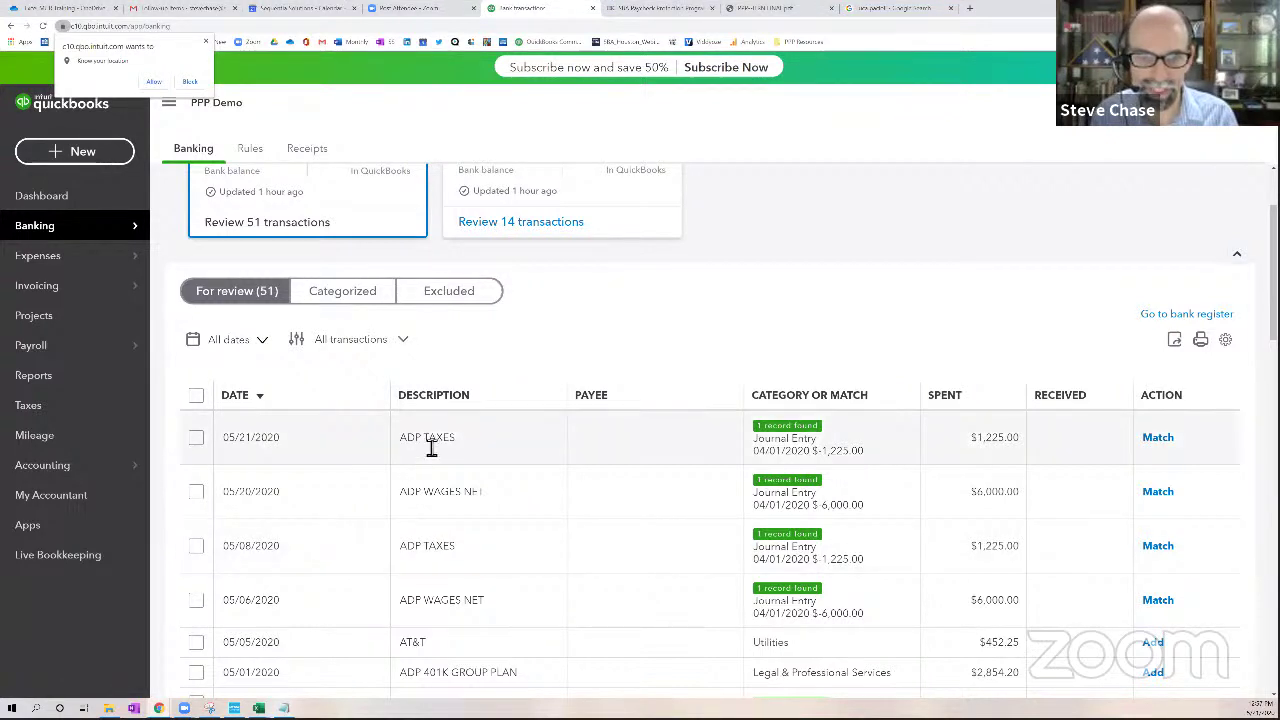
# Expand the 05/20/2020 ADP WAGES NET transaction and inspect its bank detail
pyautogui.click(443, 498)
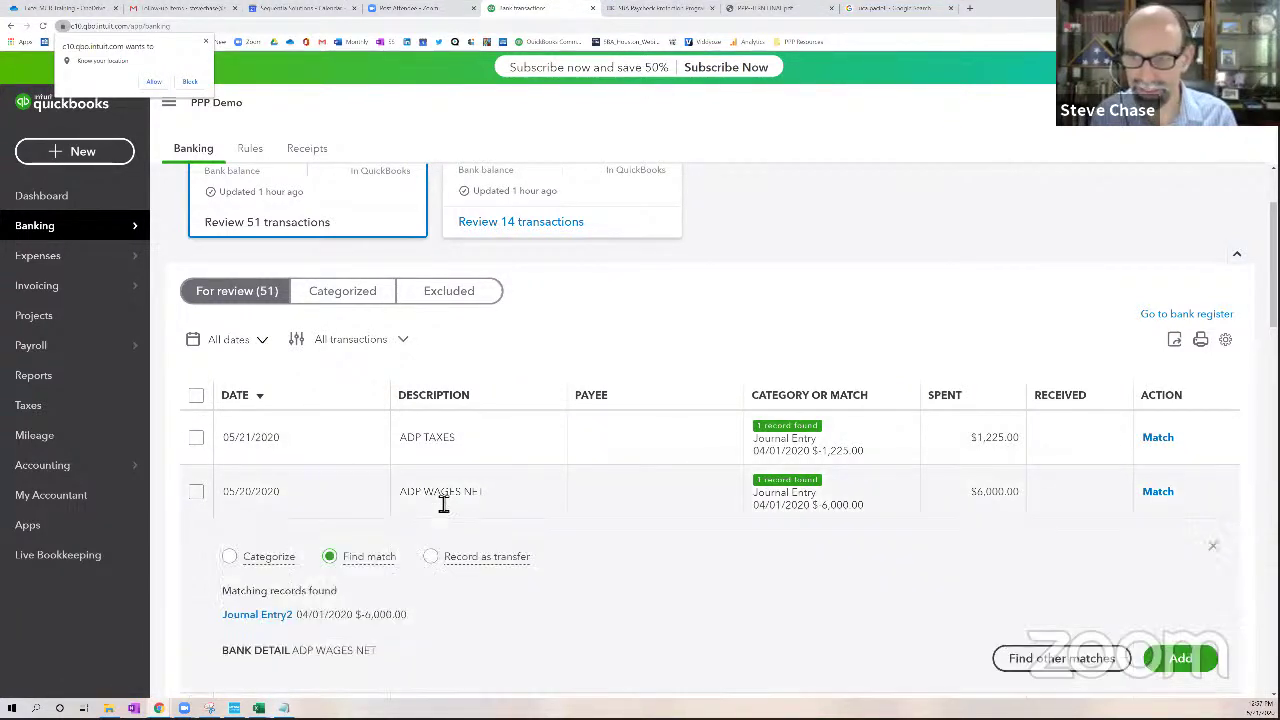
pyautogui.scroll(-3, 443, 505)
pyautogui.scroll(-1, 420, 417)
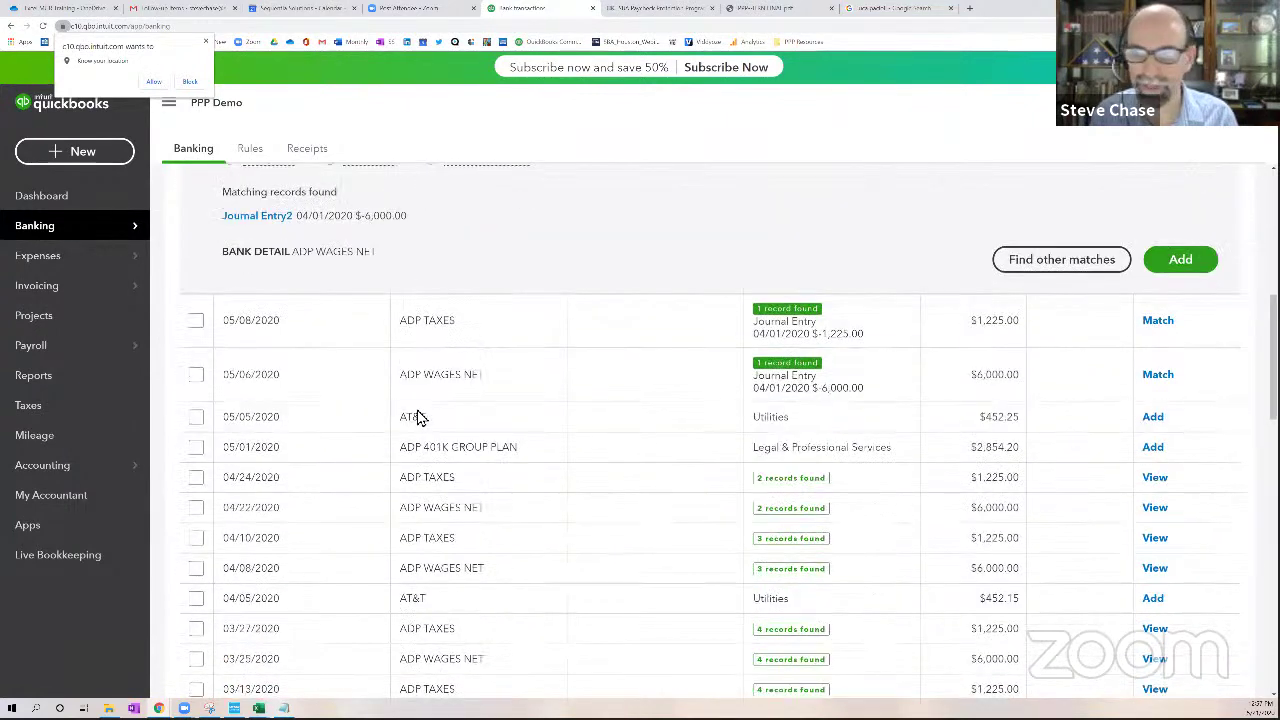
pyautogui.scroll(1, 420, 417)
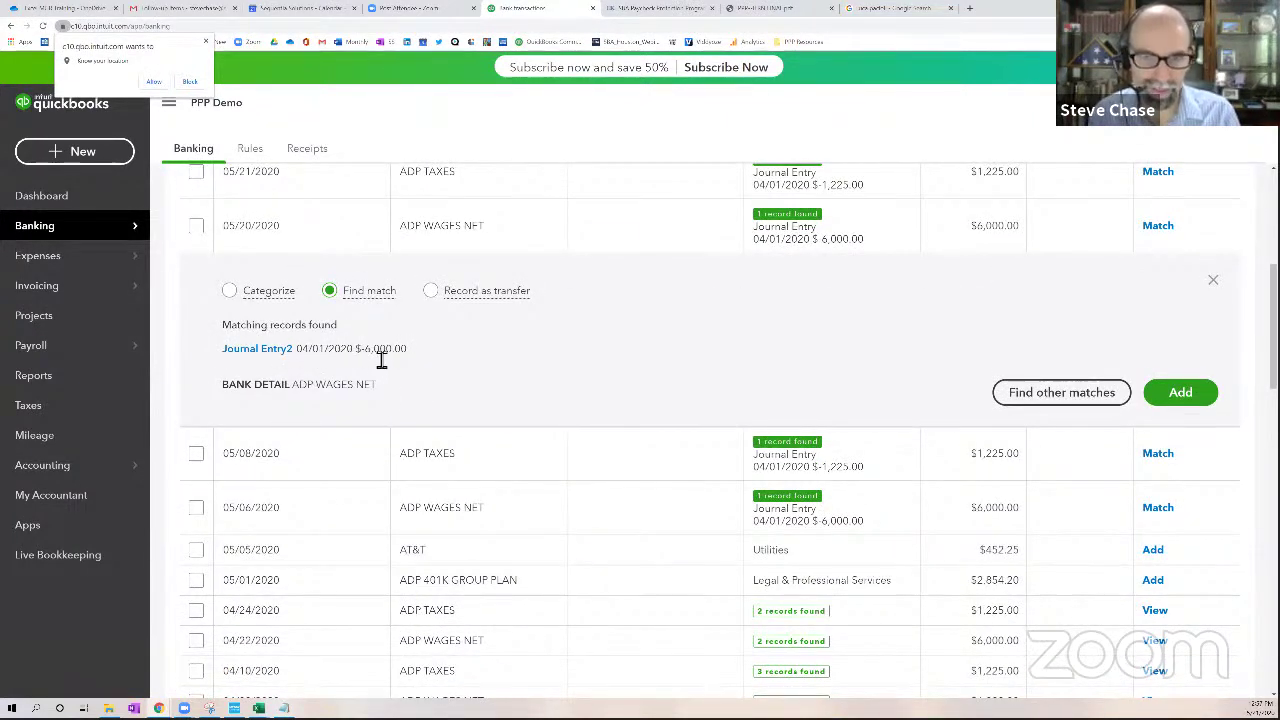
pyautogui.moveTo(296, 390)
pyautogui.mouseDown()
pyautogui.moveTo(377, 396)
pyautogui.moveTo(305, 393)
pyautogui.mouseUp()
pyautogui.click(381, 394)
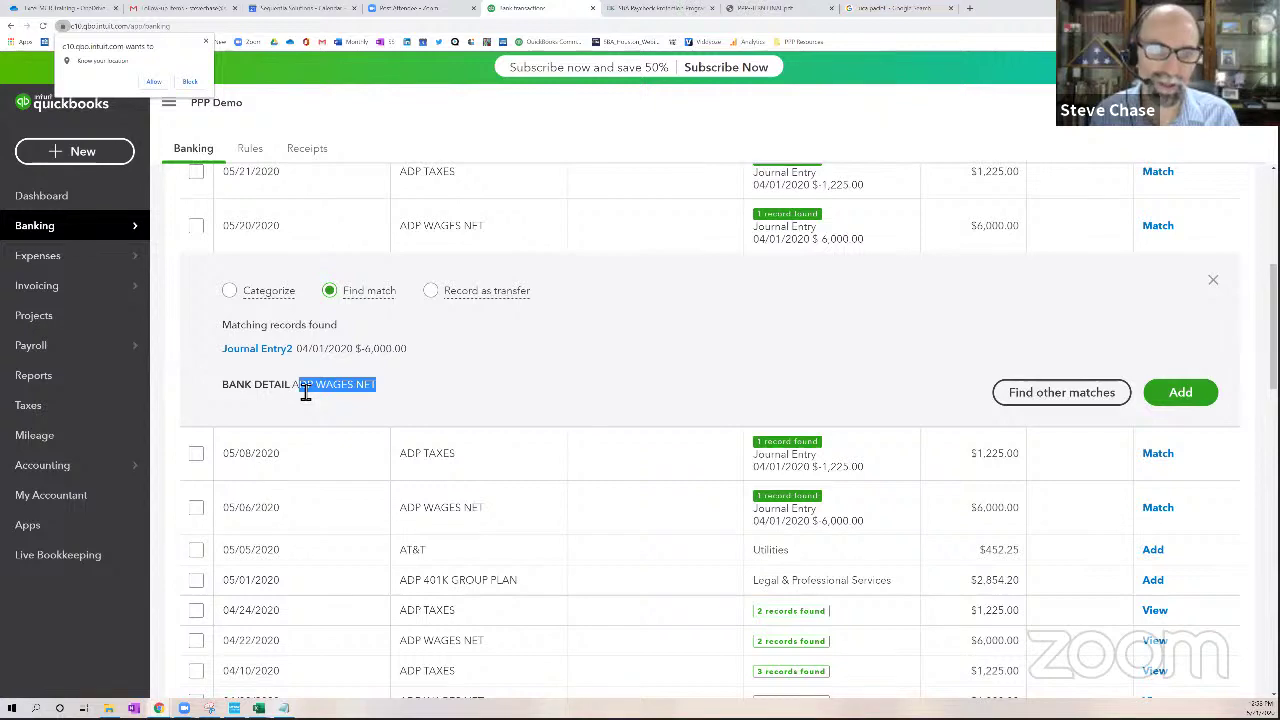
pyautogui.click(305, 392)
pyautogui.scroll(1, 353, 396)
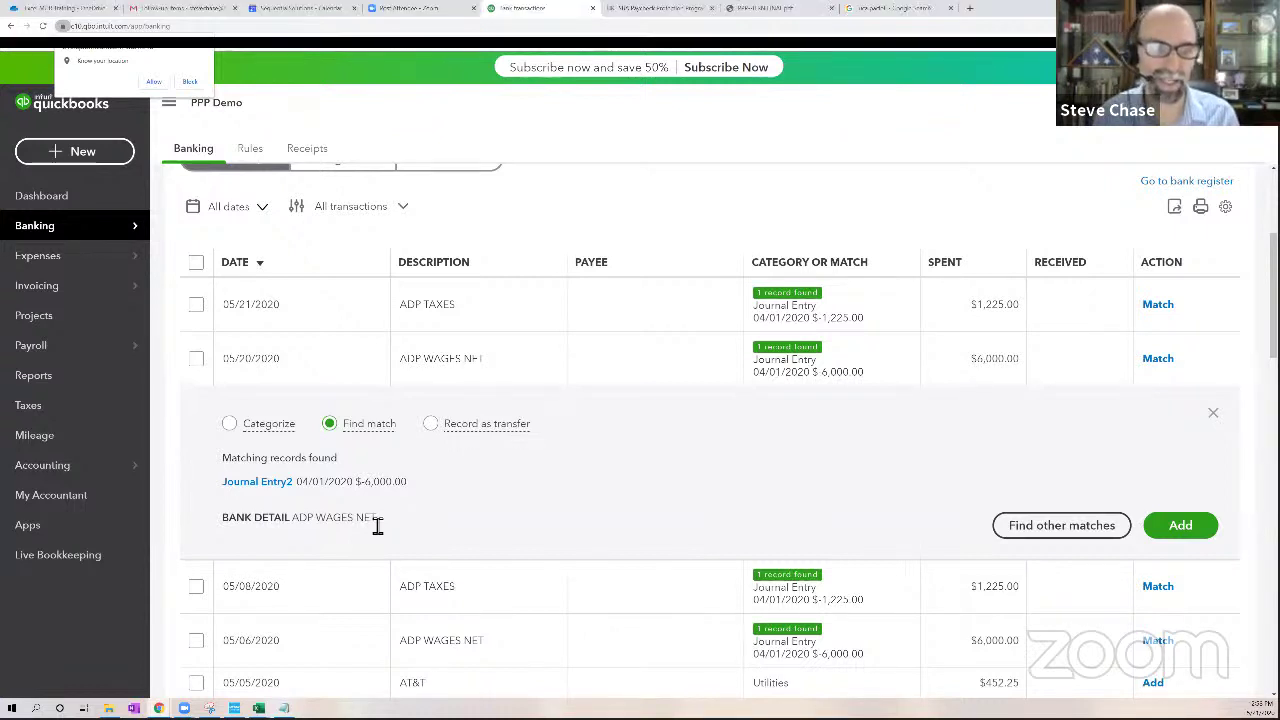
pyautogui.click(29, 537)
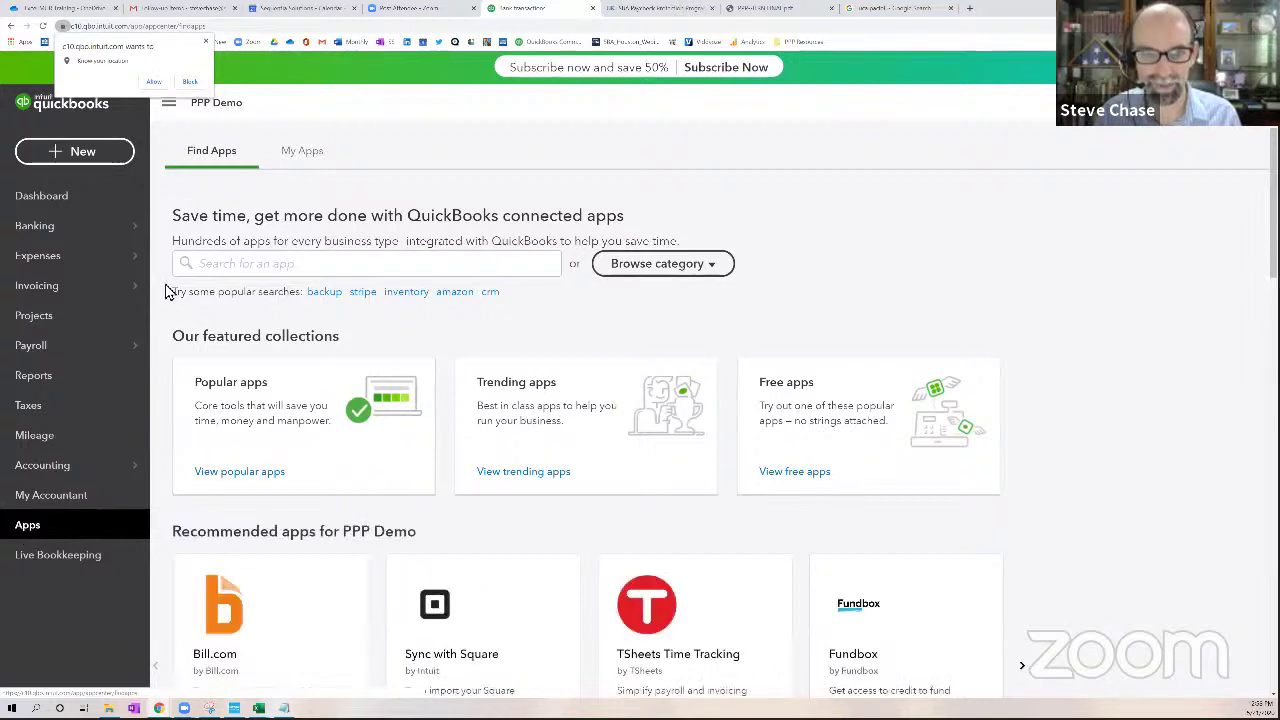
# Search the apps marketplace for adp, then replace the search with gusto
pyautogui.click(262, 267)
pyautogui.write('a')
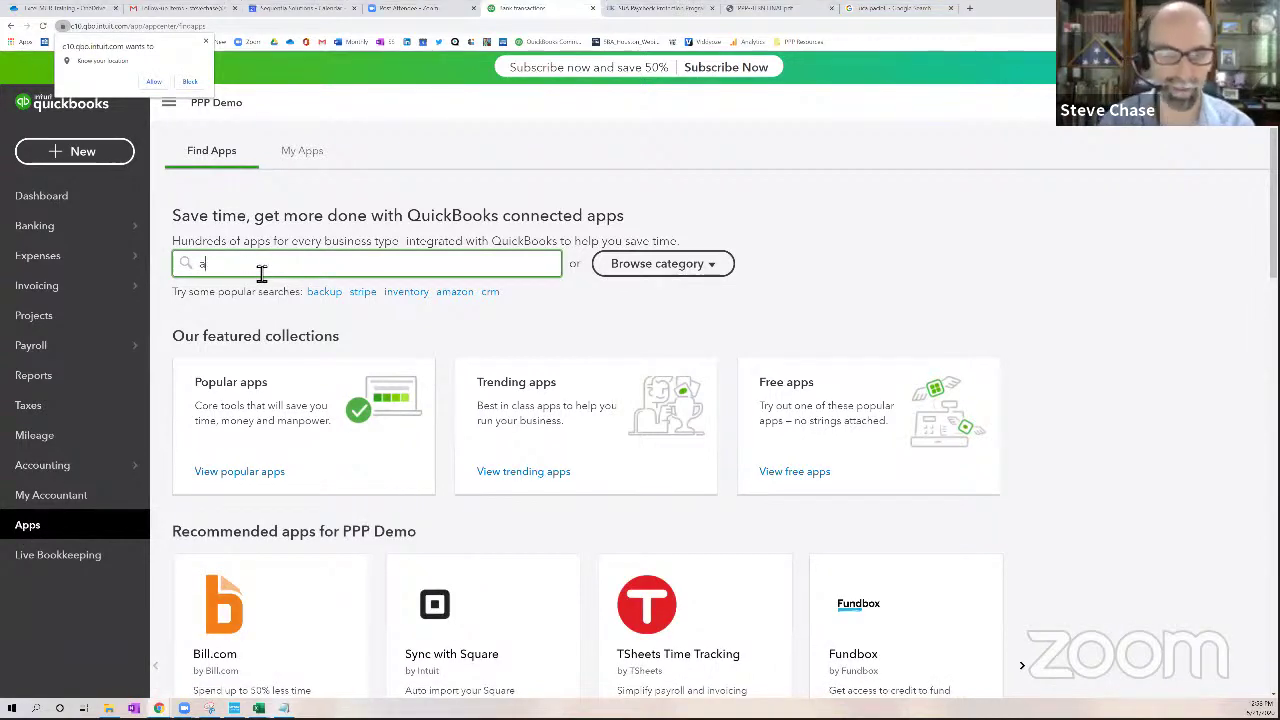
pyautogui.write('dp')
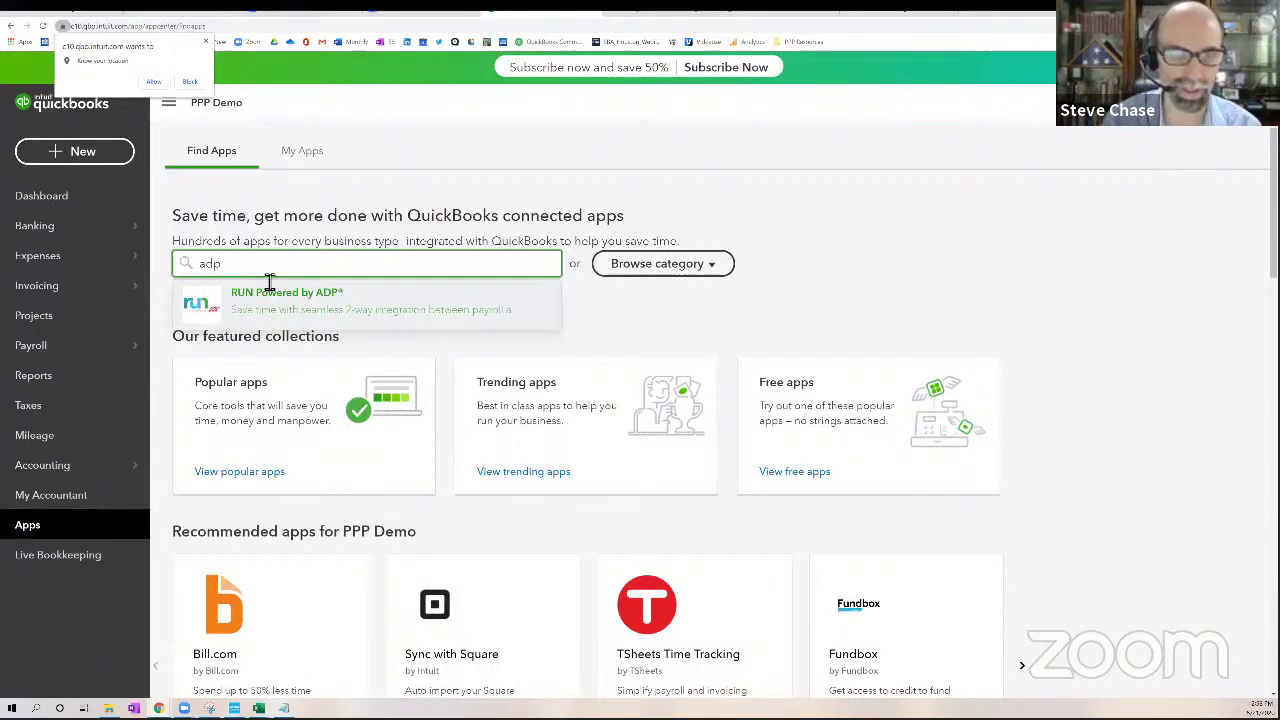
pyautogui.moveTo(232, 272); pyautogui.dragTo(207, 272)
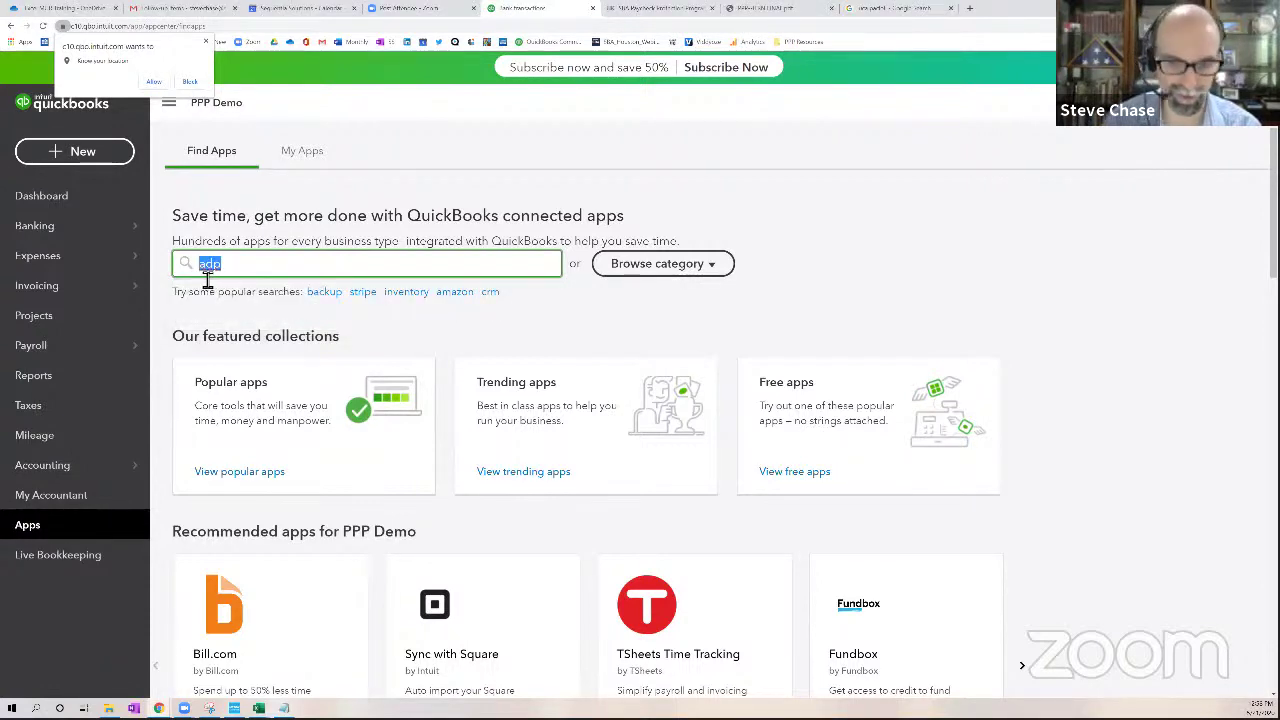
pyautogui.write('gusto')
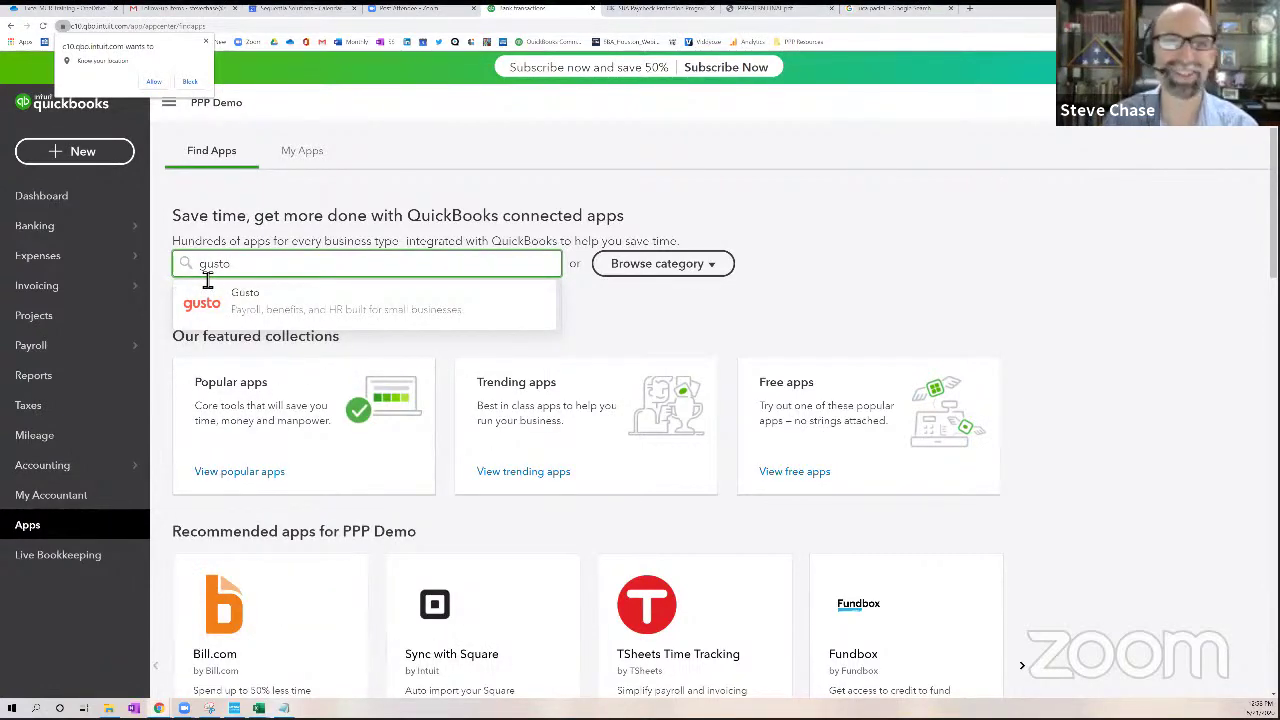
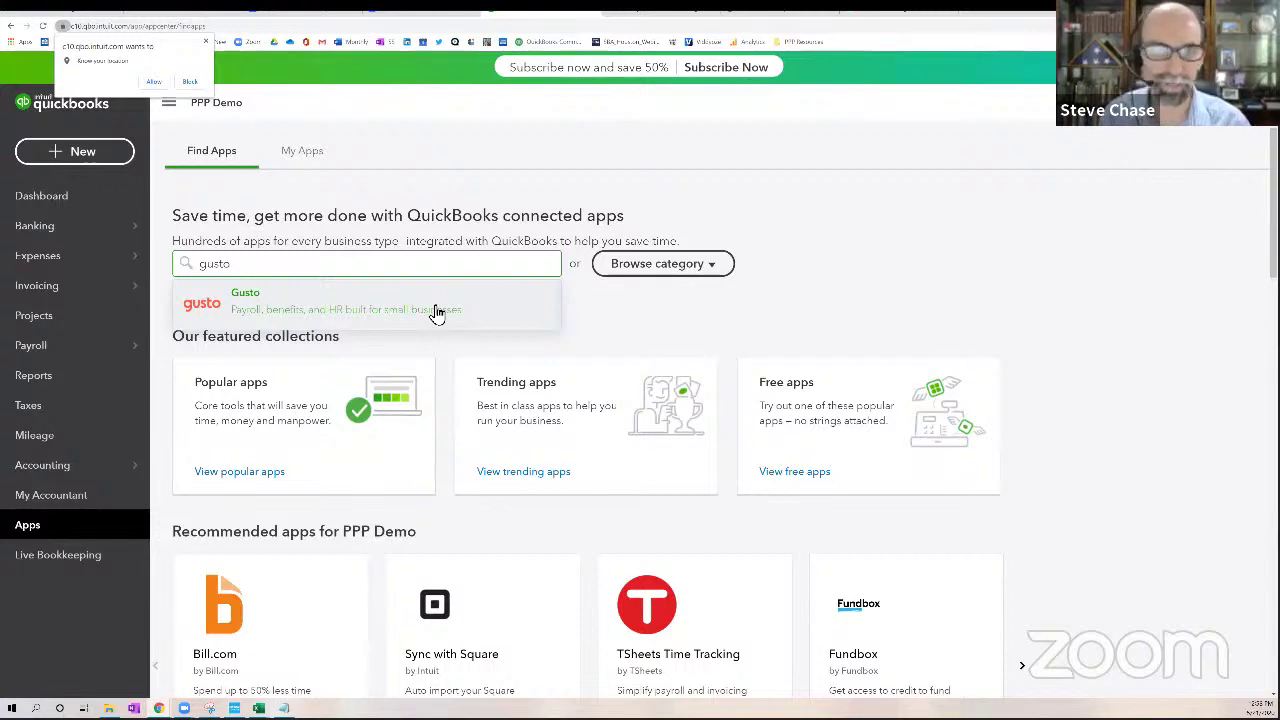
# Close the Gusto app listing and return to the Frost Checking 9972 transactions awaiting review in Banking
pyautogui.click(437, 313)
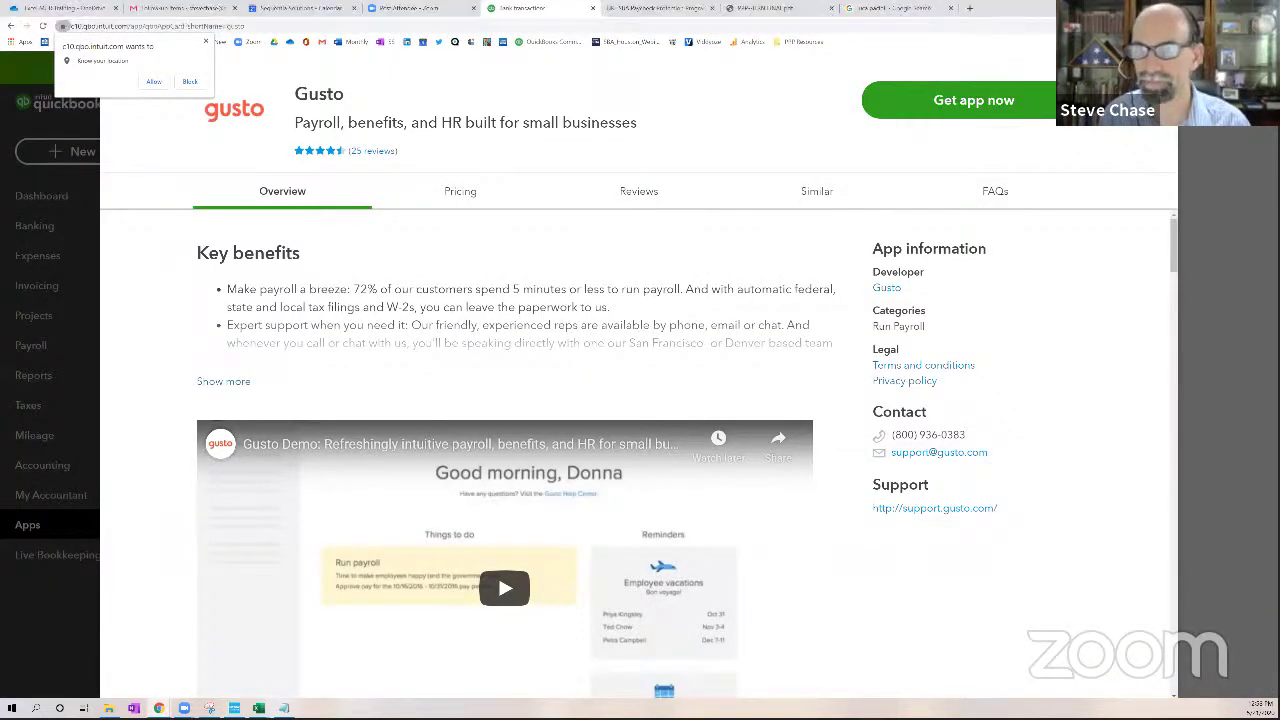
pyautogui.press('Escape')
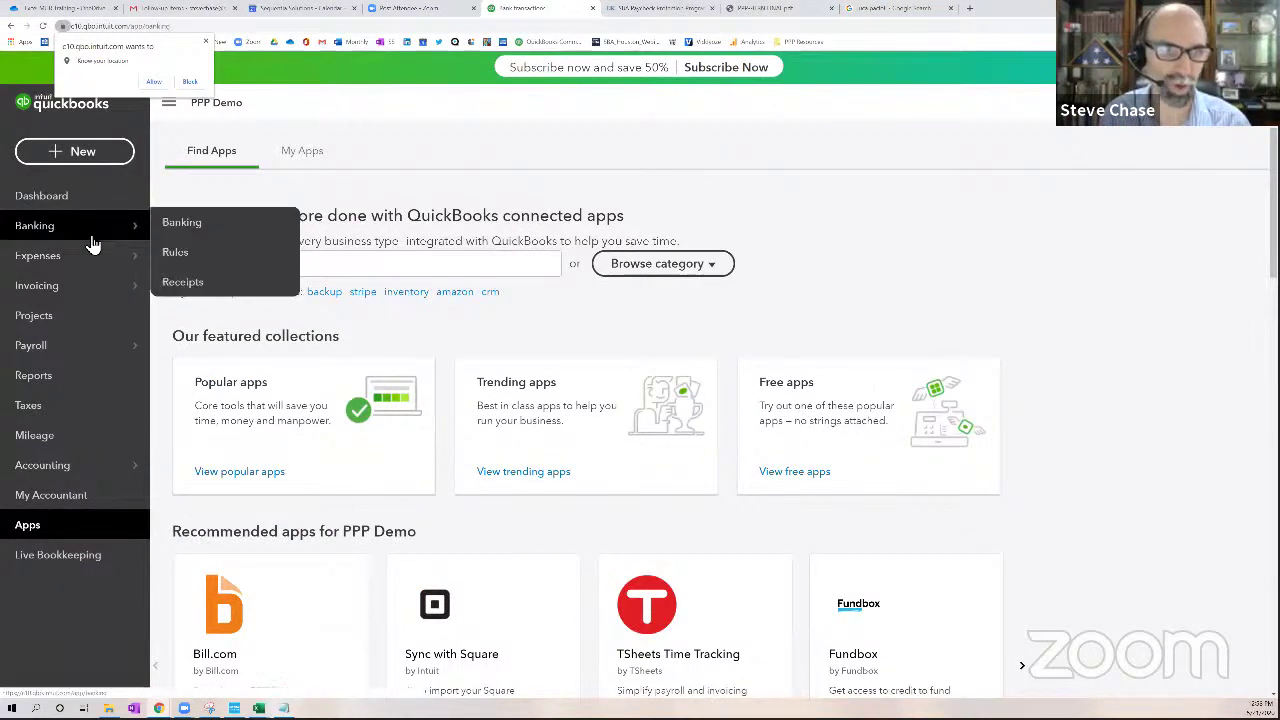
pyautogui.click(90, 236)
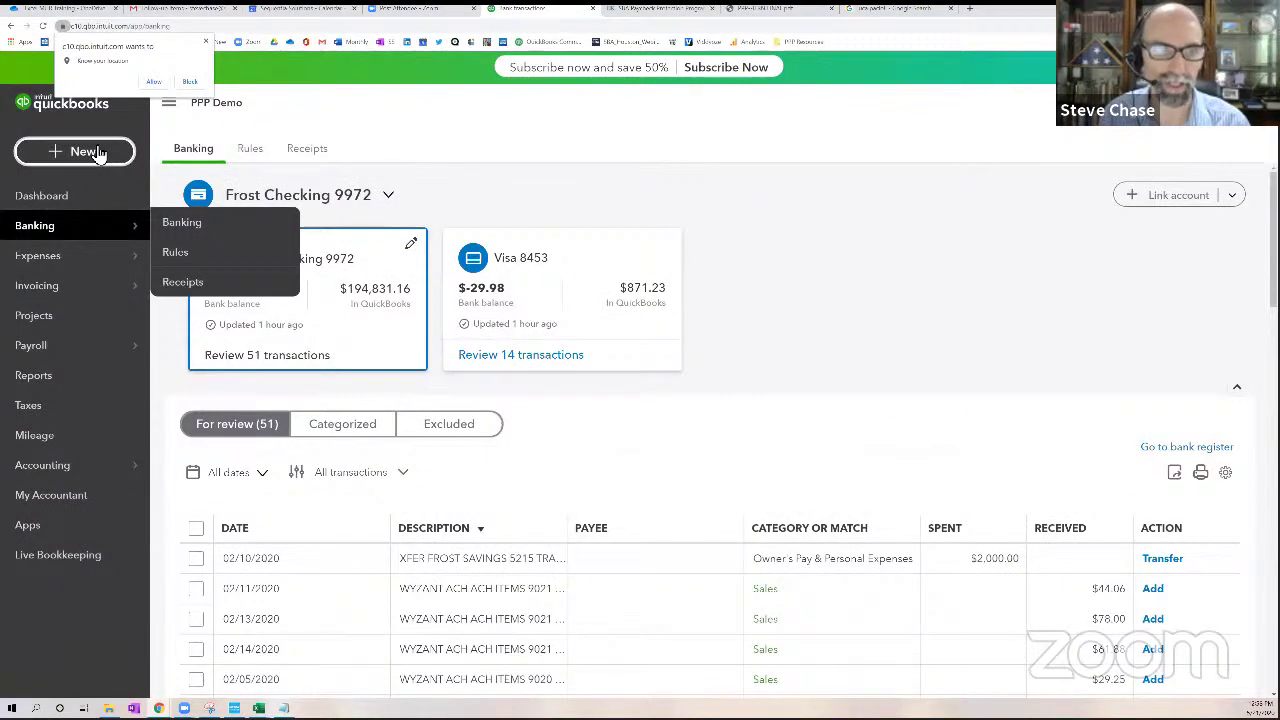
# Copy payroll Journal Entry No.4 into a new journal entry dated 05/15/2020
pyautogui.click(93, 152)
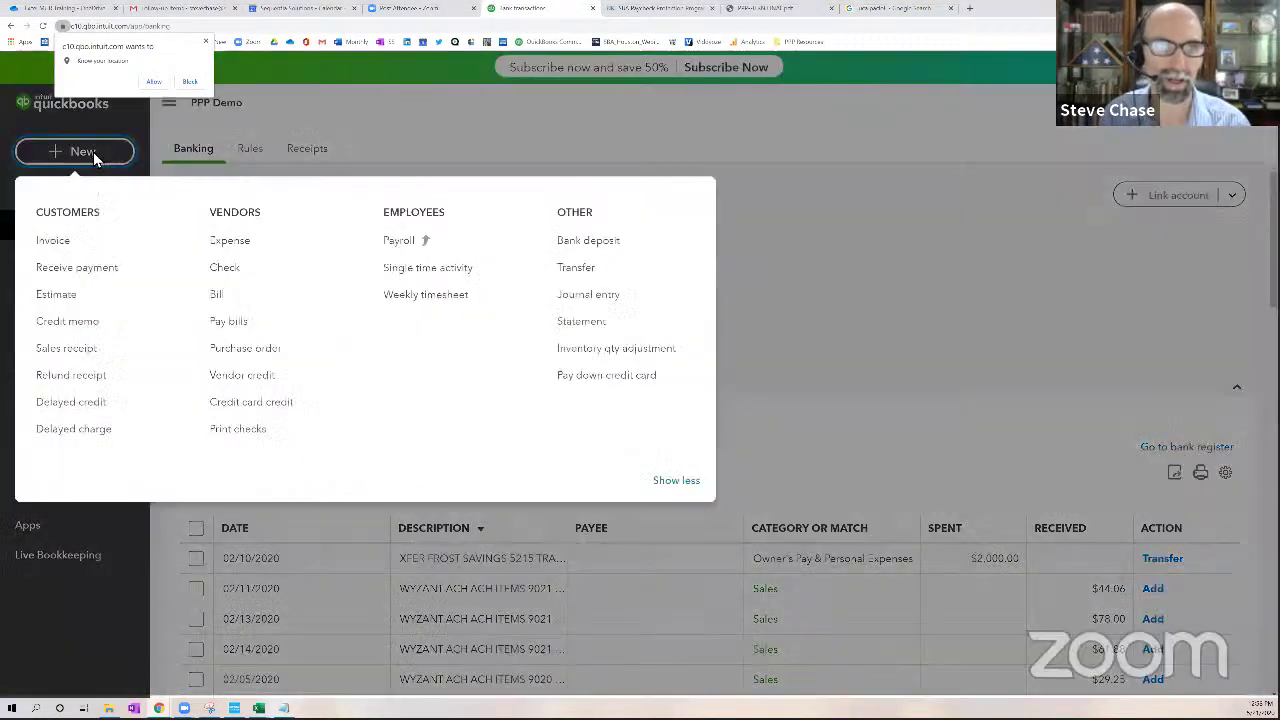
pyautogui.click(588, 300)
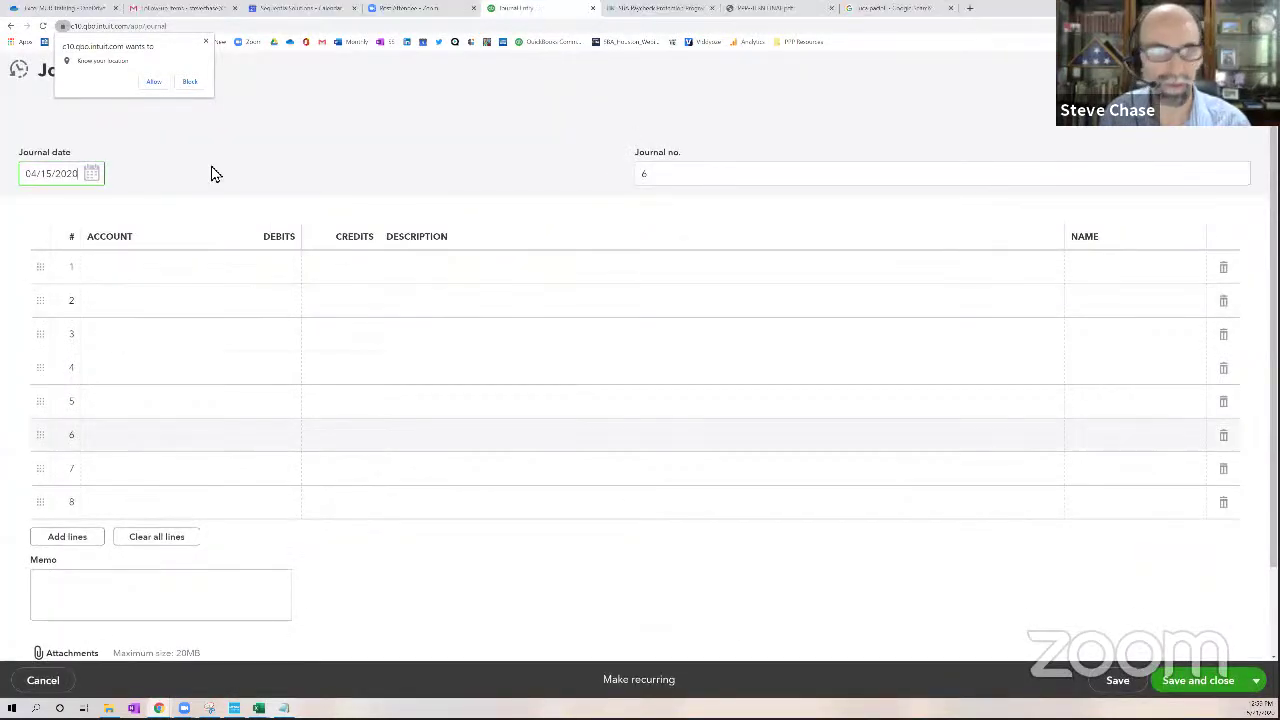
pyautogui.click(19, 69)
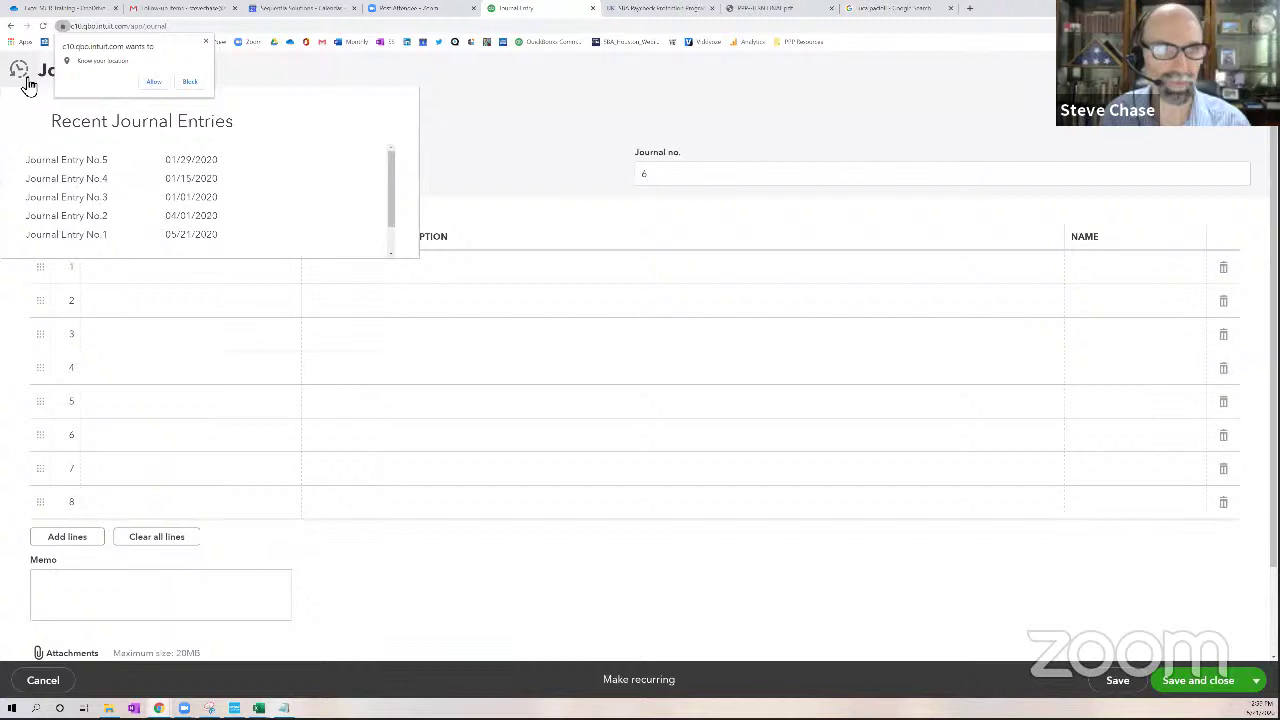
pyautogui.click(197, 180)
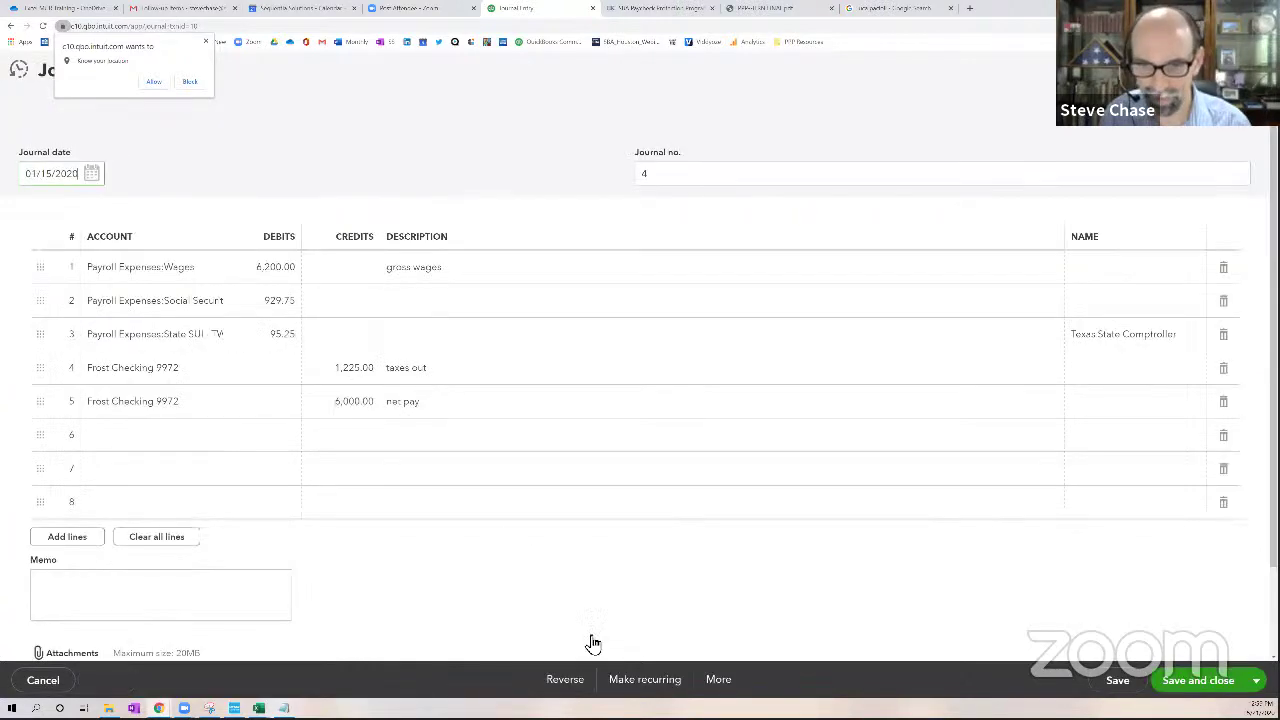
pyautogui.click(718, 680)
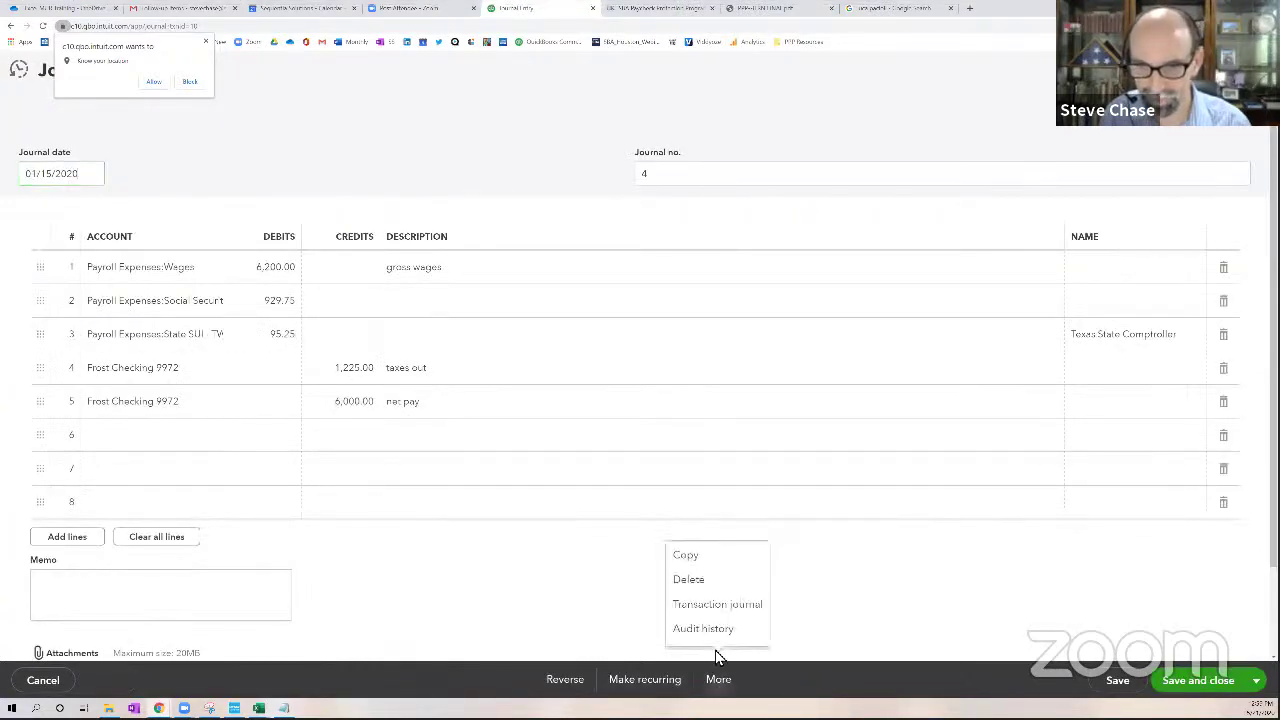
pyautogui.click(706, 564)
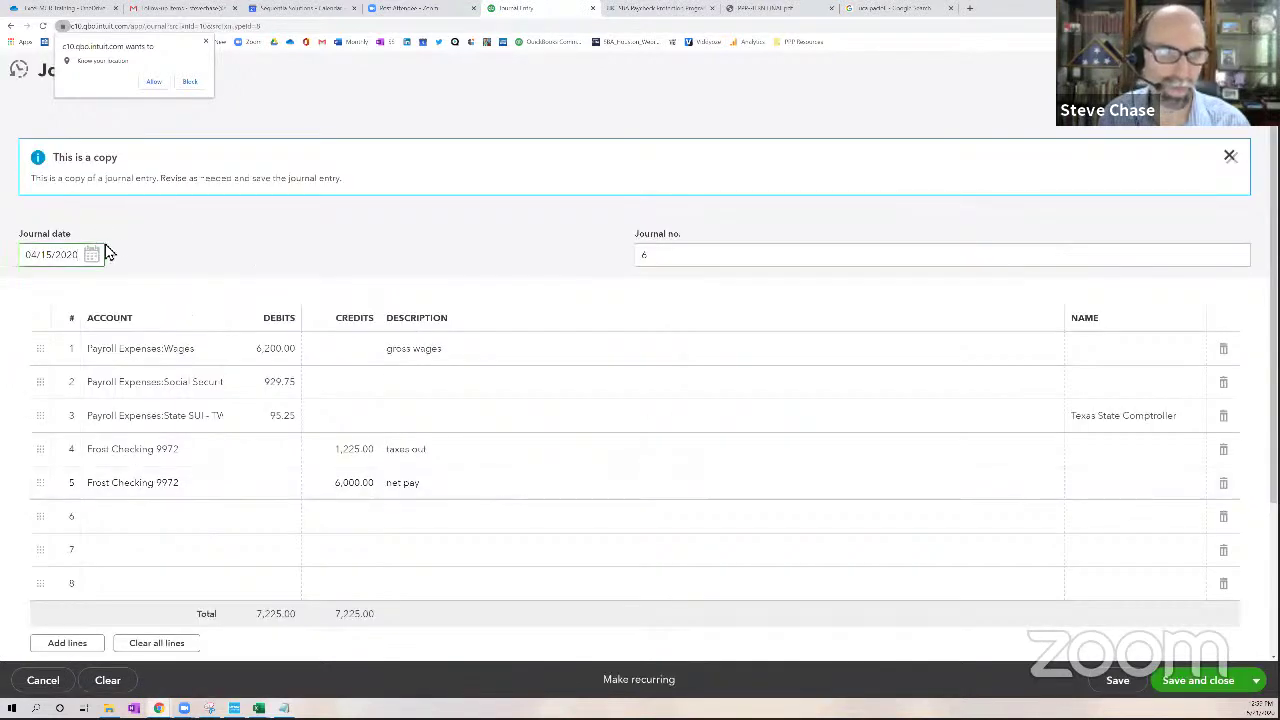
pyautogui.click(100, 257)
pyautogui.click(157, 292)
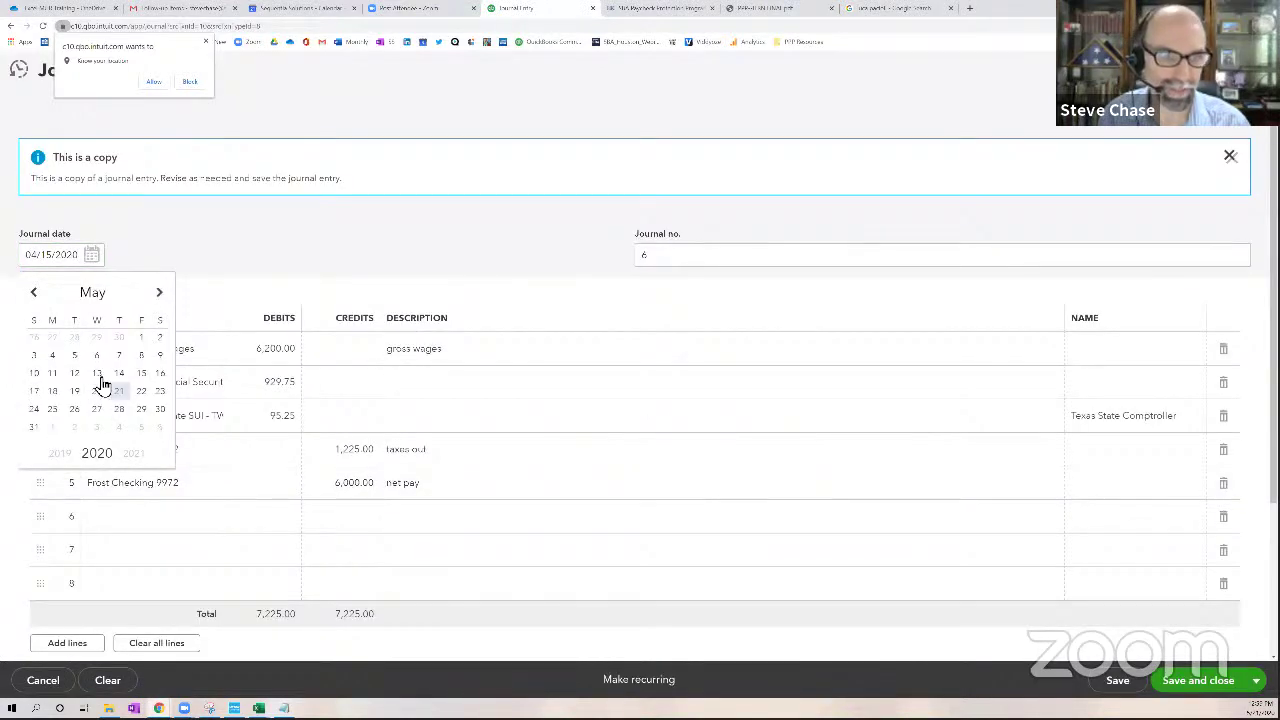
pyautogui.click(142, 374)
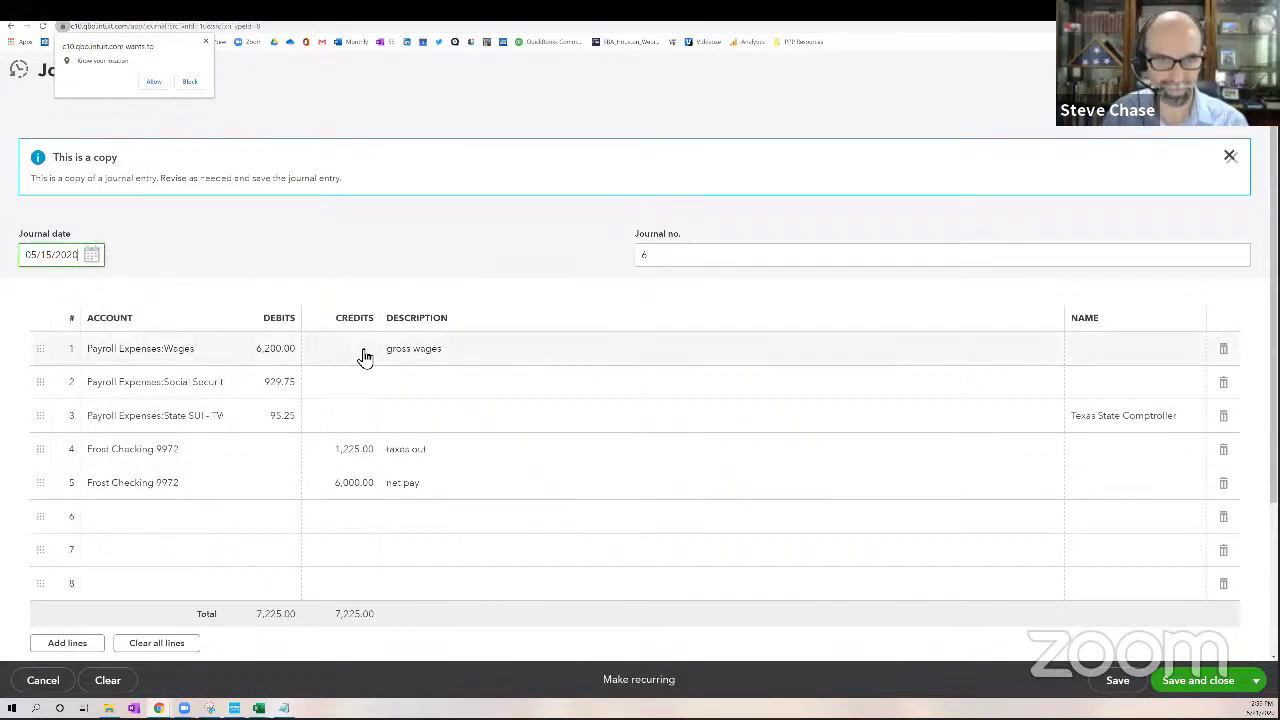
# Edit the descriptions on the gross wages and taxes out lines of the copied entry
pyautogui.click(440, 357)
pyautogui.click(451, 354)
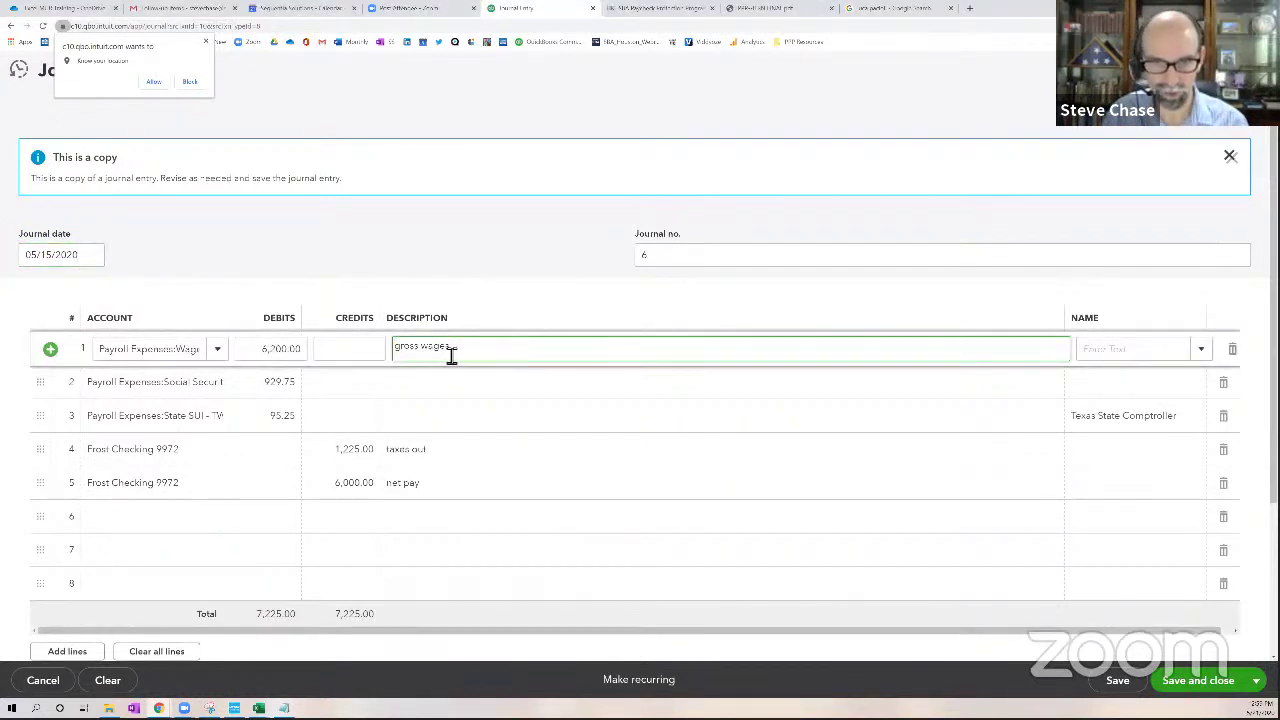
pyautogui.moveTo(451, 354); pyautogui.dragTo(374, 354)
pyautogui.click(465, 358)
pyautogui.moveTo(465, 358); pyautogui.dragTo(417, 357)
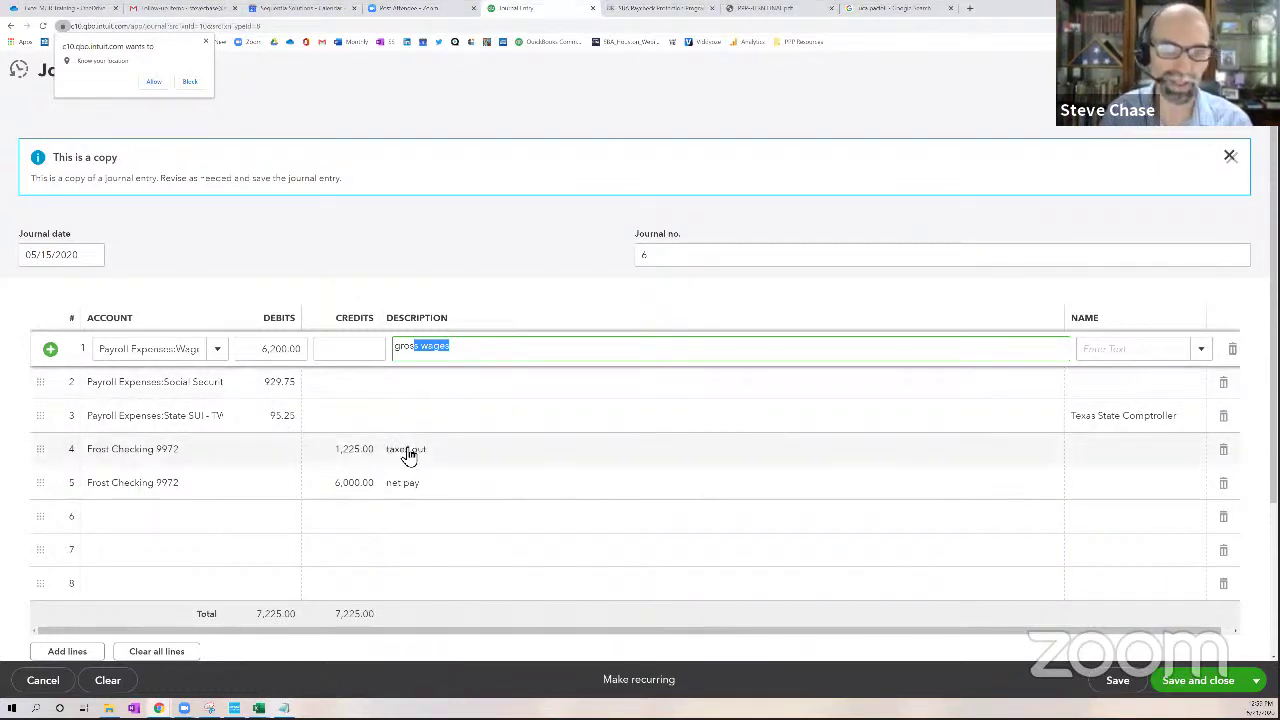
pyautogui.click(463, 457)
pyautogui.click(463, 457)
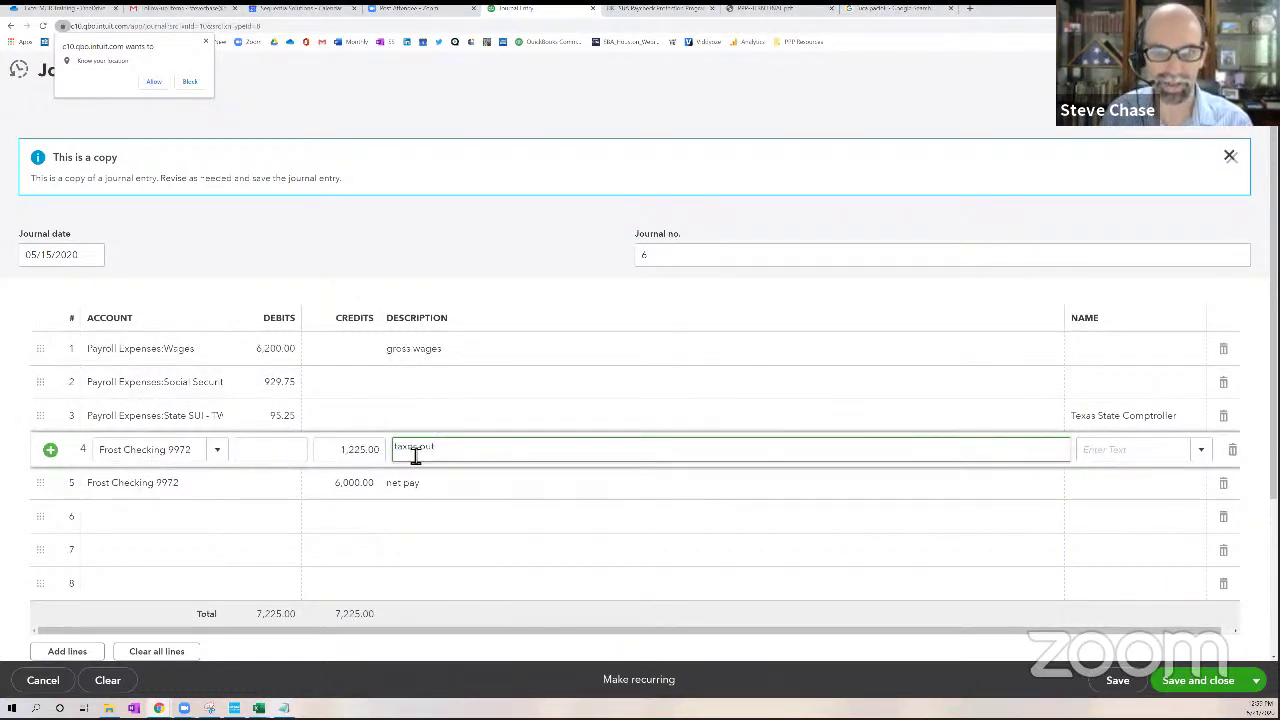
pyautogui.tripleClick(415, 455)
# Edit the net pay line's 6,000.00 credit amount and description
pyautogui.click(434, 491)
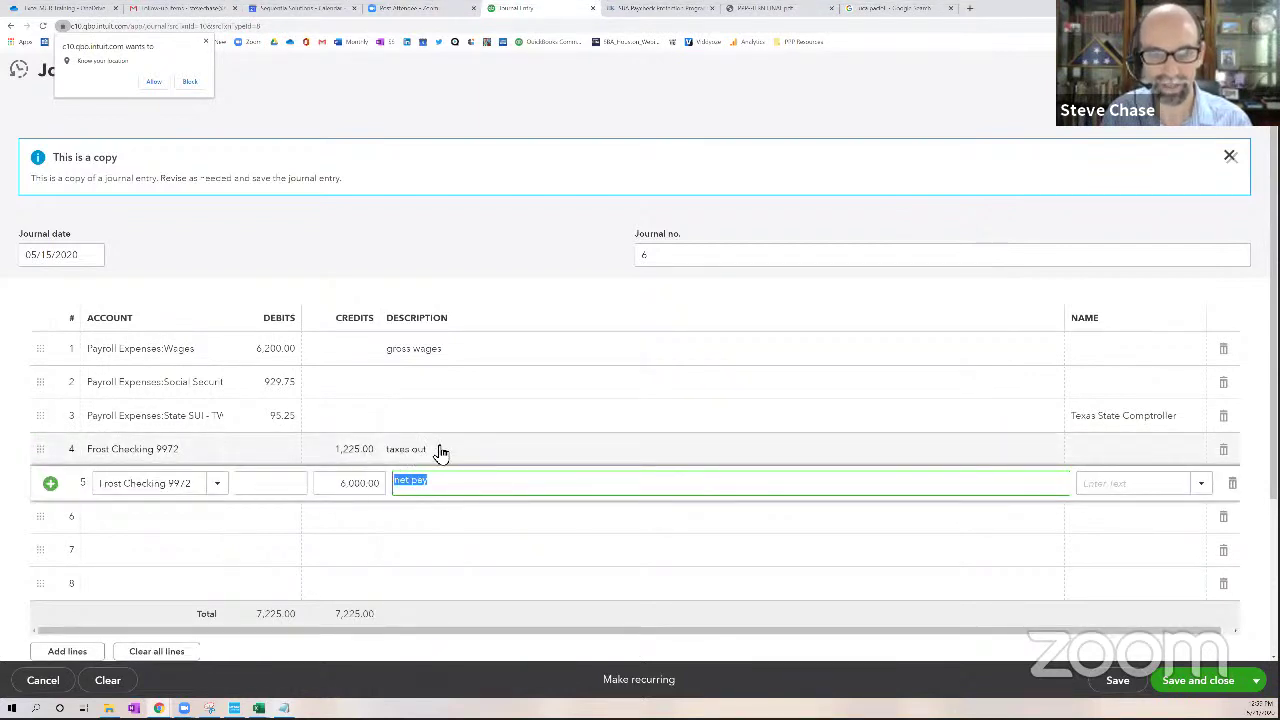
pyautogui.click(441, 452)
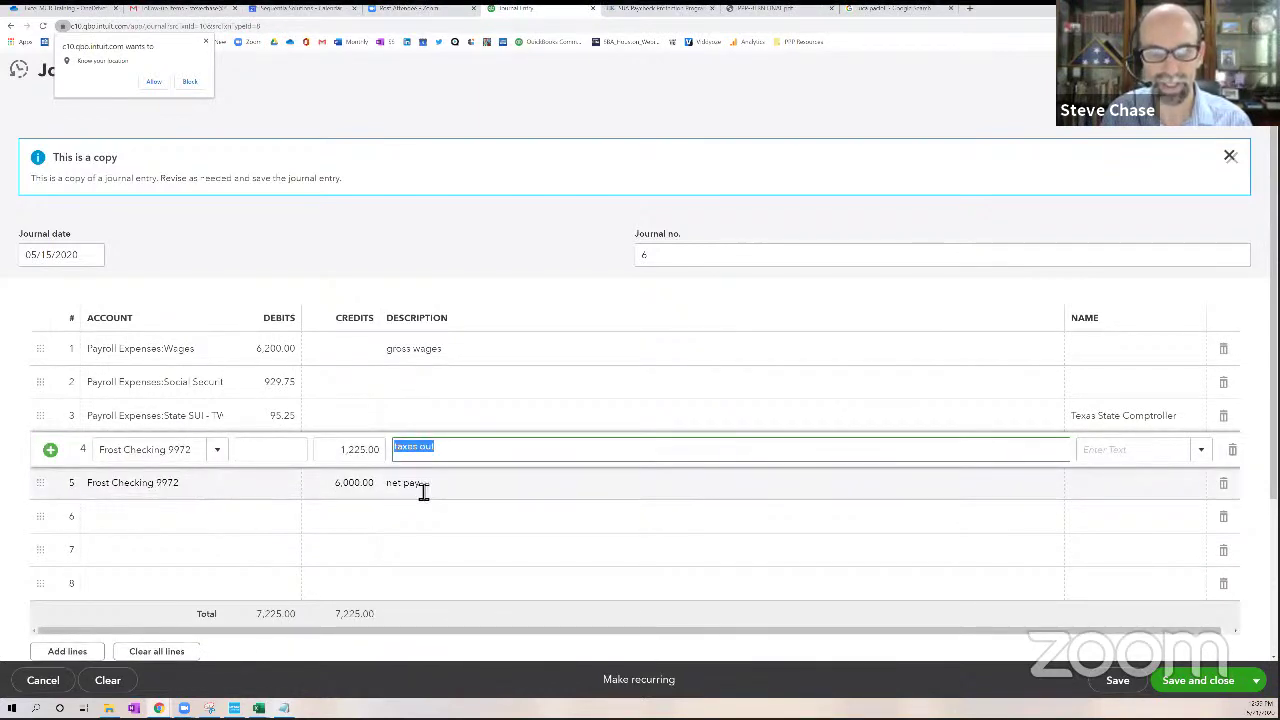
pyautogui.click(425, 488)
pyautogui.click(436, 460)
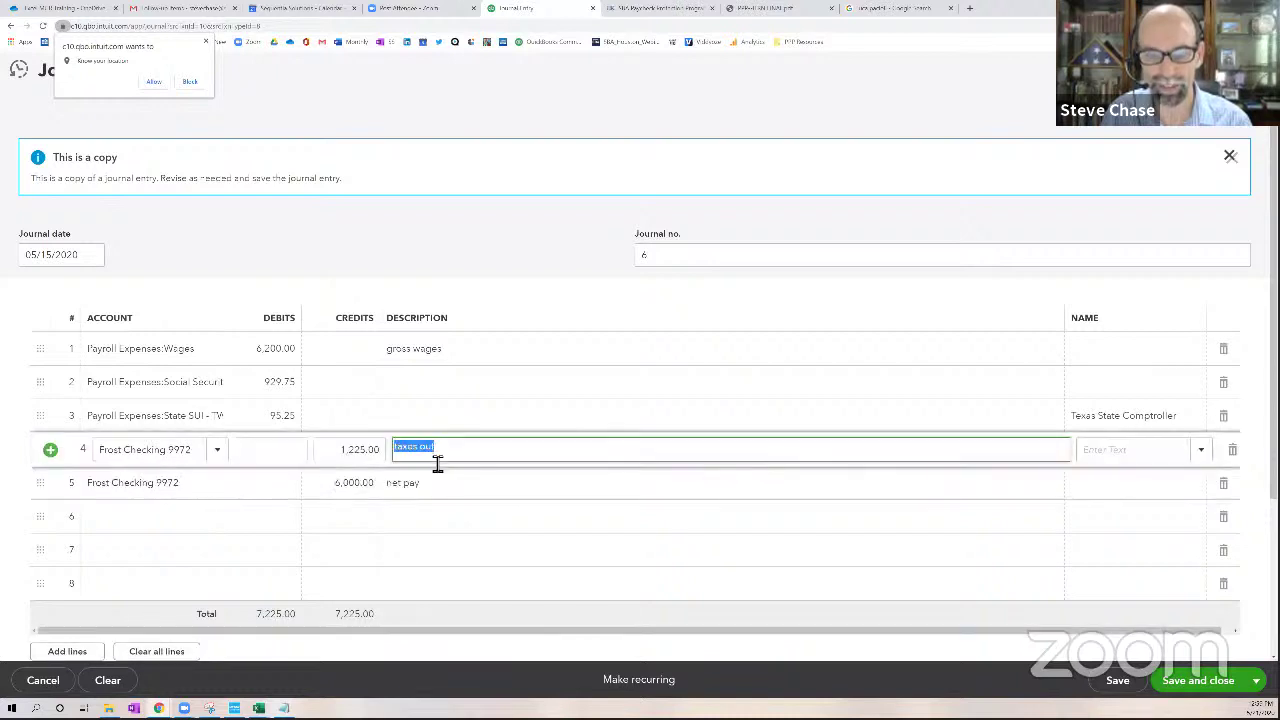
pyautogui.click(437, 491)
pyautogui.click(349, 495)
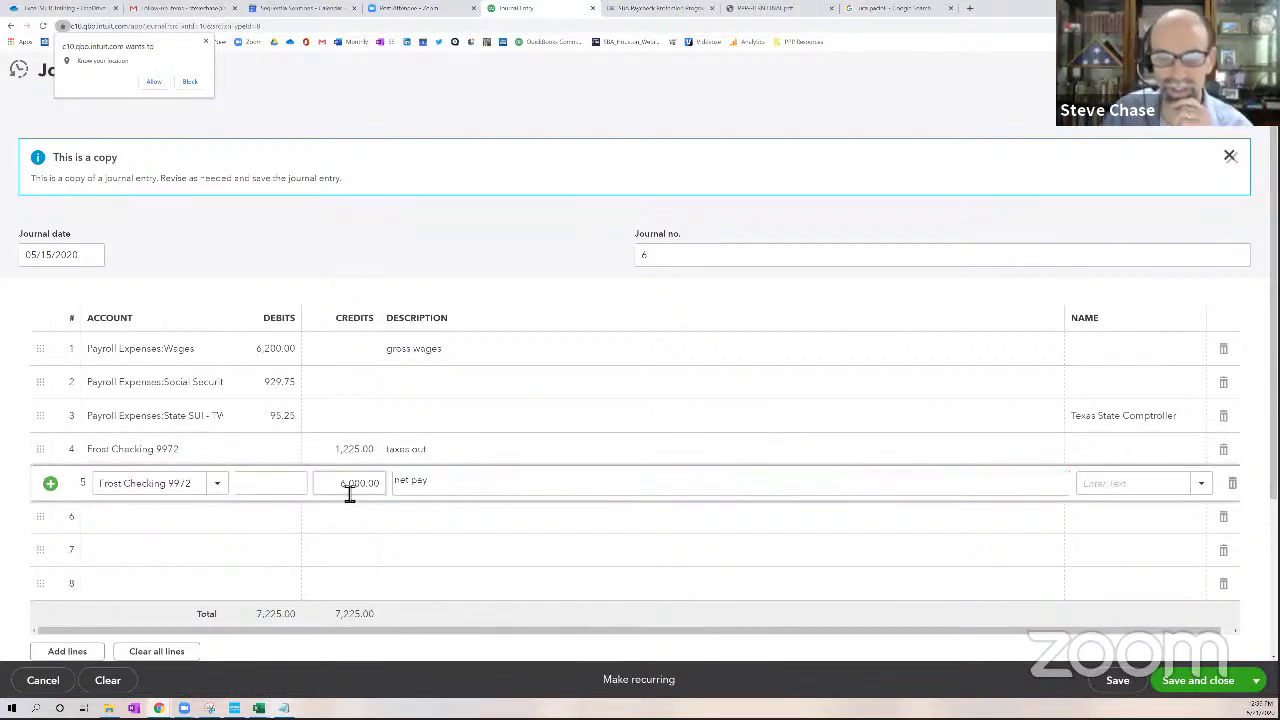
pyautogui.moveTo(349, 495); pyautogui.dragTo(380, 491)
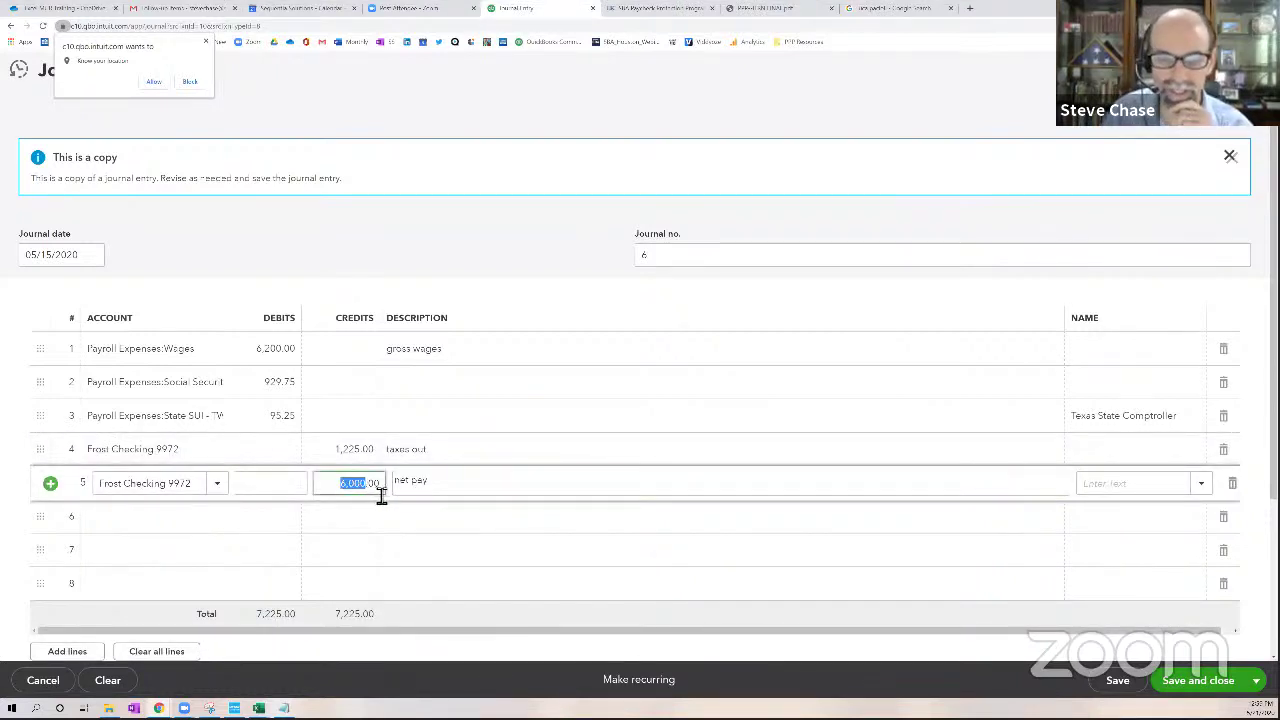
pyautogui.click(443, 489)
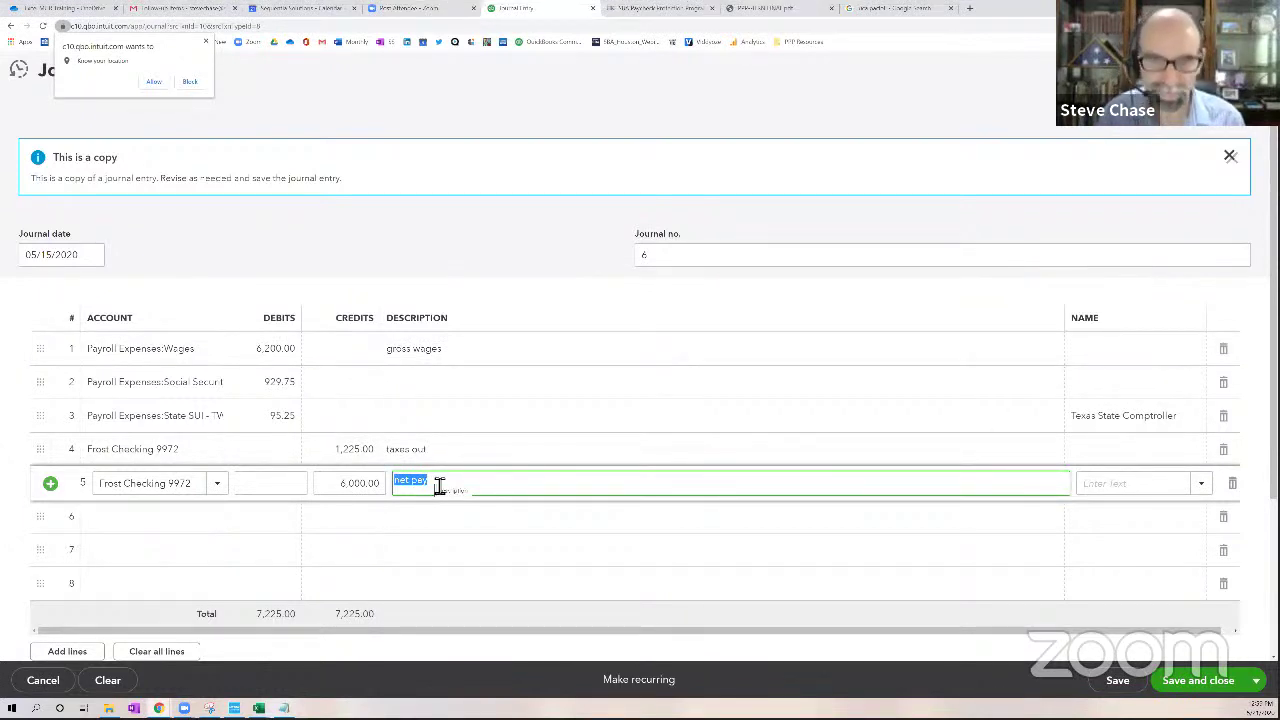
# Confirm the 05/15/2020 journal date and save the entry as Journal Entry 6
pyautogui.click(67, 257)
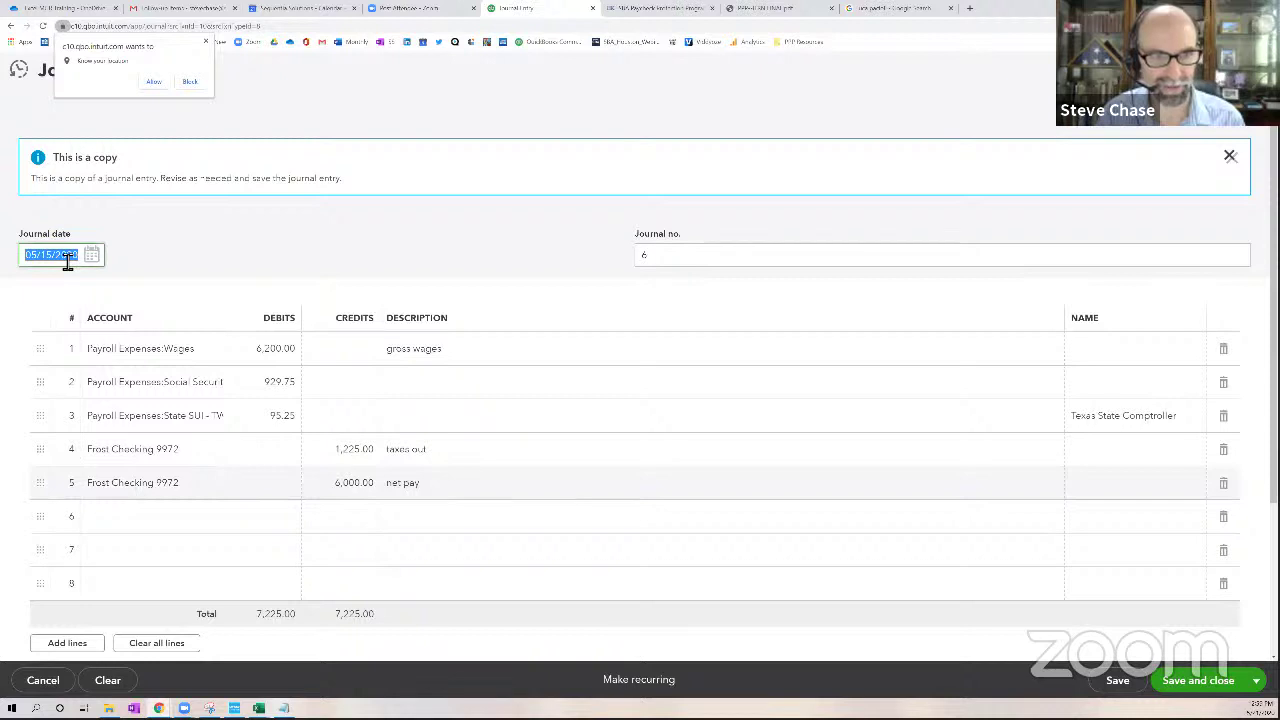
pyautogui.click(95, 258)
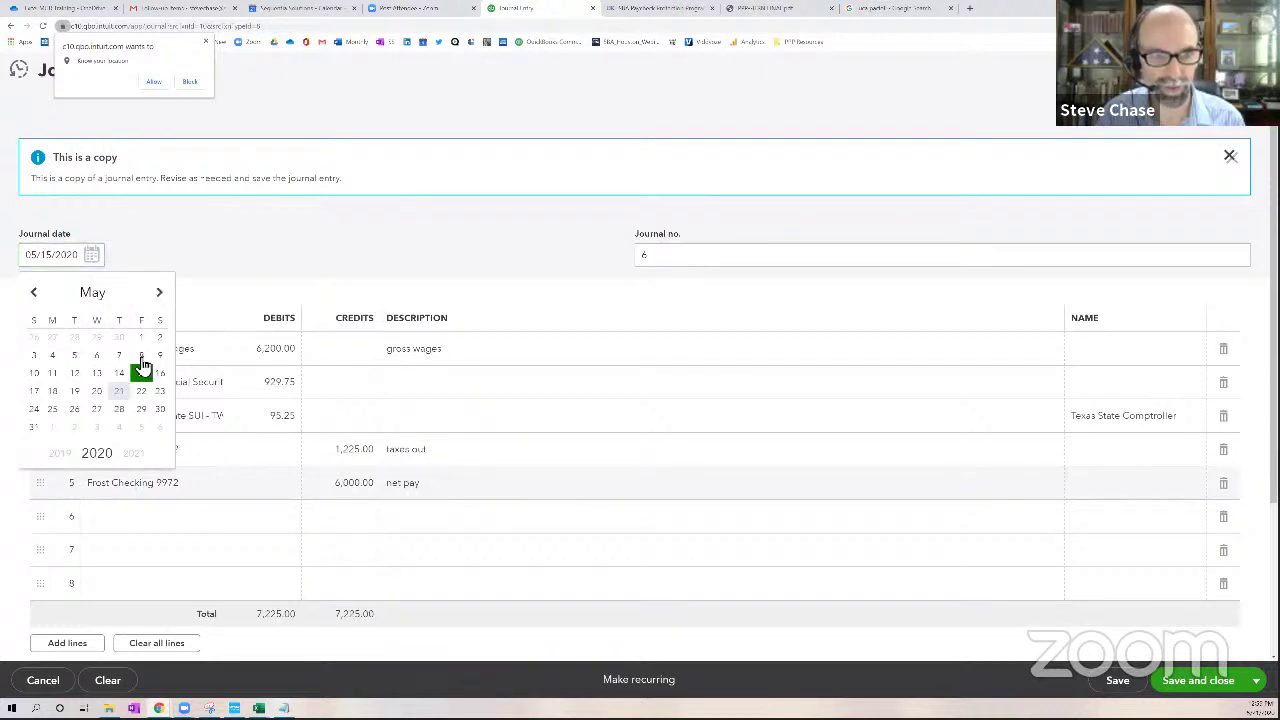
pyautogui.click(140, 370)
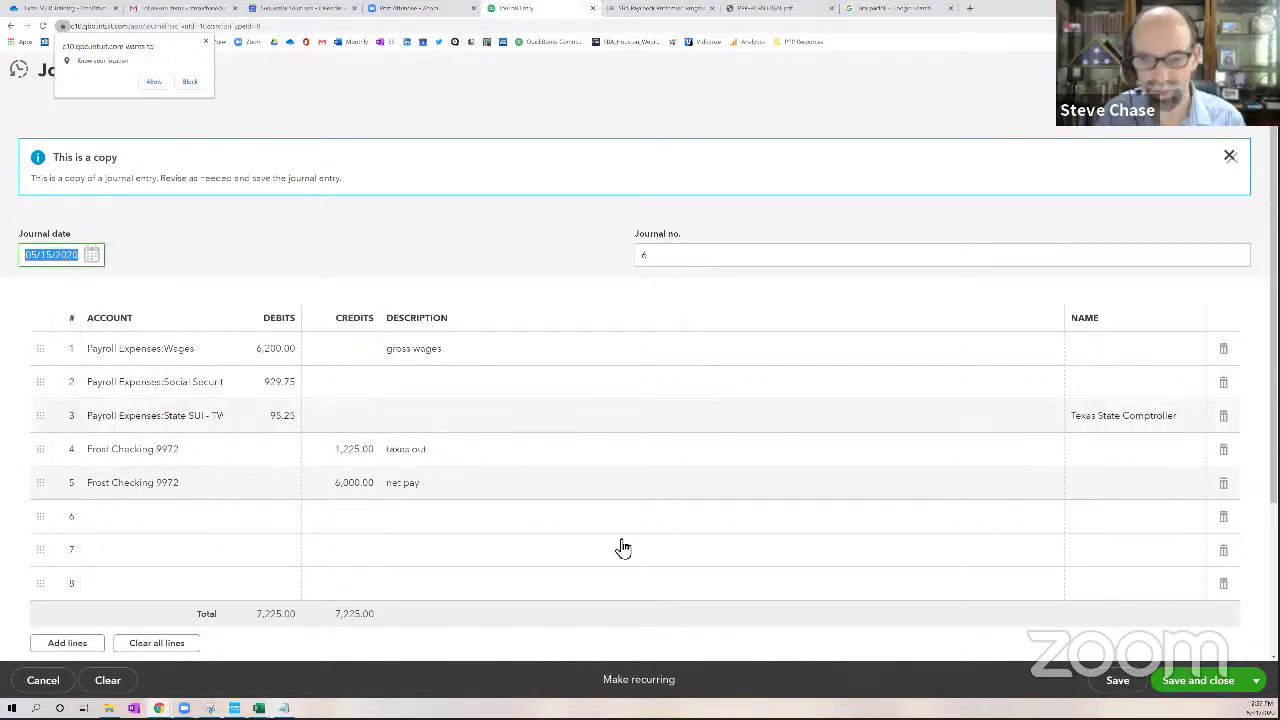
pyautogui.click(1180, 684)
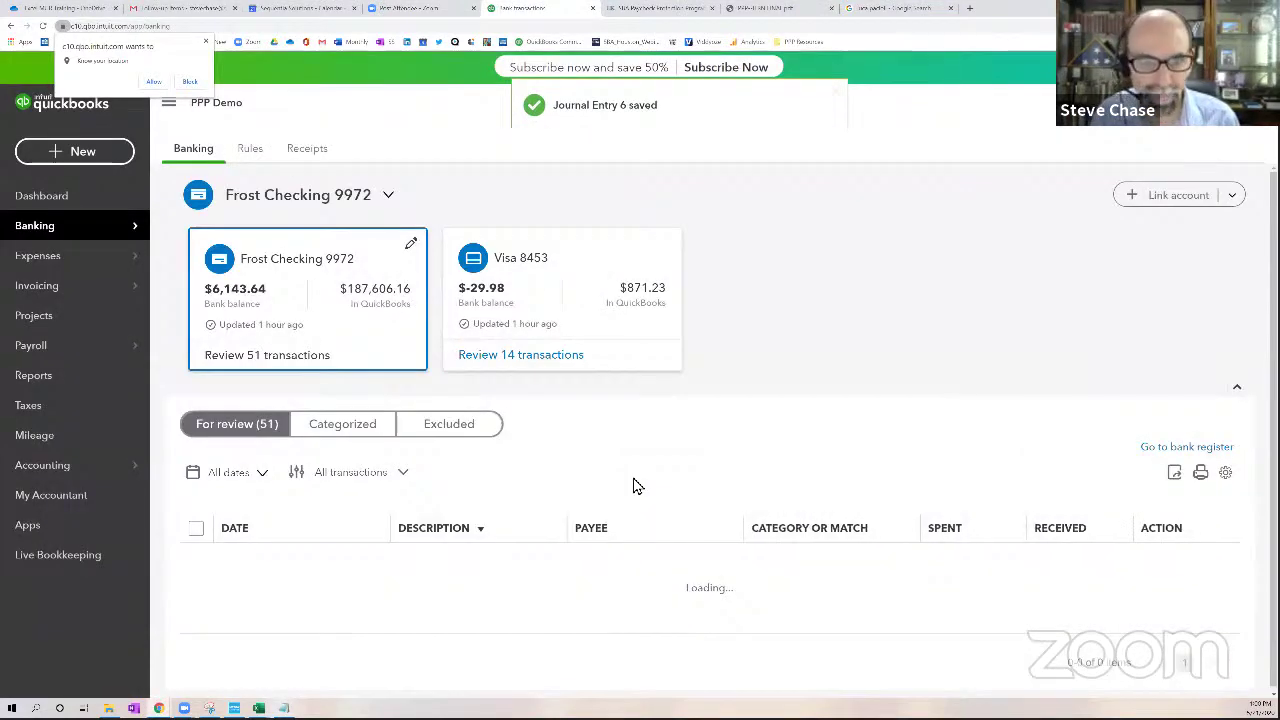
# Sort the bank feed newest first and inspect the suggested Journal Entry6 match
pyautogui.click(268, 533)
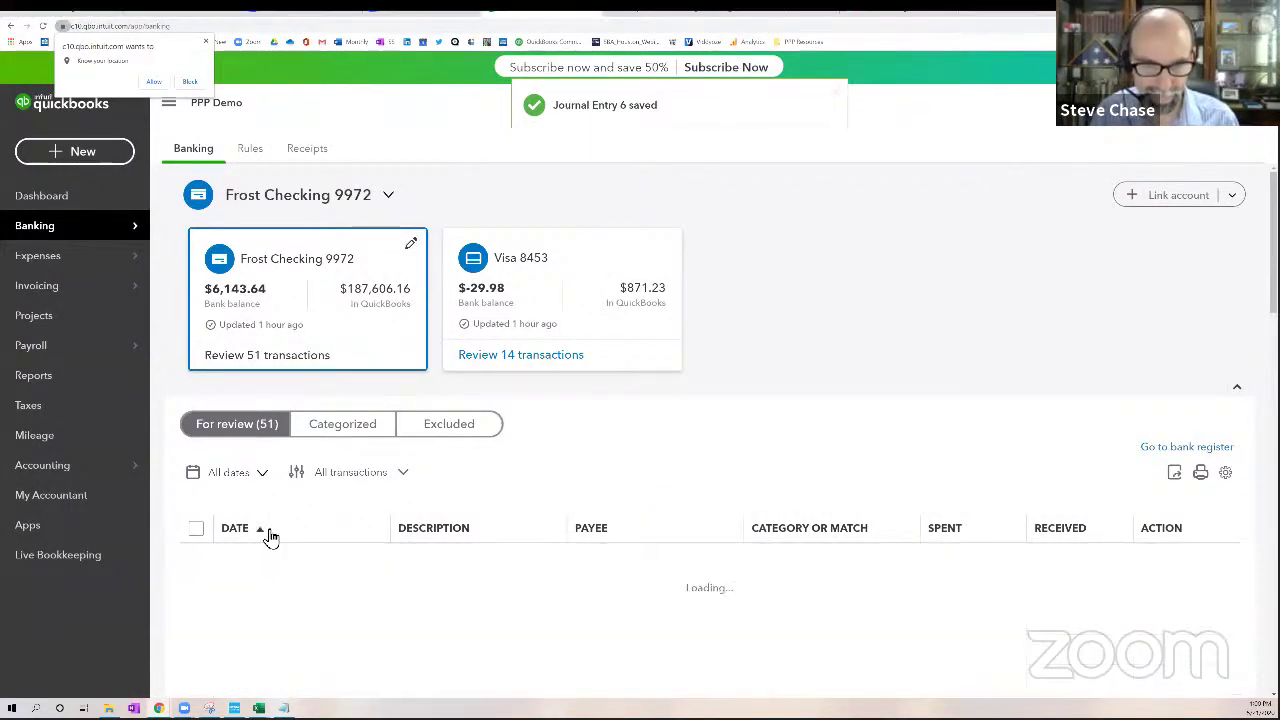
pyautogui.click(271, 535)
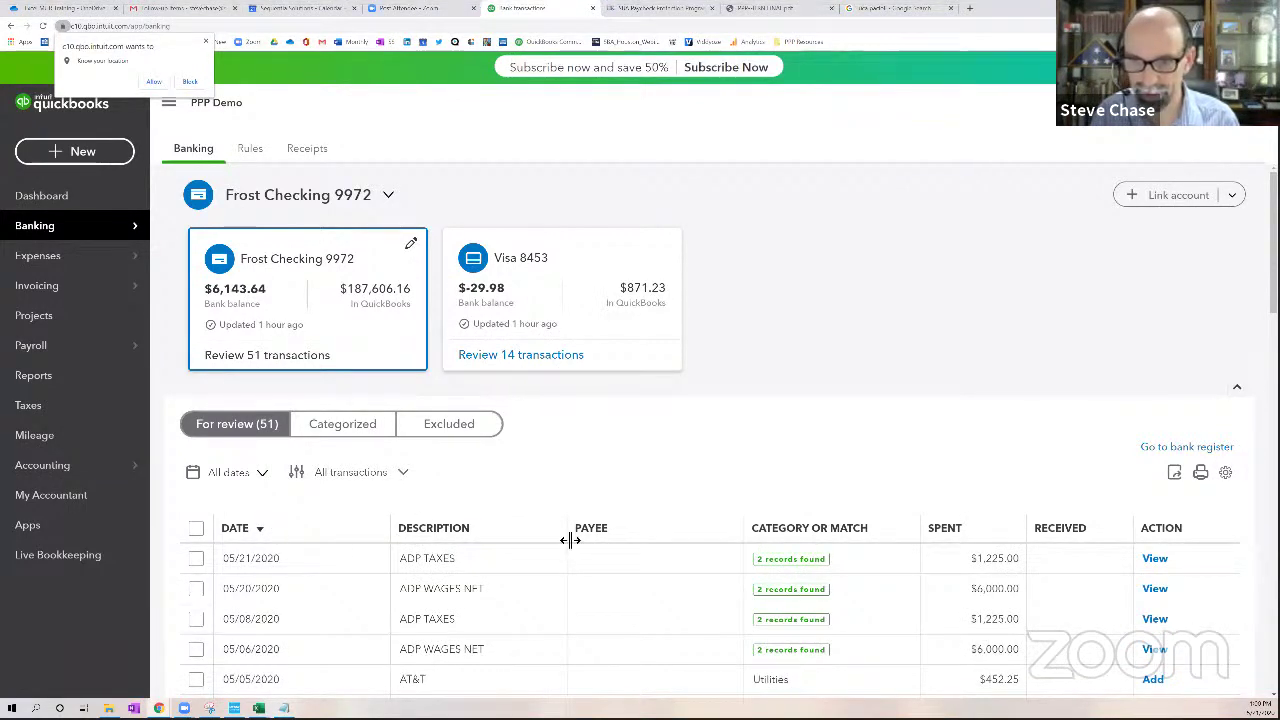
pyautogui.scroll(-2, 570, 540)
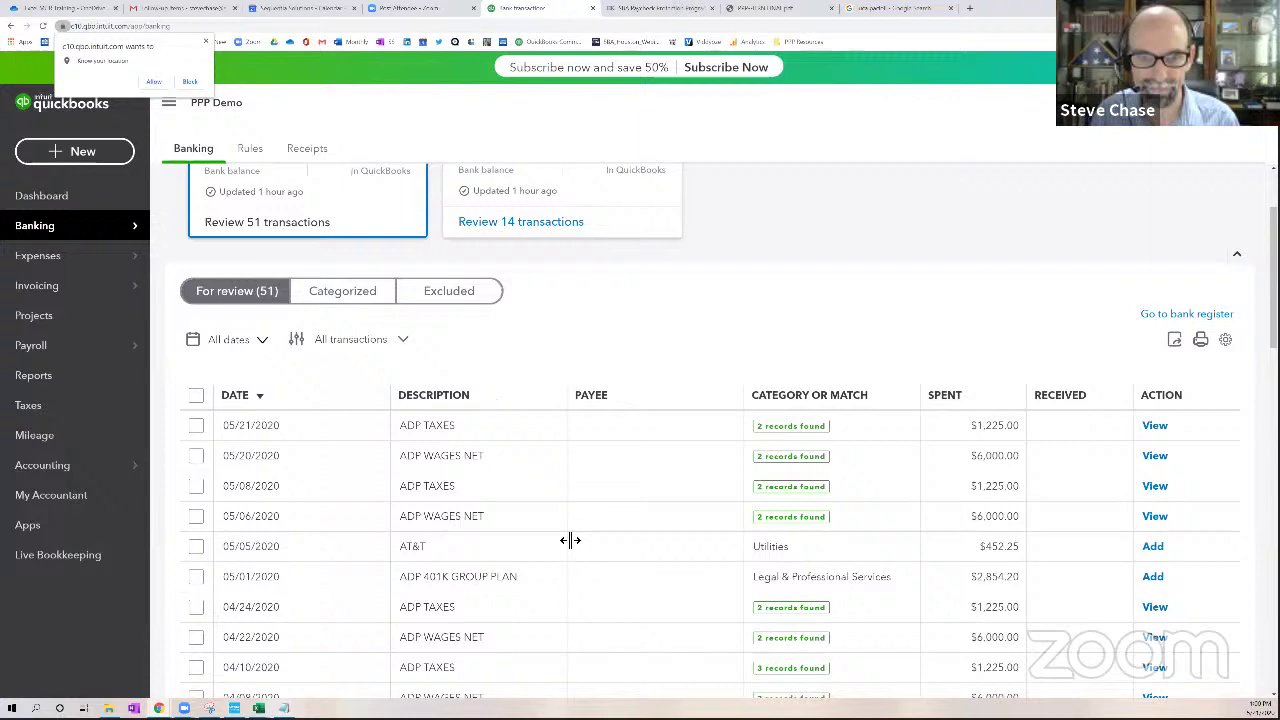
pyautogui.click(708, 435)
pyautogui.scroll(-2, 708, 435)
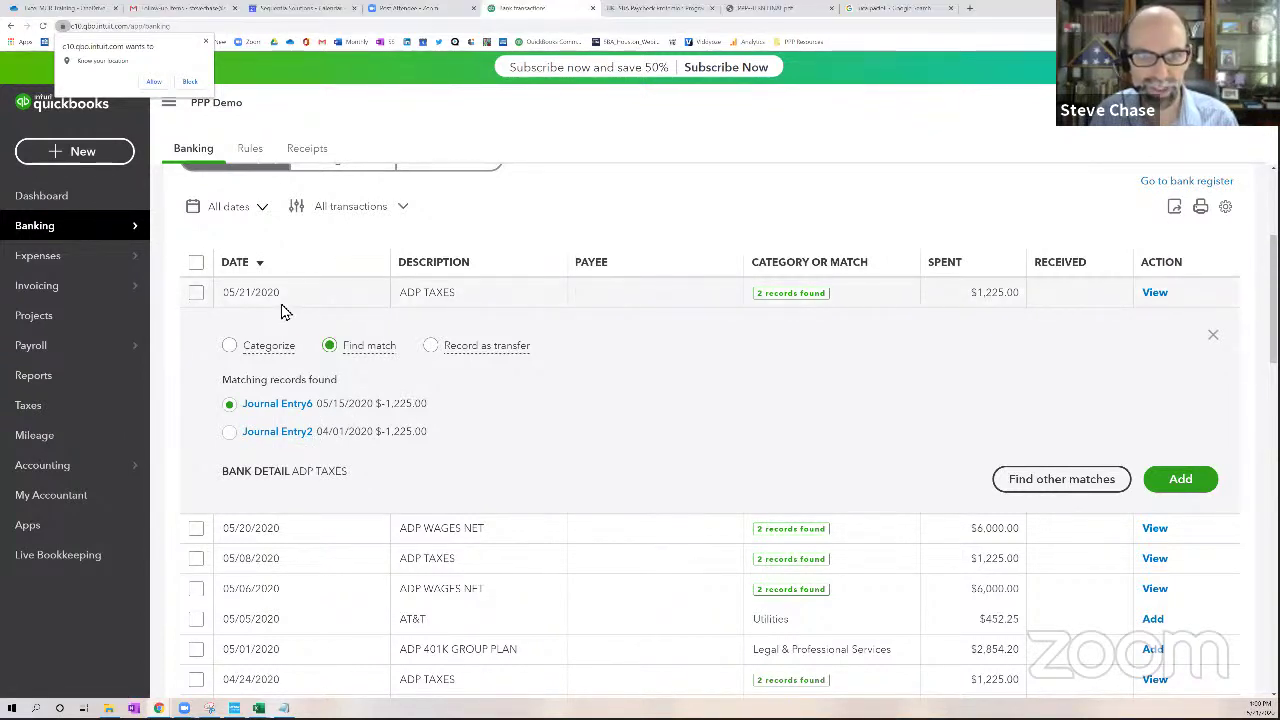
pyautogui.moveTo(354, 410); pyautogui.dragTo(345, 413)
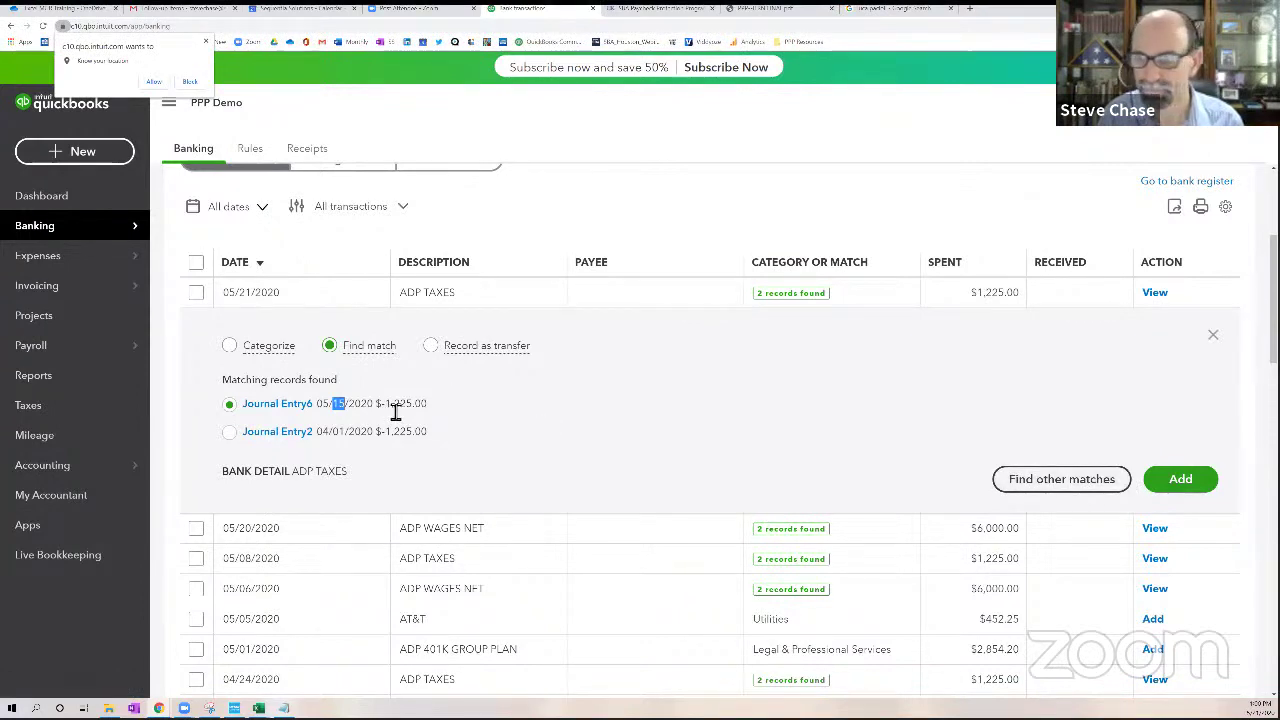
# Match the $6,000.00 withdrawal to Journal Entry6 and add it
pyautogui.click(1212, 342)
pyautogui.click(530, 302)
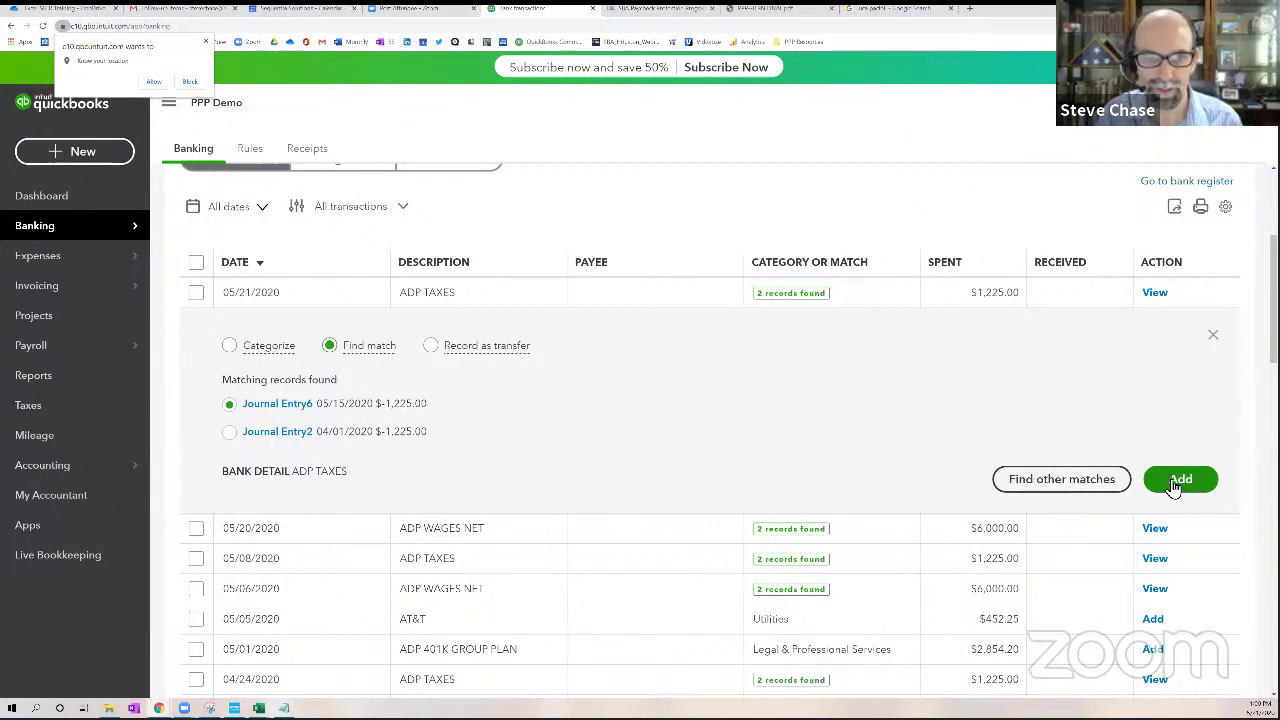
pyautogui.click(1176, 482)
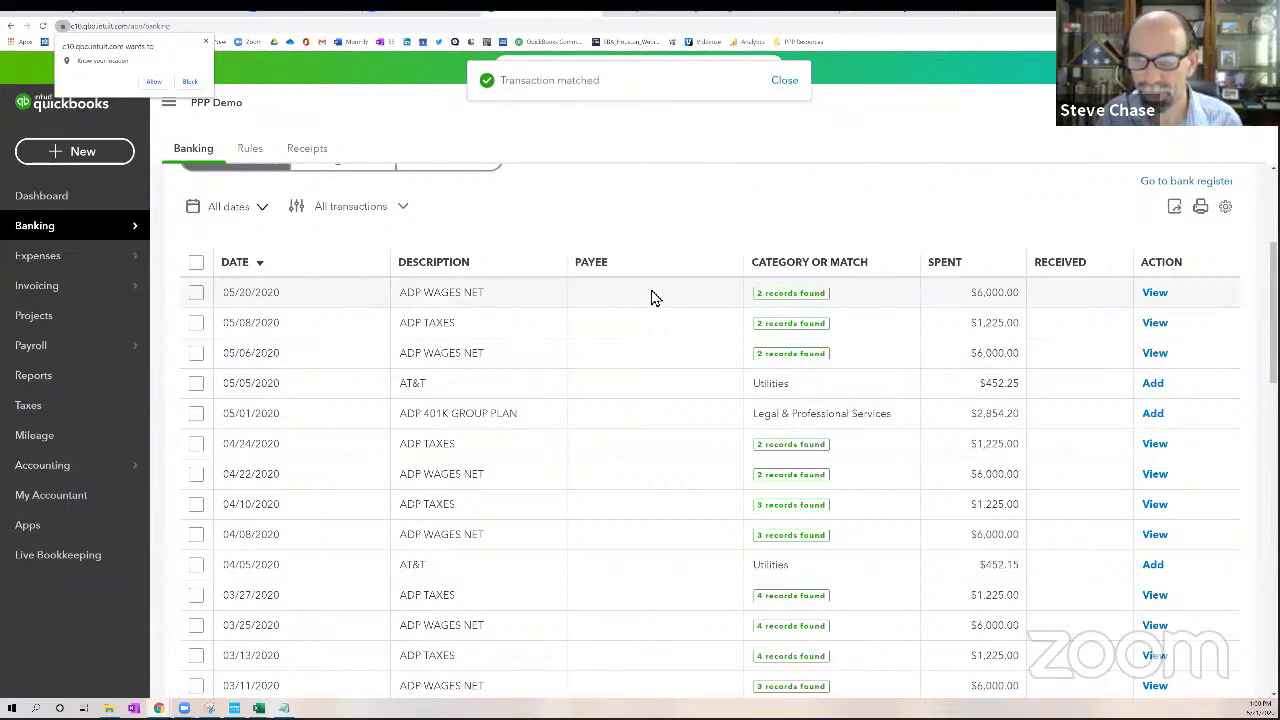
pyautogui.click(651, 294)
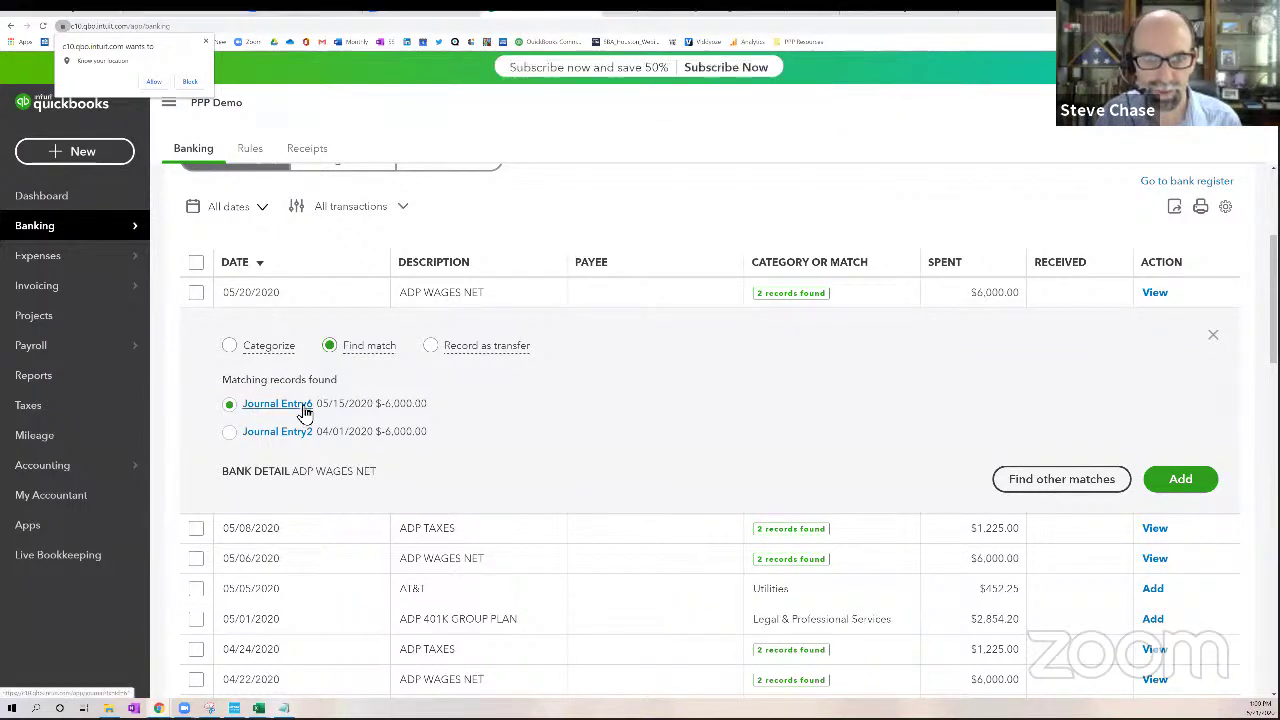
pyautogui.click(1185, 484)
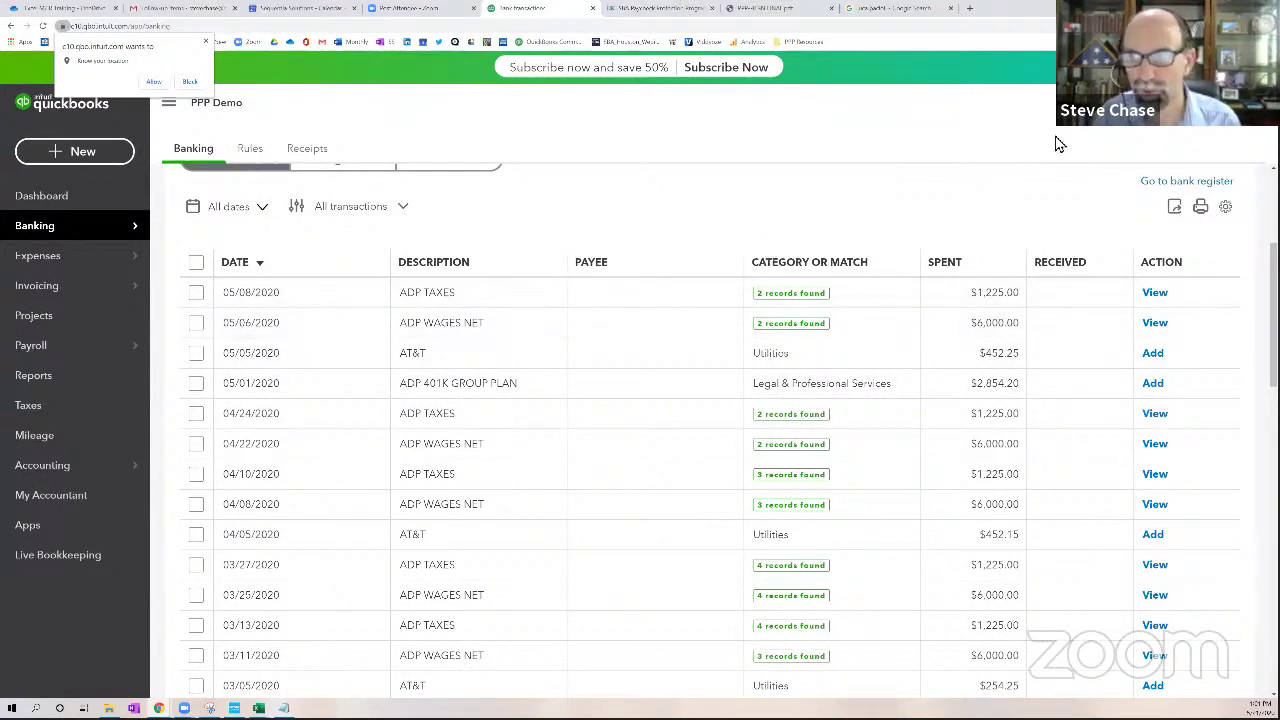
# Copy Journal Entry 6 with journal date 04/01/2020 and save it as Journal Entry 7
pyautogui.click(1115, 102)
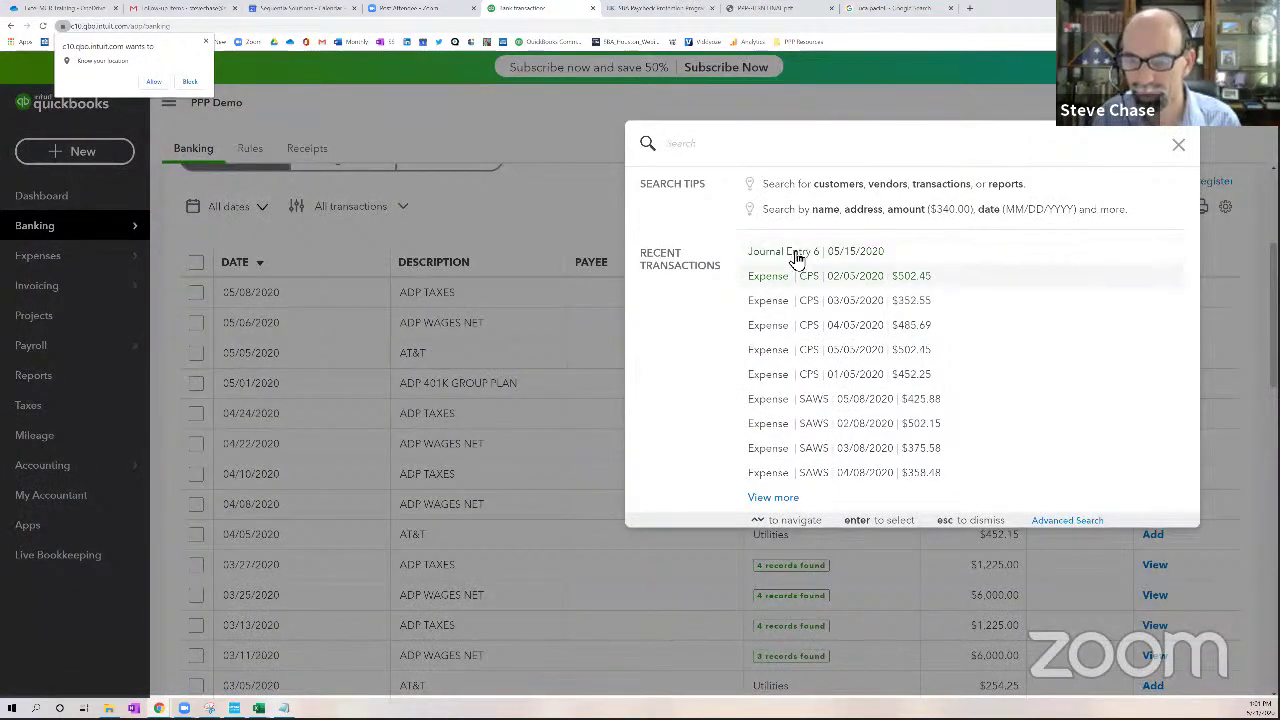
pyautogui.click(800, 255)
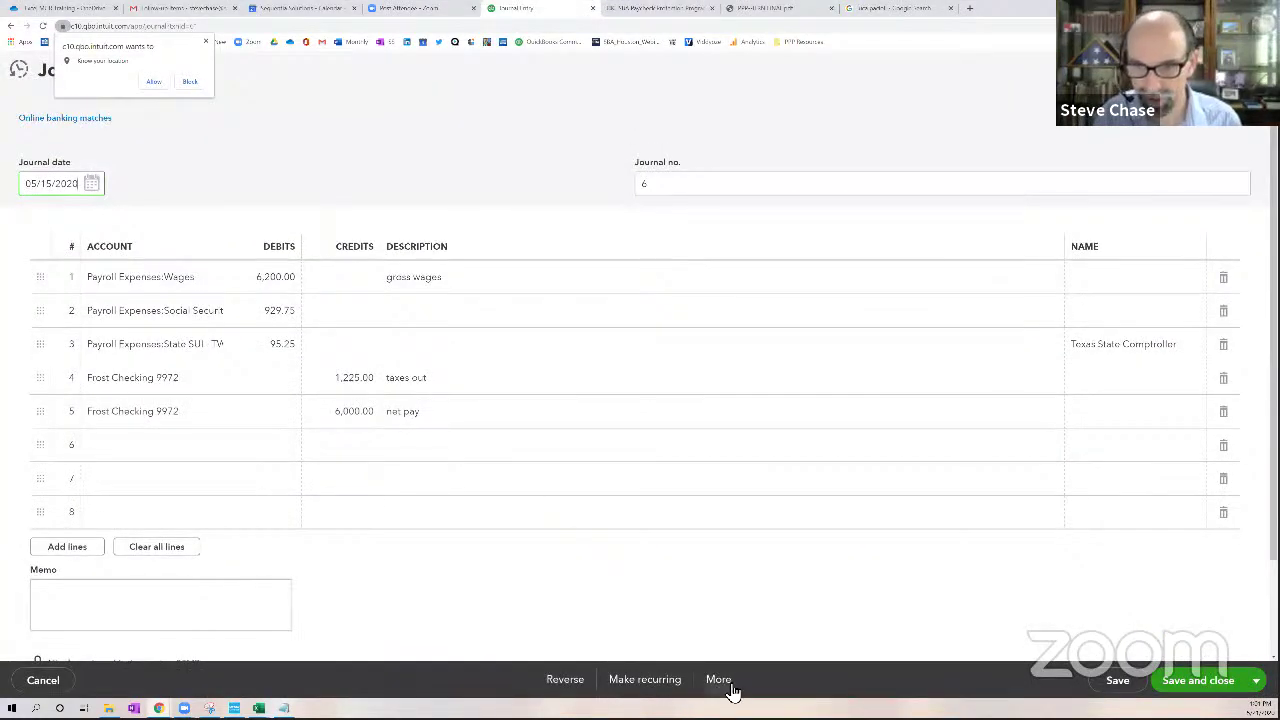
pyautogui.click(716, 679)
pyautogui.click(690, 556)
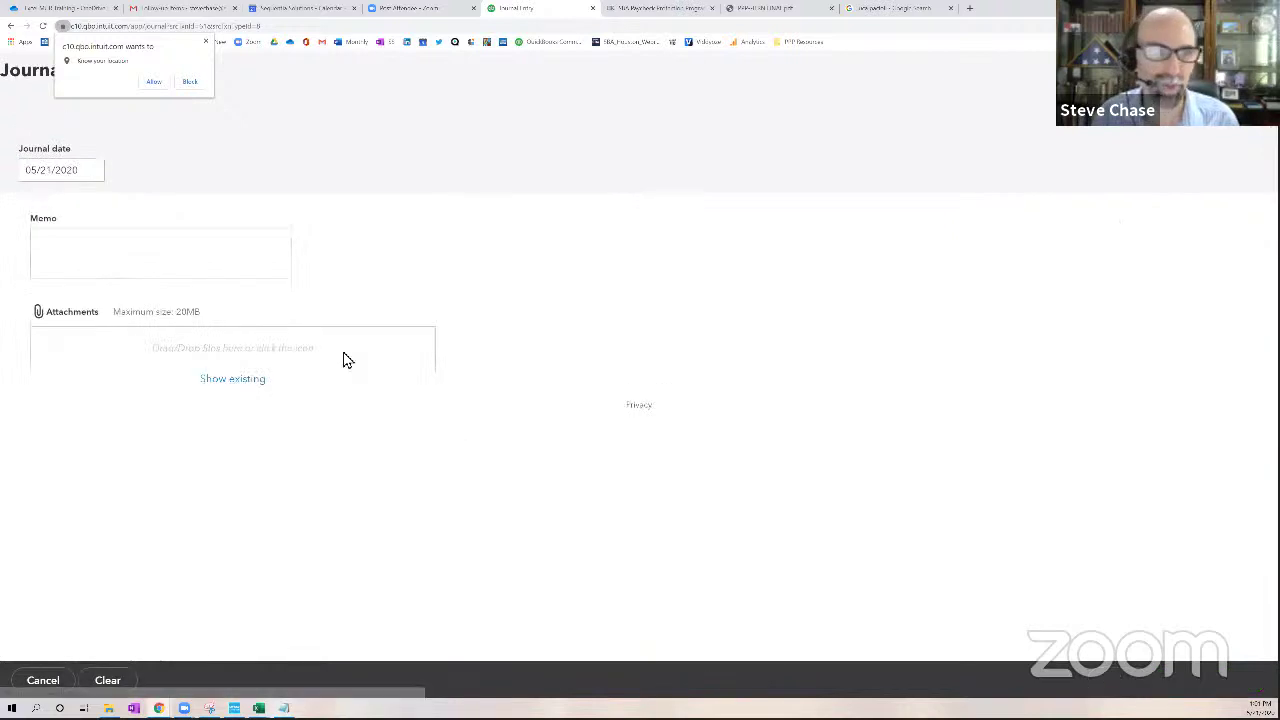
pyautogui.click(101, 255)
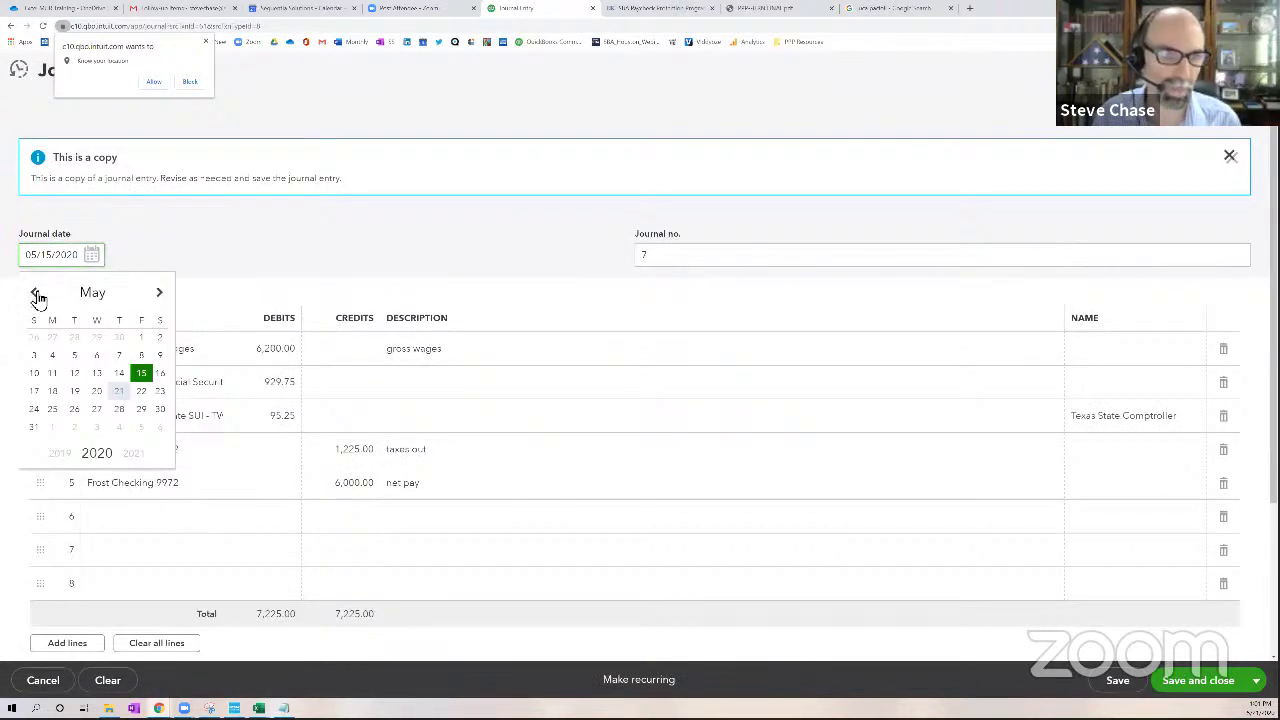
pyautogui.click(33, 292)
pyautogui.click(98, 341)
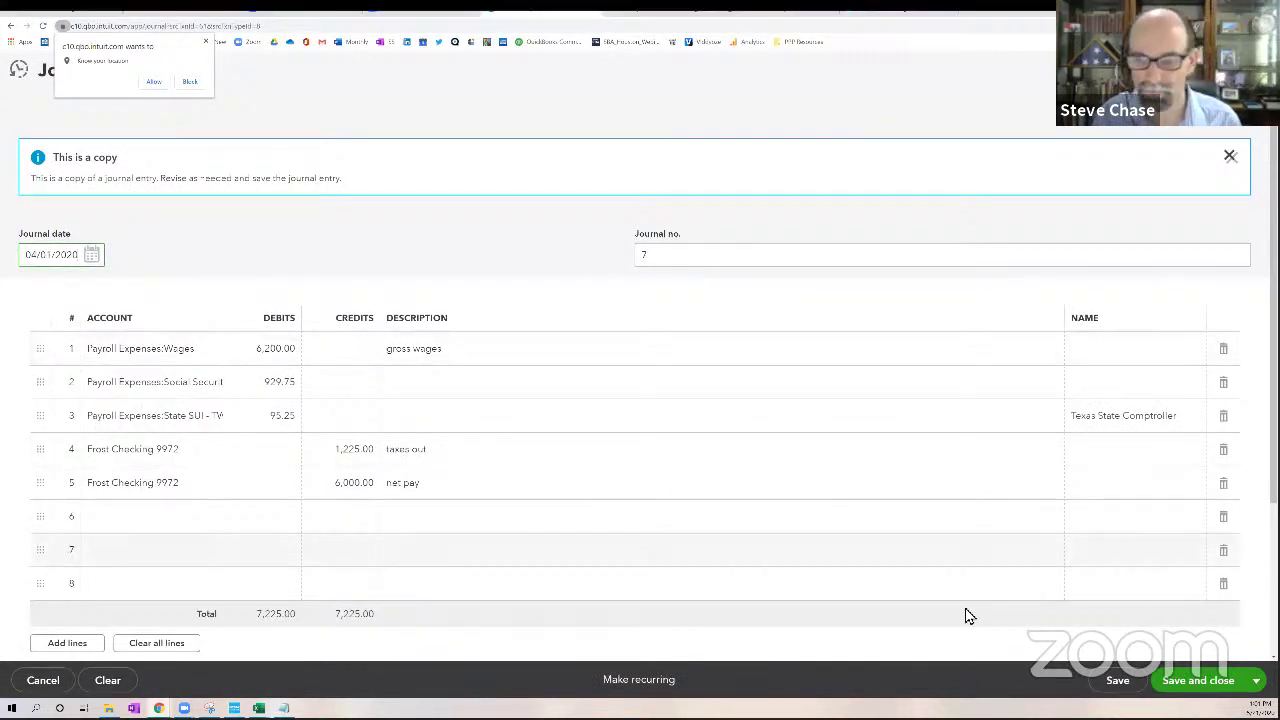
pyautogui.hotkey('ctrl', 'alt', 'd')
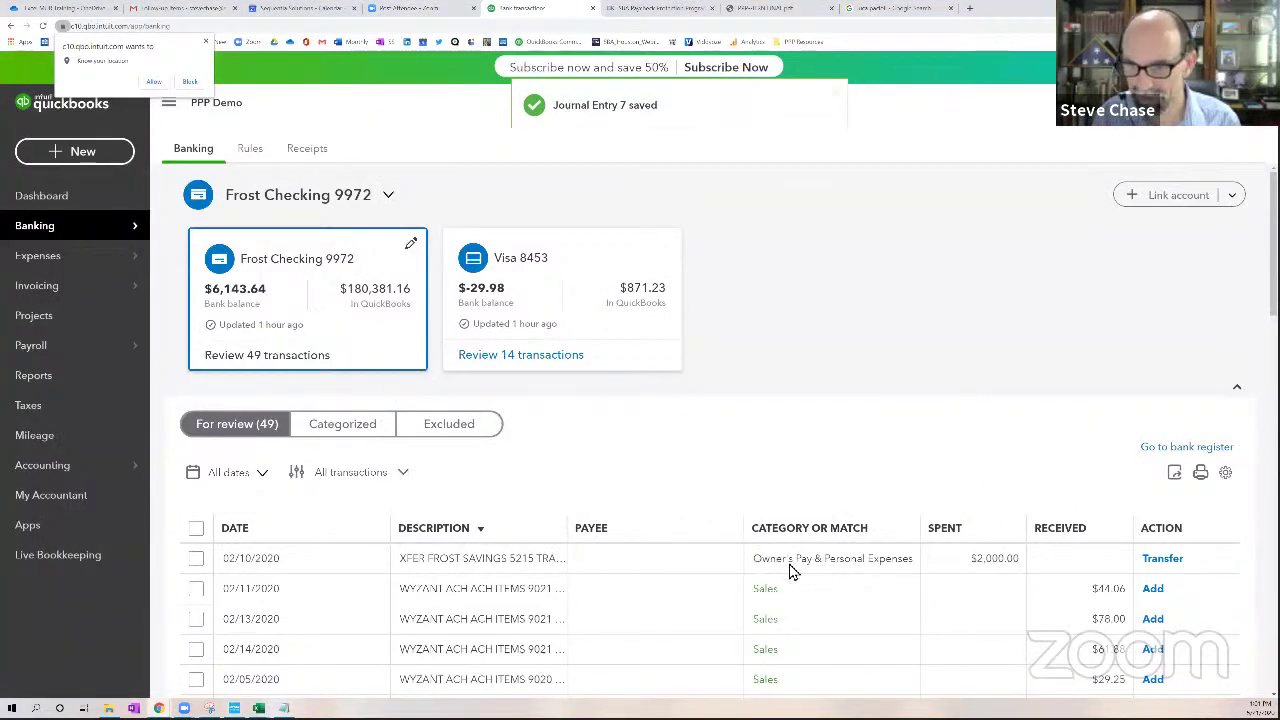
# Sort by date newest first and match the 05/08 ADP TAXES withdrawal to Journal Entry7
pyautogui.click(262, 537)
pyautogui.click(259, 537)
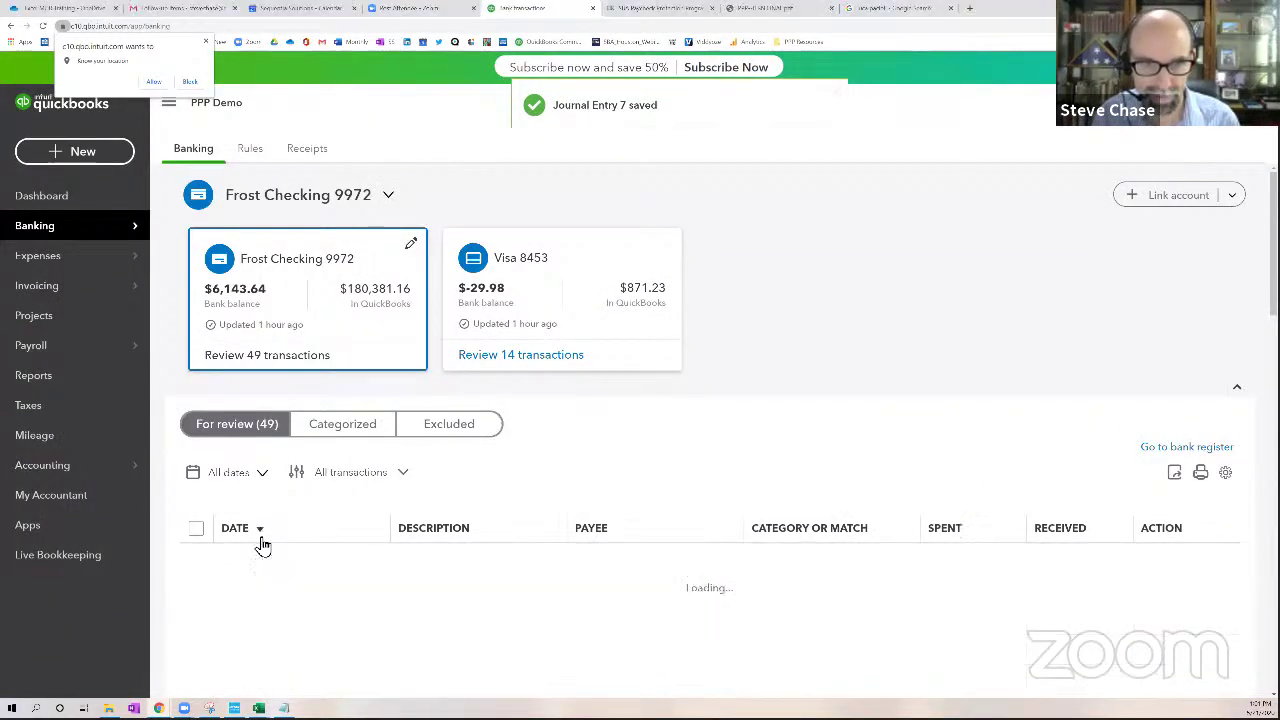
pyautogui.click(282, 562)
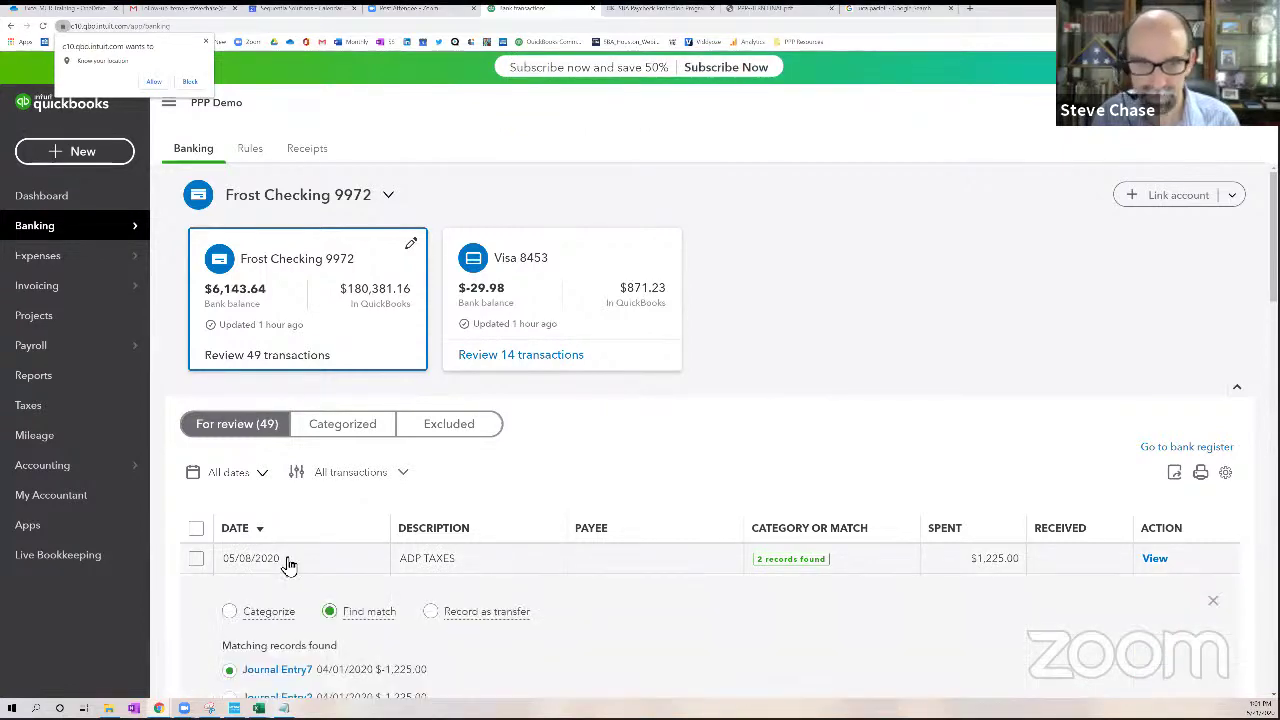
pyautogui.scroll(-2, 284, 548)
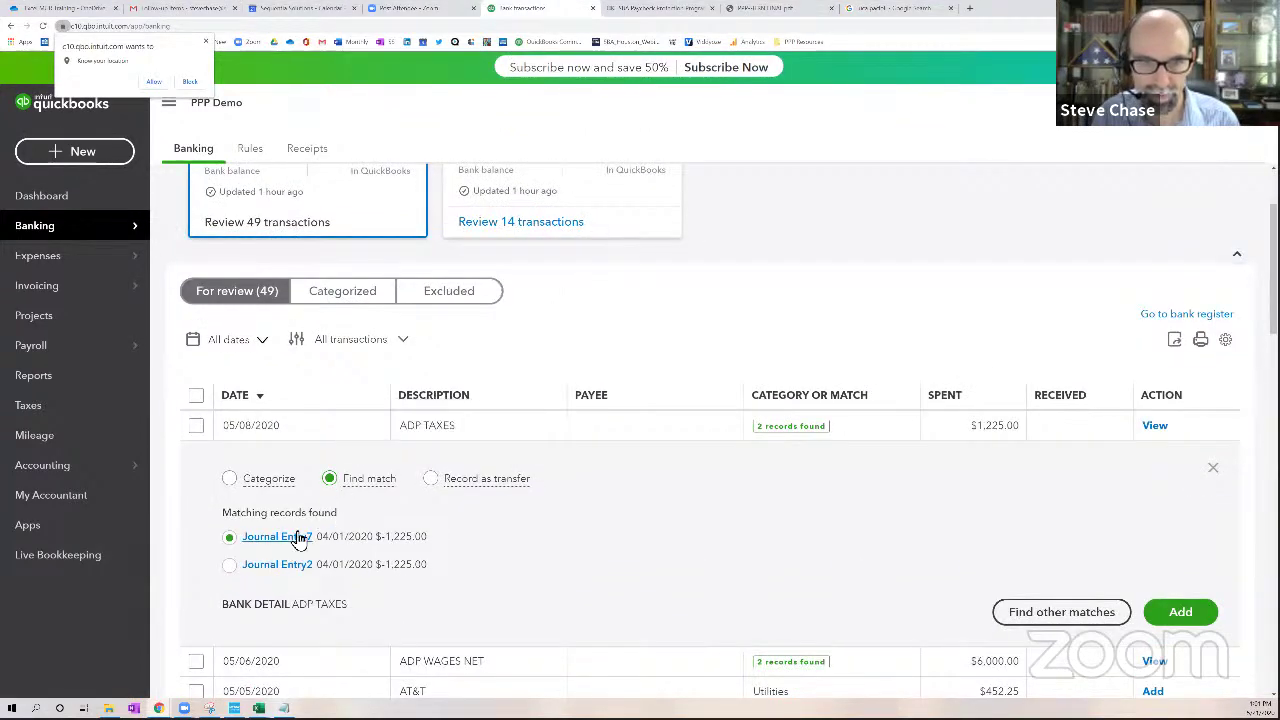
pyautogui.click(1182, 612)
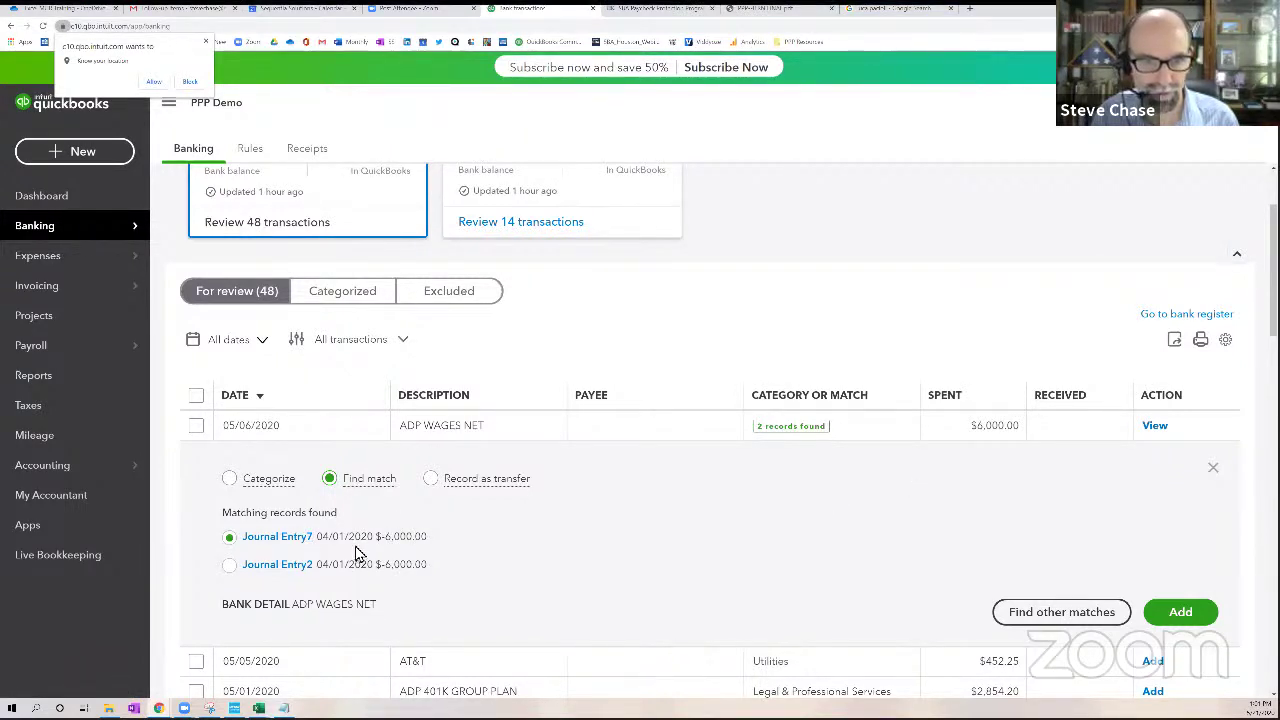
# Match the 05/06 ADP WAGES NET $6,000.00 withdrawal to the 04/01/2020 journal entry
pyautogui.moveTo(357, 512)
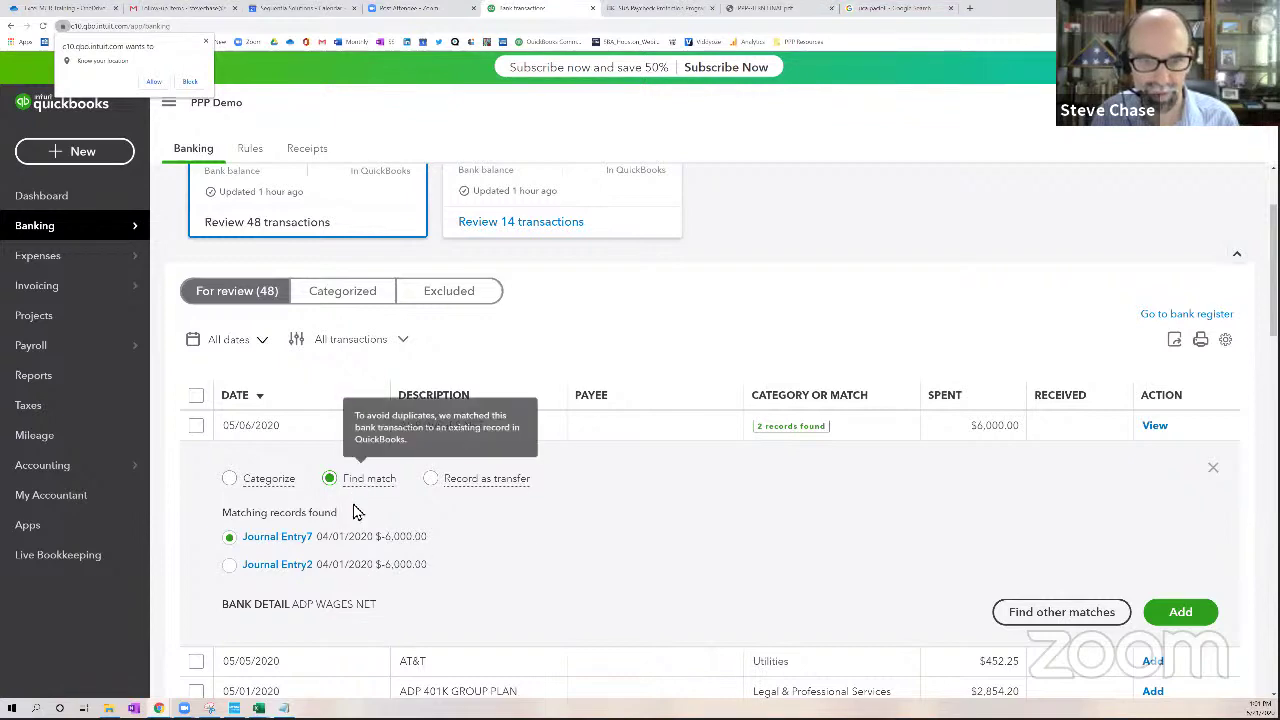
pyautogui.click(1048, 610)
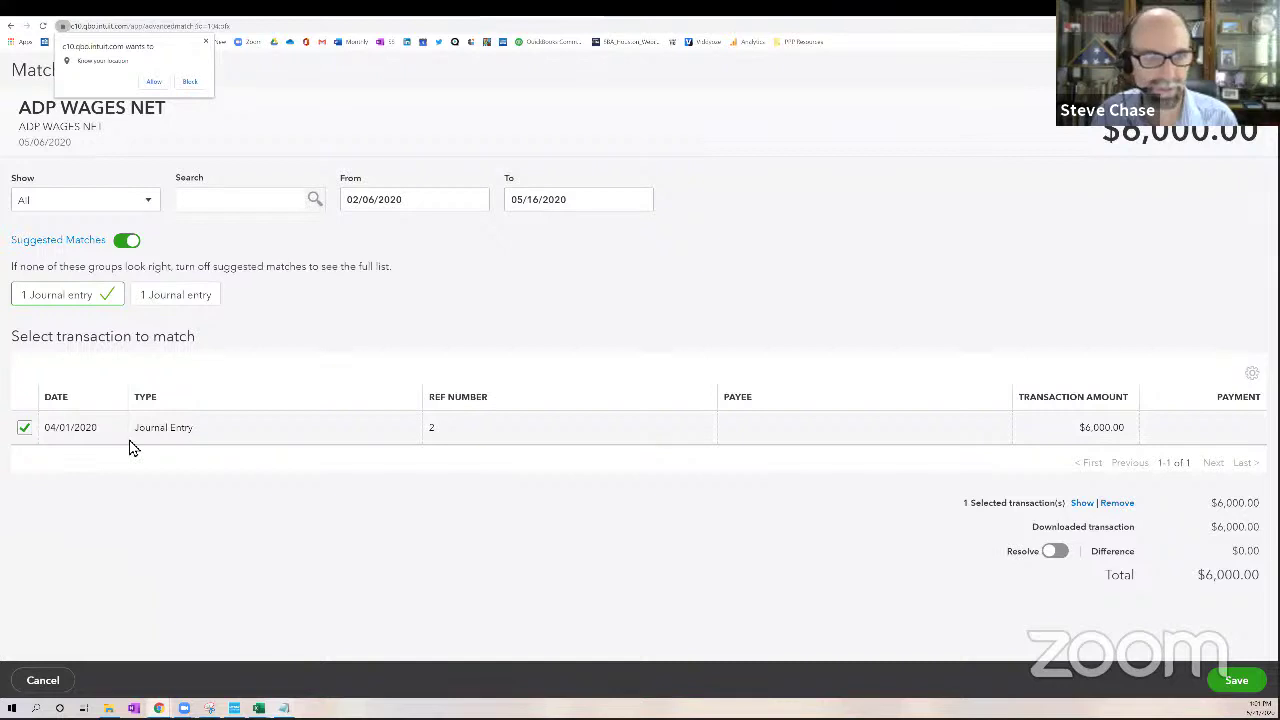
pyautogui.press('Return')
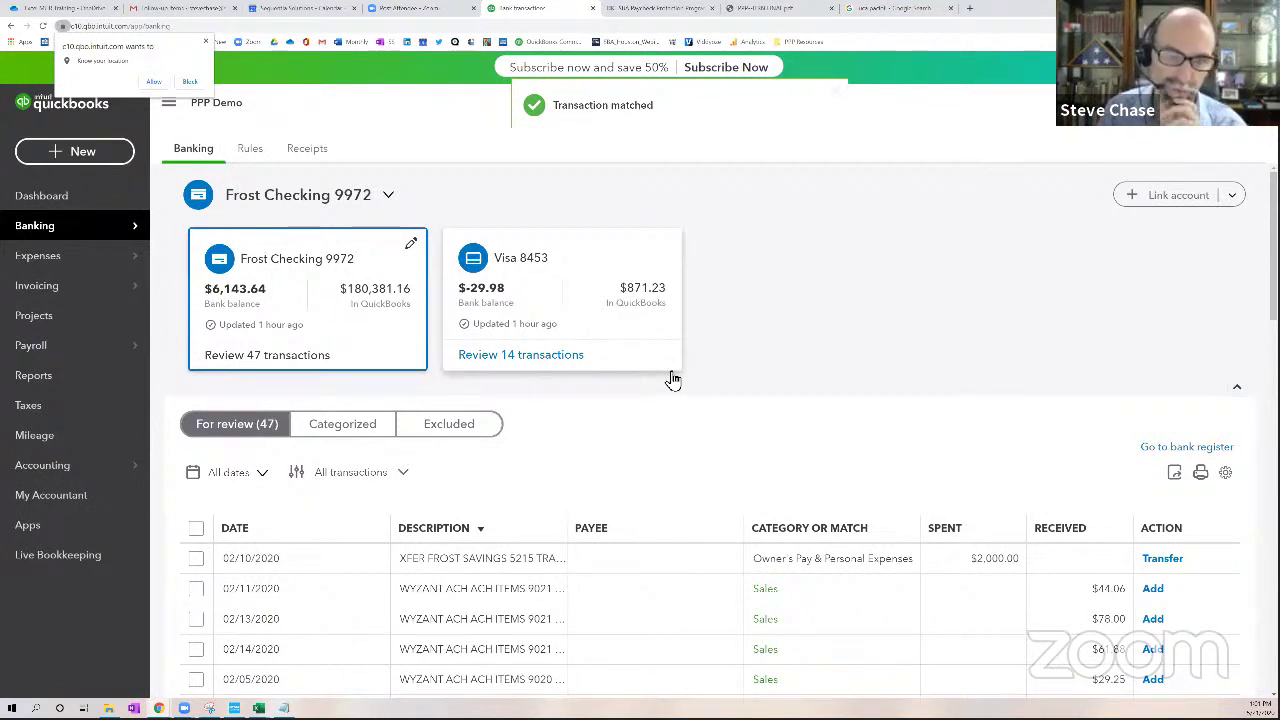
pyautogui.moveTo(63, 349)
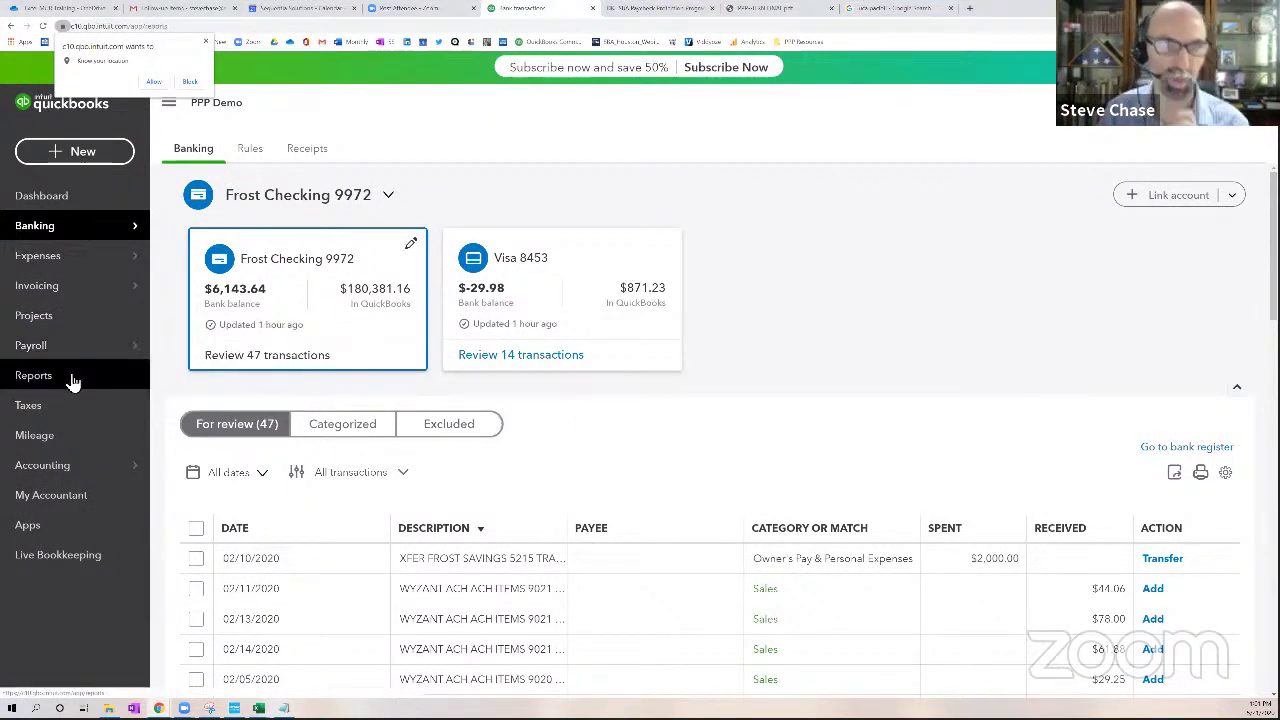
# Open the PPP 8 Week Covered Period report and drill into May 2020 Wages of 6,200.00
pyautogui.click(34, 376)
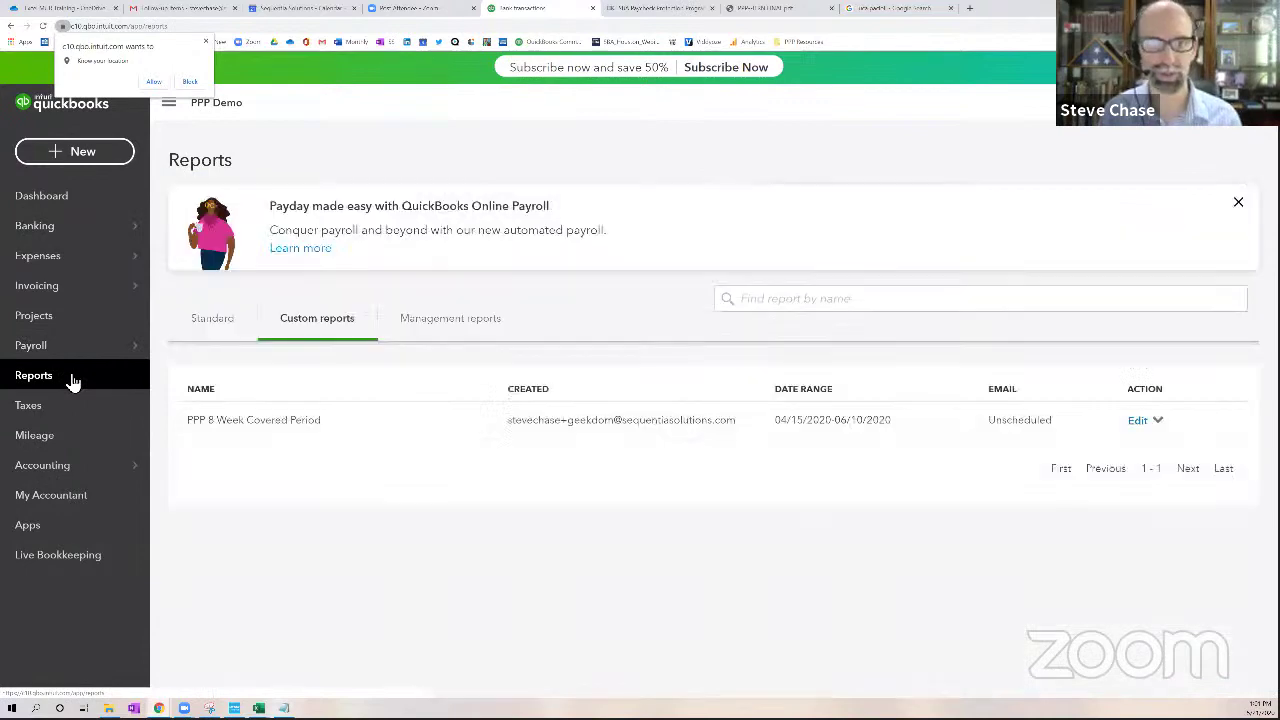
pyautogui.click(277, 431)
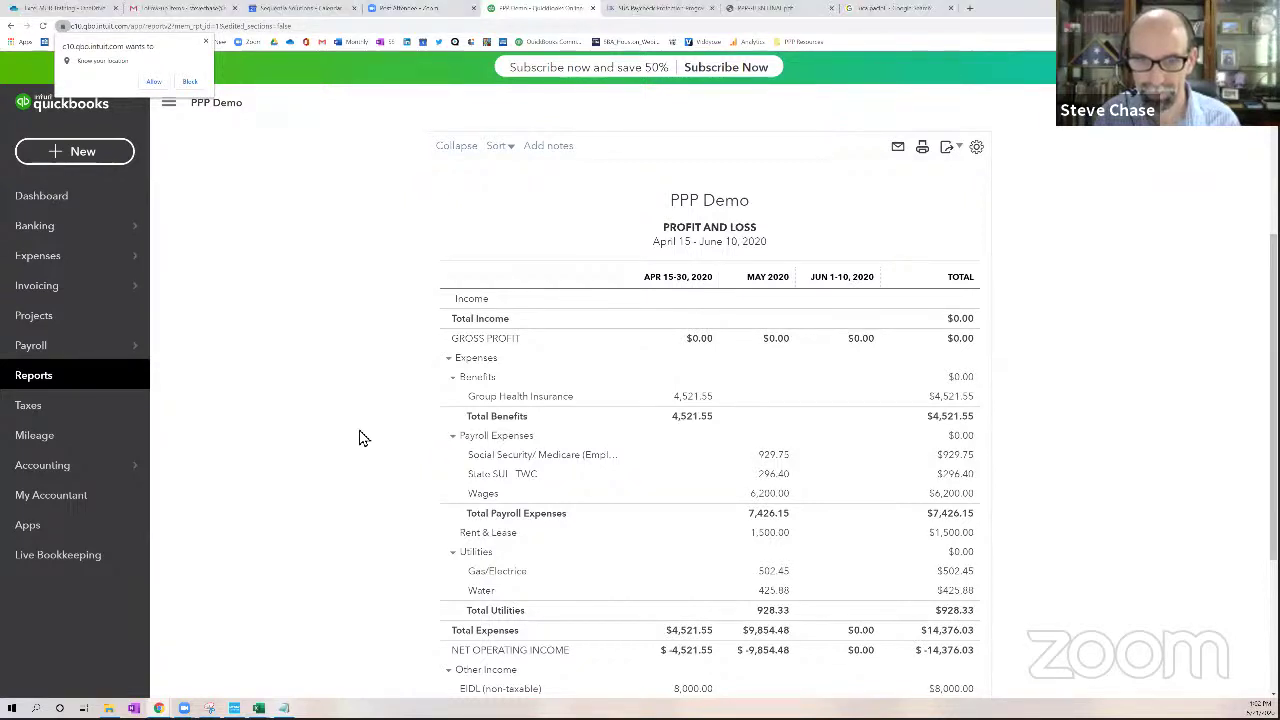
pyautogui.scroll(-3, 362, 436)
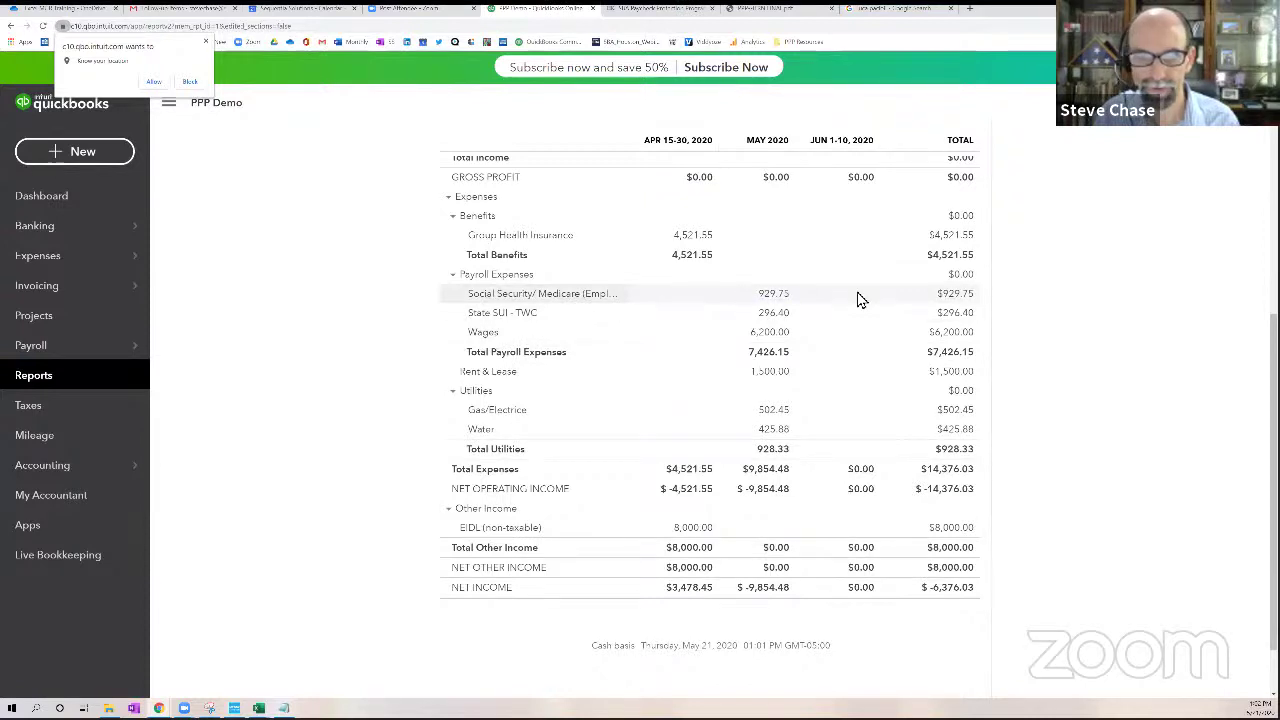
pyautogui.click(775, 336)
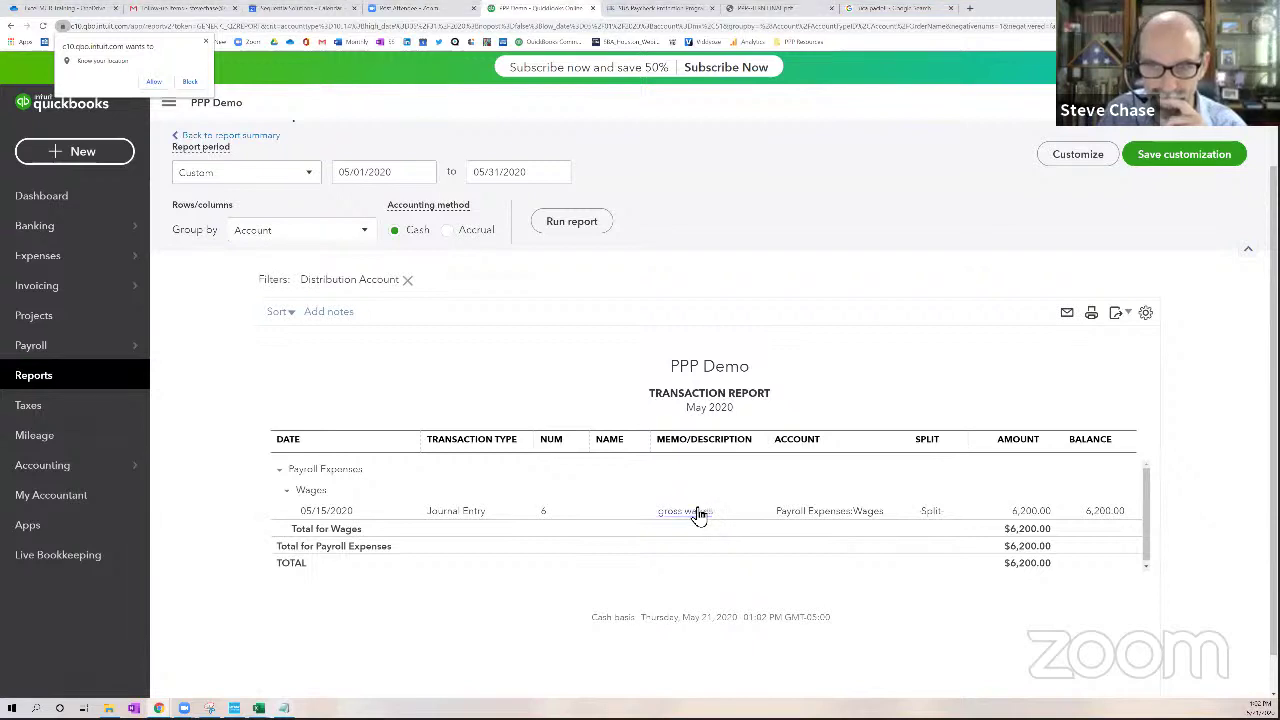
# Copy the 05/15 wage journal entry to a new Journal Entry 8 dated 05/01/2020
pyautogui.click(698, 513)
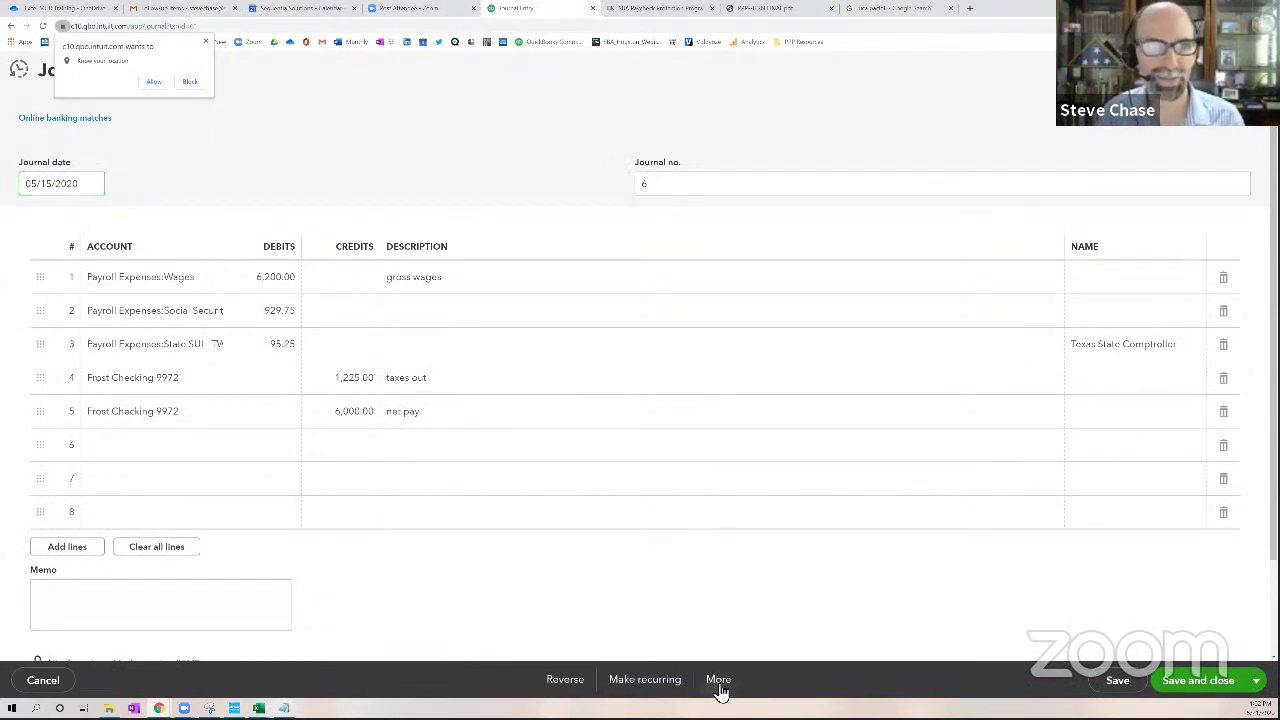
pyautogui.click(718, 688)
pyautogui.click(700, 560)
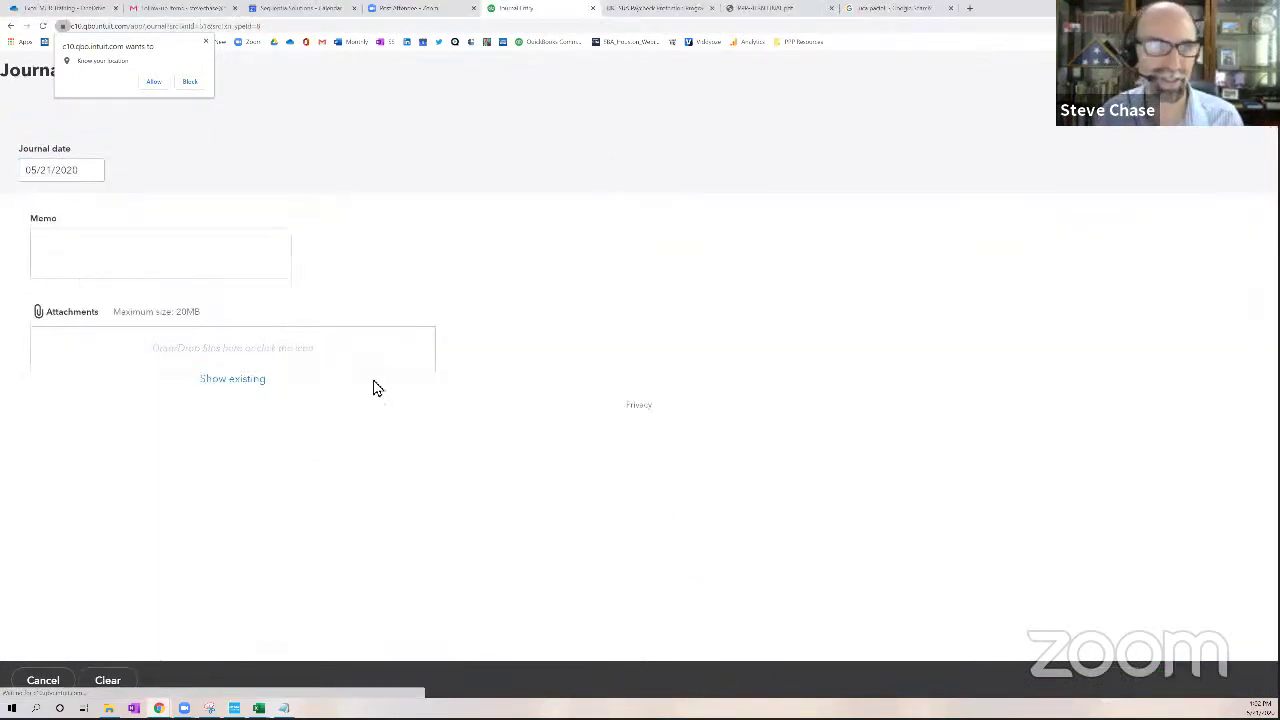
pyautogui.click(94, 256)
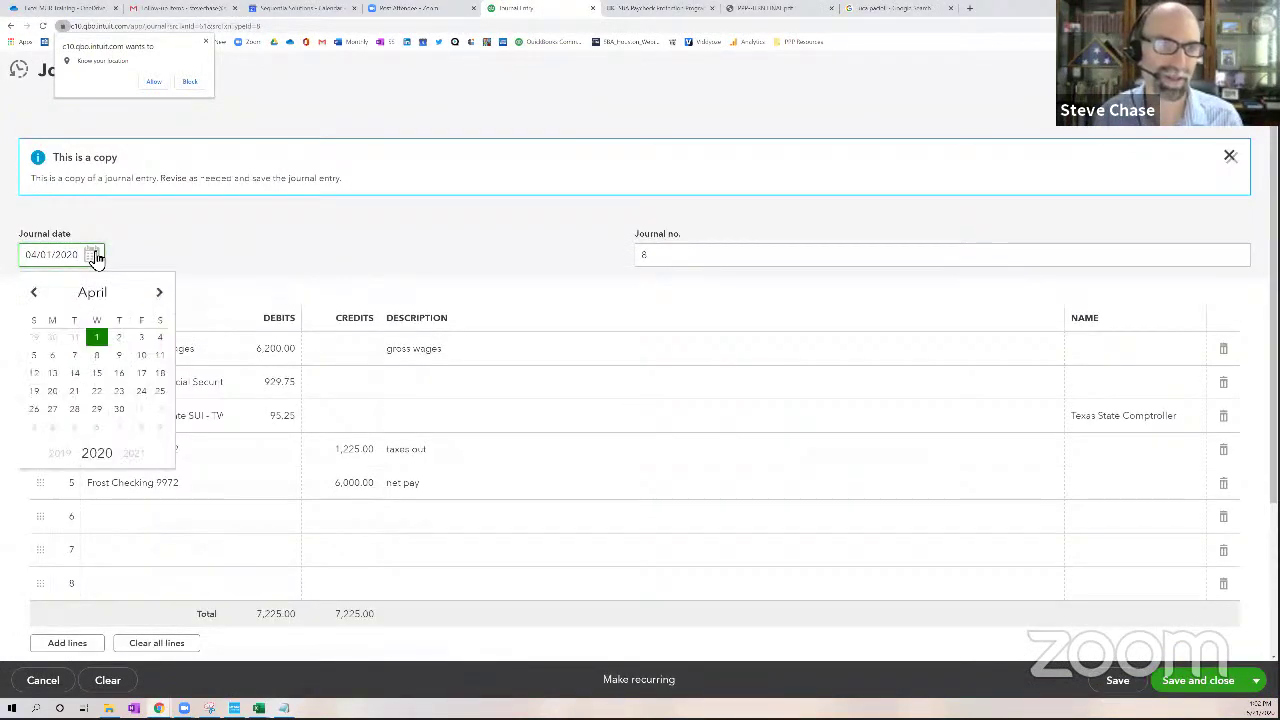
pyautogui.click(163, 294)
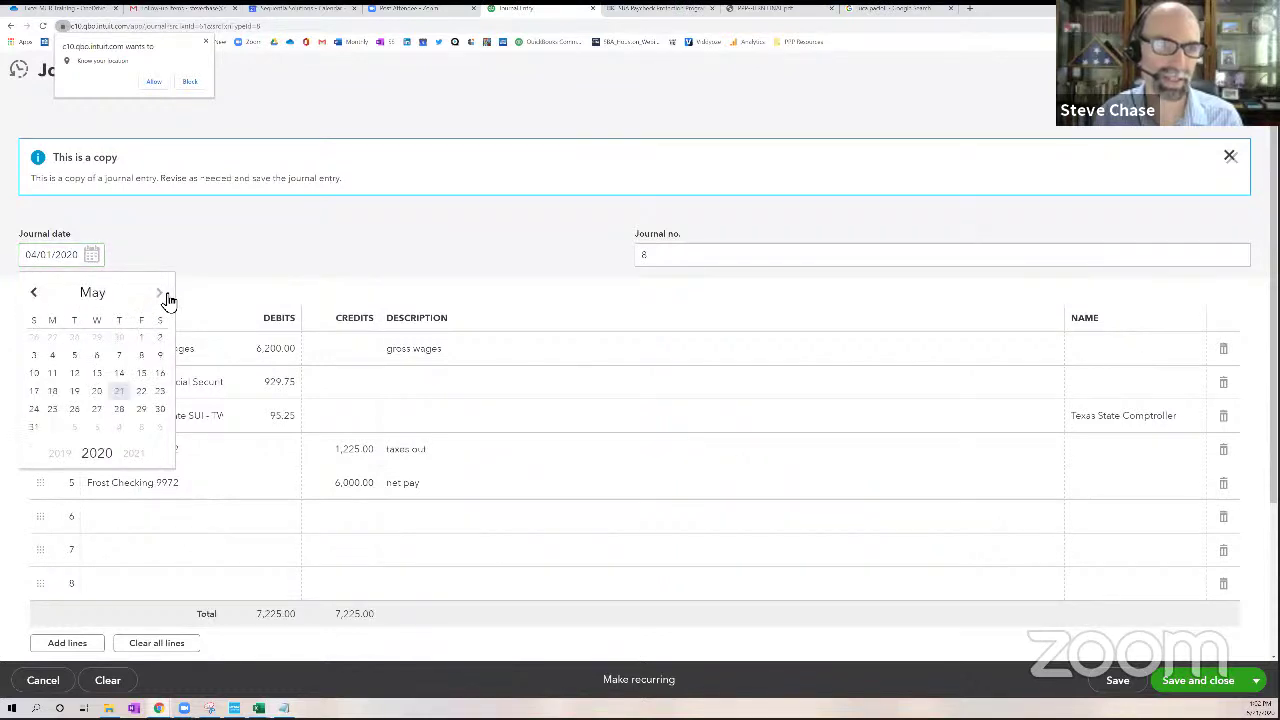
pyautogui.click(61, 262)
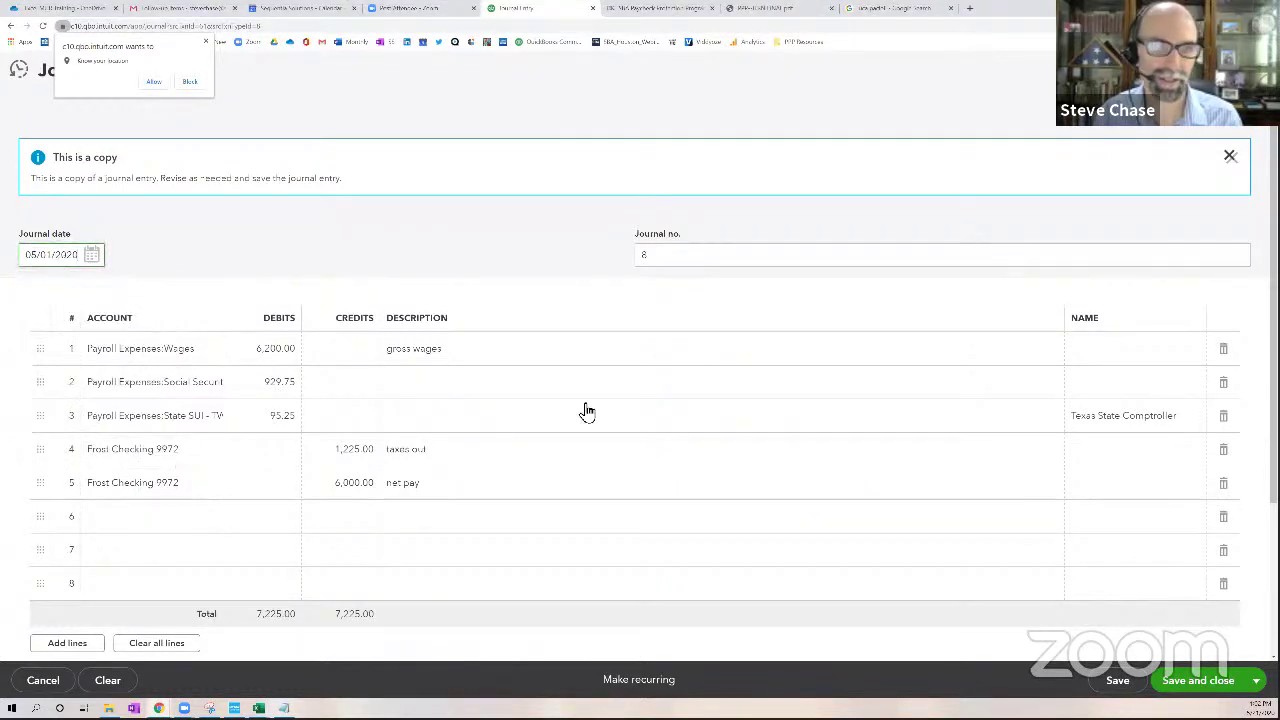
pyautogui.click(1200, 680)
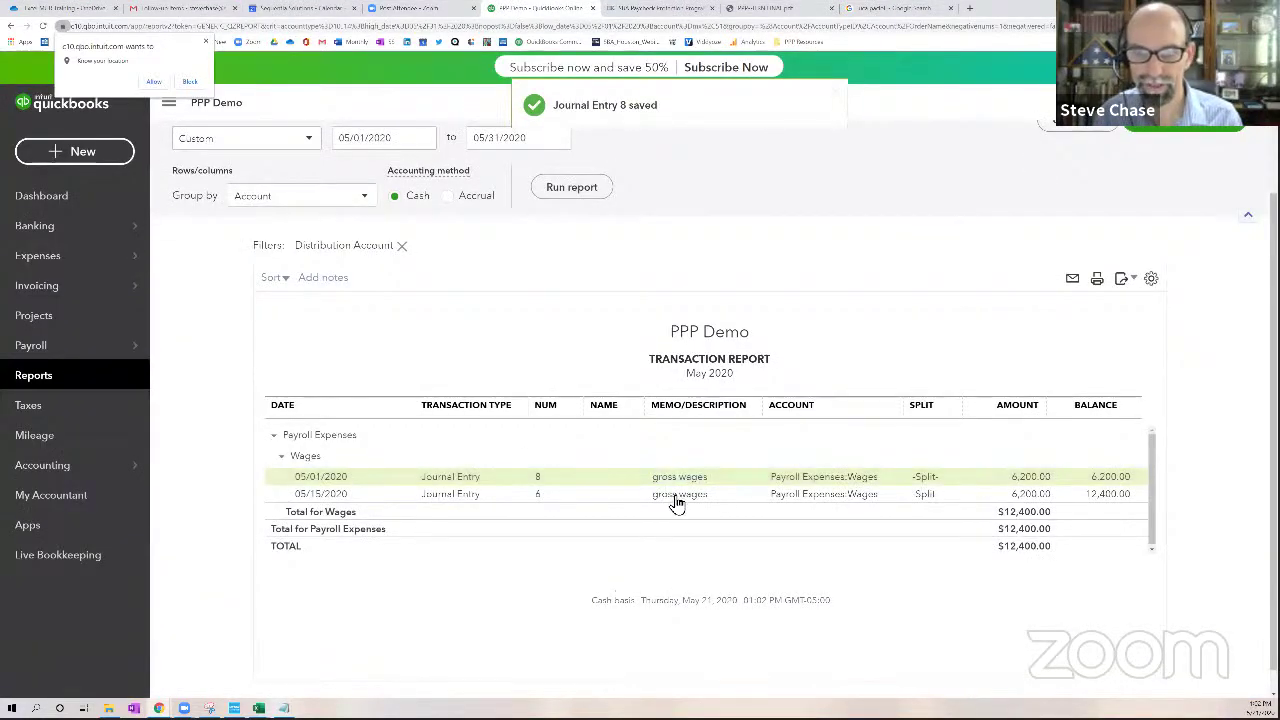
pyautogui.click(676, 502)
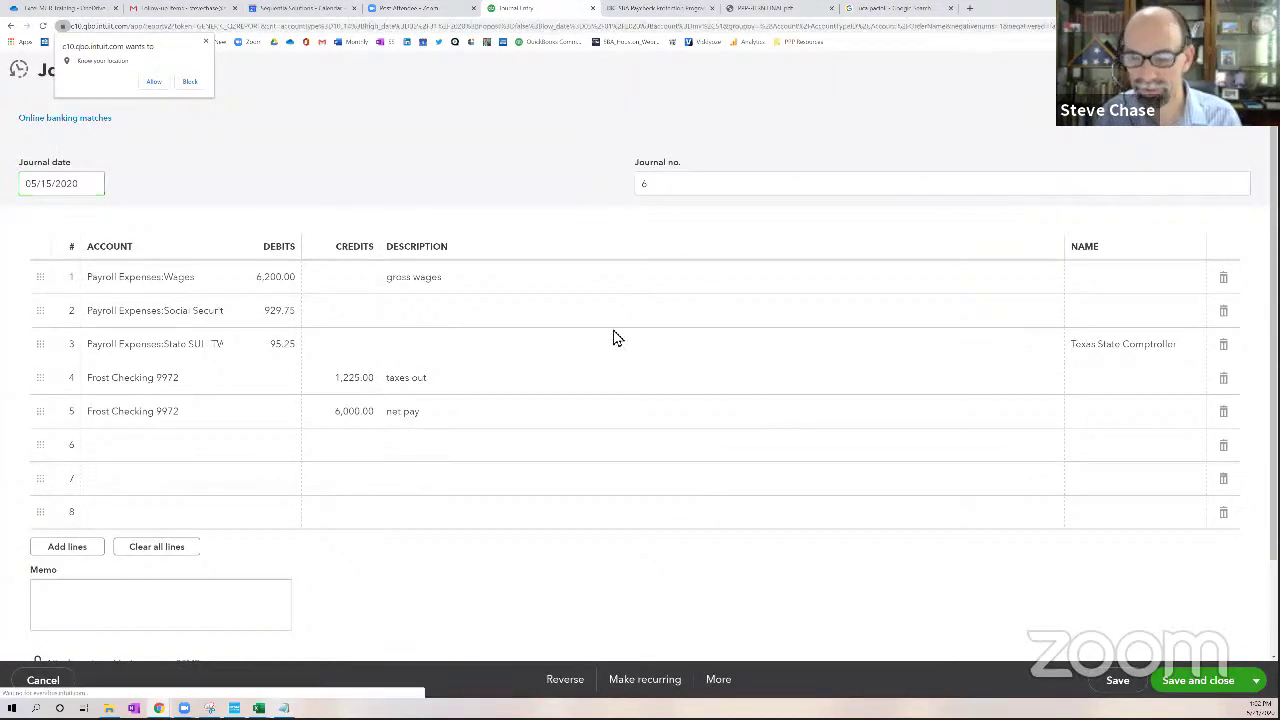
pyautogui.hotkey('alt', 'Left')
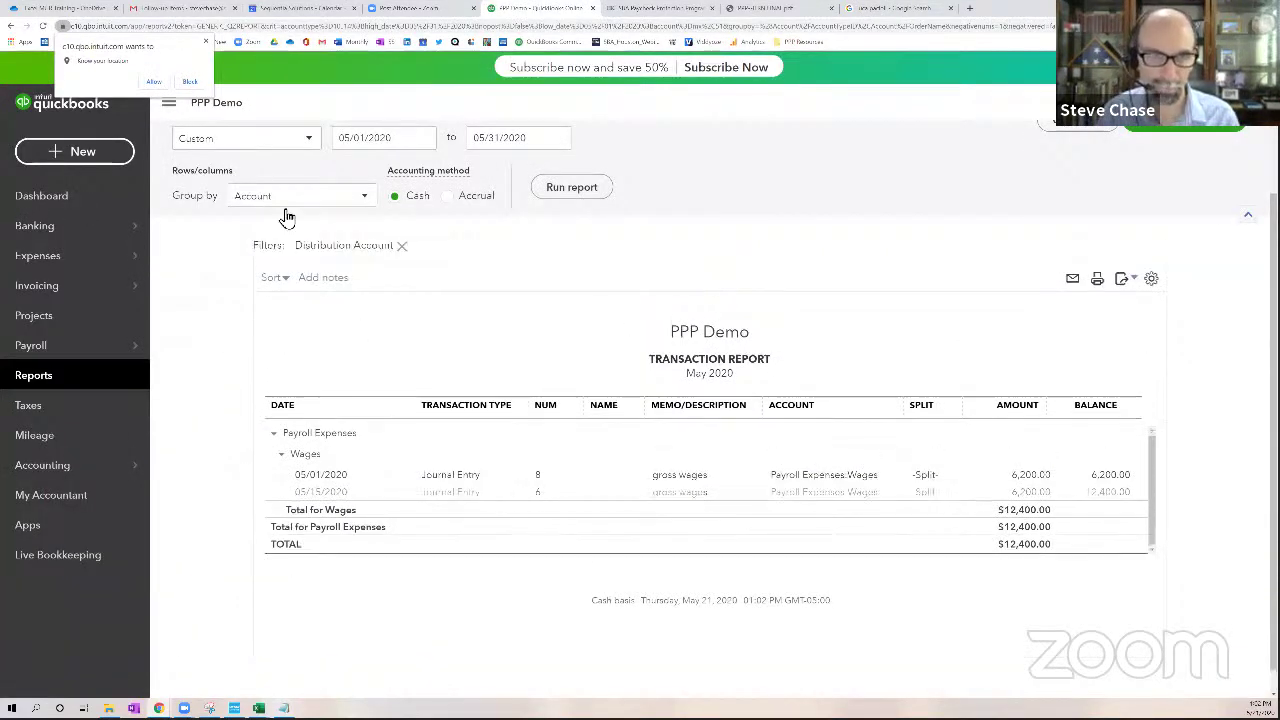
# Drill into the 12,400.00 May 2020 Wages amount to list the 05/01 and 05/15 entries
pyautogui.click(263, 184)
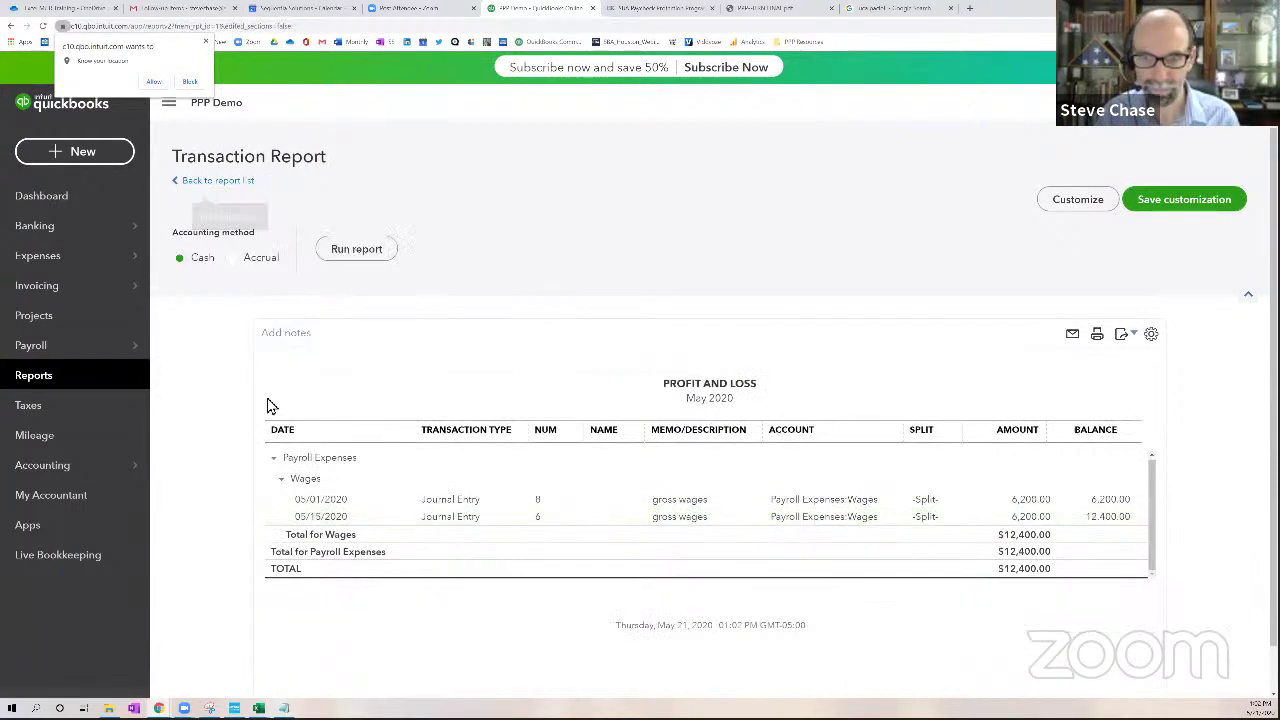
pyautogui.scroll(-3, 269, 406)
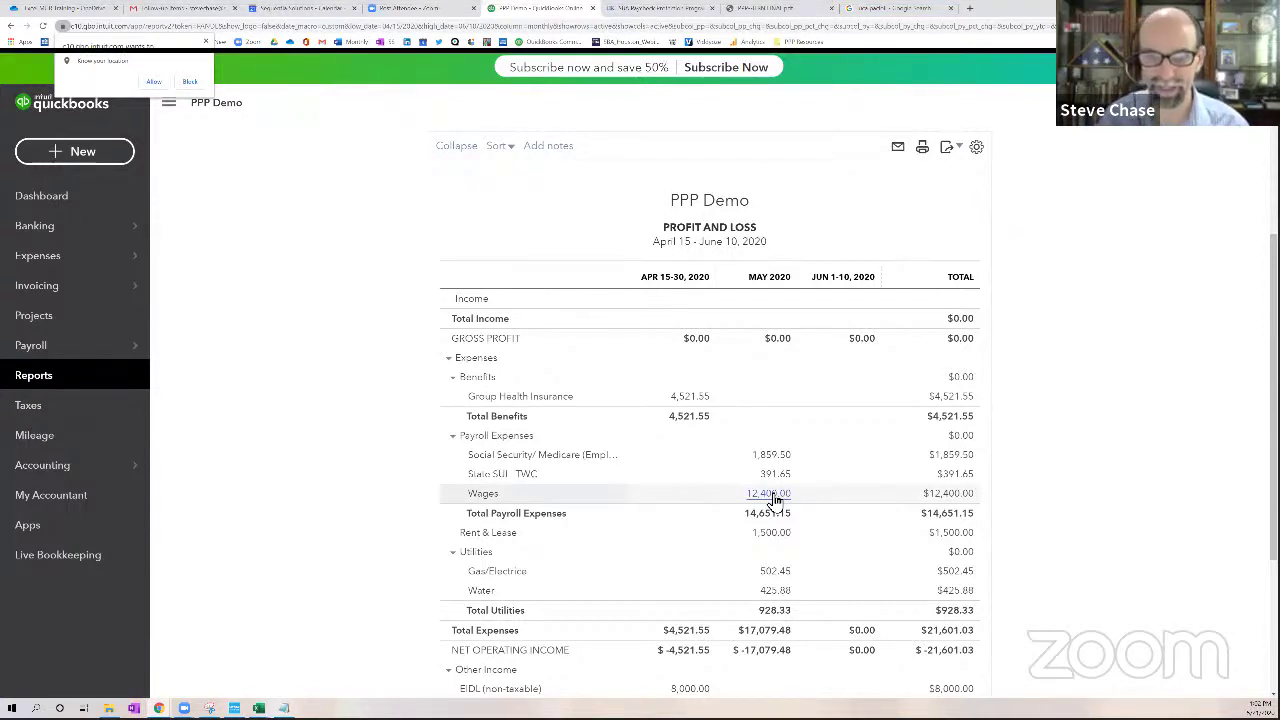
pyautogui.scroll(-2, 775, 500)
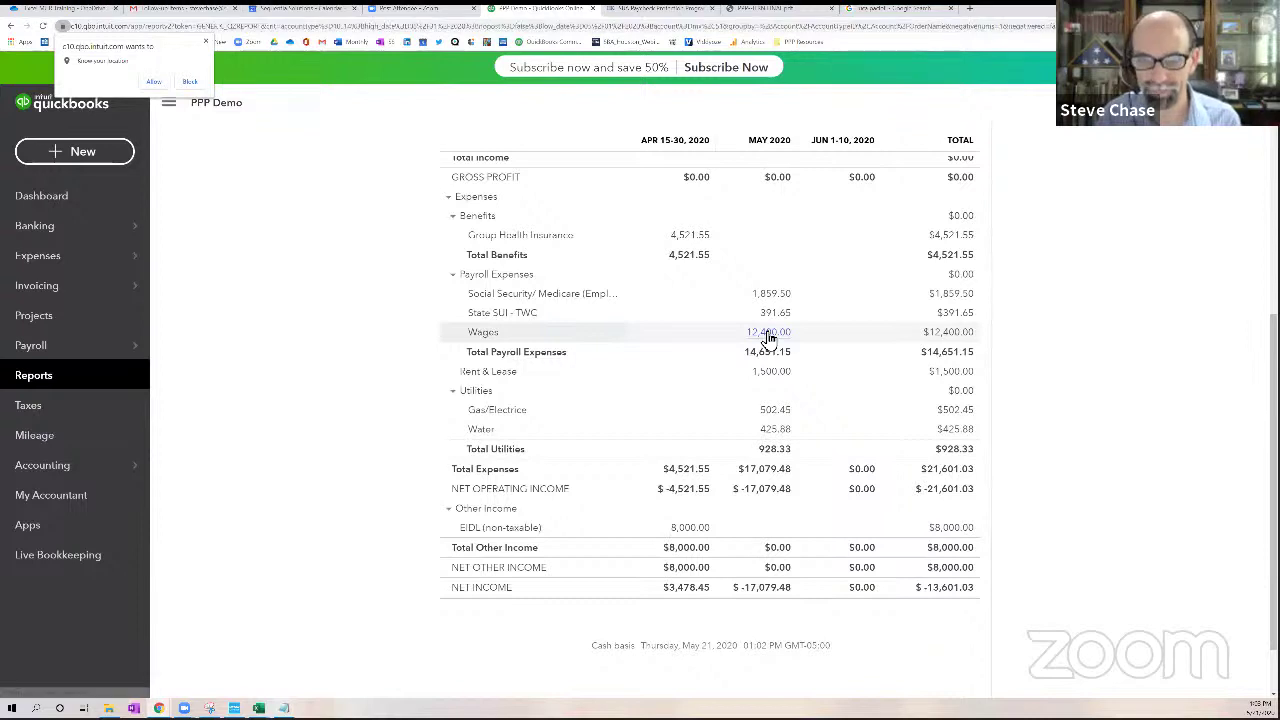
pyautogui.click(768, 335)
pyautogui.scroll(-1, 433, 489)
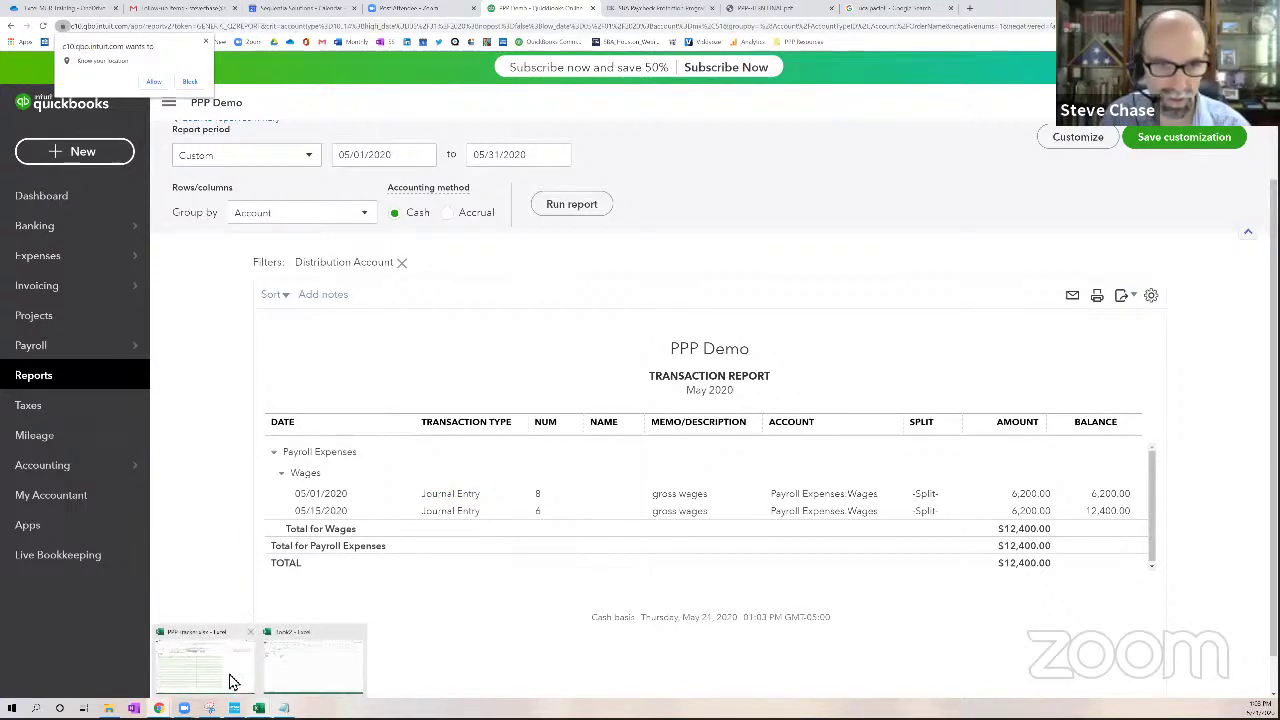
# Enter row 7: 5/1/2020, vendor ADP, category Payroll, expense 6200
pyautogui.click(258, 708)
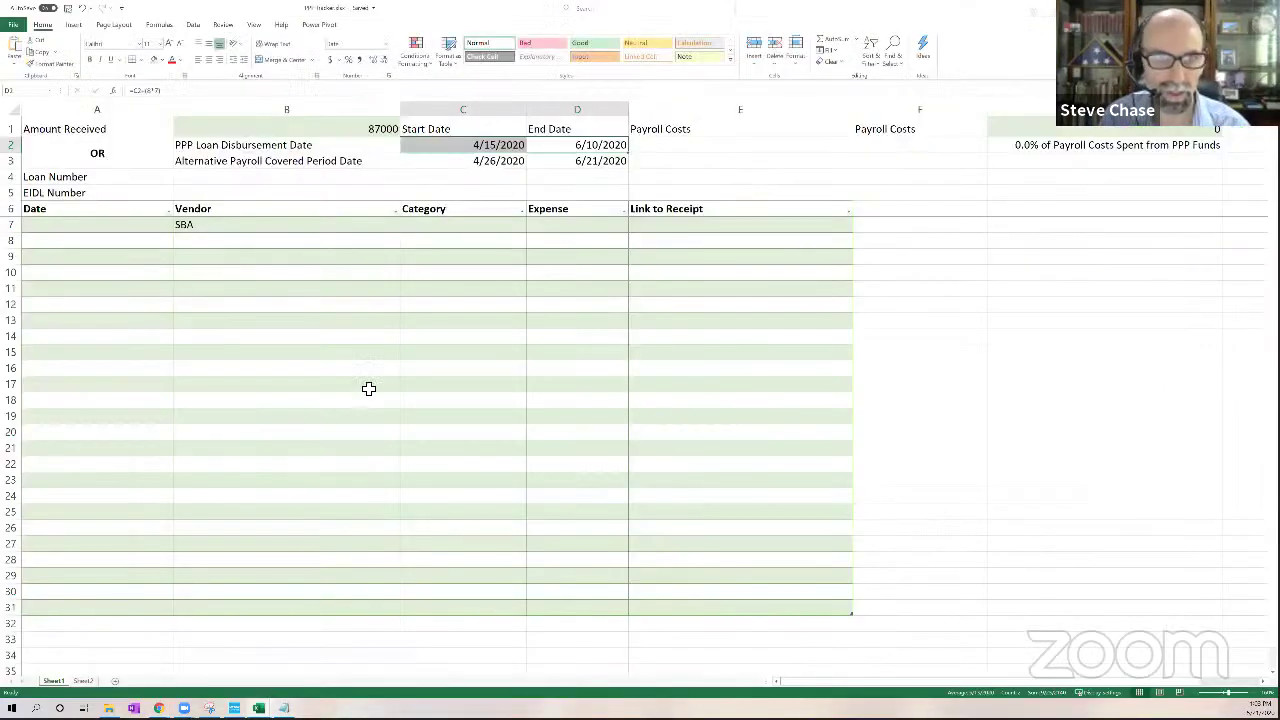
pyautogui.click(118, 232)
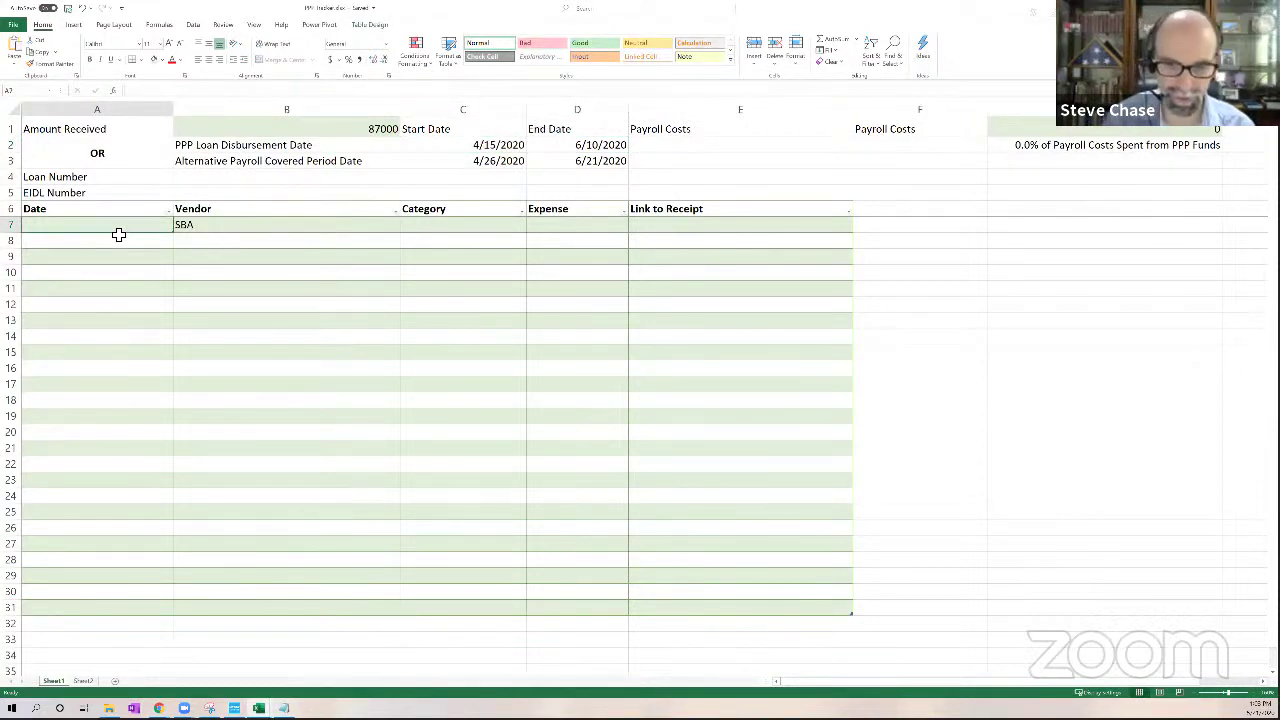
pyautogui.write('5/1/2020')
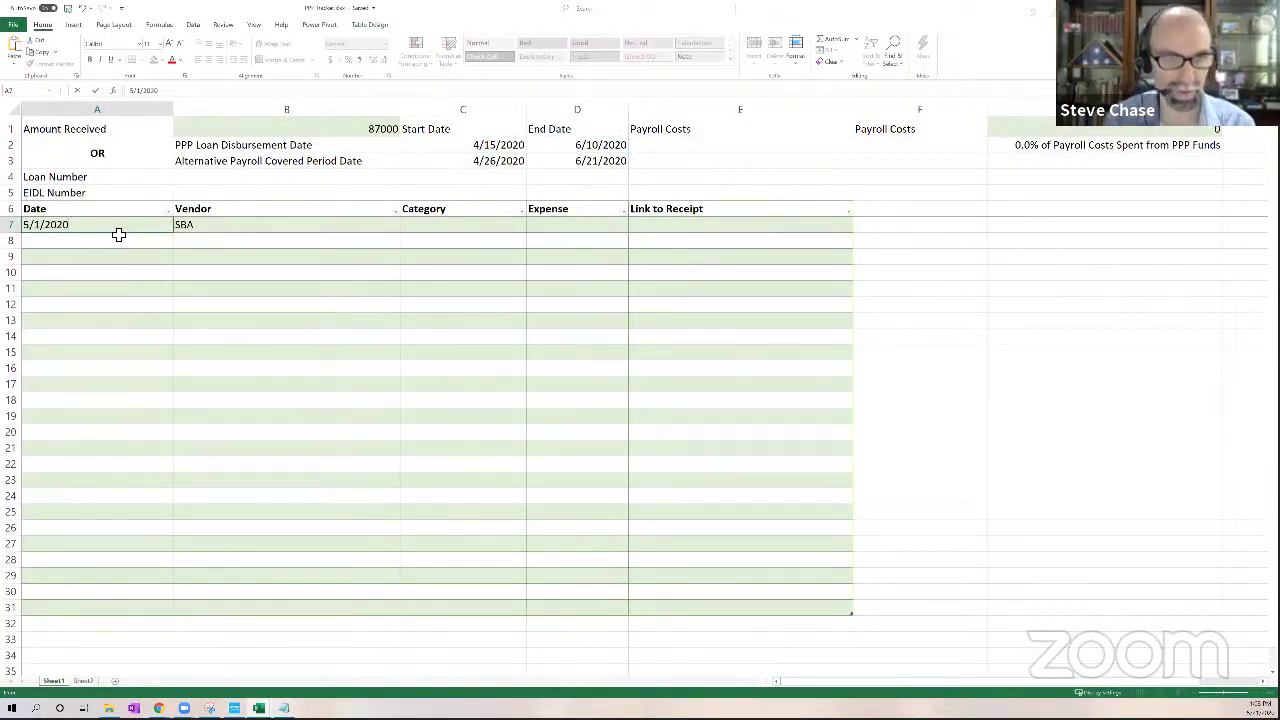
pyautogui.press('Tab')
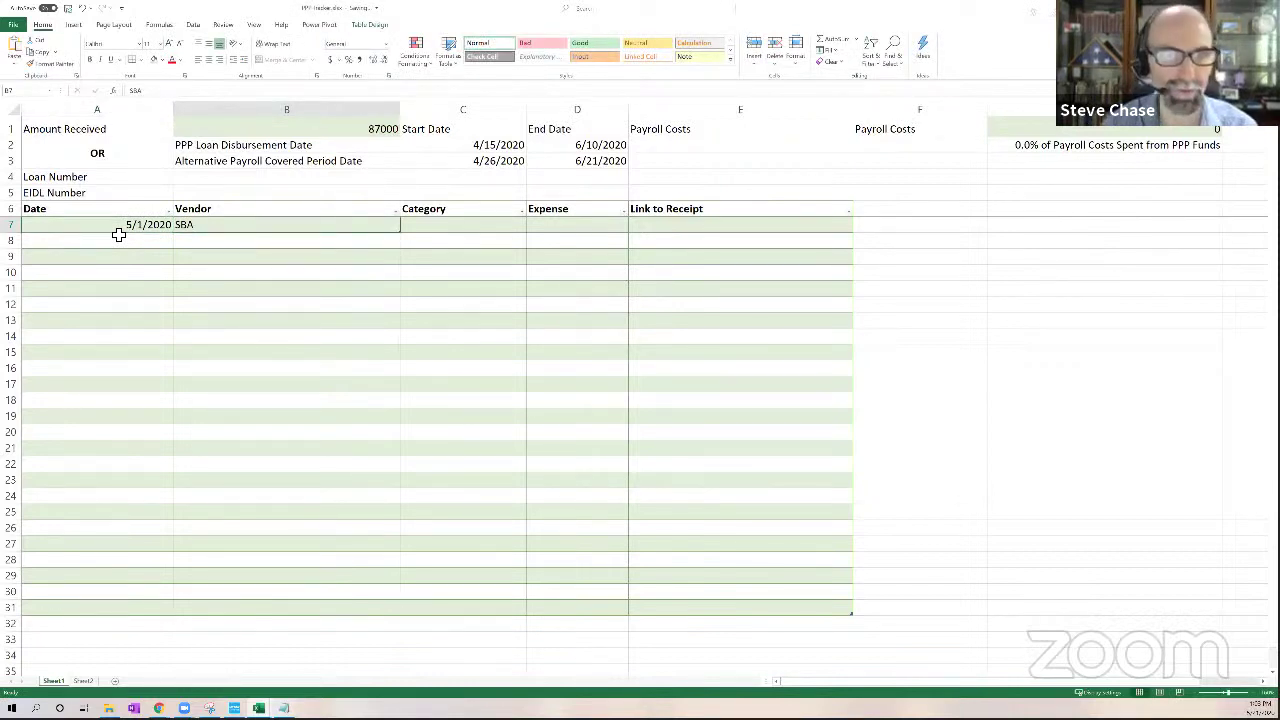
pyautogui.write('ADP')
pyautogui.press('Tab')
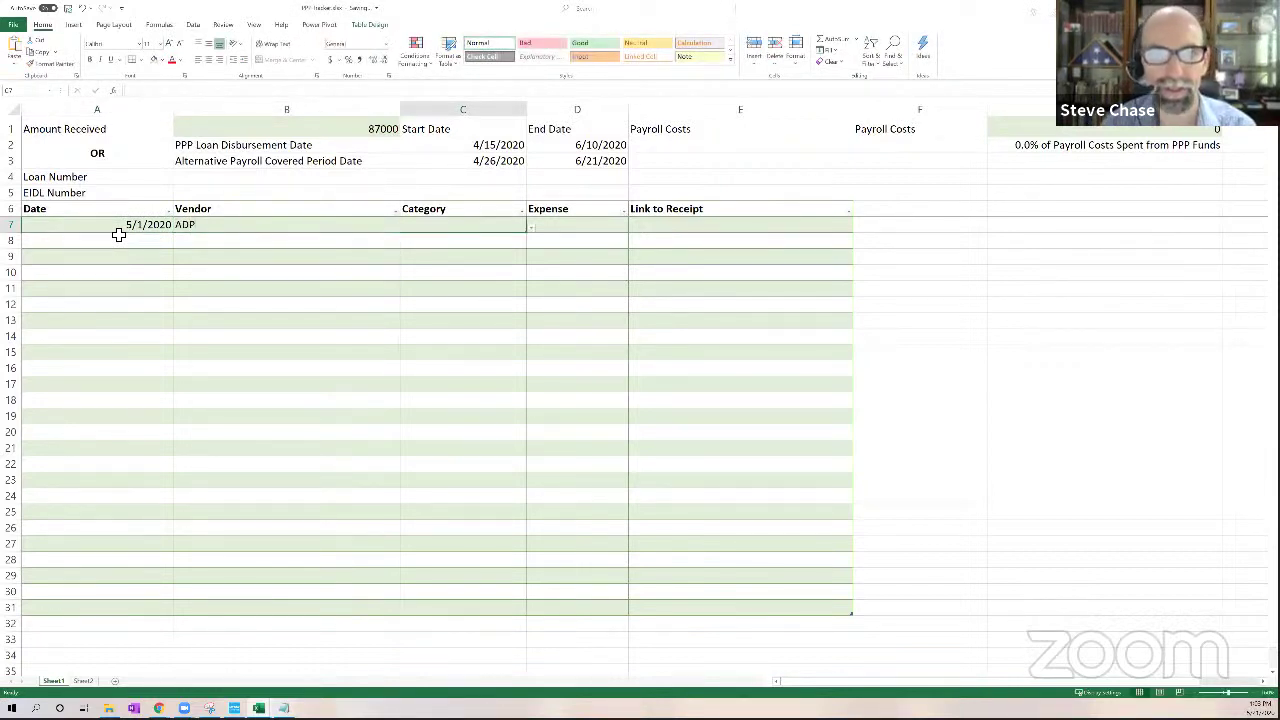
pyautogui.click(522, 232)
pyautogui.click(450, 246)
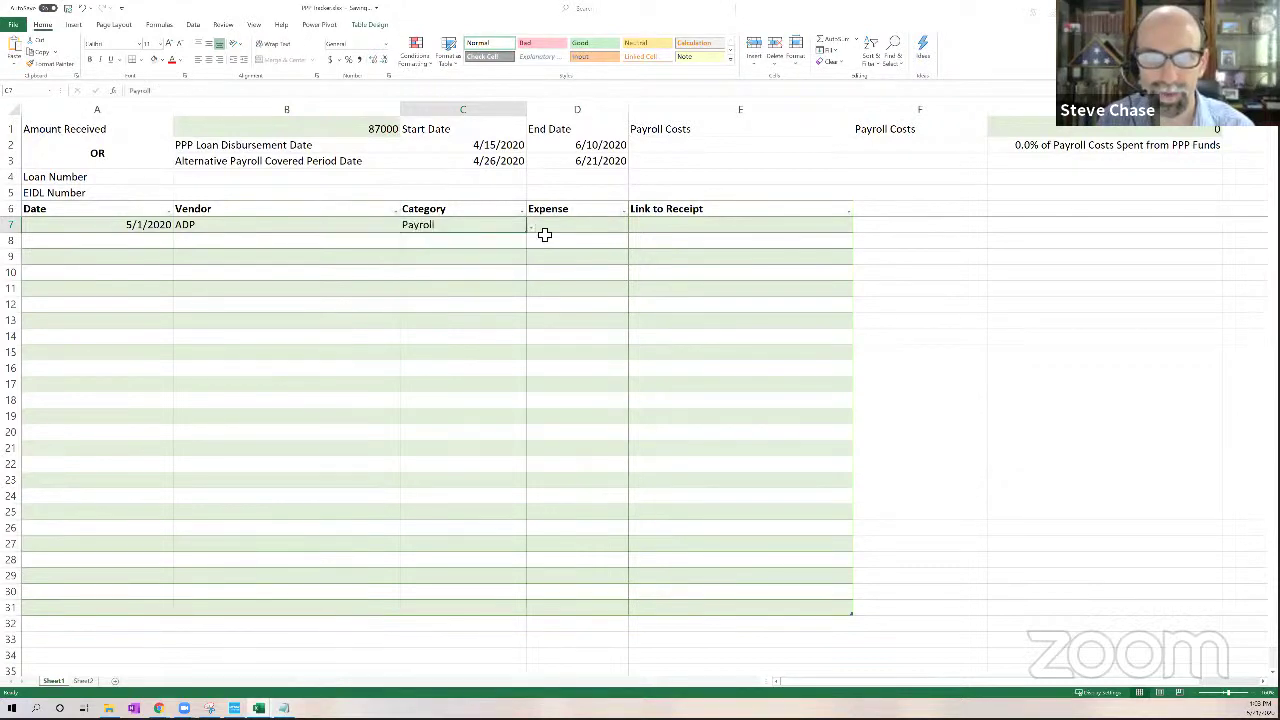
pyautogui.click(565, 229)
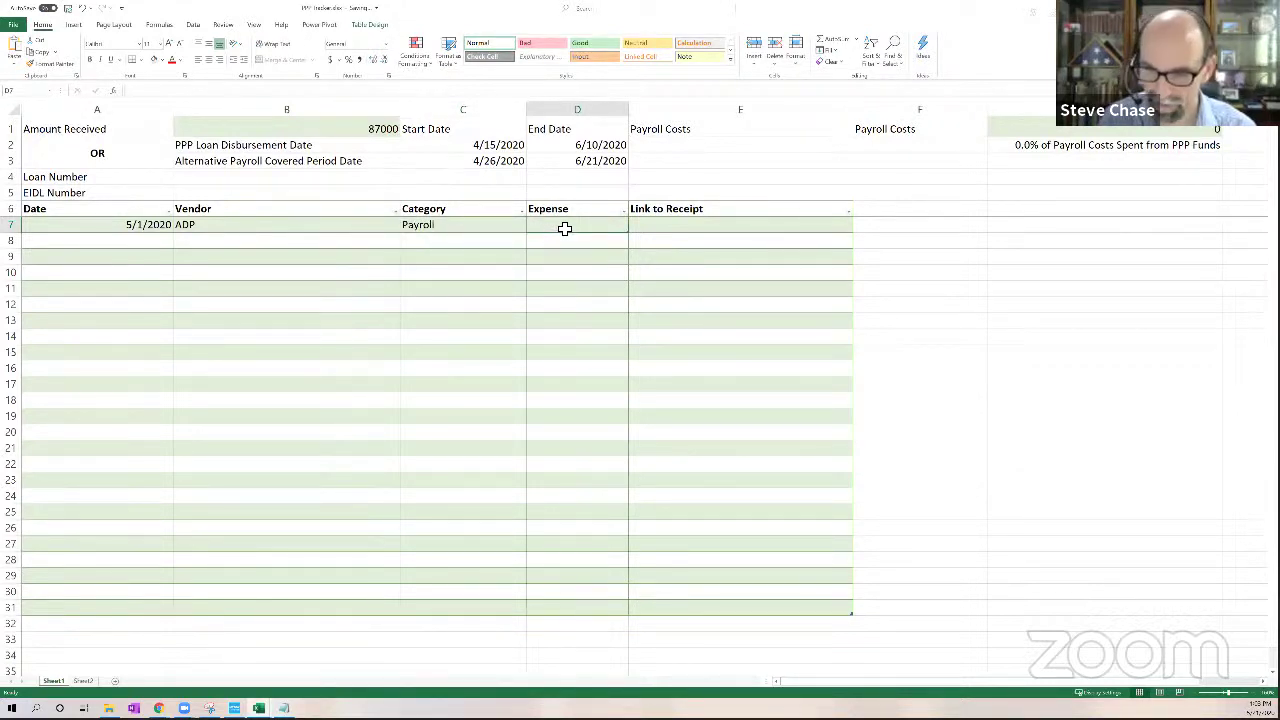
pyautogui.write('620')
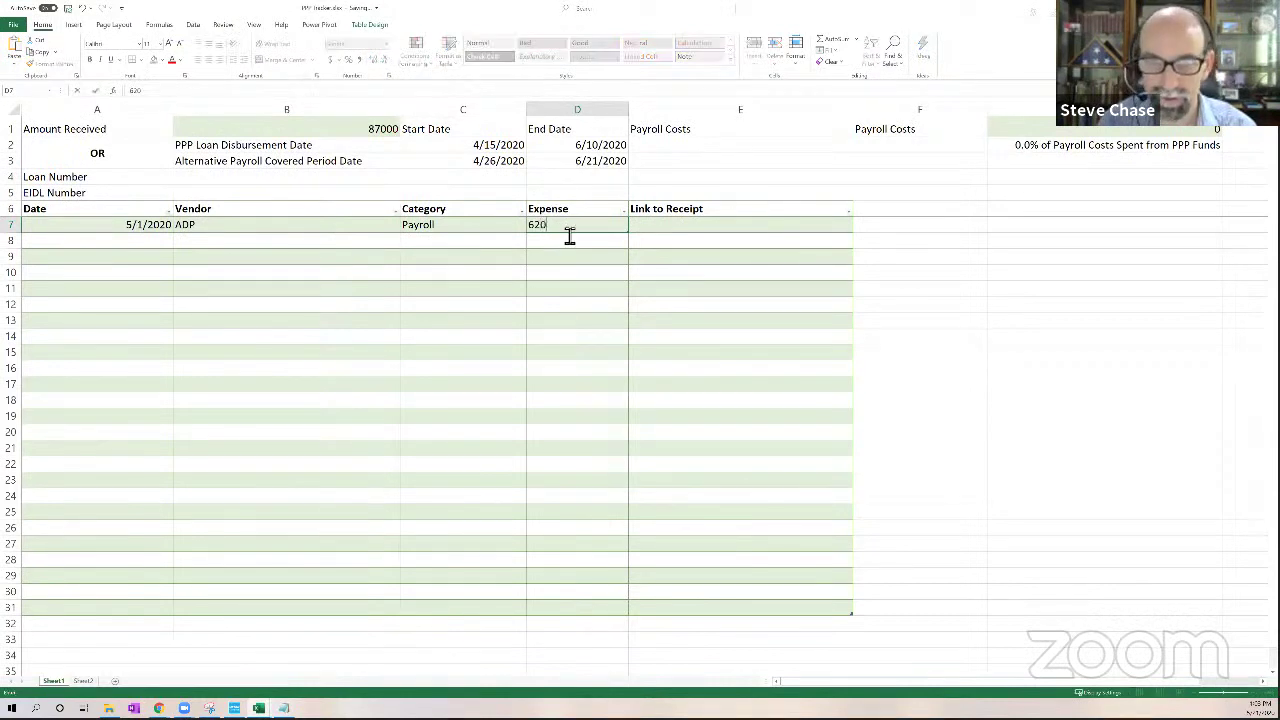
pyautogui.write('0')
pyautogui.press('Return')
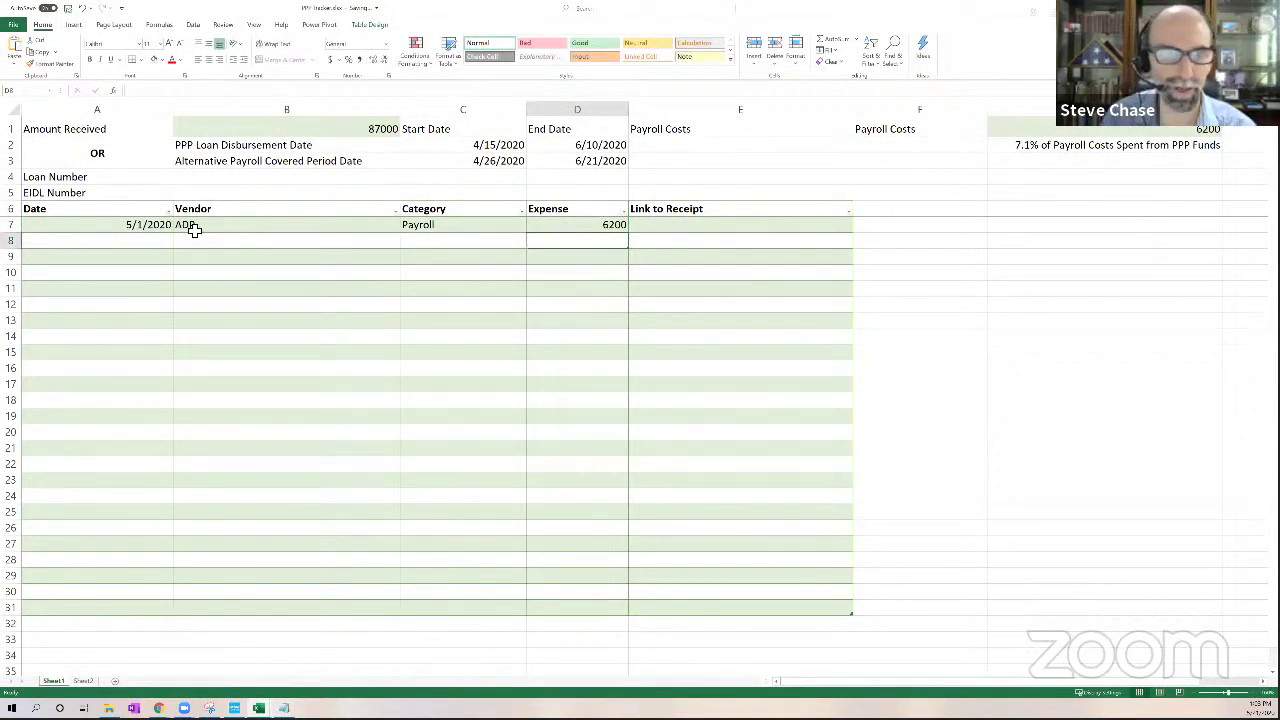
# Enter row 8: 5/1/2020, vendor TexasWorkforceCommission, category Payroll, expense 101.25
pyautogui.click(143, 240)
pyautogui.write('5')
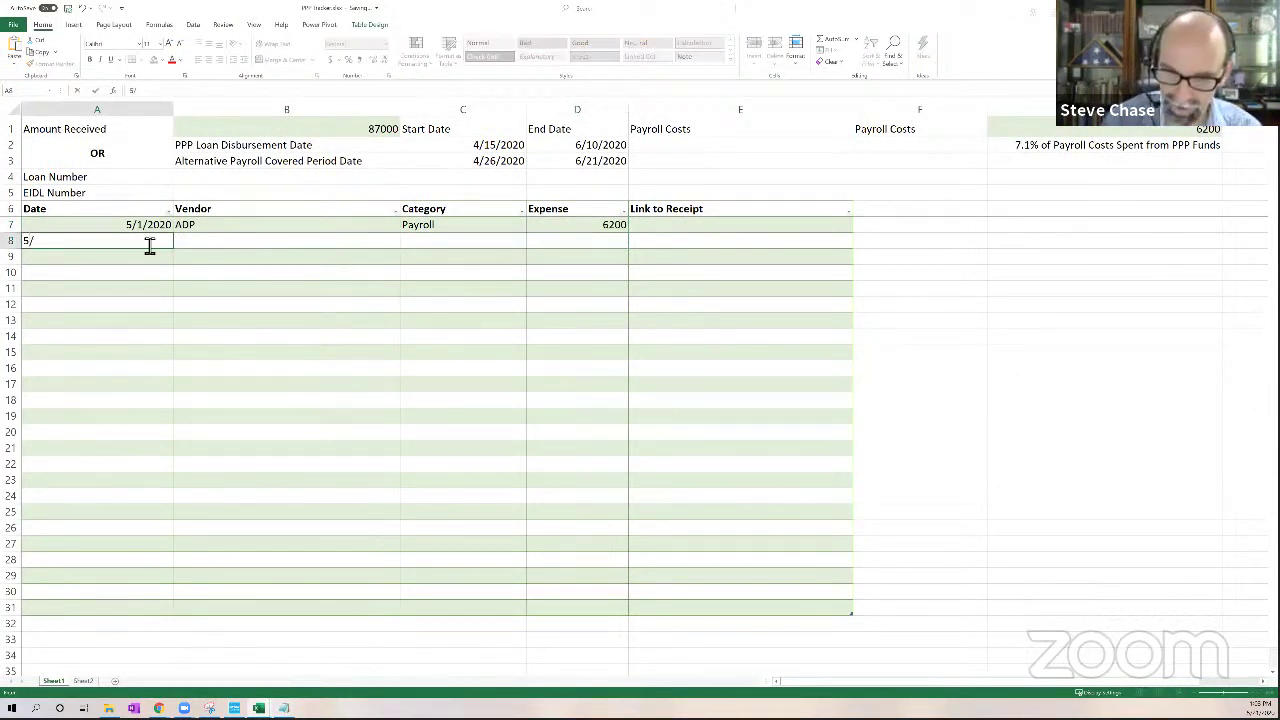
pyautogui.write('/1/2020')
pyautogui.press('Tab')
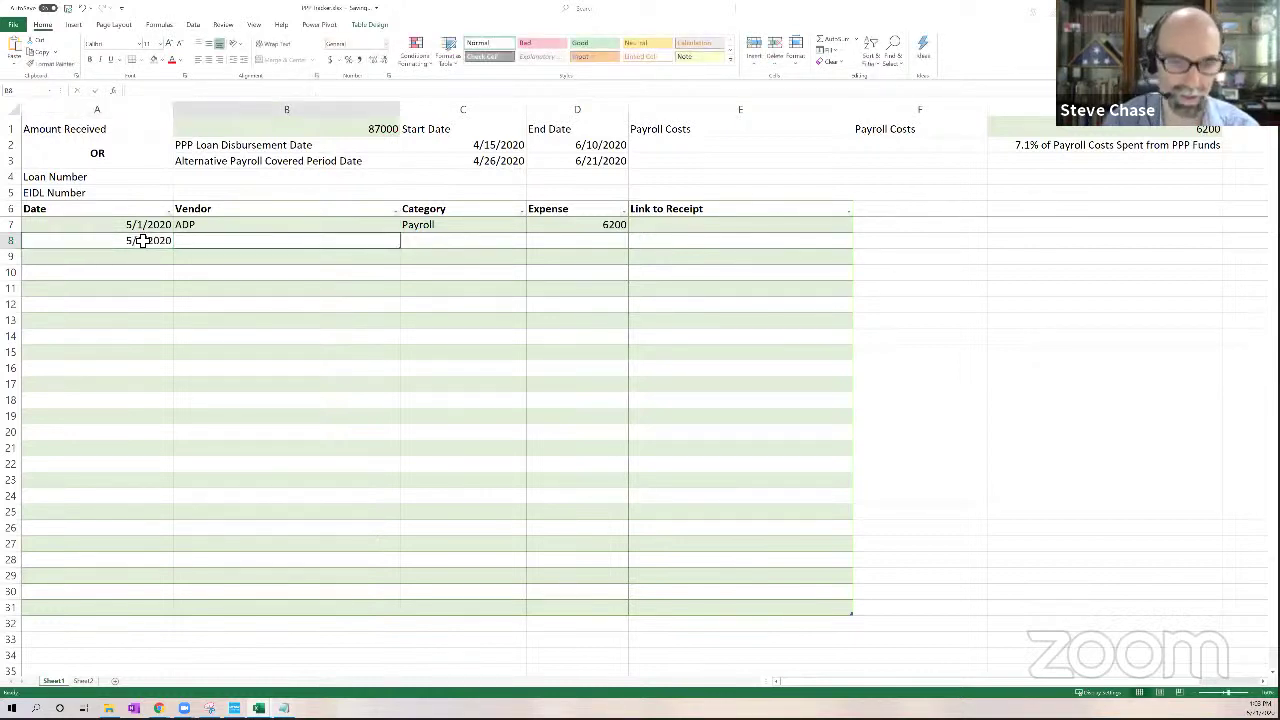
pyautogui.write('Tw')
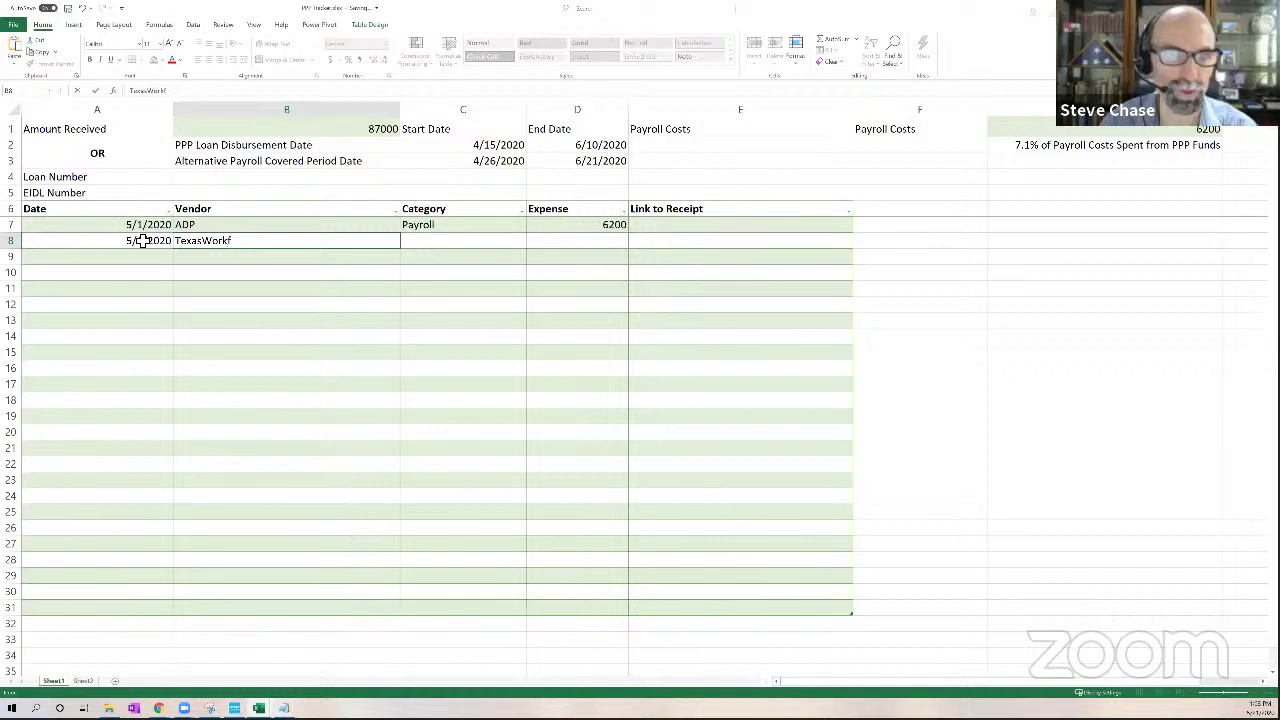
pyautogui.write('ommission')
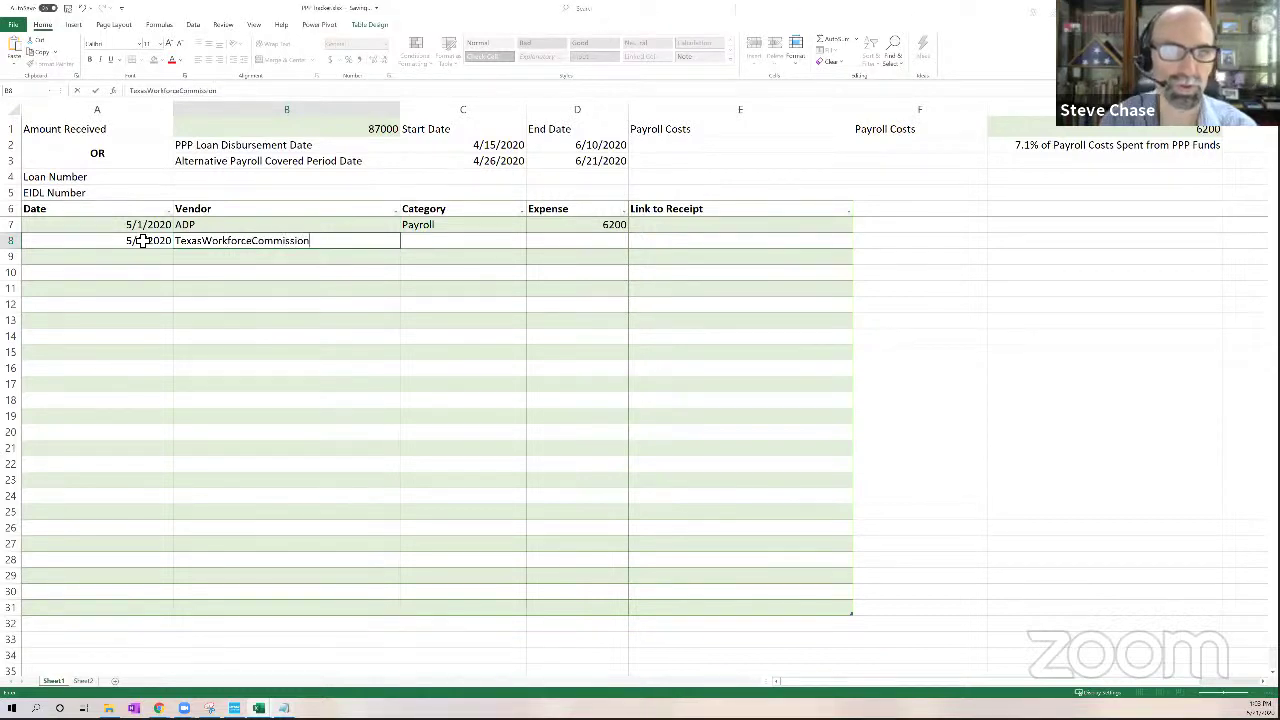
pyautogui.press('Tab')
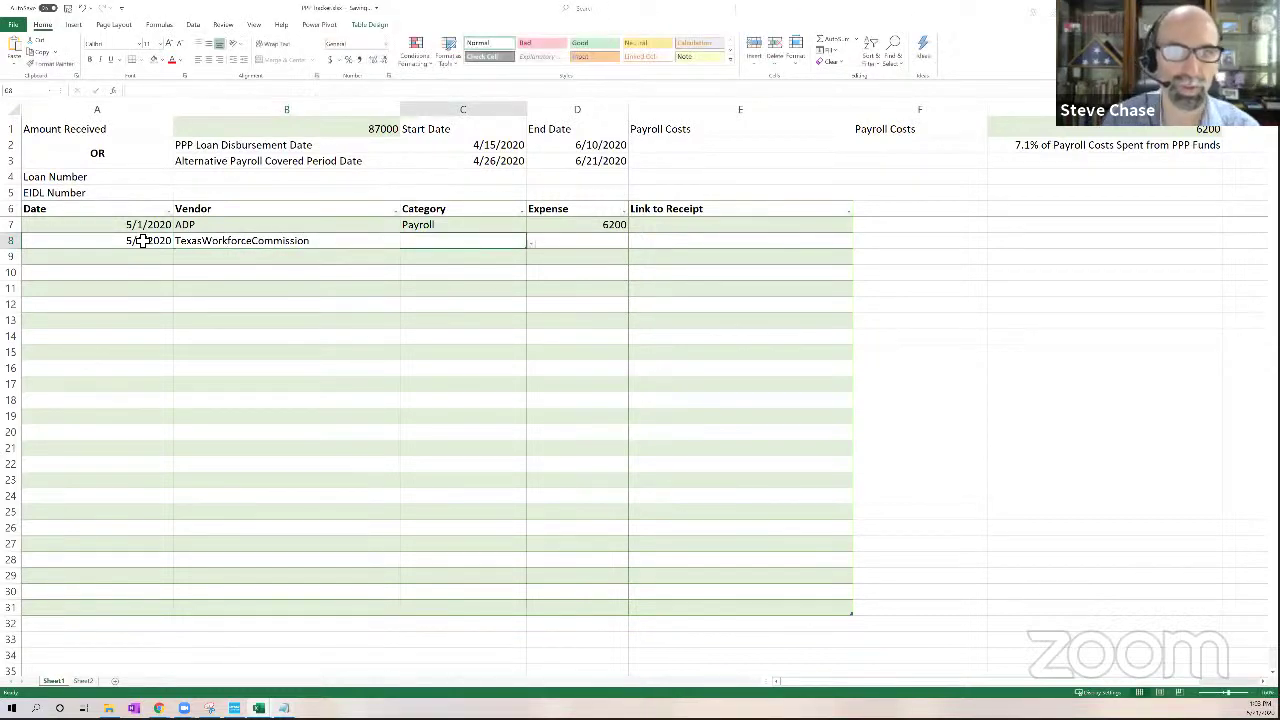
pyautogui.click(530, 244)
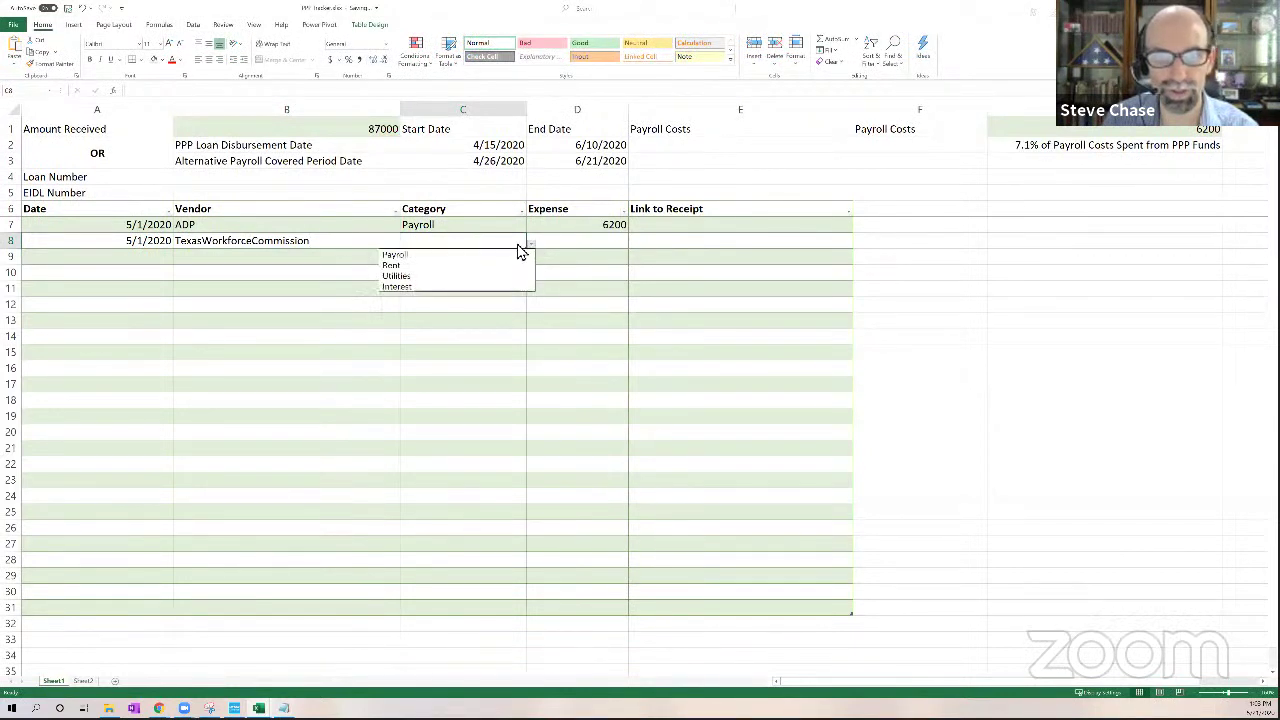
pyautogui.click(457, 256)
pyautogui.click(572, 246)
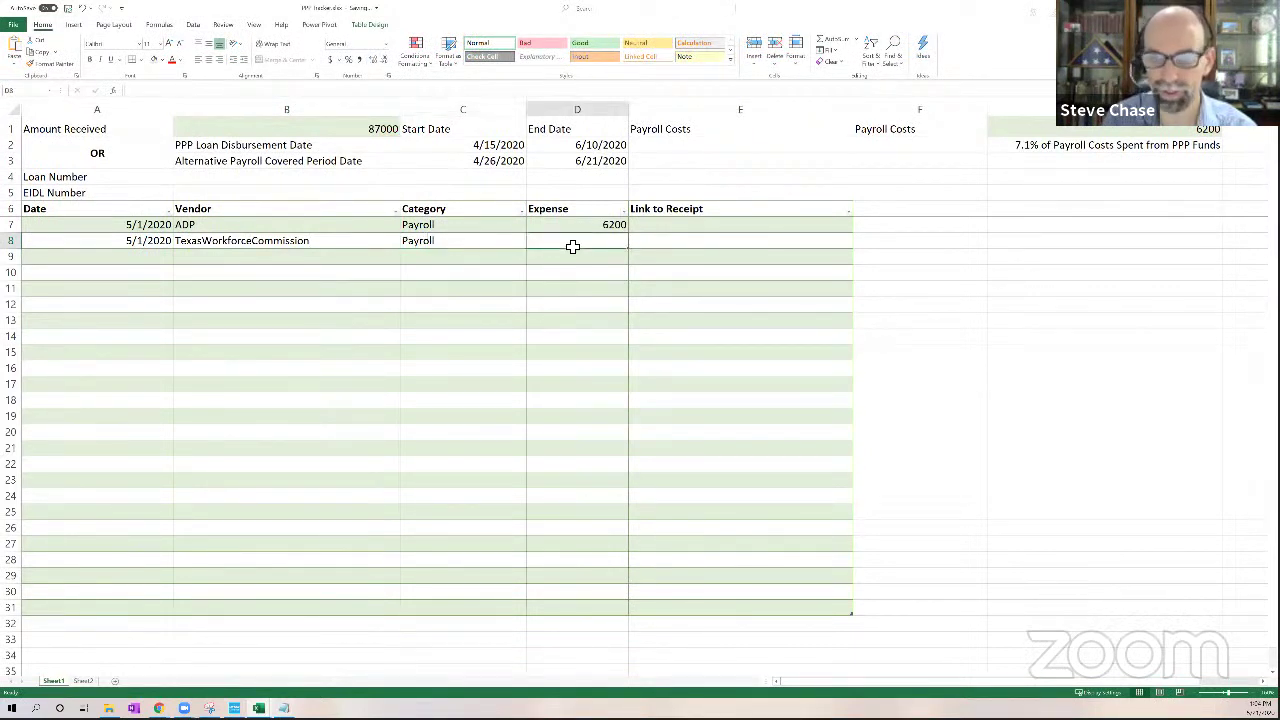
pyautogui.write('101')
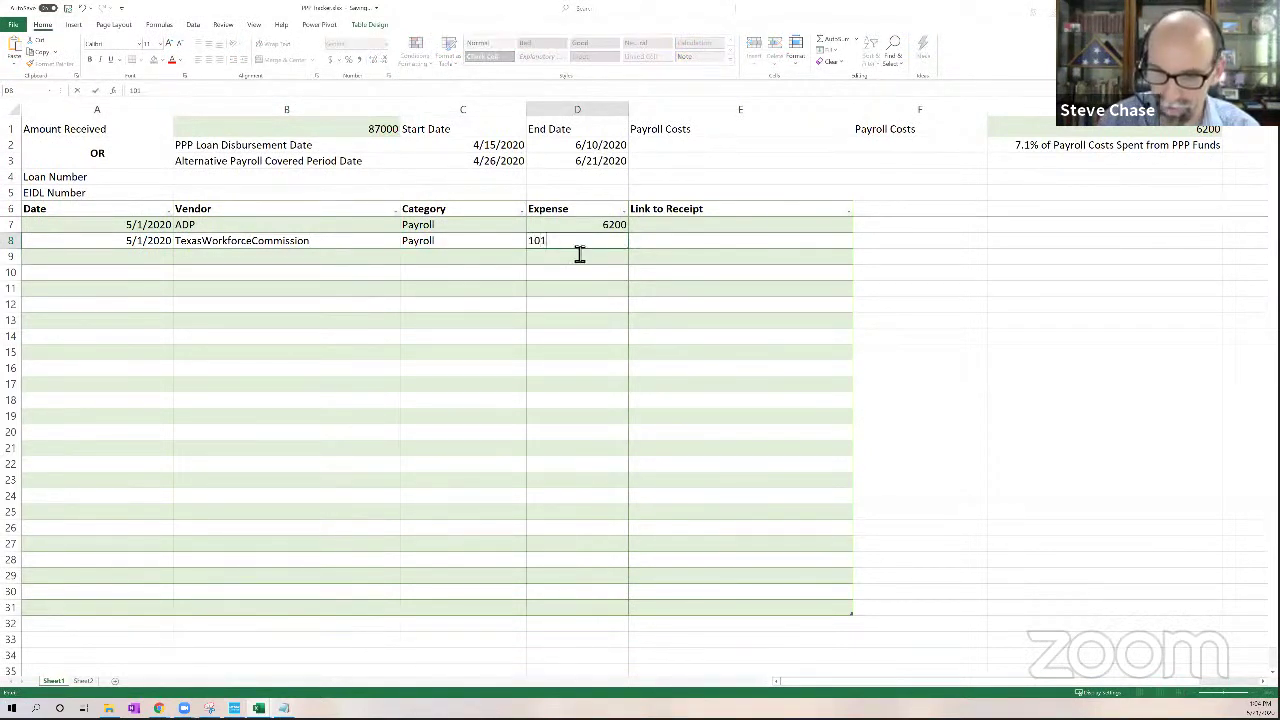
pyautogui.write('.25')
pyautogui.press('Return')
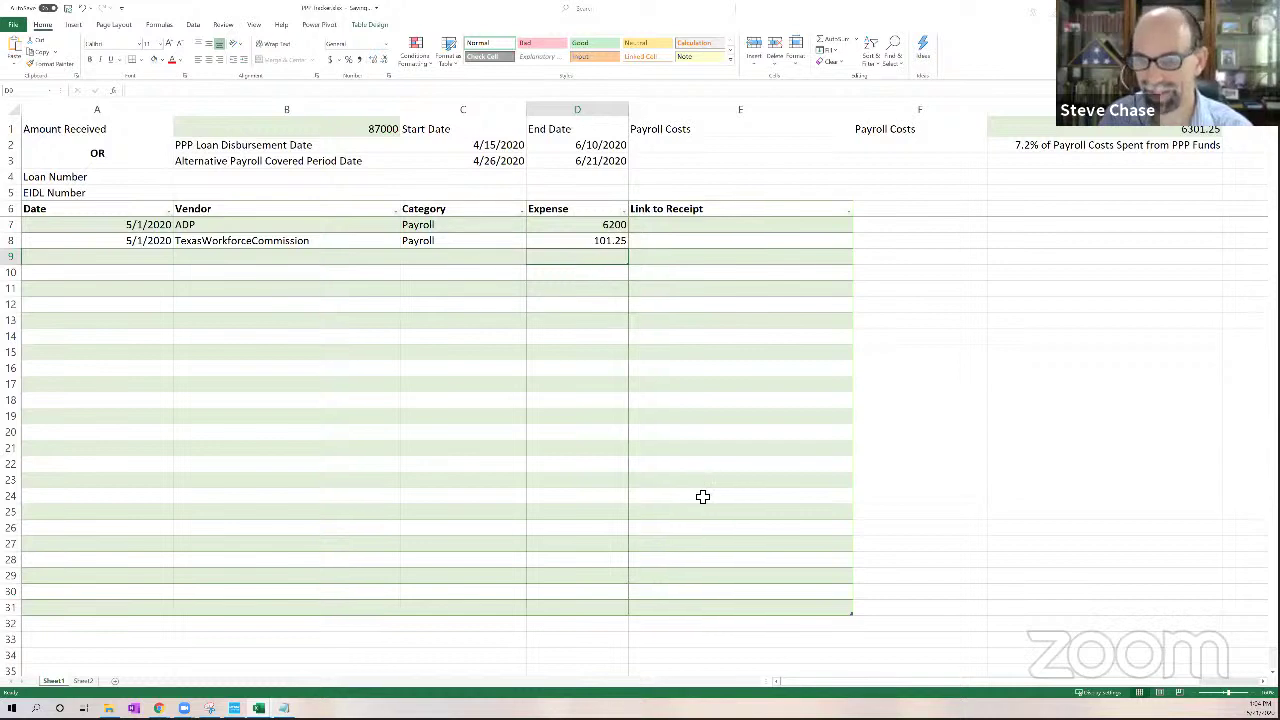
pyautogui.click(695, 230)
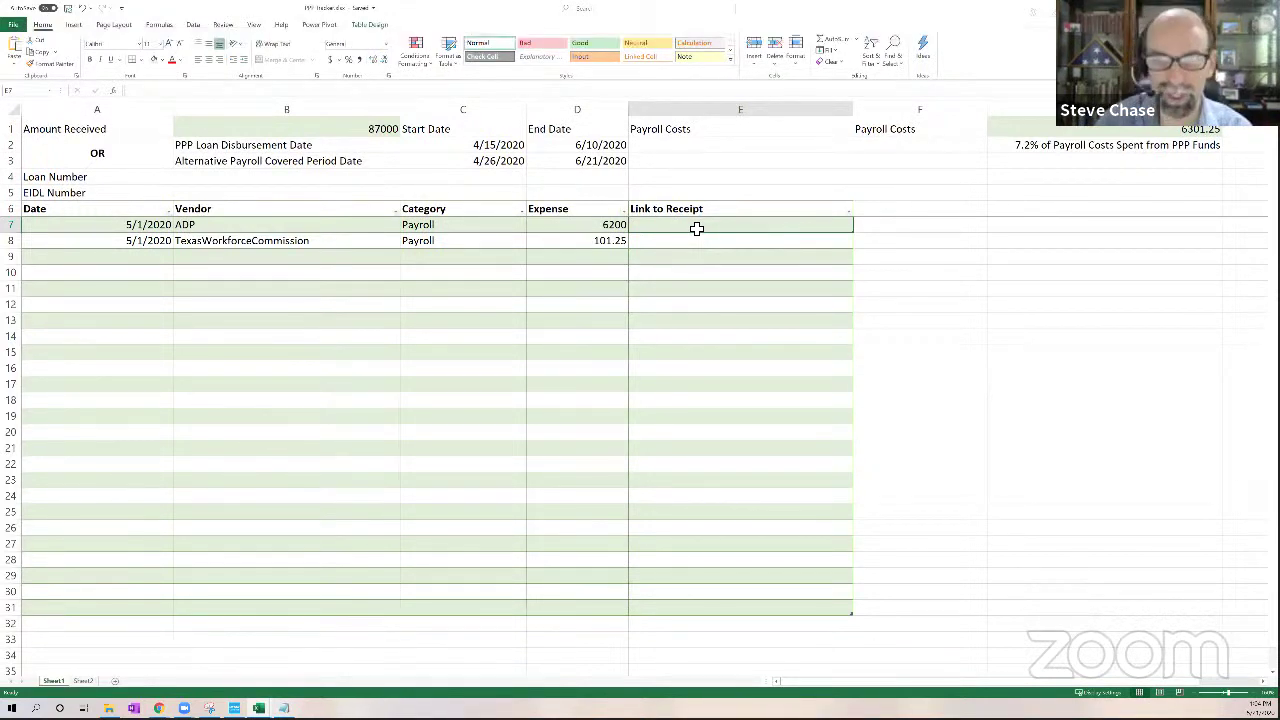
pyautogui.write('http')
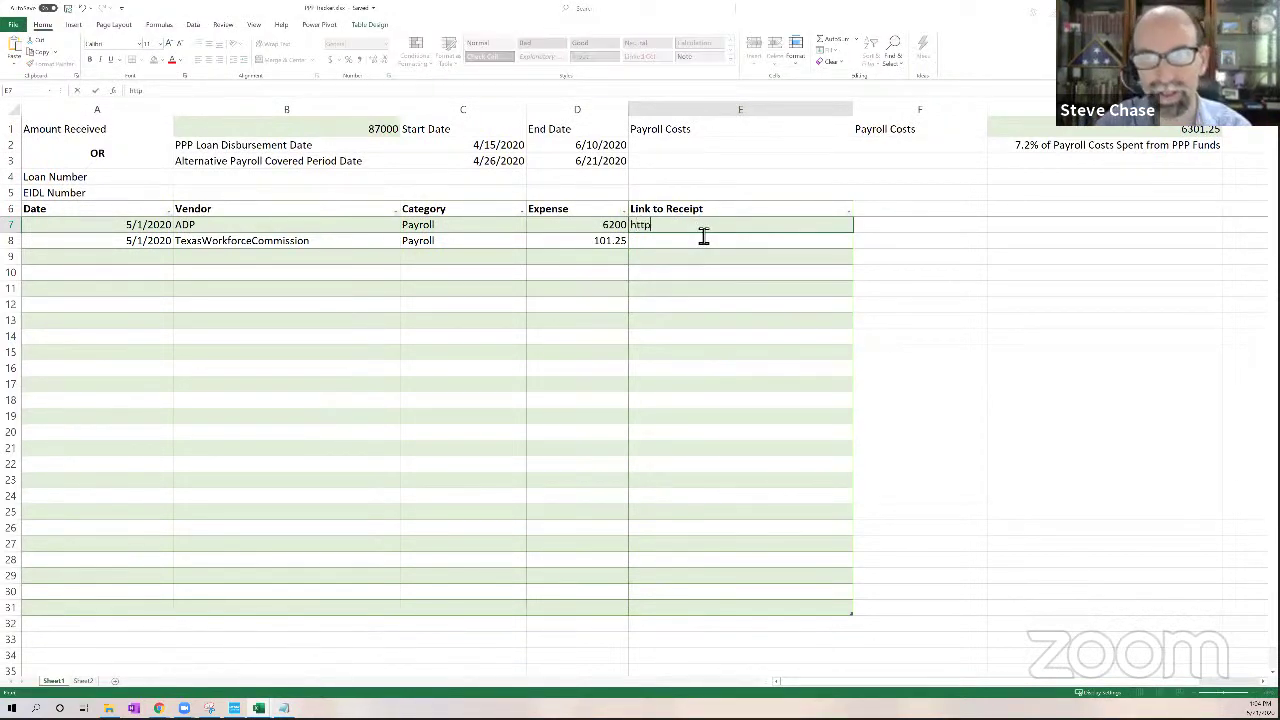
pyautogui.write('://')
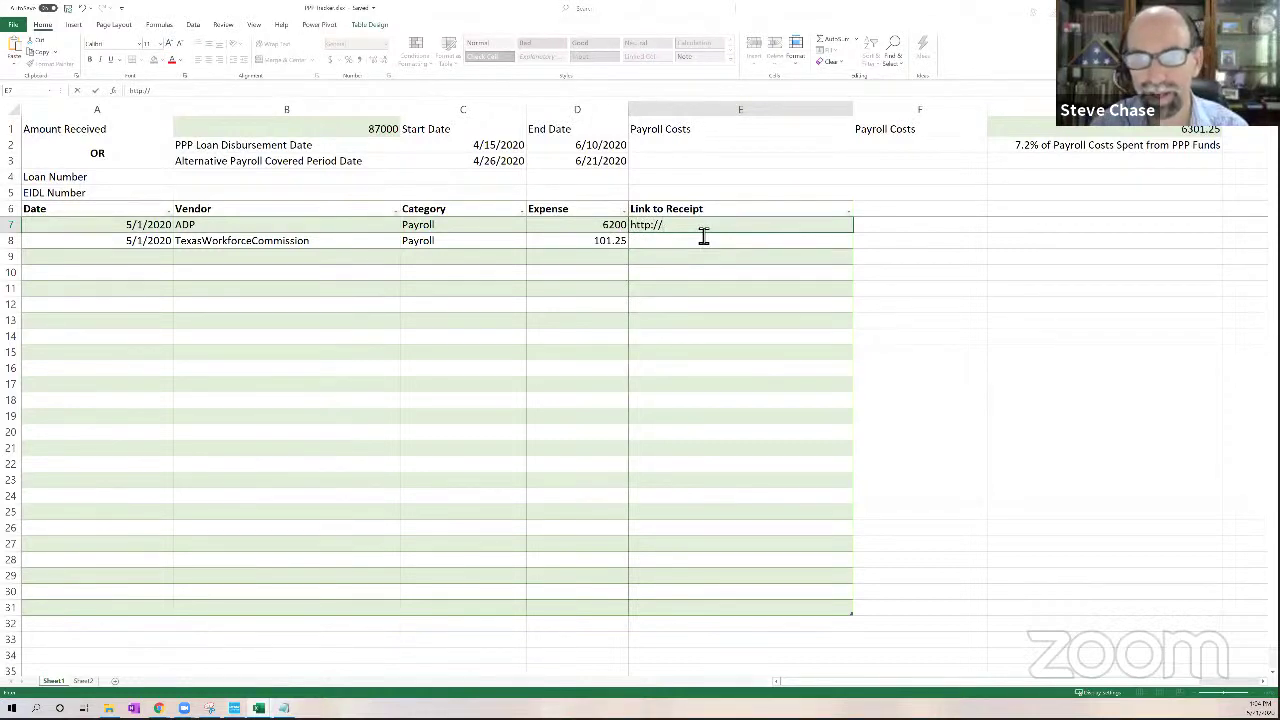
pyautogui.write('www.sampe')
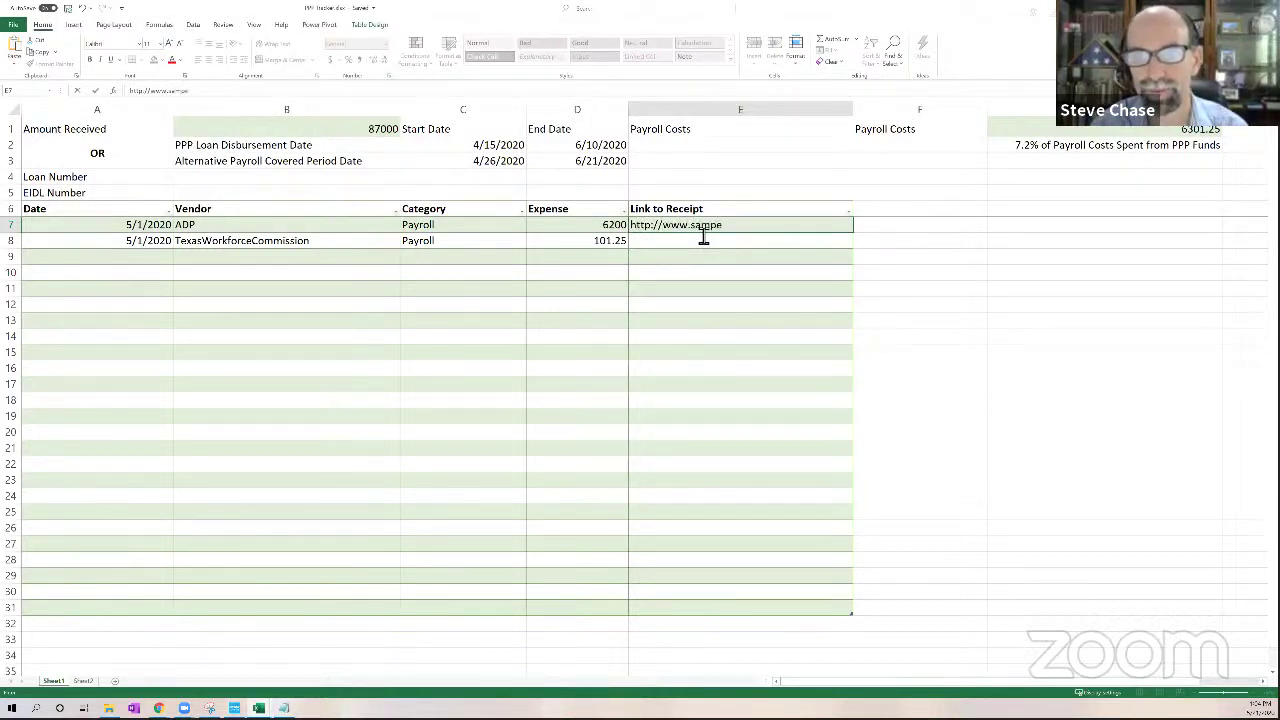
pyautogui.write('e.com')
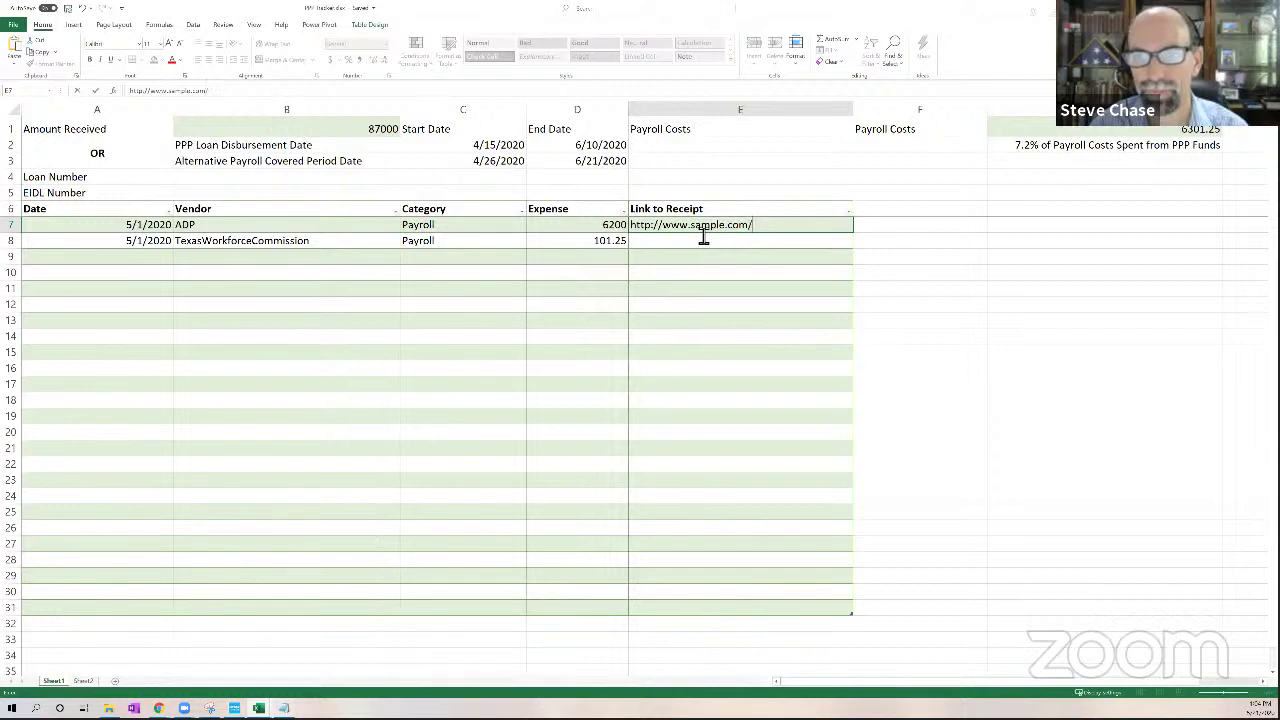
pyautogui.write('/rec')
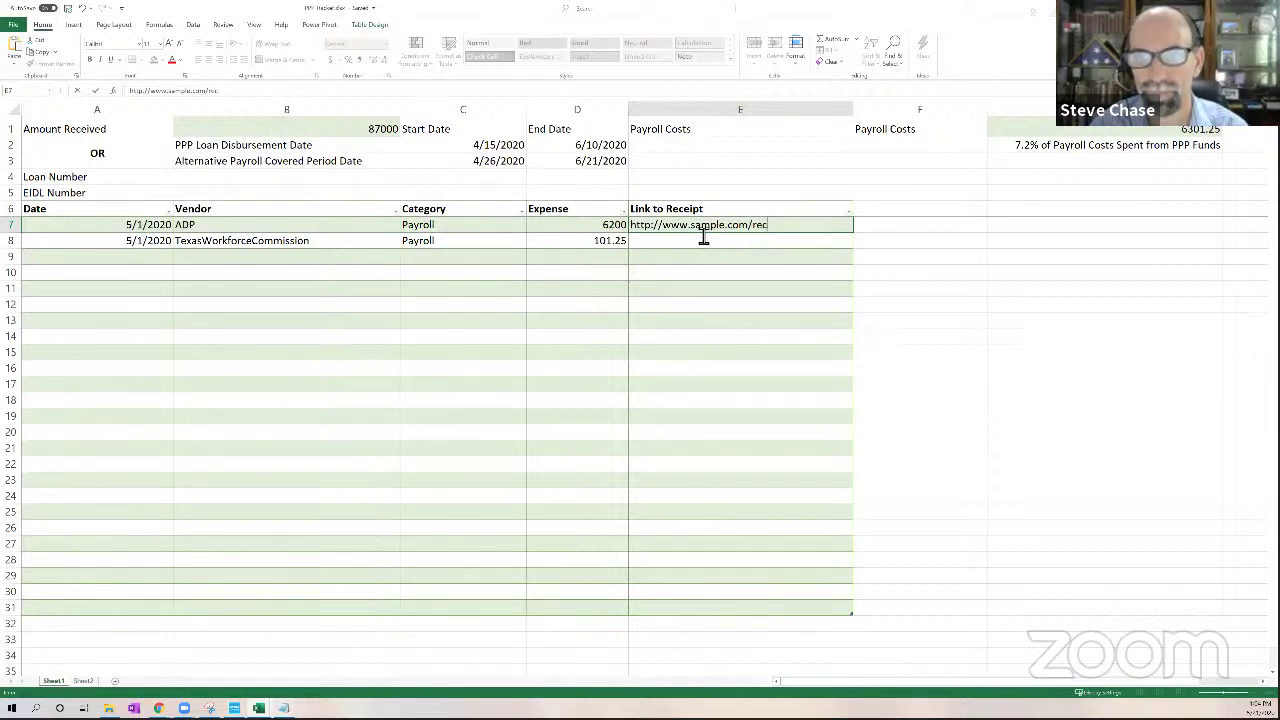
pyautogui.write('eipts1')
pyautogui.press('Return')
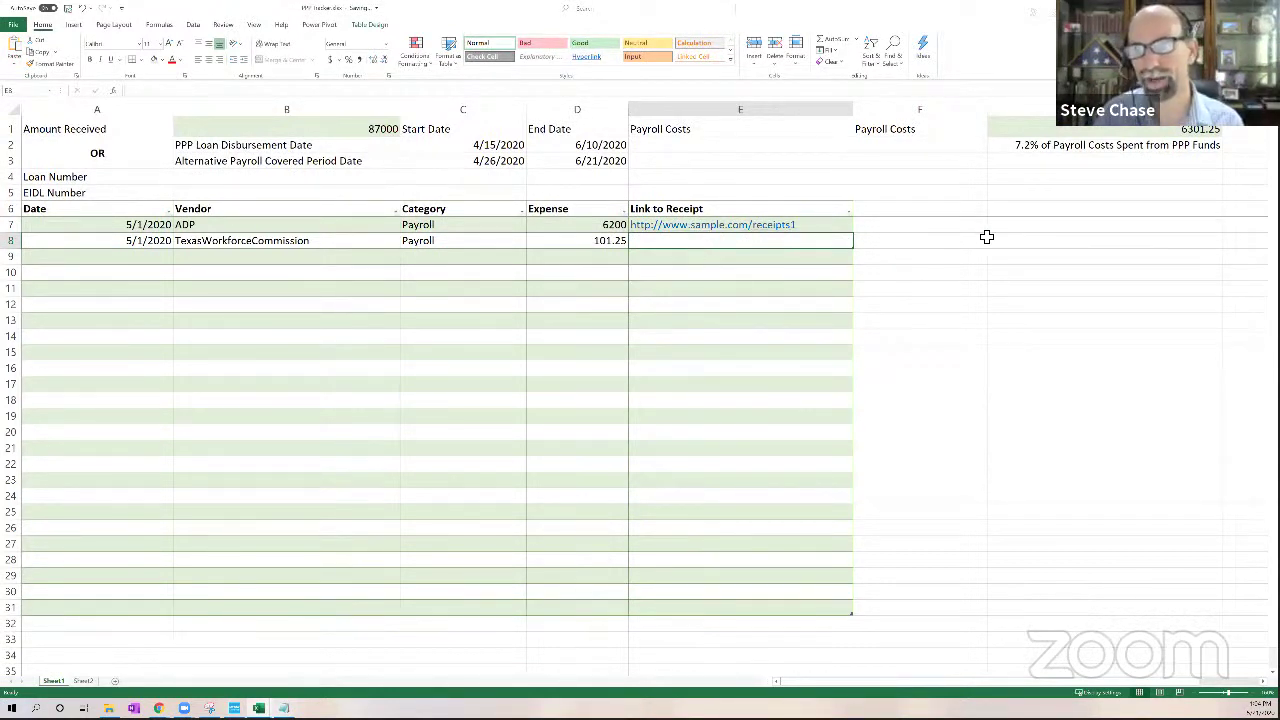
# Note the QuickBooks receipts forwarding e-mail address in cell F5
pyautogui.click(920, 194)
pyautogui.write('rece')
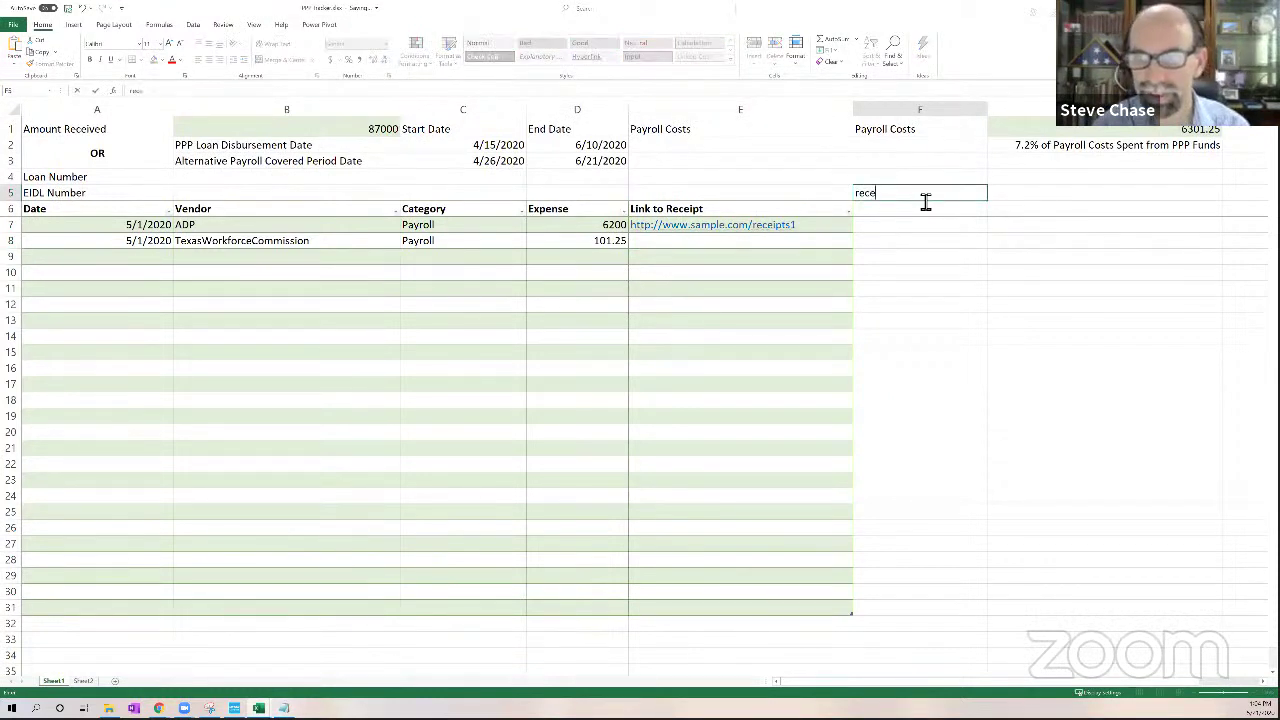
pyautogui.press('BackSpace')
pyautogui.press('BackSpace')
pyautogui.press('BackSpace')
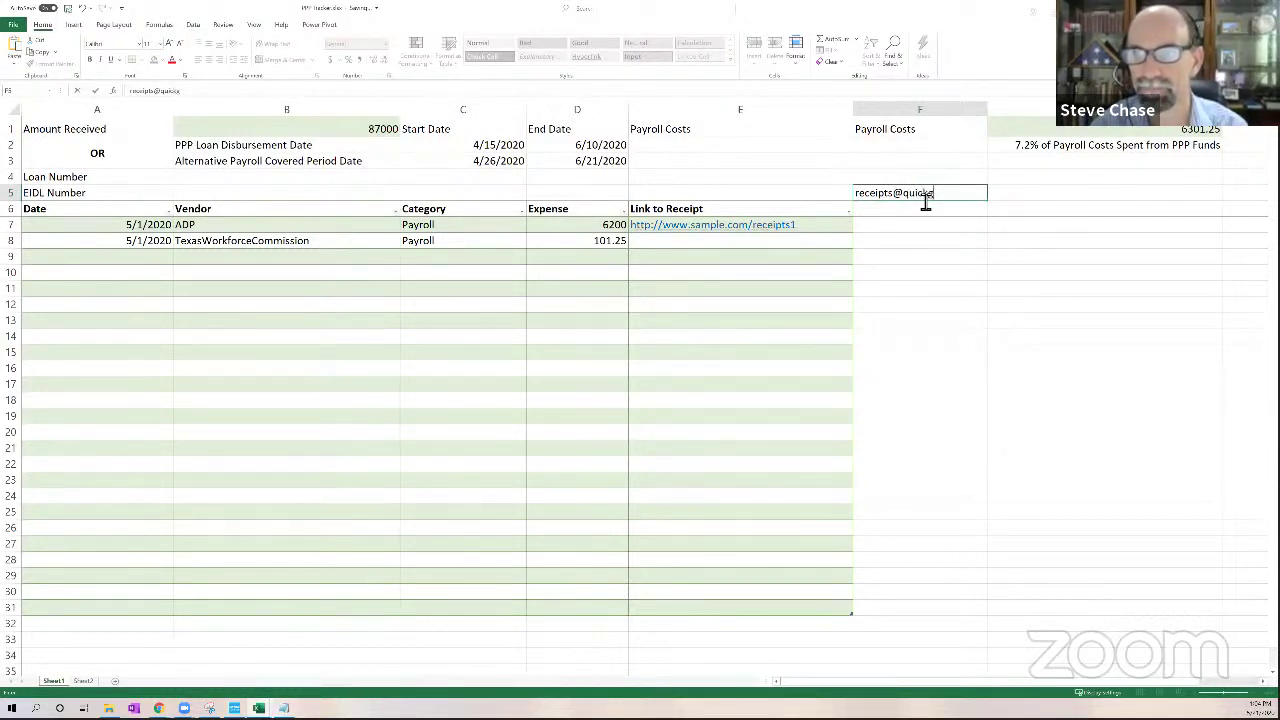
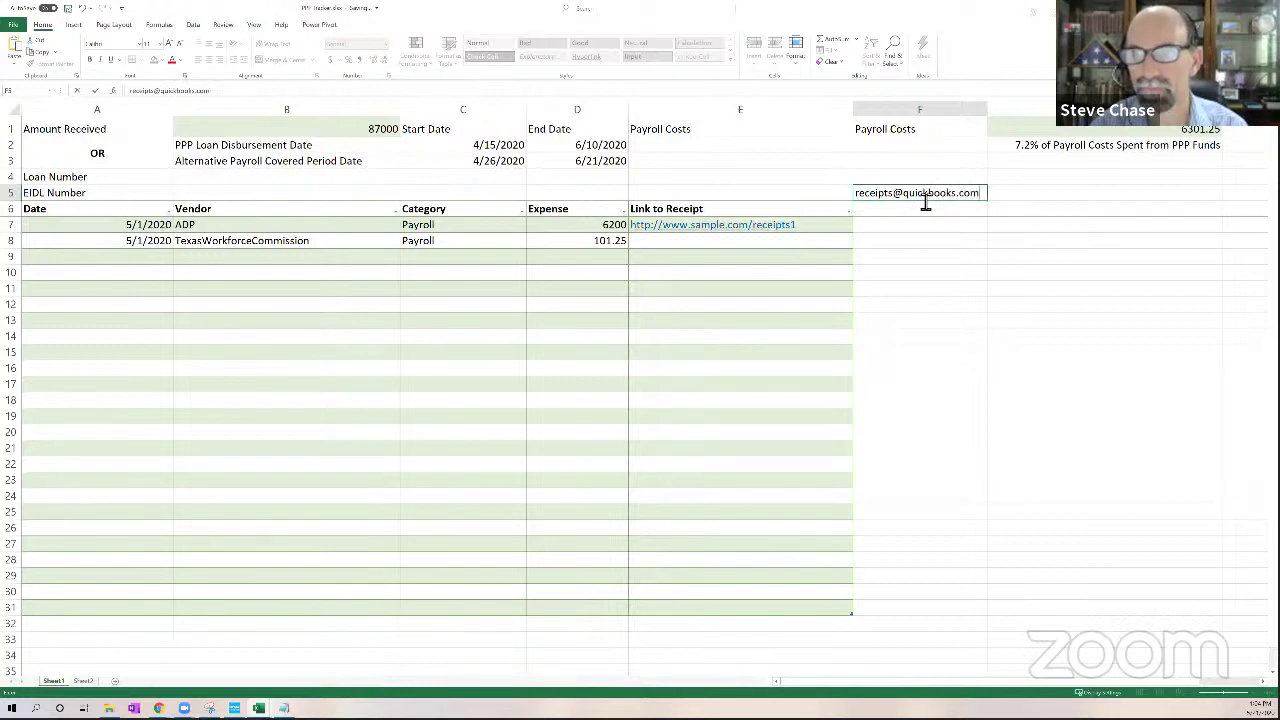
pyautogui.press('Return')
pyautogui.click(922, 260)
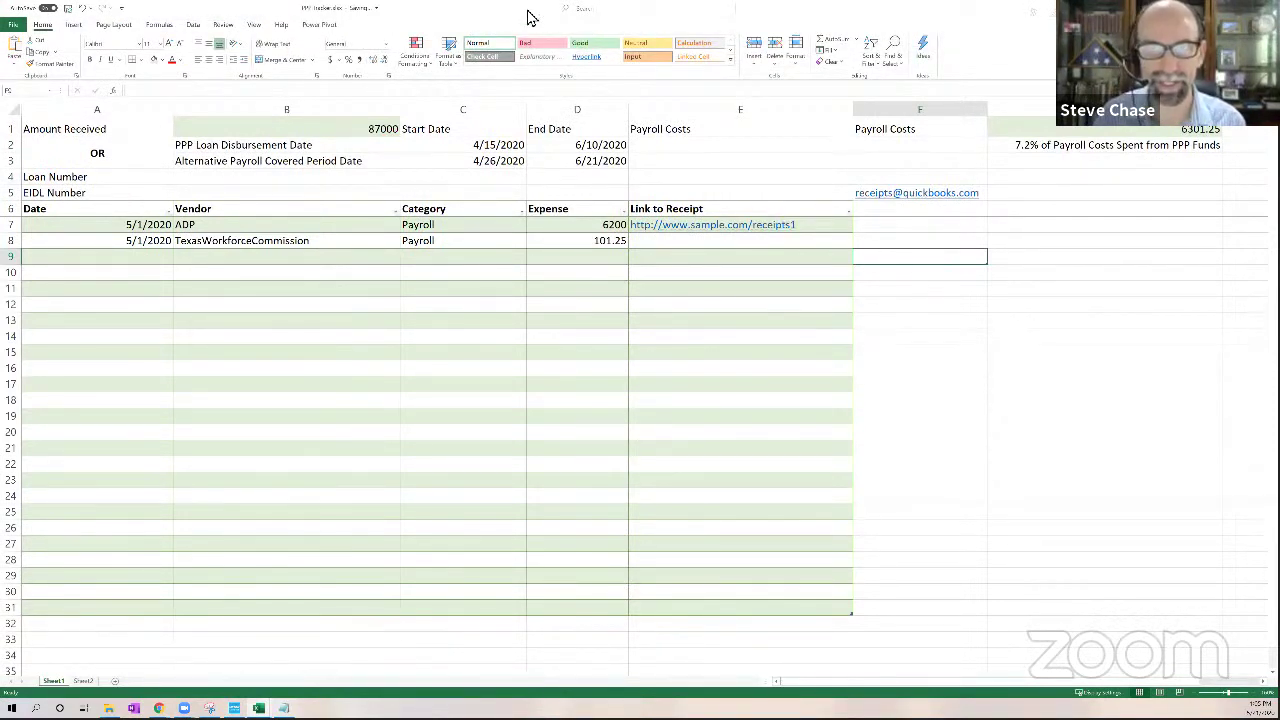
# Return to QuickBooks and look over the bank transactions and uploaded receipts list
pyautogui.press('super+Down')
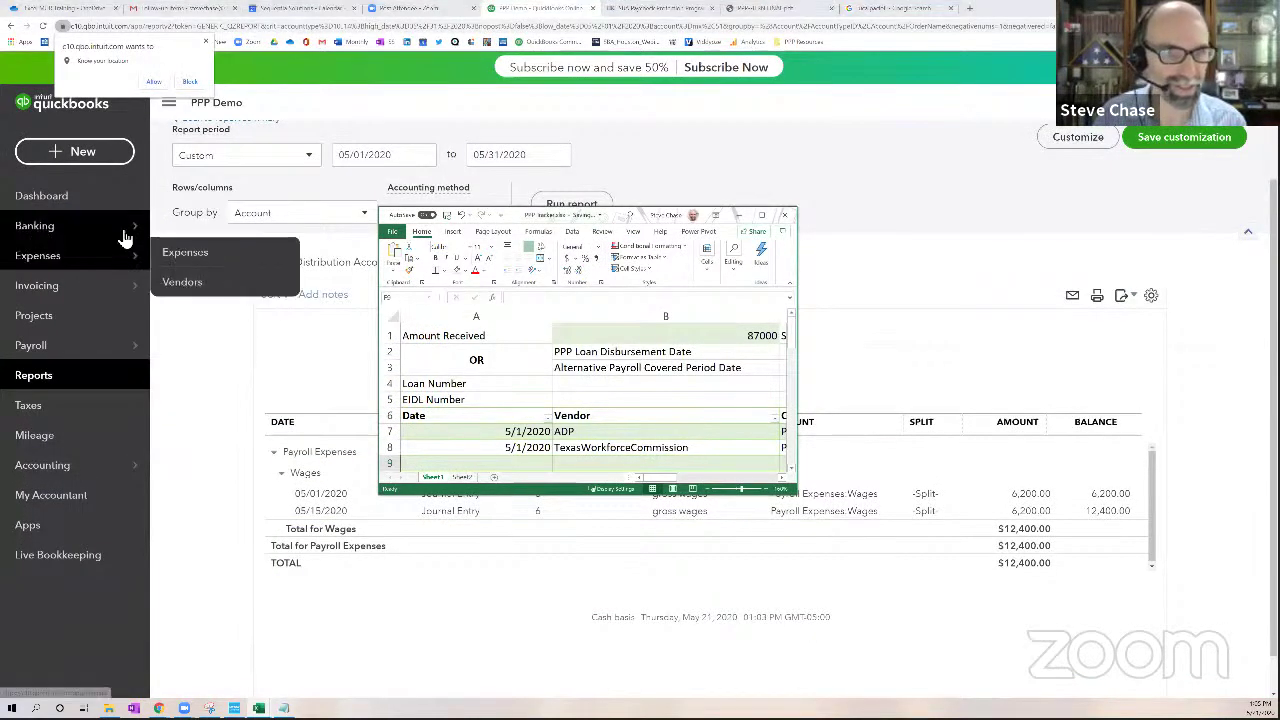
pyautogui.moveTo(186, 234)
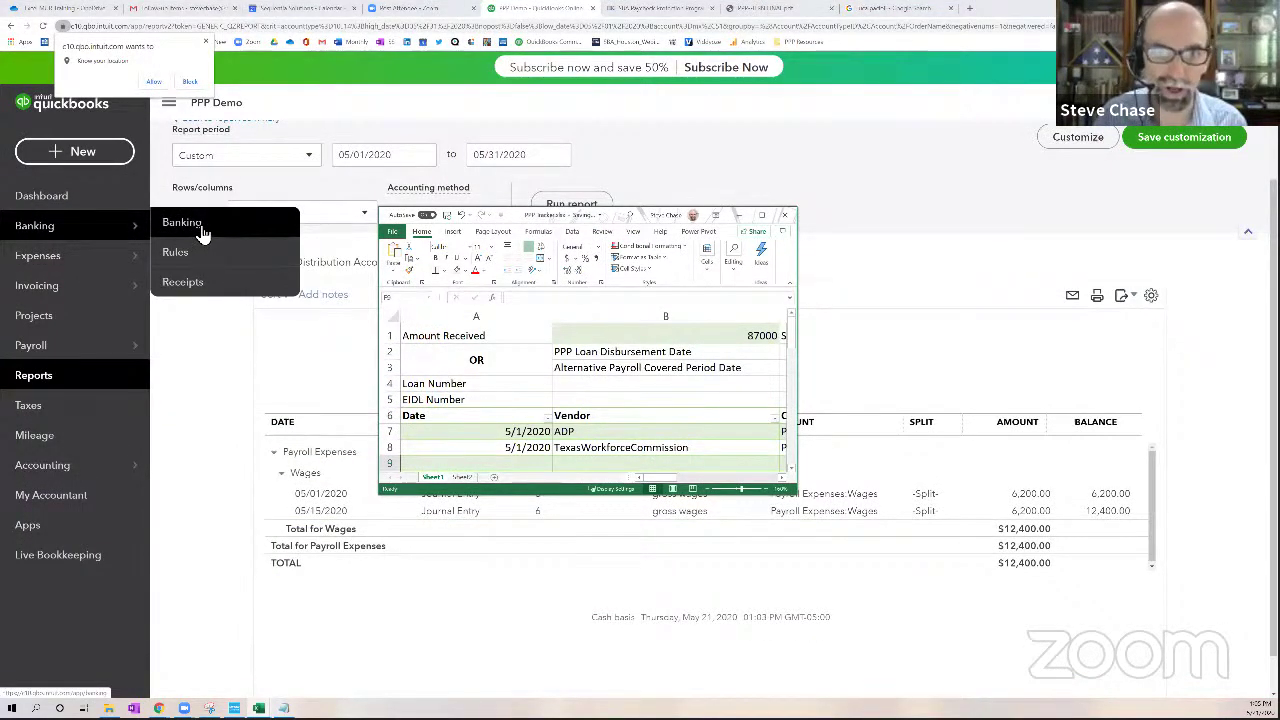
pyautogui.click(200, 232)
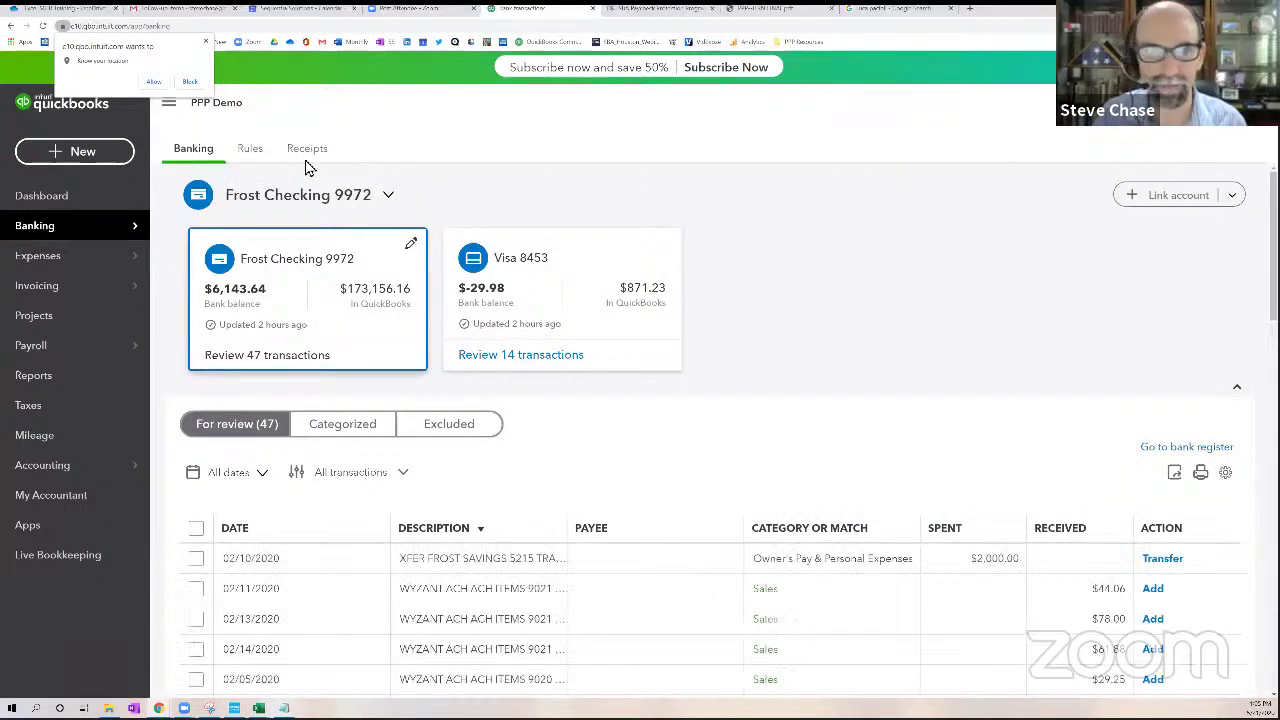
pyautogui.click(307, 150)
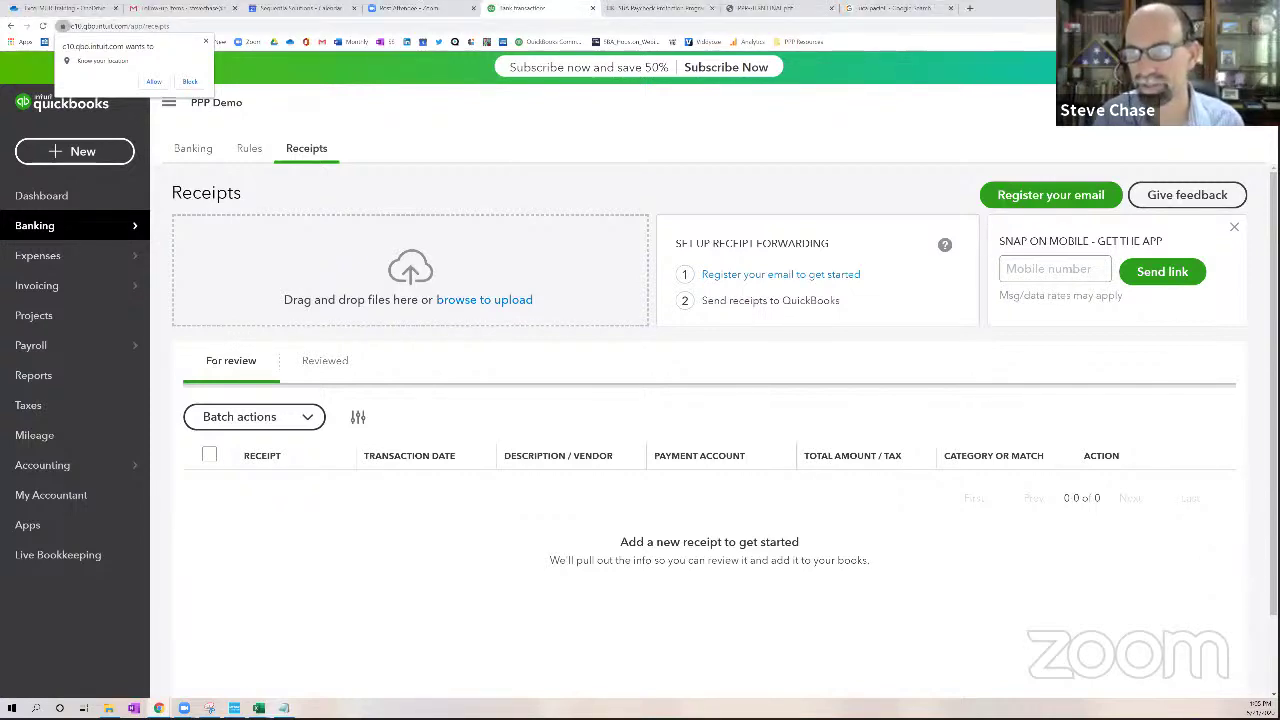
# Run a company-wide search for 'test', then go to the reports list
pyautogui.click(1045, 103)
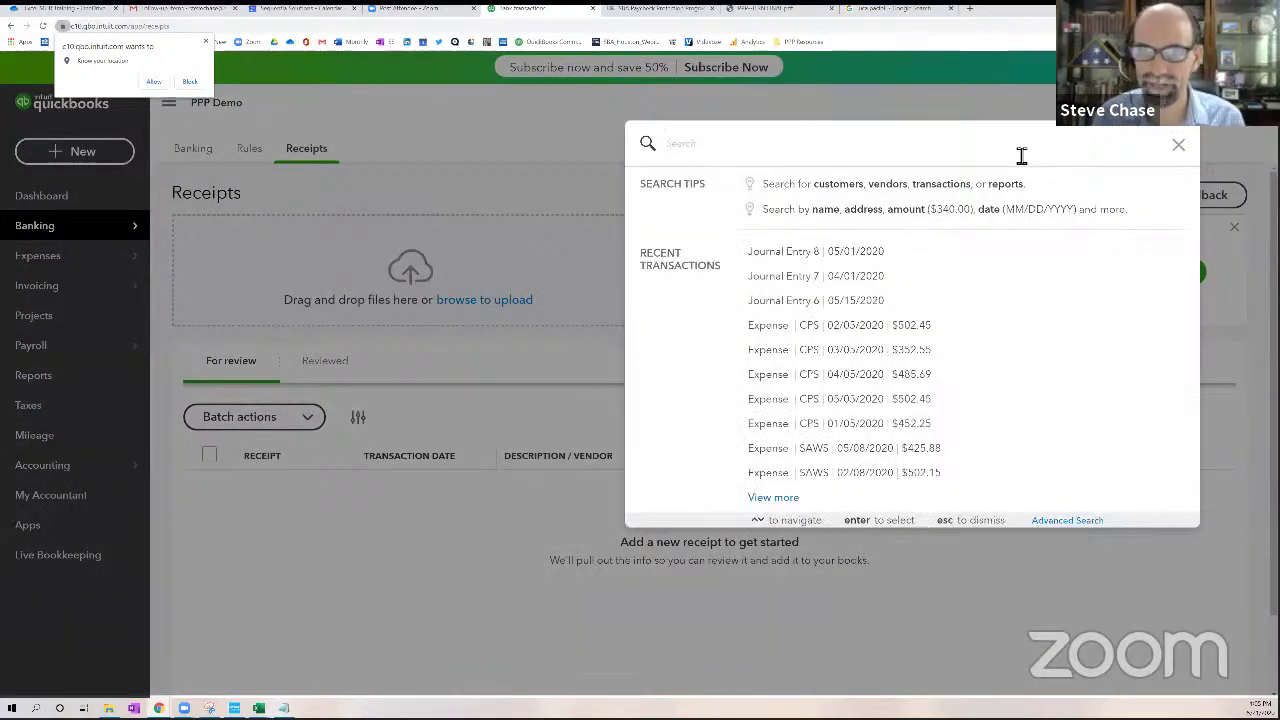
pyautogui.write('test')
pyautogui.press('Return')
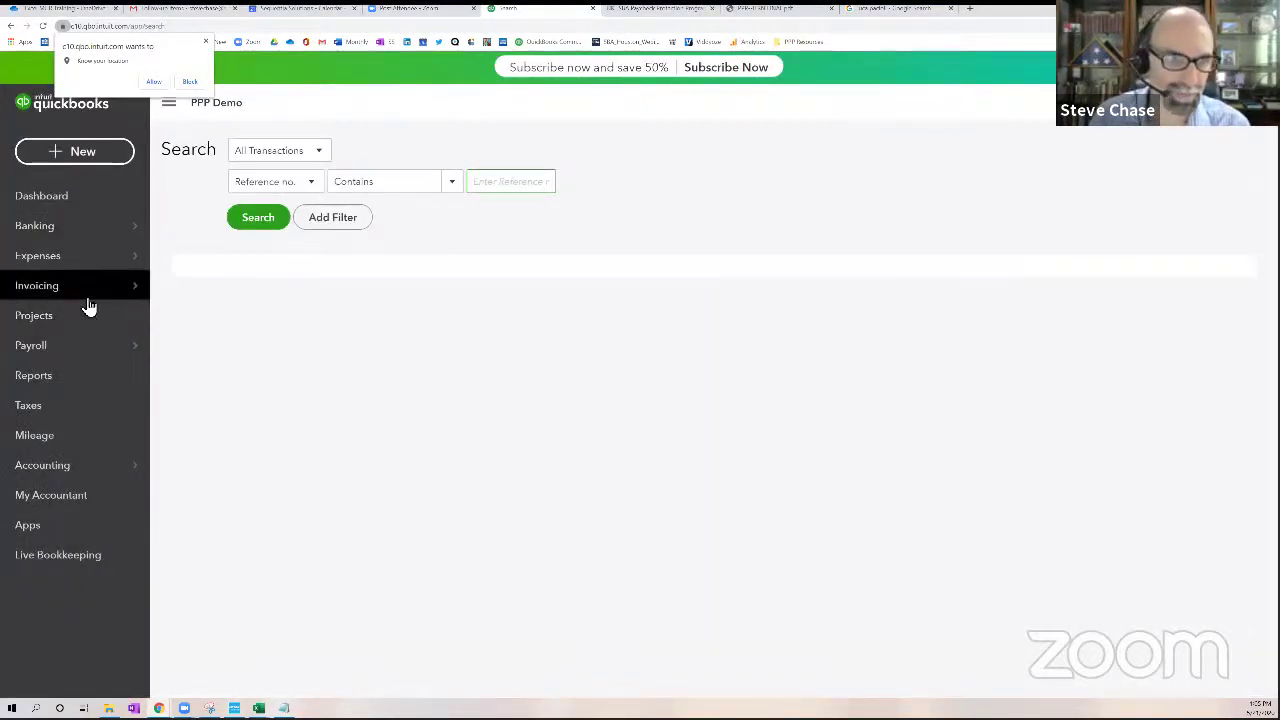
pyautogui.click(71, 374)
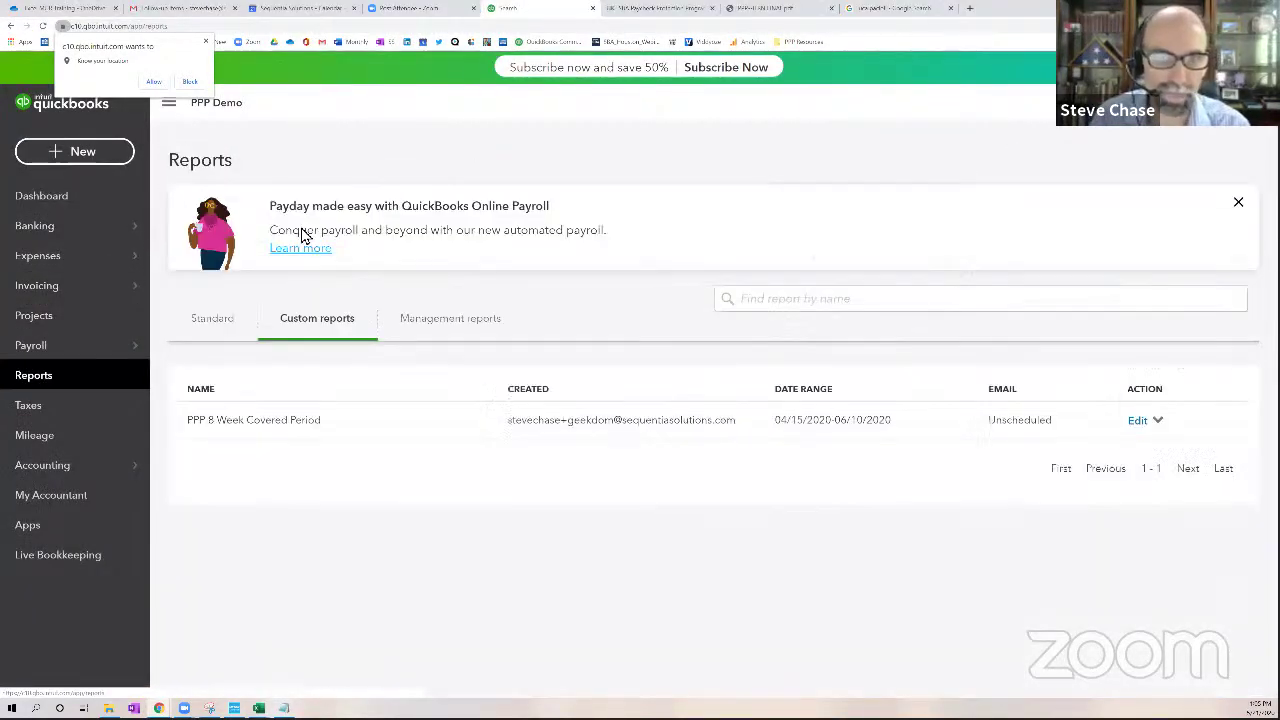
# In the PPP report, drill into May Rent & Lease to check the $1,500 Mountain View Offices expense
pyautogui.click(265, 424)
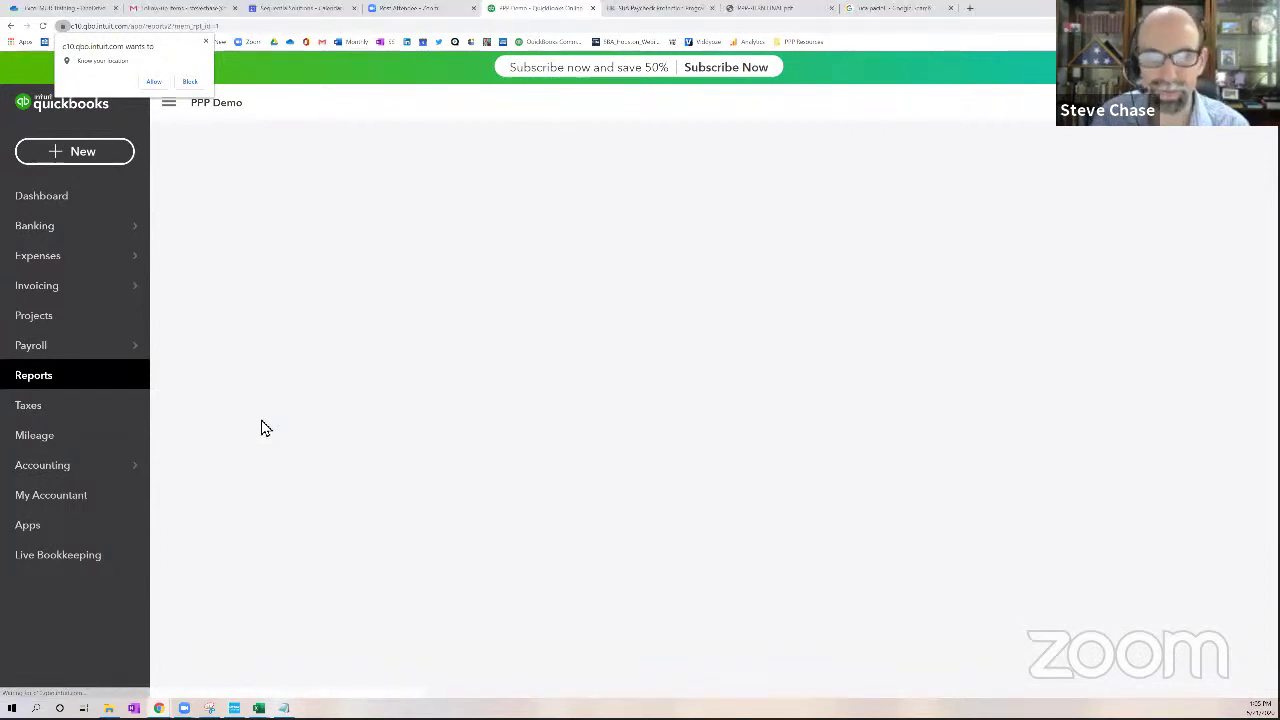
pyautogui.scroll(-5, 520, 443)
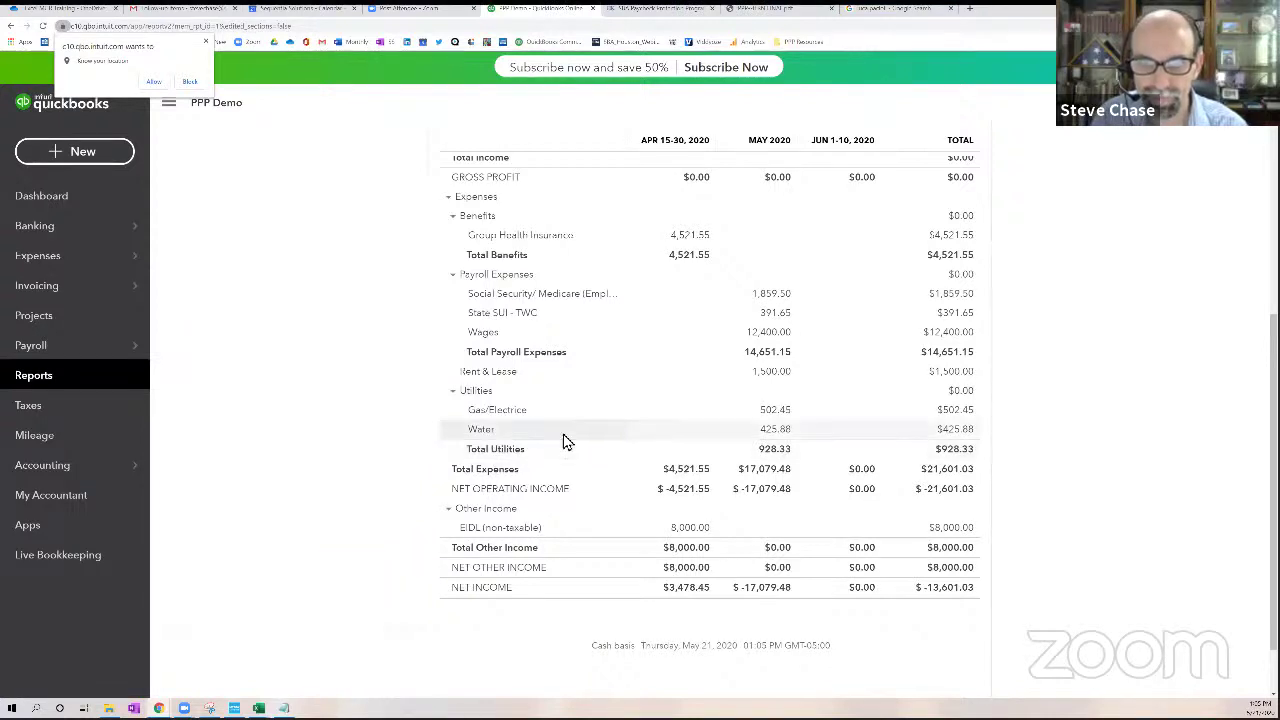
pyautogui.click(760, 380)
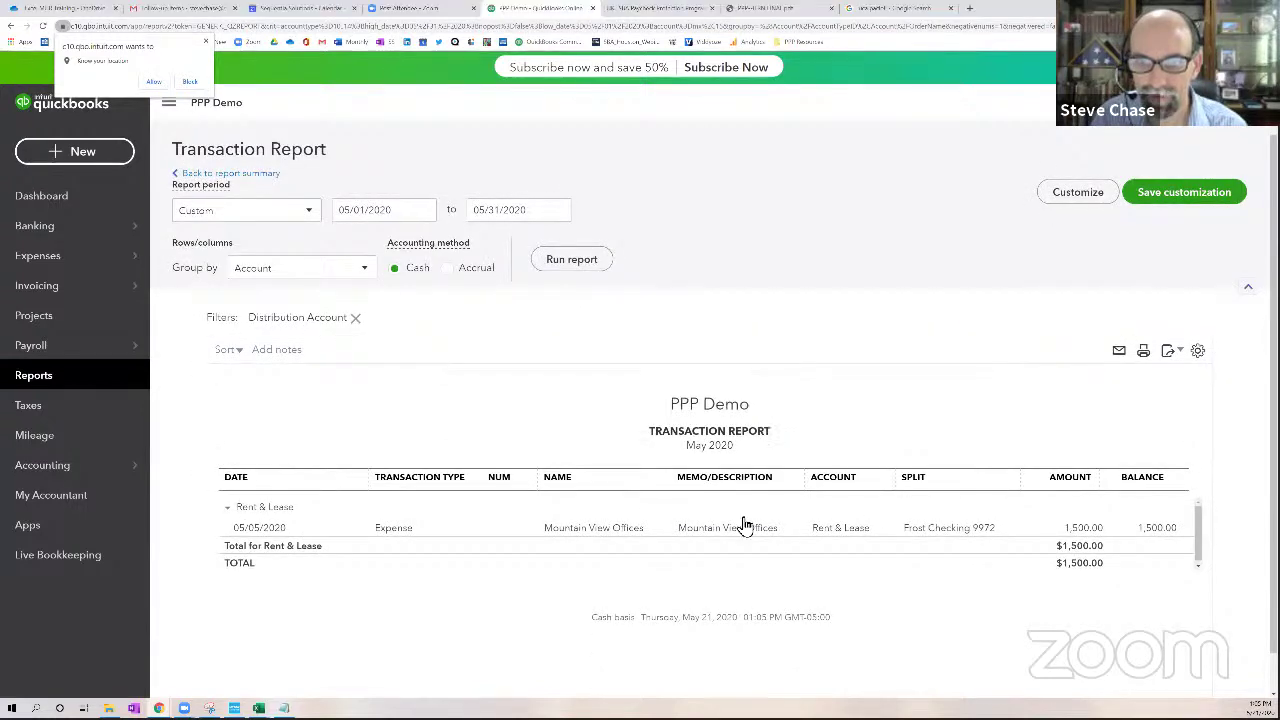
pyautogui.click(744, 530)
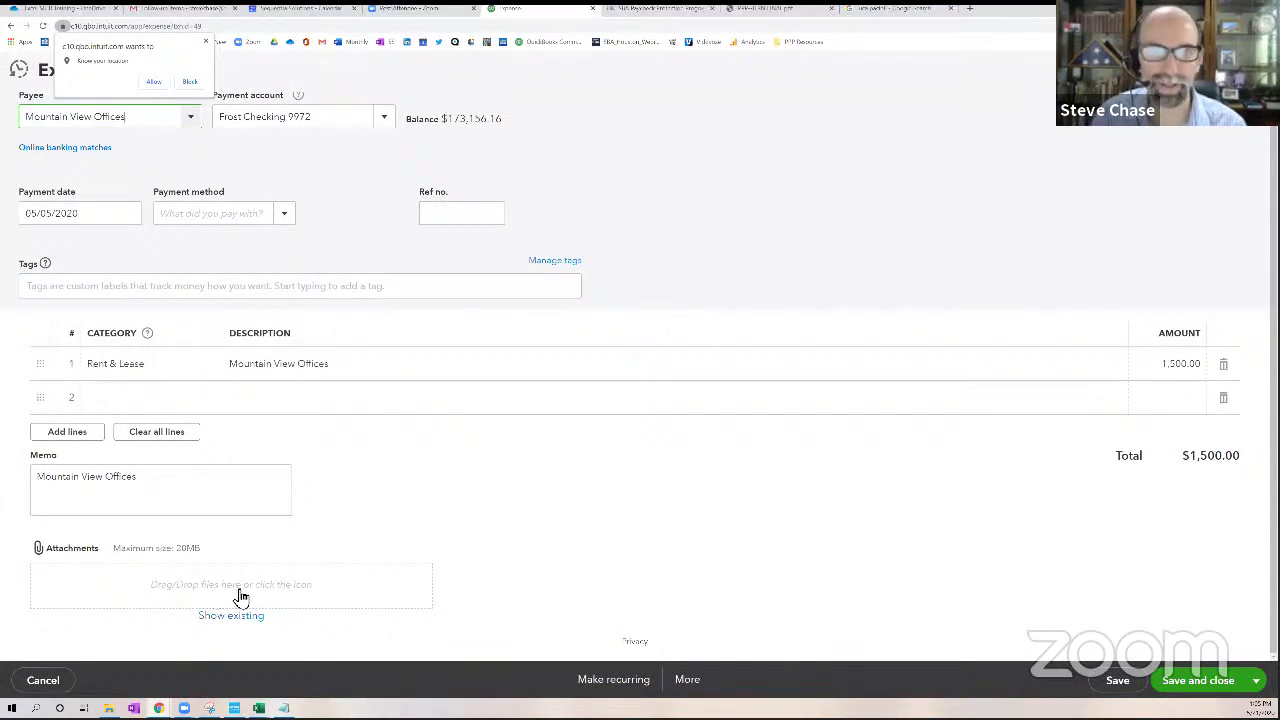
pyautogui.click(1252, 69)
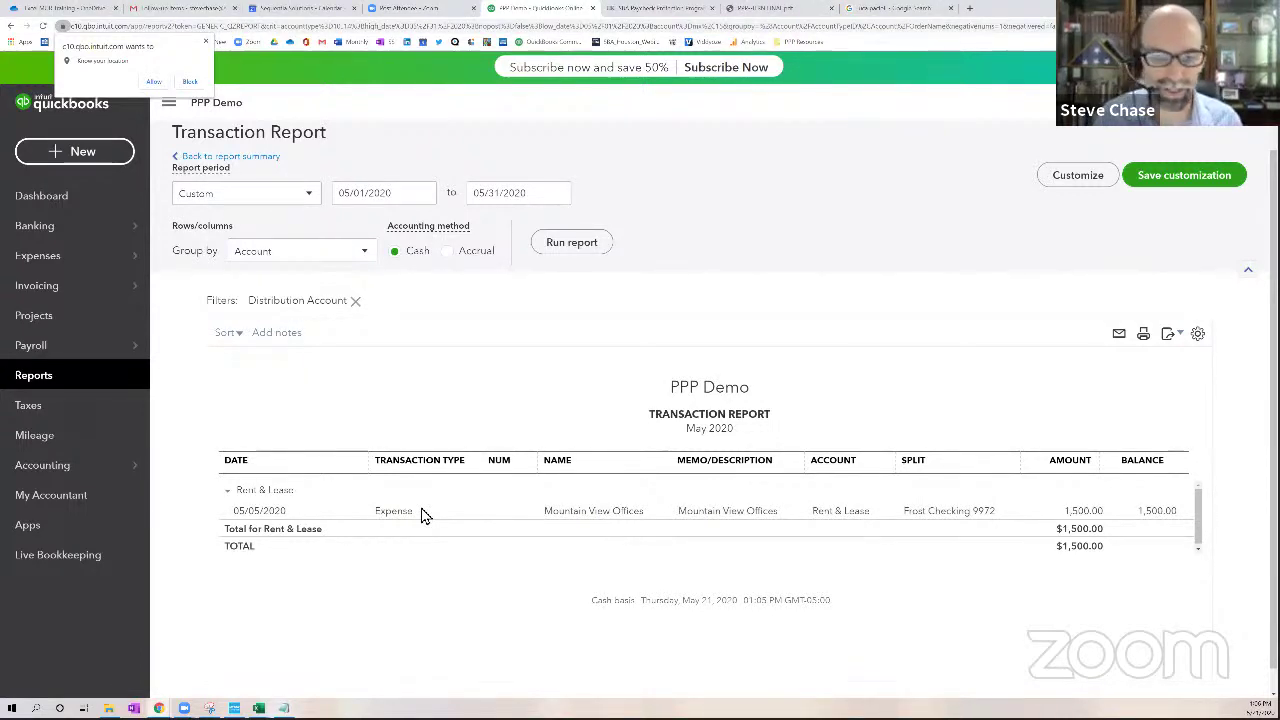
# Bring the PPP tracker to front, maximize Excel and AutoFit column G
pyautogui.moveTo(258, 708)
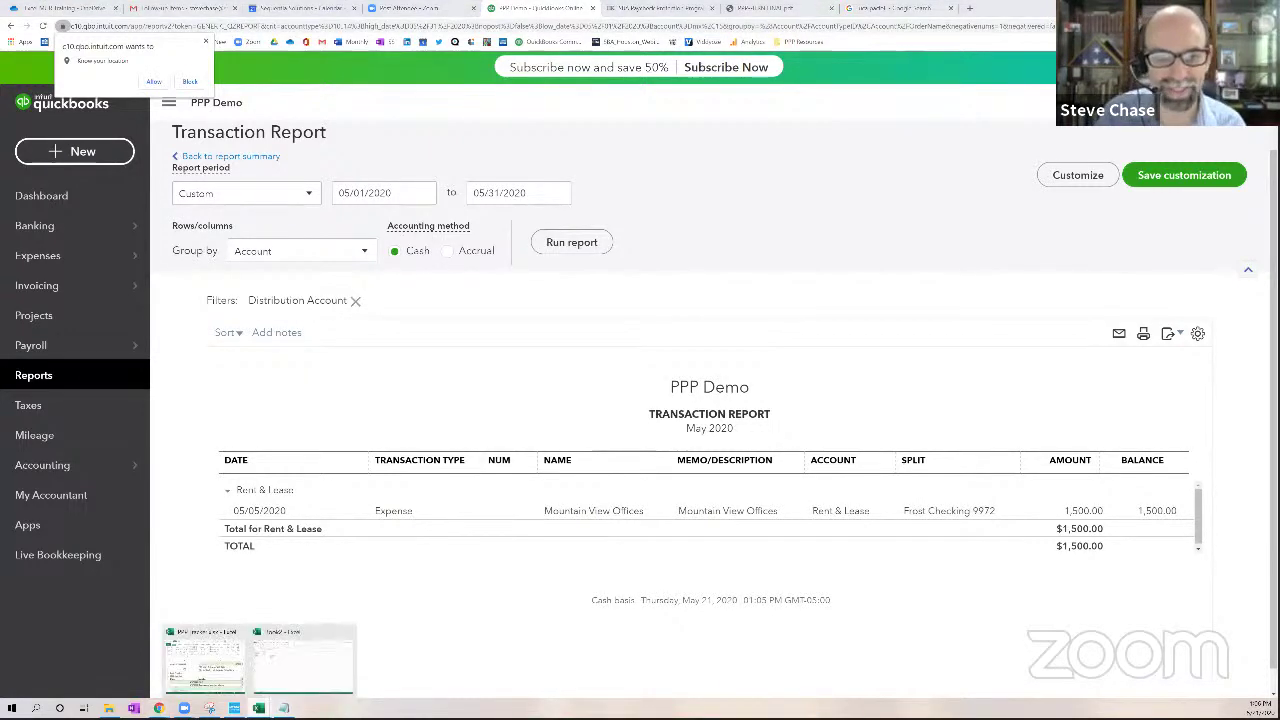
pyautogui.click(238, 676)
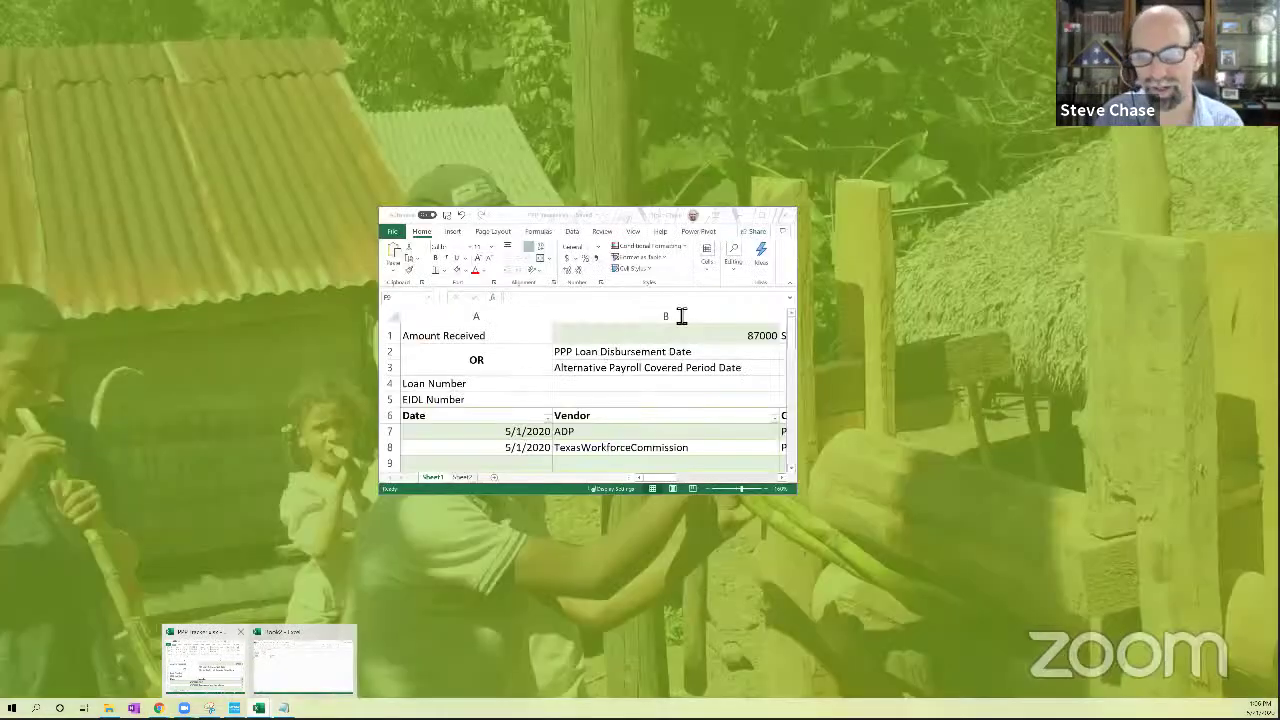
pyautogui.click(762, 214)
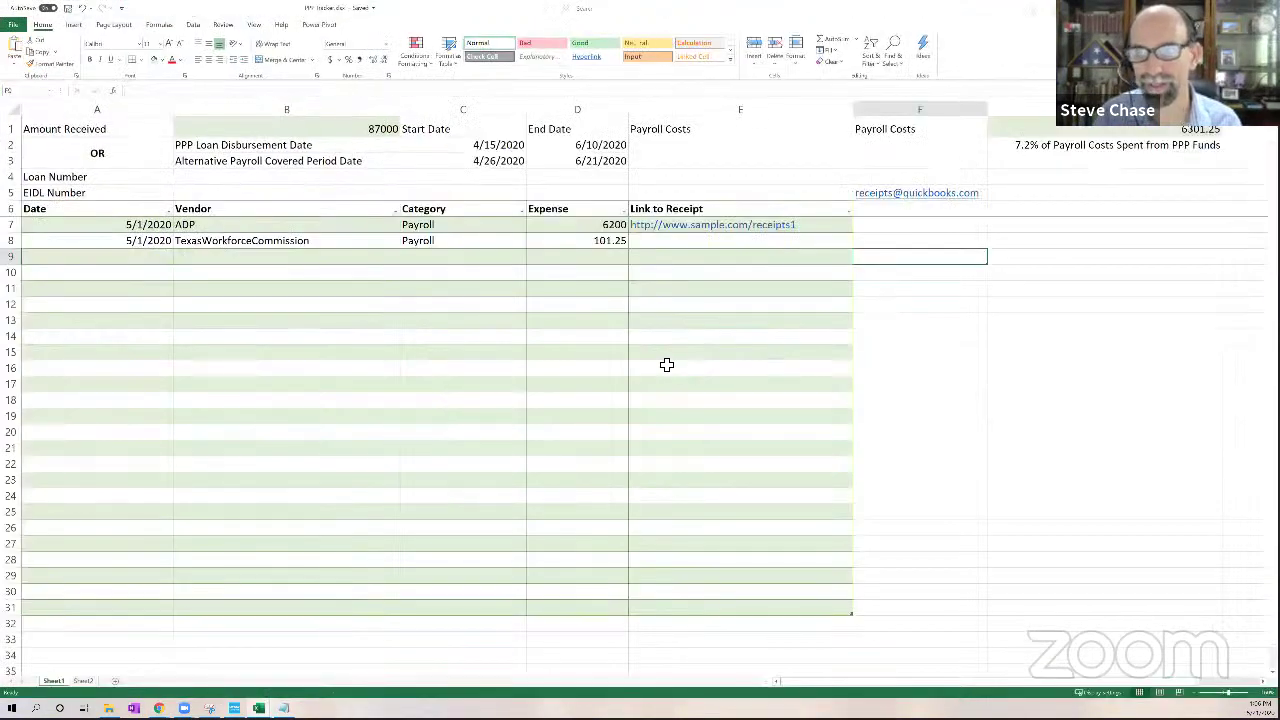
pyautogui.click(1221, 130)
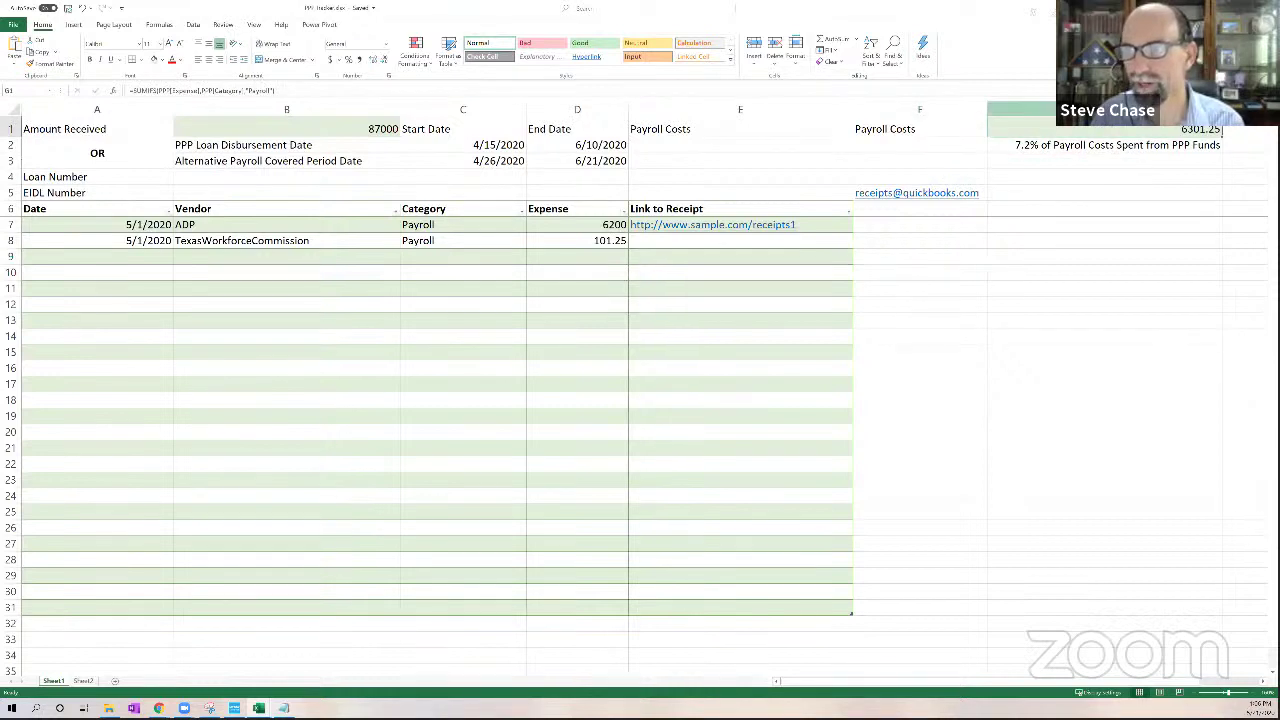
pyautogui.moveTo(1222, 109); pyautogui.dragTo(1179, 109)
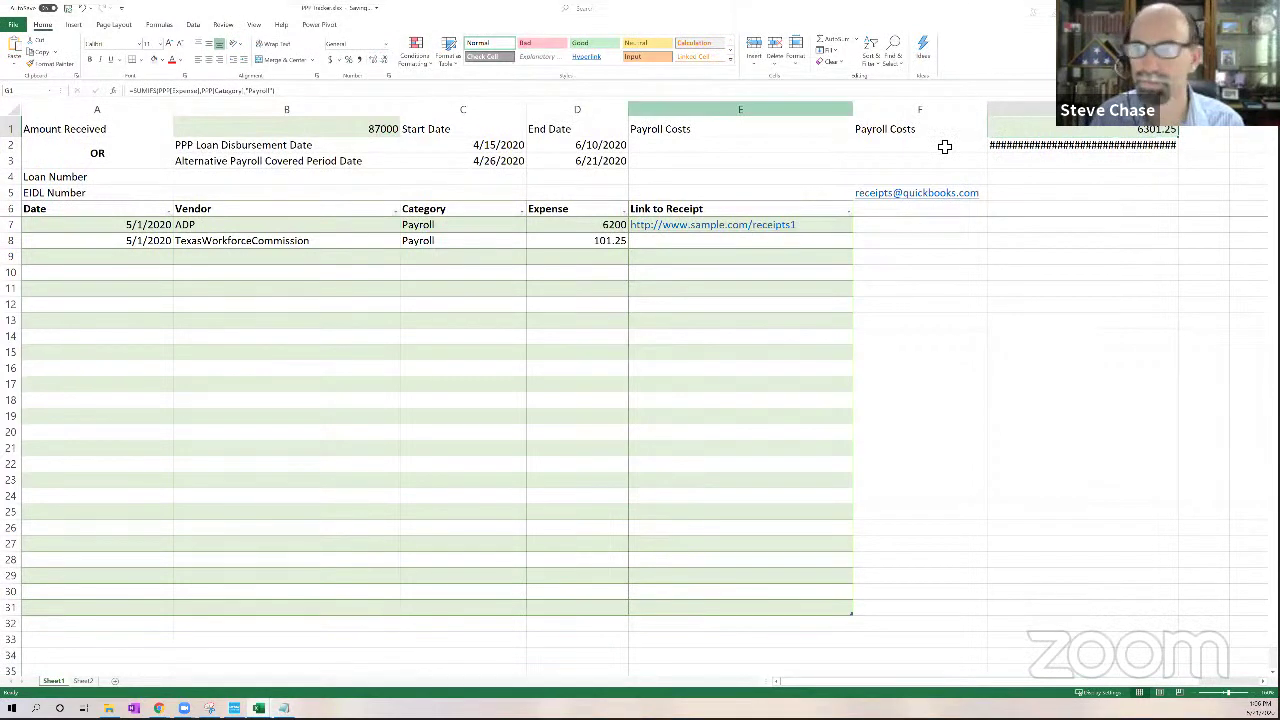
pyautogui.doubleClick(1179, 109)
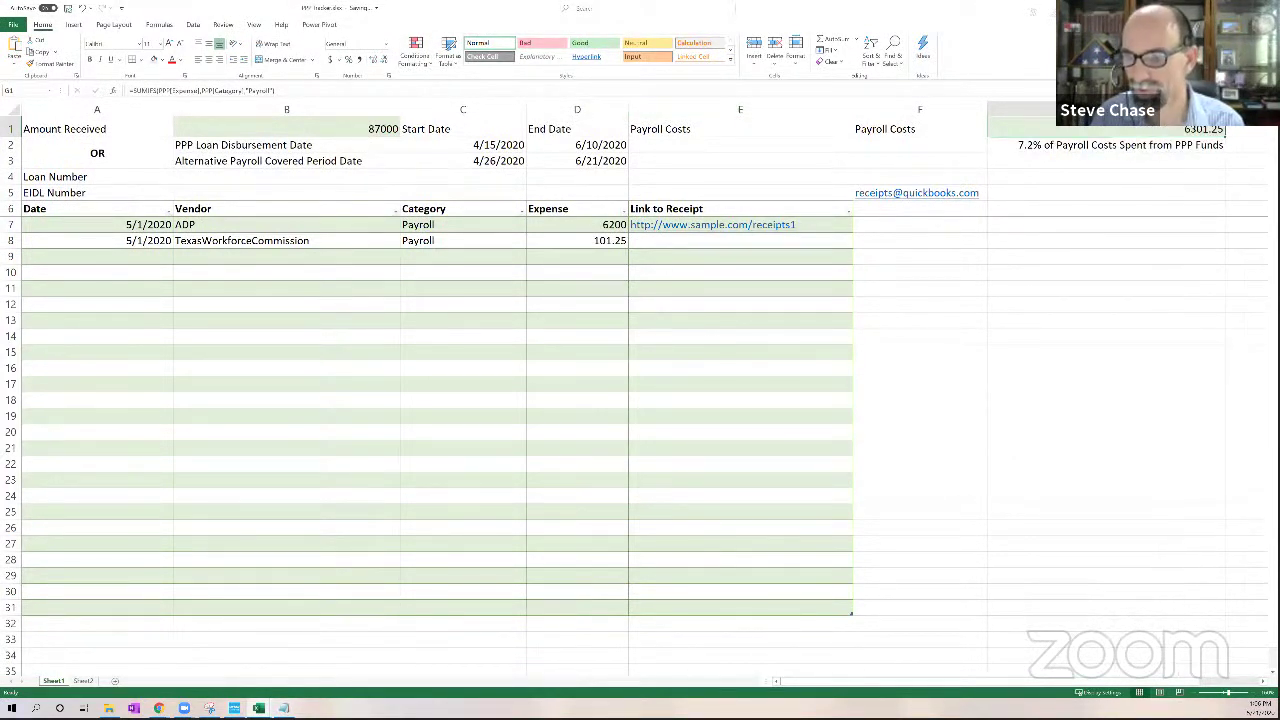
pyautogui.hscroll(5, 528, 143)
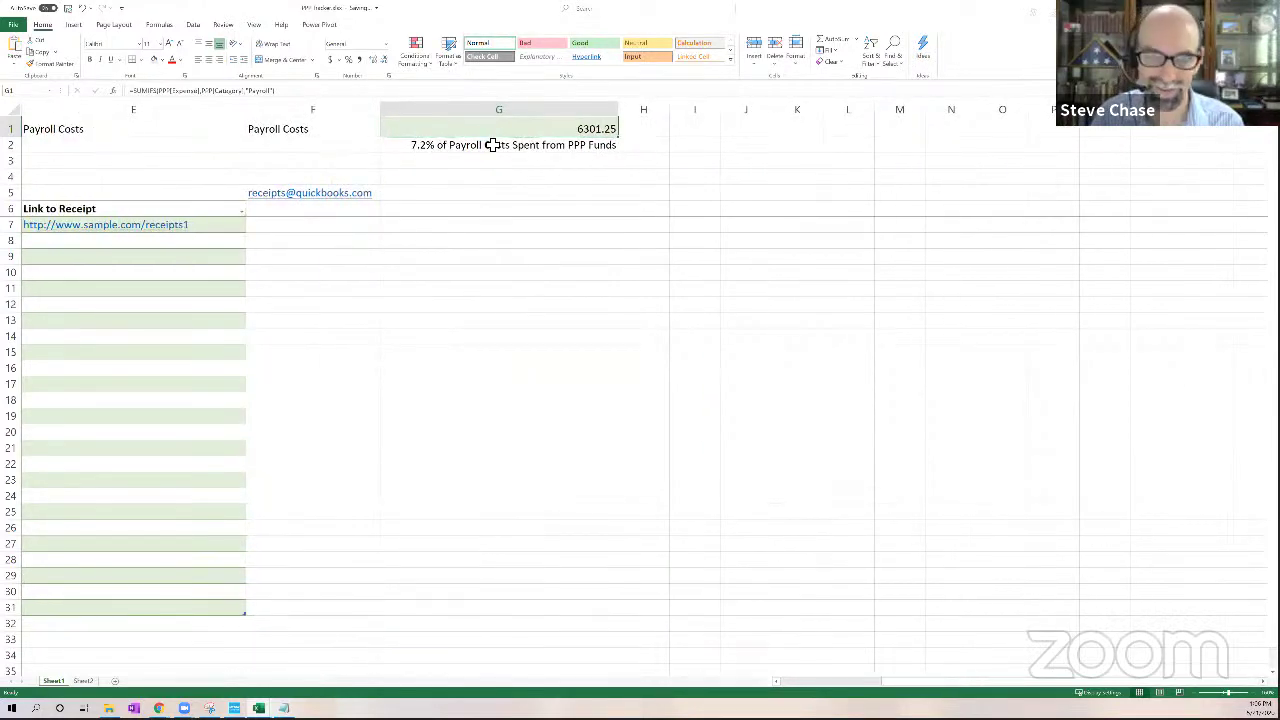
# Inspect G2's =G1/B1 payroll percentage formula, leaving it unchanged
pyautogui.click(492, 145)
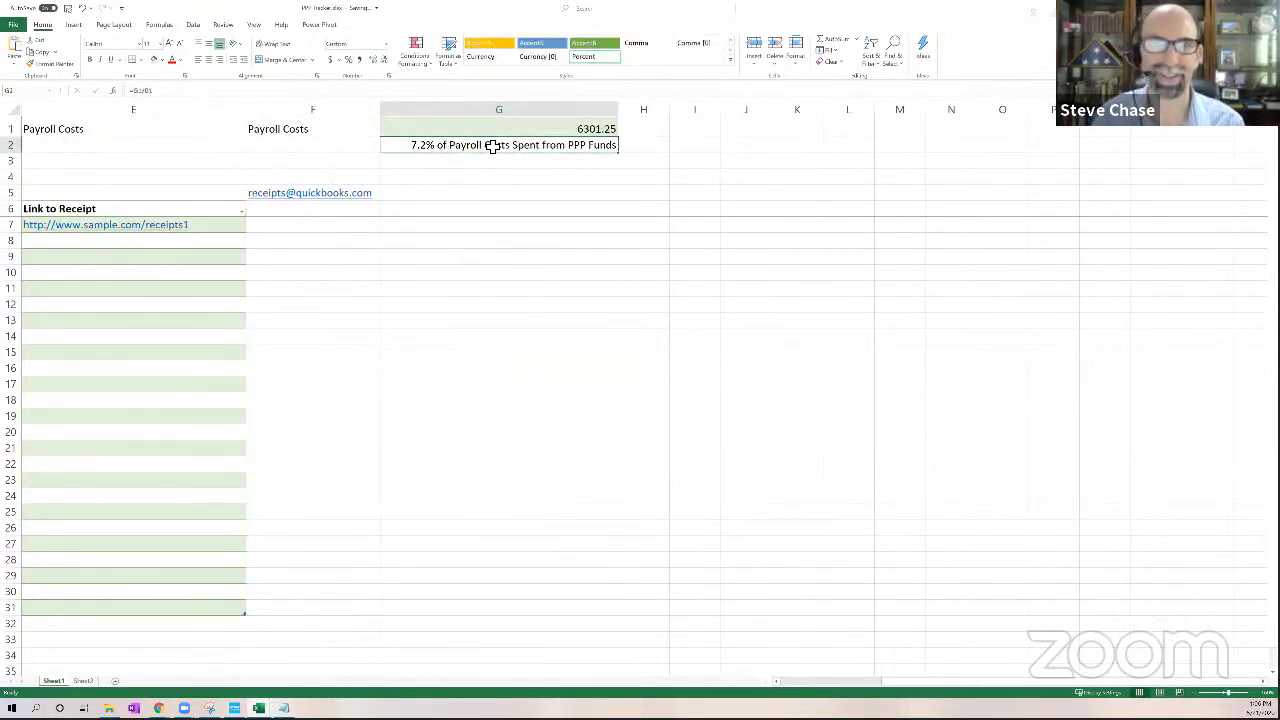
pyautogui.click(166, 92)
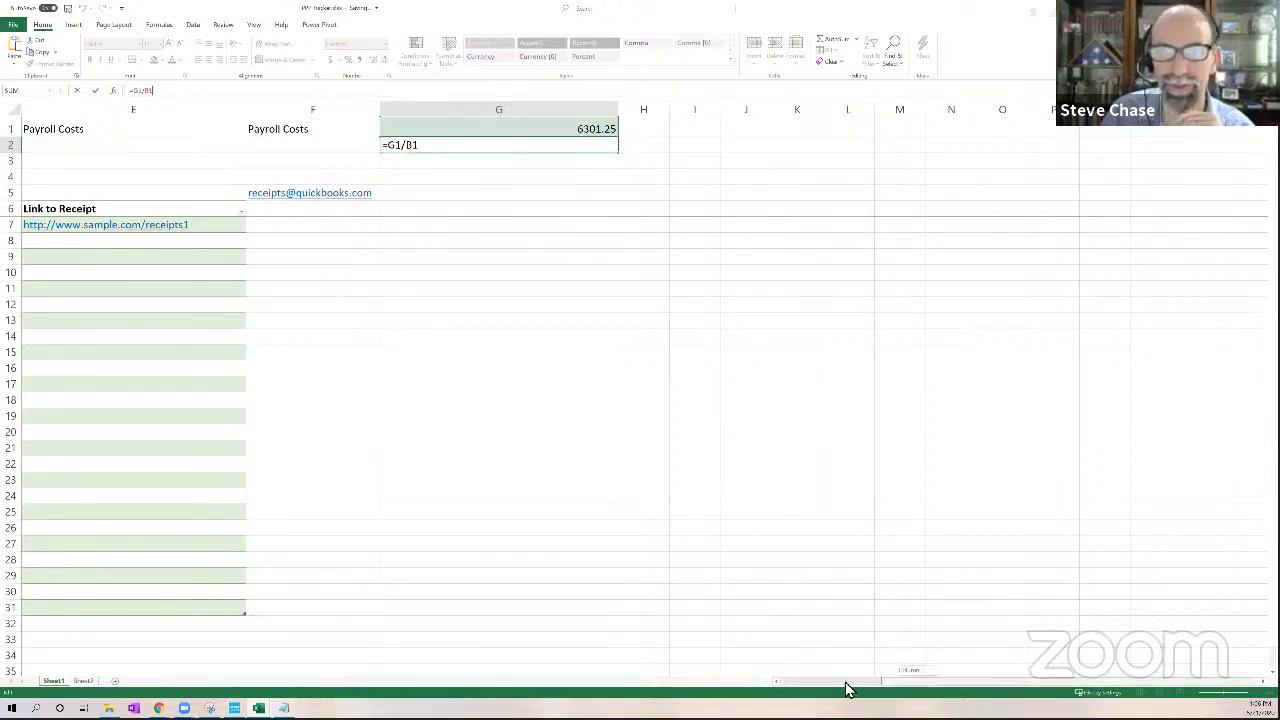
pyautogui.moveTo(846, 682); pyautogui.dragTo(783, 682)
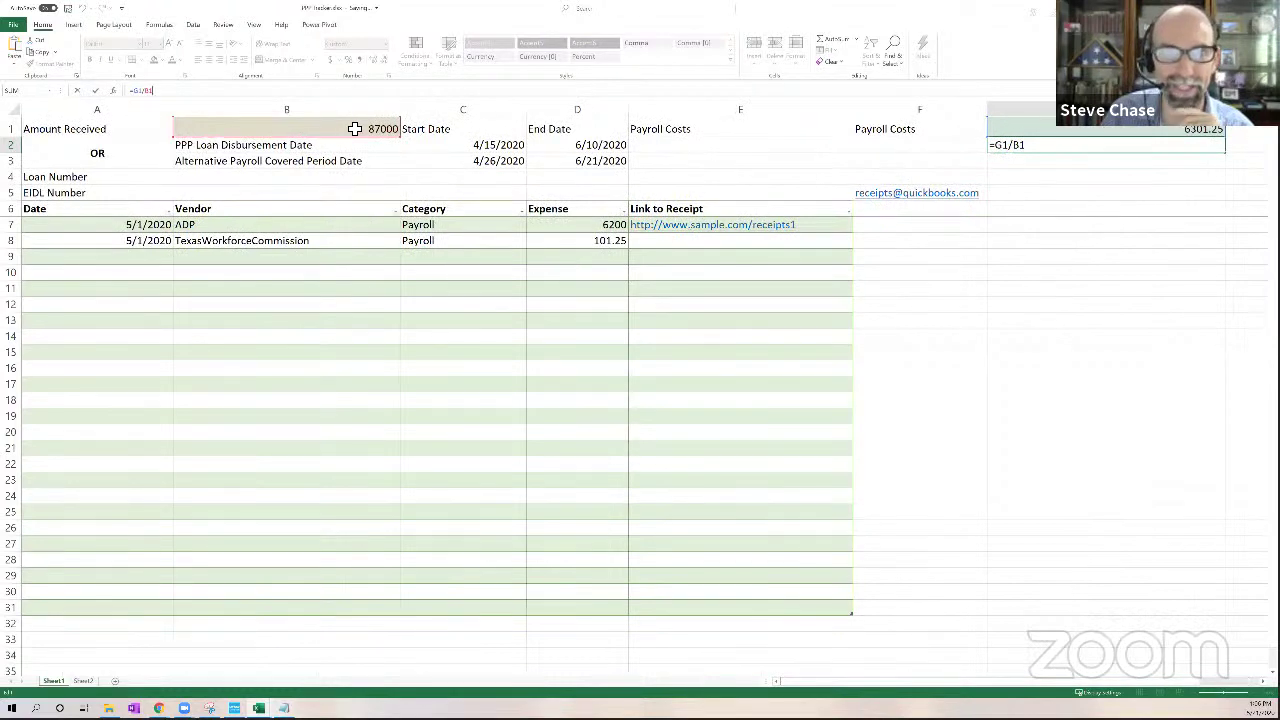
pyautogui.press('Return')
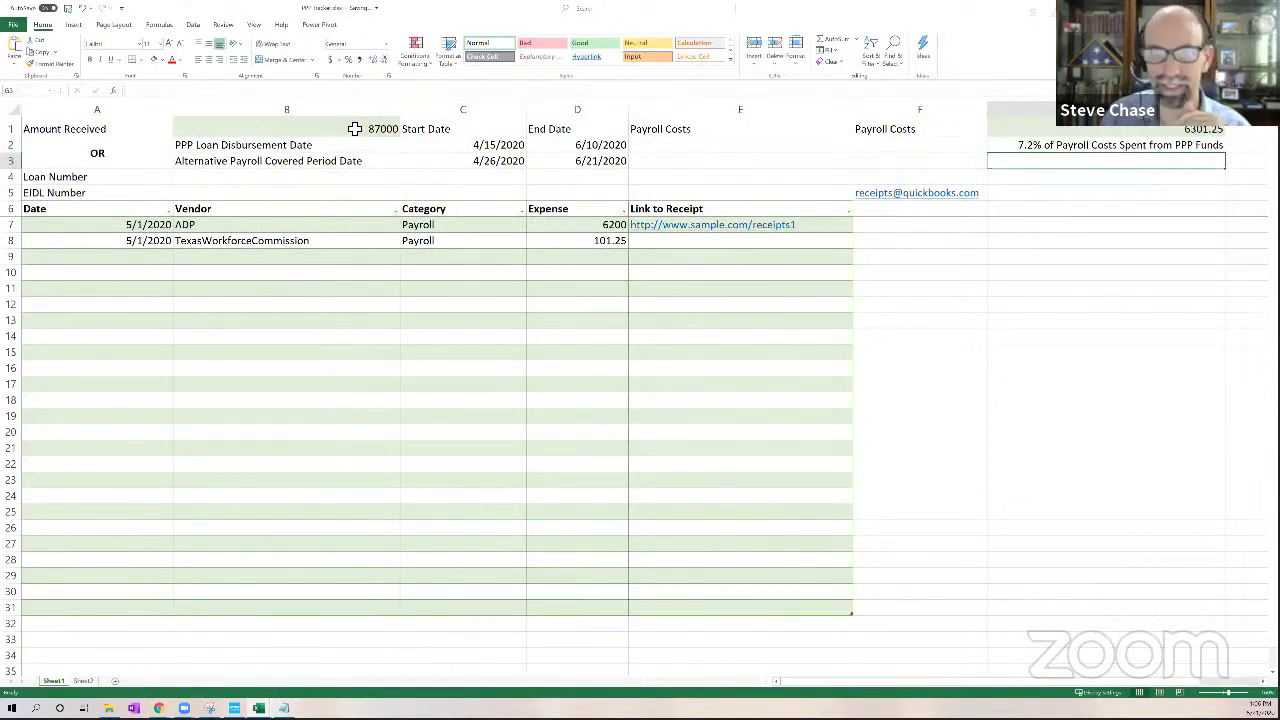
pyautogui.click(134, 257)
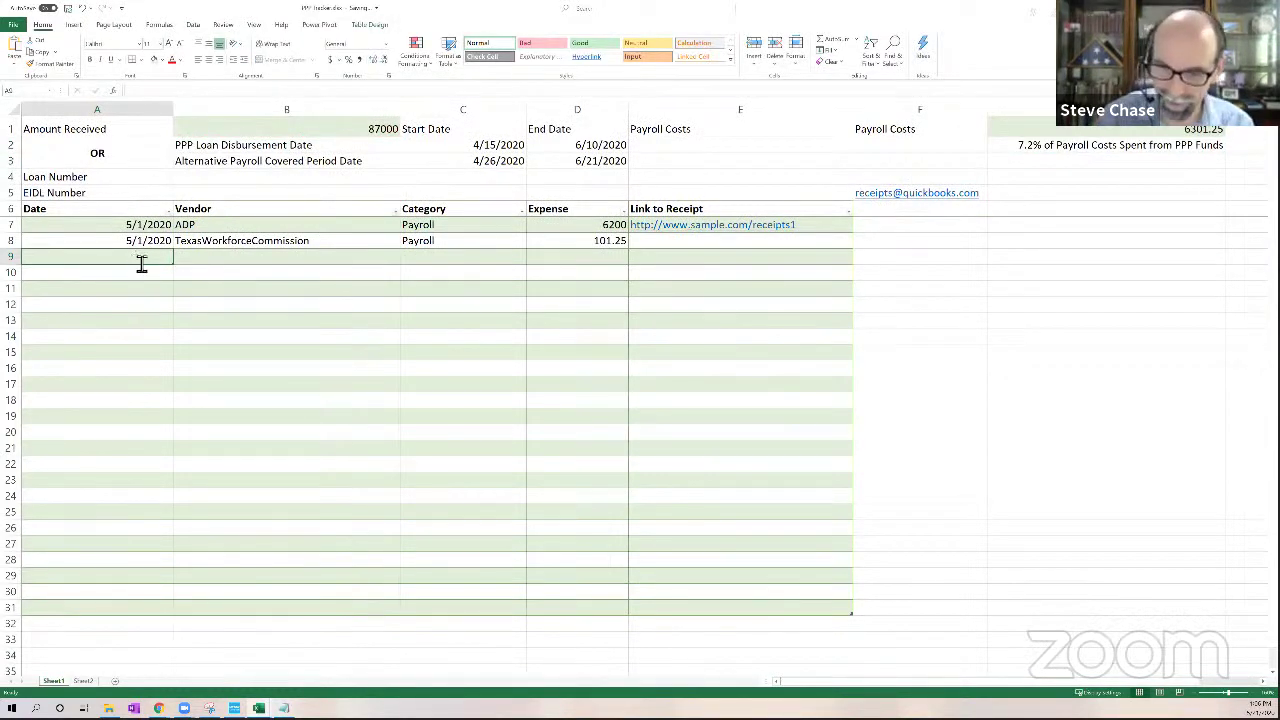
# Enter 5/15/2020, ADP, Payroll and an 8000 expense in row 9
pyautogui.write('5/15/')
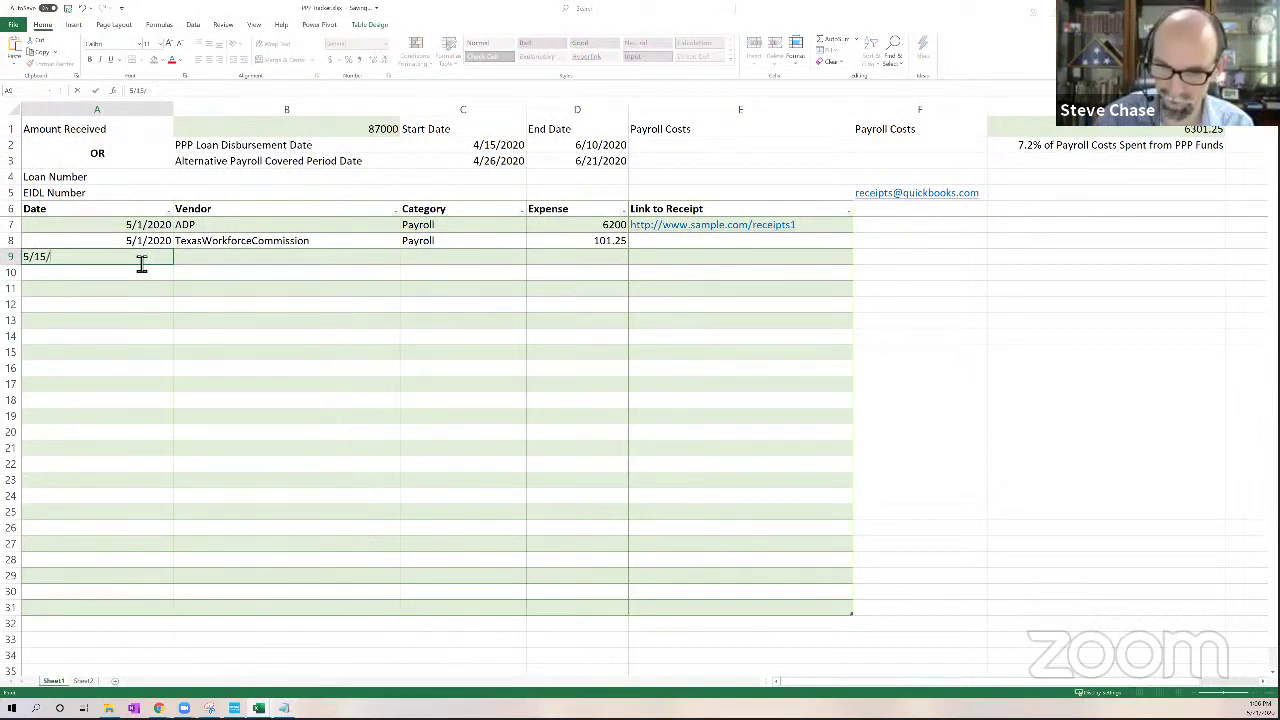
pyautogui.write('2020')
pyautogui.press('Tab')
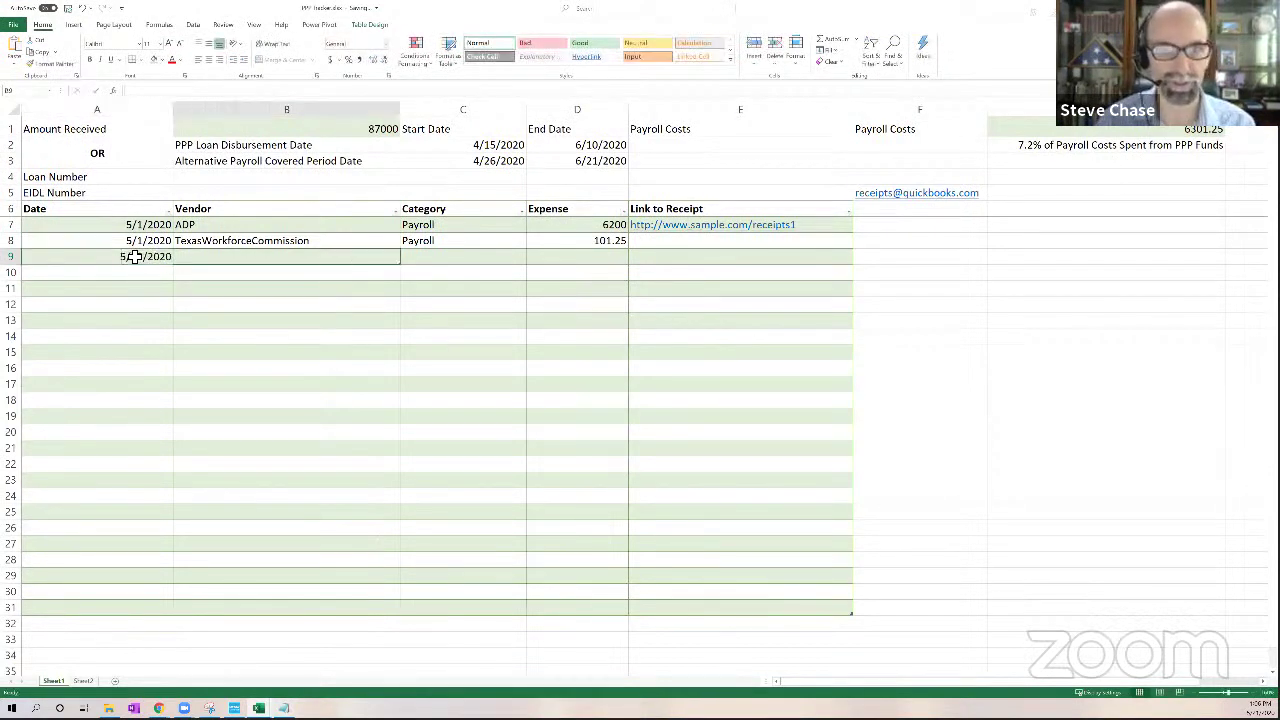
pyautogui.write('ADP')
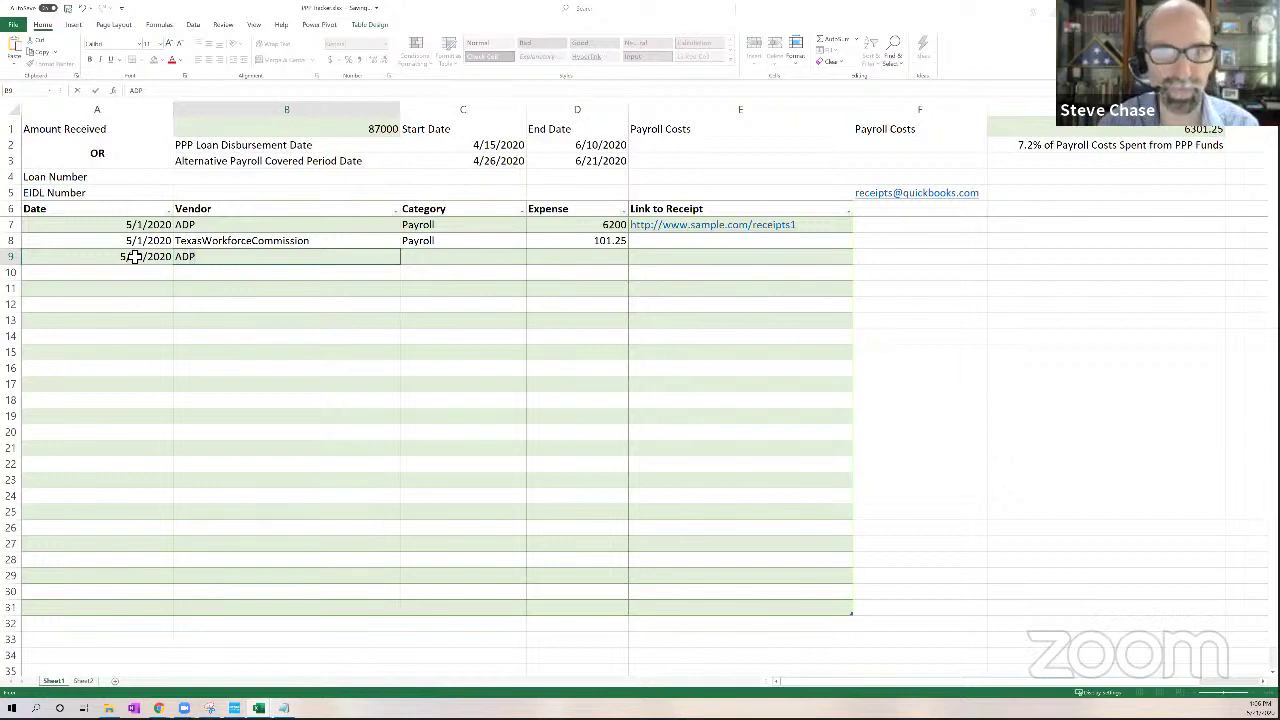
pyautogui.press('Tab')
pyautogui.write('payroll')
pyautogui.press('Tab')
pyautogui.press('Tab')
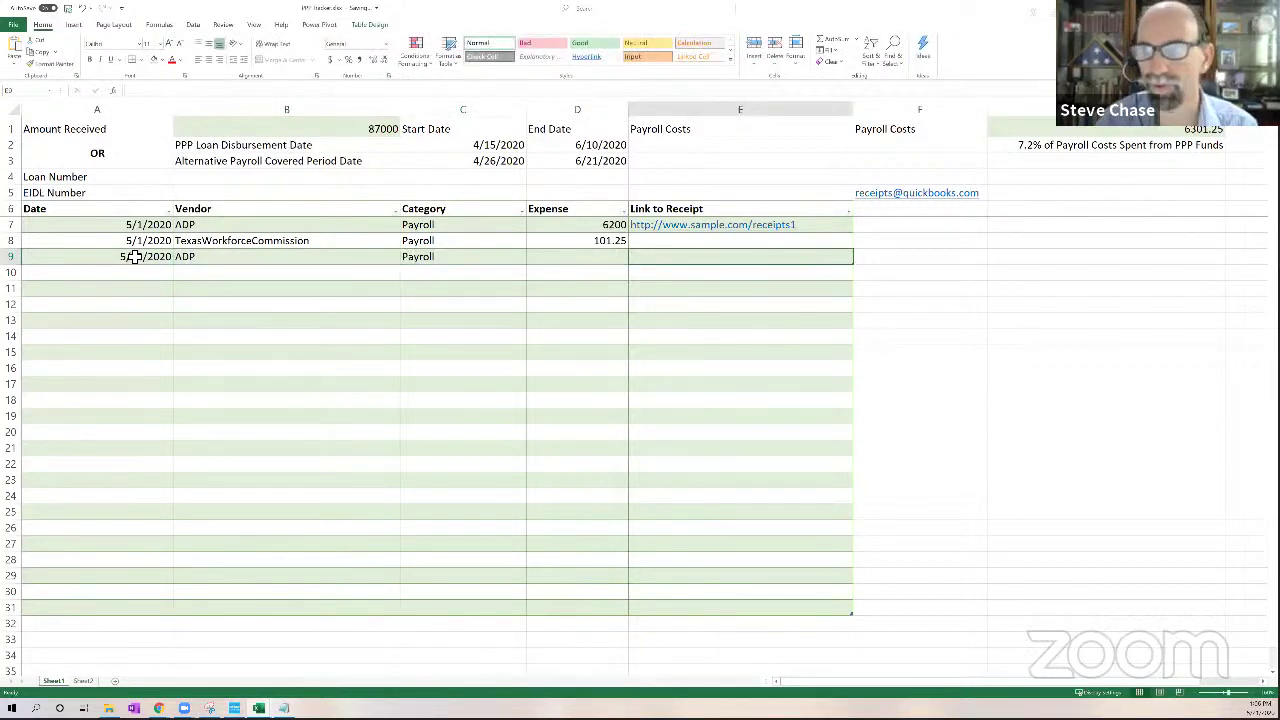
pyautogui.click(552, 258)
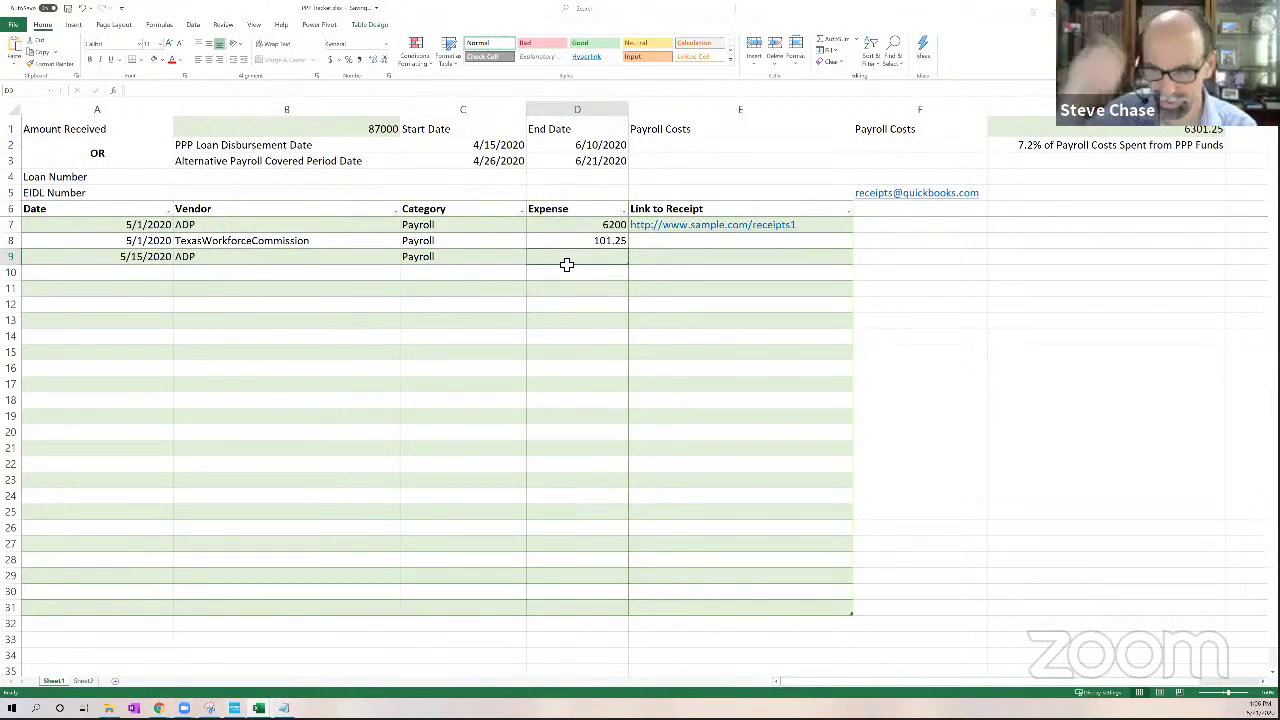
pyautogui.write('8000')
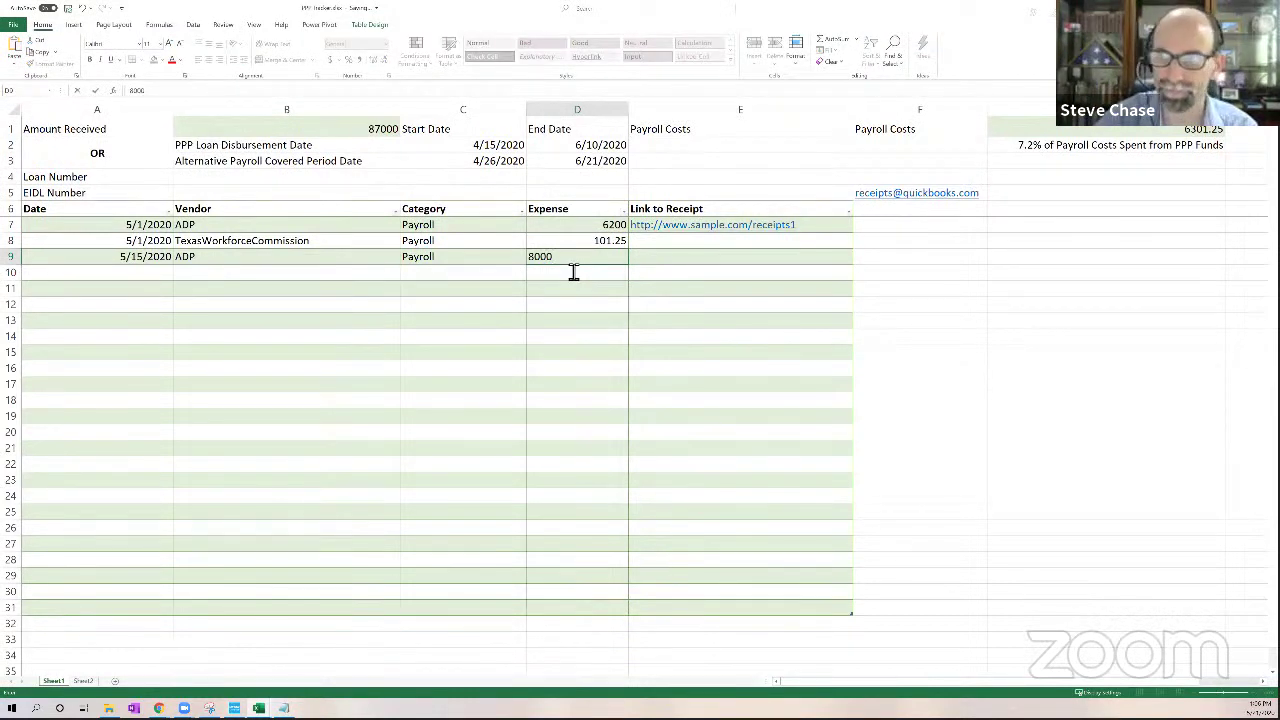
pyautogui.press('Return')
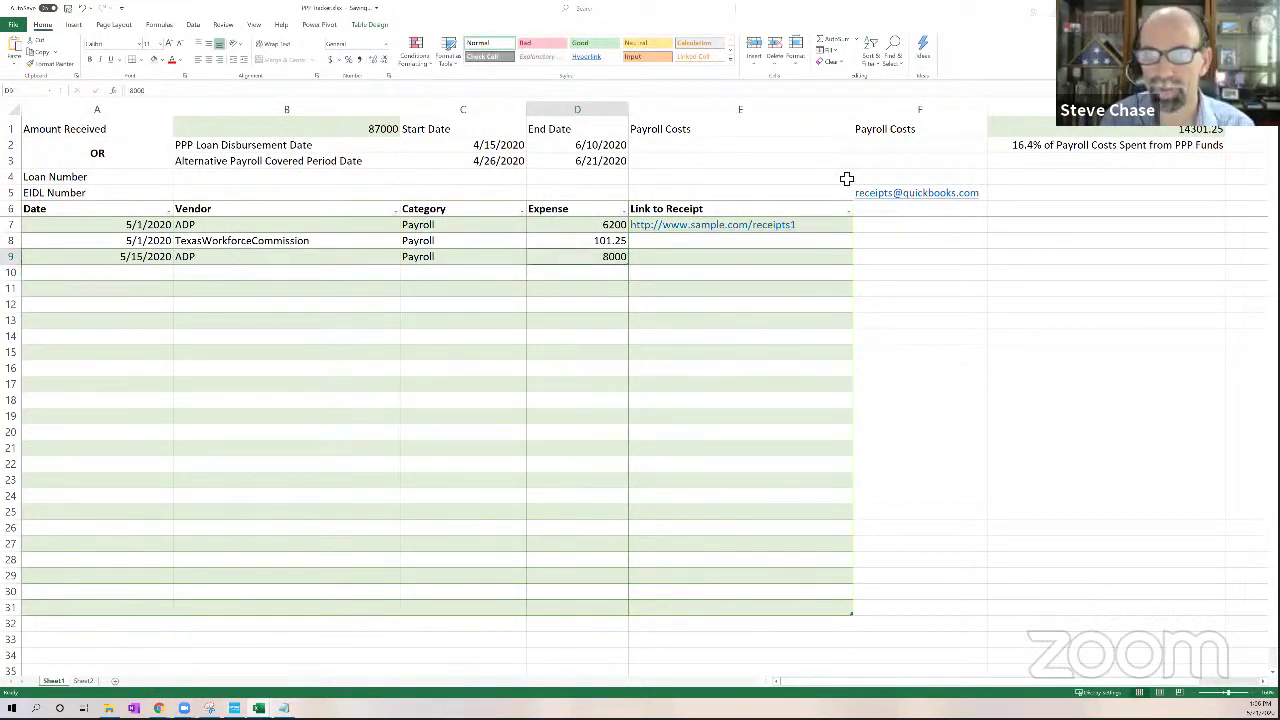
# Check the updated payroll total in G1 and amount received in B1, then return to QuickBooks
pyautogui.click(1138, 136)
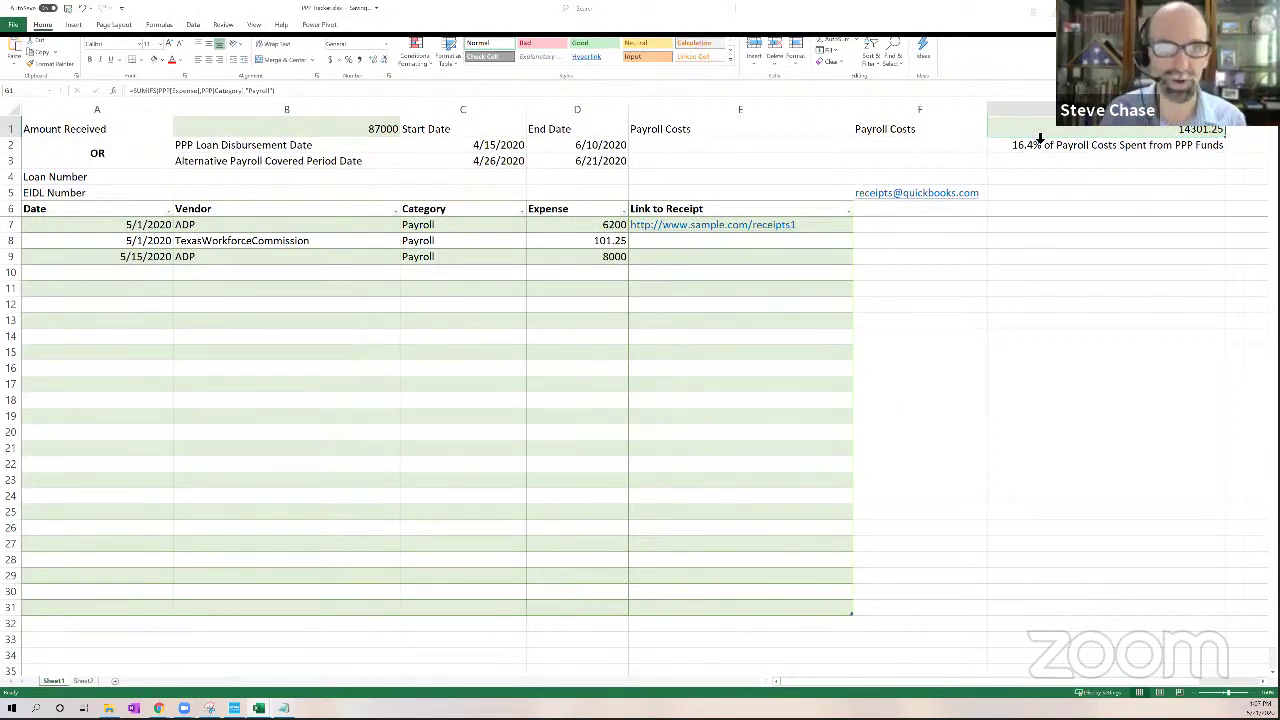
pyautogui.click(366, 134)
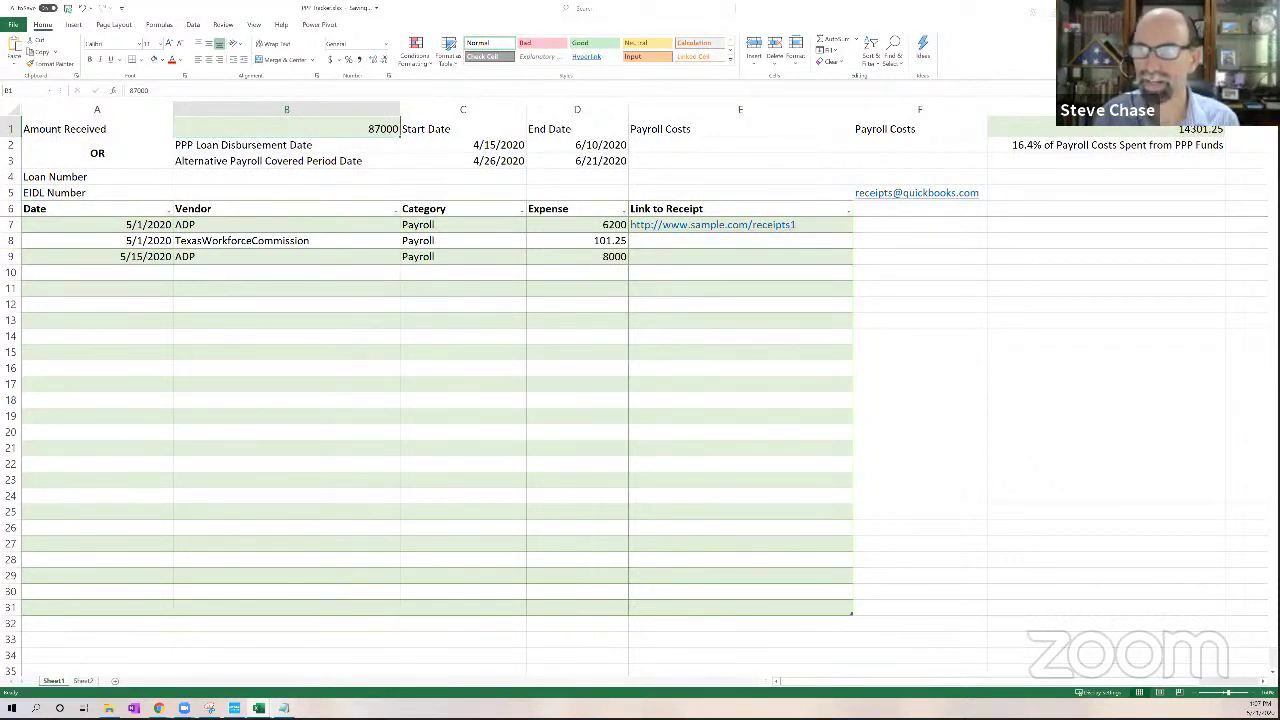
pyautogui.hotkey('alt', 'Tab')
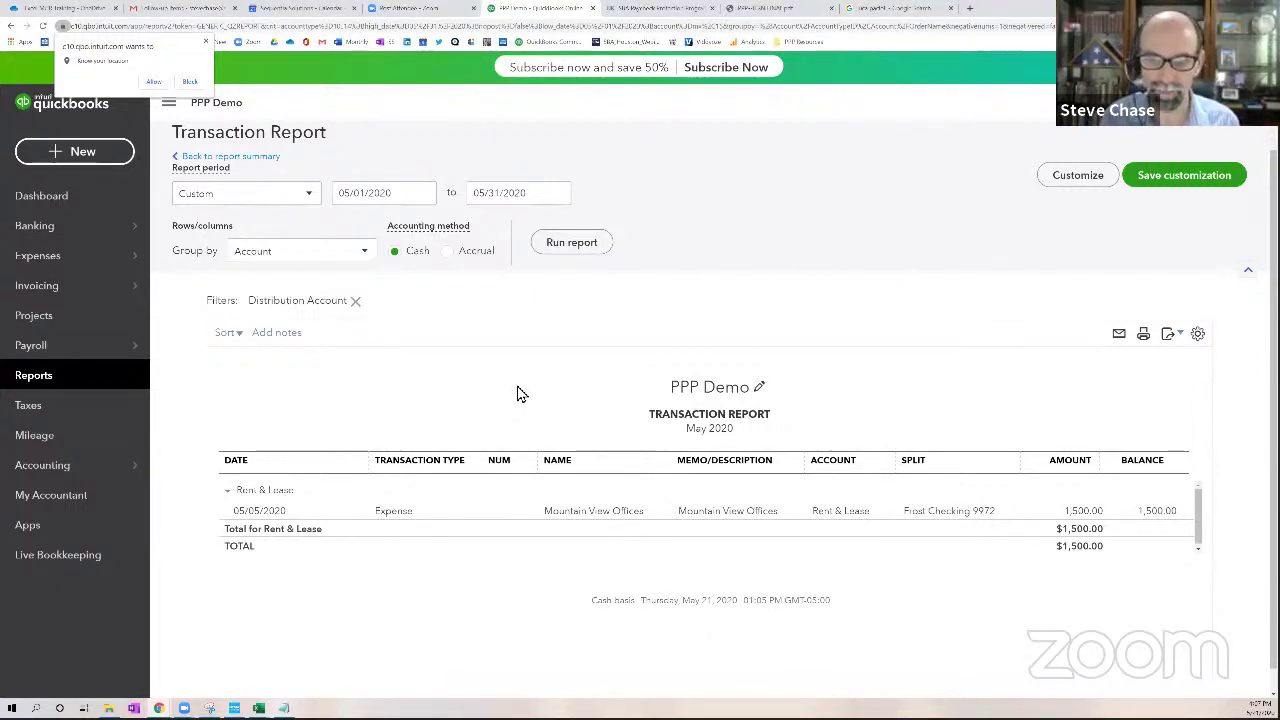
# Revisit the PPP 8 Week Covered Period report, then go to the bank transactions list
pyautogui.click(48, 376)
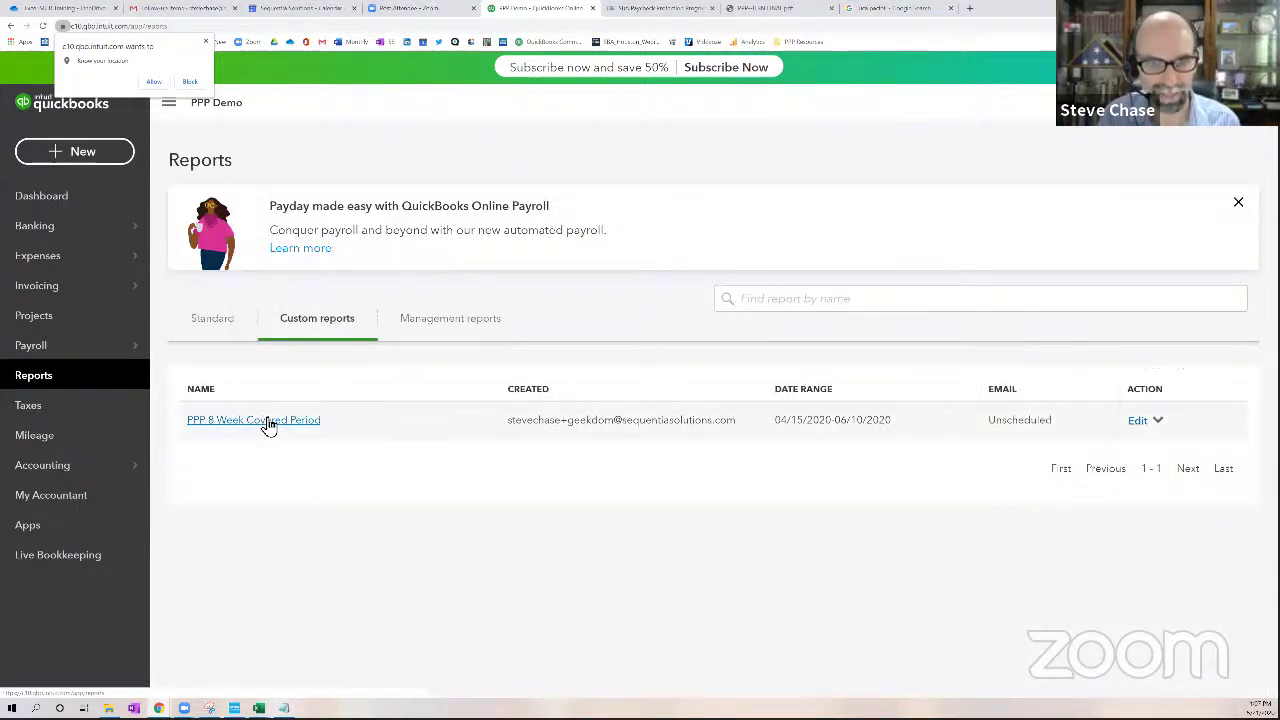
pyautogui.click(268, 421)
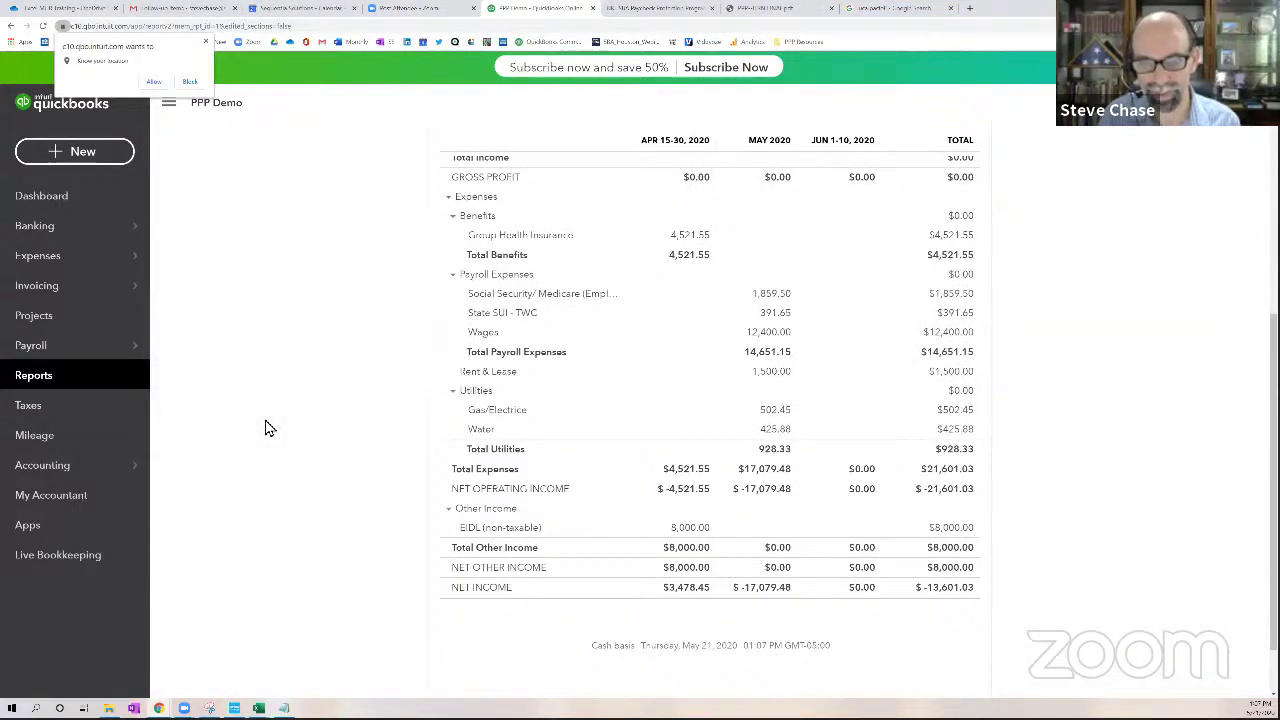
pyautogui.scroll(2, 265, 428)
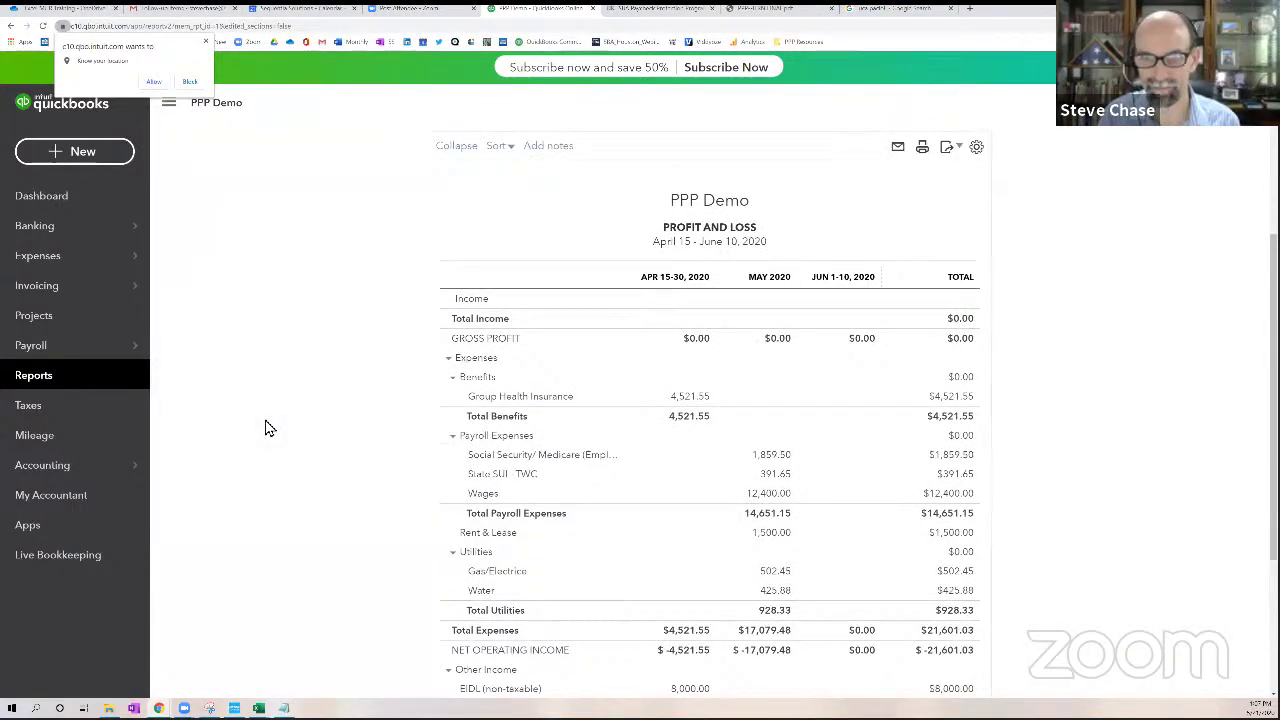
pyautogui.scroll(-3, 265, 428)
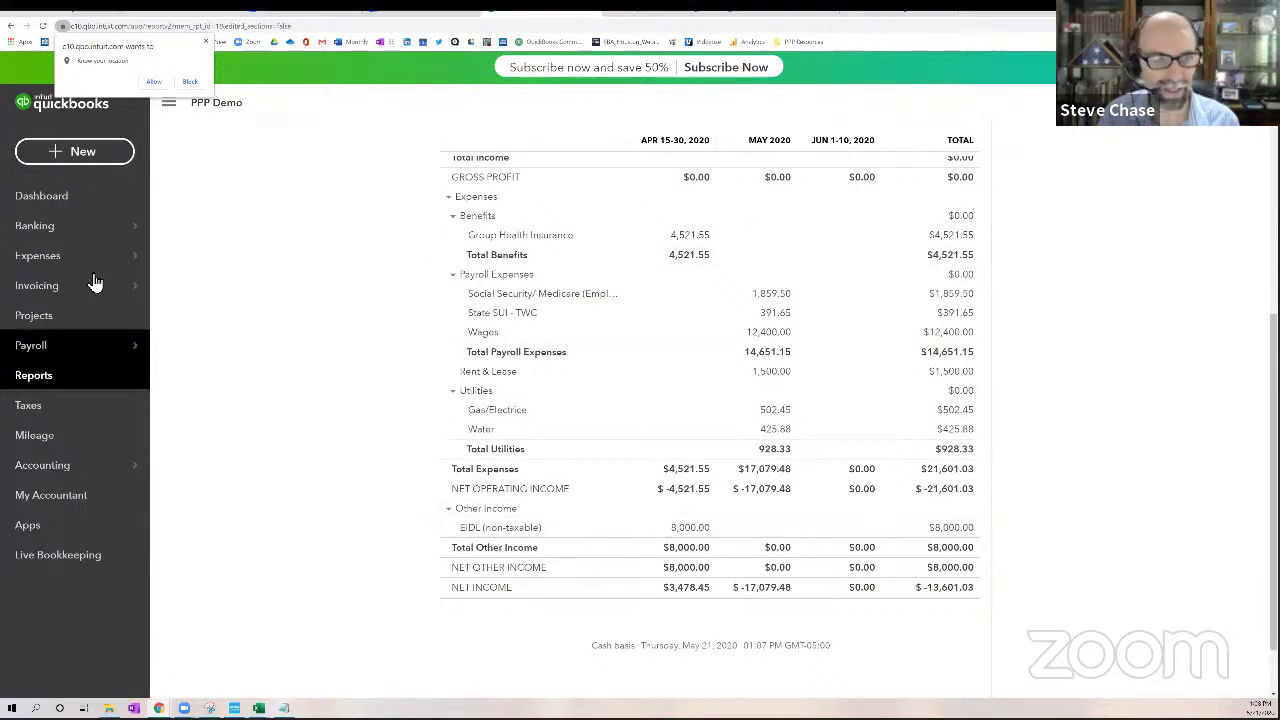
pyautogui.click(68, 237)
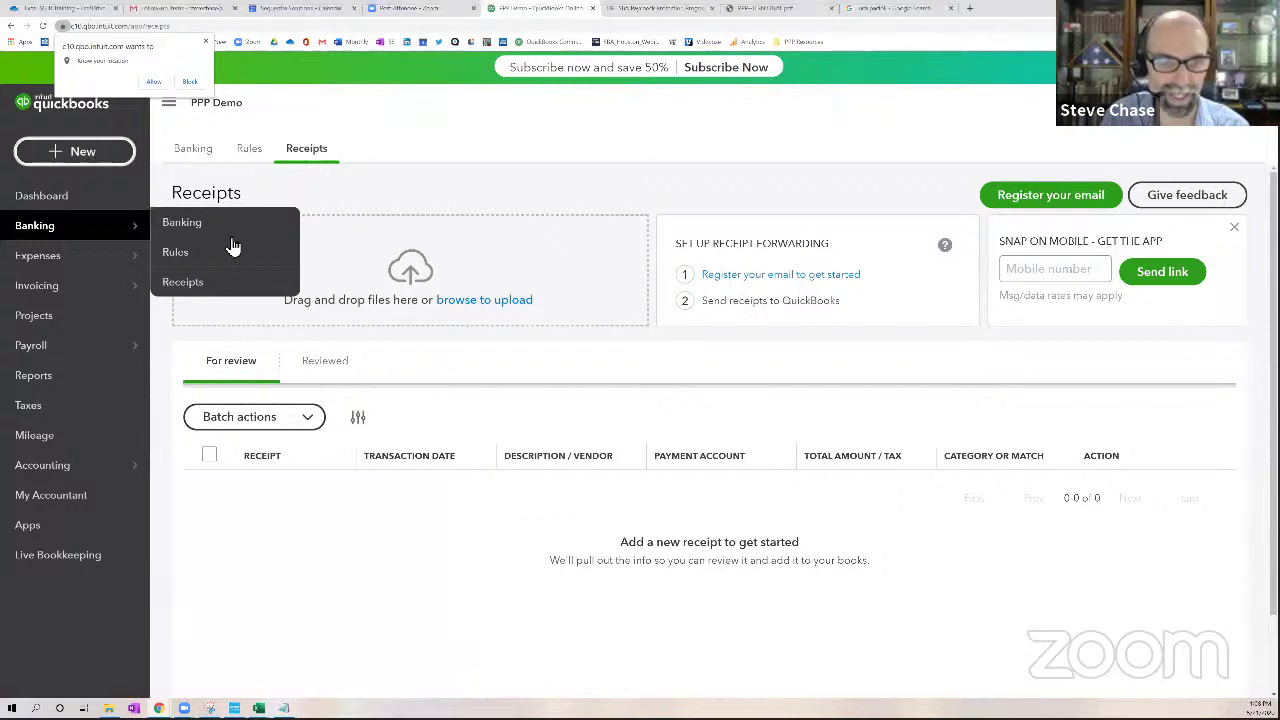
pyautogui.click(205, 150)
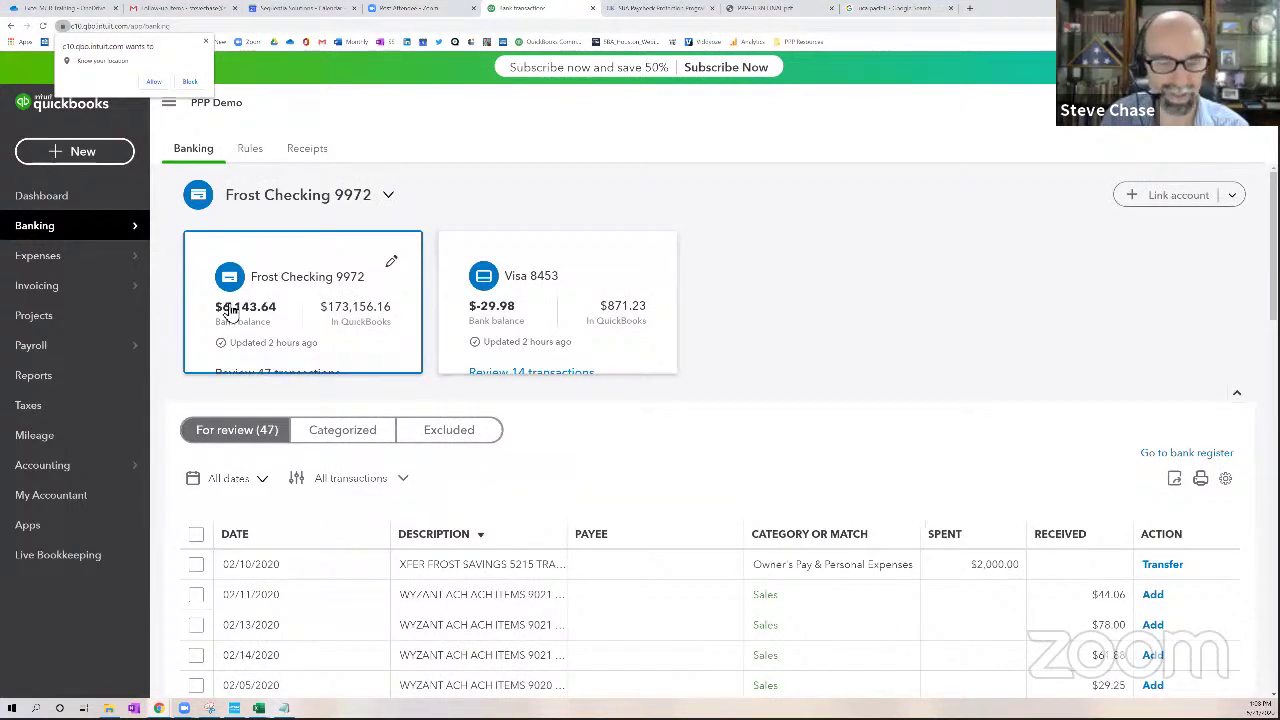
# Start a new expense to payee Ontraport, Inc. dated 05/21/2020
pyautogui.click(86, 155)
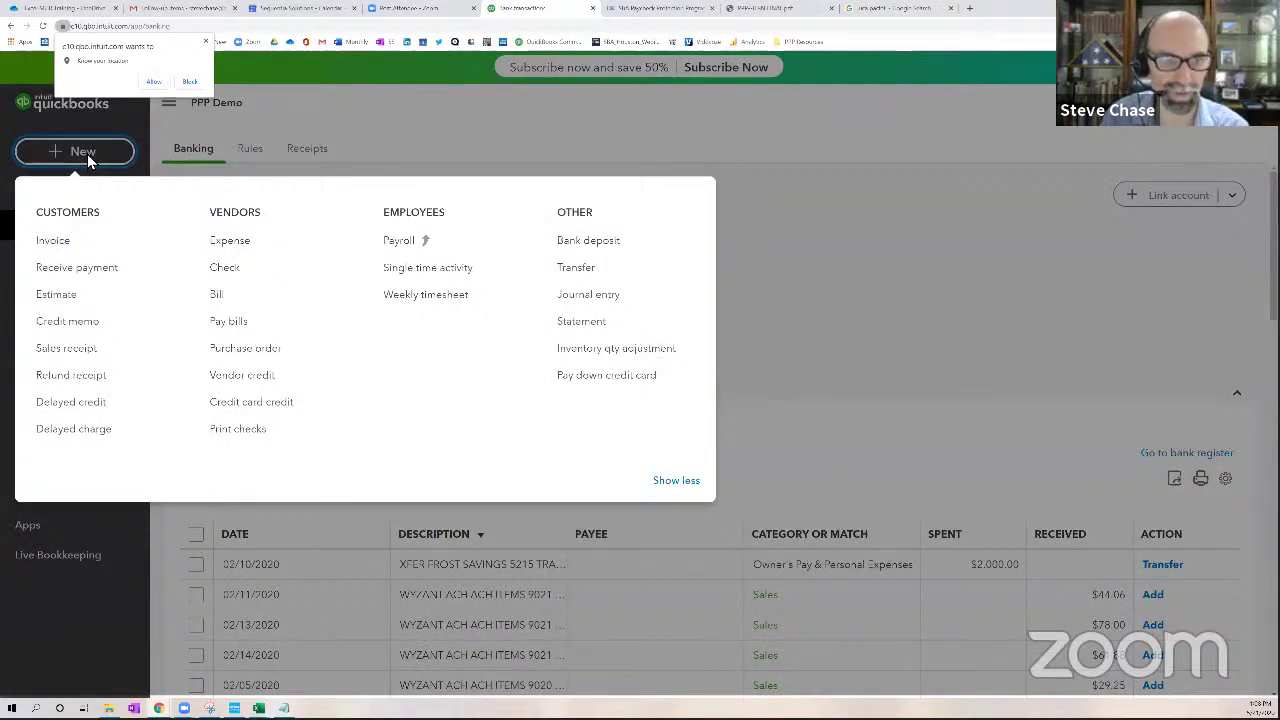
pyautogui.click(224, 243)
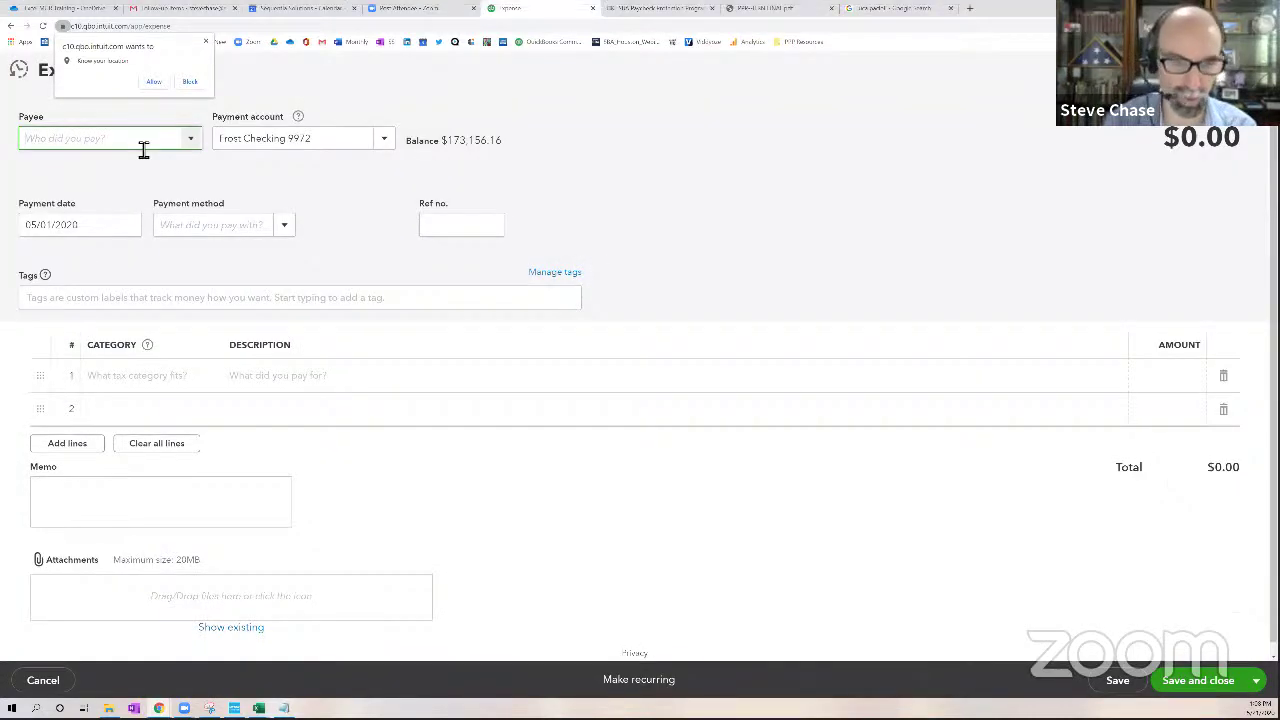
pyautogui.write('ONtr')
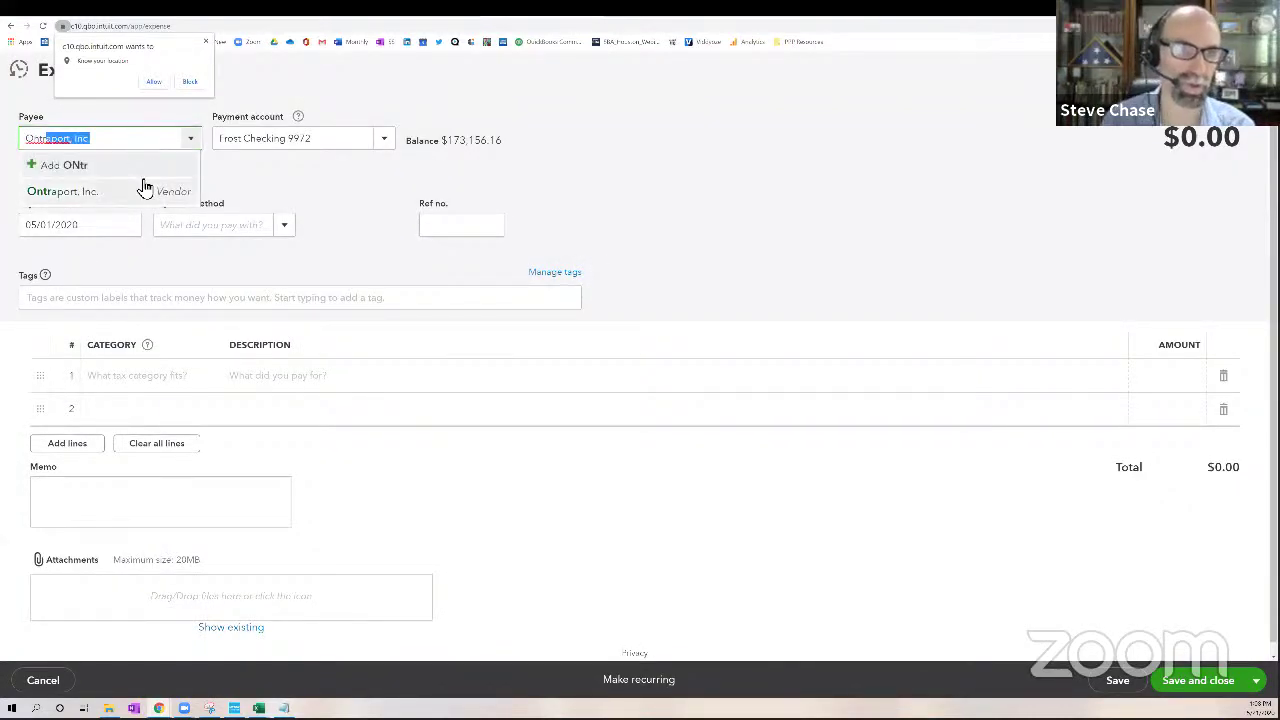
pyautogui.click(143, 190)
pyautogui.click(116, 227)
pyautogui.click(132, 226)
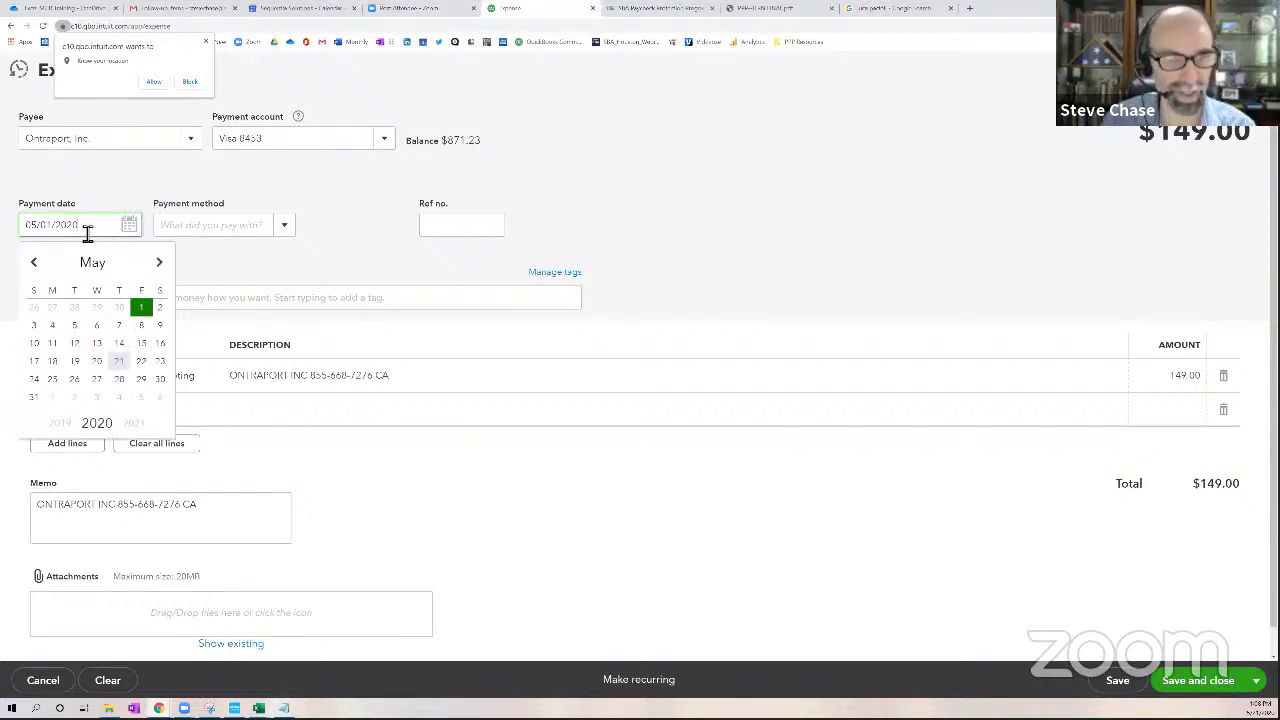
pyautogui.click(109, 194)
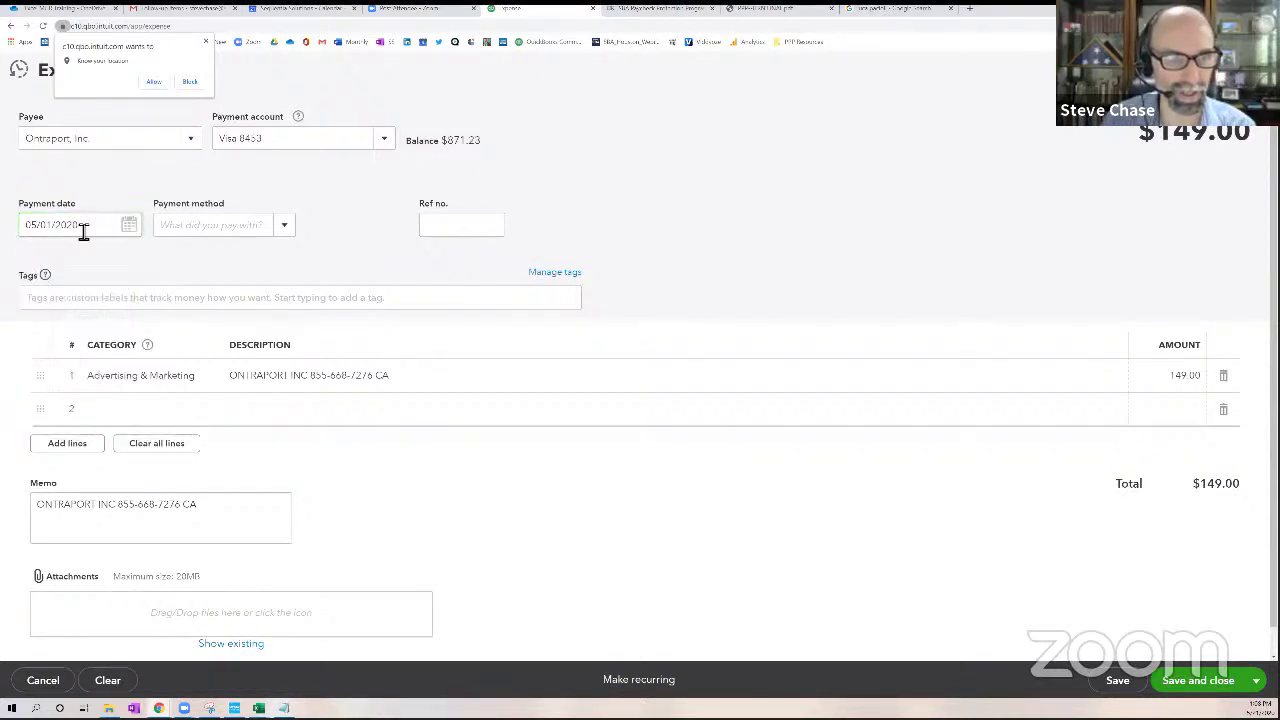
pyautogui.click(86, 229)
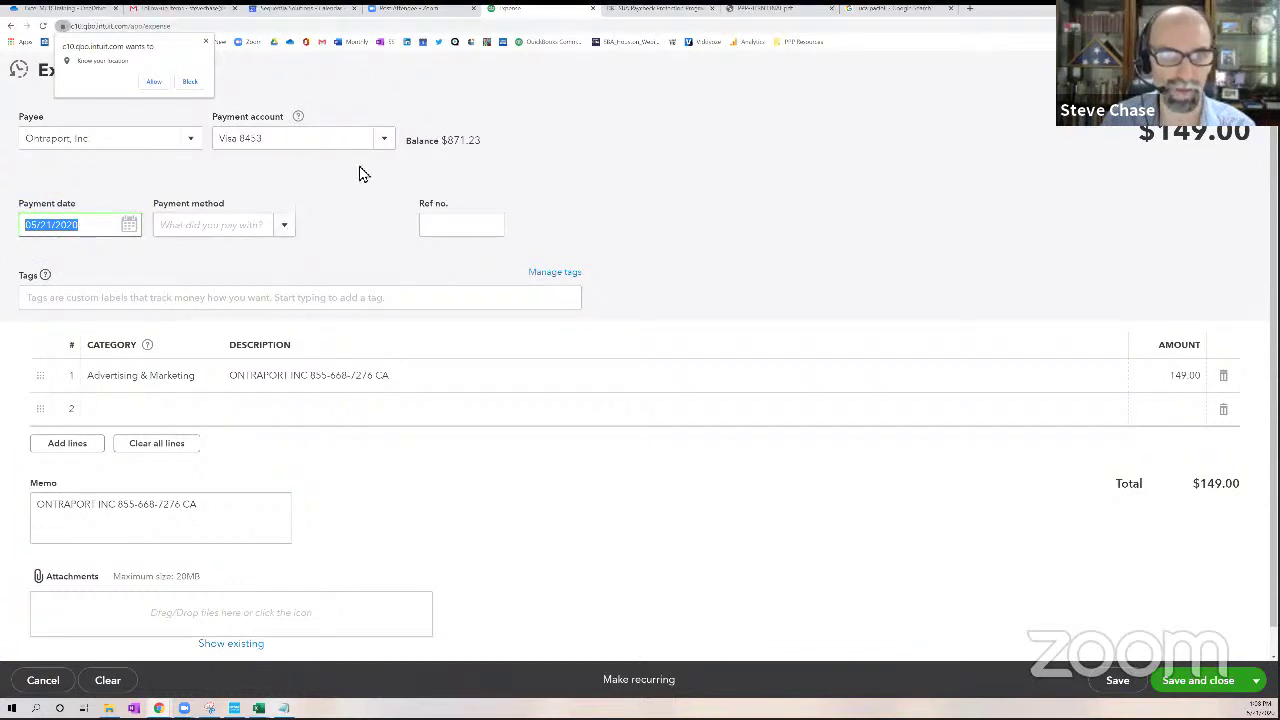
# Keep the Visa card as payment account, set the amount to 499.99, and save
pyautogui.click(386, 140)
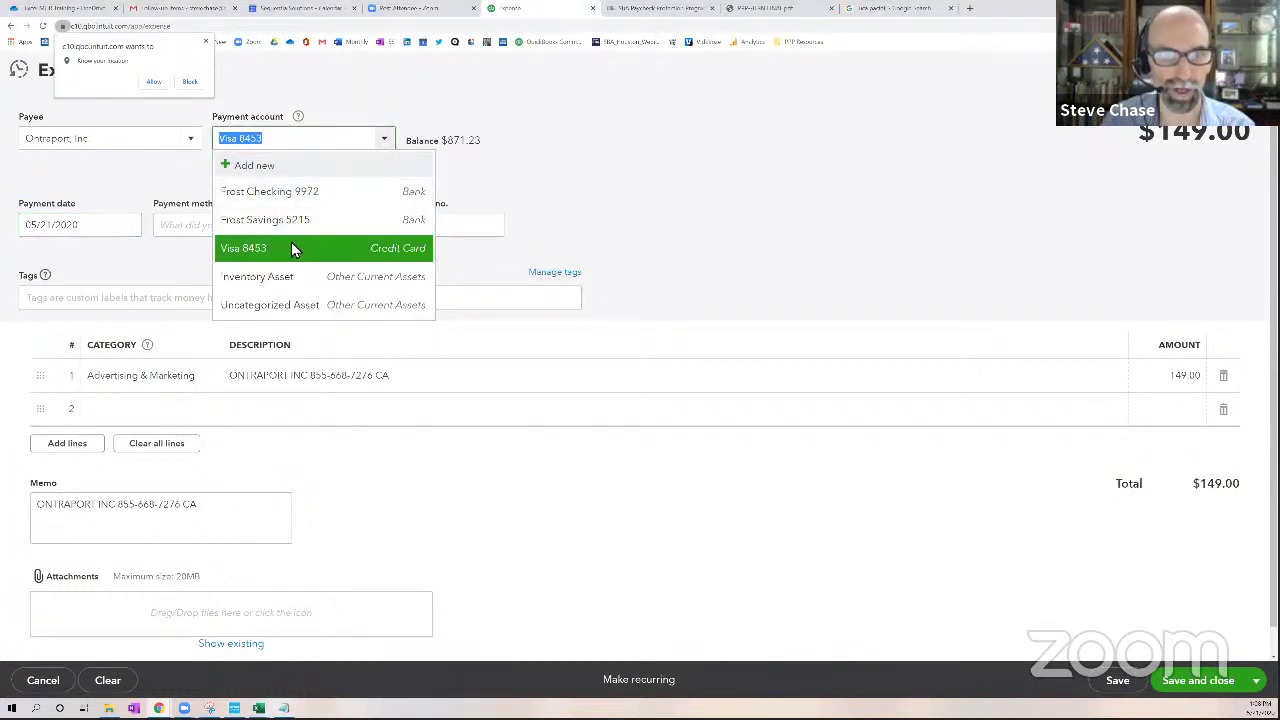
pyautogui.click(291, 248)
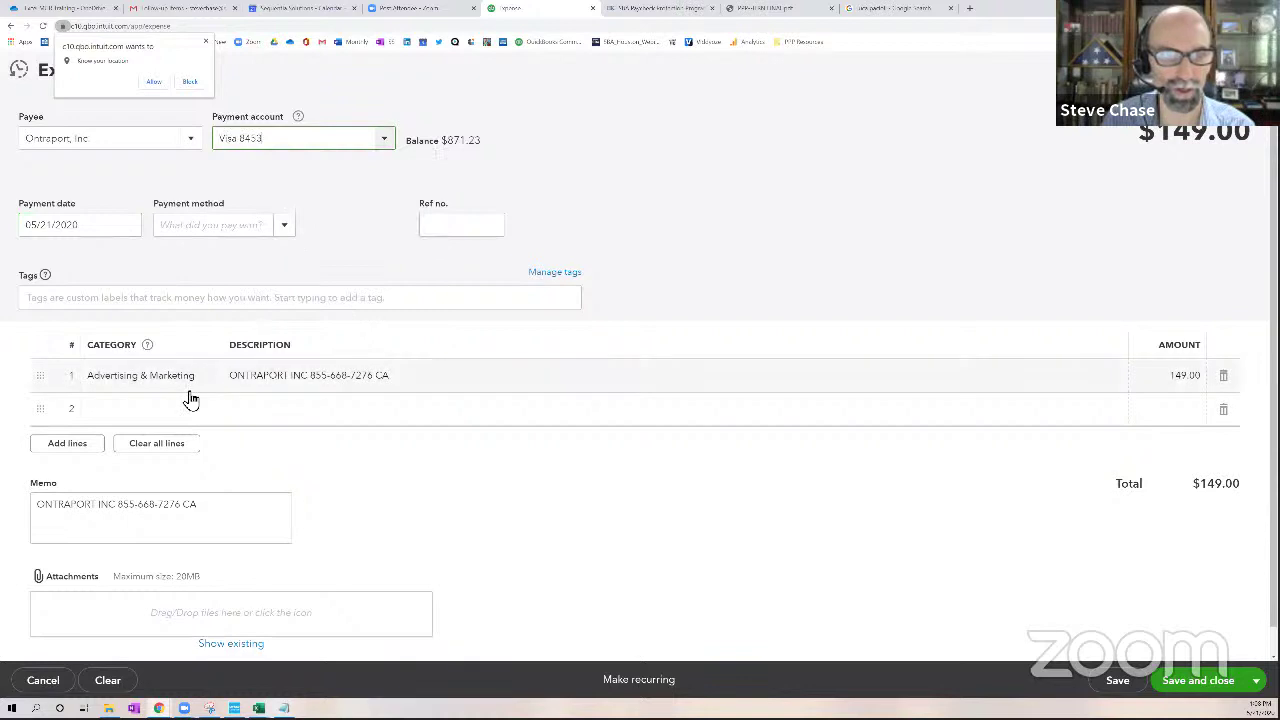
pyautogui.click(1156, 384)
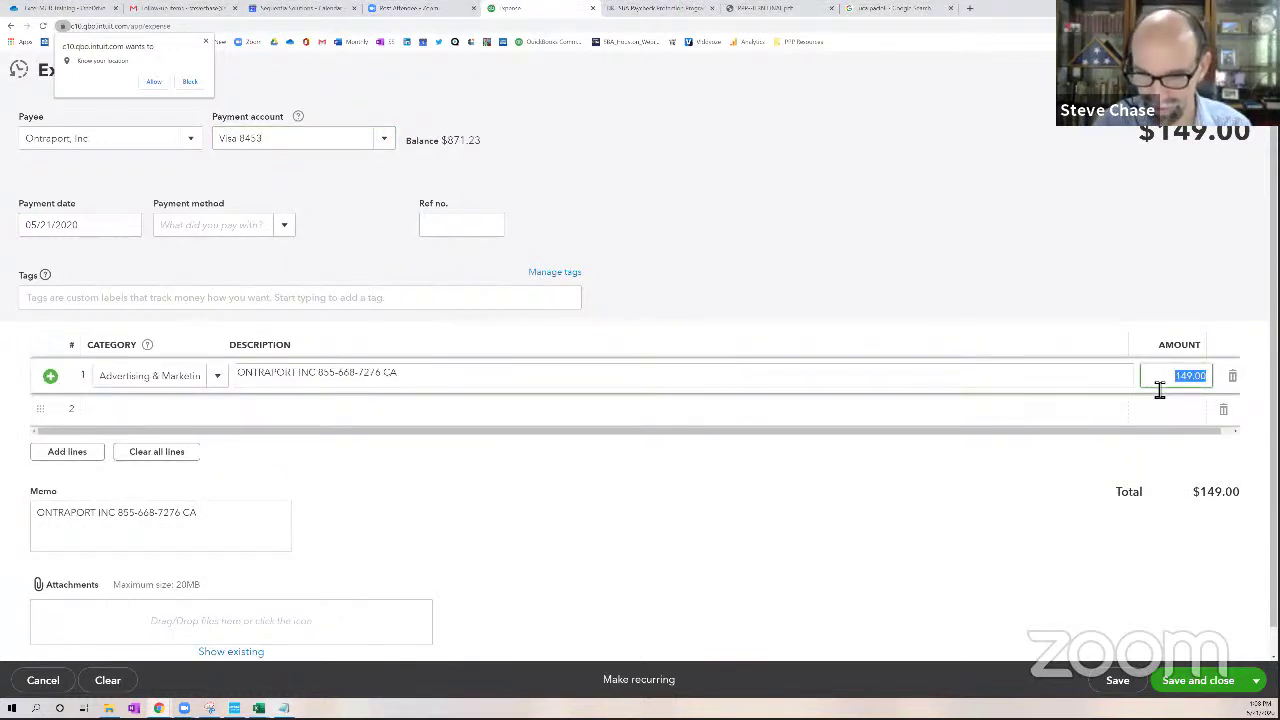
pyautogui.write('499.')
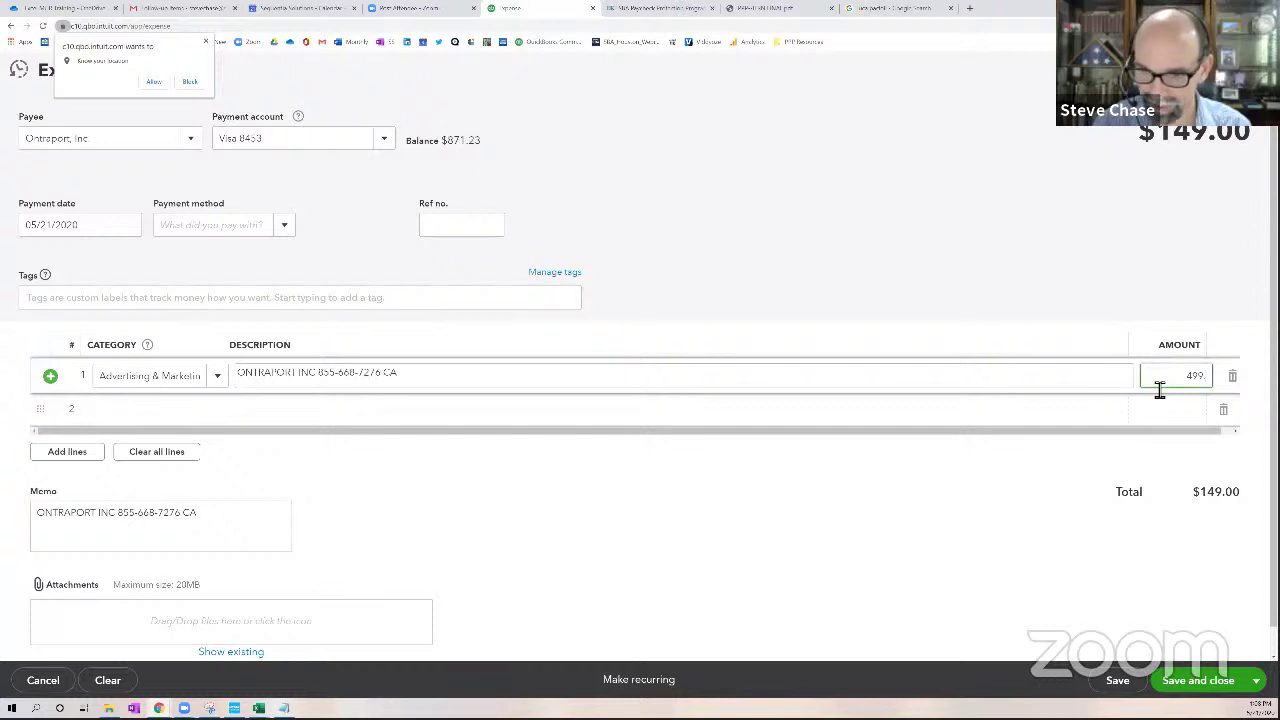
pyautogui.write('99')
pyautogui.click(1083, 383)
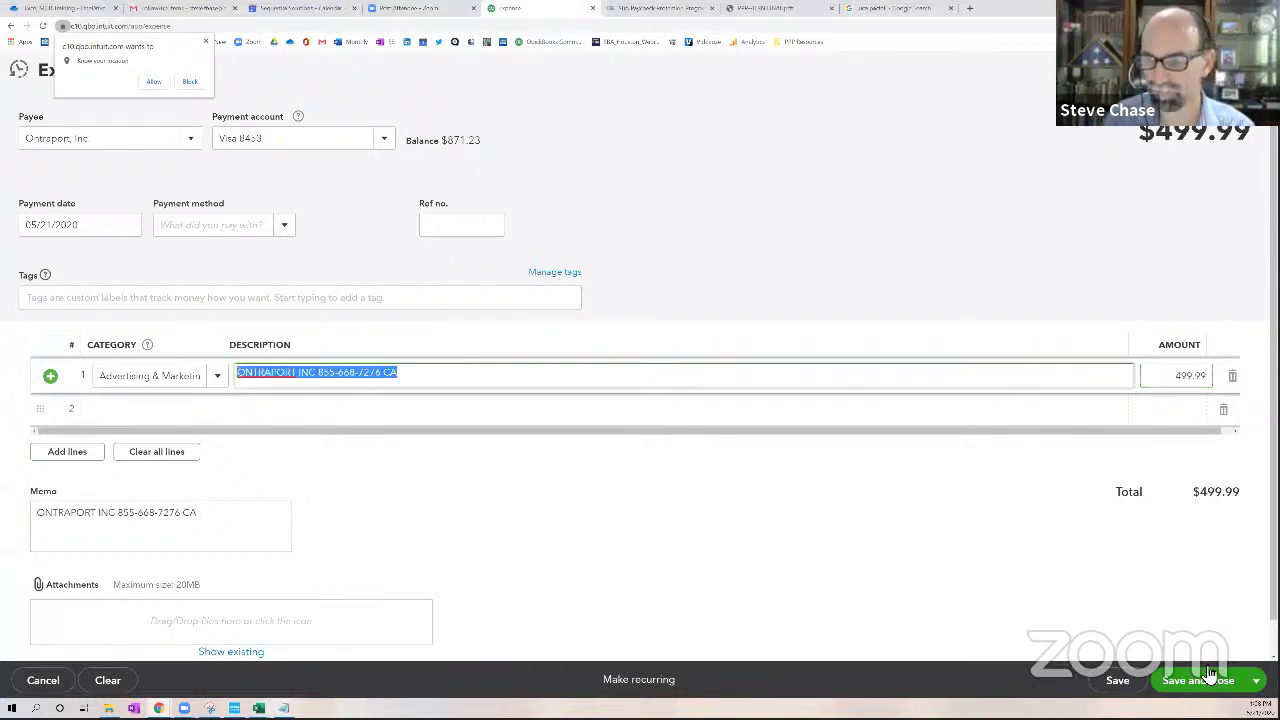
pyautogui.click(1210, 690)
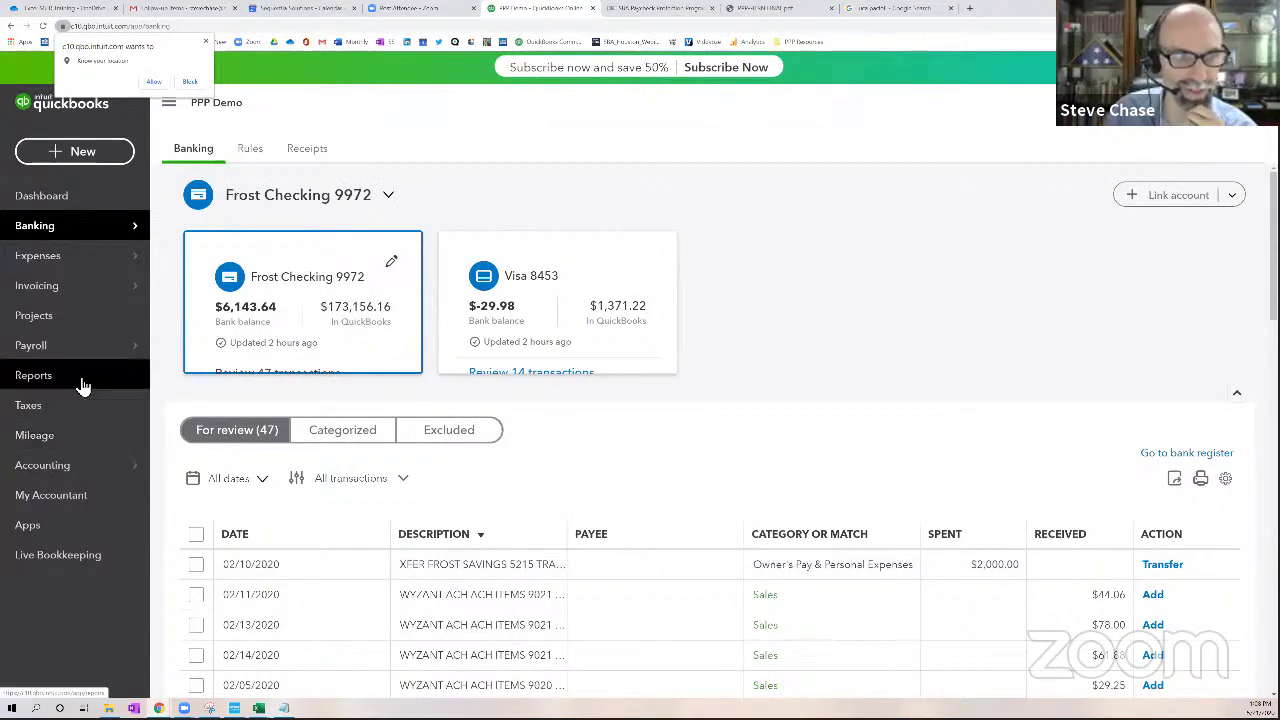
# Open the PPP 8 Week Covered Period report and rerun it with Display columns by Total Only
pyautogui.click(82, 383)
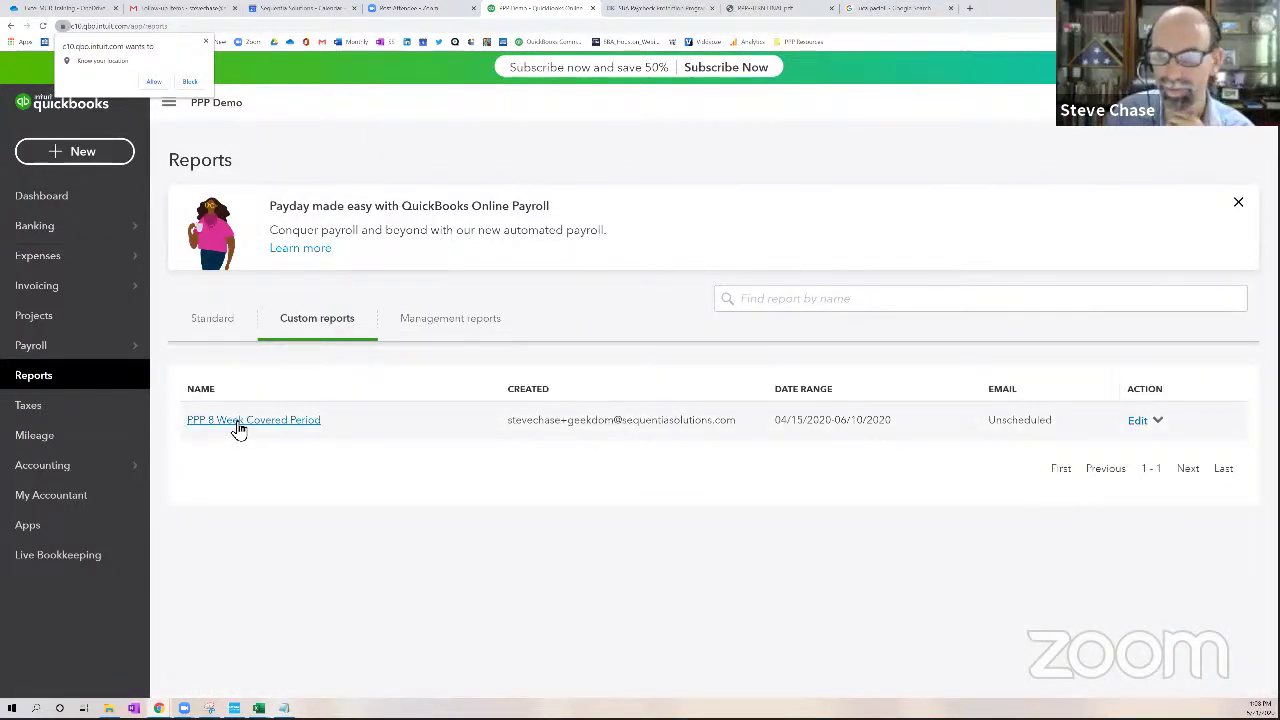
pyautogui.click(238, 424)
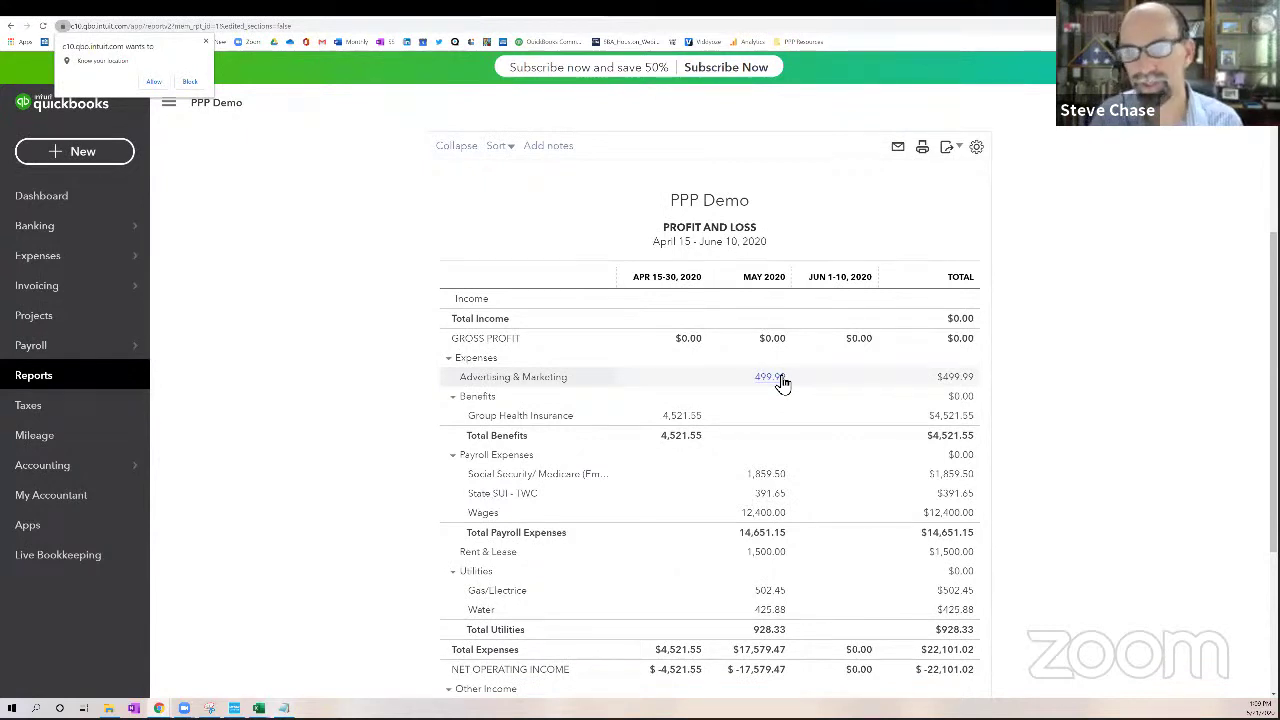
pyautogui.scroll(2, 700, 370)
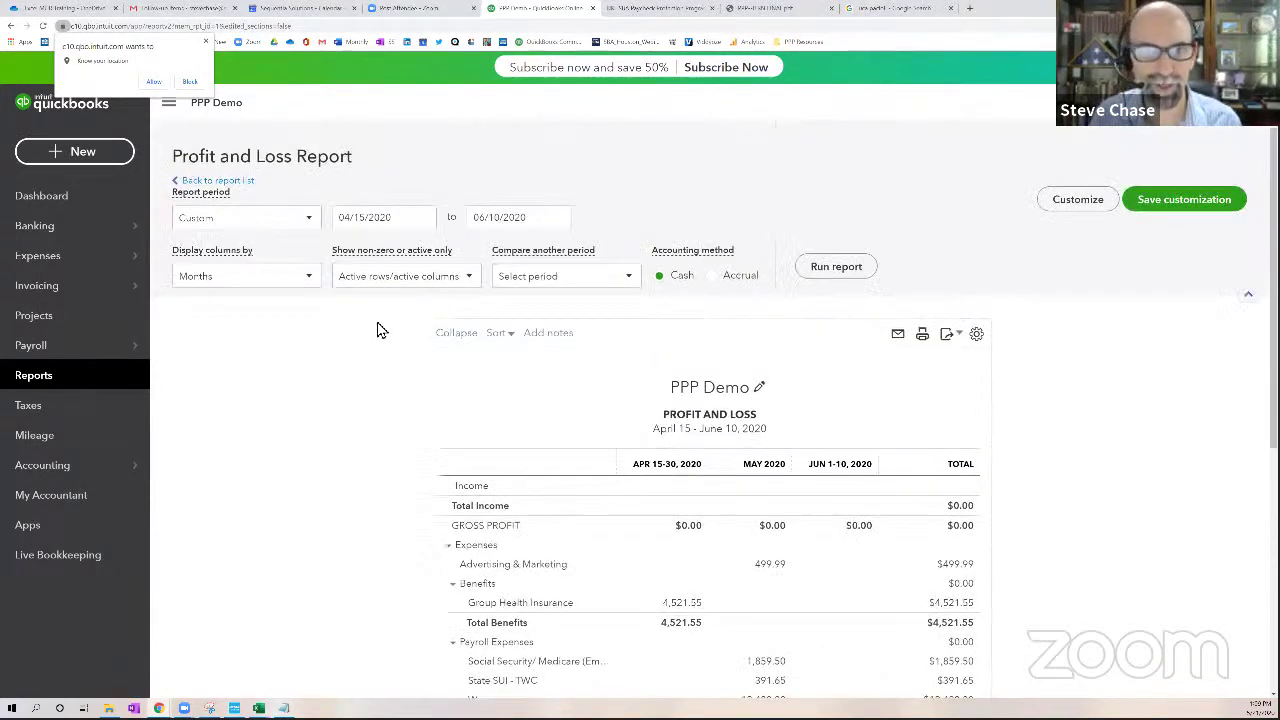
pyautogui.click(296, 278)
pyautogui.click(266, 302)
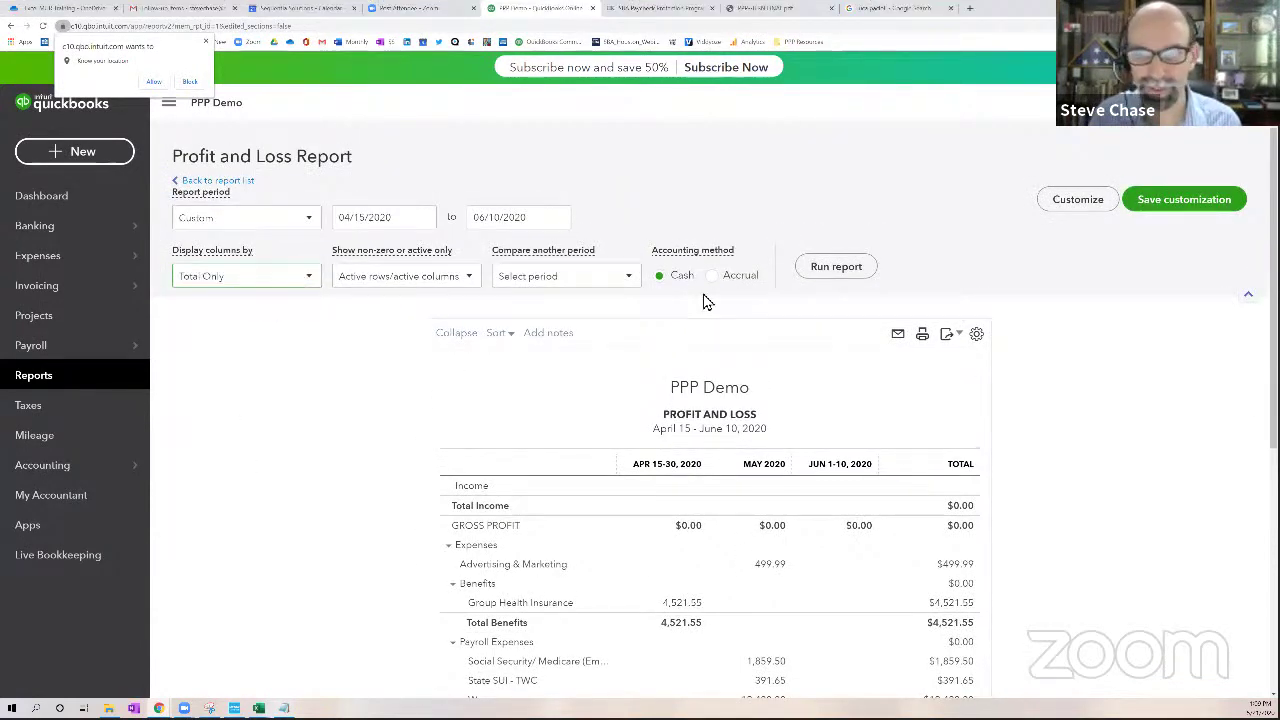
pyautogui.click(822, 267)
pyautogui.scroll(-3, 960, 385)
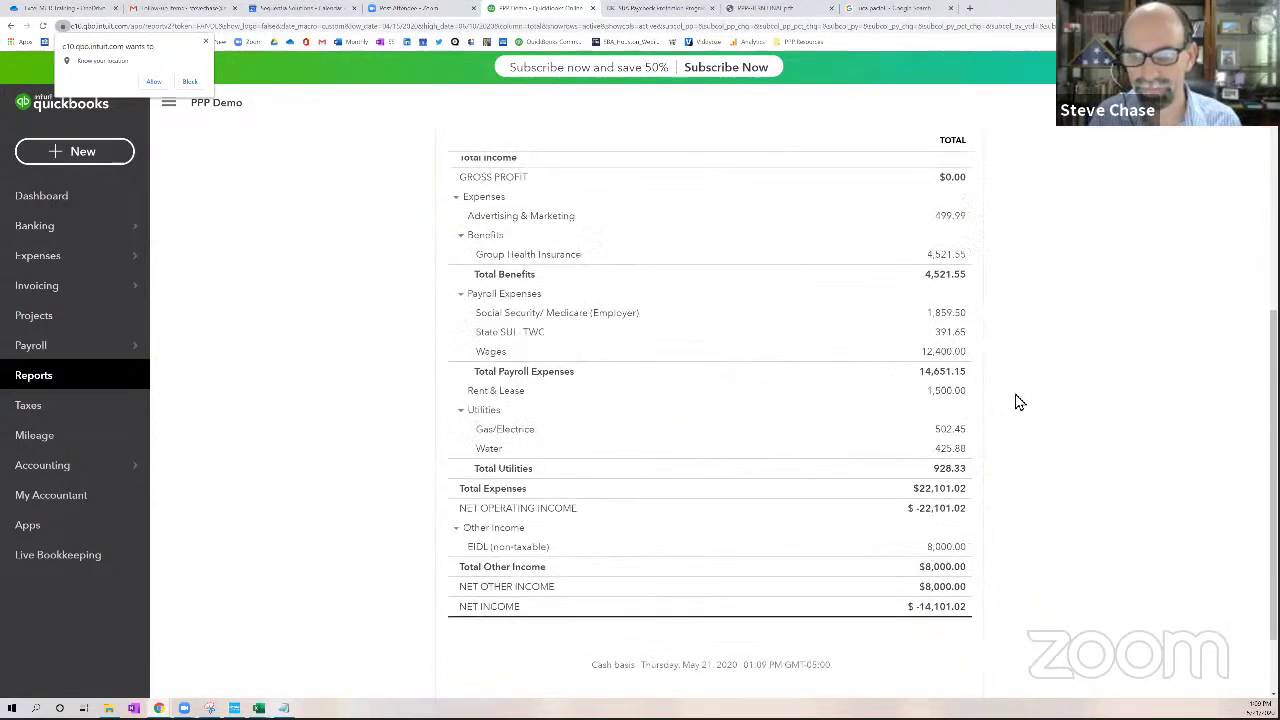
pyautogui.scroll(2, 1015, 401)
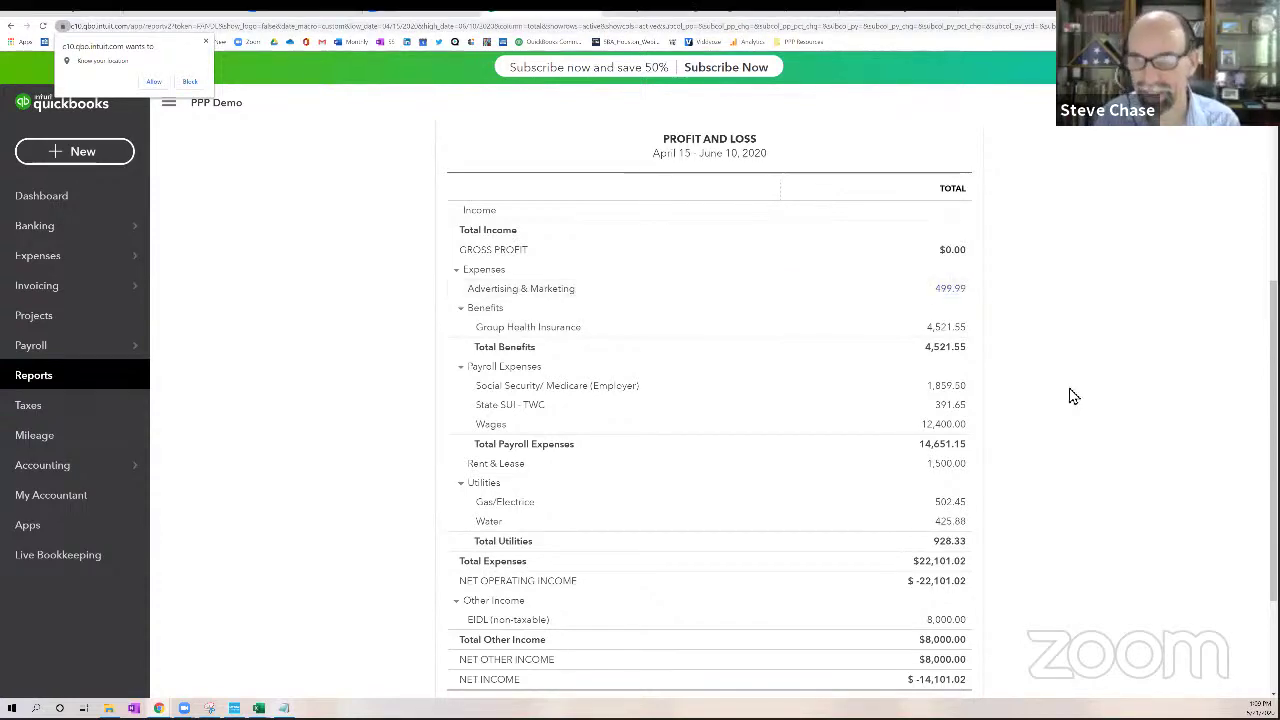
pyautogui.scroll(3, 1071, 397)
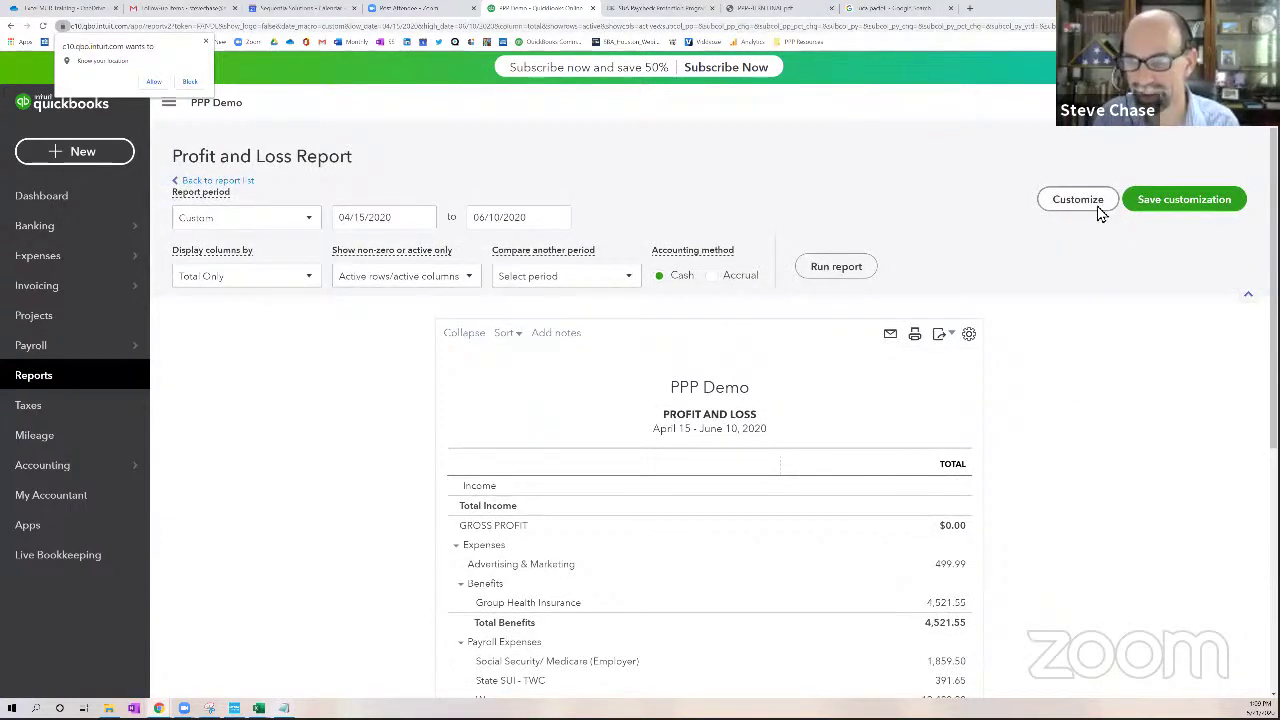
# Filter by distribution account, checking Benefits 401K Plans (Employer) and Group Health Insurance
pyautogui.click(1078, 200)
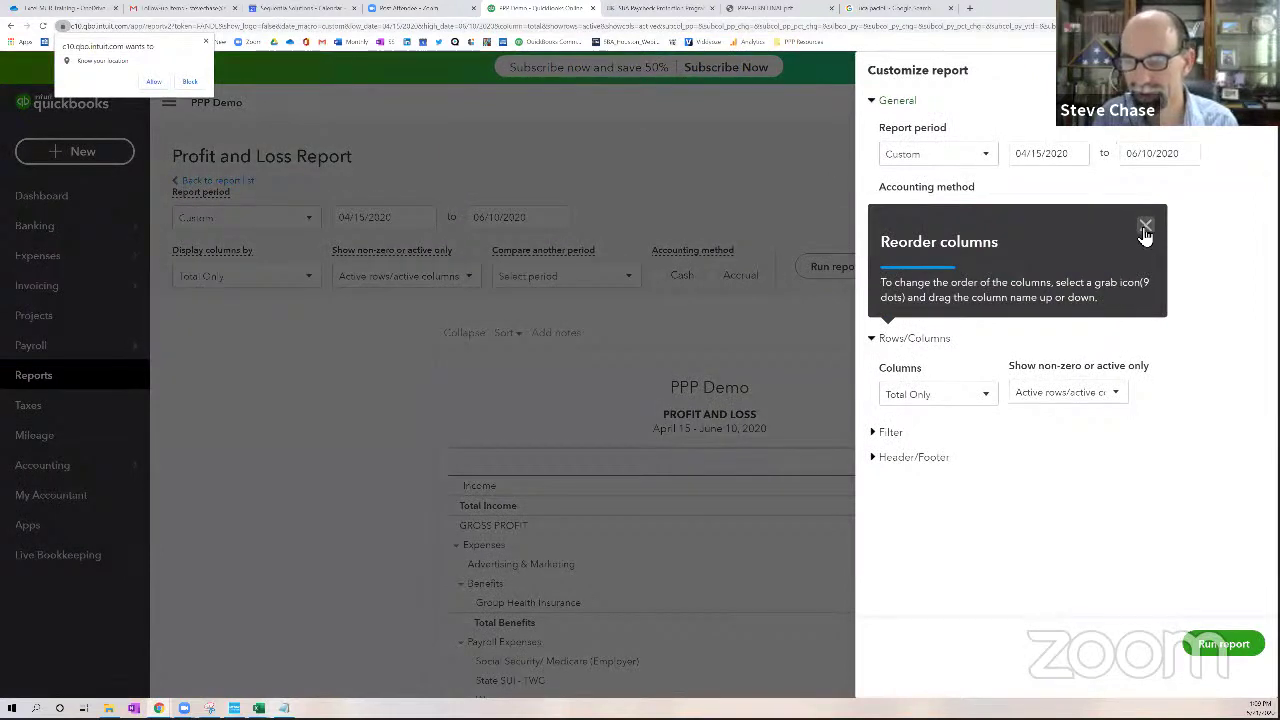
pyautogui.click(1145, 228)
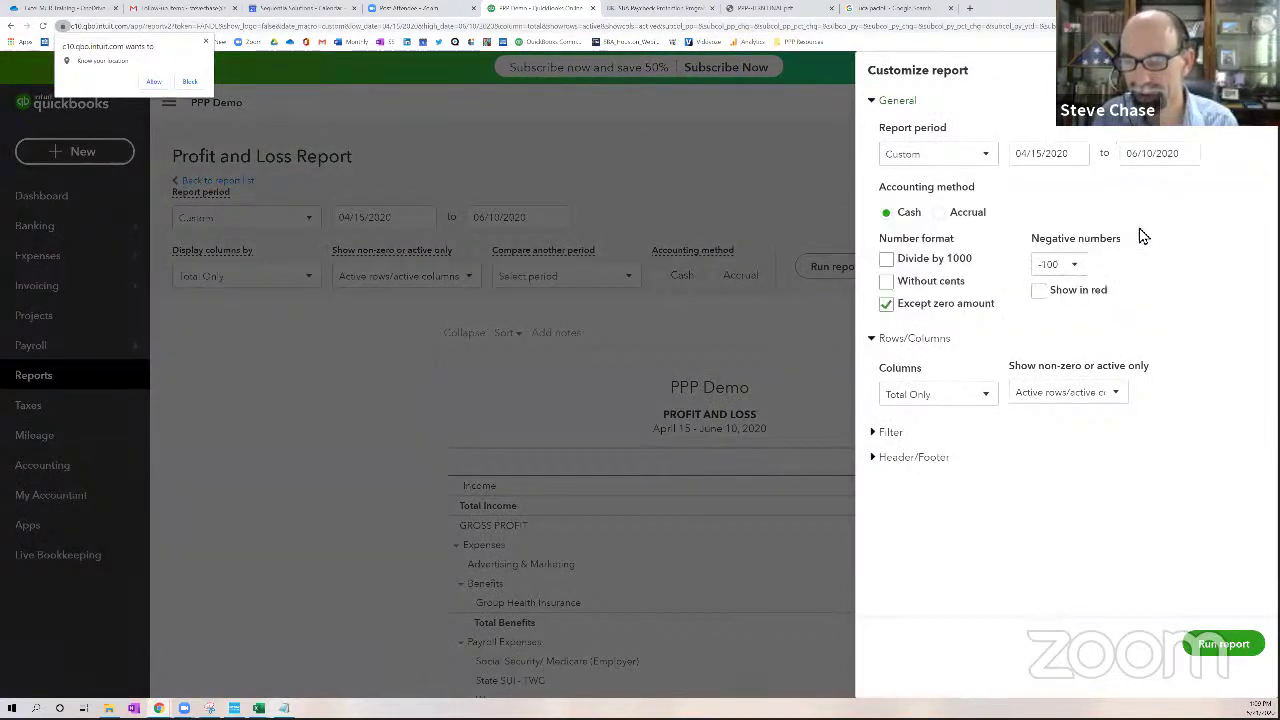
pyautogui.click(890, 433)
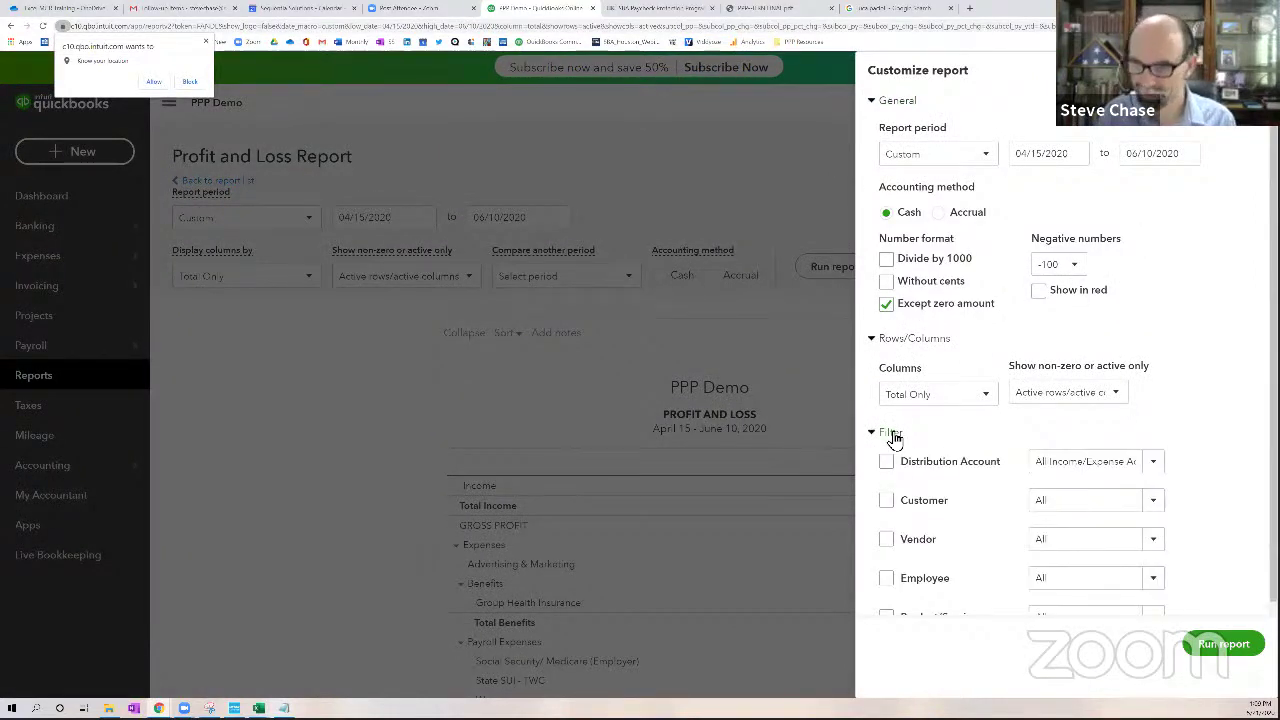
pyautogui.scroll(-1, 893, 437)
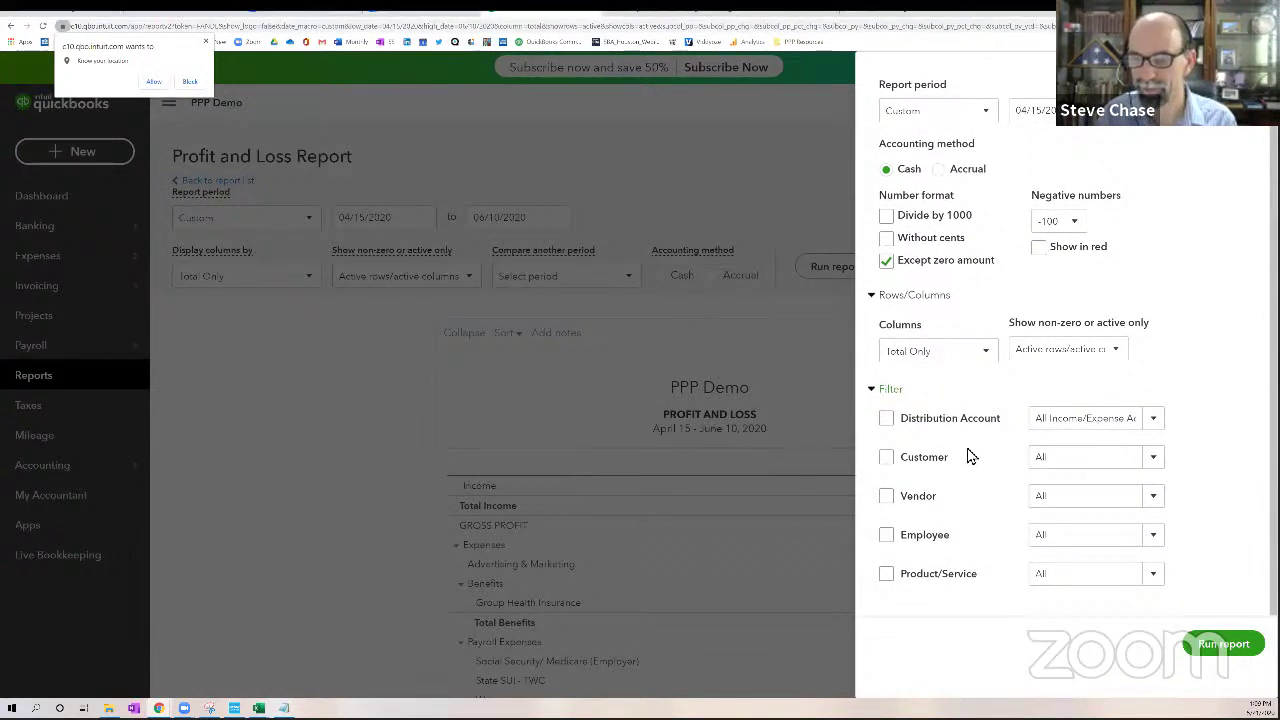
pyautogui.click(1151, 419)
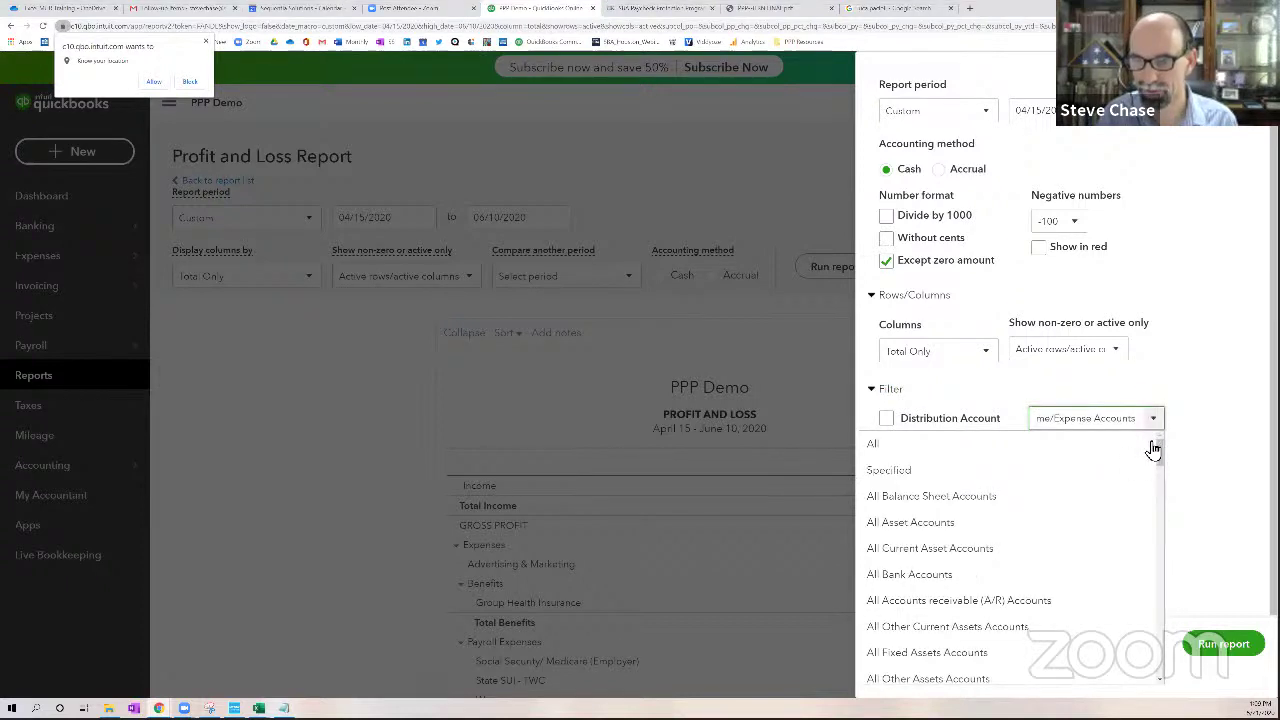
pyautogui.scroll(-3, 1157, 483)
pyautogui.scroll(-10, 1157, 525)
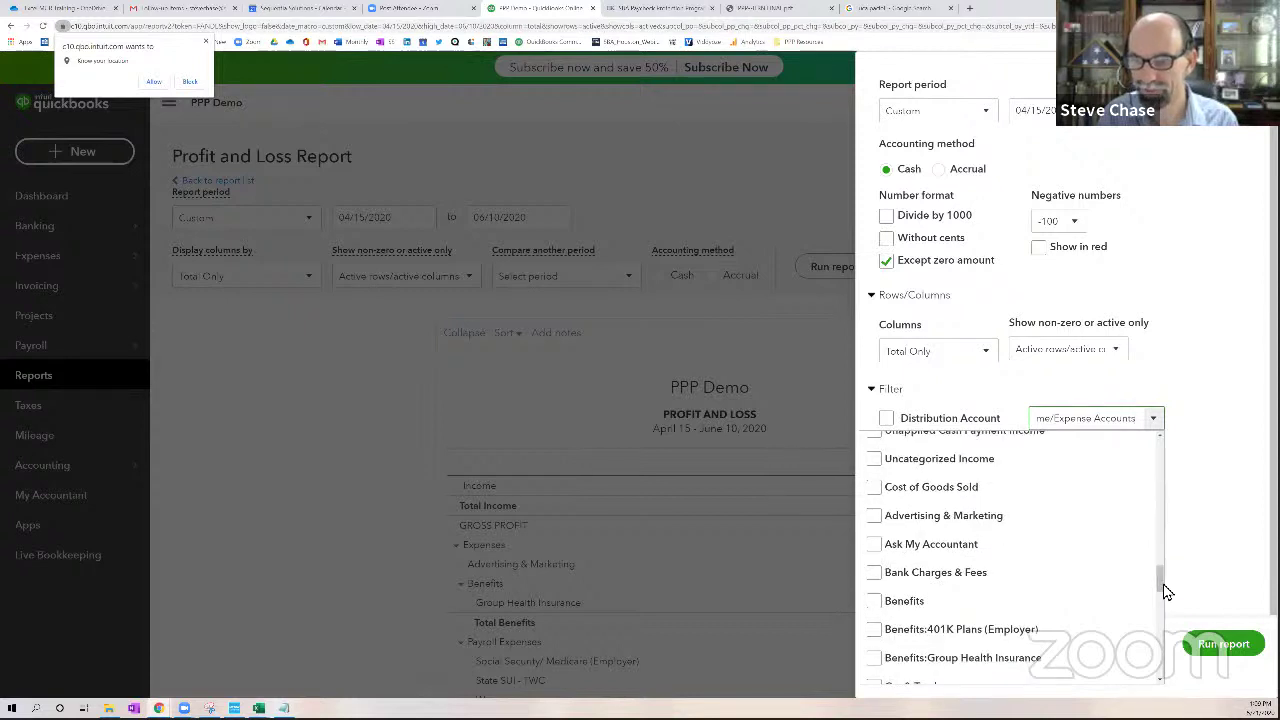
pyautogui.scroll(-3, 1040, 590)
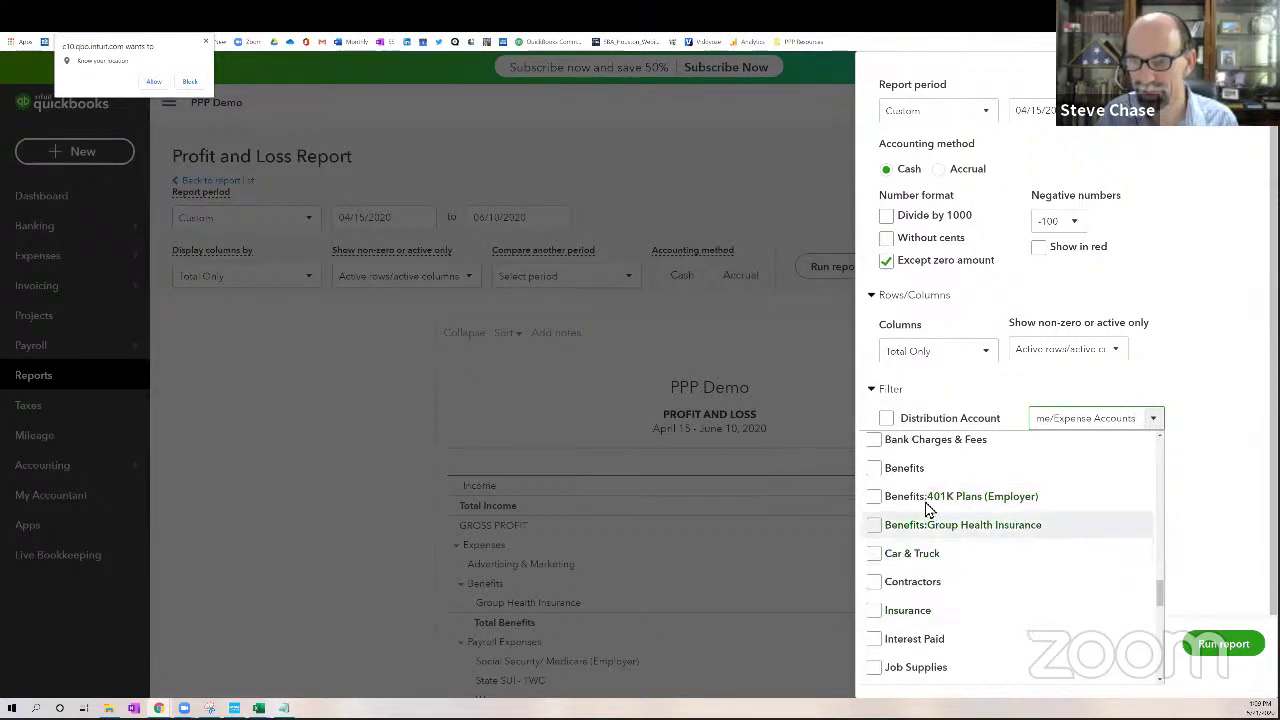
pyautogui.click(874, 497)
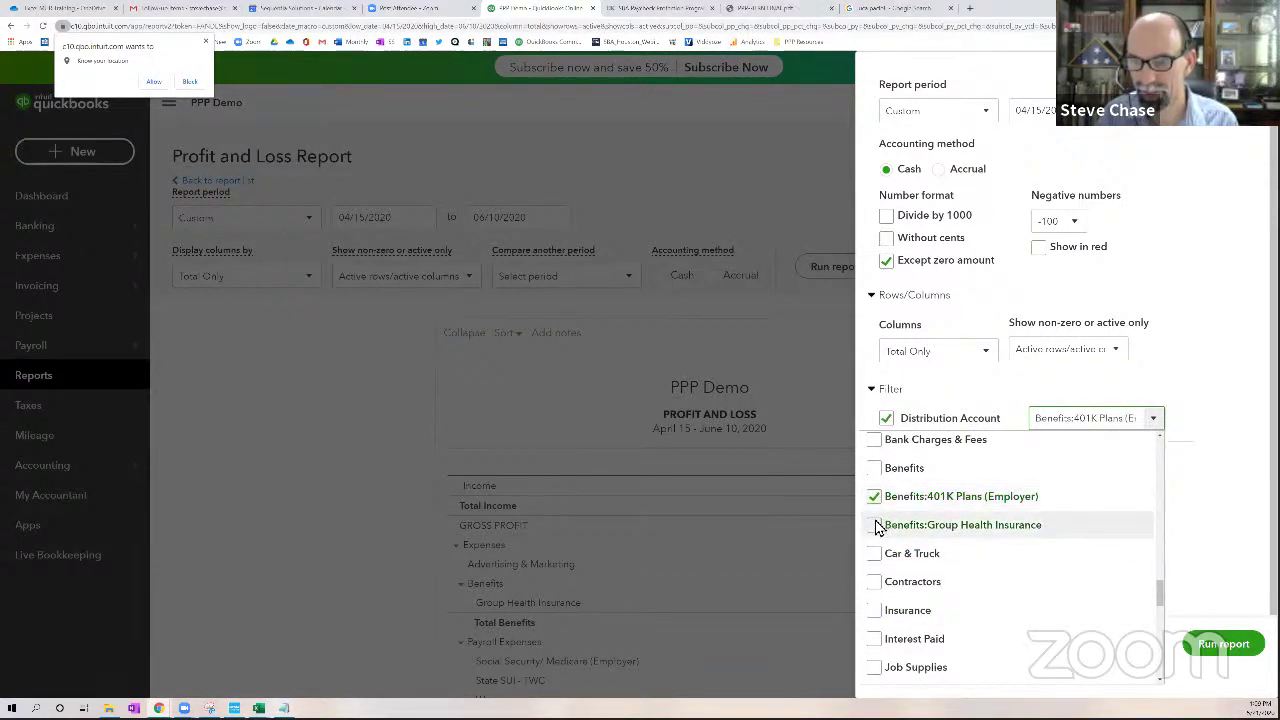
pyautogui.click(875, 524)
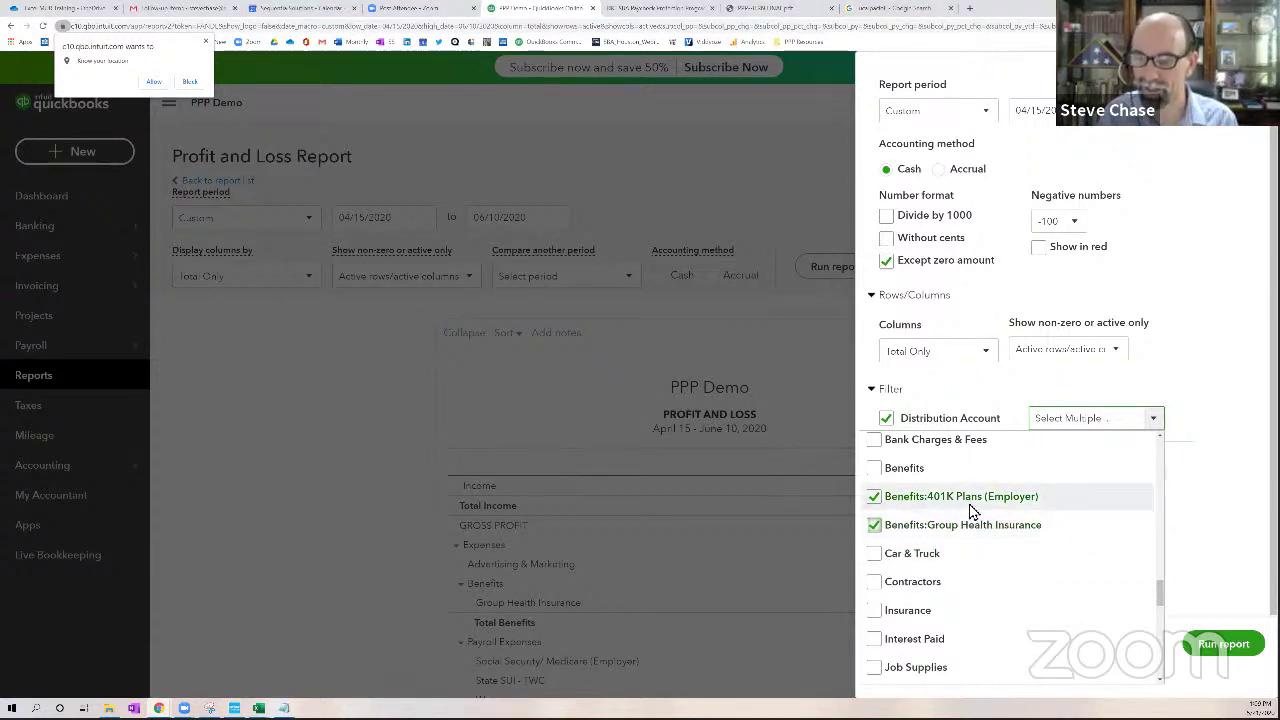
# Also check State SUI - TWC, Wages, Gas/Electric, Internet/Phone and Water, then rerun the report
pyautogui.scroll(-3, 1037, 591)
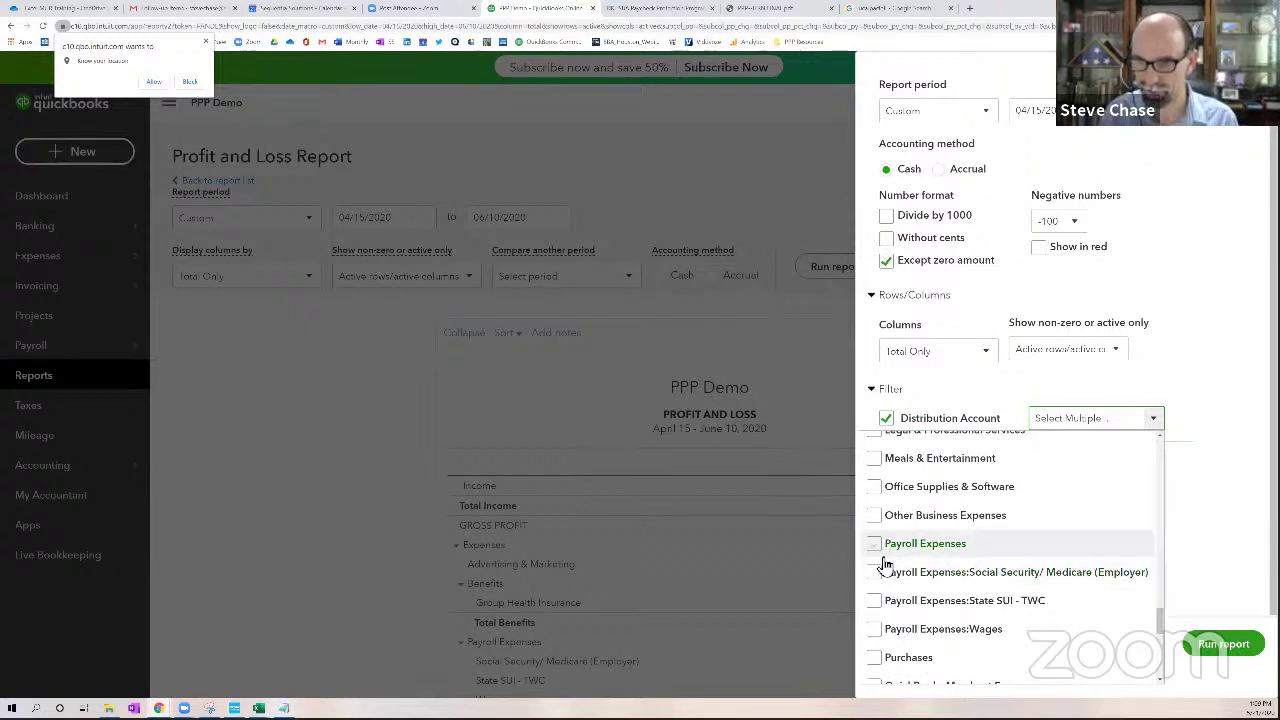
pyautogui.click(875, 601)
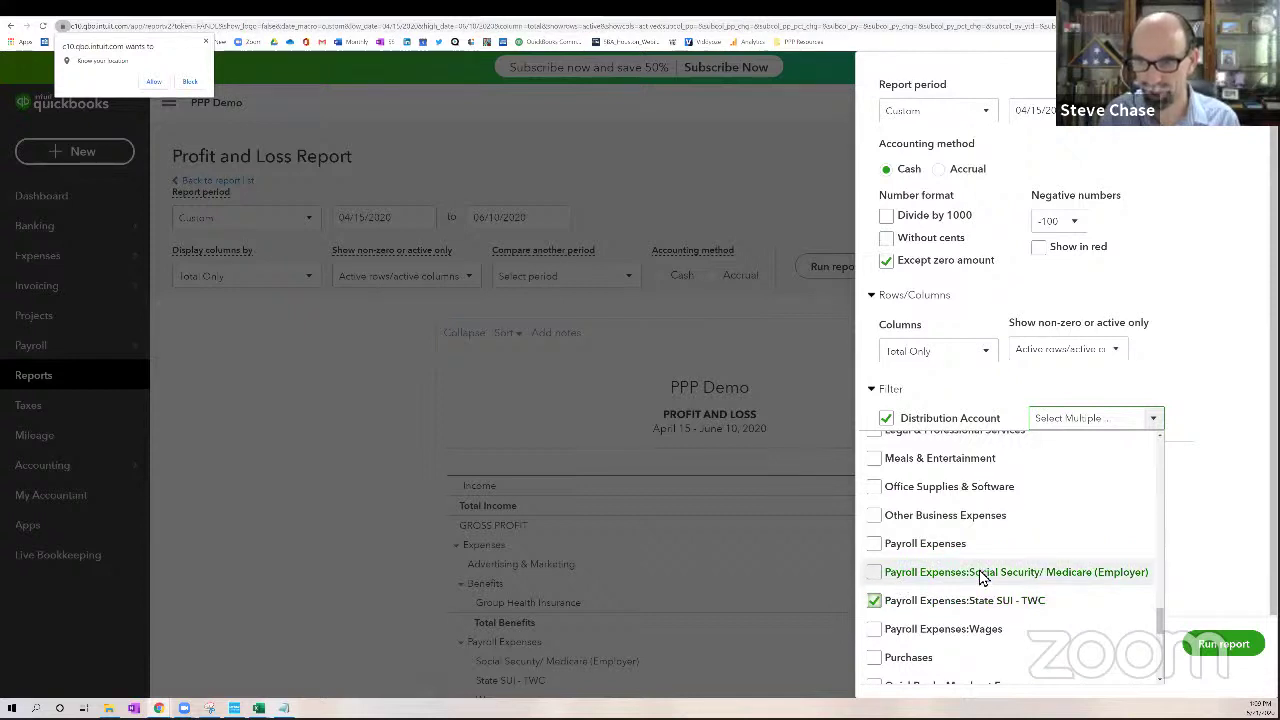
pyautogui.click(876, 636)
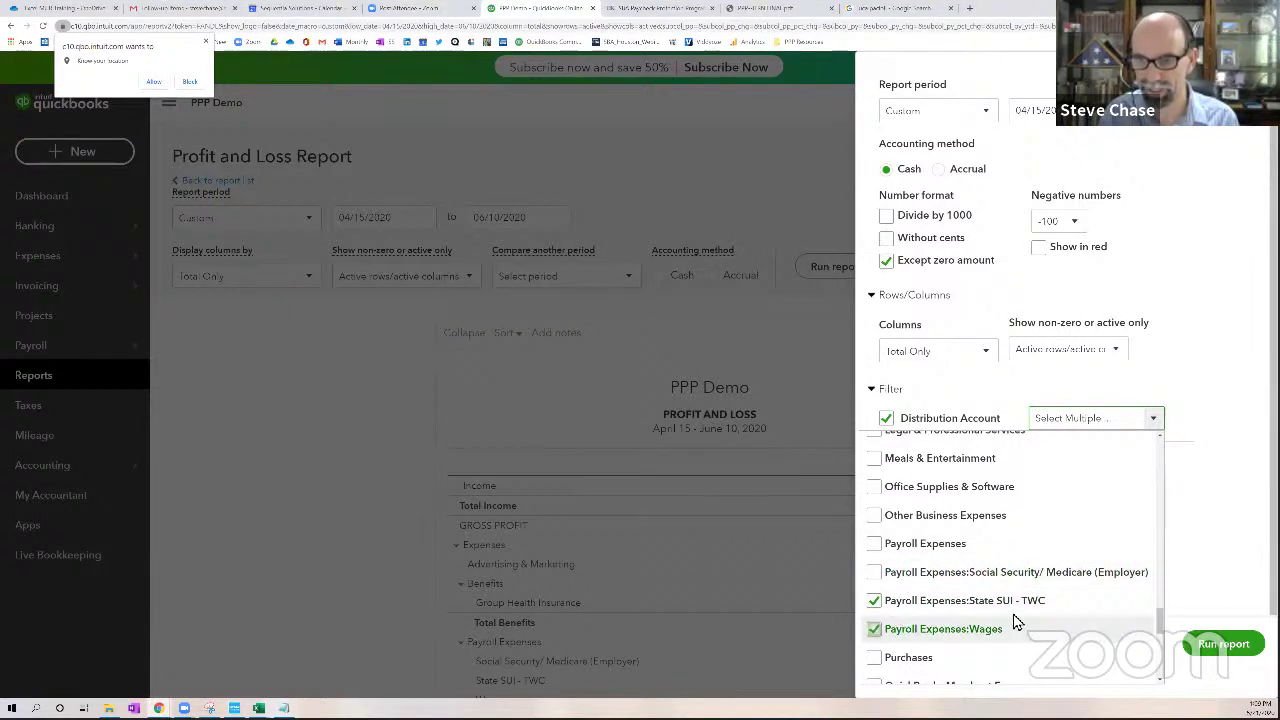
pyautogui.scroll(-3, 1020, 620)
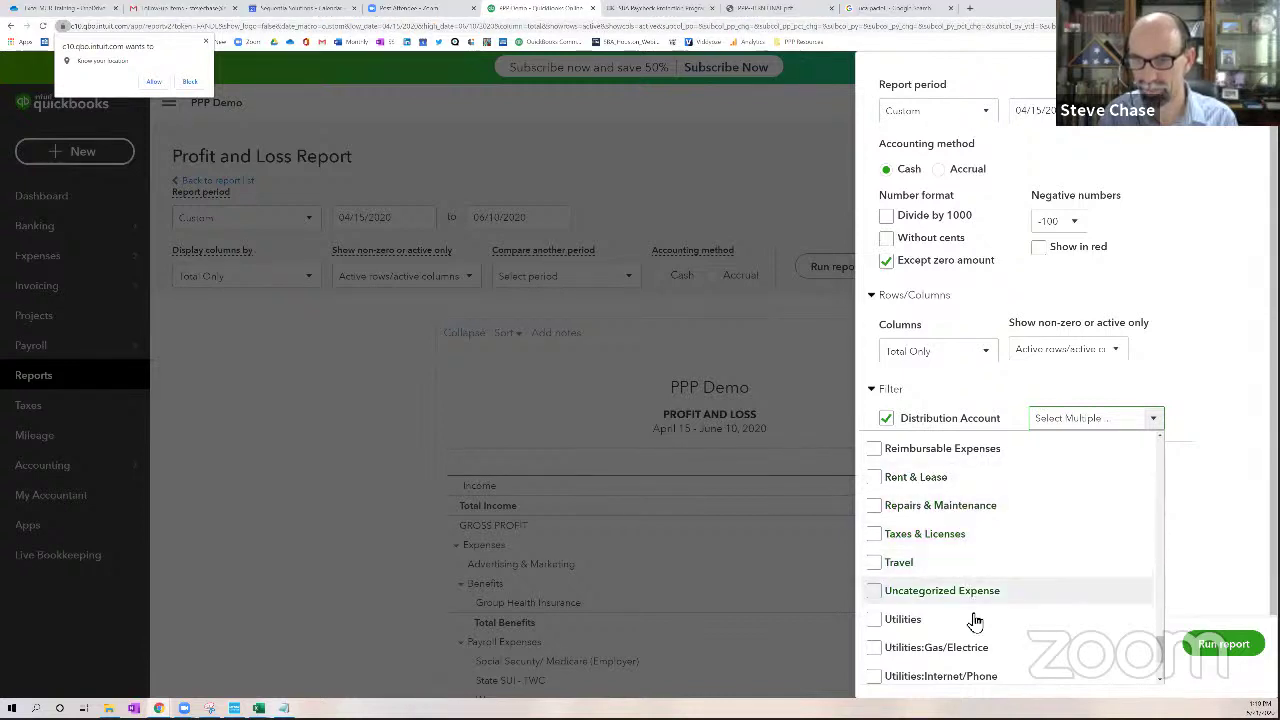
pyautogui.scroll(-2, 972, 617)
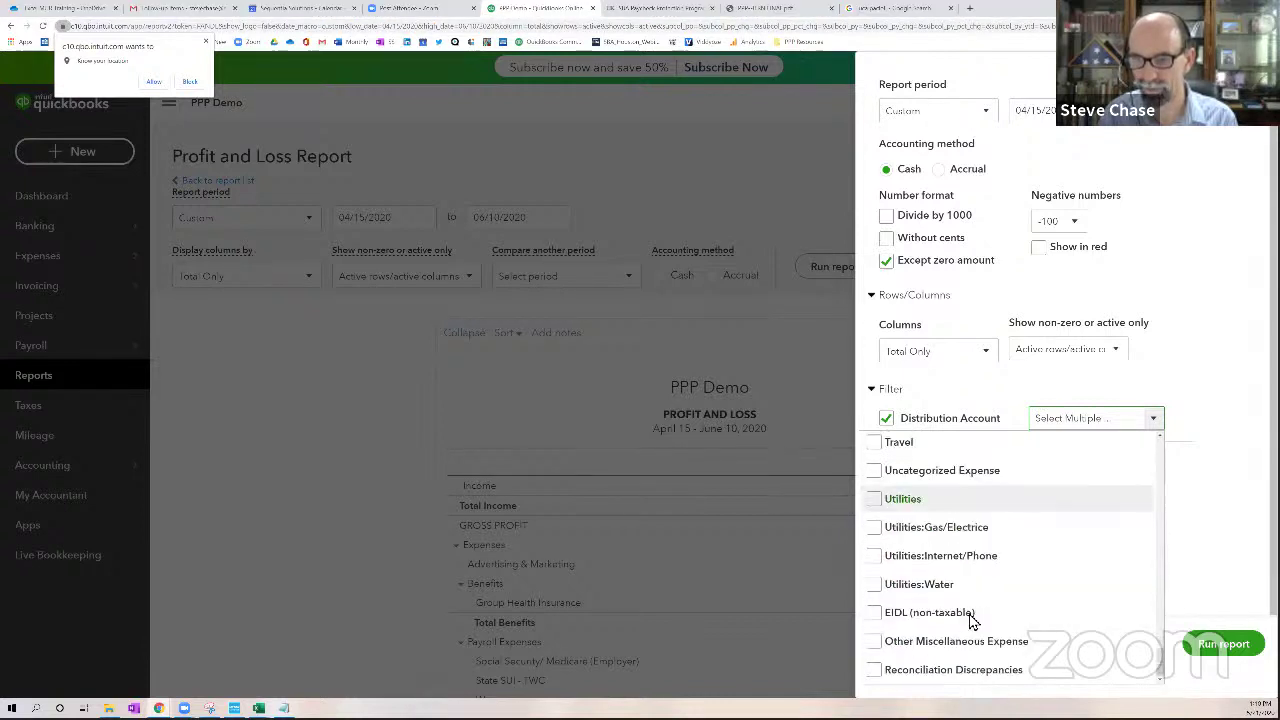
pyautogui.click(875, 527)
pyautogui.click(875, 555)
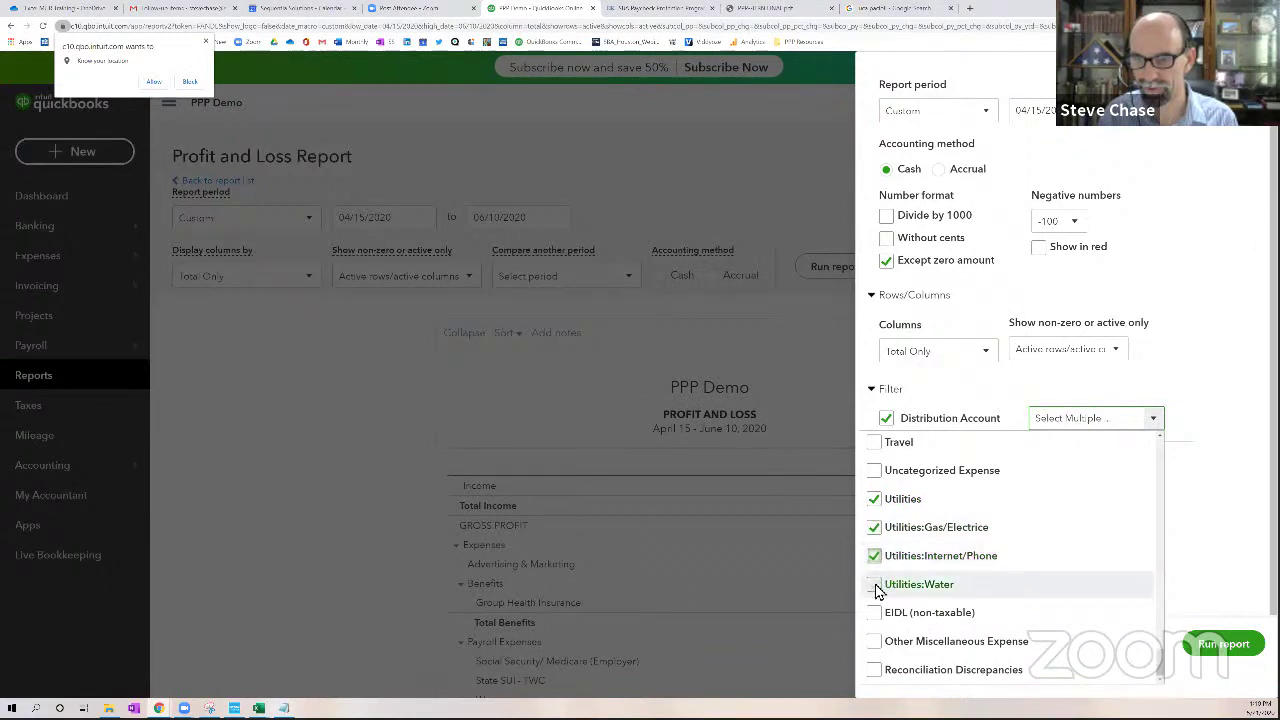
pyautogui.click(875, 584)
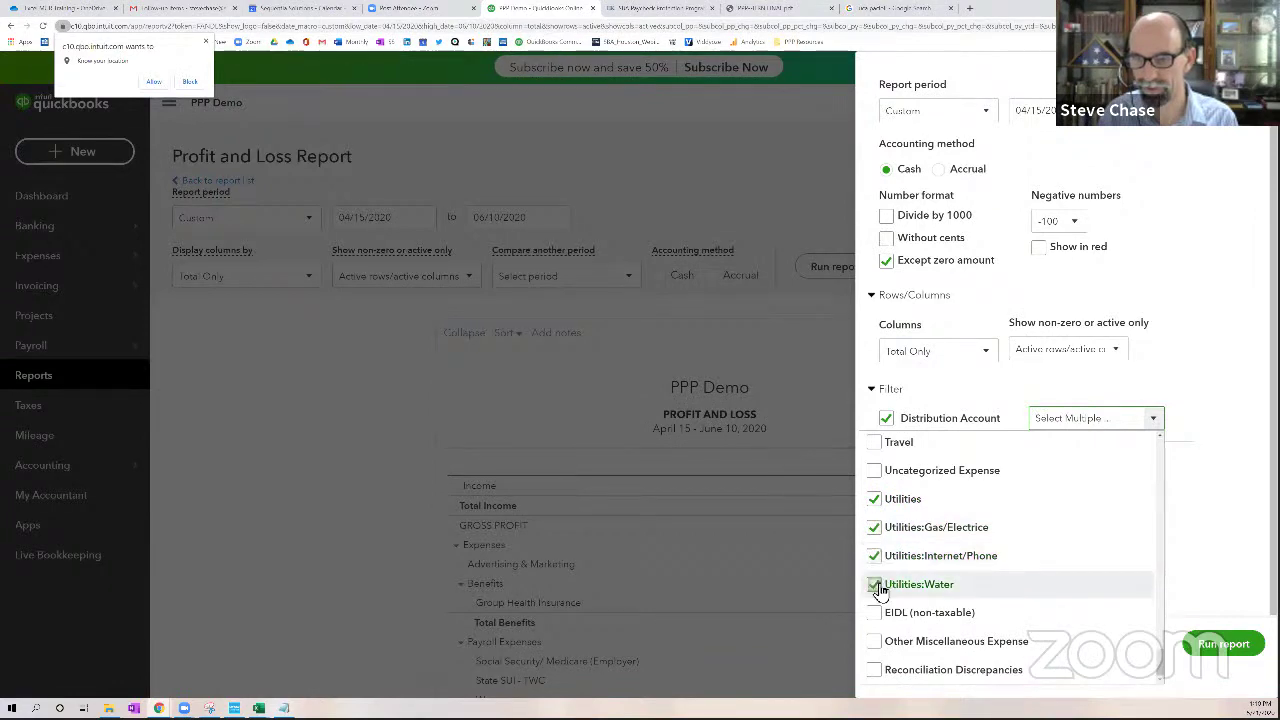
pyautogui.click(1222, 645)
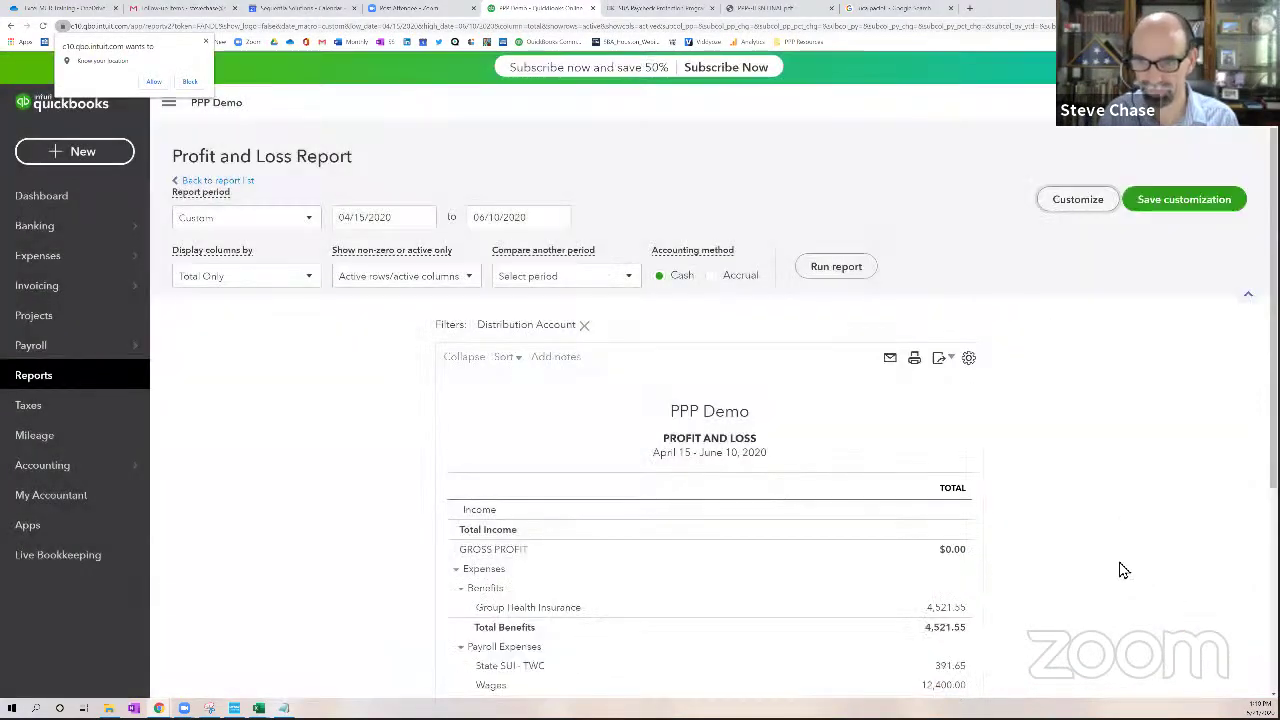
# Save the customization as the custom report 'PPP 8 Week Covered Period'
pyautogui.scroll(-3, 1103, 562)
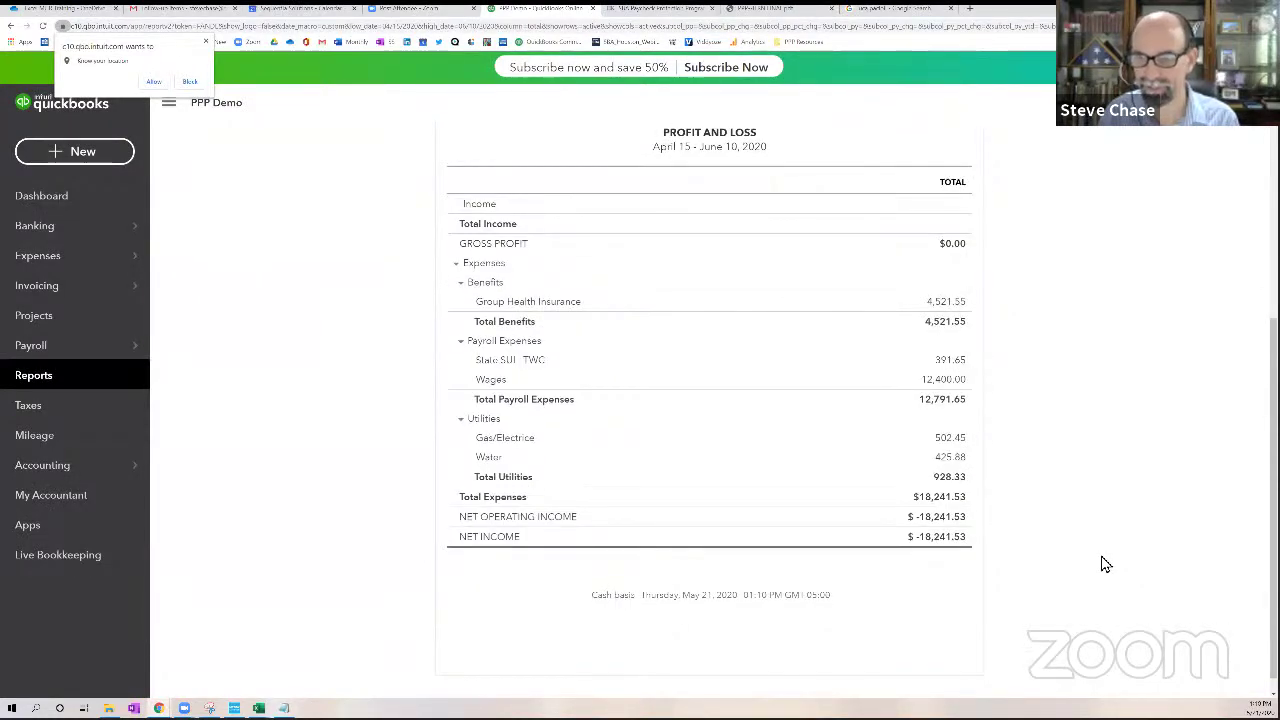
pyautogui.scroll(3, 1105, 565)
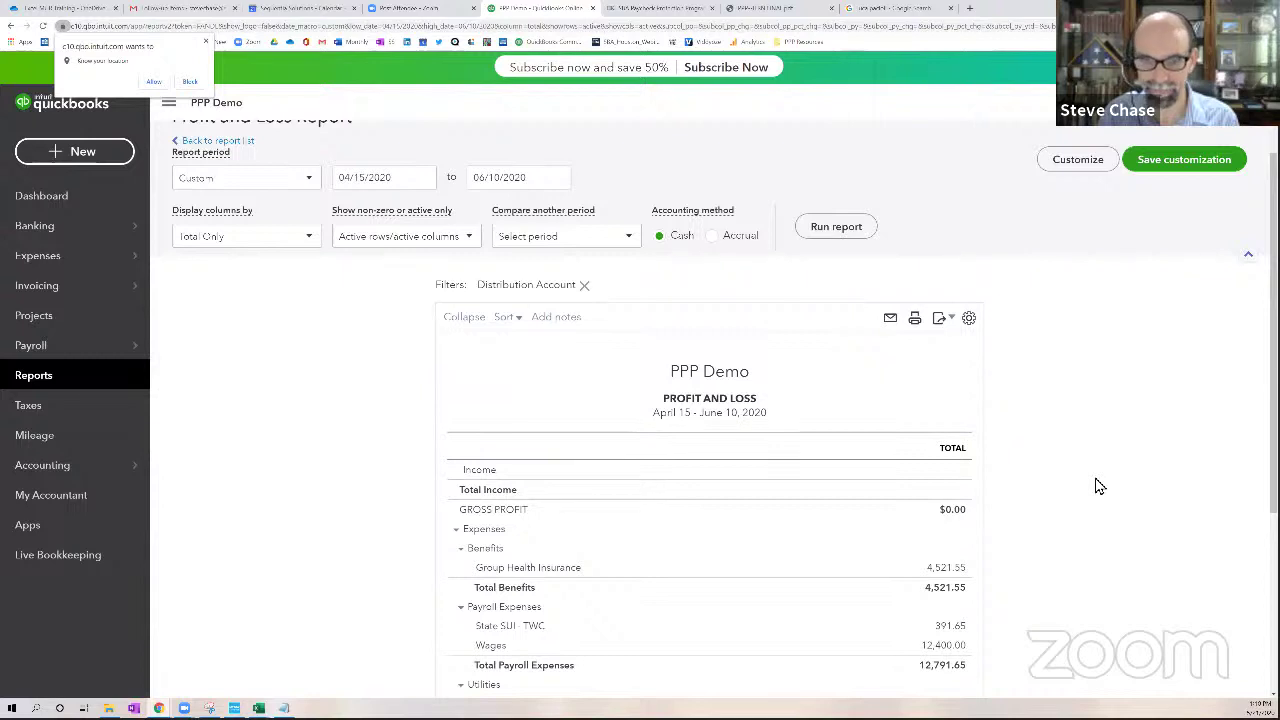
pyautogui.click(1167, 174)
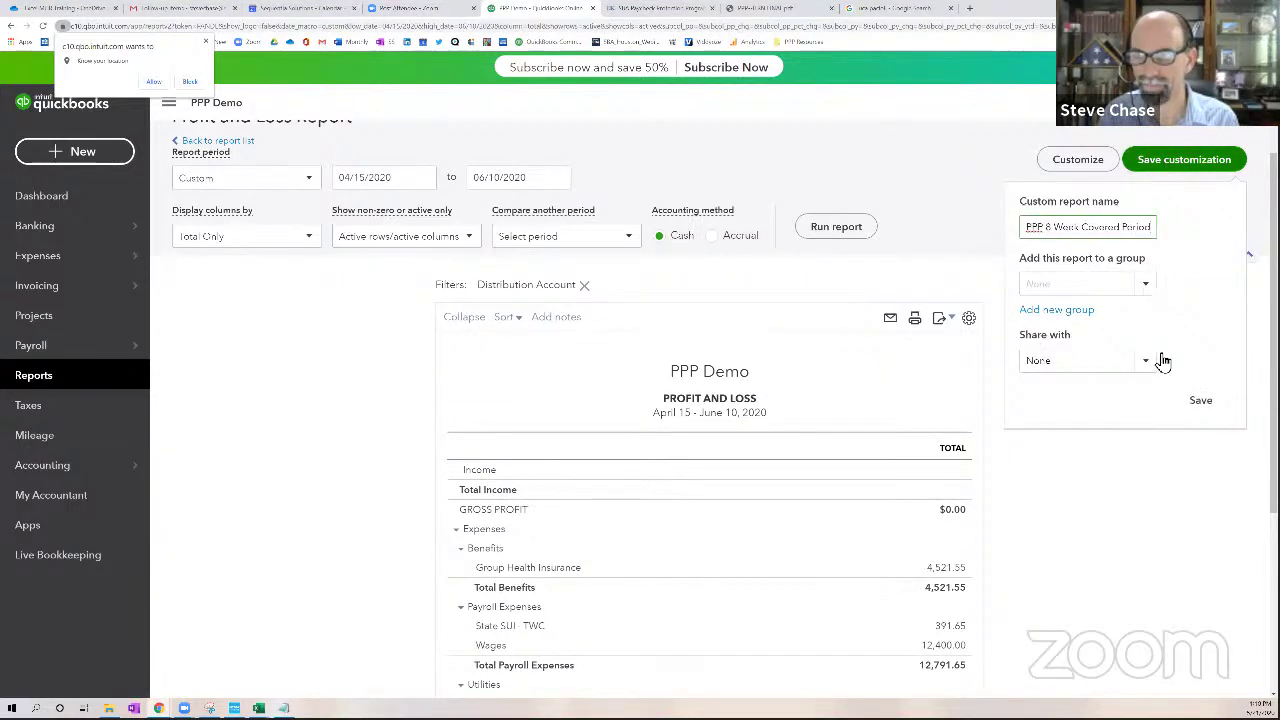
pyautogui.click(1193, 406)
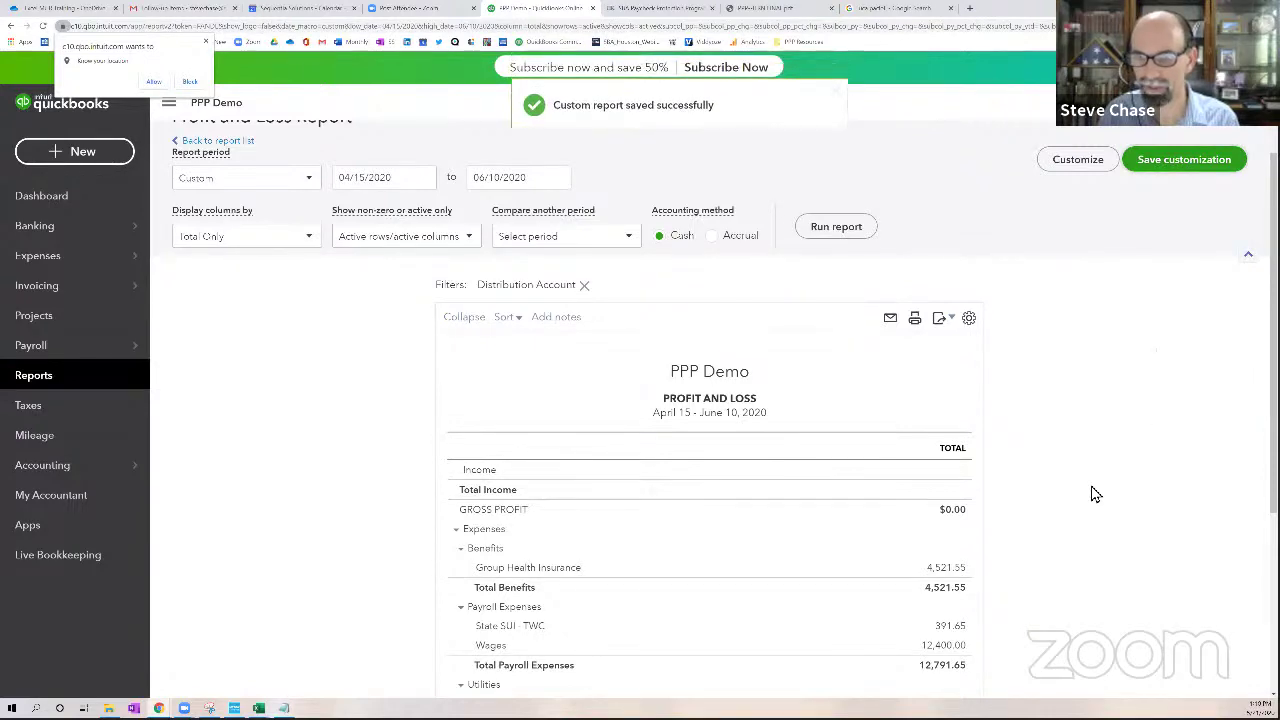
# Review the saved $18,241.53 report, then go to the Banking transactions page
pyautogui.scroll(-3, 1095, 500)
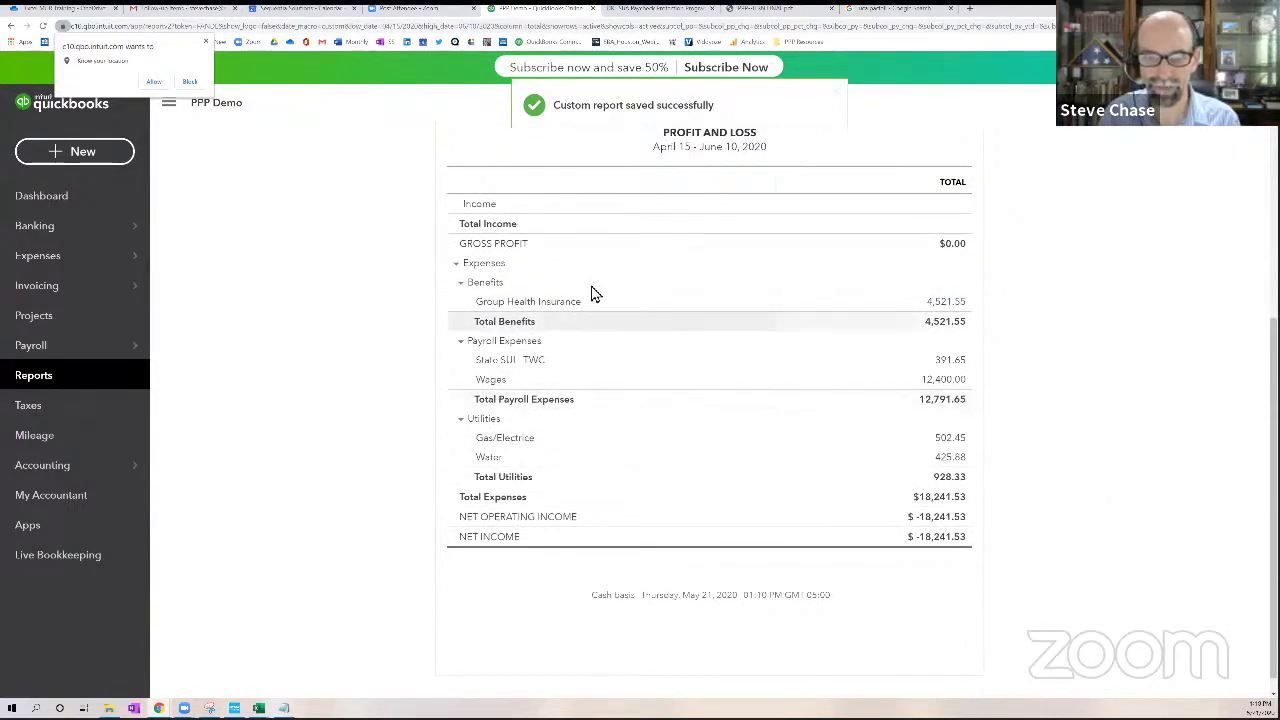
pyautogui.scroll(1, 563, 503)
pyautogui.scroll(-1, 601, 545)
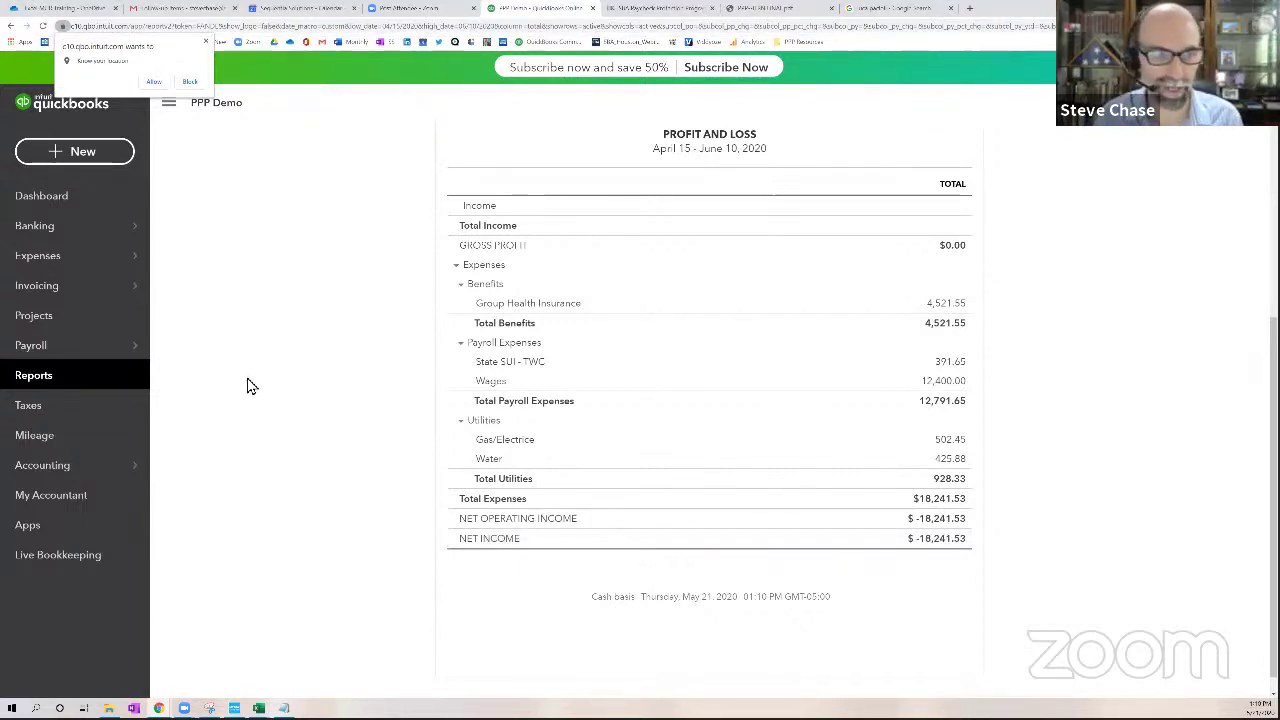
pyautogui.click(60, 232)
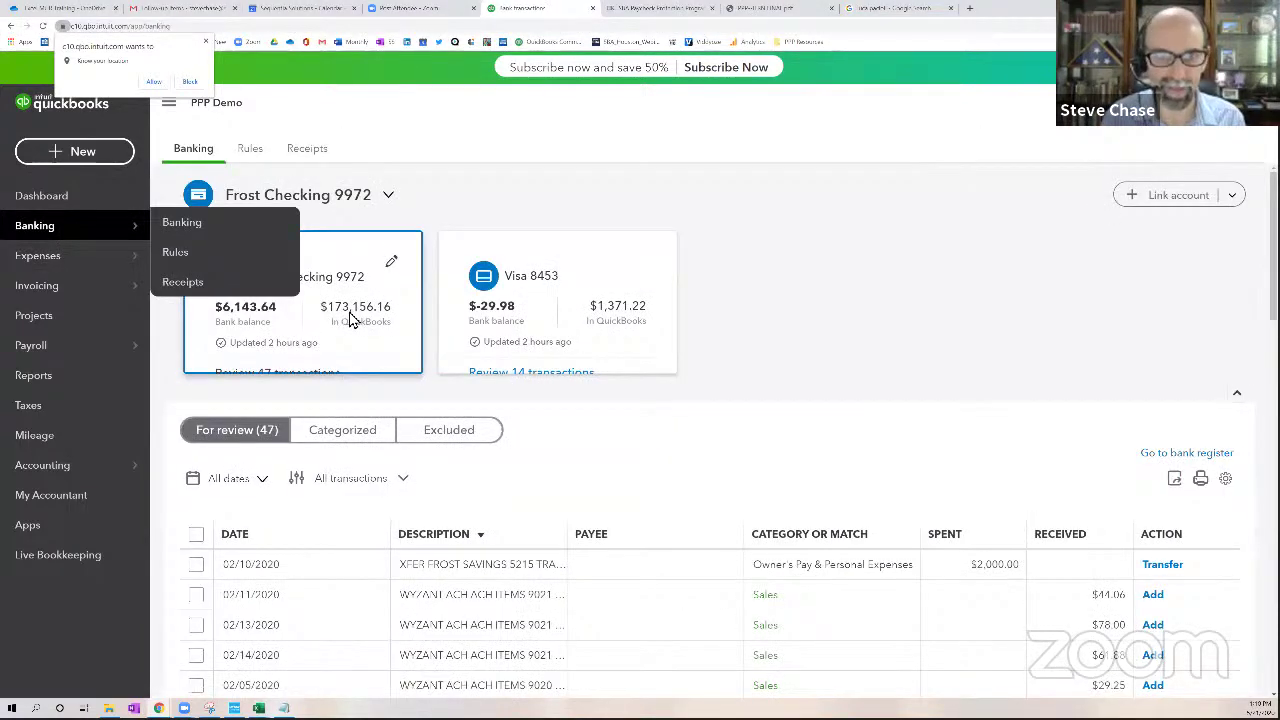
# Sort bank transactions by description ascending and expand the ADP 401K GROUP PLAN transaction
pyautogui.scroll(-1, 350, 319)
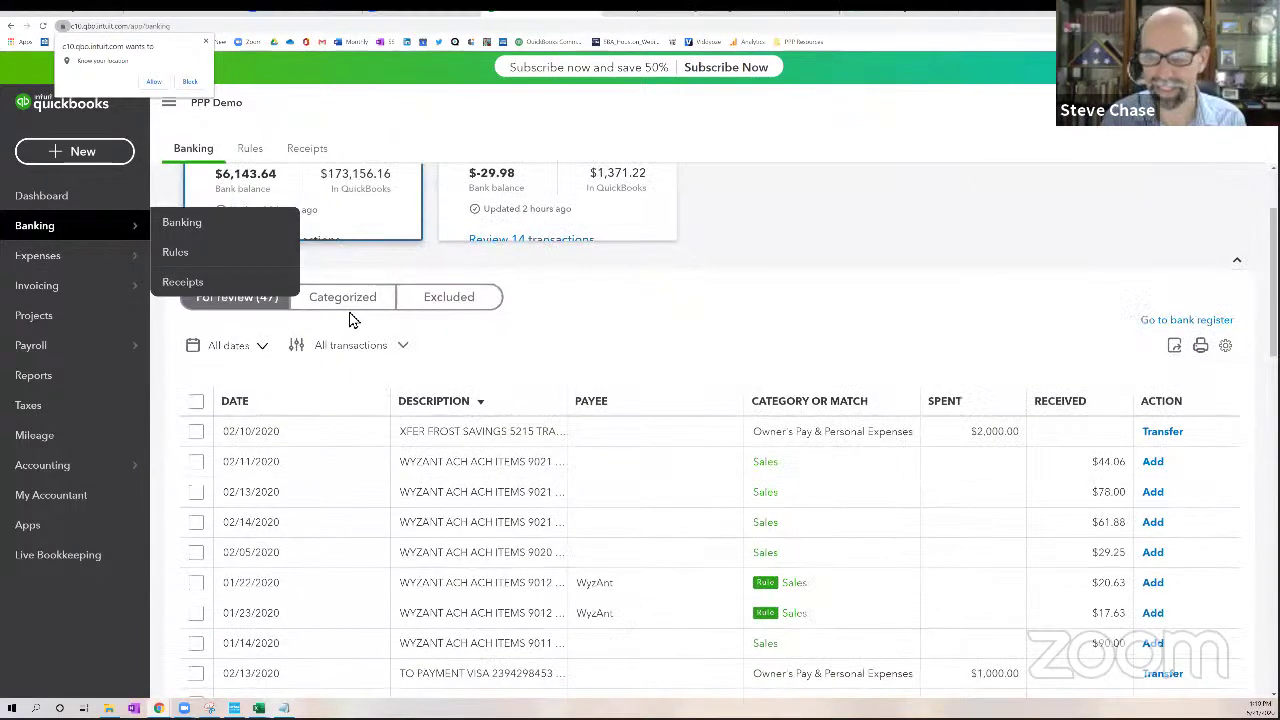
pyautogui.click(465, 404)
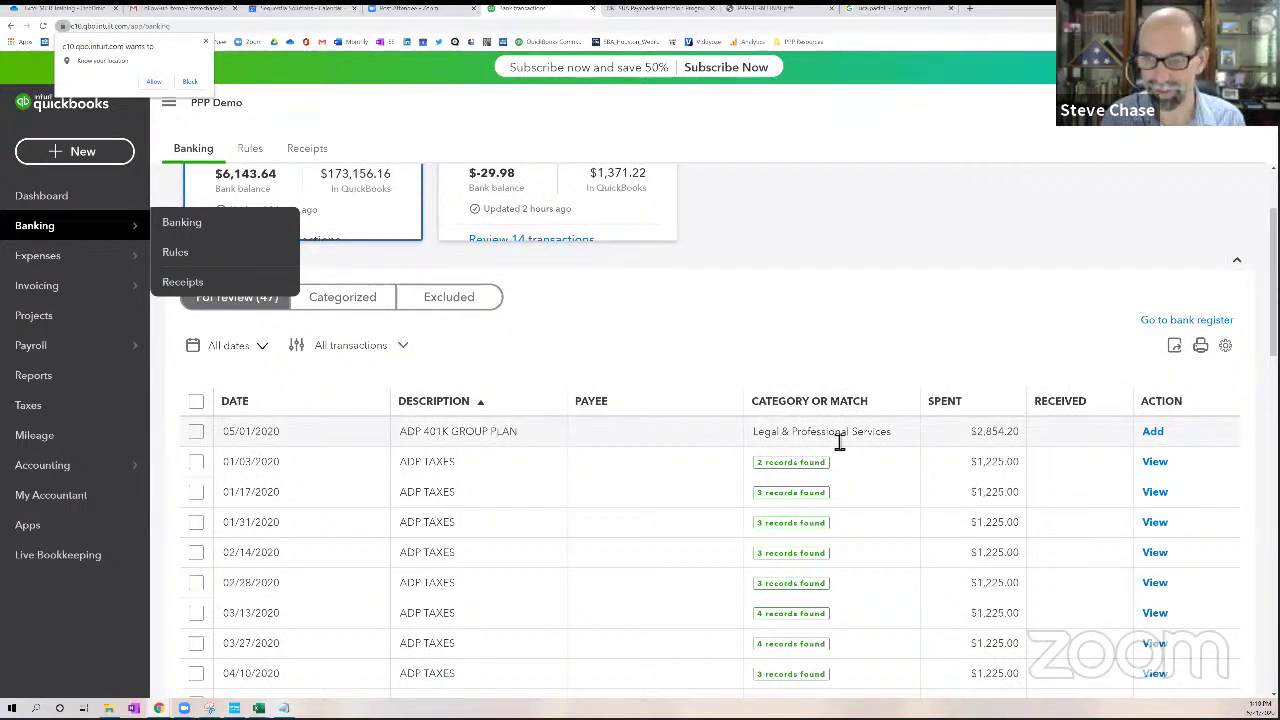
pyautogui.click(1015, 438)
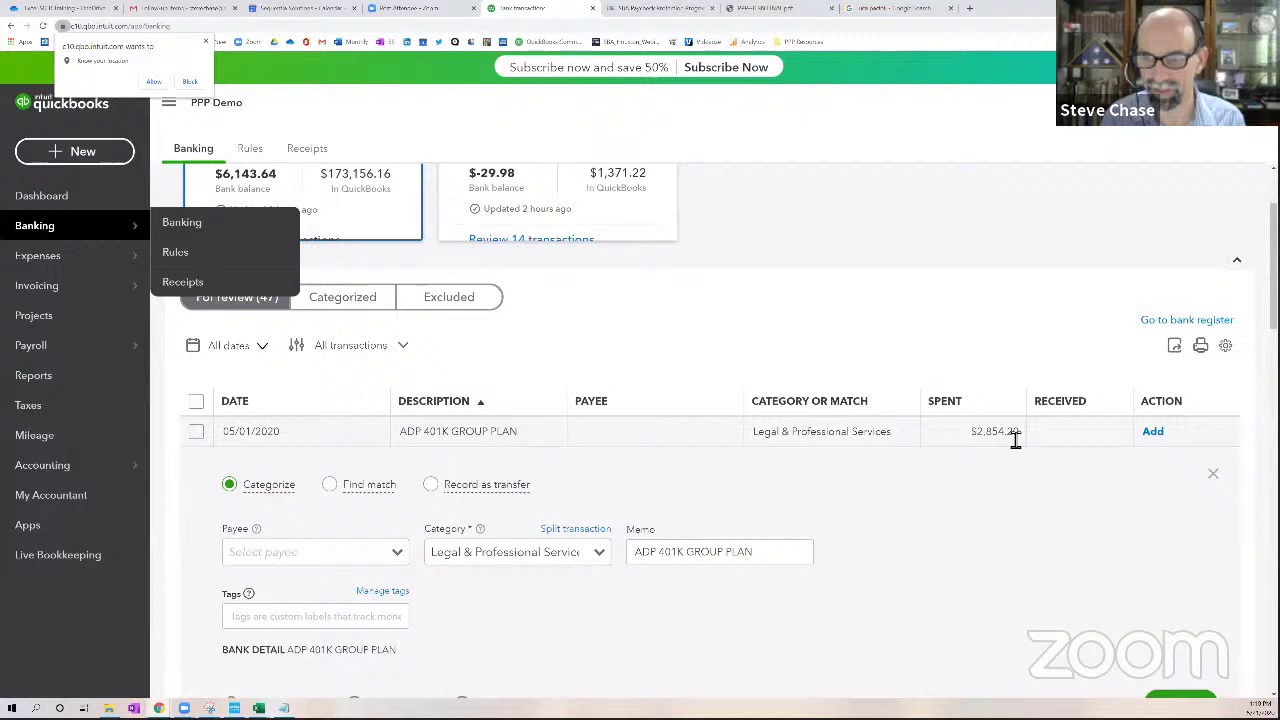
# Inspect its suggested Legal & Professional Services category and leave the $2,854.20 withdrawal open for categorizing
pyautogui.moveTo(766, 441); pyautogui.dragTo(897, 444)
pyautogui.click(897, 444)
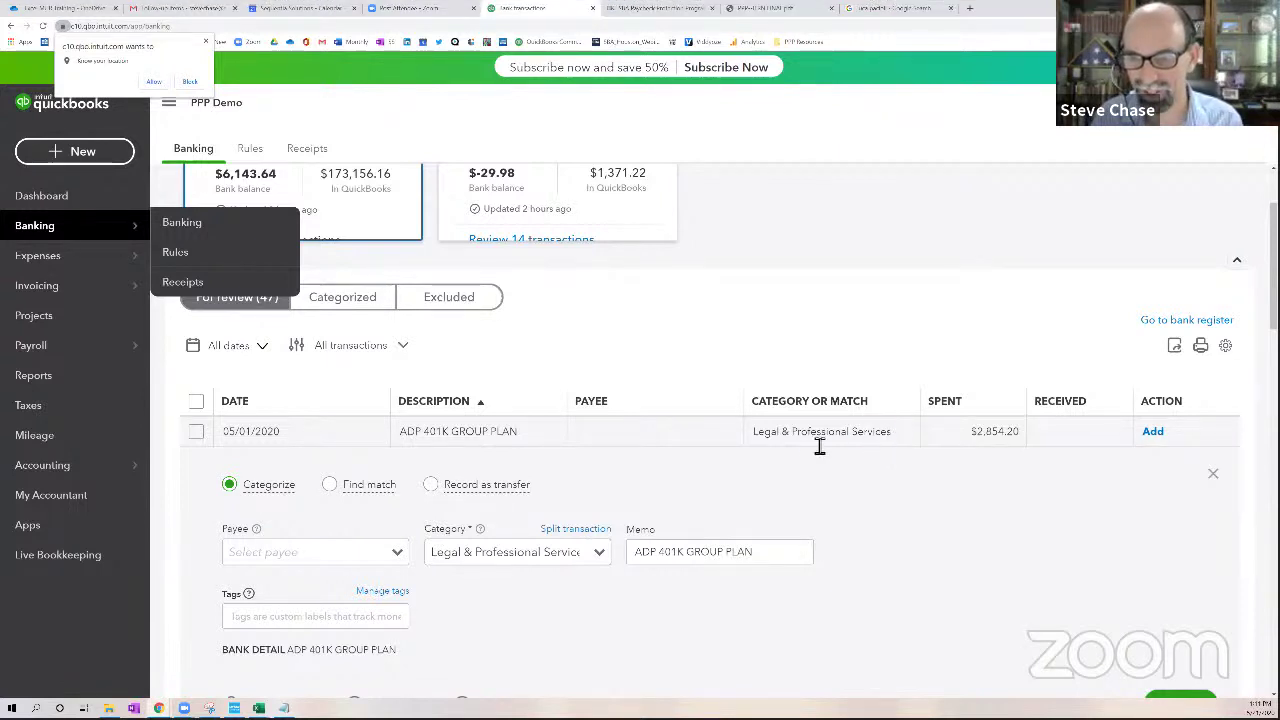
pyautogui.moveTo(892, 445); pyautogui.dragTo(791, 449)
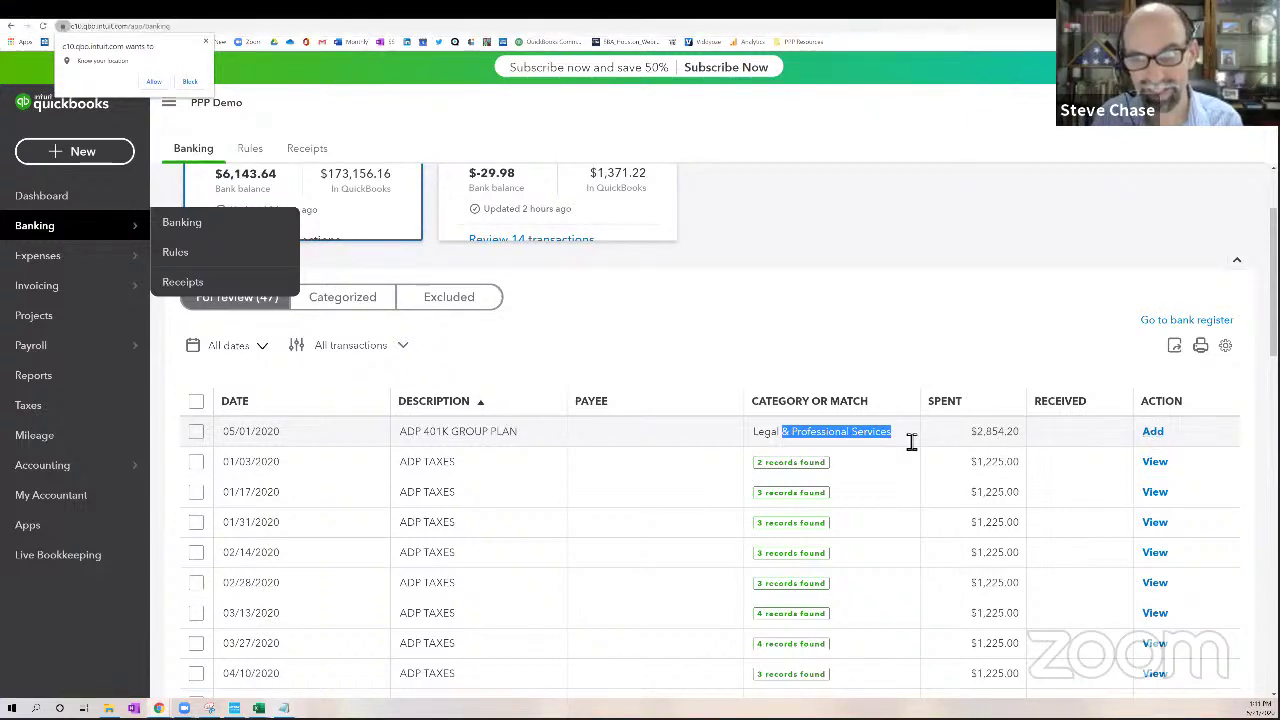
pyautogui.click(868, 449)
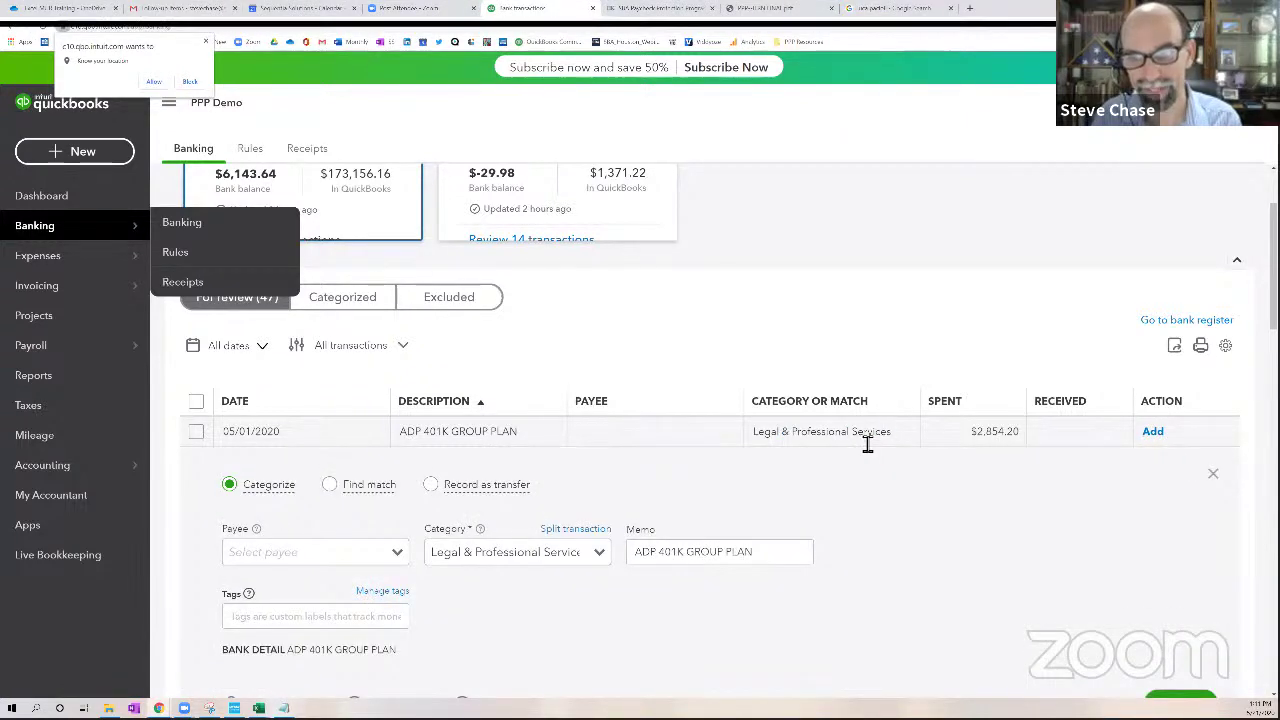
pyautogui.click(867, 445)
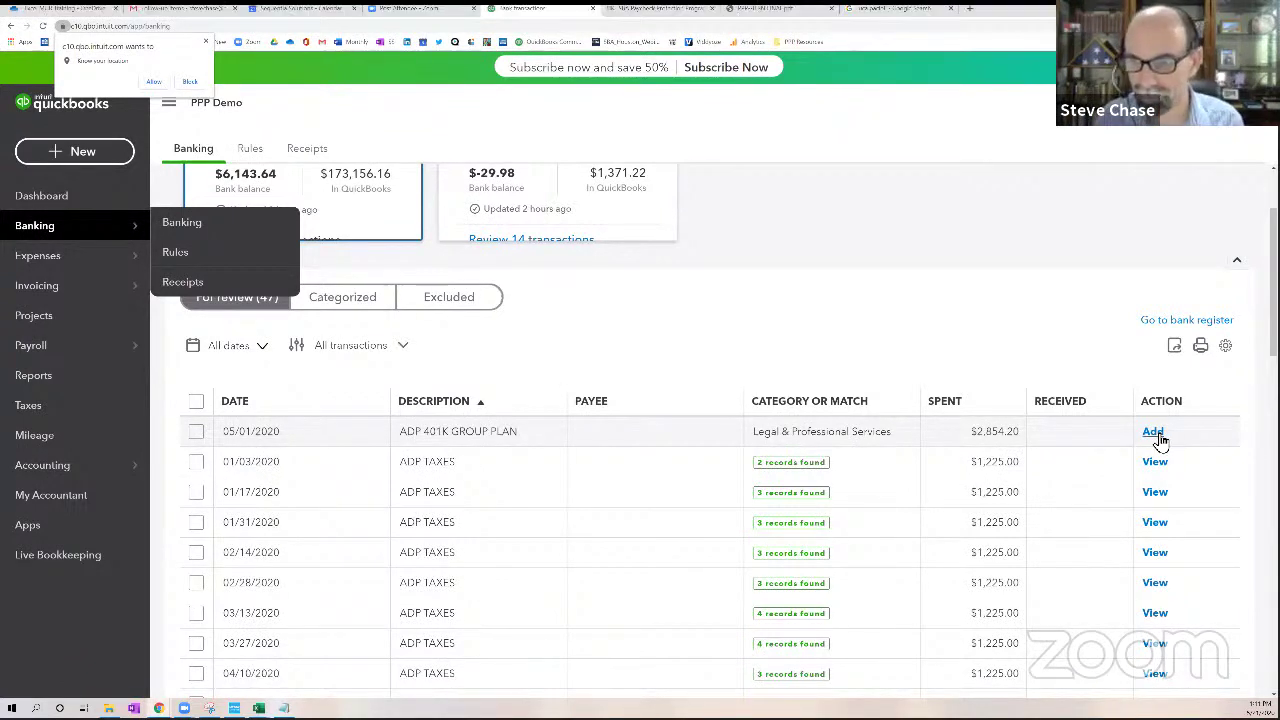
pyautogui.click(829, 447)
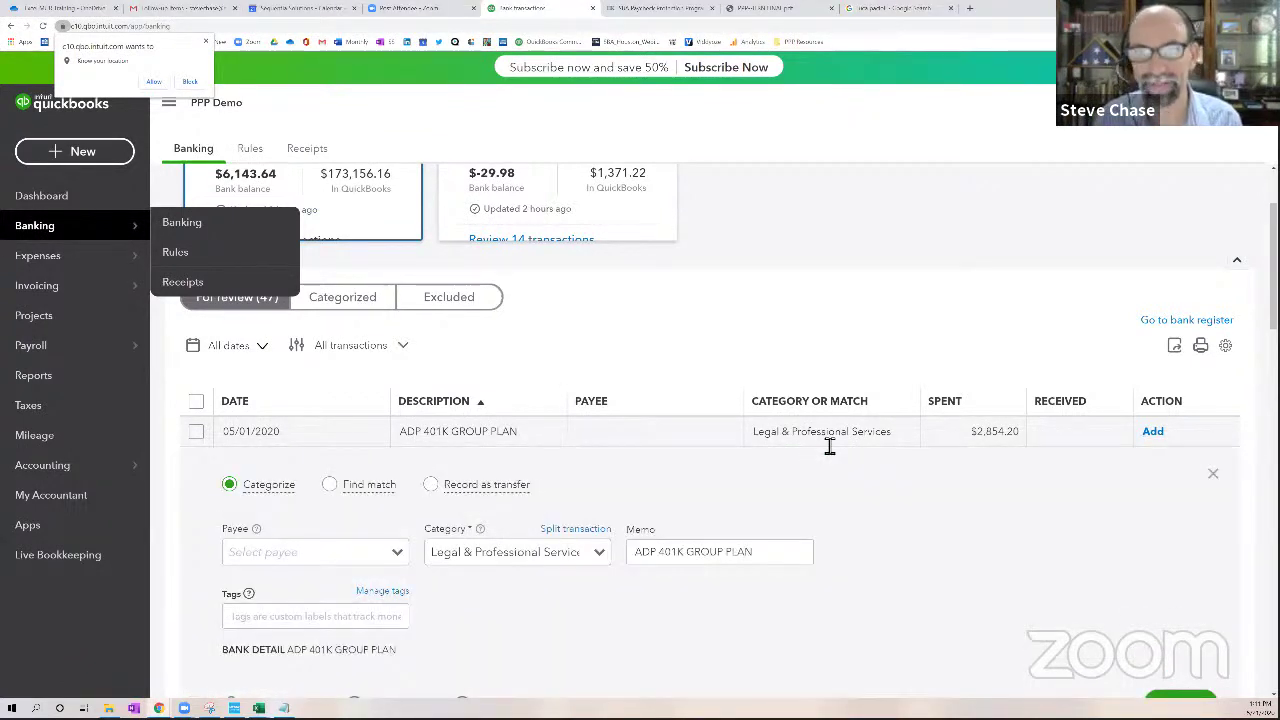
# In a new tab, go to apps.intuit.com, search 'rewind' and open Rewind Backups
pyautogui.click(969, 13)
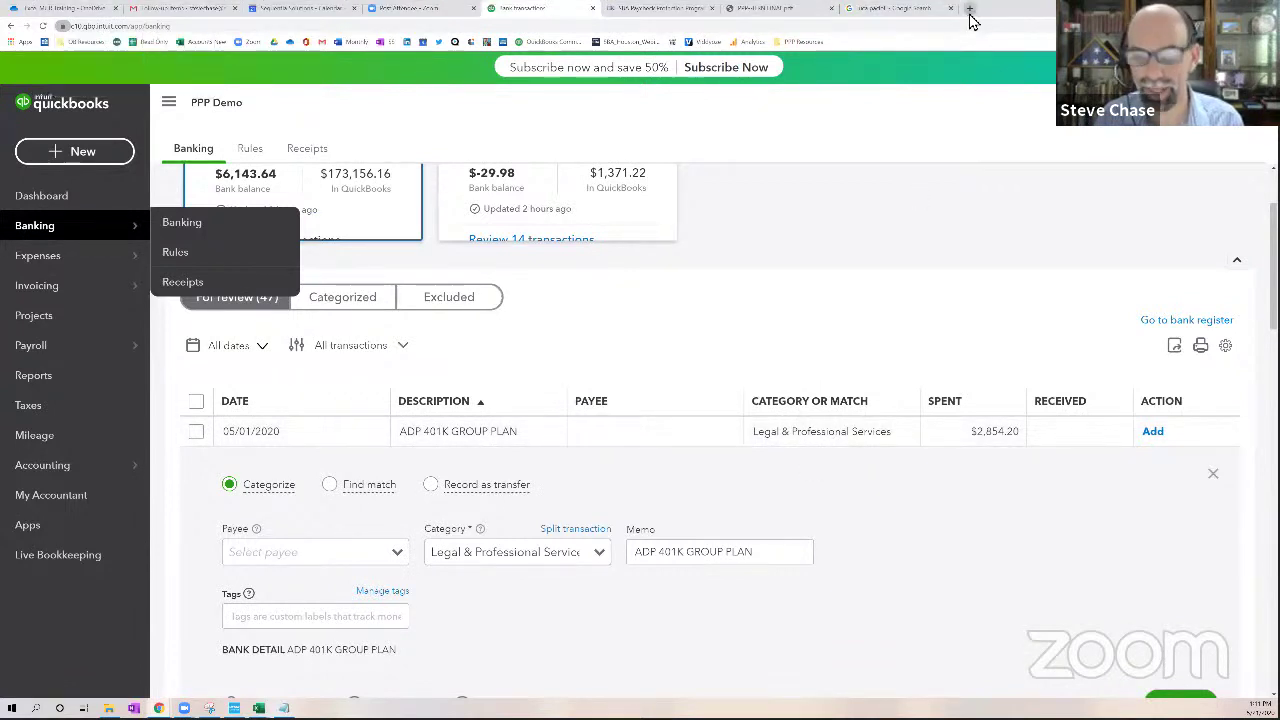
pyautogui.write('app')
pyautogui.press('Return')
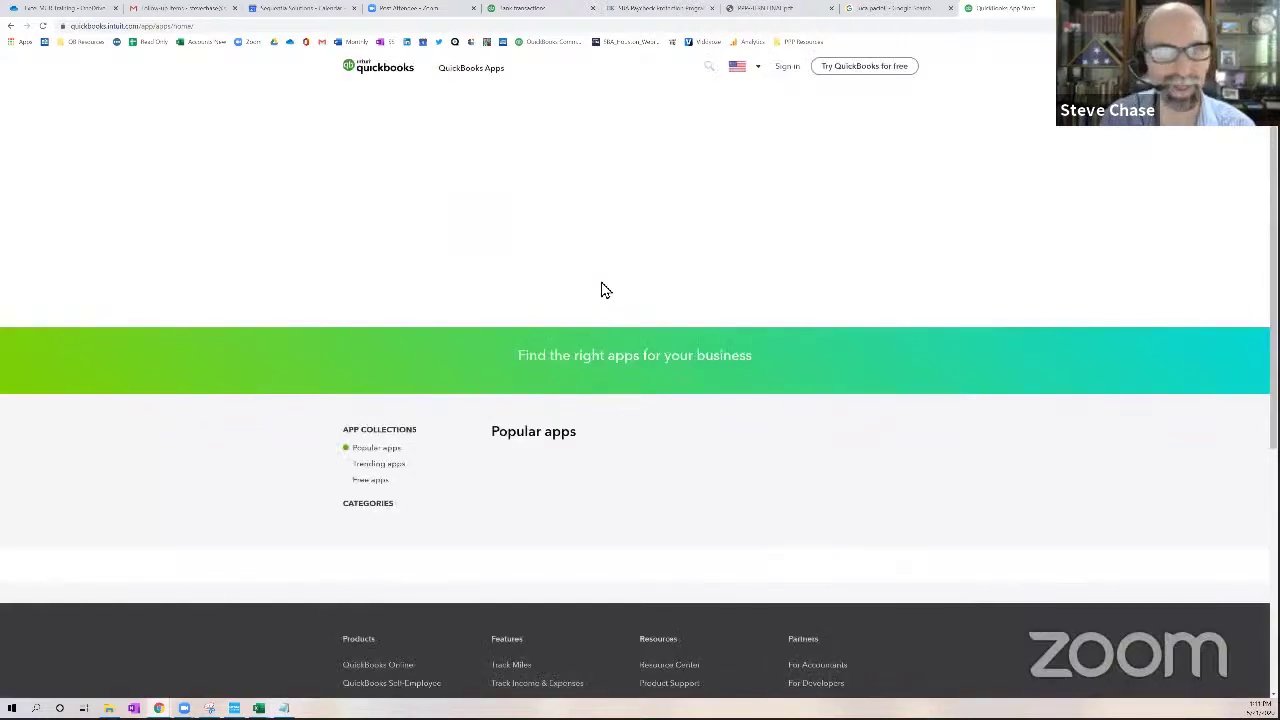
pyautogui.click(575, 392)
pyautogui.write('rew')
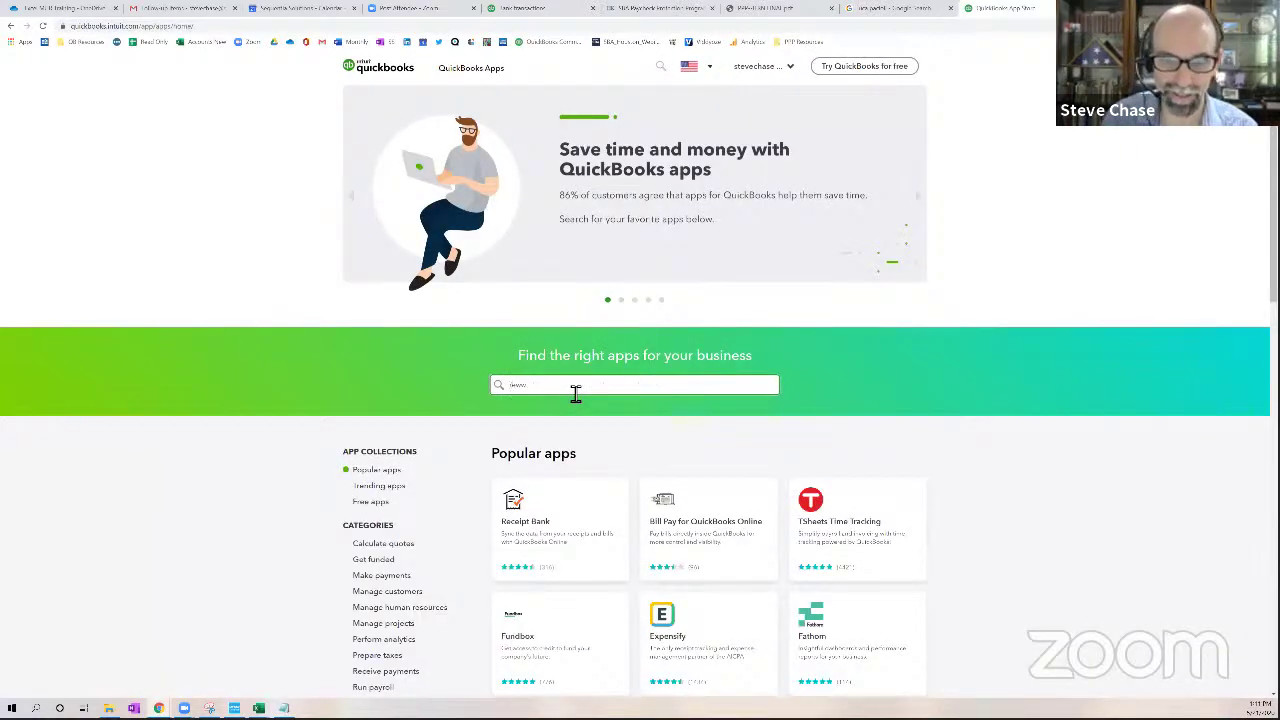
pyautogui.write('ind')
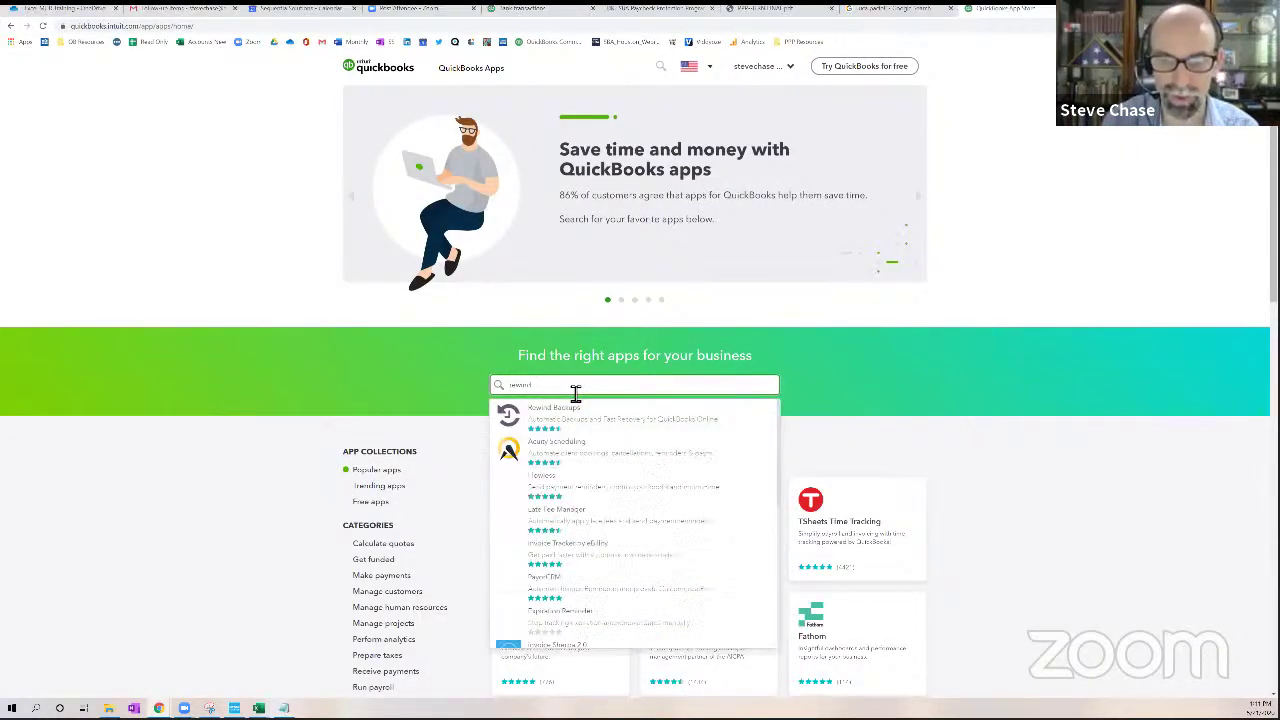
pyautogui.click(574, 420)
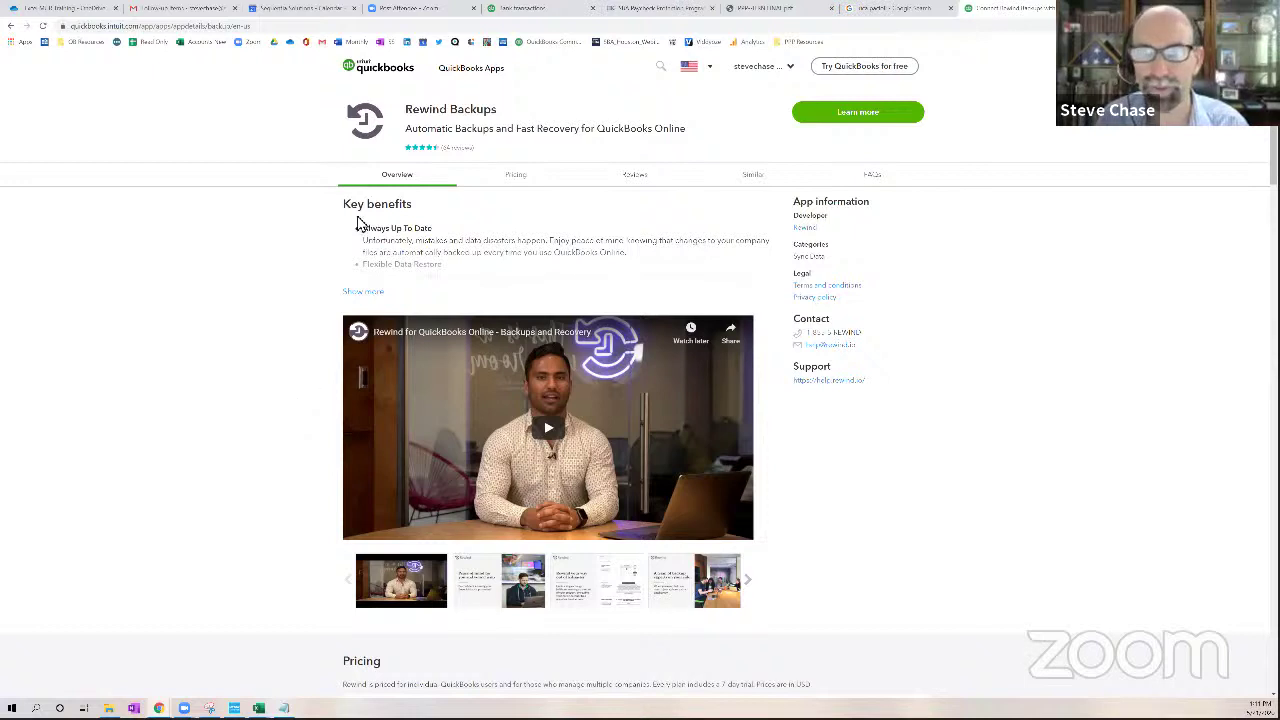
# Back on the banking page, create the new payee 'ADP 401K' for the ADP 401K GROUP PLAN payment
pyautogui.click(514, 8)
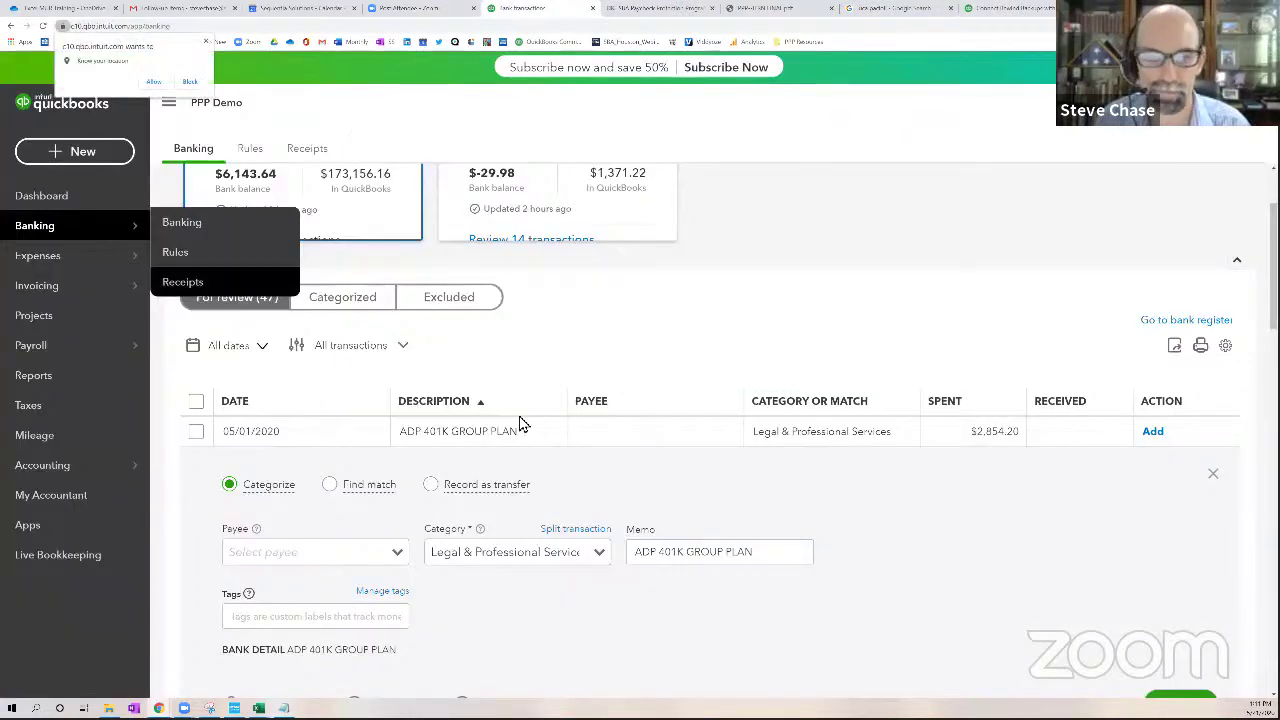
pyautogui.click(321, 556)
pyautogui.write('ADP')
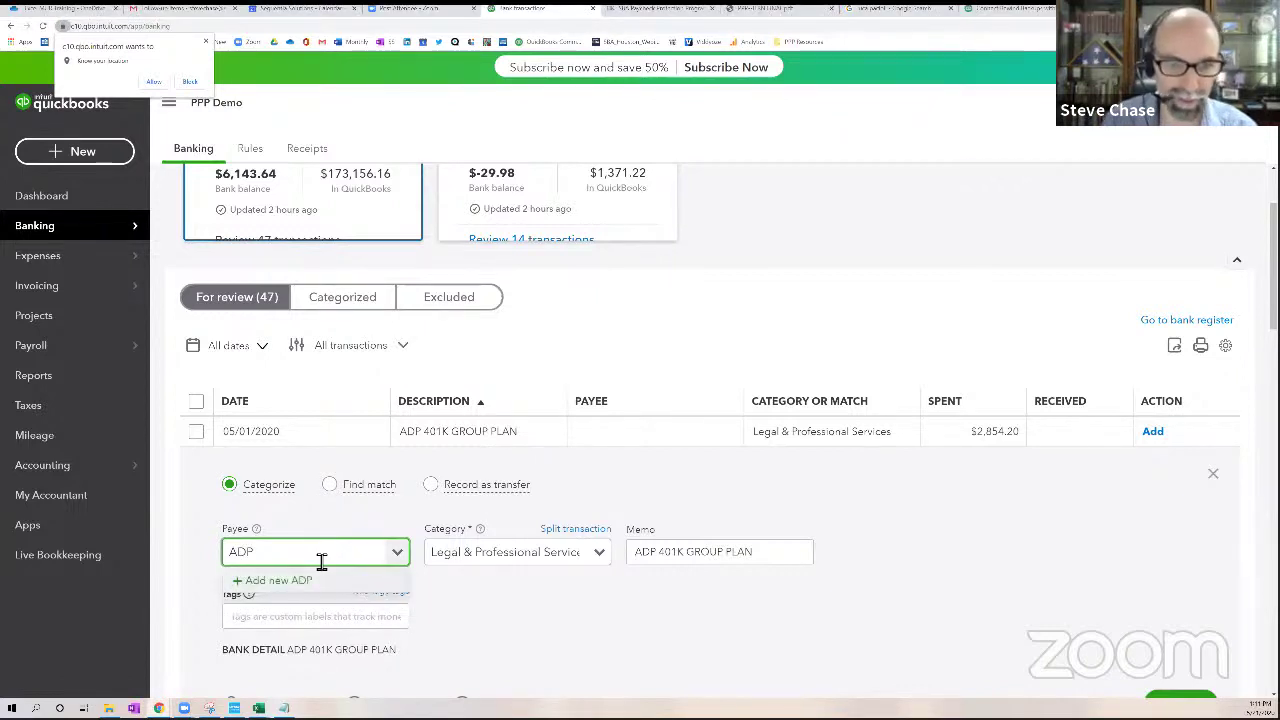
pyautogui.click(310, 580)
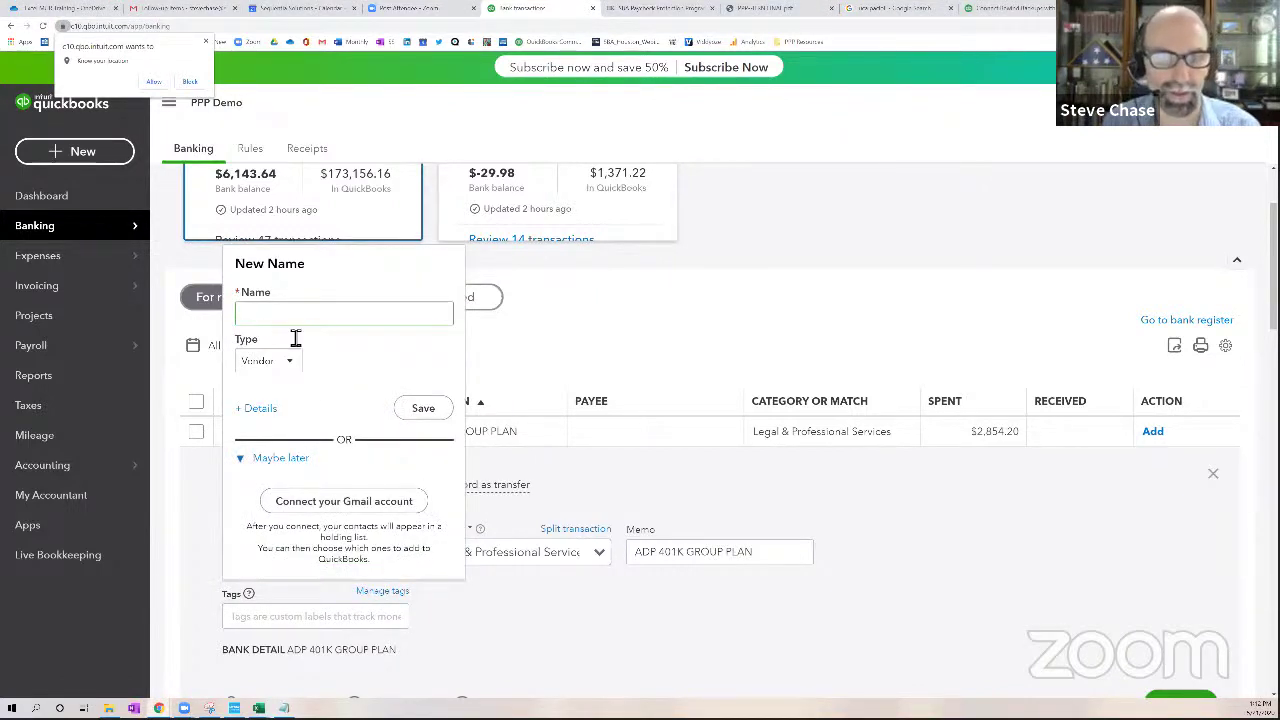
pyautogui.click(295, 326)
pyautogui.write('aD')
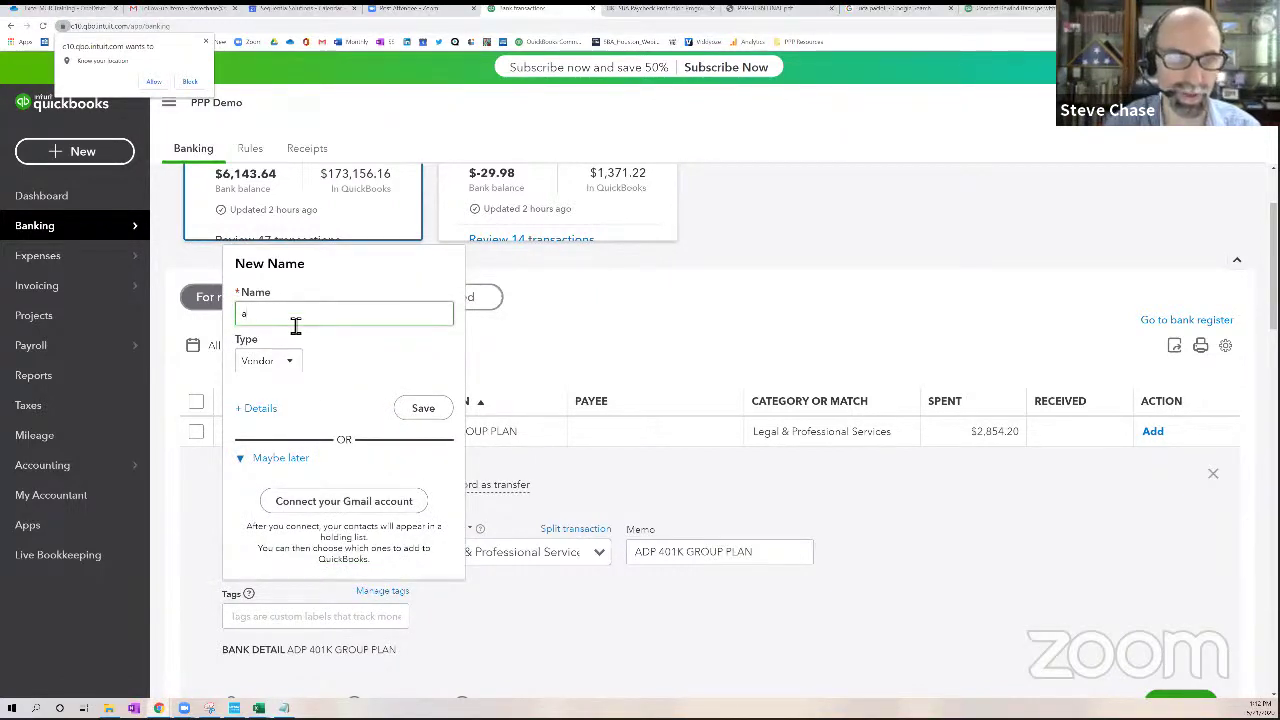
pyautogui.press('BackSpace')
pyautogui.write('ADP')
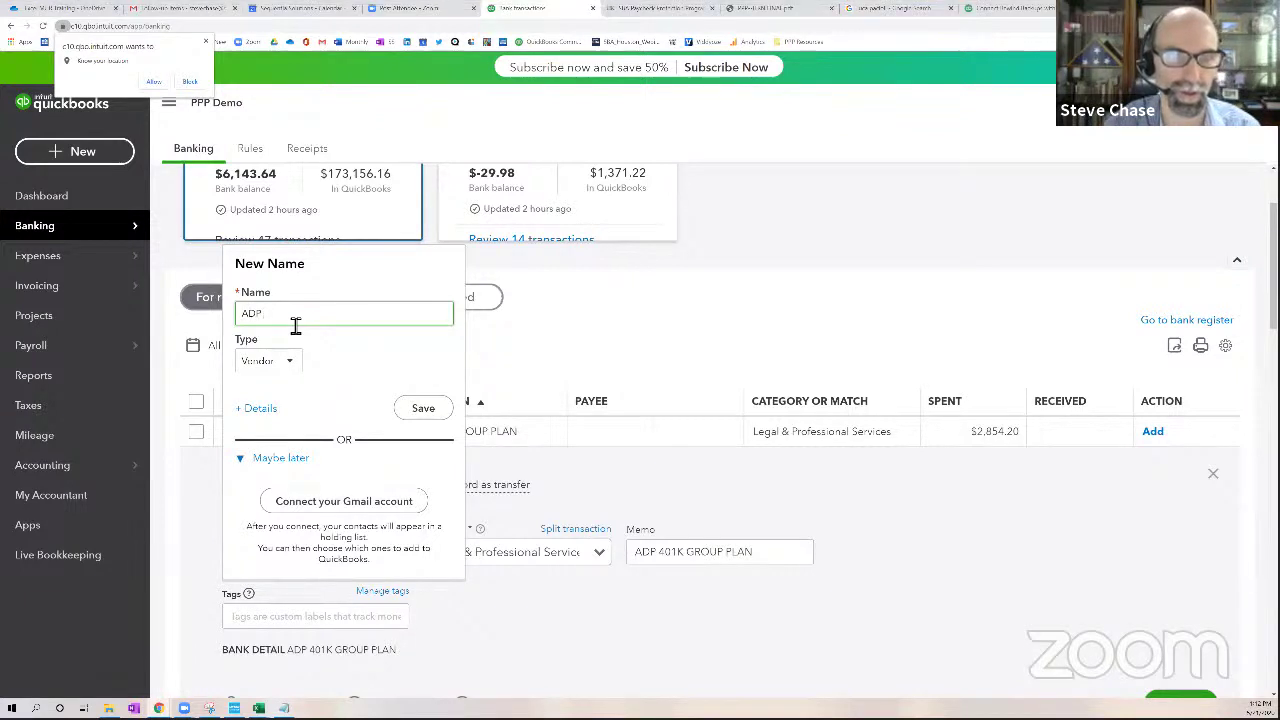
pyautogui.write(' 401K')
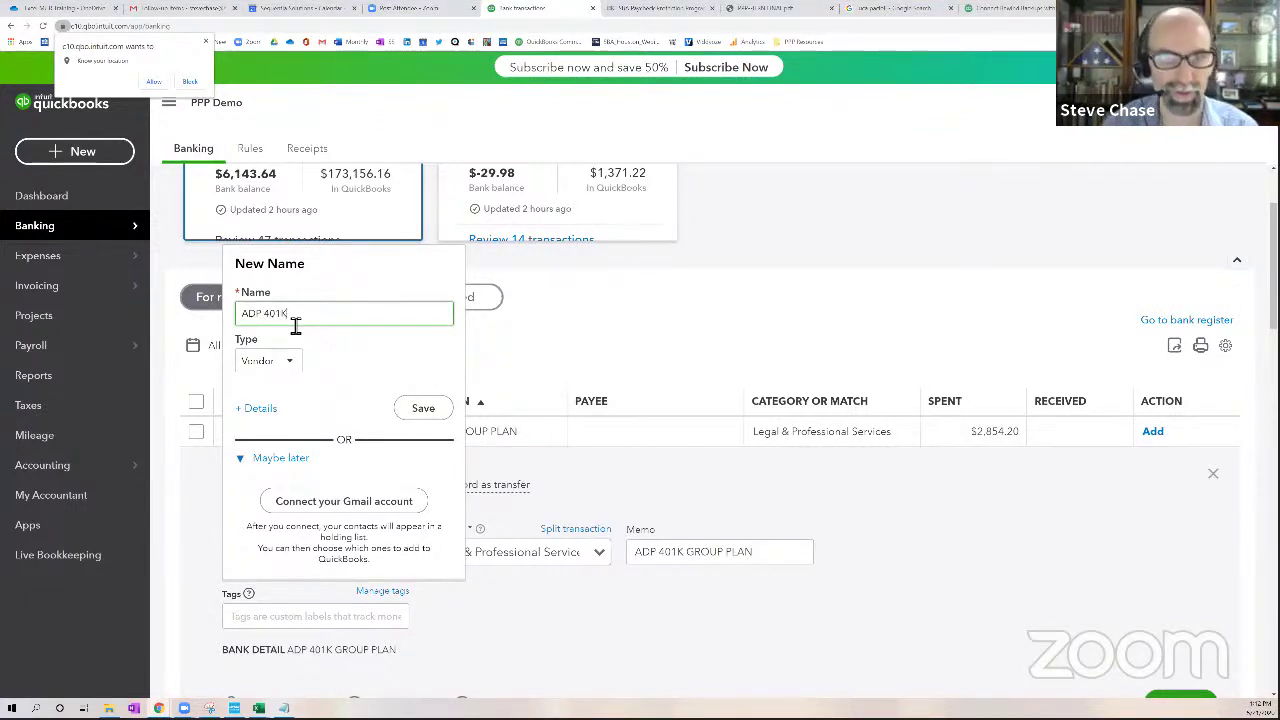
pyautogui.click(412, 407)
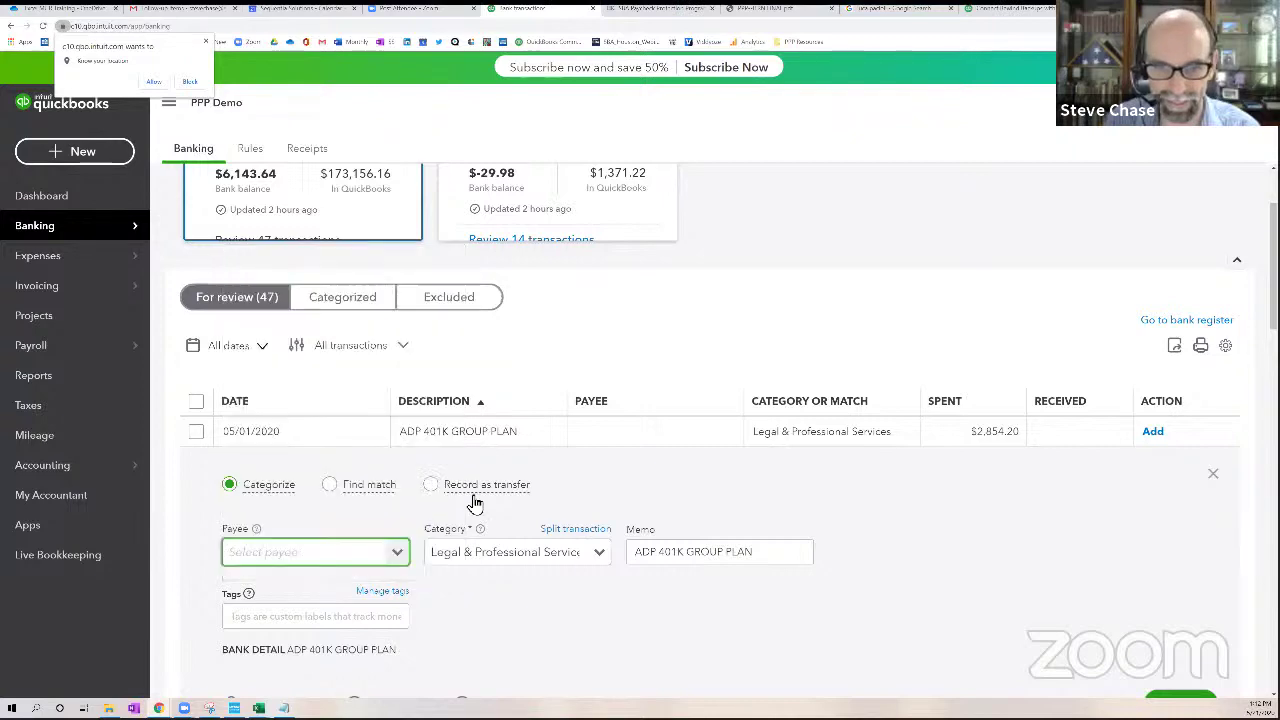
# Categorize the payment under Benefits:401K Plans (Employer) and add the transaction
pyautogui.click(600, 555)
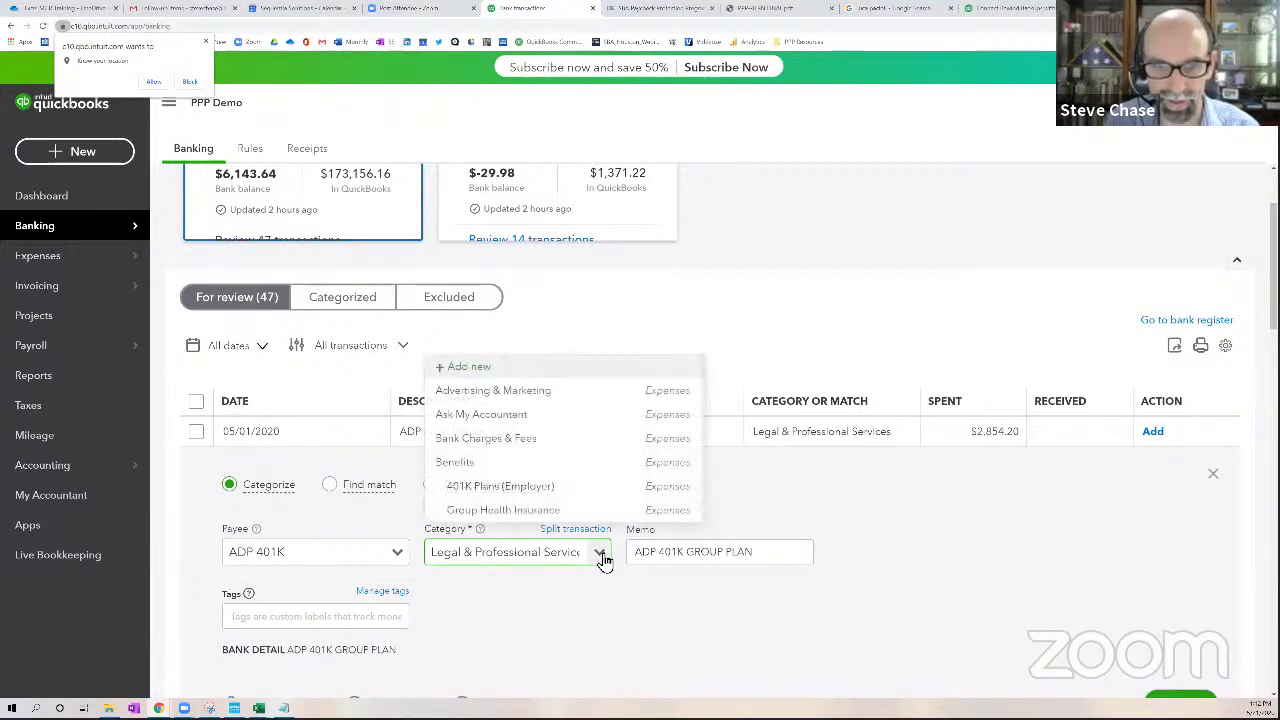
pyautogui.click(531, 486)
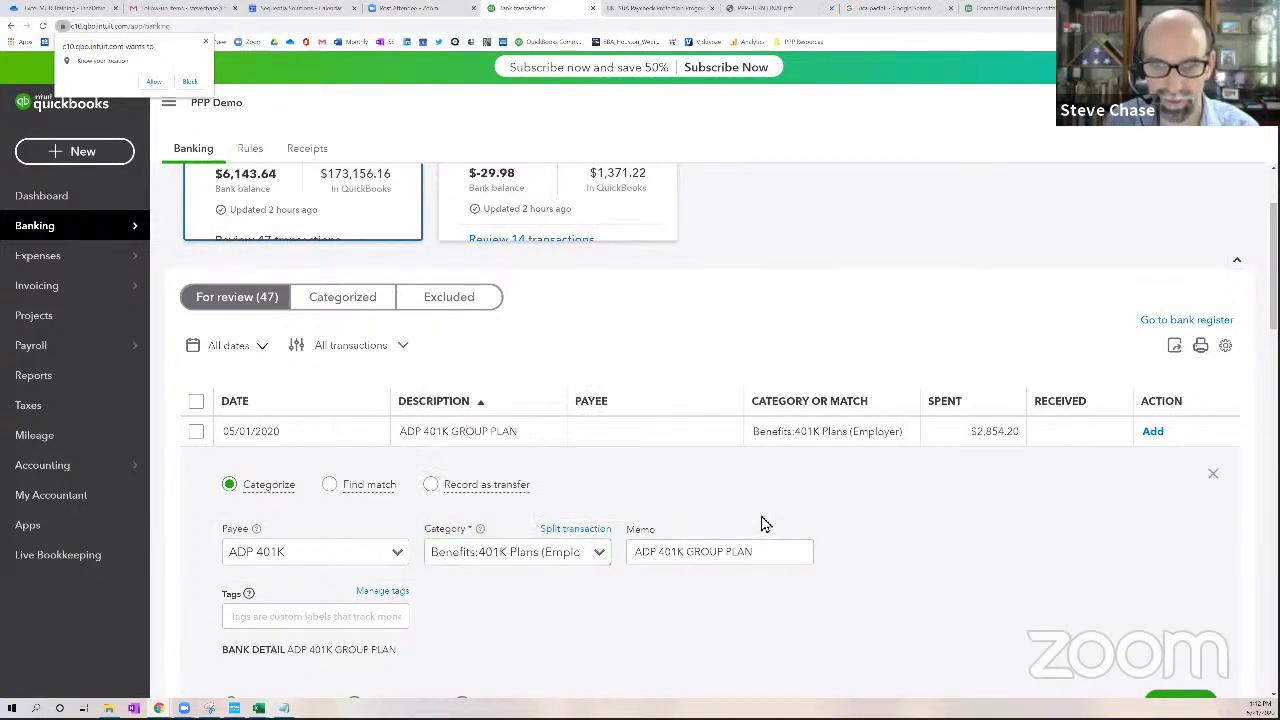
pyautogui.scroll(-1, 830, 535)
pyautogui.scroll(-3, 830, 535)
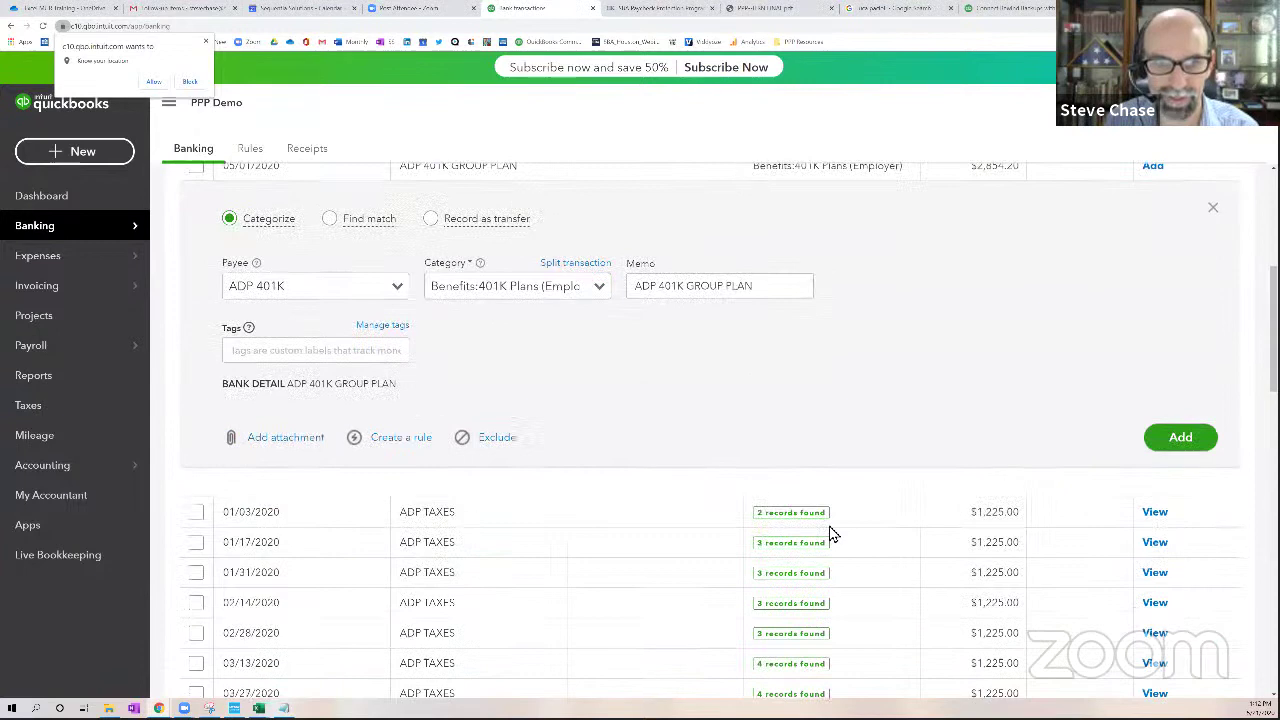
pyautogui.click(1181, 440)
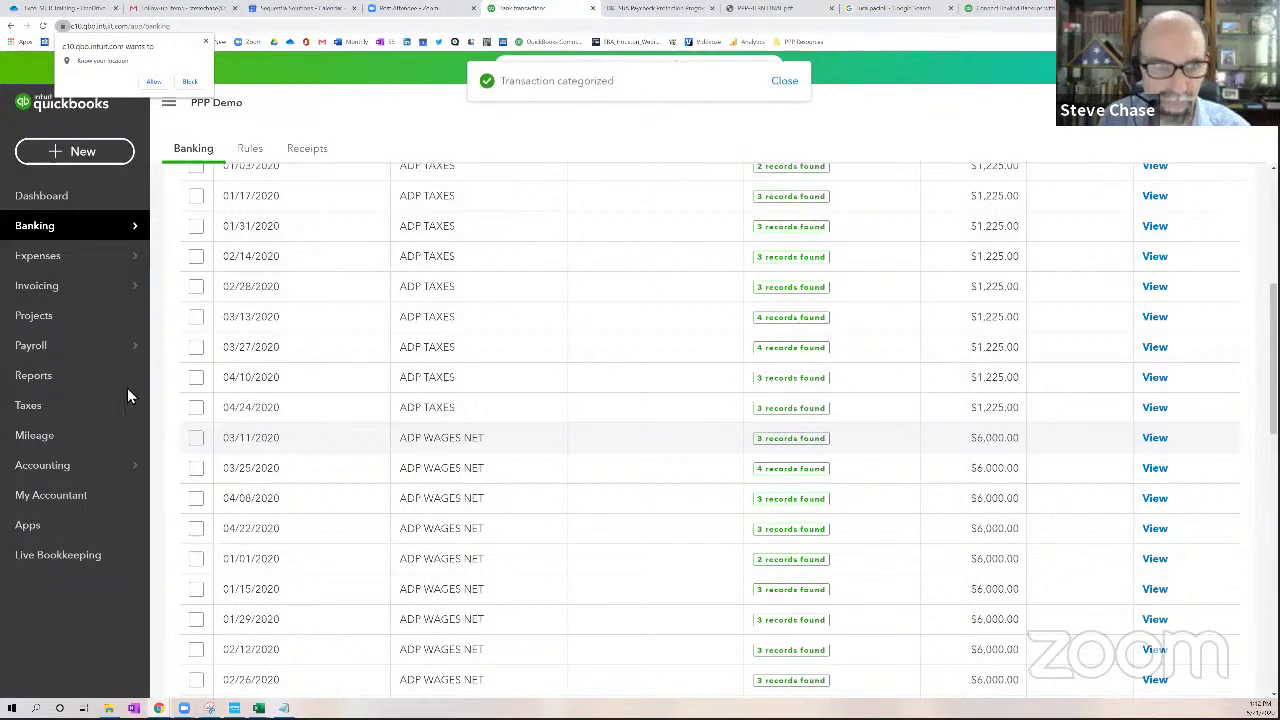
# Open the custom report 'PPP 8 Week Covered Period' and review the 401K Plans (Employer) amount, 2,854.20
pyautogui.click(33, 375)
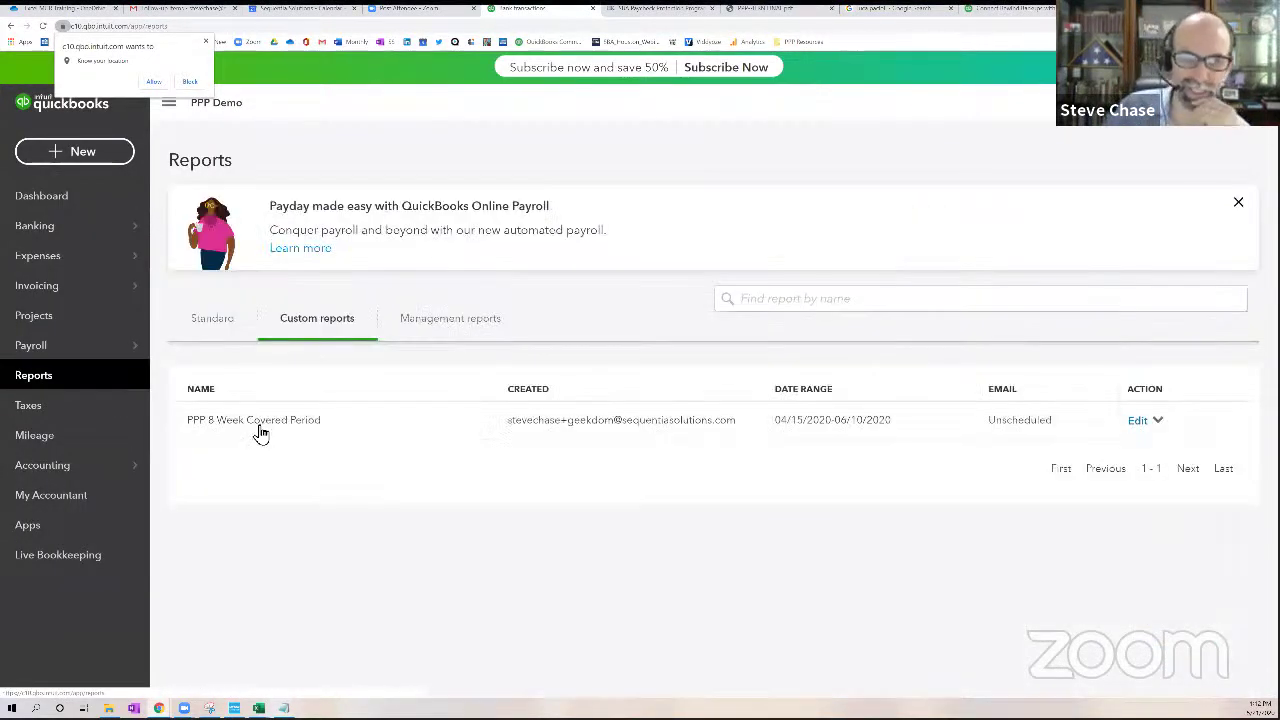
pyautogui.click(231, 329)
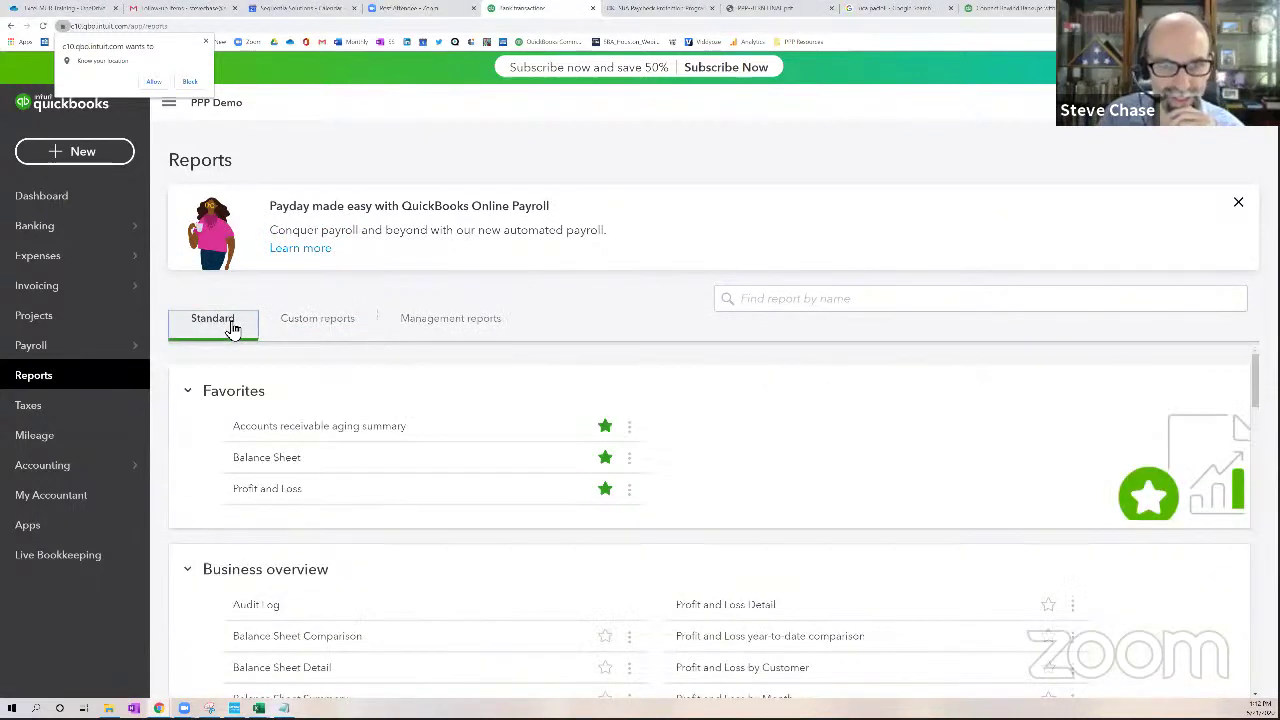
pyautogui.click(311, 322)
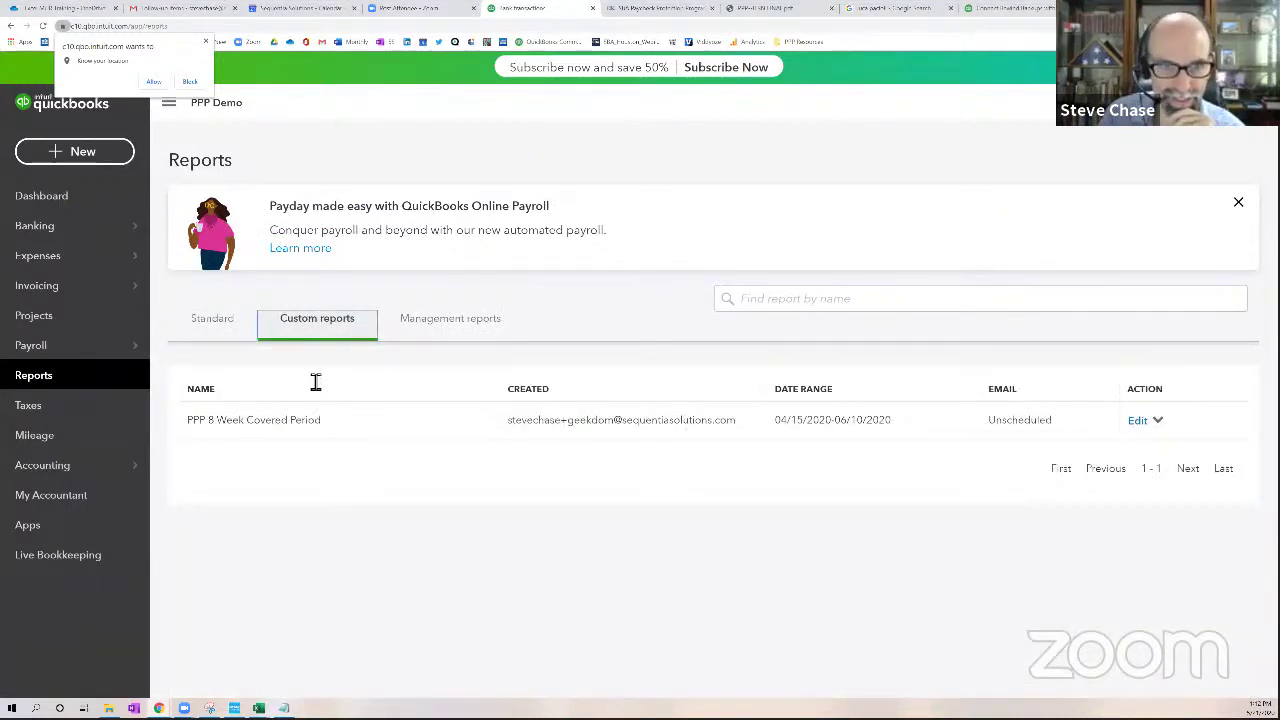
pyautogui.click(283, 426)
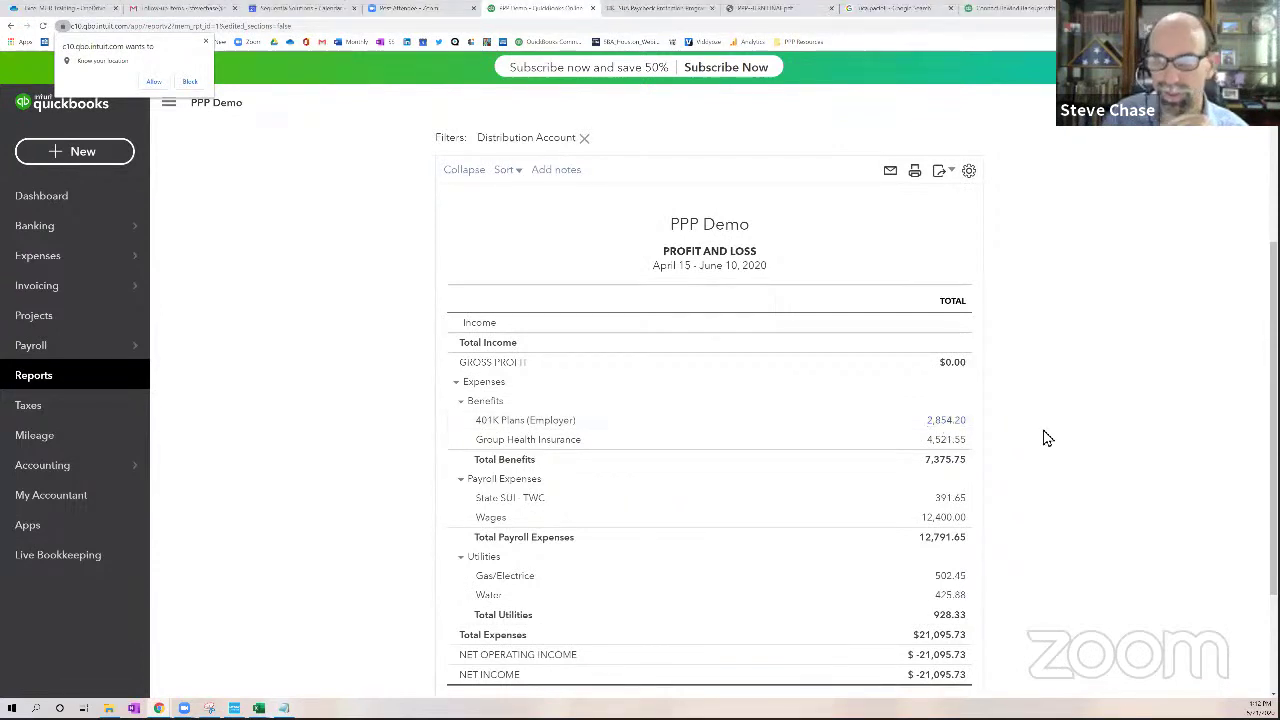
pyautogui.click(953, 421)
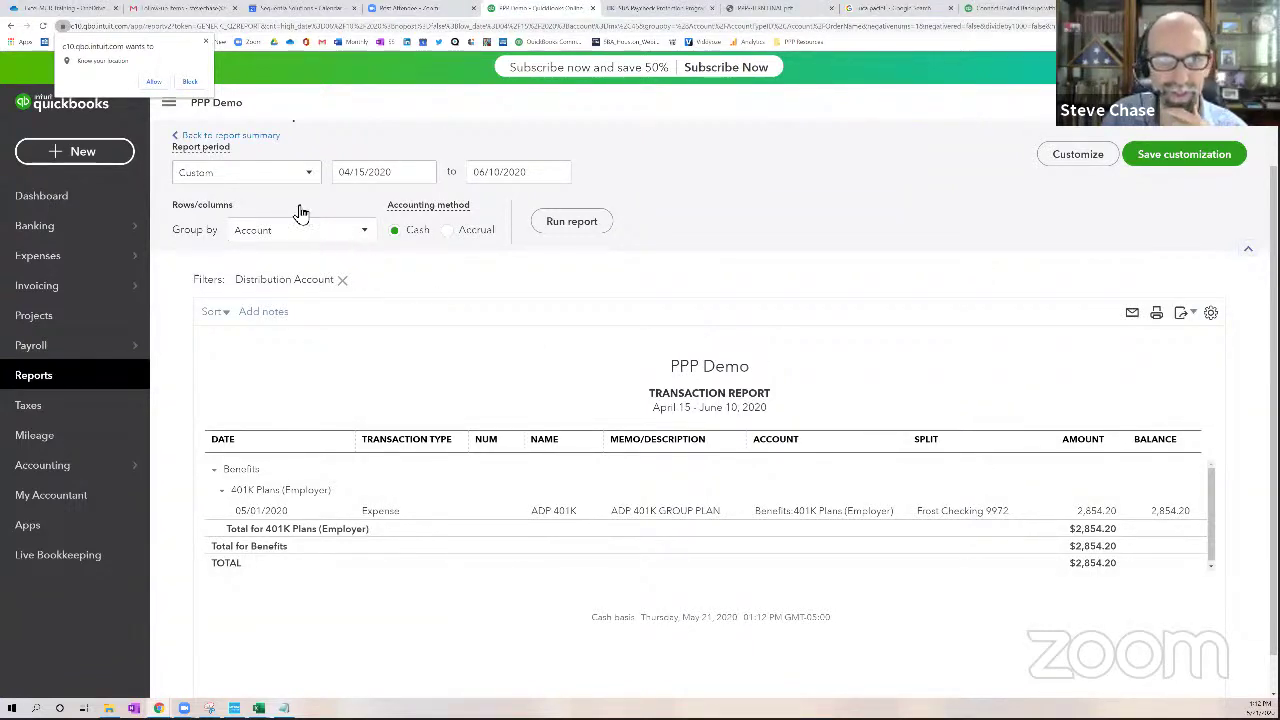
pyautogui.click(268, 145)
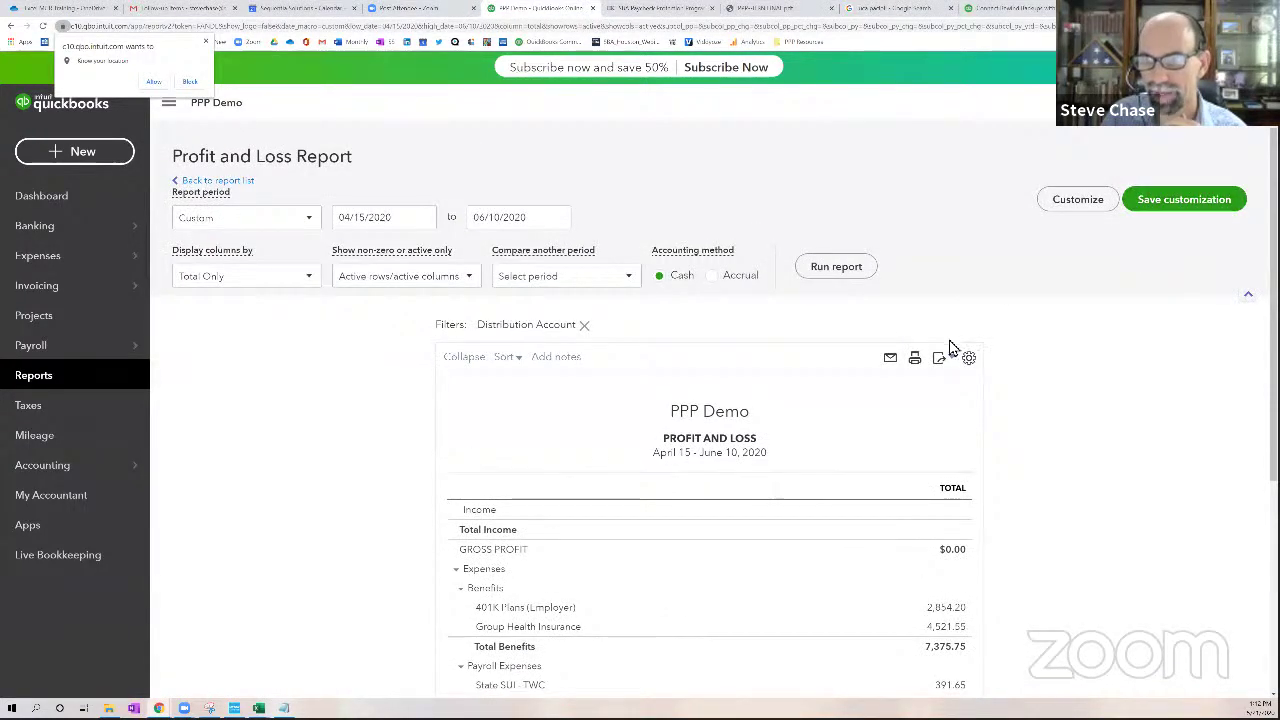
# Set the April 15–June 10, 2020 PPP Profit and Loss to the Accrual accounting method
pyautogui.click(949, 362)
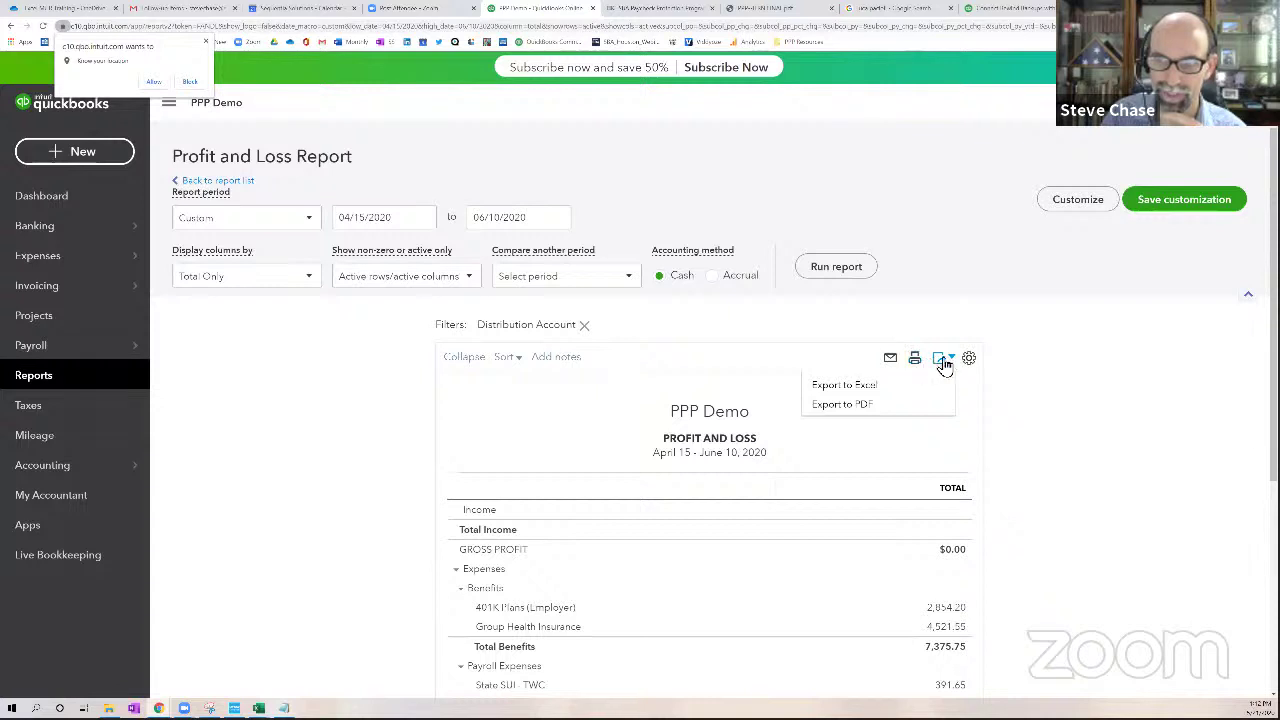
pyautogui.click(1048, 466)
pyautogui.moveTo(652, 457); pyautogui.dragTo(758, 463)
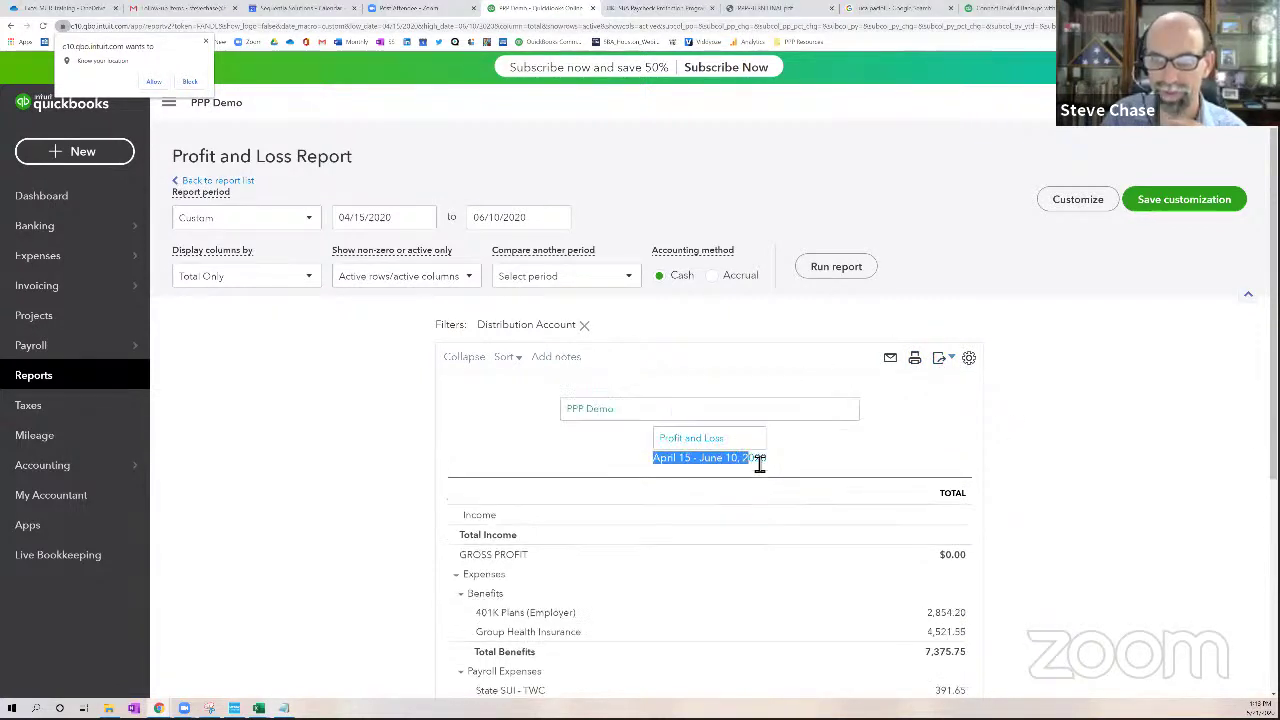
pyautogui.click(763, 463)
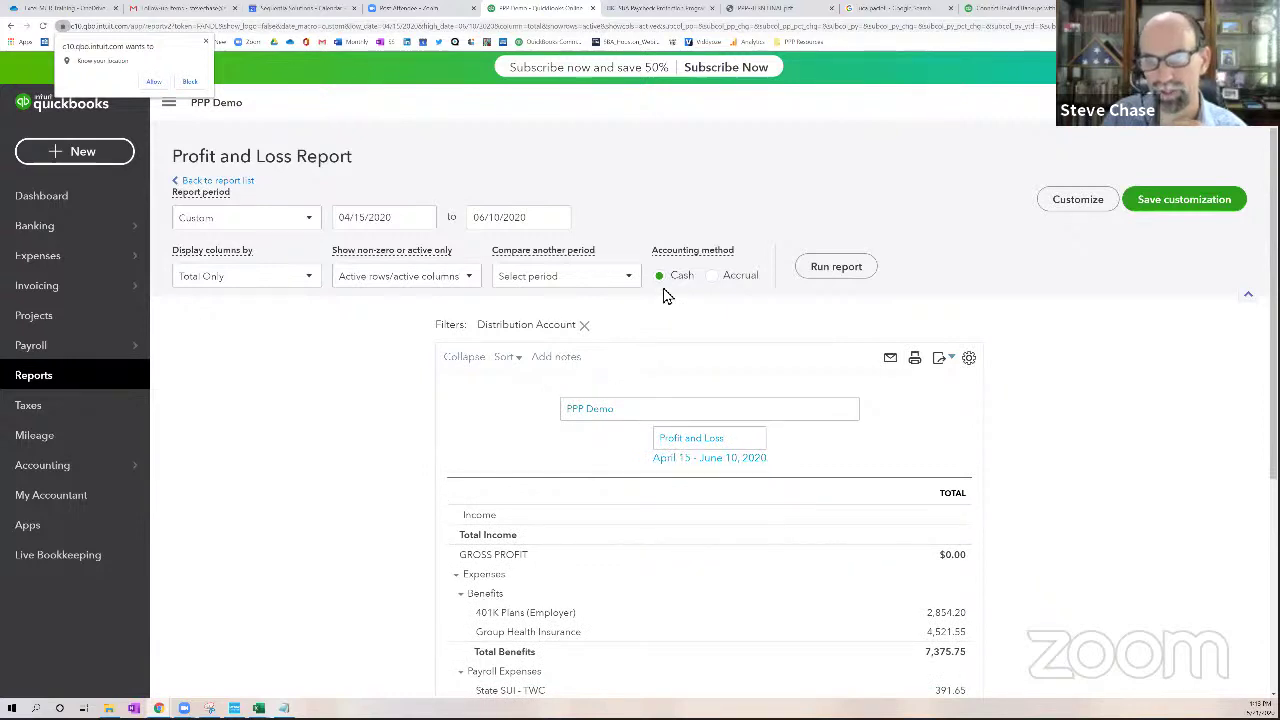
pyautogui.click(712, 280)
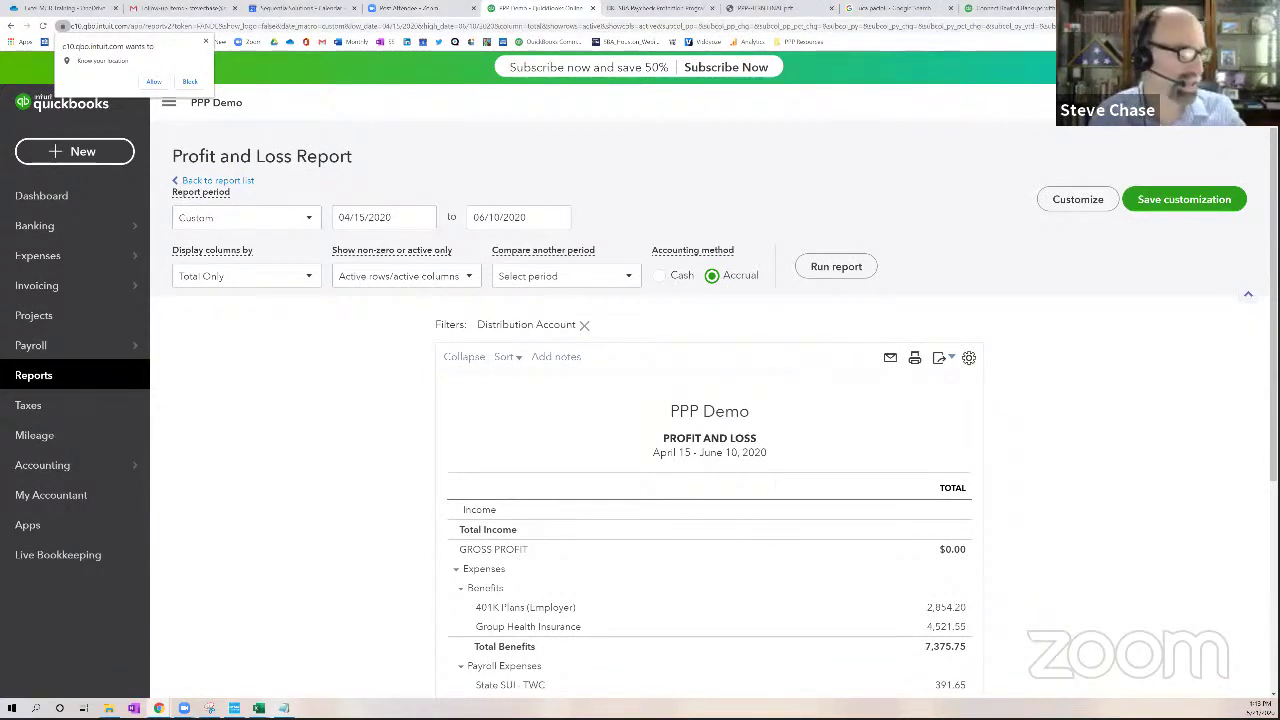
# Minimize the Notepad note containing the shortened OneDrive share link
pyautogui.hotkey('alt', 'Tab')
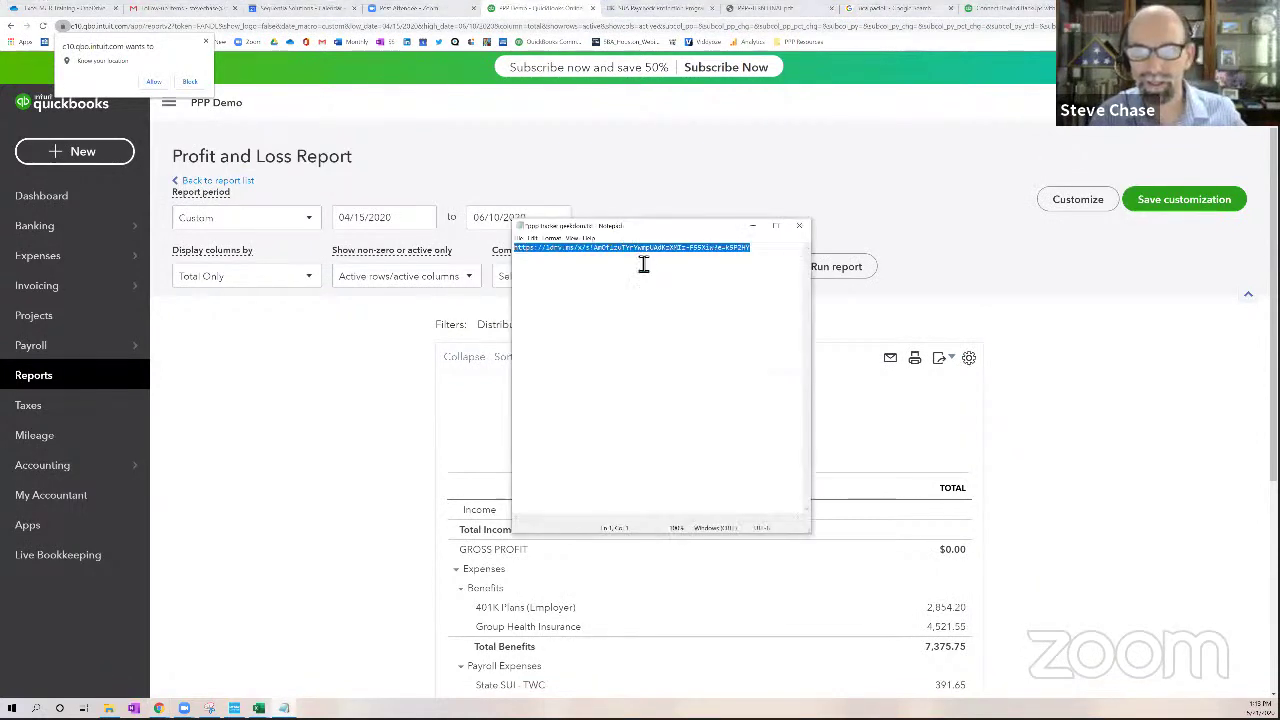
pyautogui.click(766, 260)
pyautogui.moveTo(766, 260); pyautogui.dragTo(516, 250)
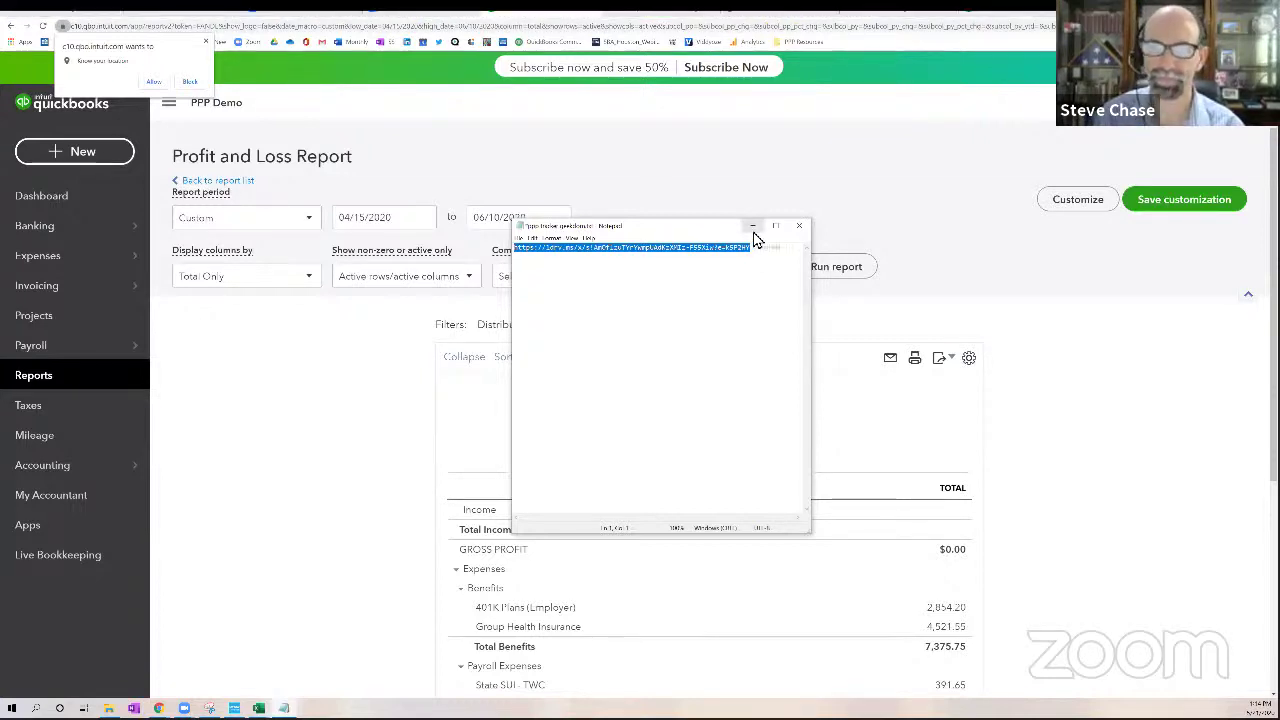
pyautogui.click(753, 232)
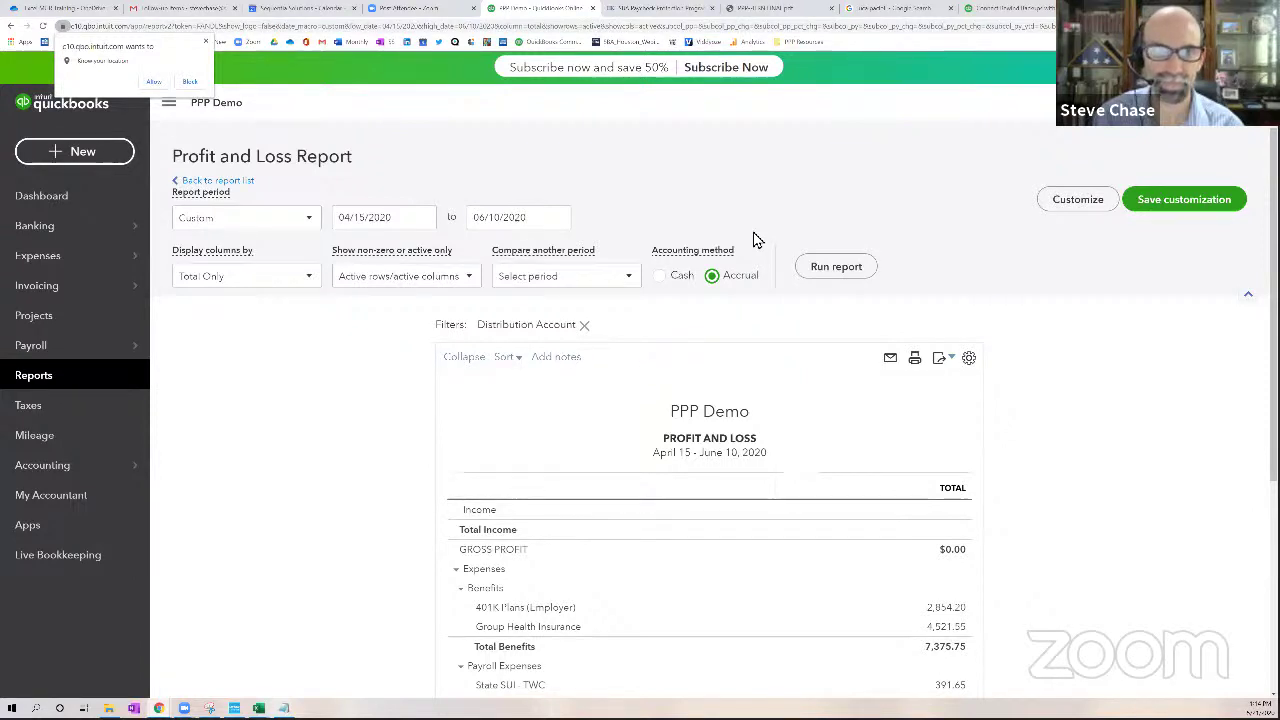
# Close the browser's location permission popup
pyautogui.click(203, 42)
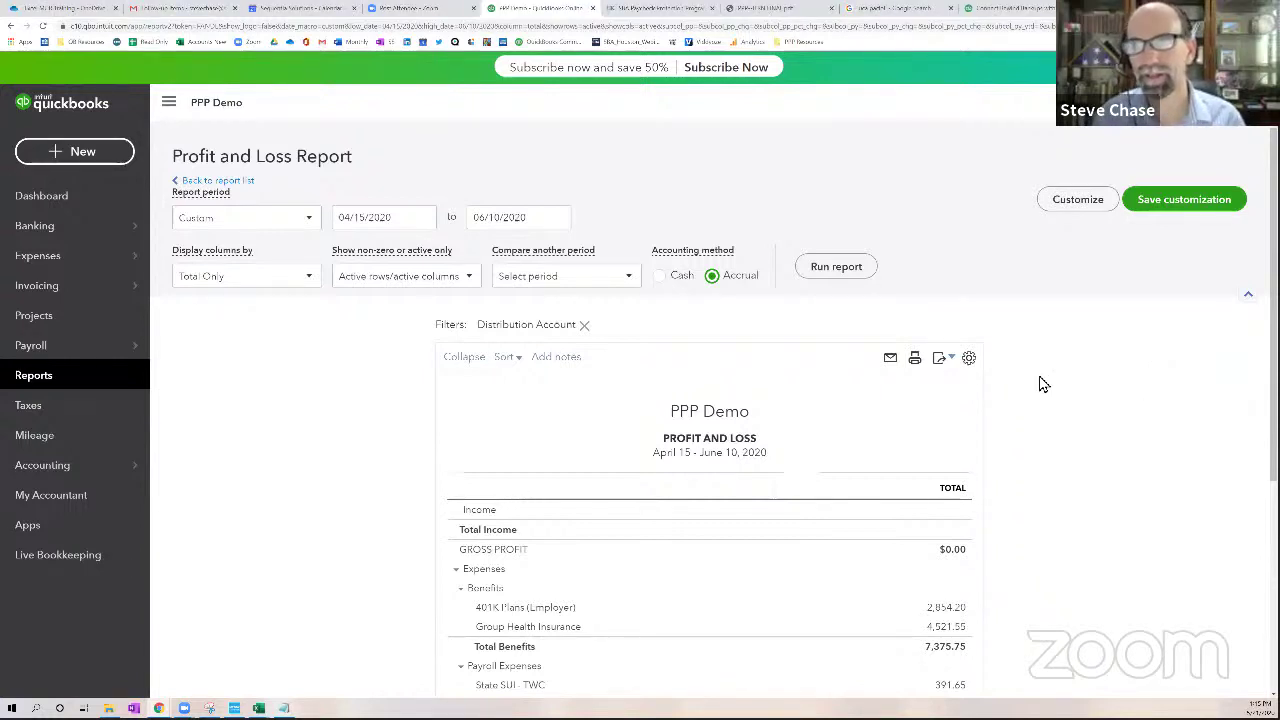
# Look at the PPP forgiveness guidance article, then return to the PPP Demo report
pyautogui.click(666, 12)
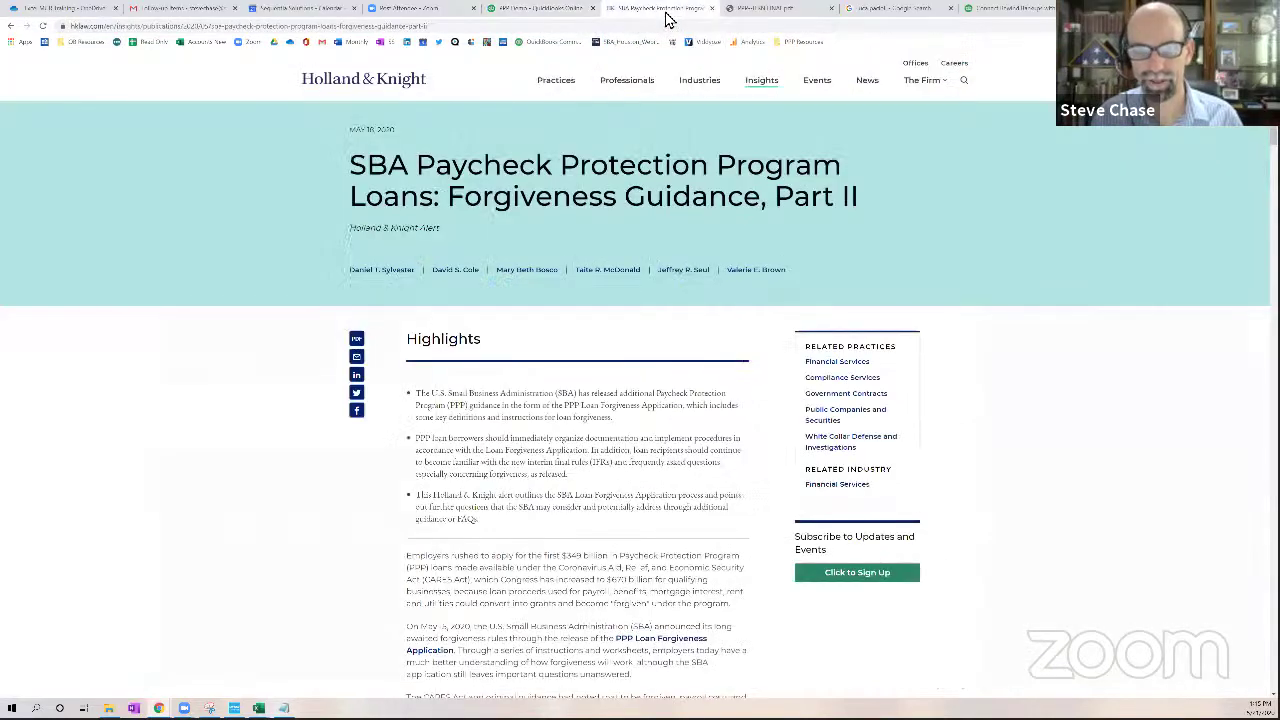
pyautogui.click(535, 15)
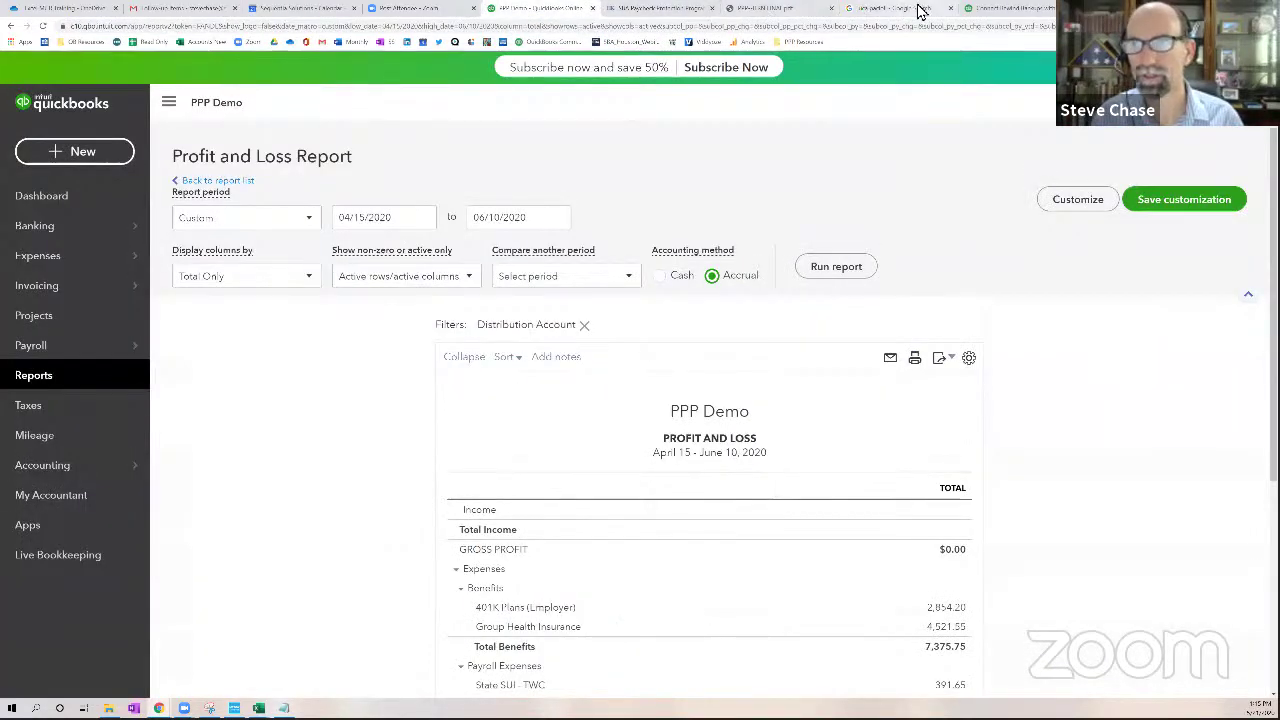
pyautogui.click(1005, 9)
# Open the Houston SBA District Office Resources page from the PPP Resources bookmarks and scroll to its resources
pyautogui.hotkey('ctrl', 't')
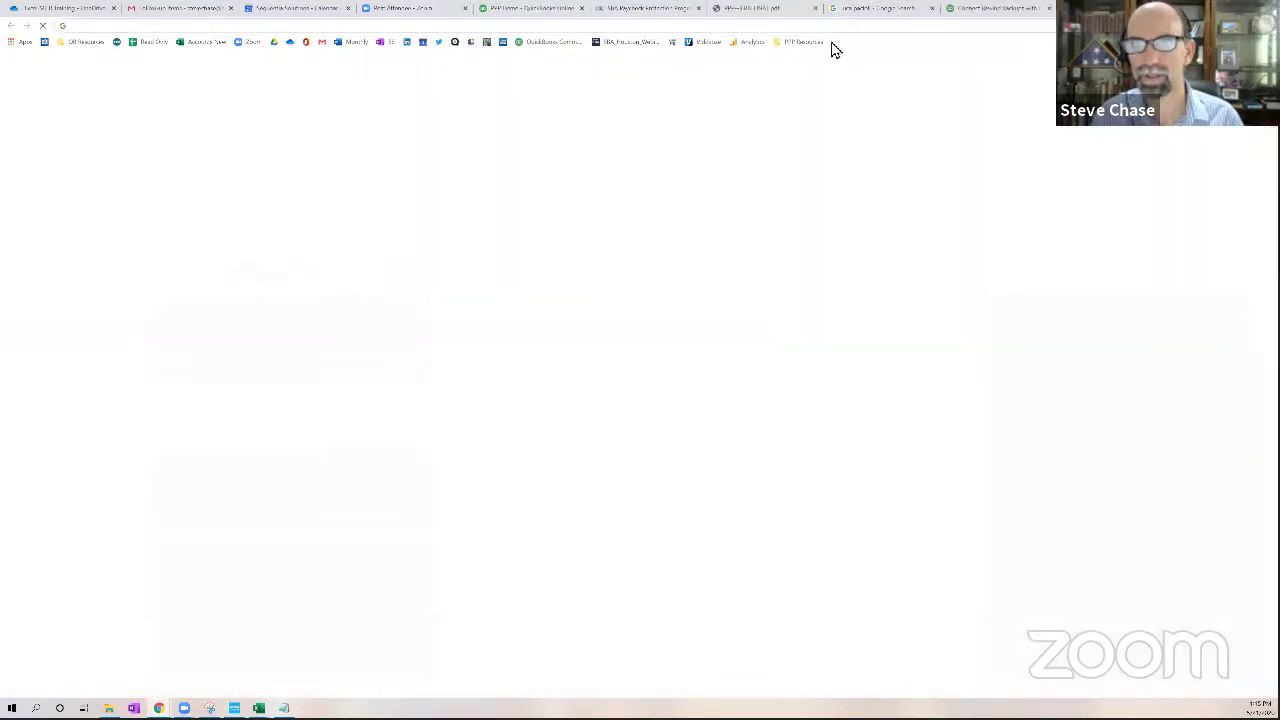
pyautogui.click(810, 42)
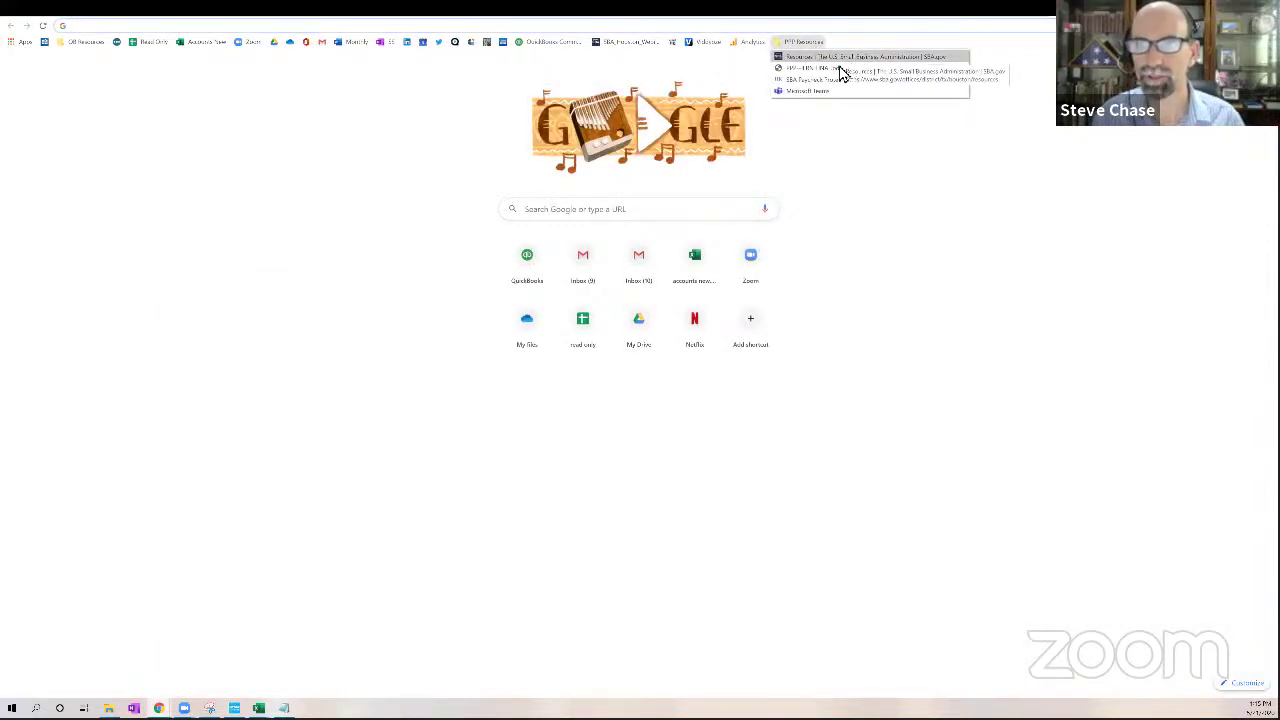
pyautogui.click(840, 58)
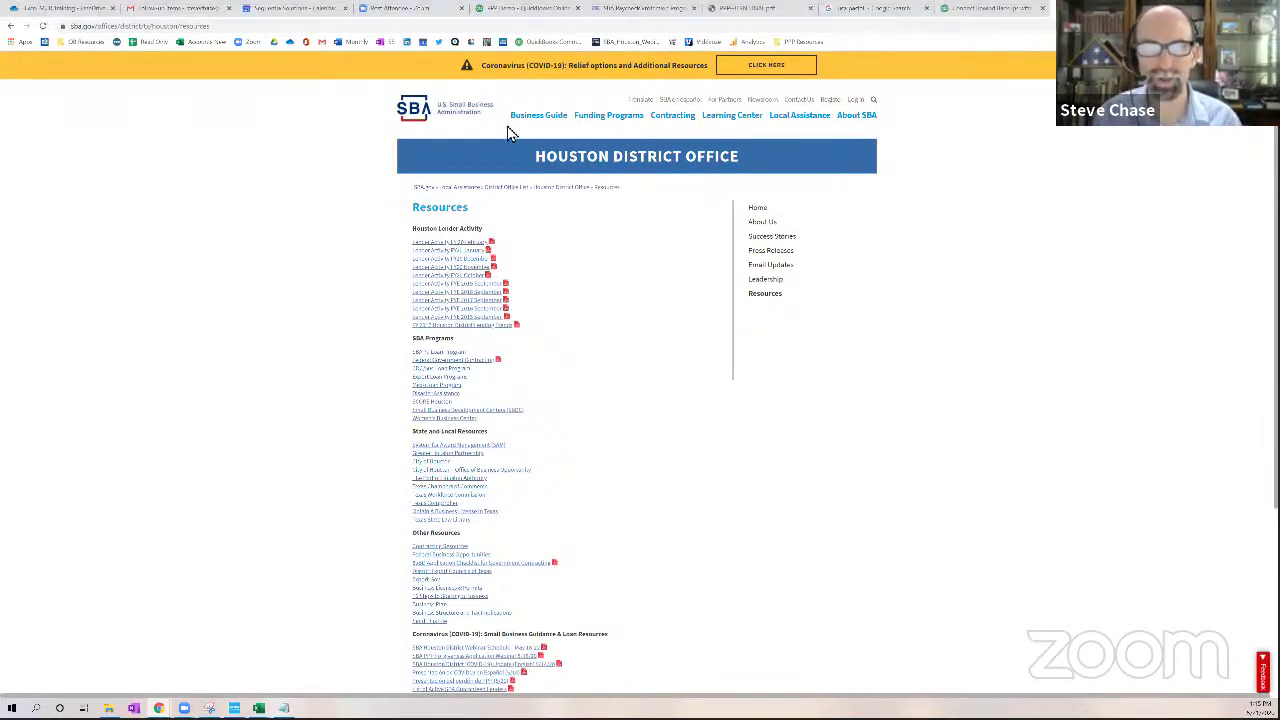
pyautogui.click(236, 28)
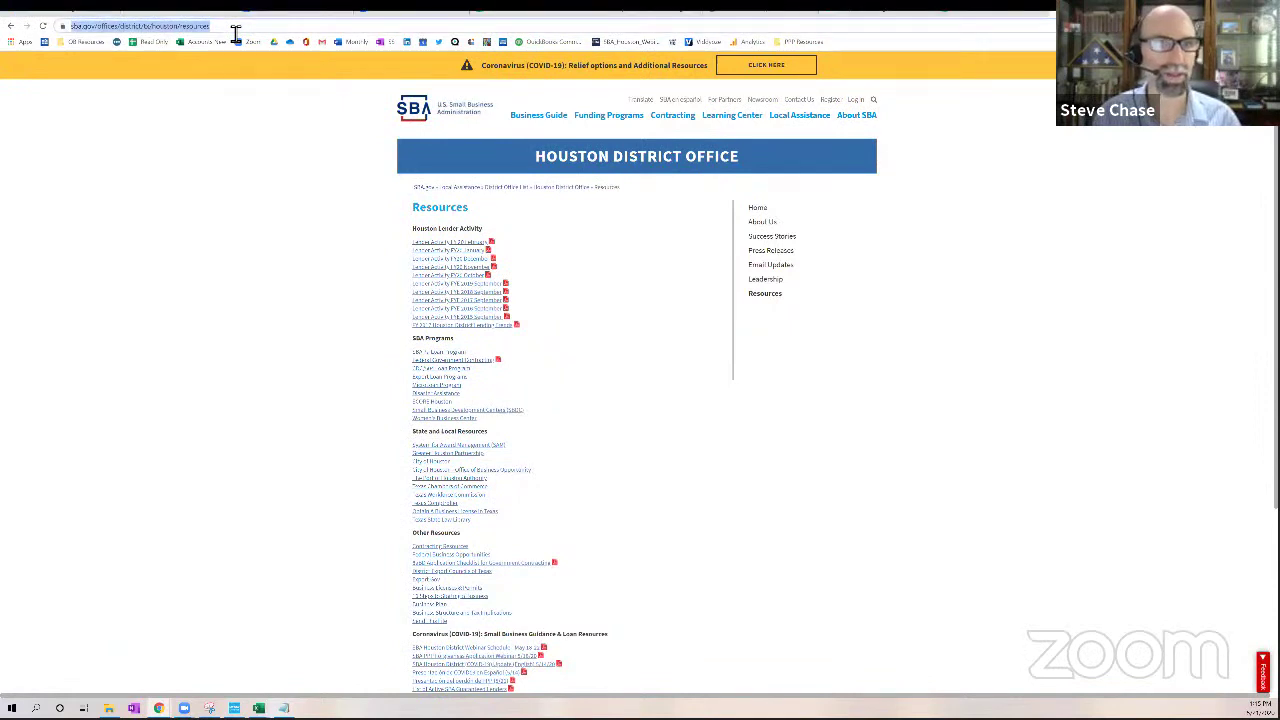
pyautogui.hotkey('ctrl', '0')
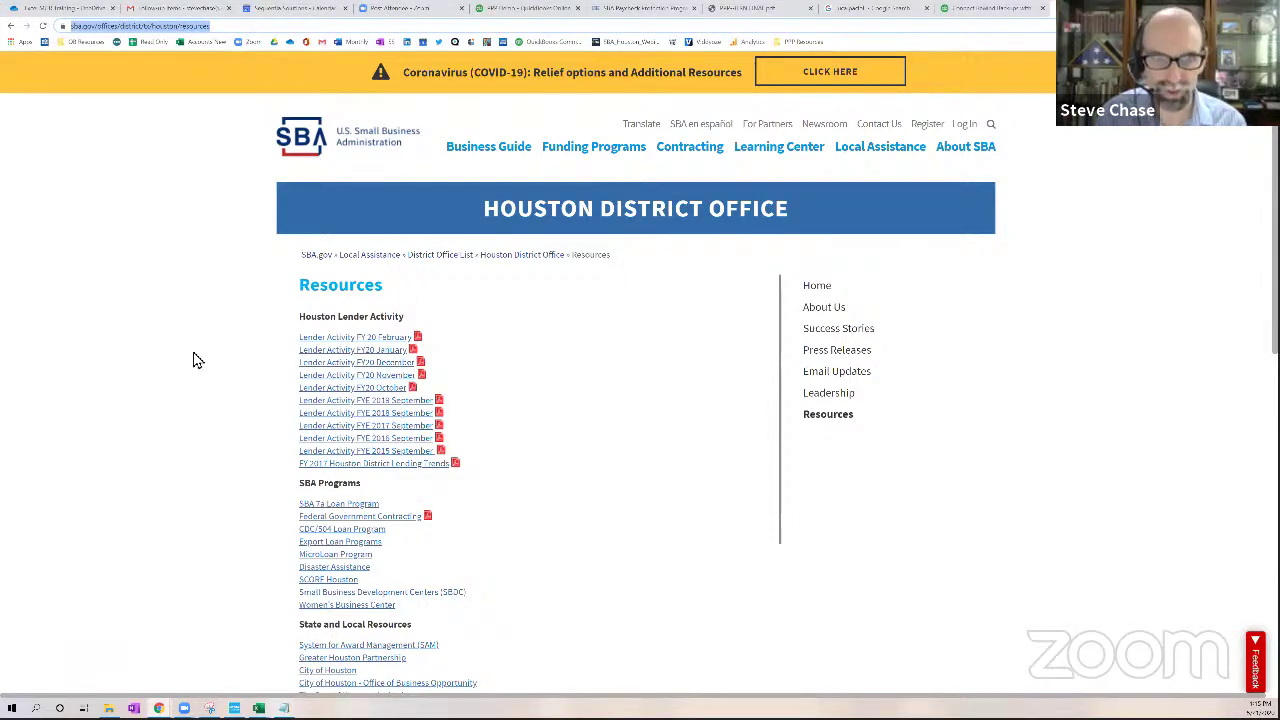
pyautogui.scroll(-2, 210, 367)
pyautogui.scroll(-5, 210, 368)
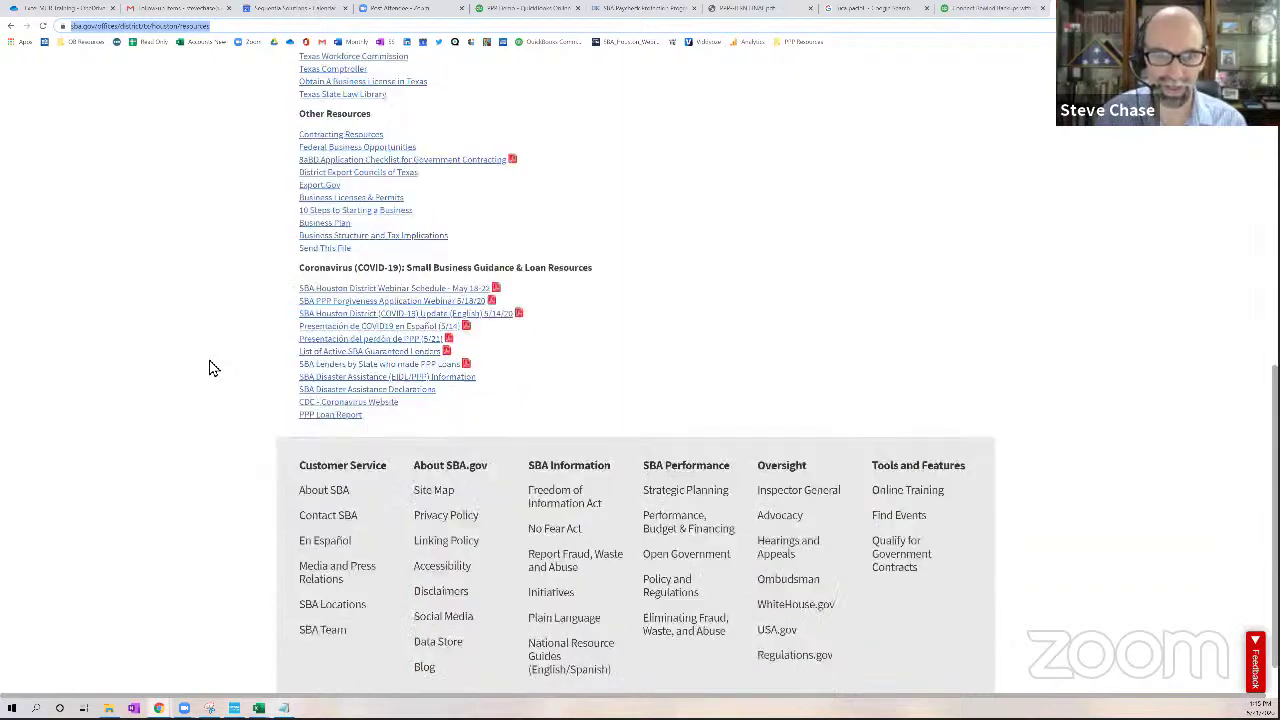